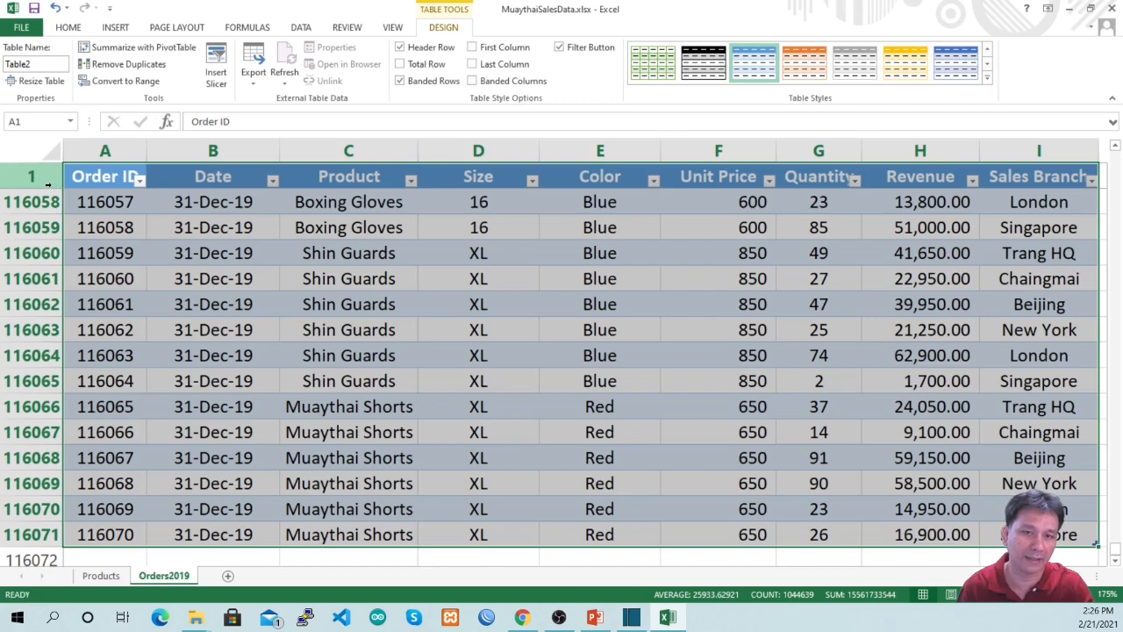
- Deselect the orders table, check the PowerPoint slide on making the source data into a table, and return to Excel
click(284, 329)
scroll(283, 325, up, 20)
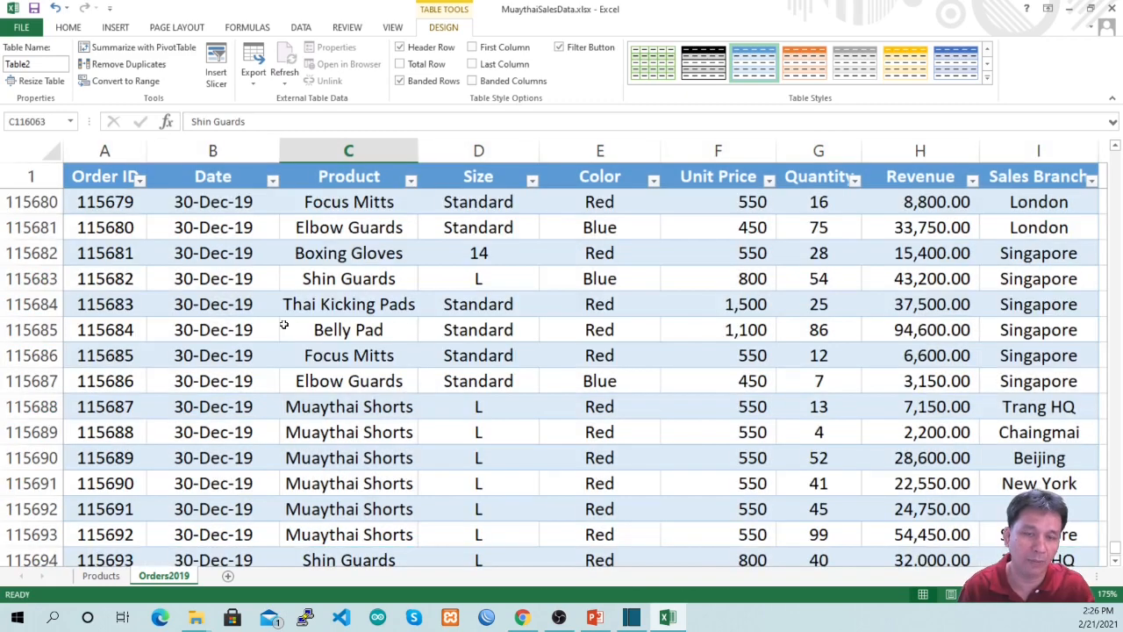
scroll(284, 329, up, 10)
key(alt+Tab)
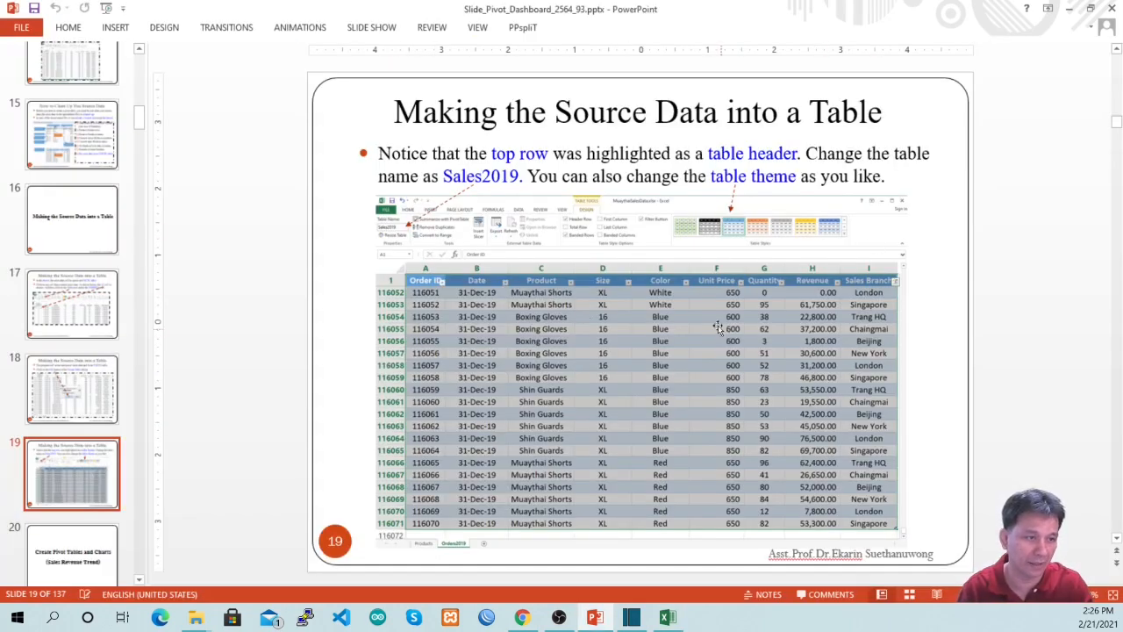
key(alt+Tab)
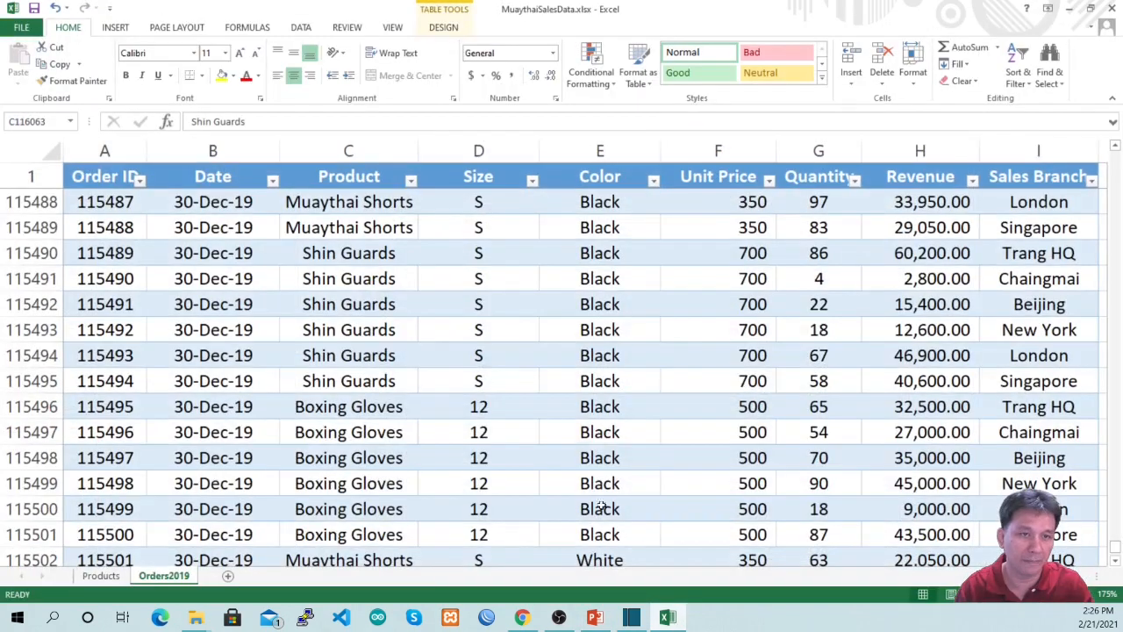
- Rename the table on the Orders2019 sheet as Sales2019
click(446, 29)
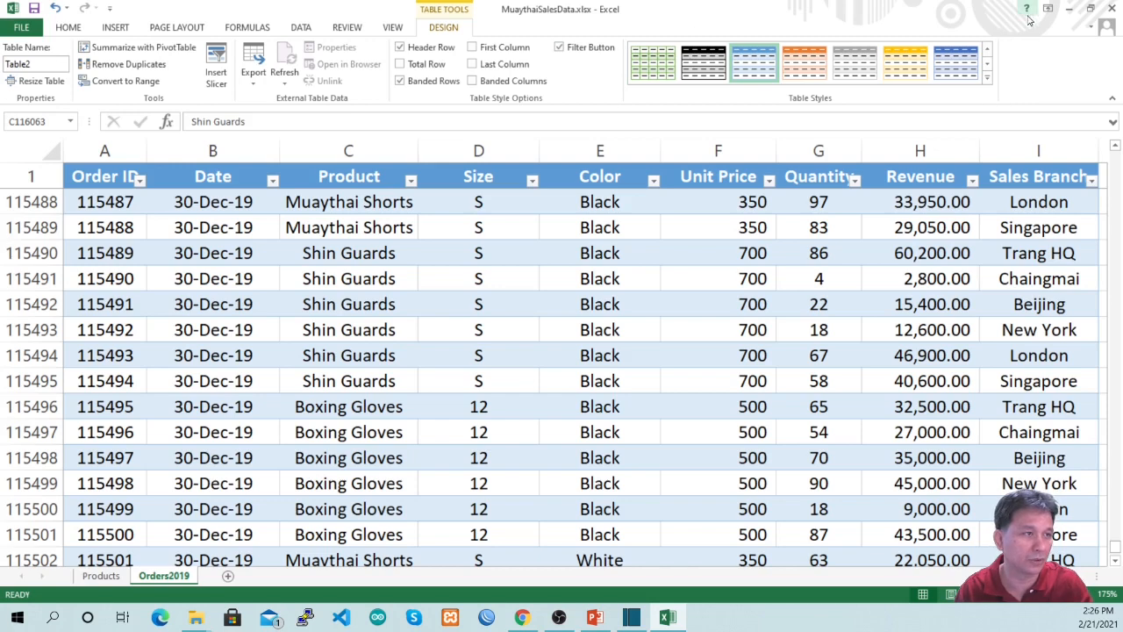
click(809, 77)
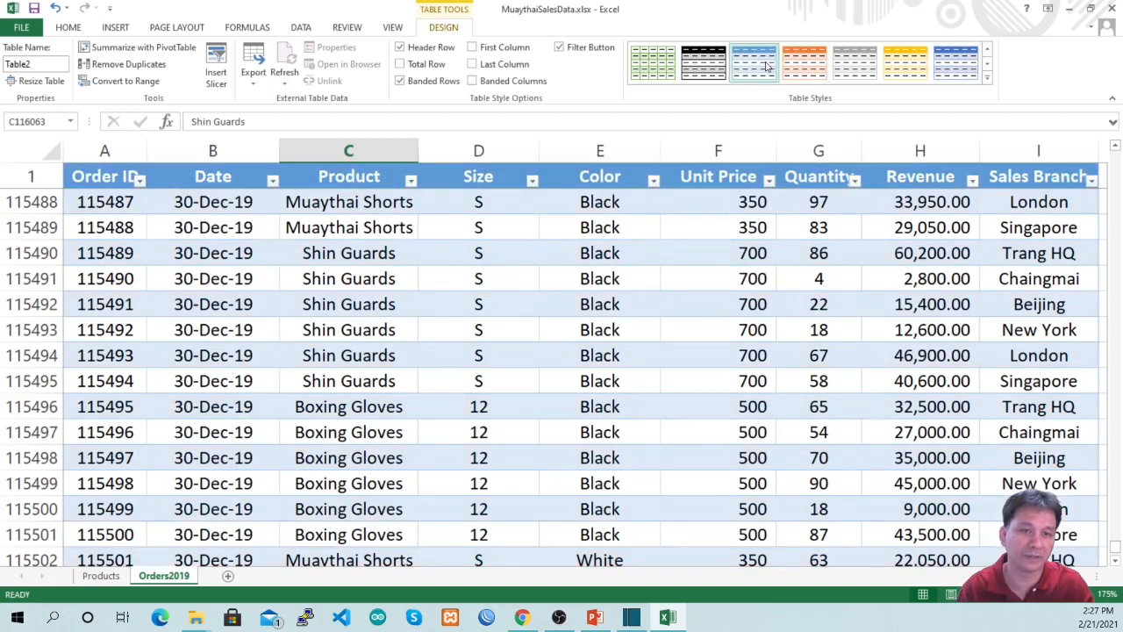
click(294, 276)
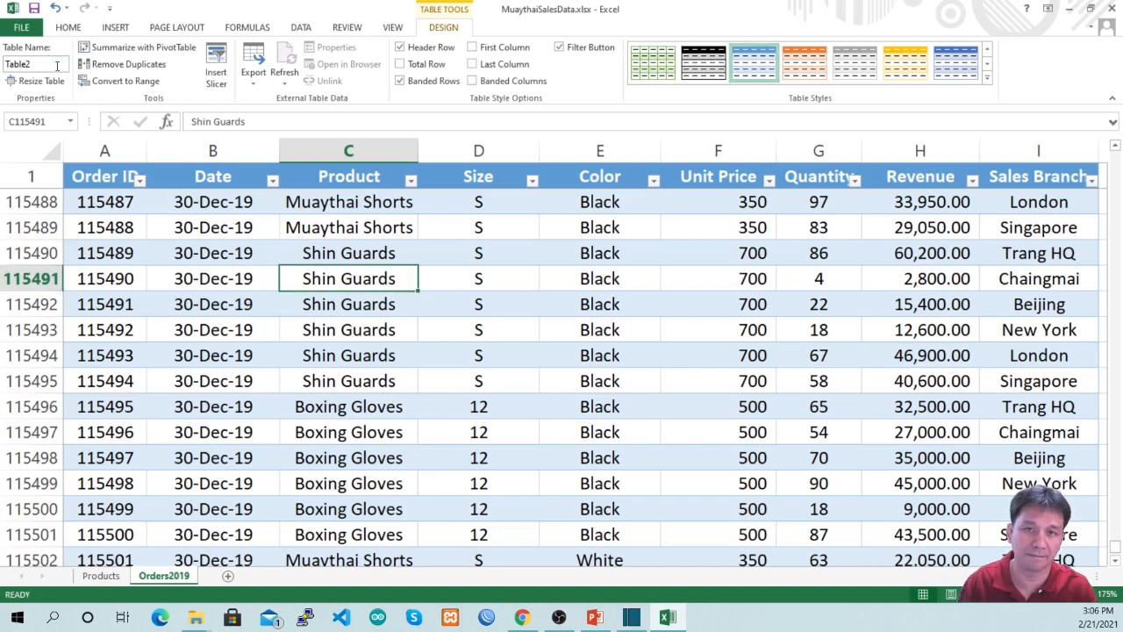
click(57, 66)
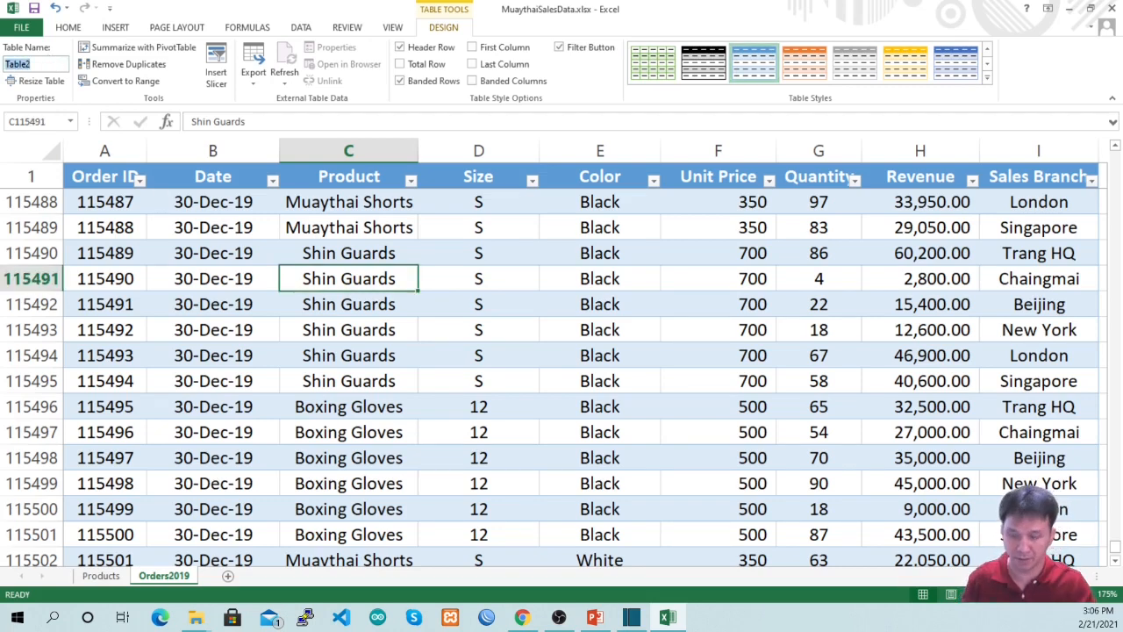
text(Sa)
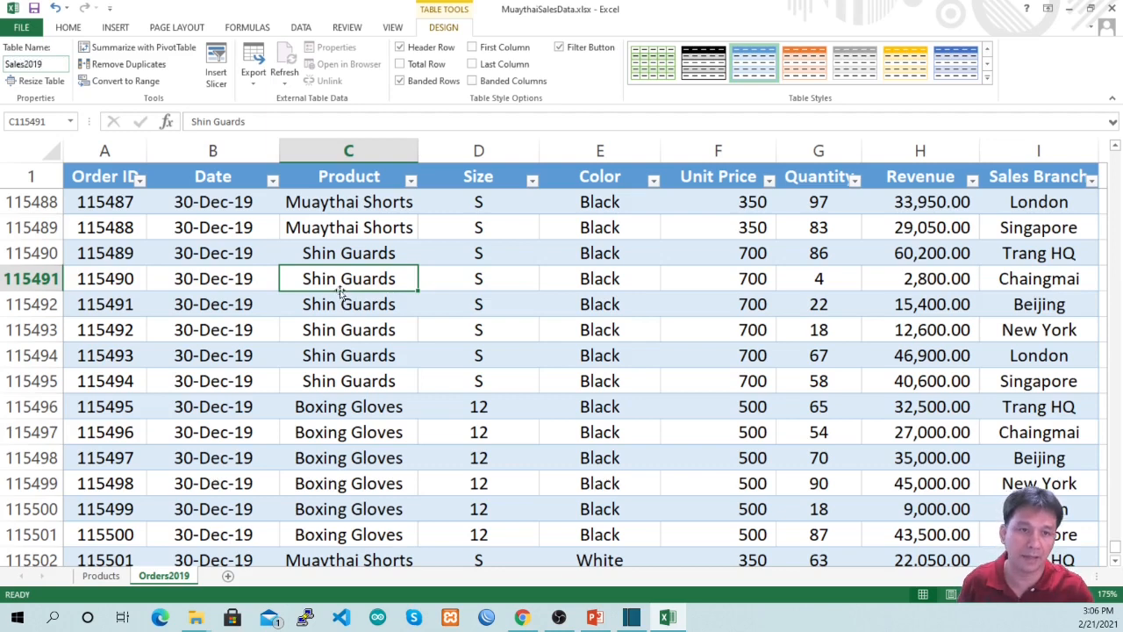
- Review slide 21 in PowerPoint, and in Excel create a PivotTable from the Sales2019 table on a new worksheet
click(1071, 9)
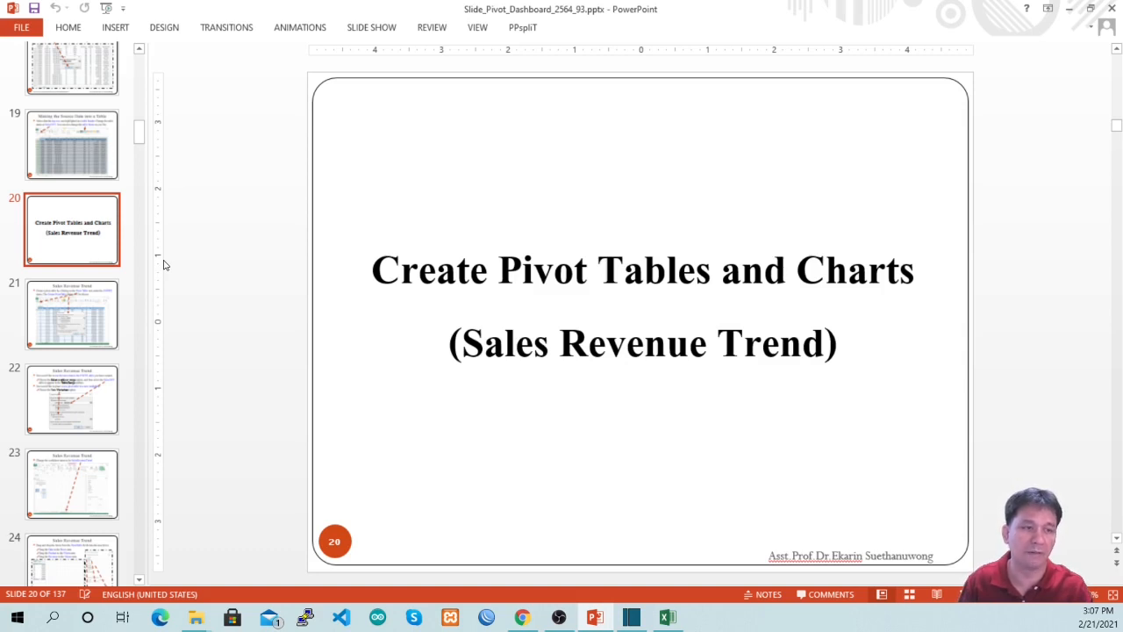
click(86, 321)
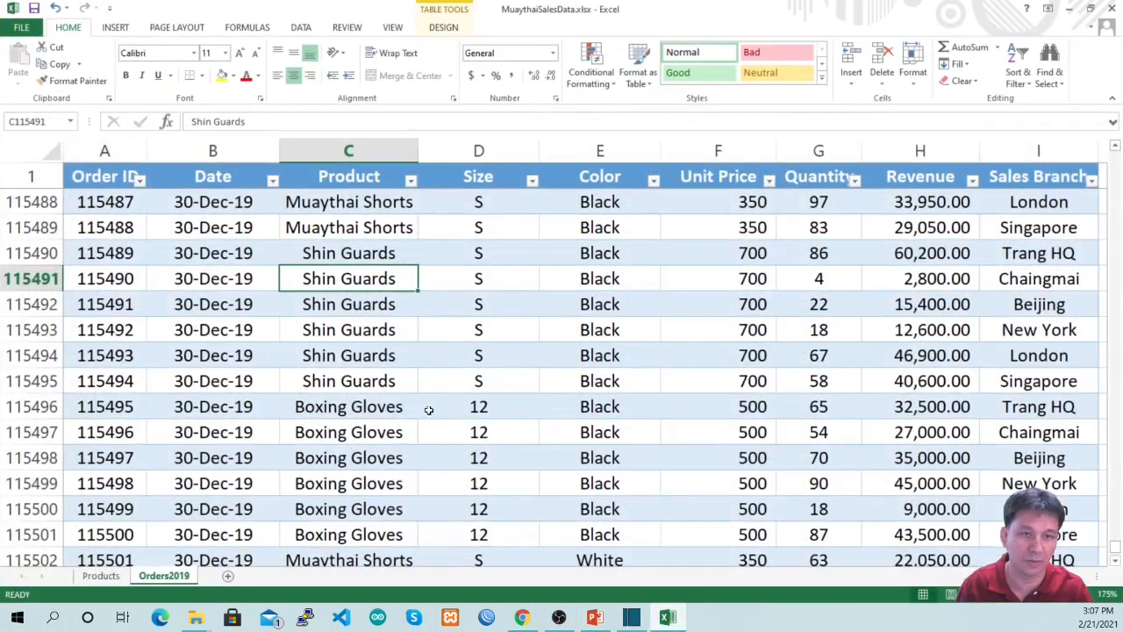
click(444, 28)
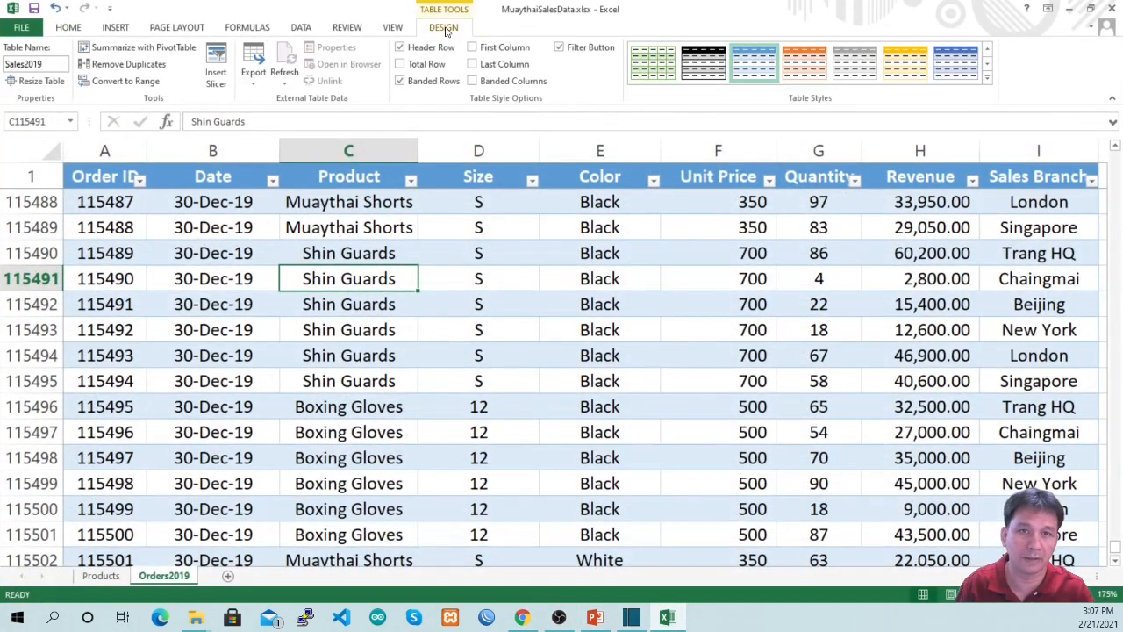
click(116, 28)
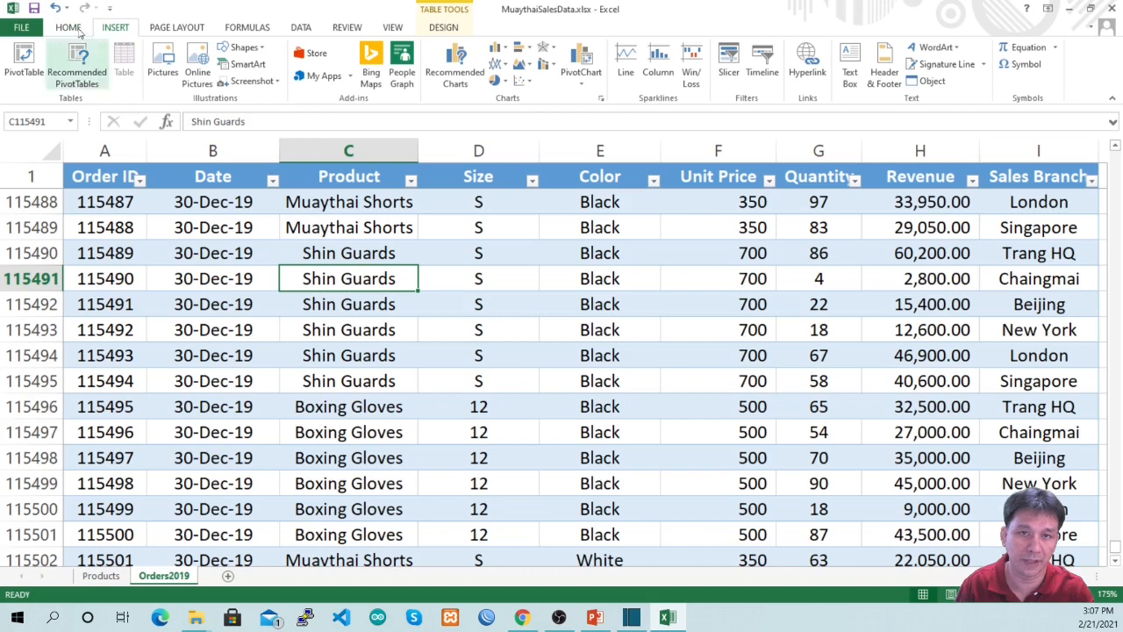
click(26, 72)
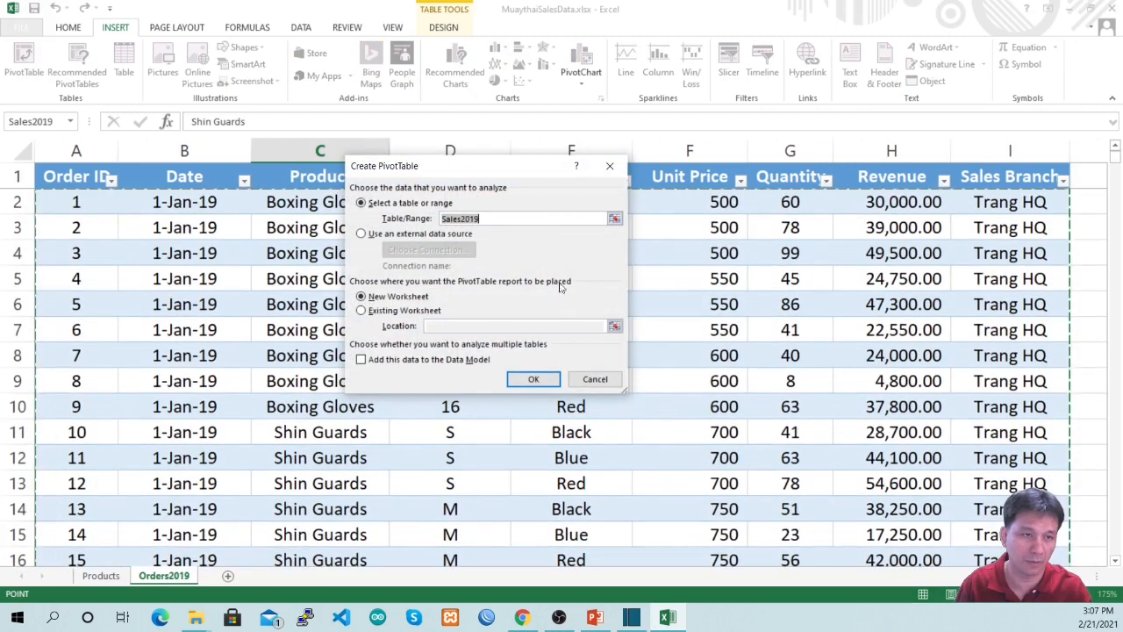
drag(491, 218, 430, 223)
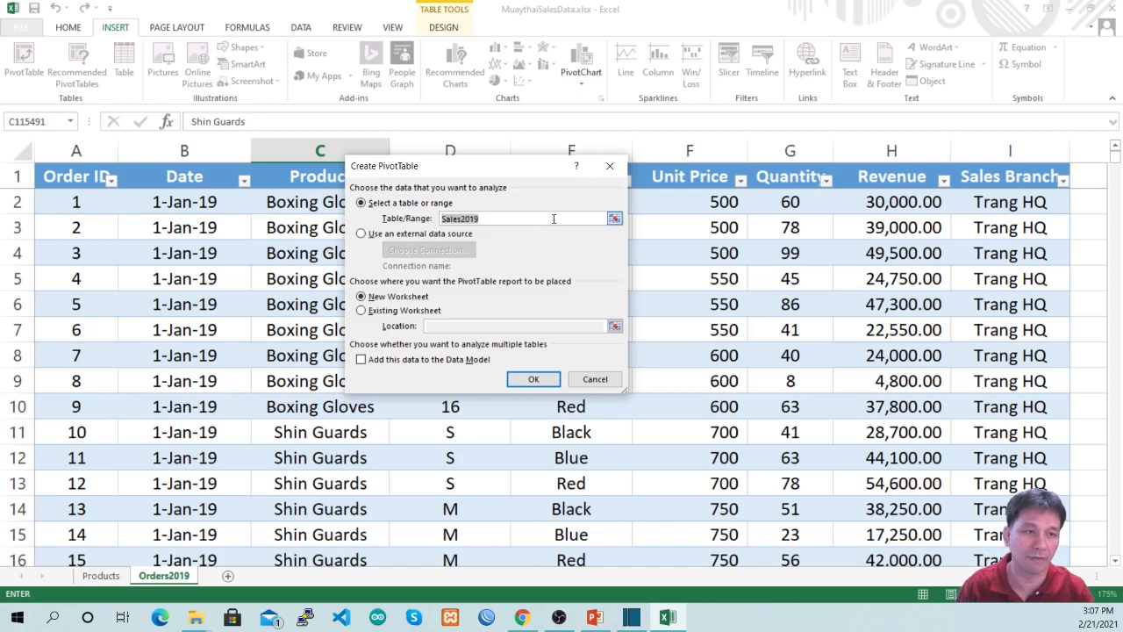
click(532, 379)
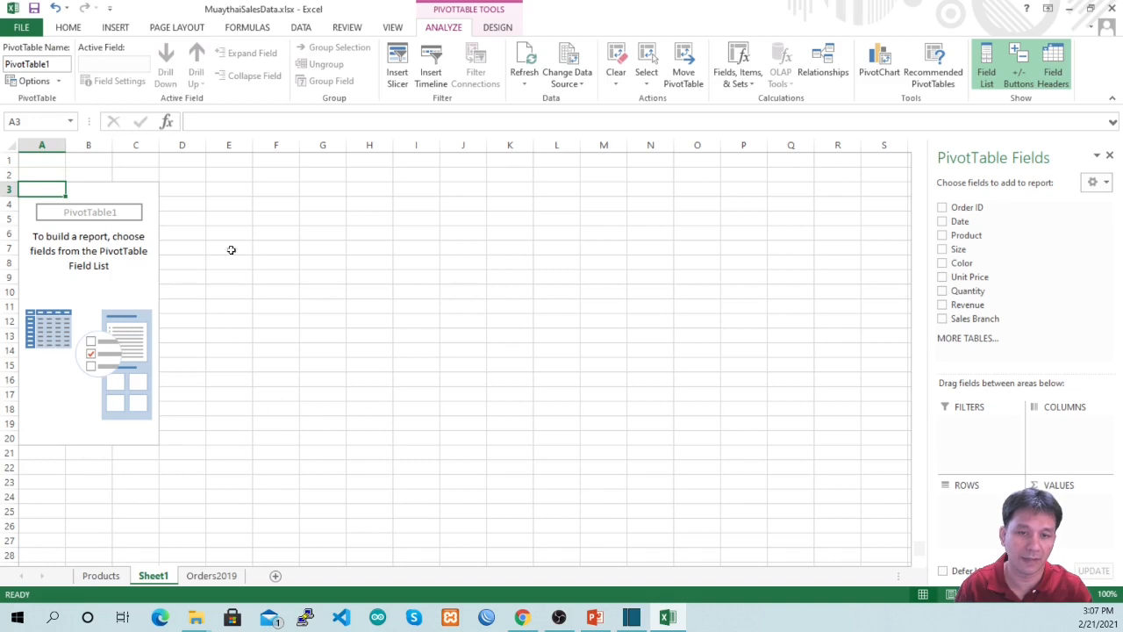
- Rename the new PivotTable sheet as SalesRevenueTrend and move it after the Orders2019 sheet
double_click(156, 578)
text(Sale)
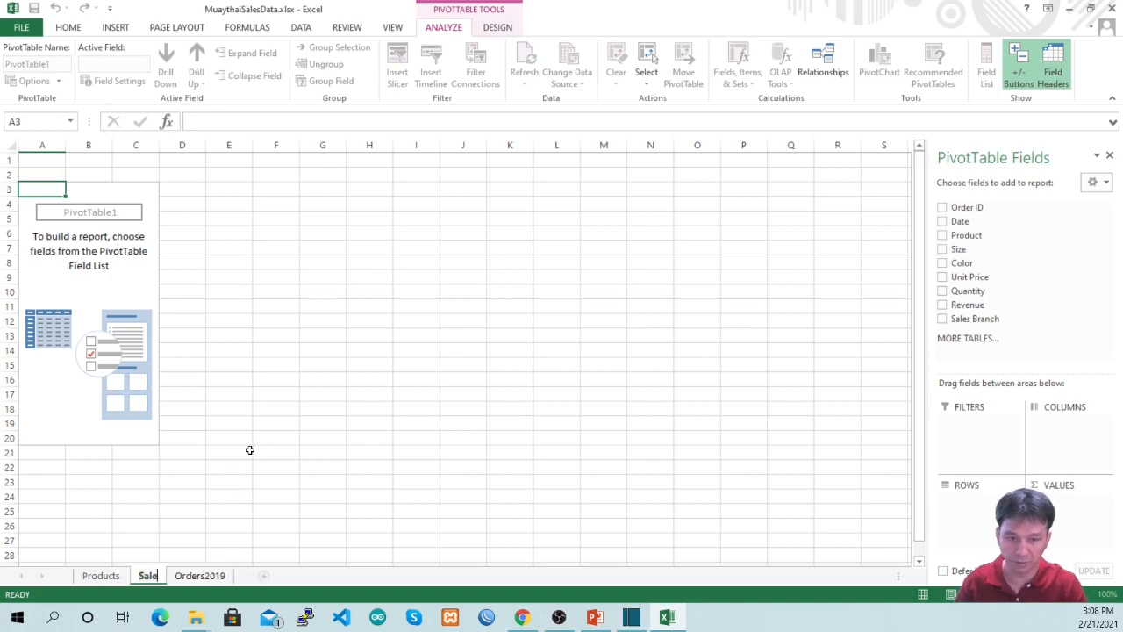
text(sRev)
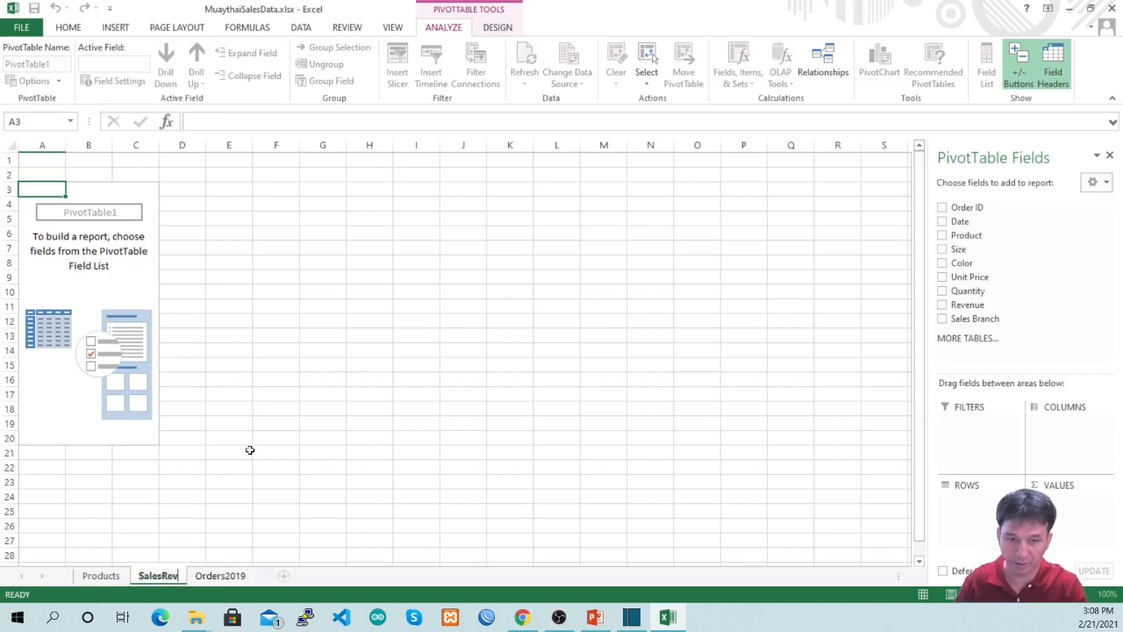
text(enue)
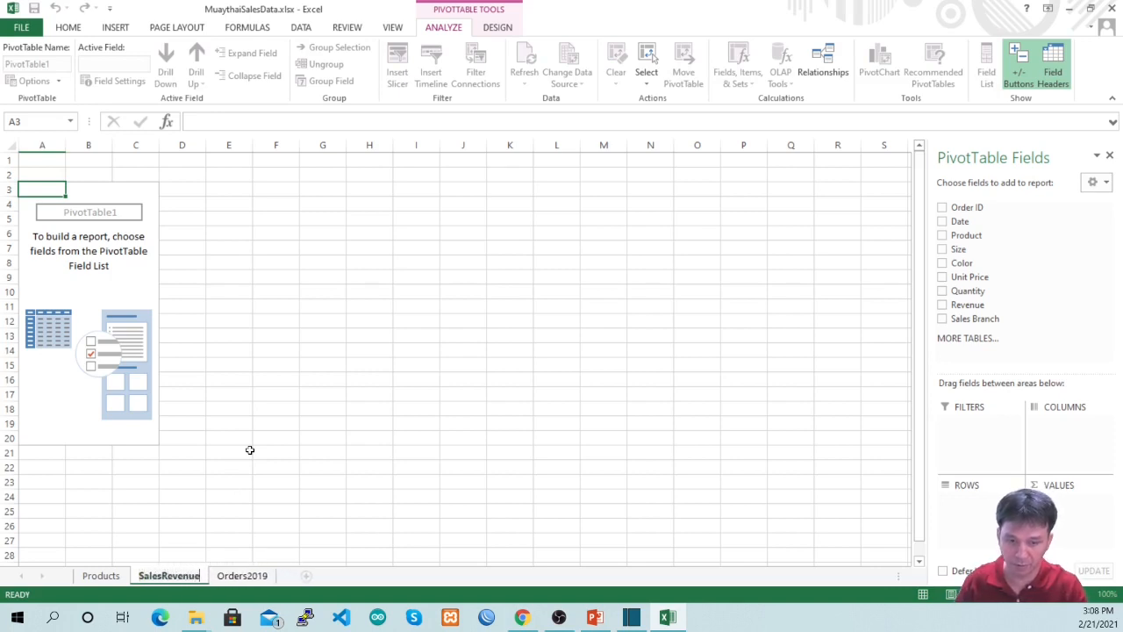
text(Trend)
key(Return)
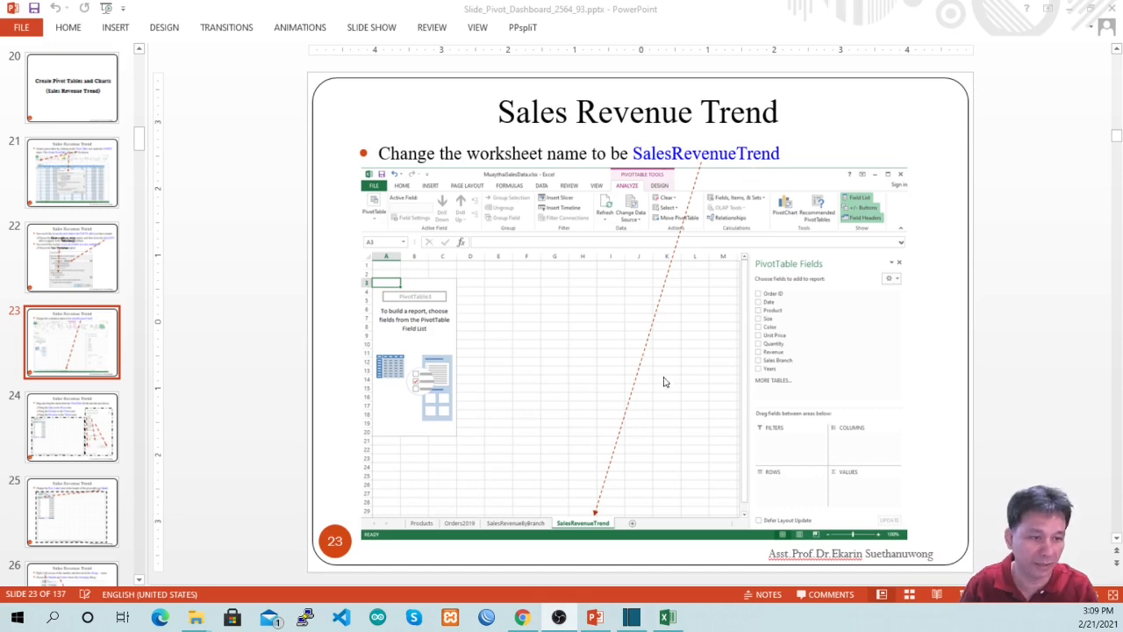
key(alt+Tab)
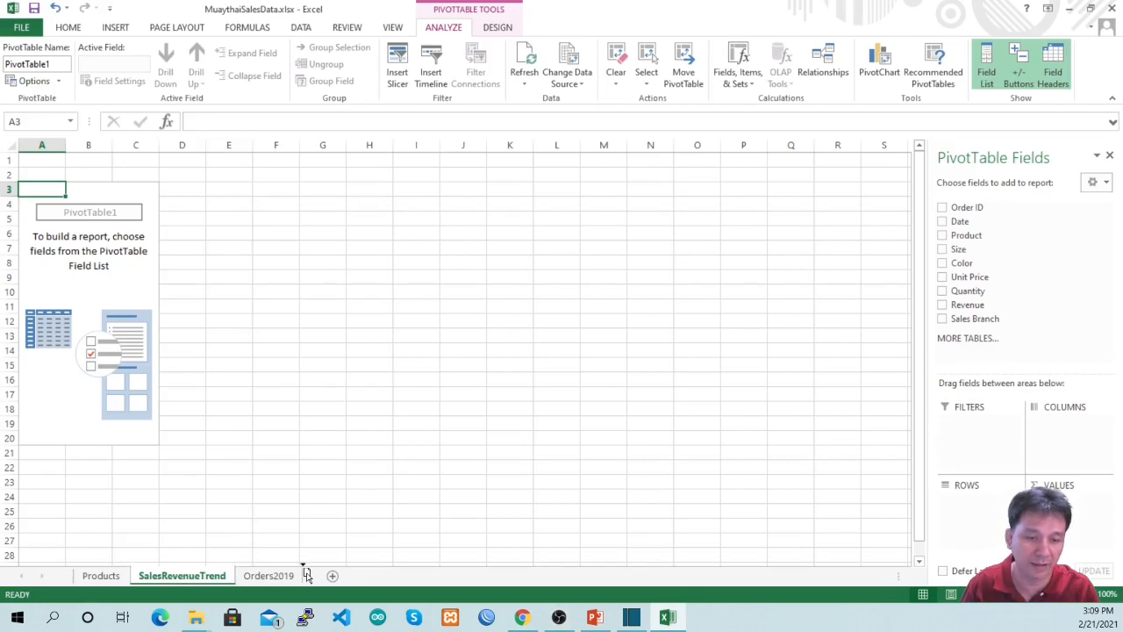
drag(306, 573, 307, 576)
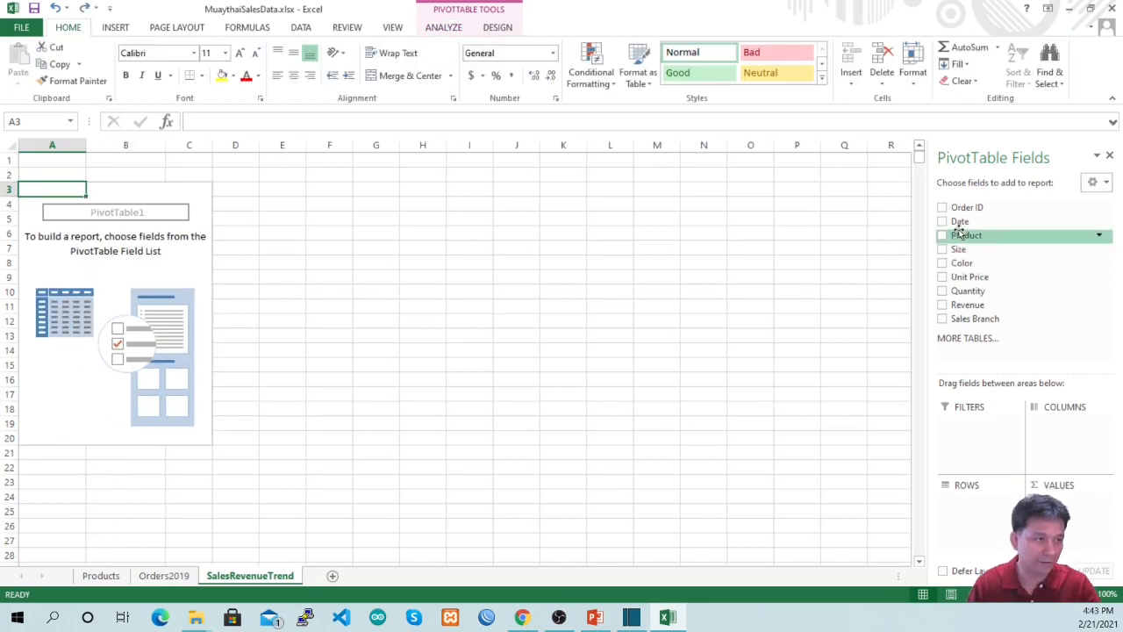
- Set up the PivotTable with Revenue as the summed value, Date as rows and Product as the report filter
drag(966, 305, 1061, 504)
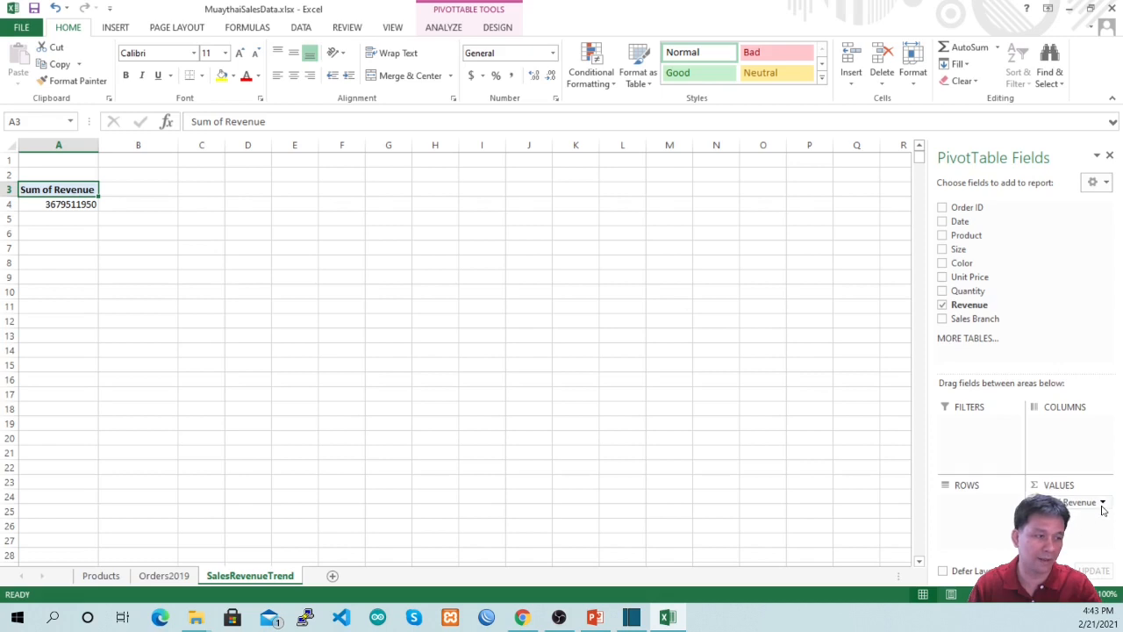
drag(960, 223, 966, 502)
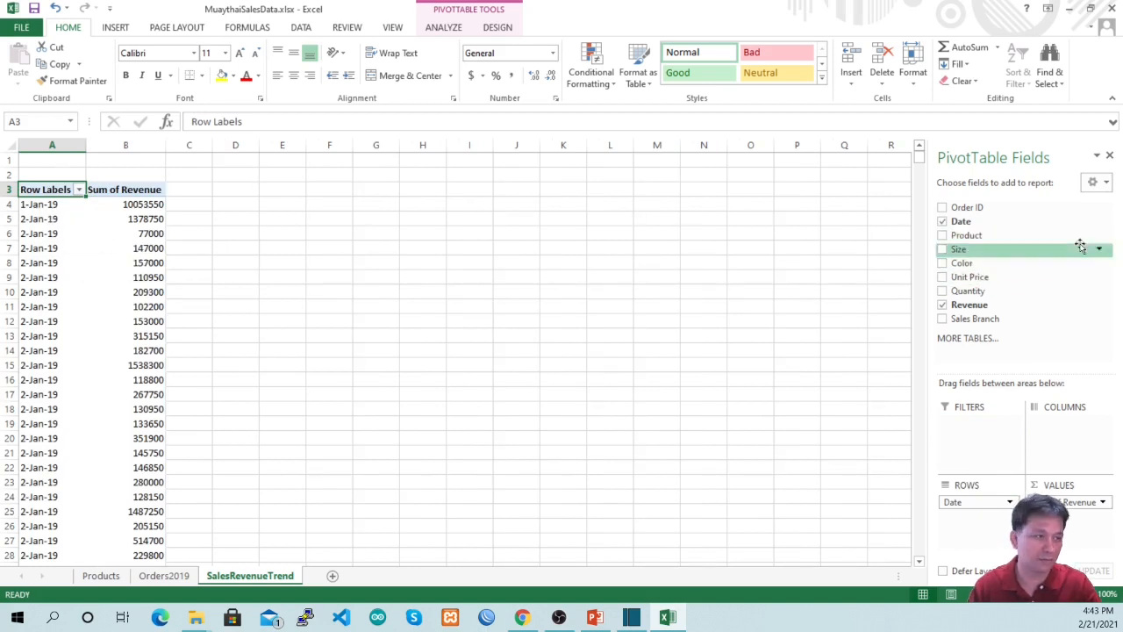
drag(972, 239, 979, 443)
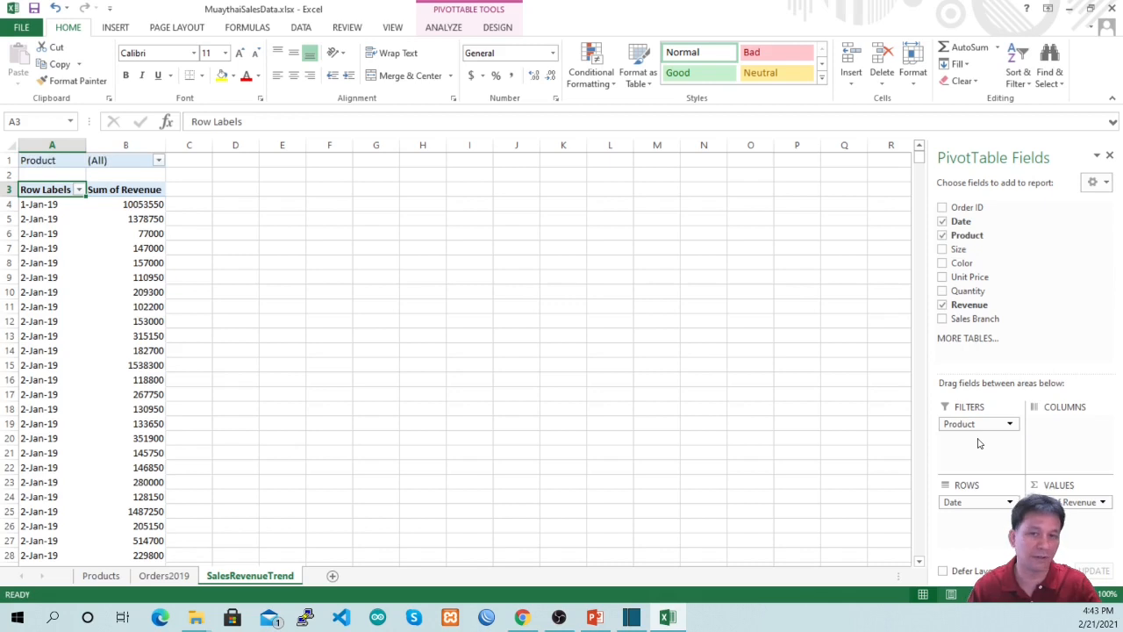
- Filter the PivotTable by the product Shin Guards, and reset the Product filter to all products
click(159, 161)
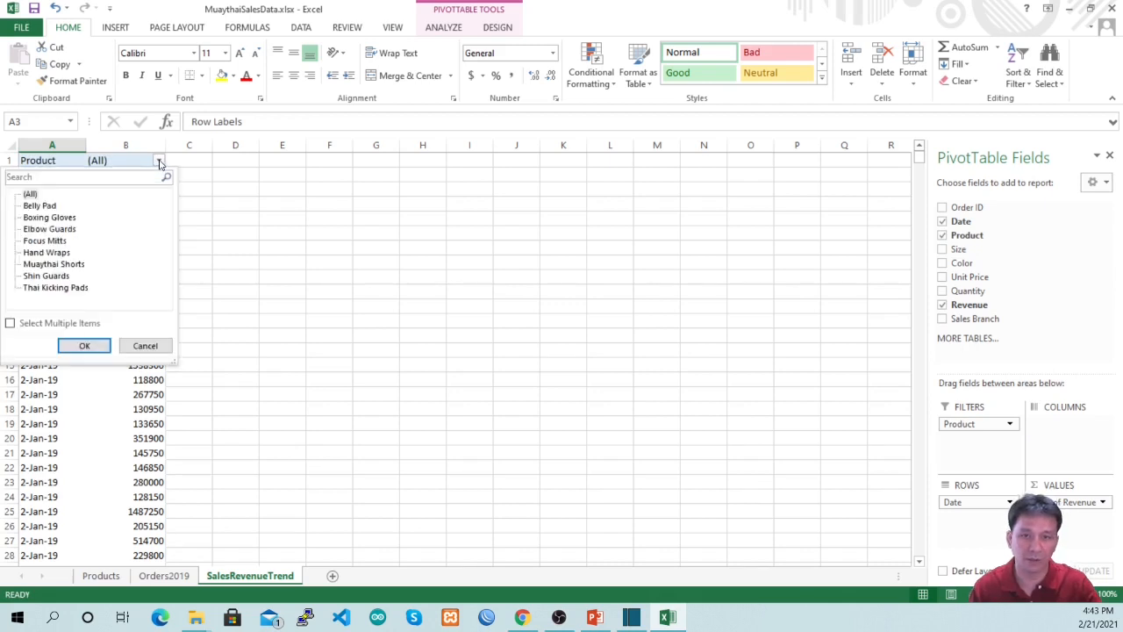
click(45, 275)
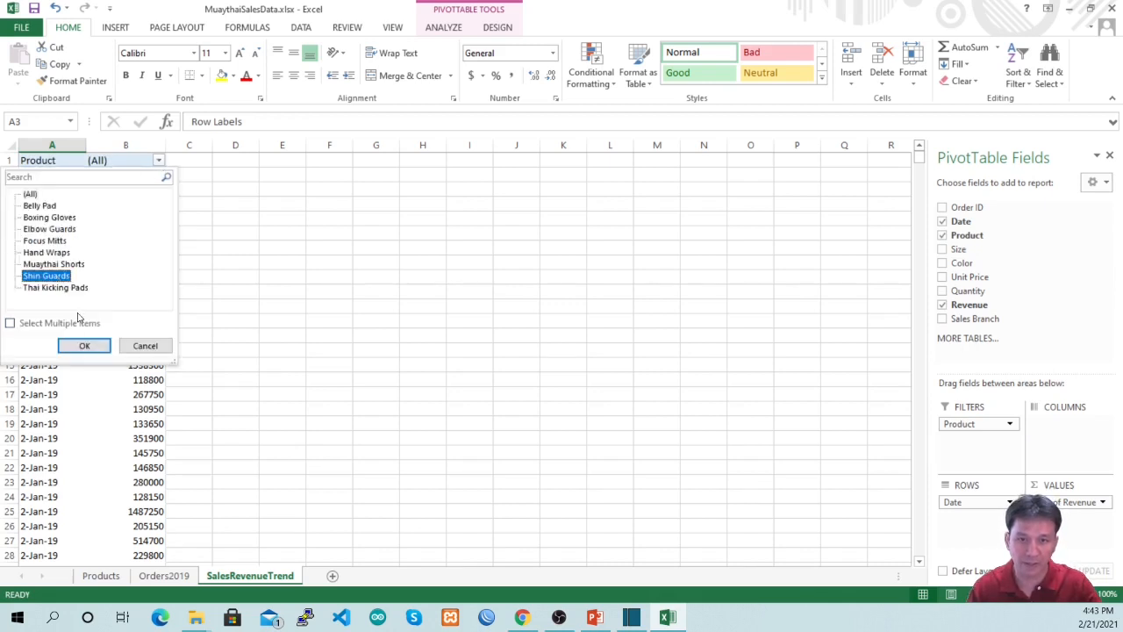
click(84, 345)
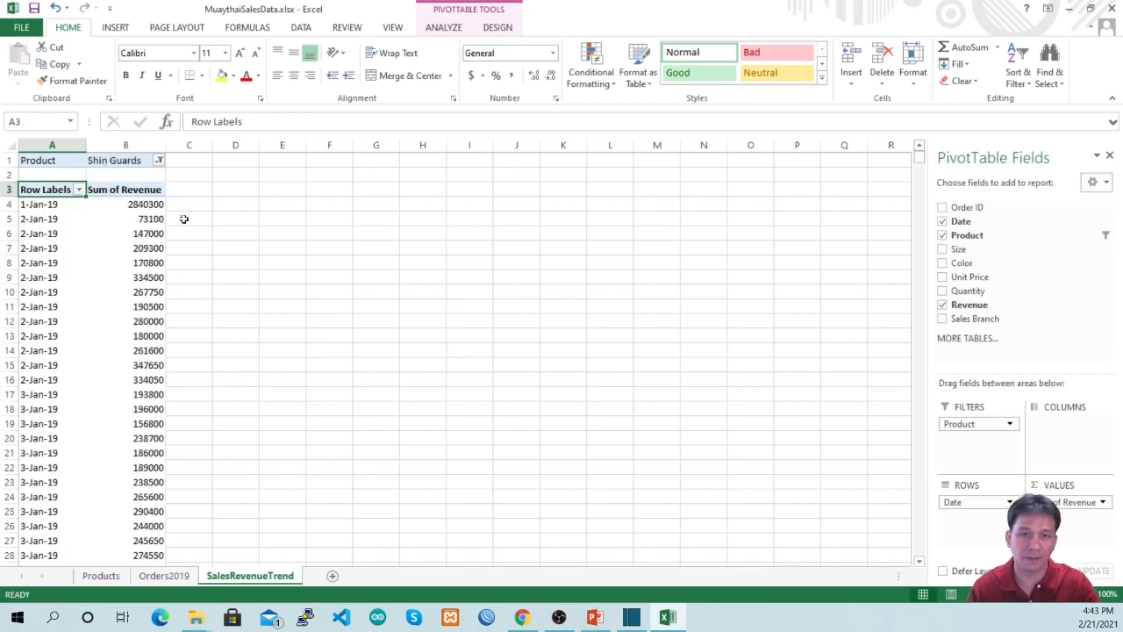
click(159, 161)
click(30, 195)
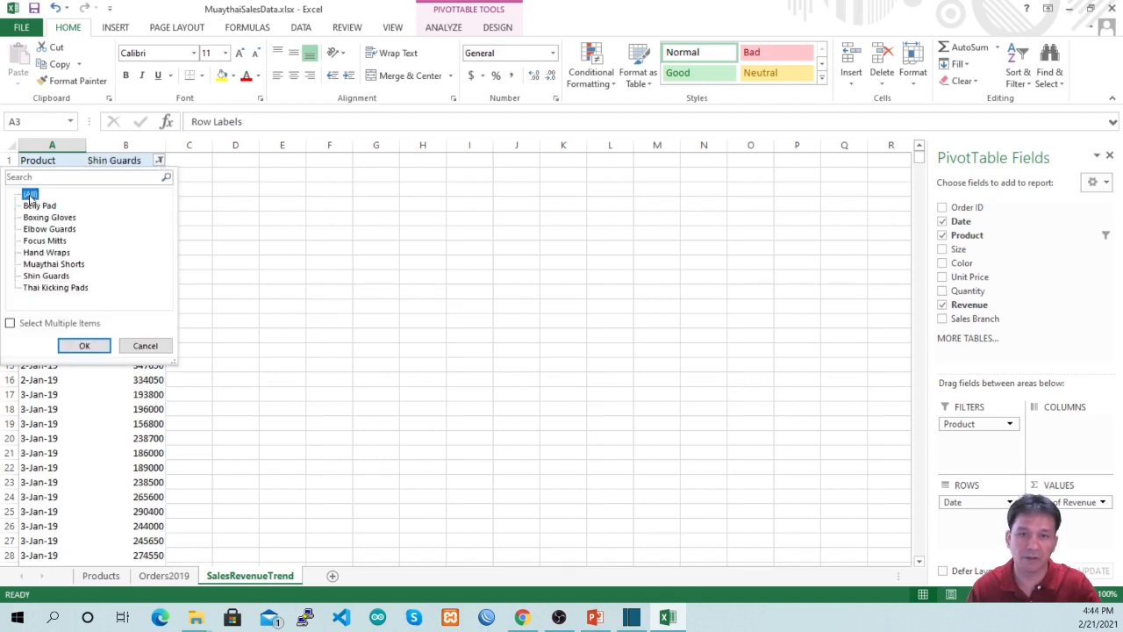
click(81, 346)
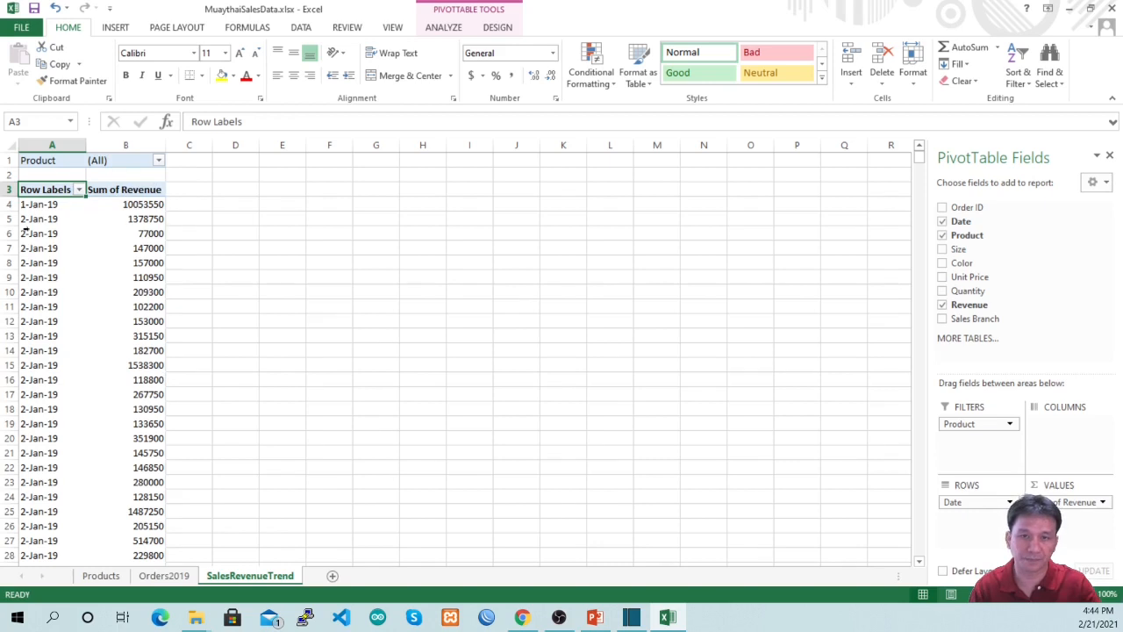
- Rename the PivotTable's Row Labels header as Month
click(58, 218)
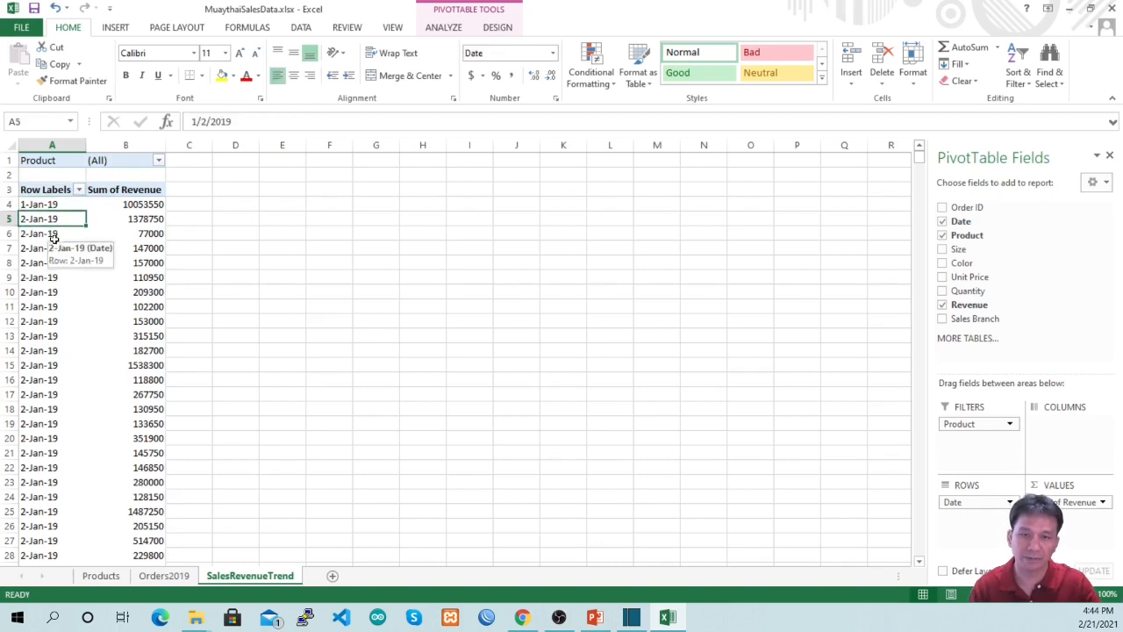
double_click(68, 190)
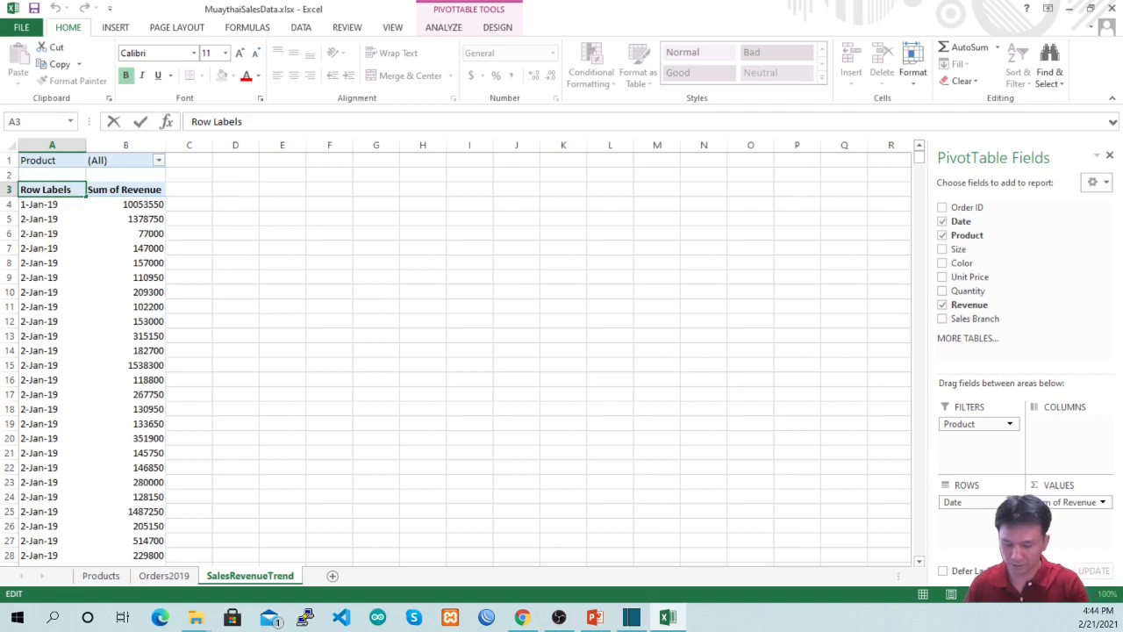
key(shift+Home)
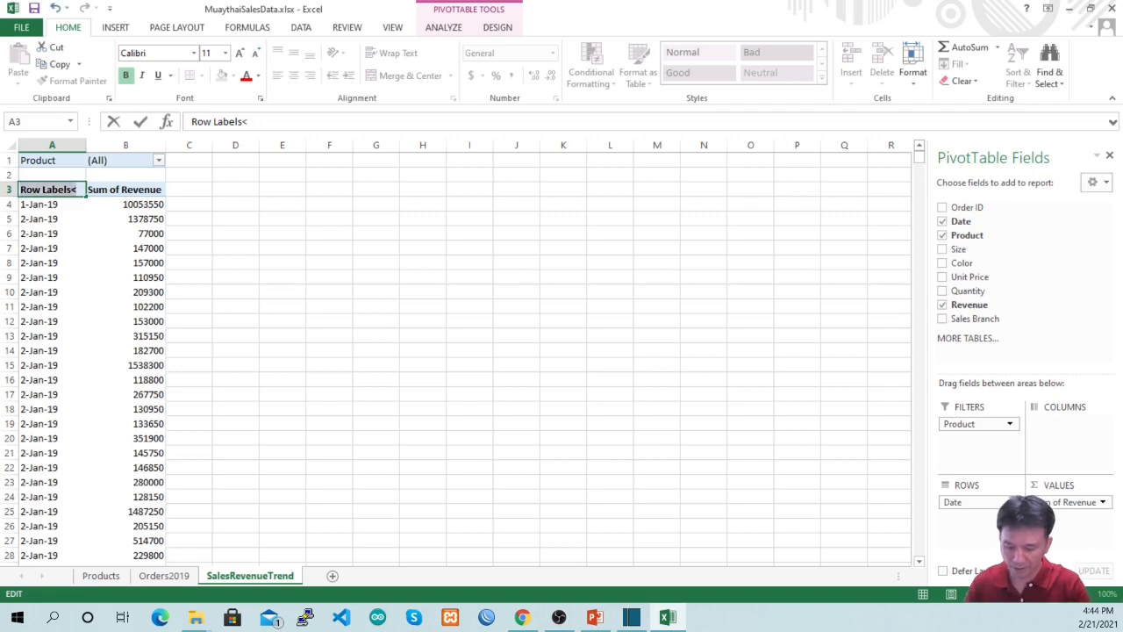
text(Month)
key(Return)
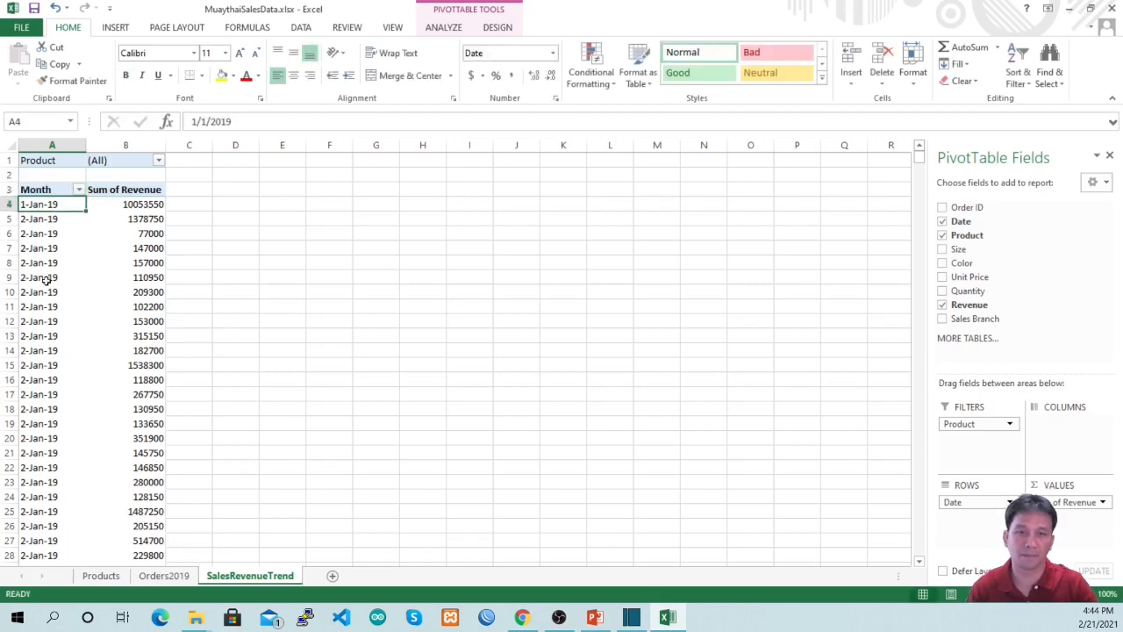
- Select all date labels under the Month header and switch to PowerPoint to check the slide on the Month header
click(38, 233)
click(45, 325)
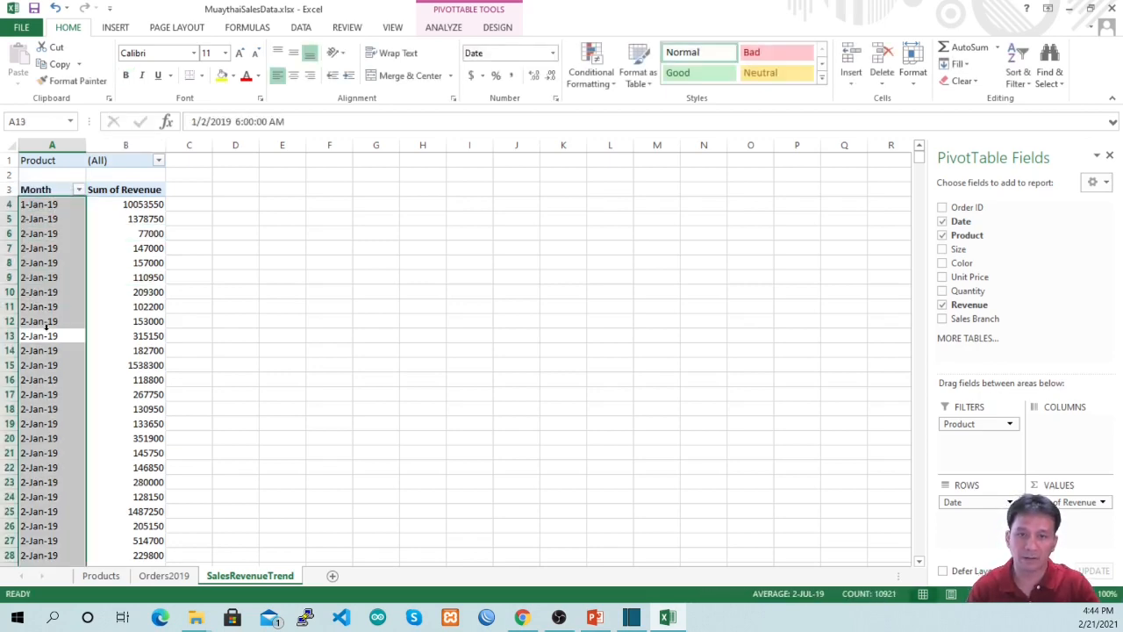
key(alt+Tab)
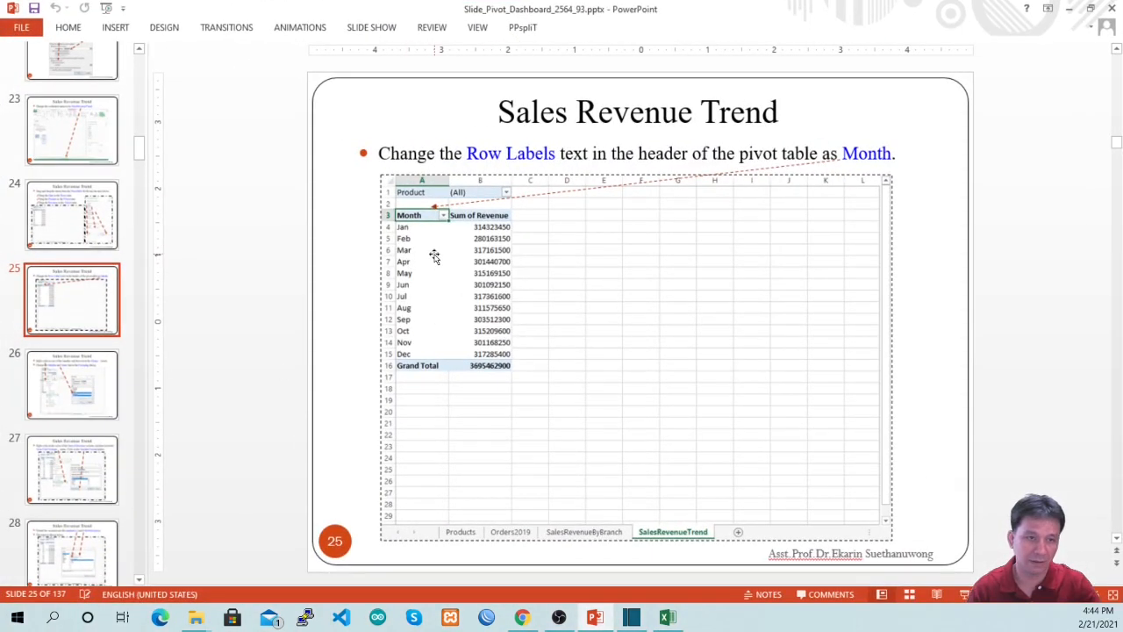
- Check slide 27 on the Sum of Revenue number format and switch back to the PivotTable in Excel
click(111, 457)
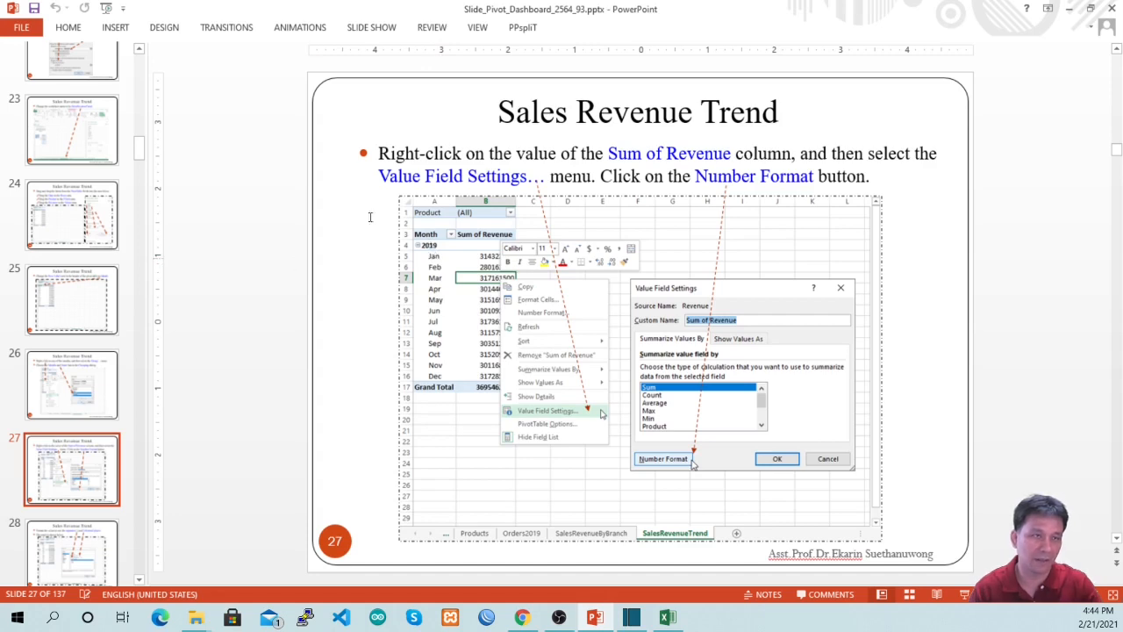
click(1068, 8)
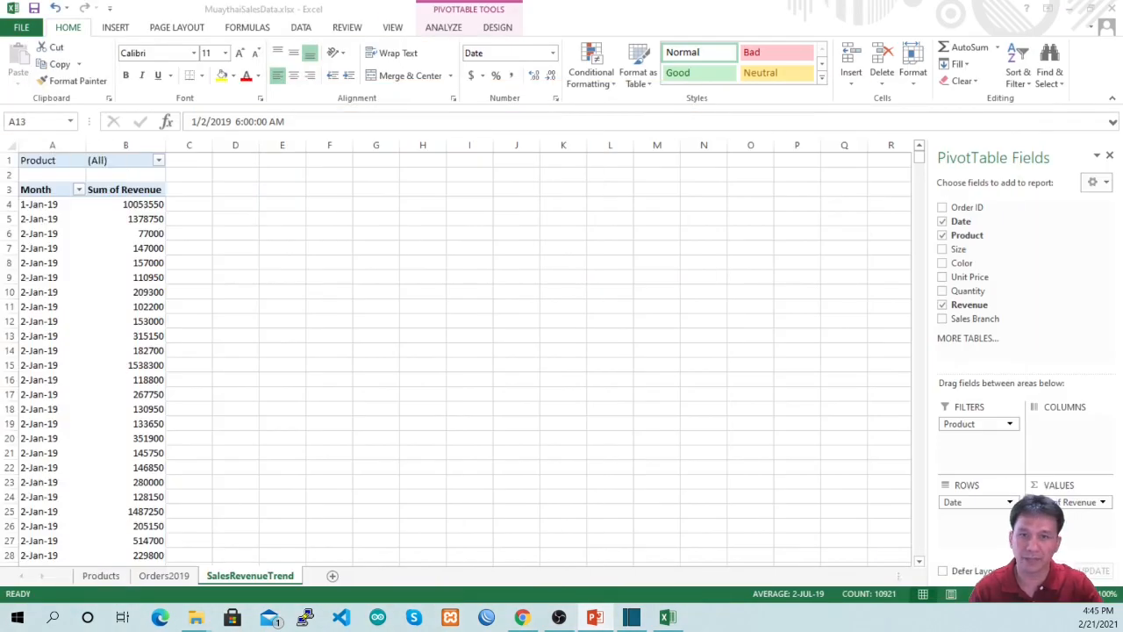
double_click(51, 283)
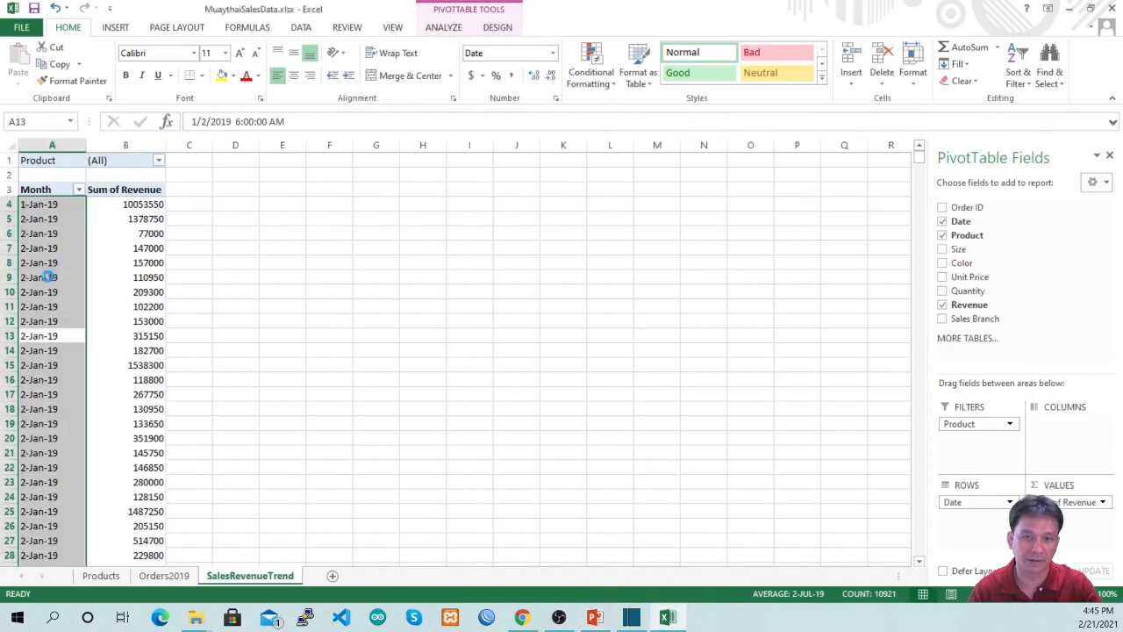
click(565, 333)
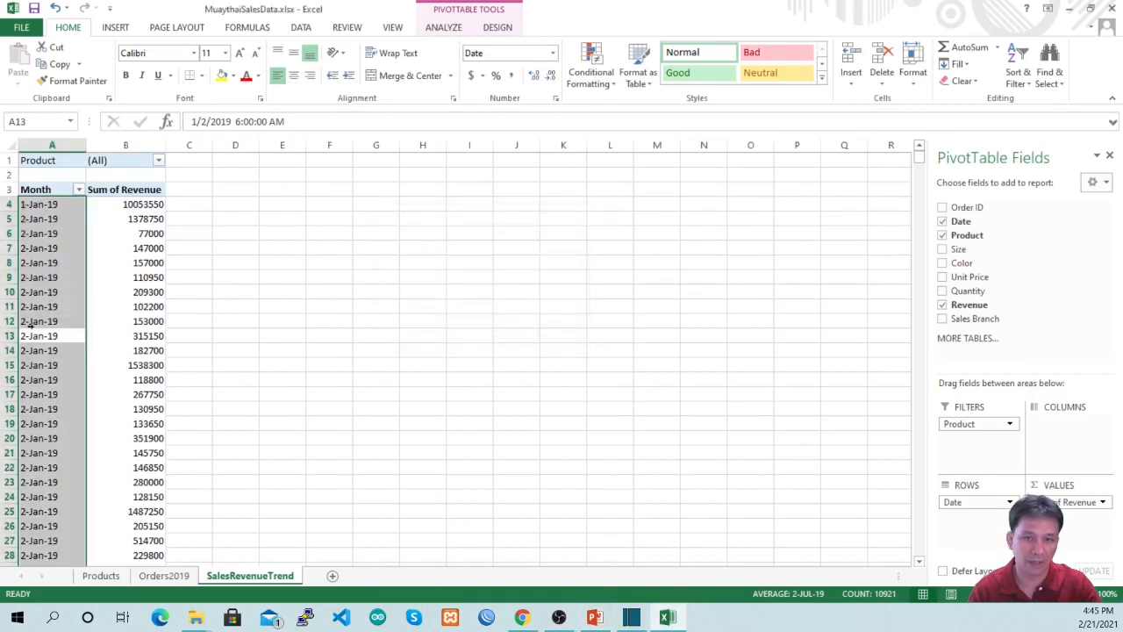
click(75, 292)
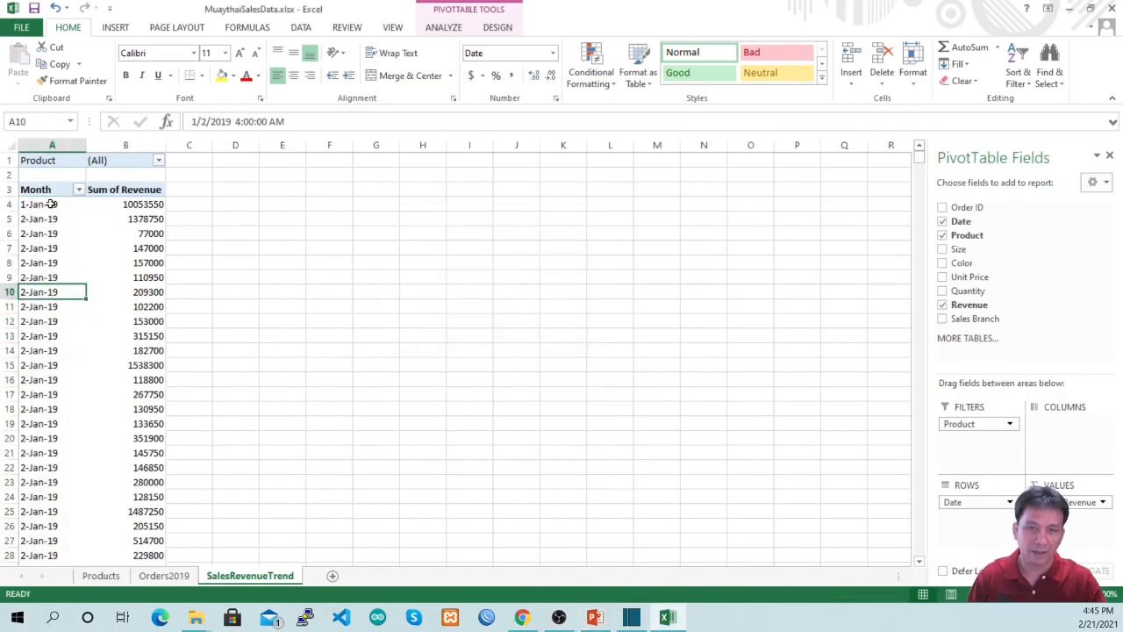
- Group the PivotTable's date labels by both Months and Years
click(38, 318)
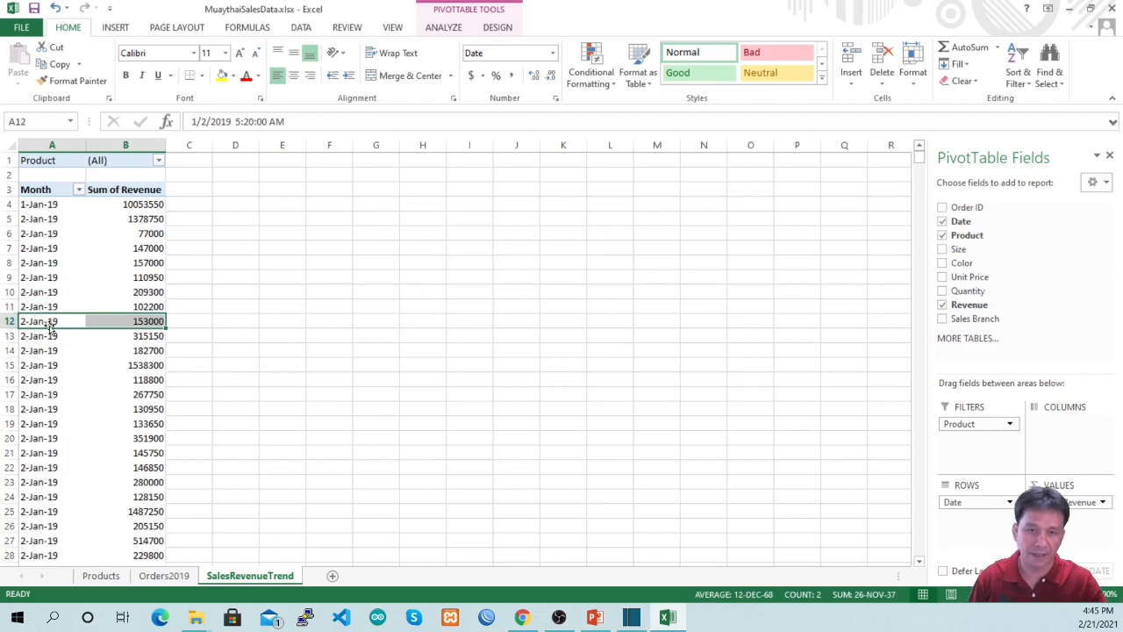
right_click(50, 324)
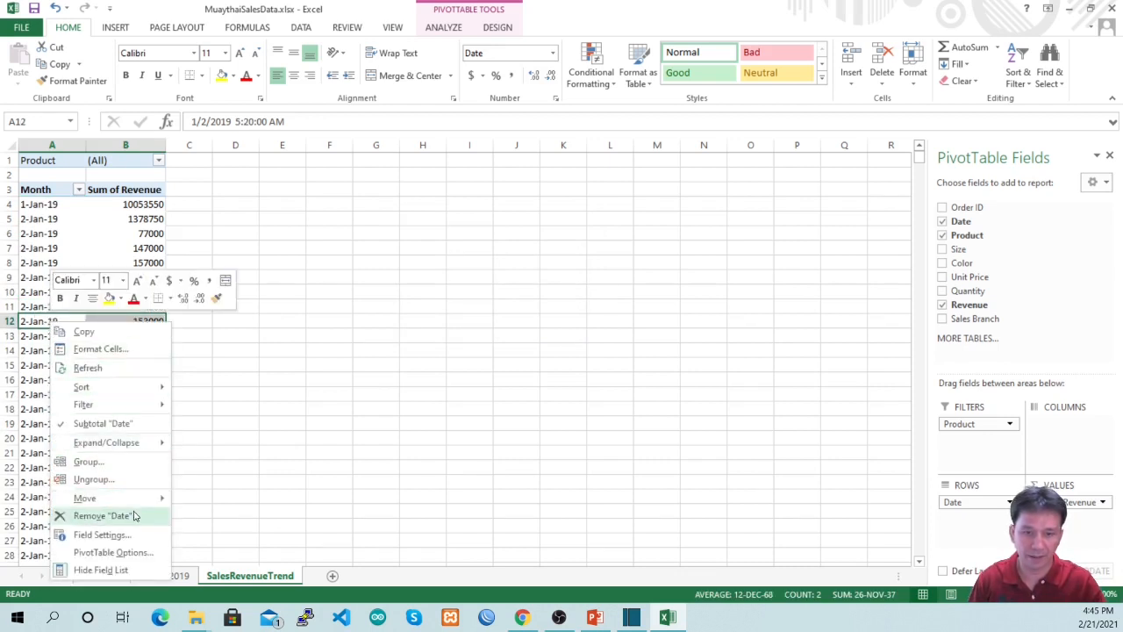
click(133, 462)
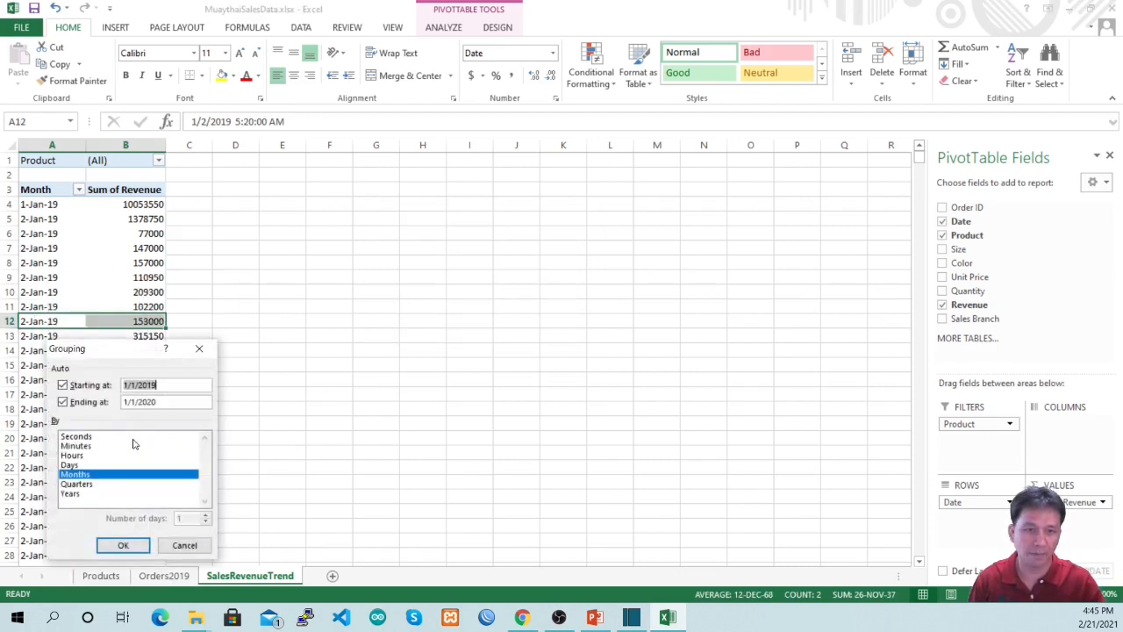
click(216, 288)
click(216, 286)
click(214, 303)
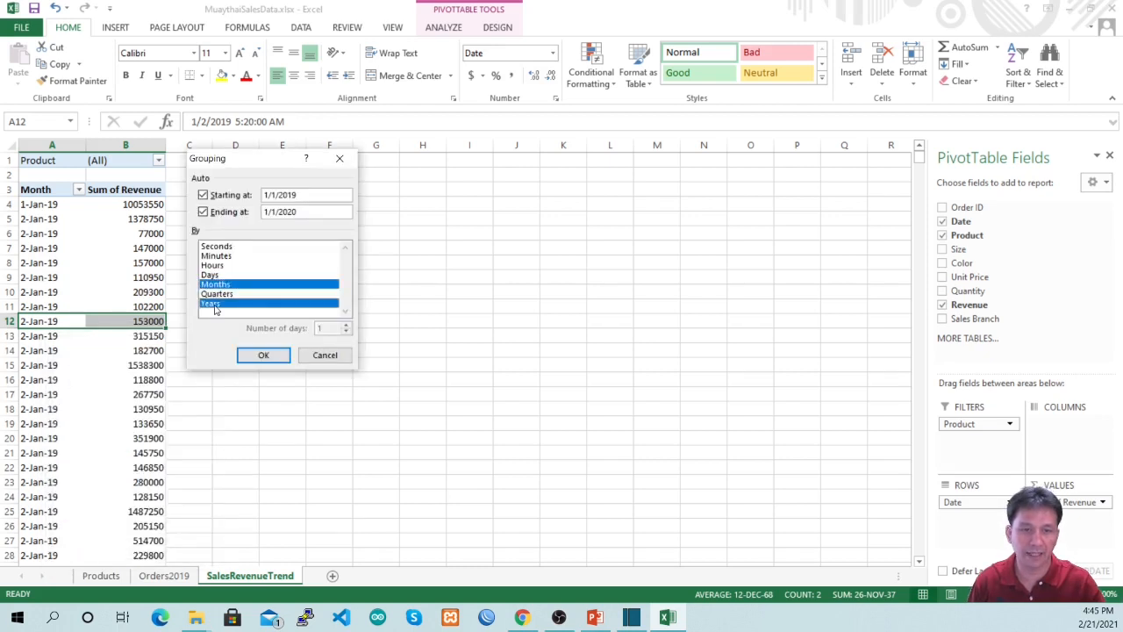
click(261, 359)
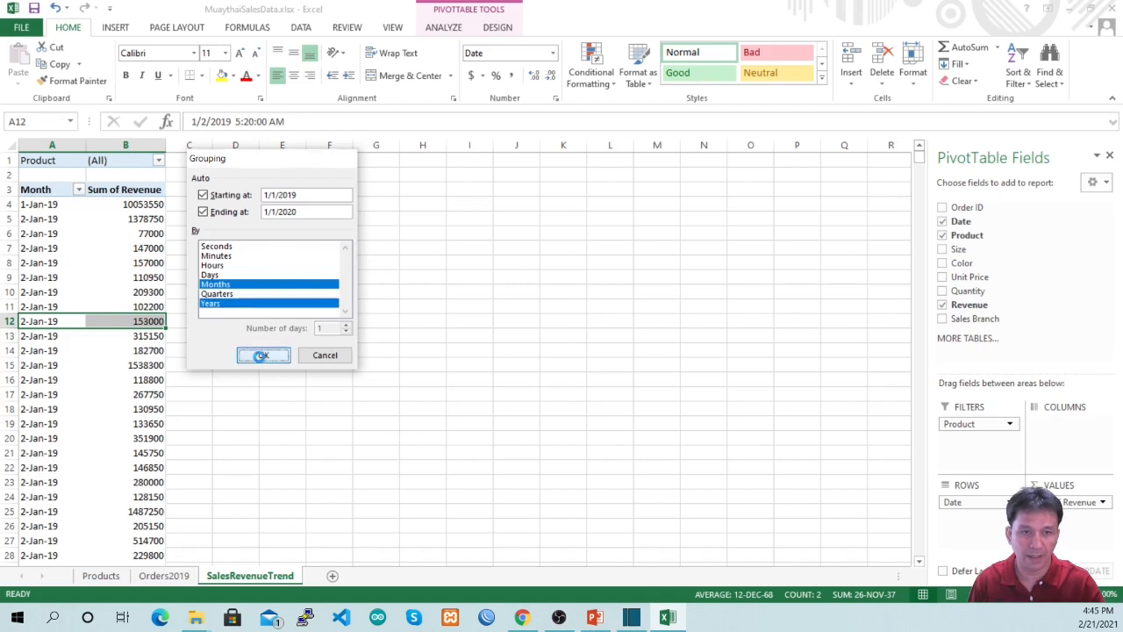
- Examine the month labels grouped under 2019 and their Sum of Revenue values in the PivotTable
click(72, 262)
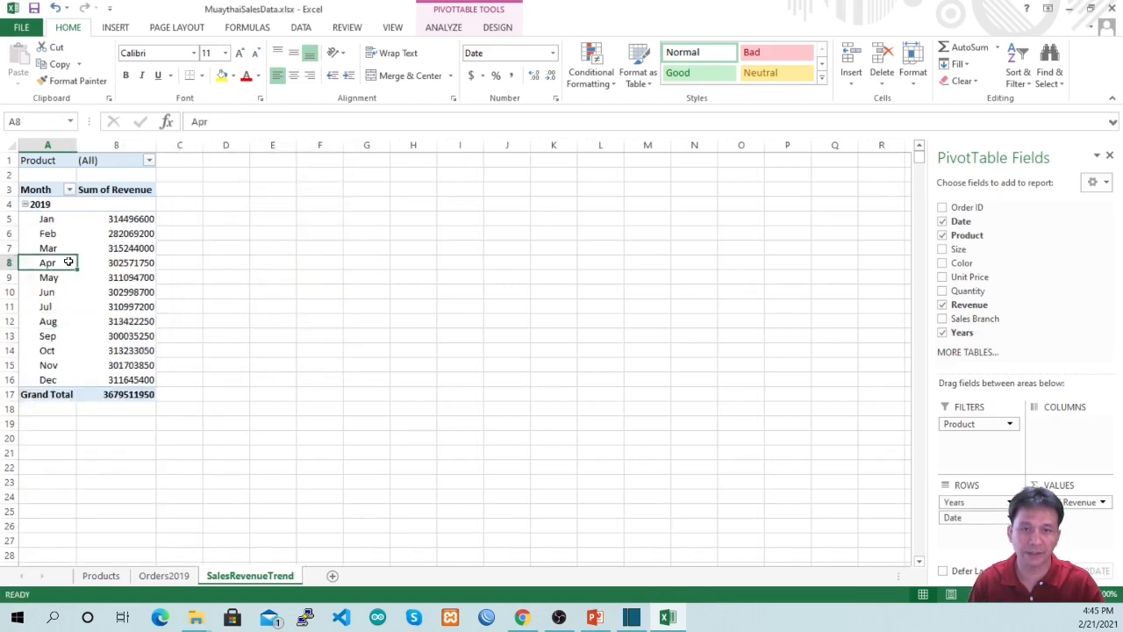
click(61, 218)
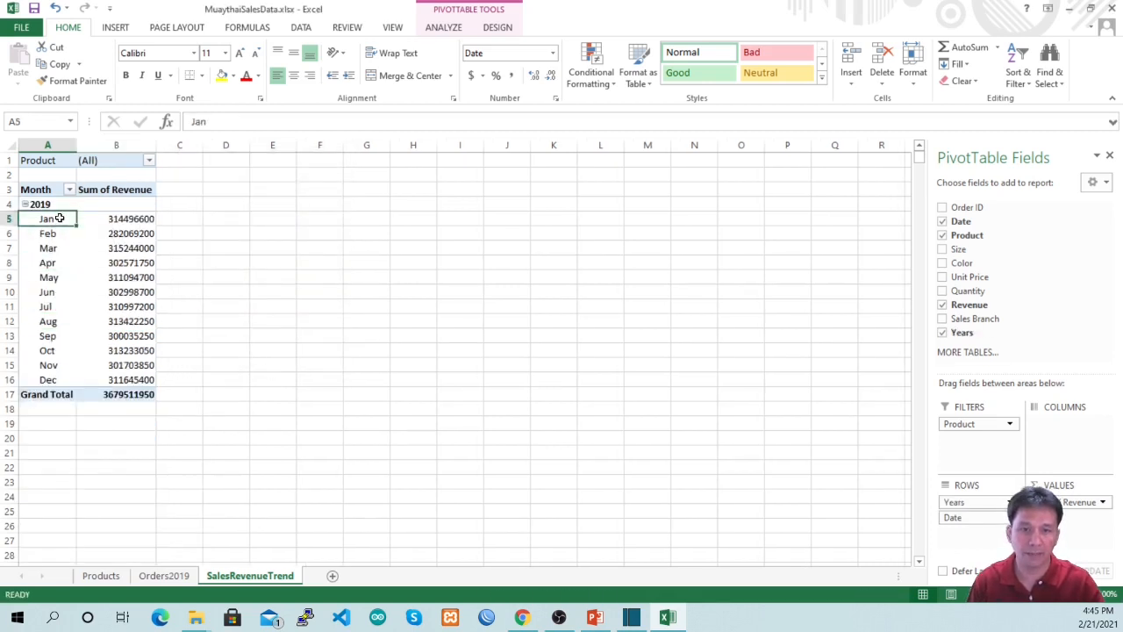
click(56, 204)
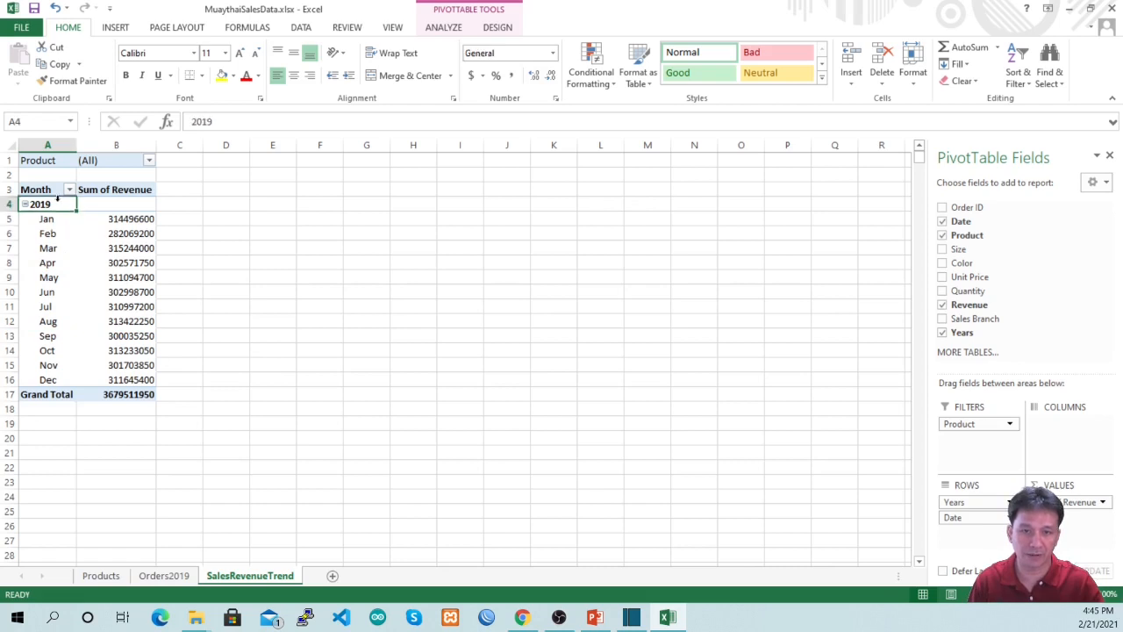
click(66, 286)
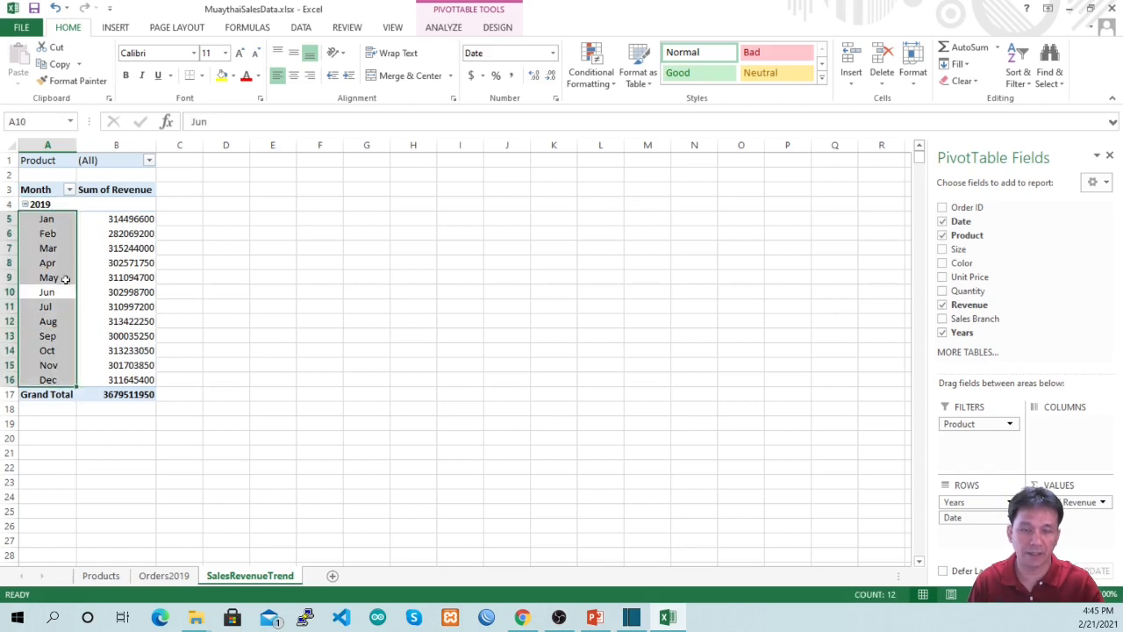
click(55, 204)
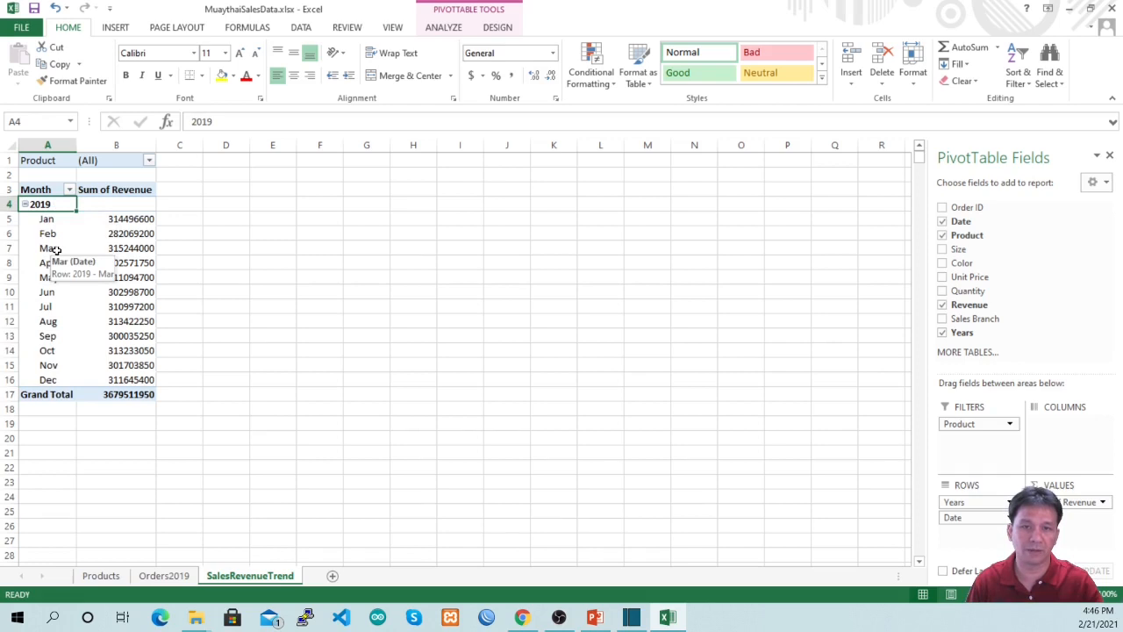
click(127, 277)
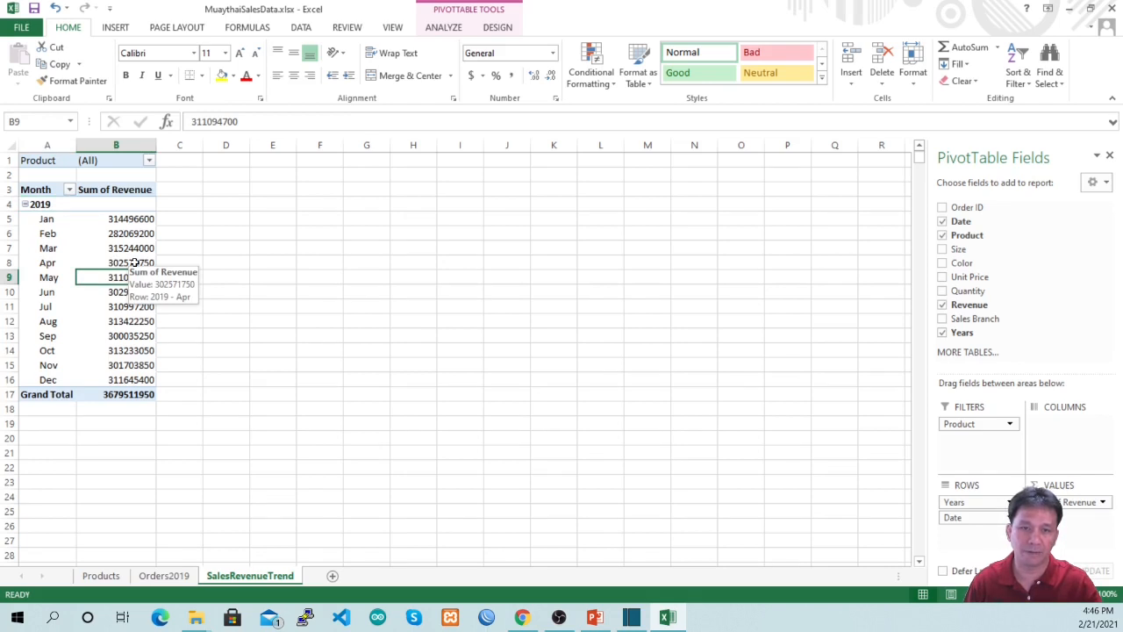
click(133, 267)
click(132, 292)
click(130, 248)
click(131, 307)
click(131, 336)
click(130, 264)
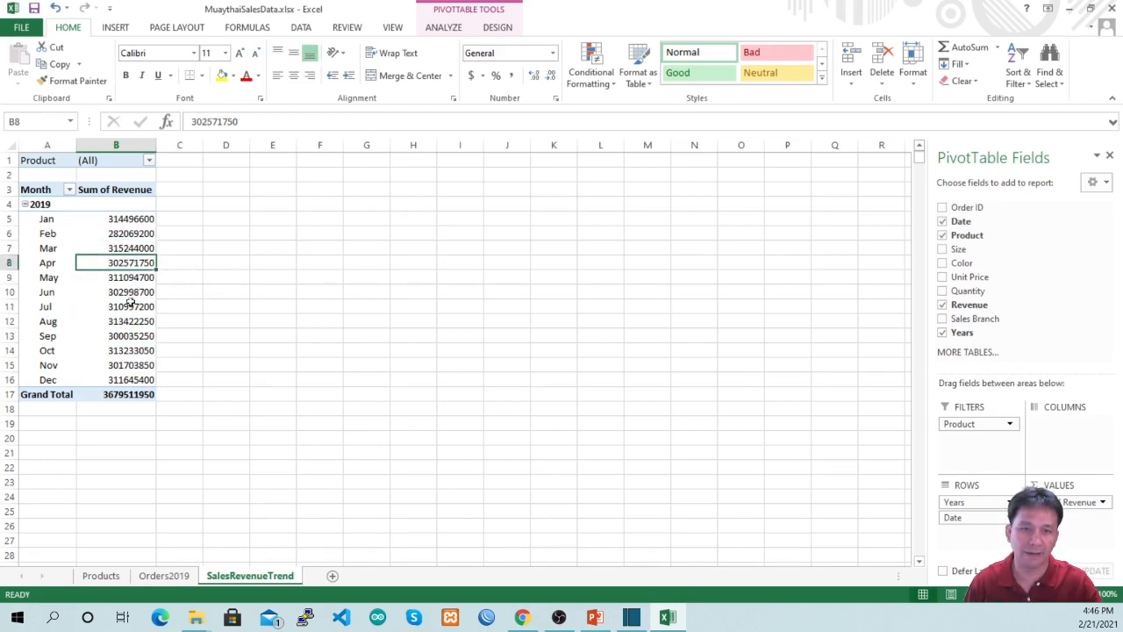
- Open the number format from the Sum of Revenue value field settings and choose the Number category
right_click(132, 292)
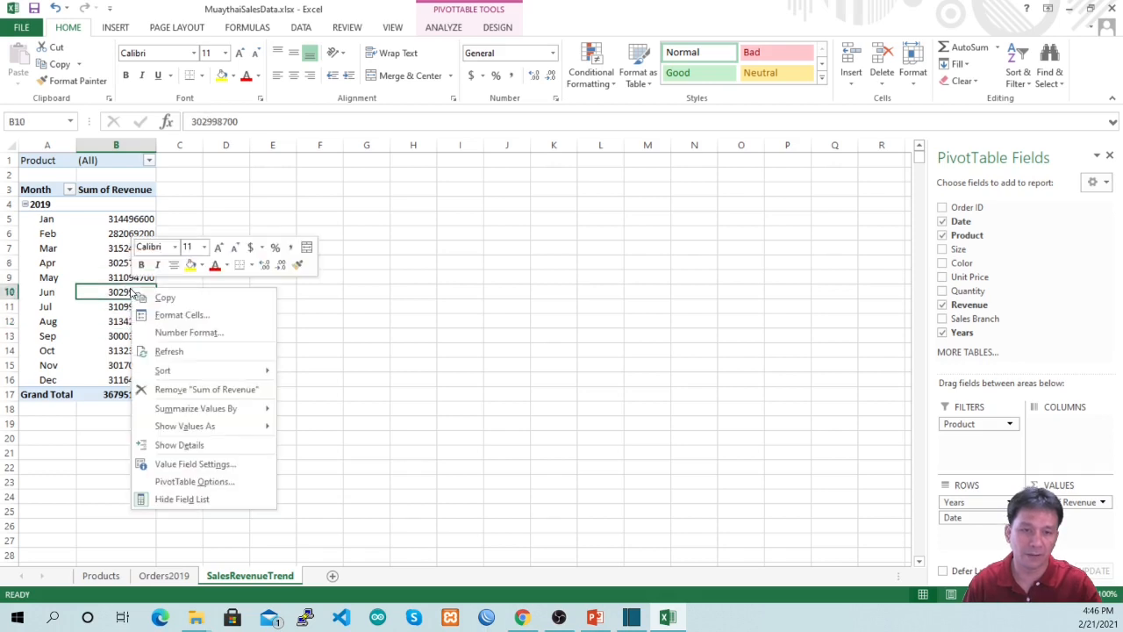
click(250, 469)
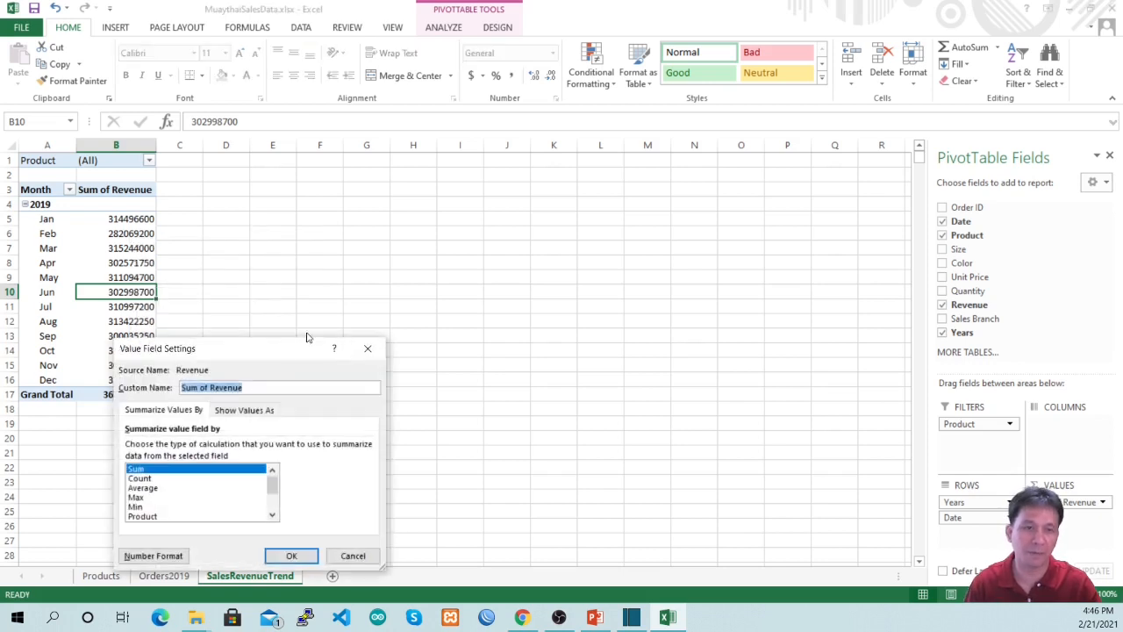
drag(262, 354, 335, 185)
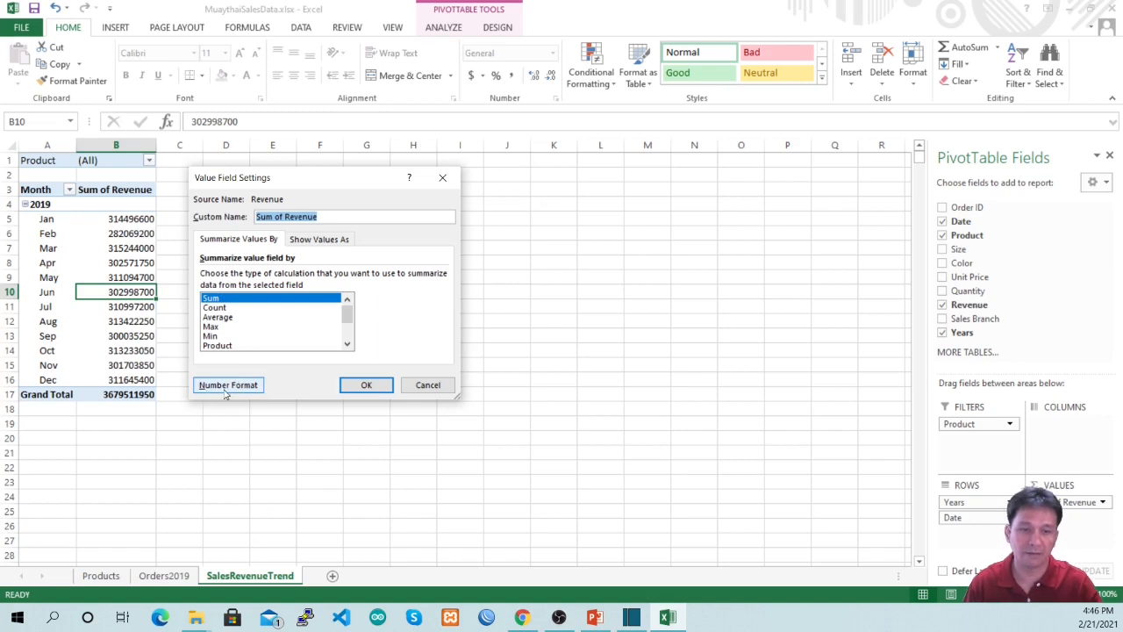
click(226, 385)
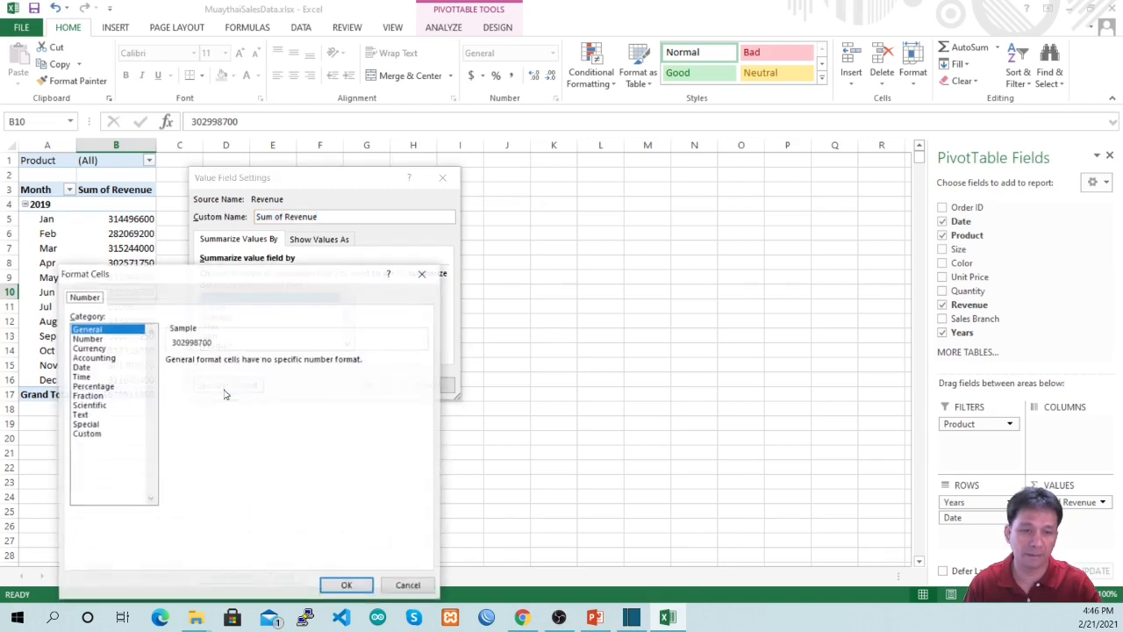
drag(230, 264, 421, 127)
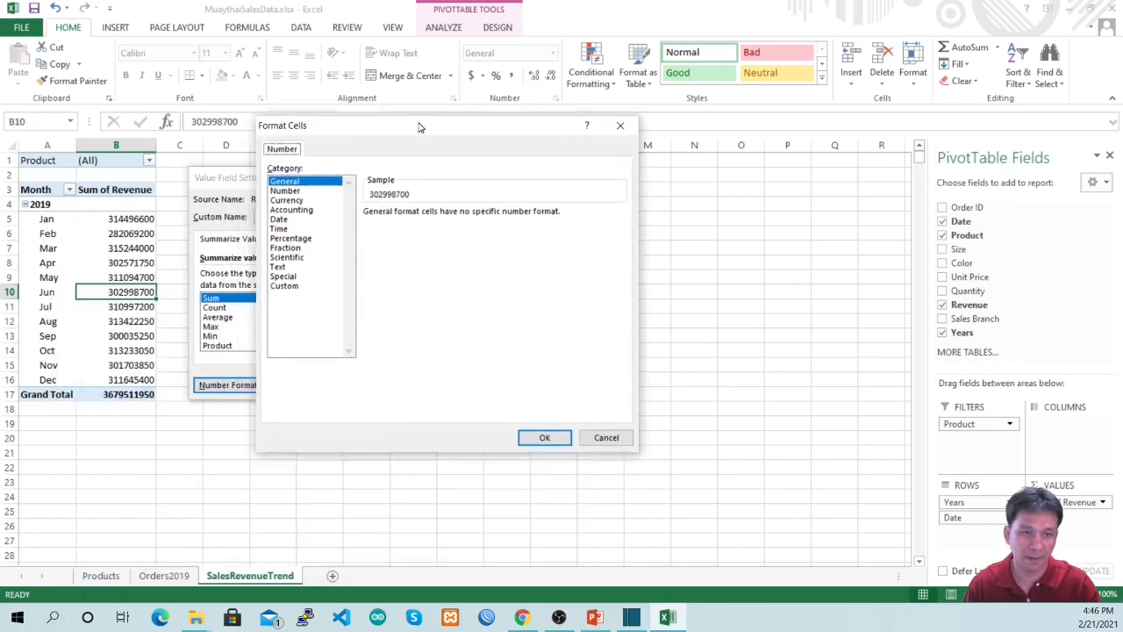
click(279, 191)
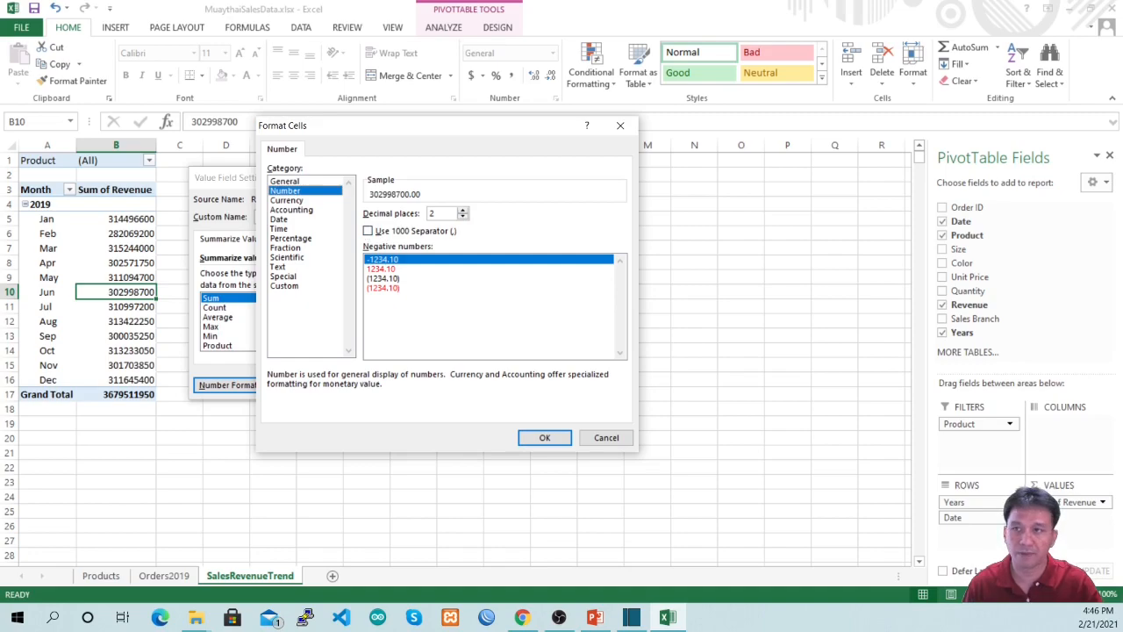
- Switch to PowerPoint to read slide 28 on the separator and decimal places, and return to Excel
key(alt+Tab)
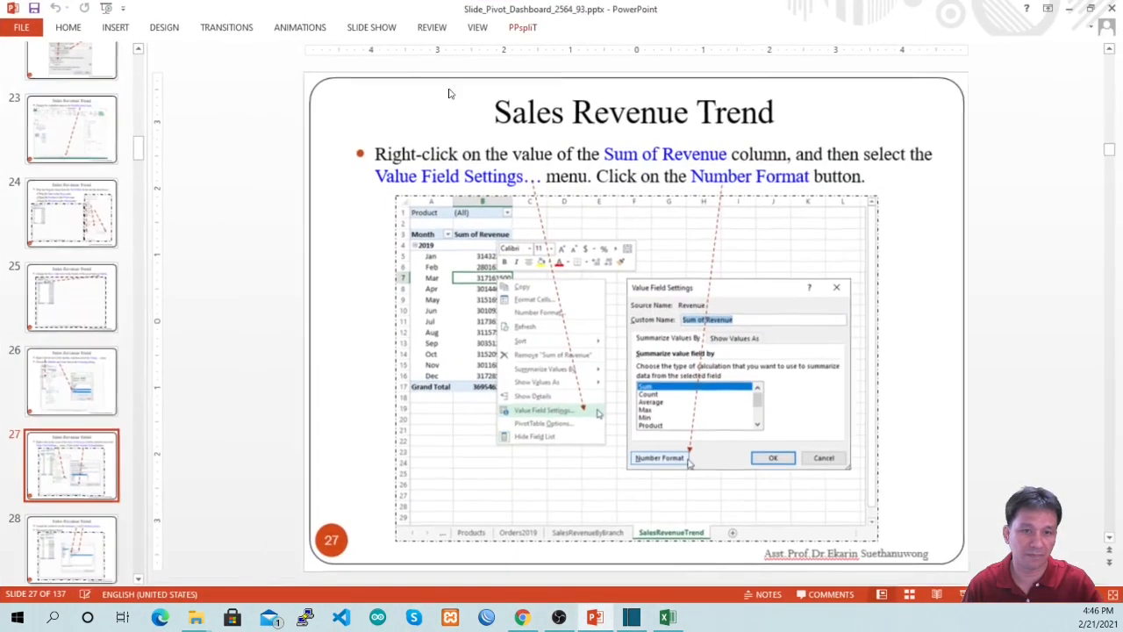
click(35, 533)
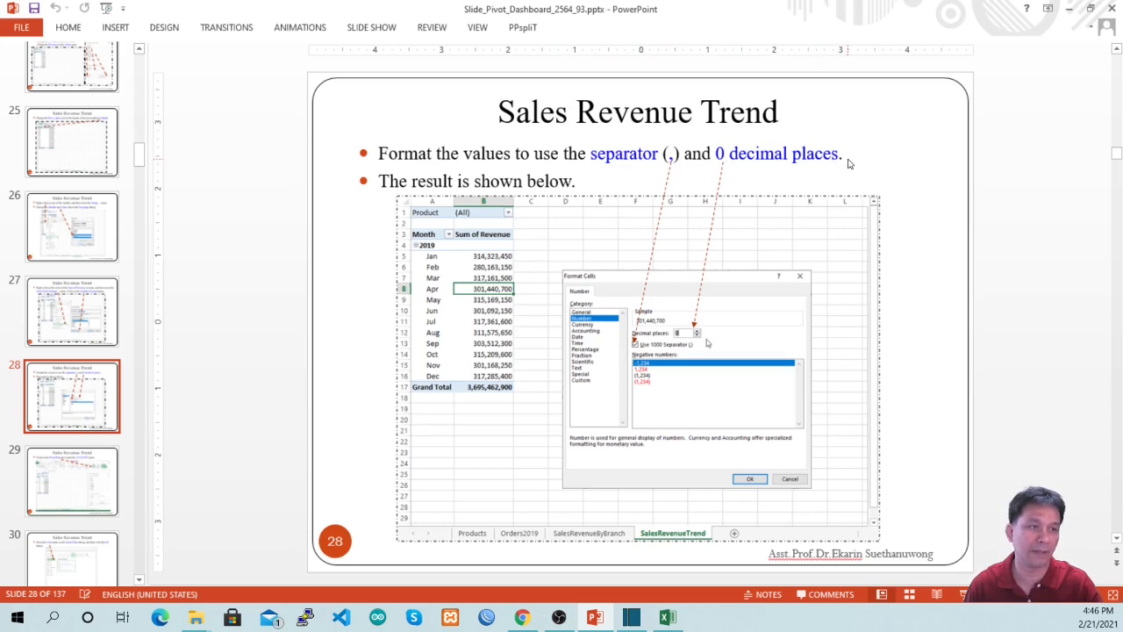
key(alt+Tab)
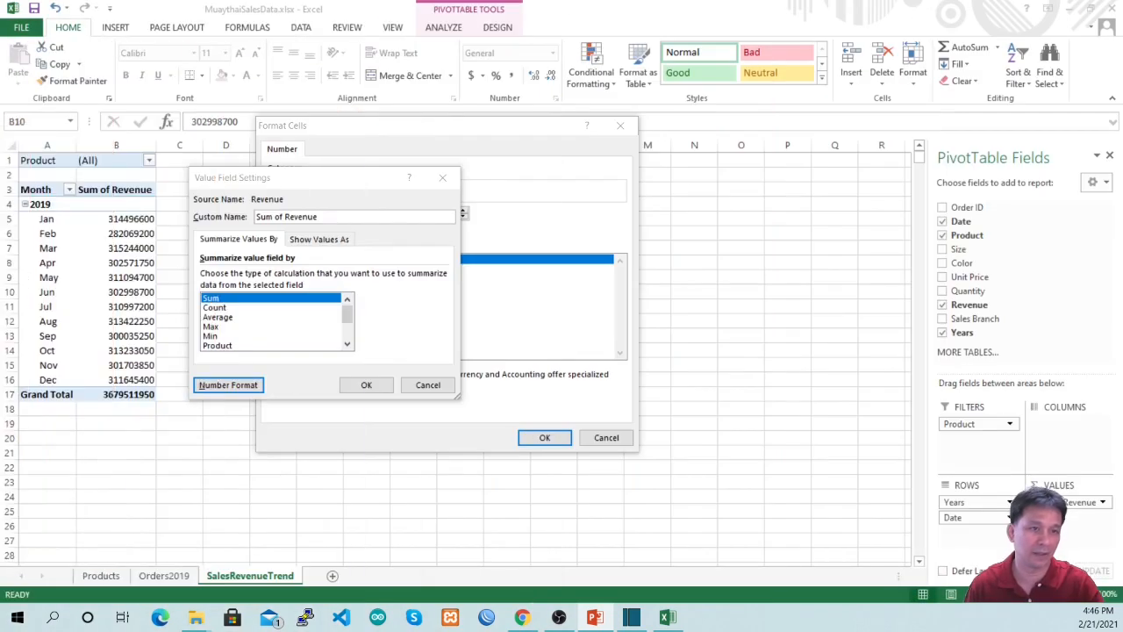
- Format the Sum of Revenue values with the 1000 separator and 0 decimal places, and apply the field settings
click(545, 393)
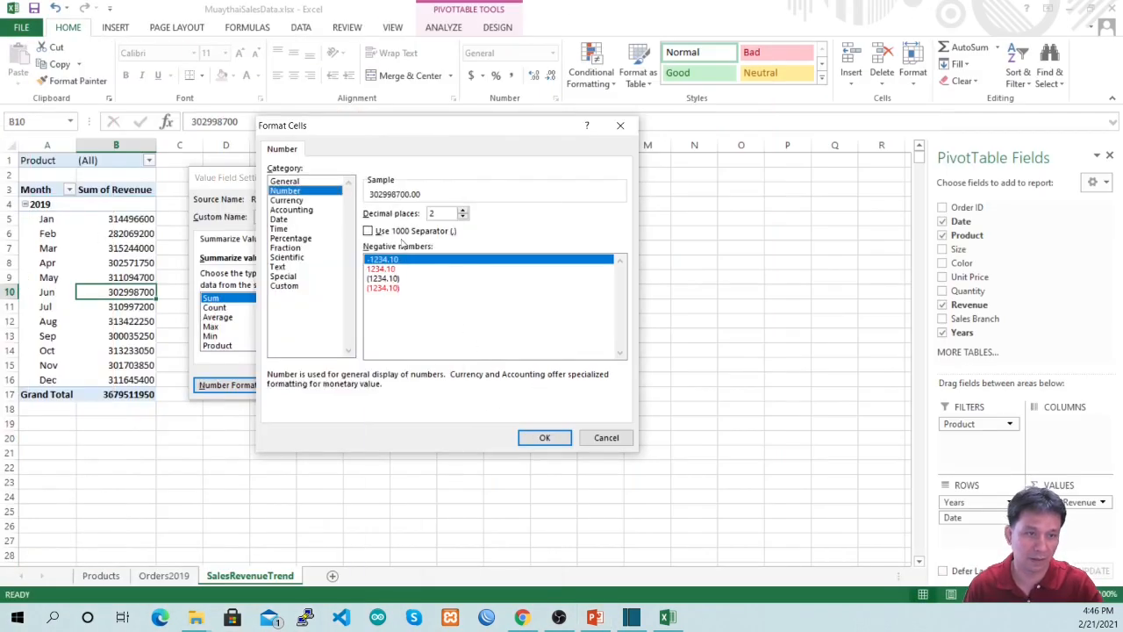
click(368, 232)
double_click(462, 216)
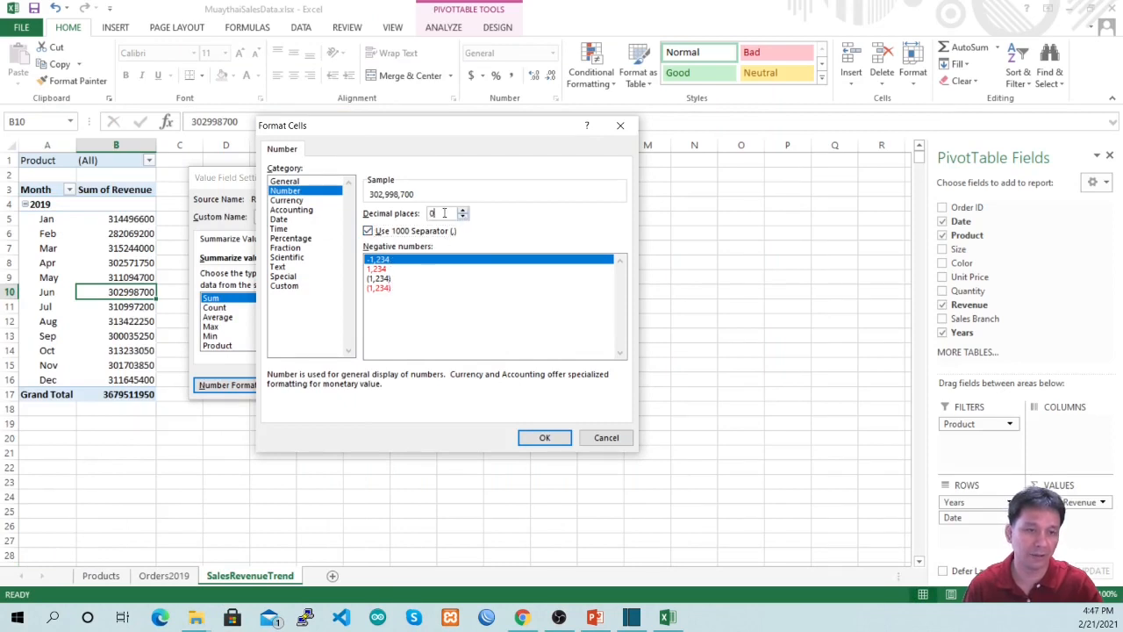
click(544, 437)
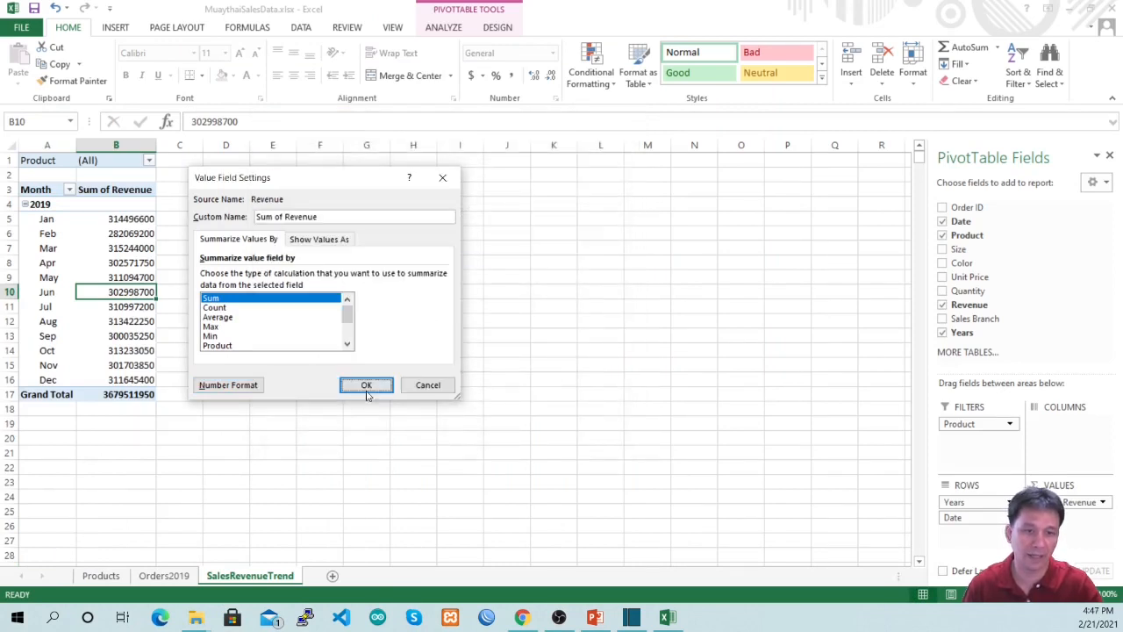
click(366, 386)
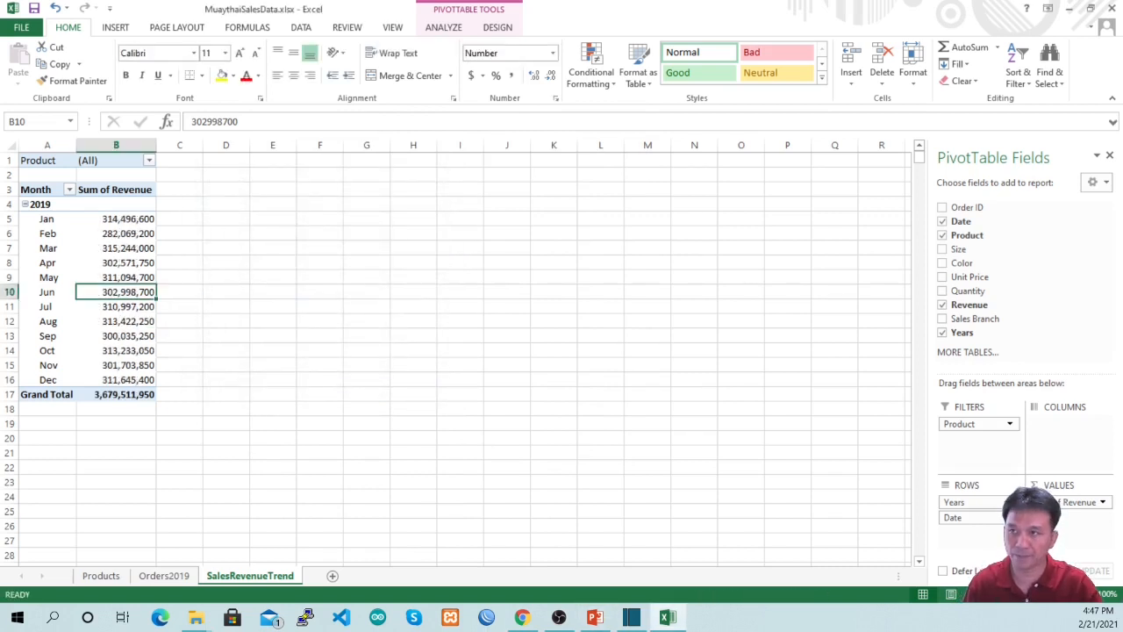
- Switch to PowerPoint to check slide 29 on the PivotChart tool, and return to Excel
key(alt+Tab)
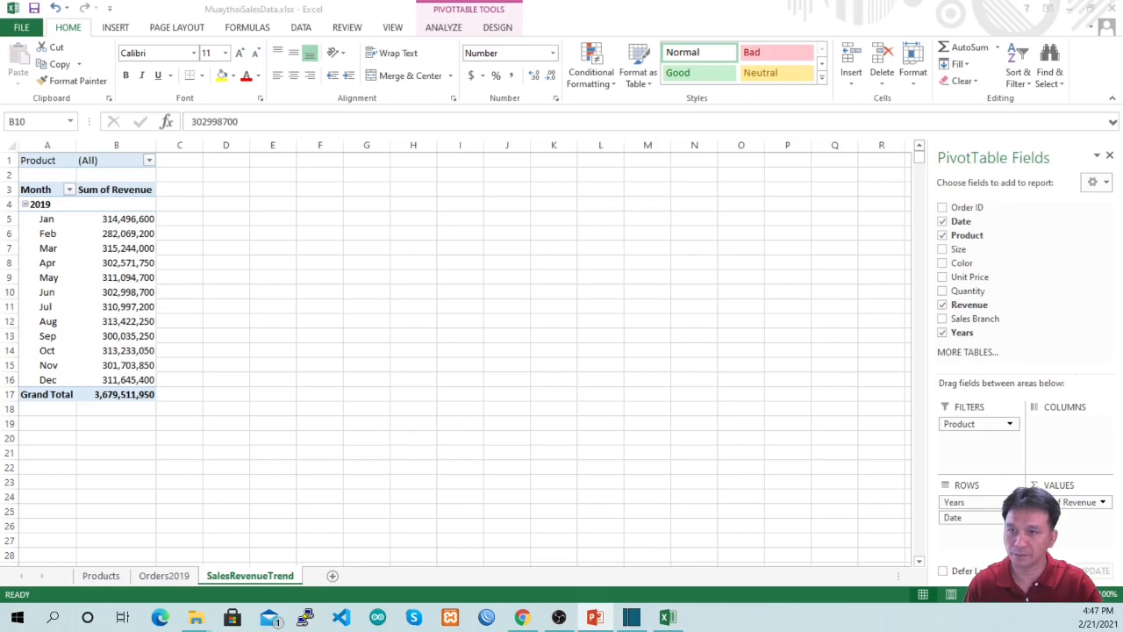
drag(2, 97, 544, 1)
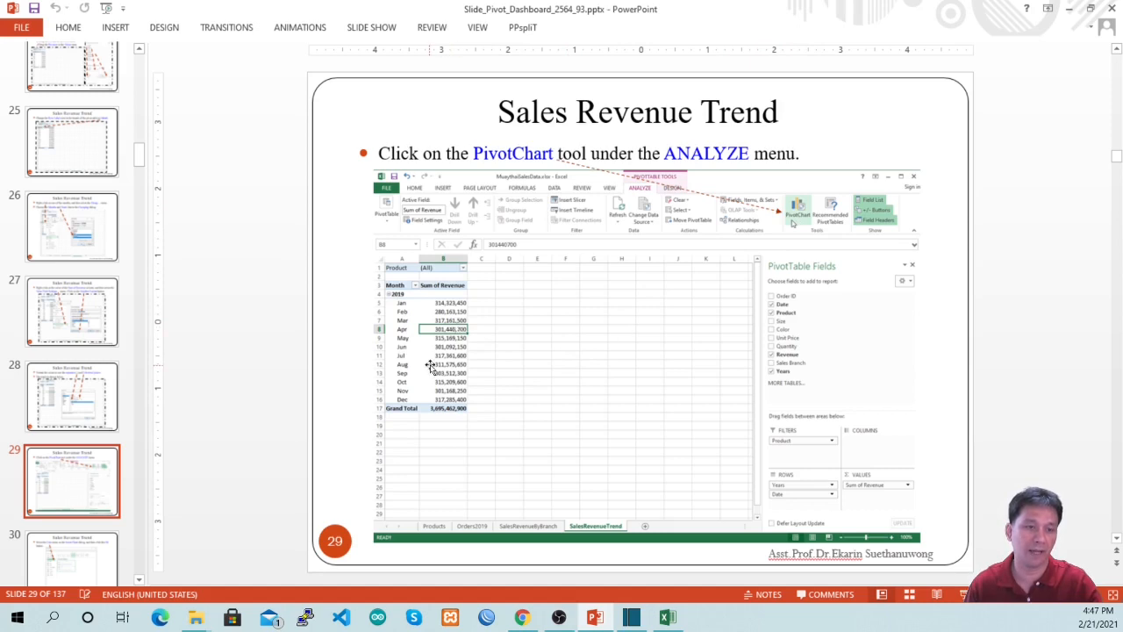
key(alt+Tab)
- Start a PivotChart from the PivotTable, check slide 30 in PowerPoint for the chart type, and return to Excel
click(443, 27)
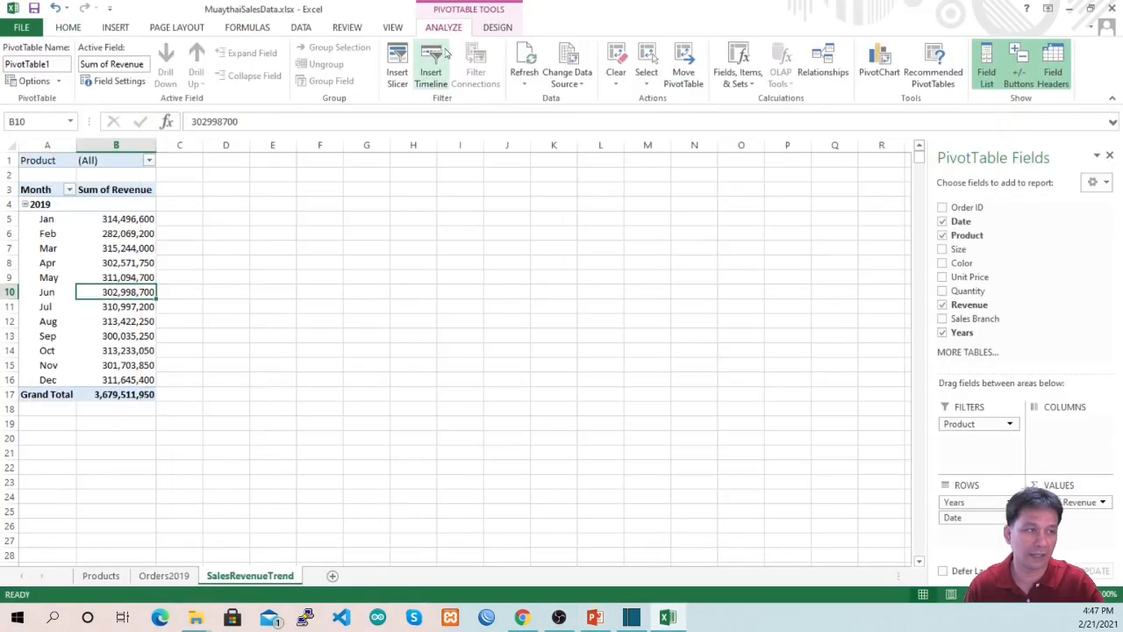
click(874, 71)
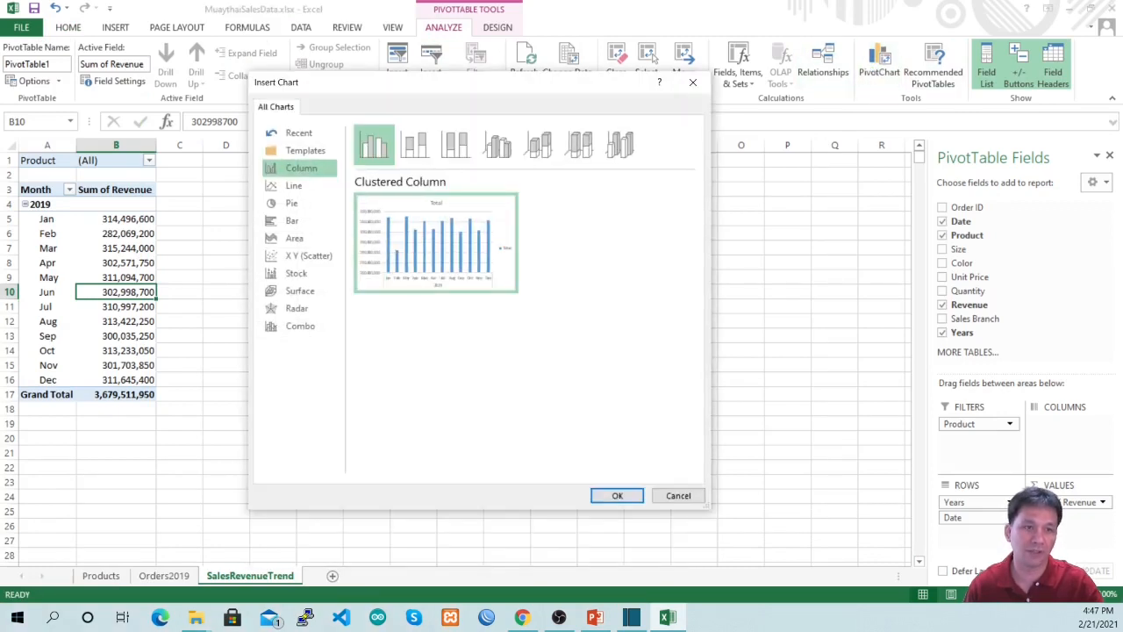
key(alt+Tab)
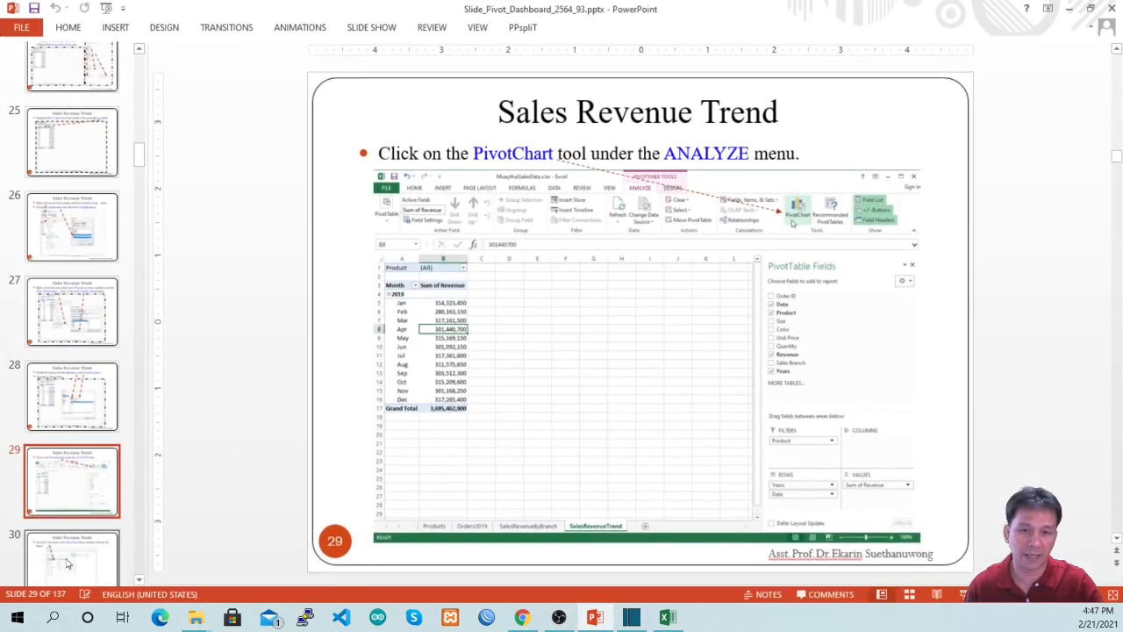
click(68, 561)
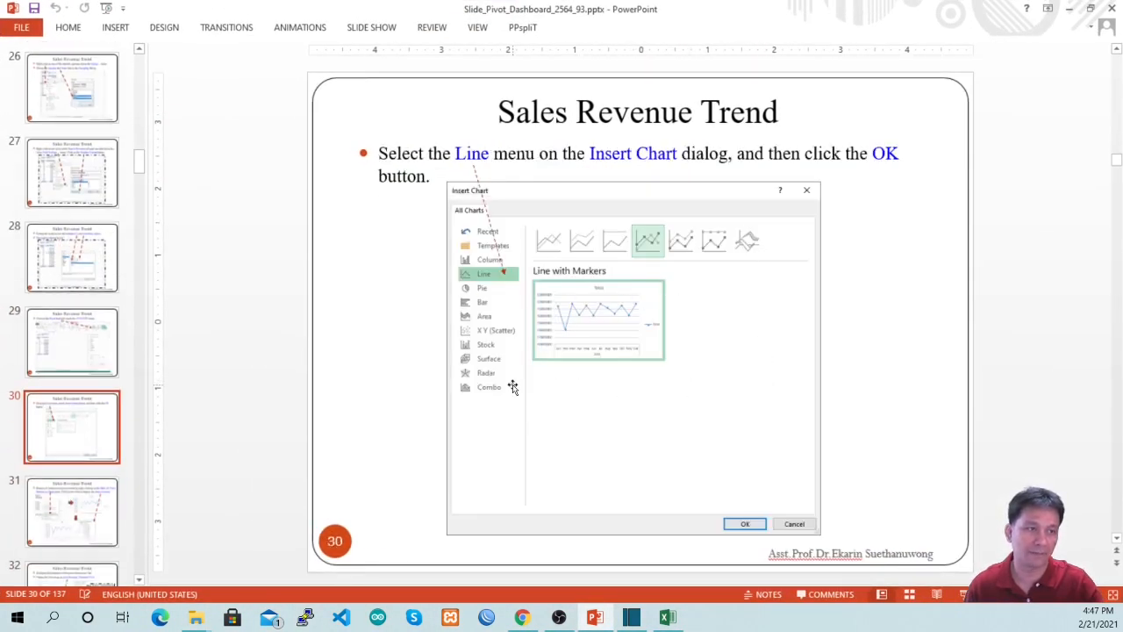
key(alt+Tab)
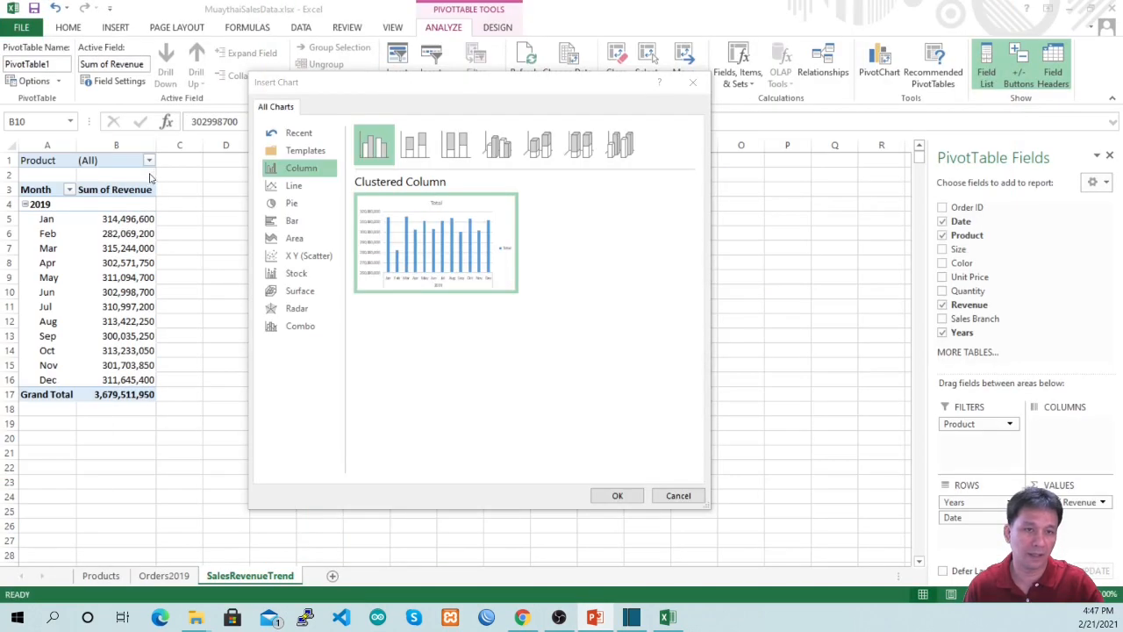
- Insert a Line PivotChart and move it slightly up and closer to the PivotTable
click(293, 185)
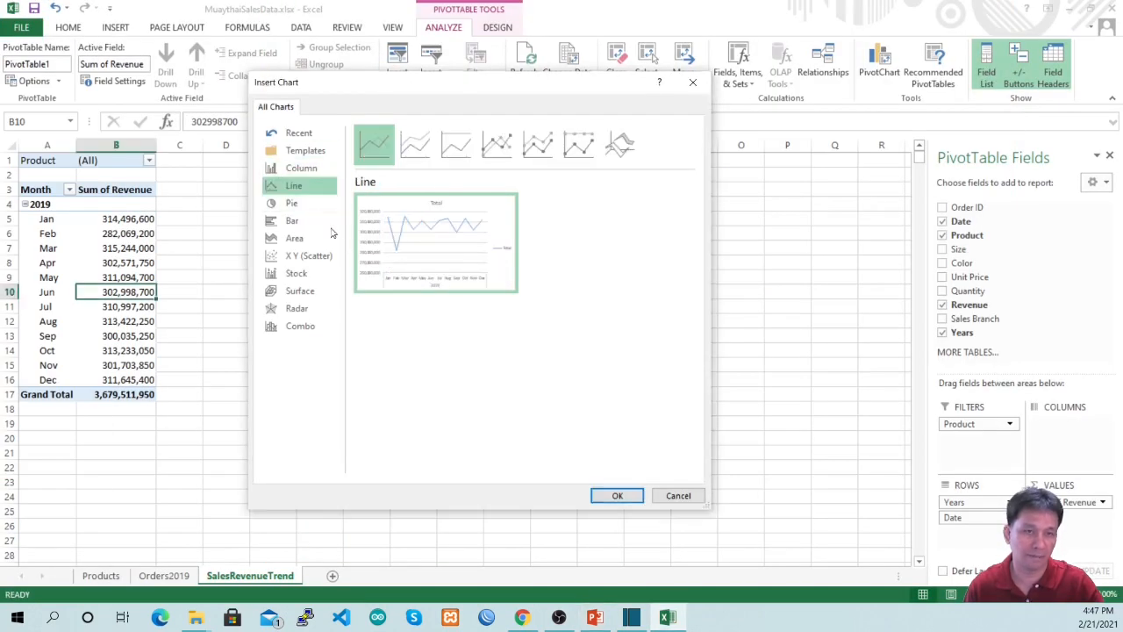
click(617, 495)
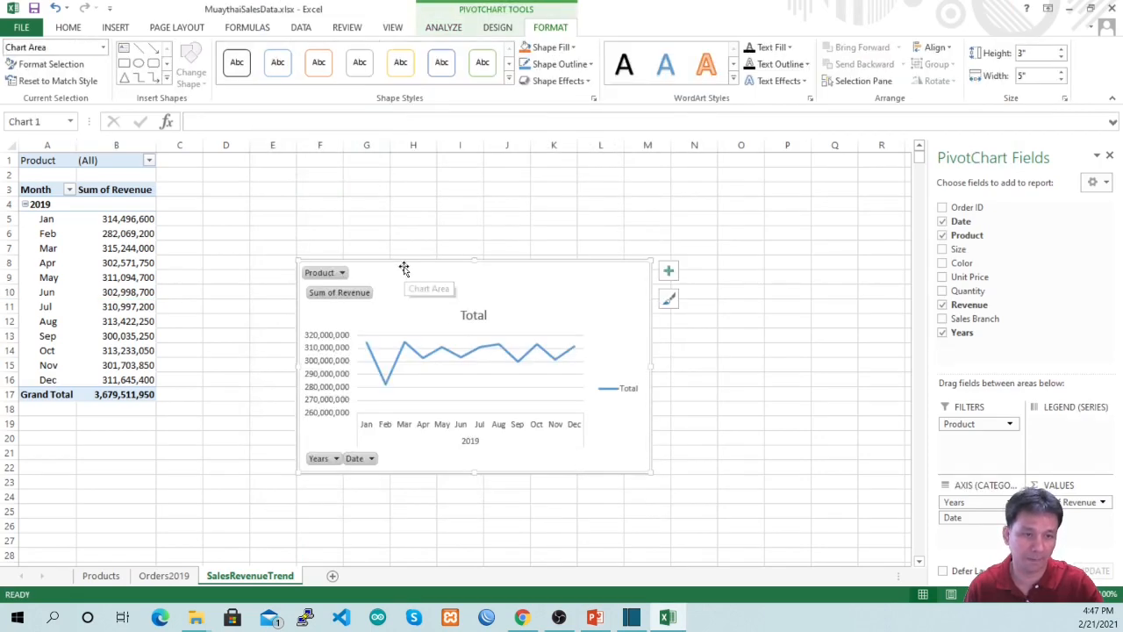
drag(403, 268, 381, 208)
- Switch to PowerPoint to read slide 31 on hiding field buttons and displaying chart elements, and return to Excel
key(alt+Tab)
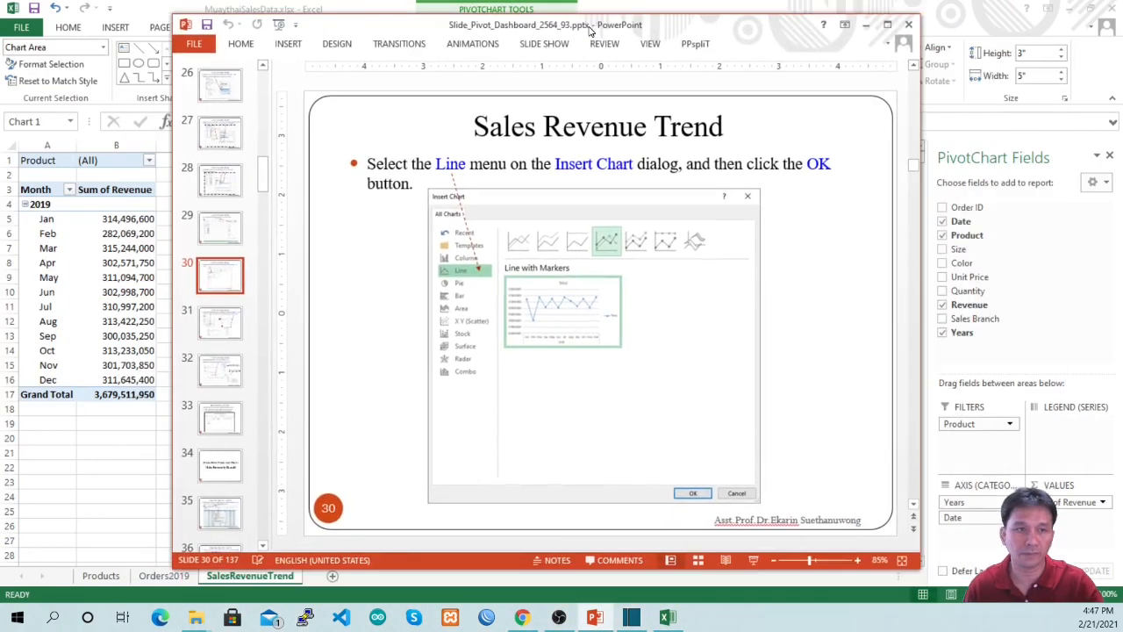
double_click(591, 31)
click(90, 498)
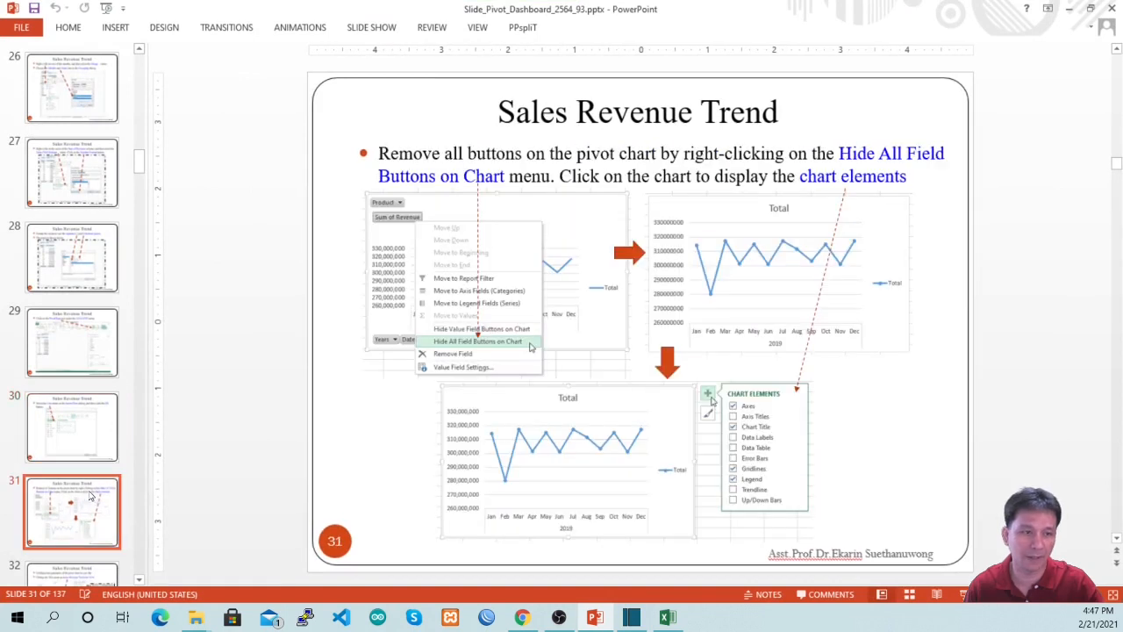
scroll(90, 498, down, 3)
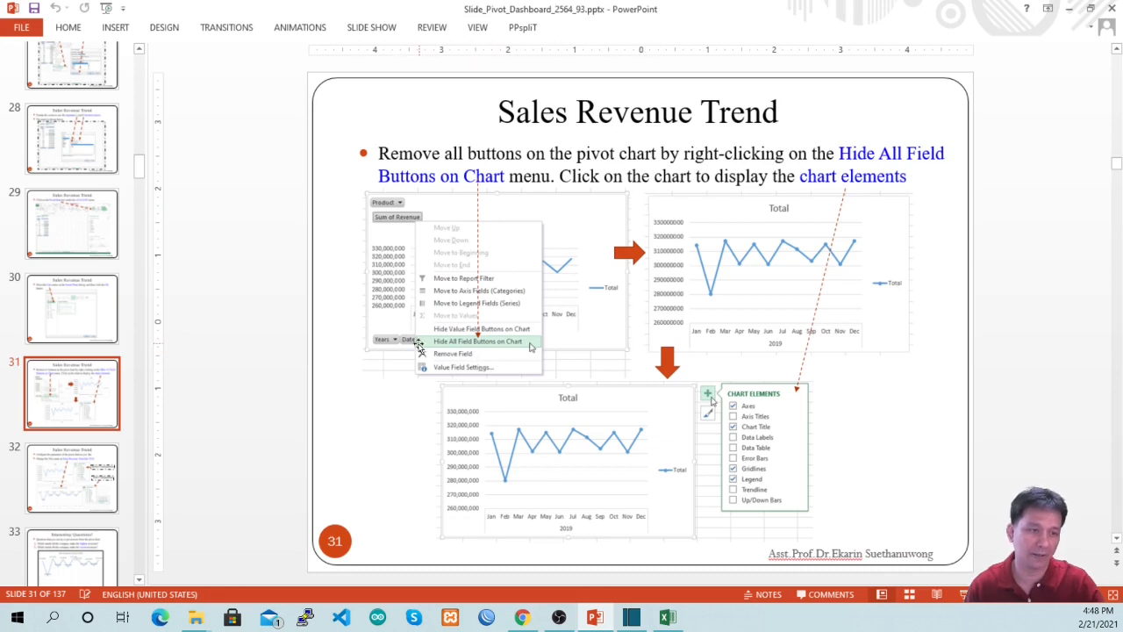
key(alt+Tab)
- Hide the value field buttons on the PivotChart
click(326, 243)
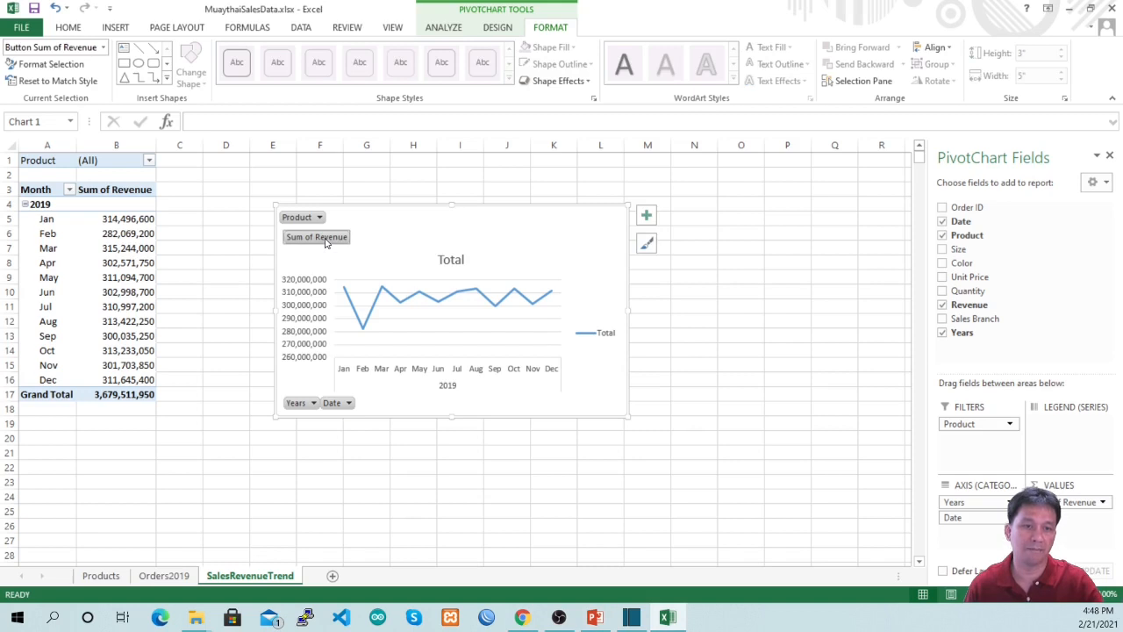
right_click(326, 243)
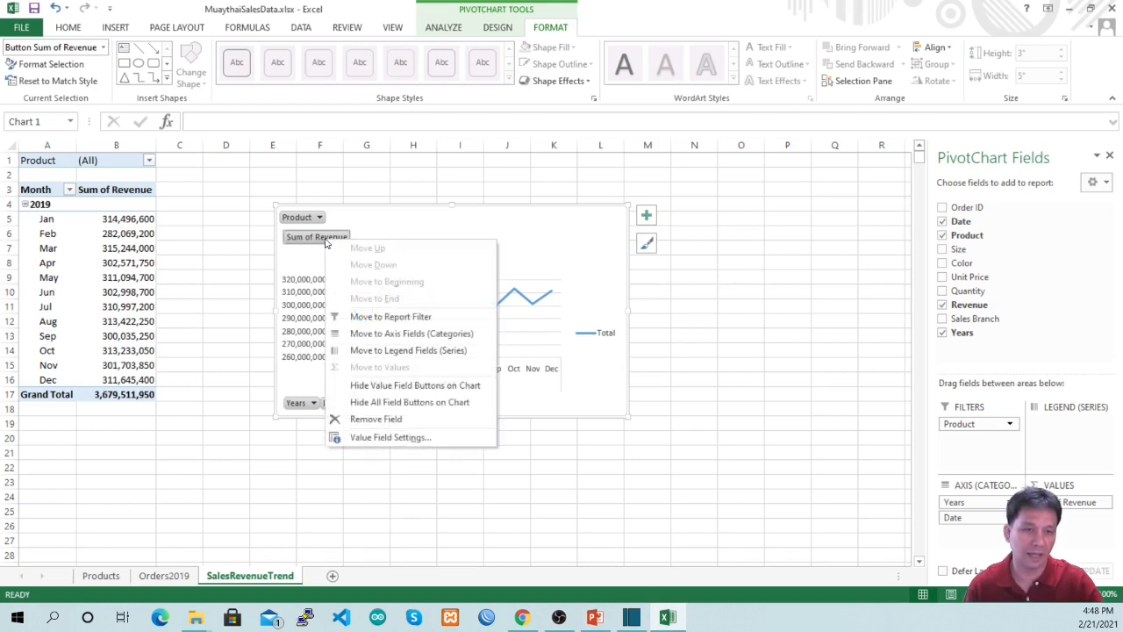
click(434, 388)
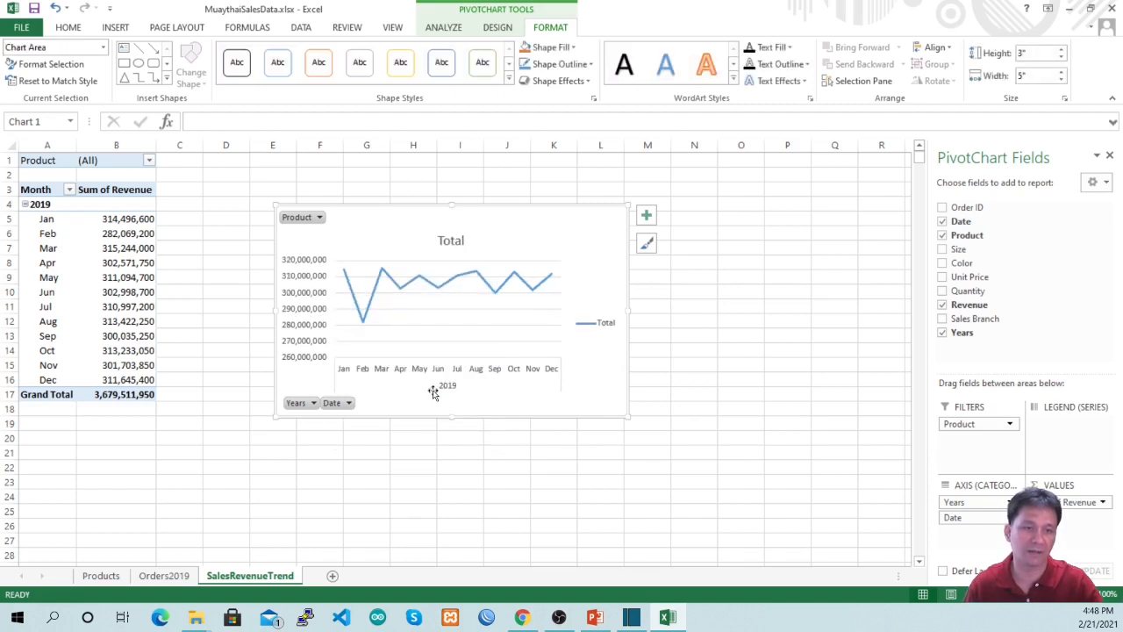
click(309, 220)
click(317, 218)
right_click(368, 230)
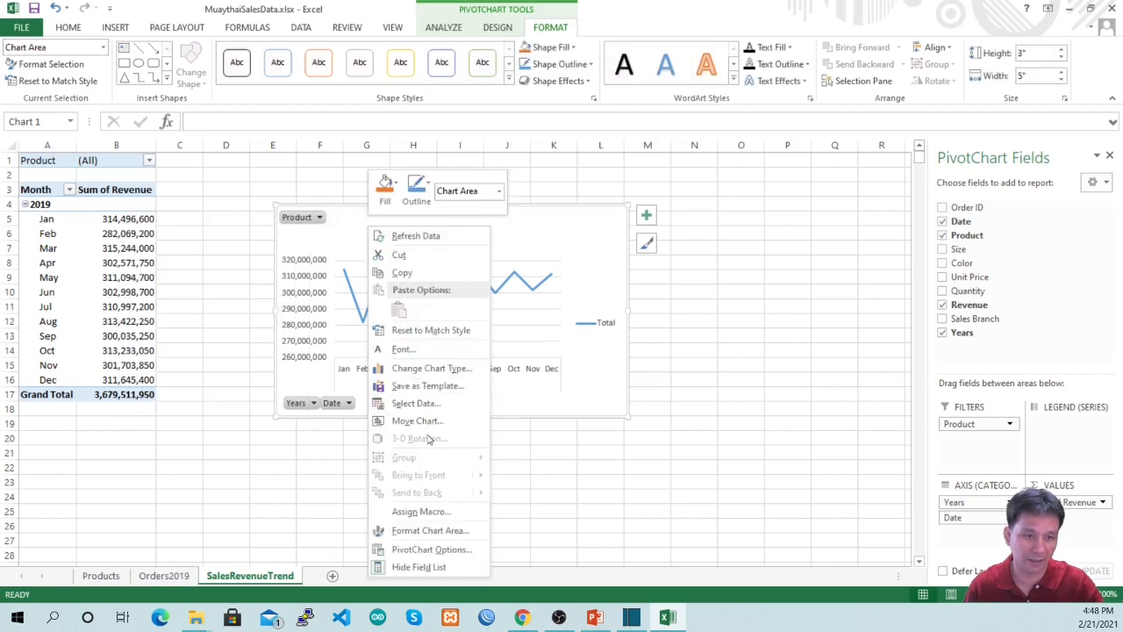
click(292, 235)
click(298, 217)
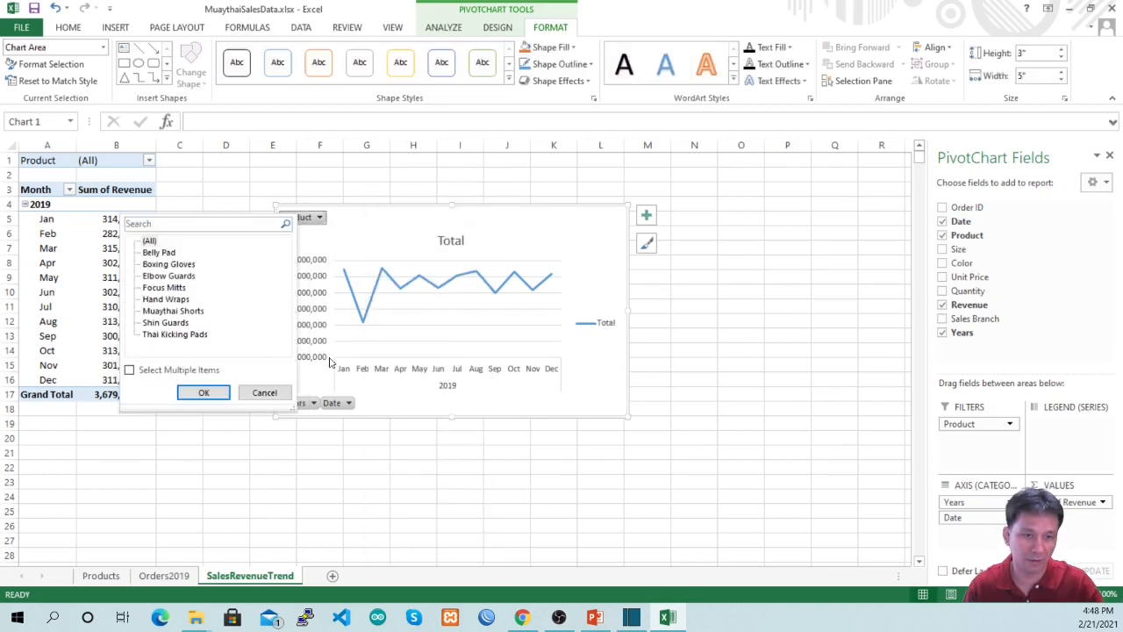
click(317, 219)
click(321, 220)
click(321, 220)
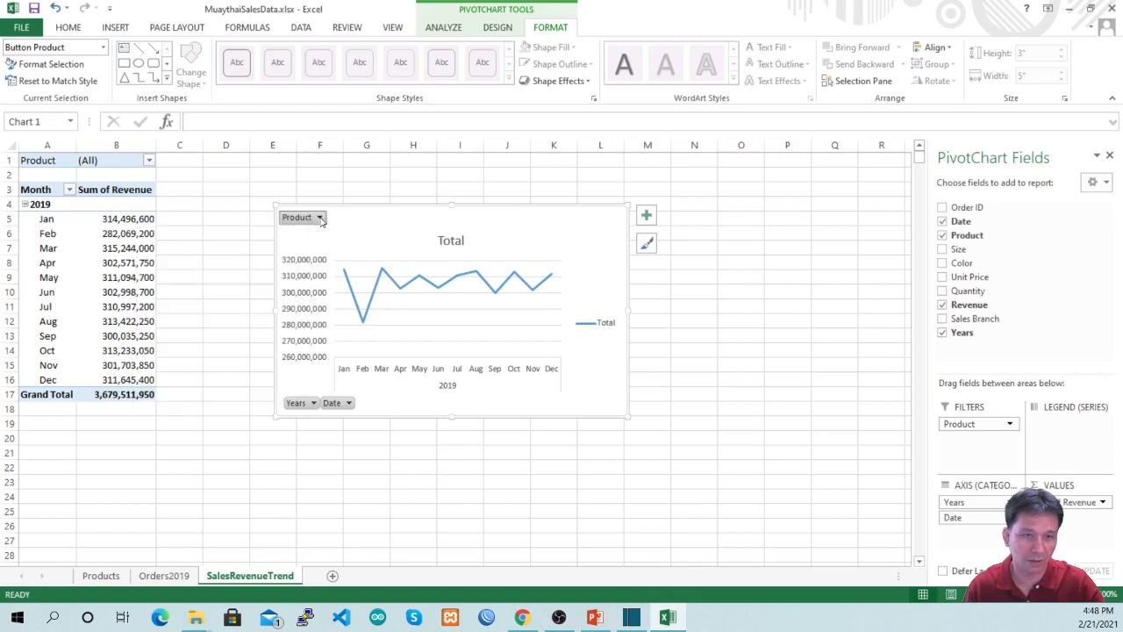
- Hide all remaining field buttons on the PivotChart
right_click(314, 404)
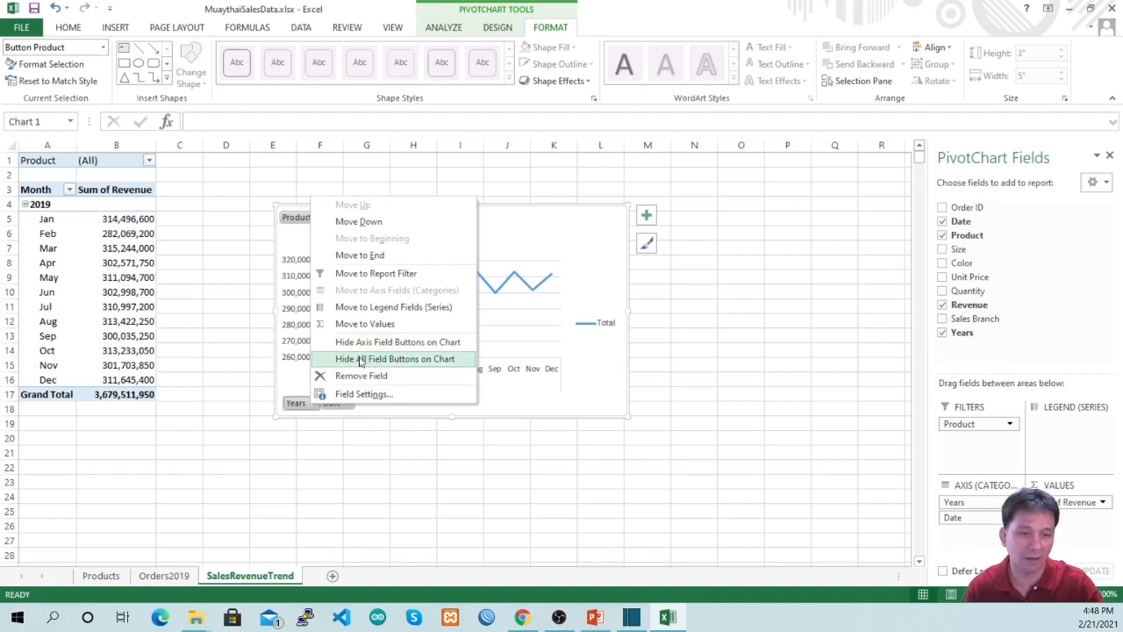
click(414, 369)
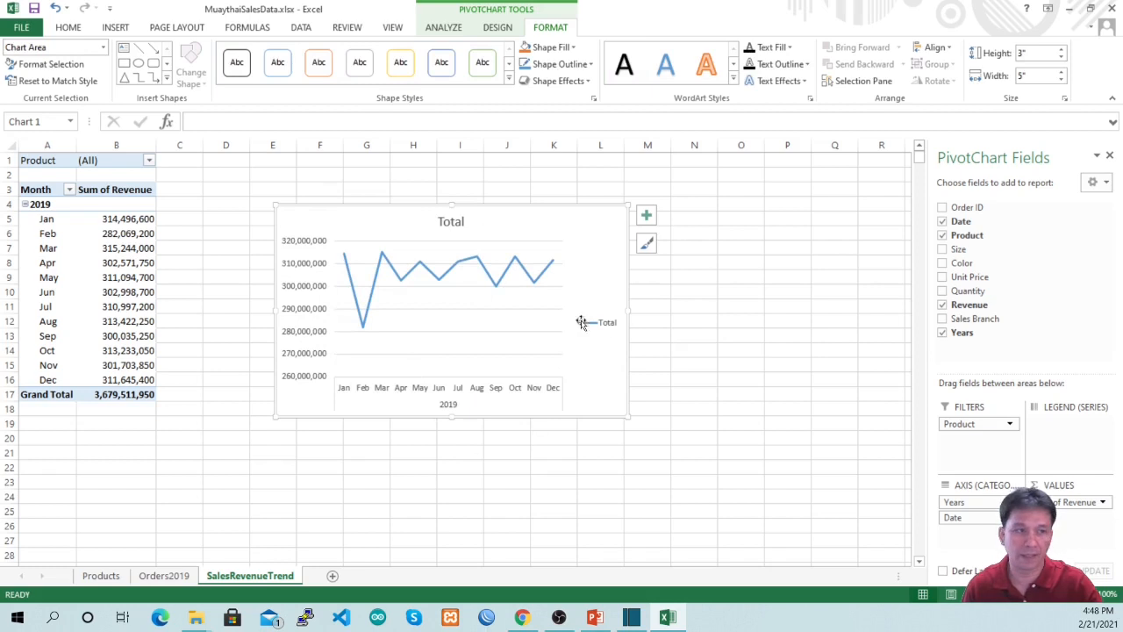
- Display the PivotChart's chart elements list, check slide 32 in PowerPoint, and return to Excel
click(646, 215)
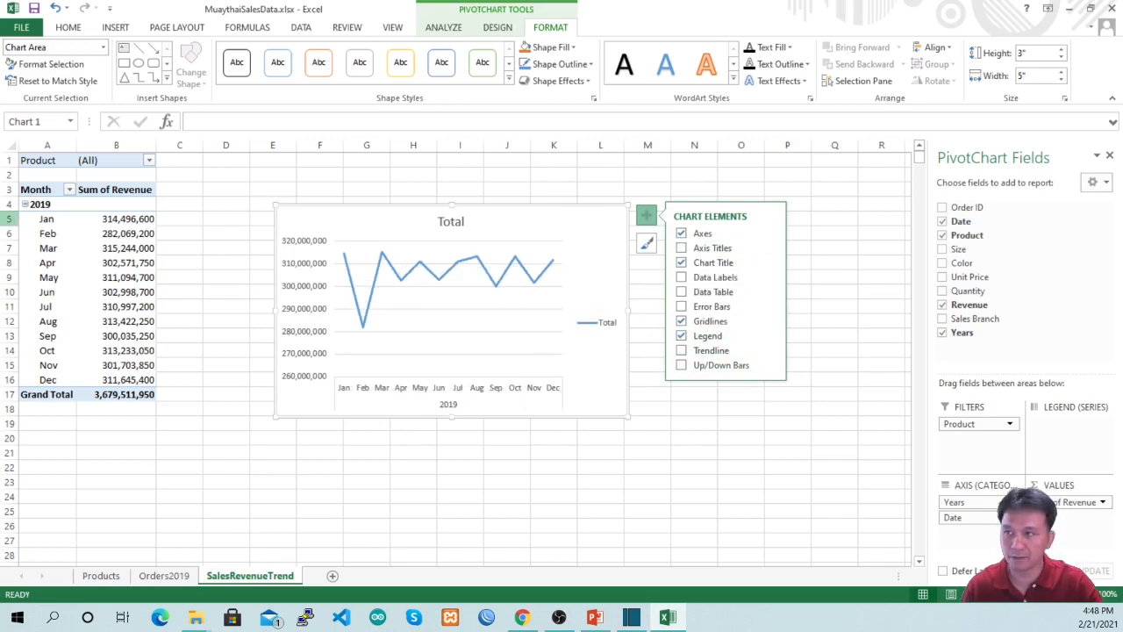
drag(0, 107, 173, 108)
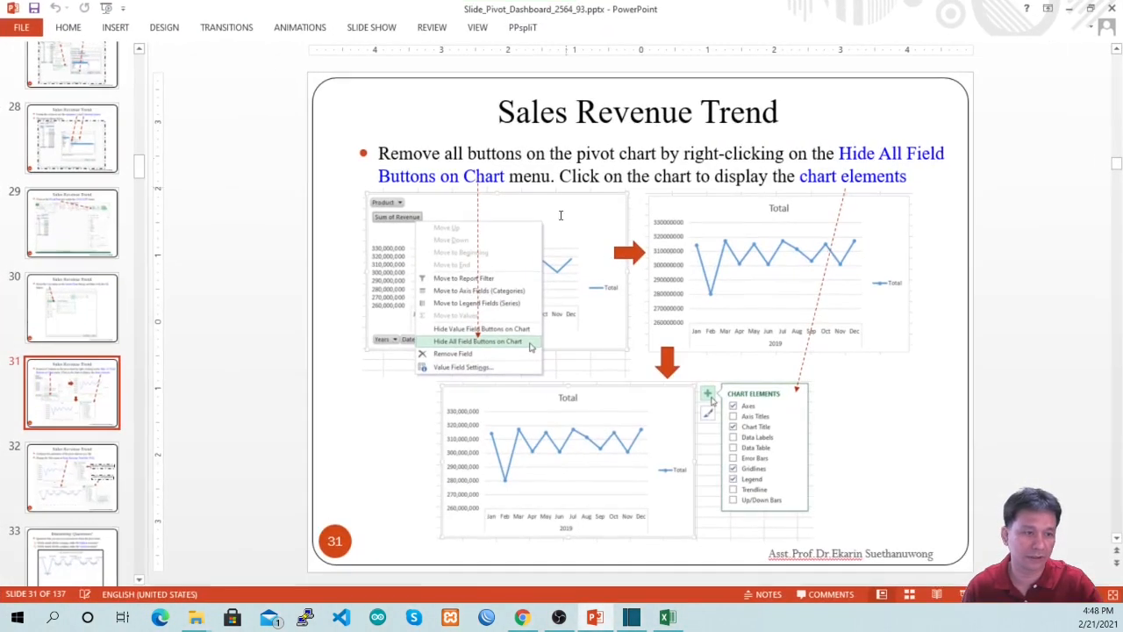
click(93, 478)
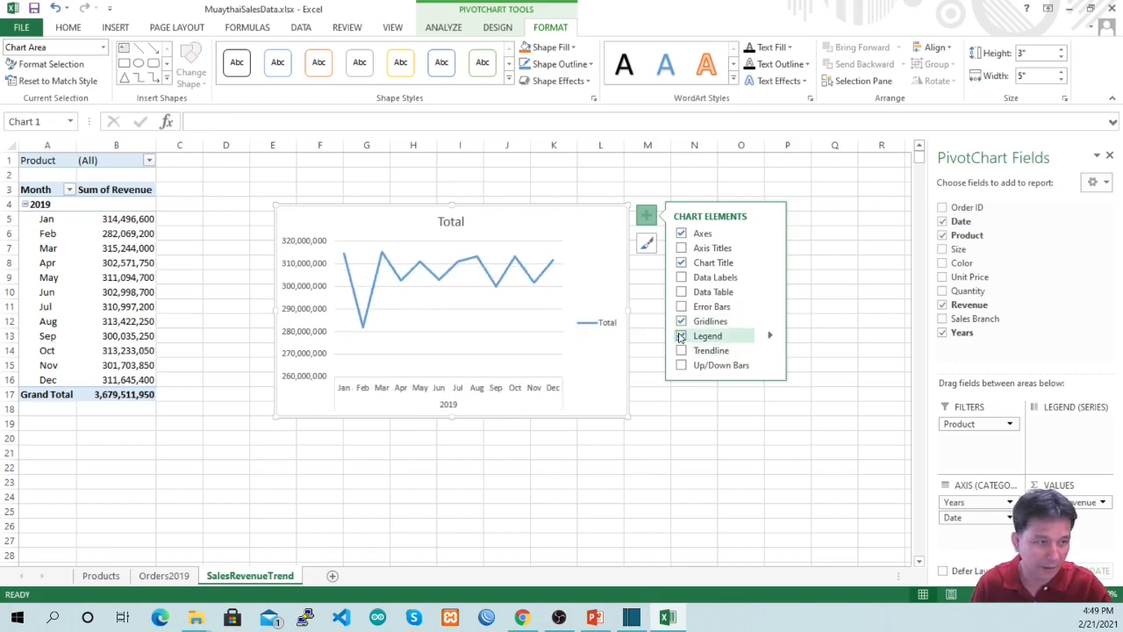
- Remove the chart's legend and replace the primary major horizontal gridlines with primary minor vertical gridlines
click(716, 338)
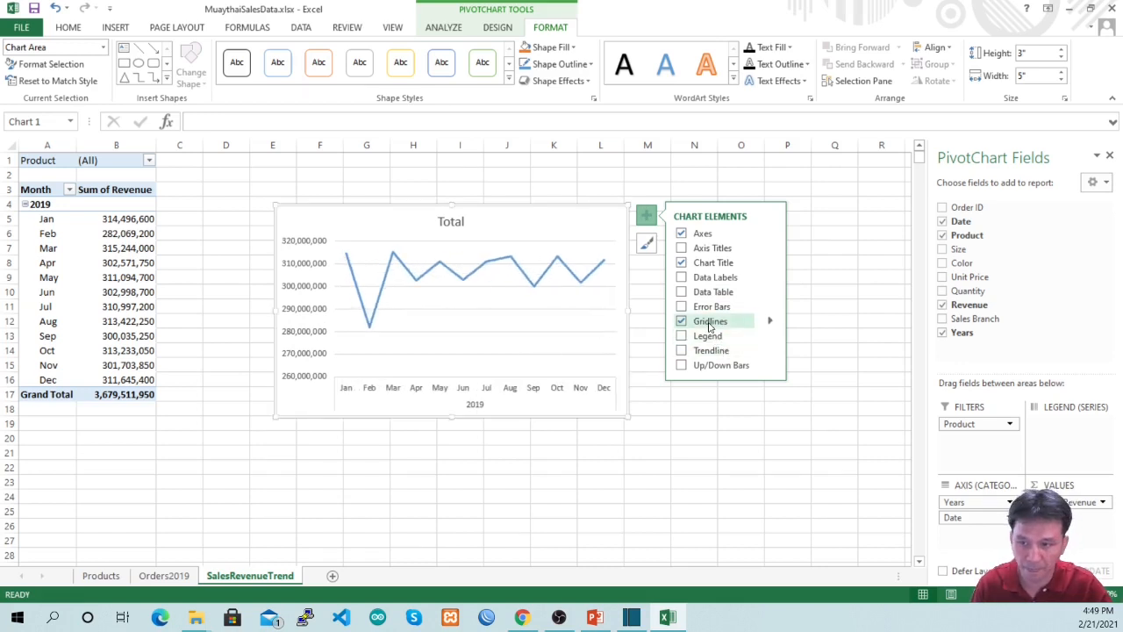
click(769, 321)
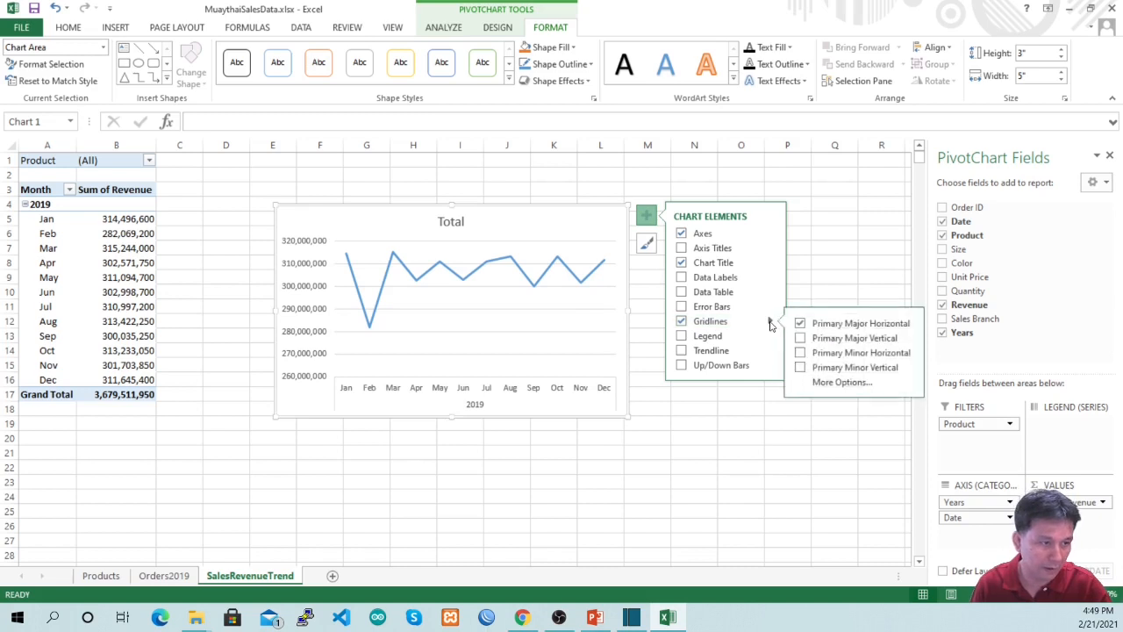
click(801, 324)
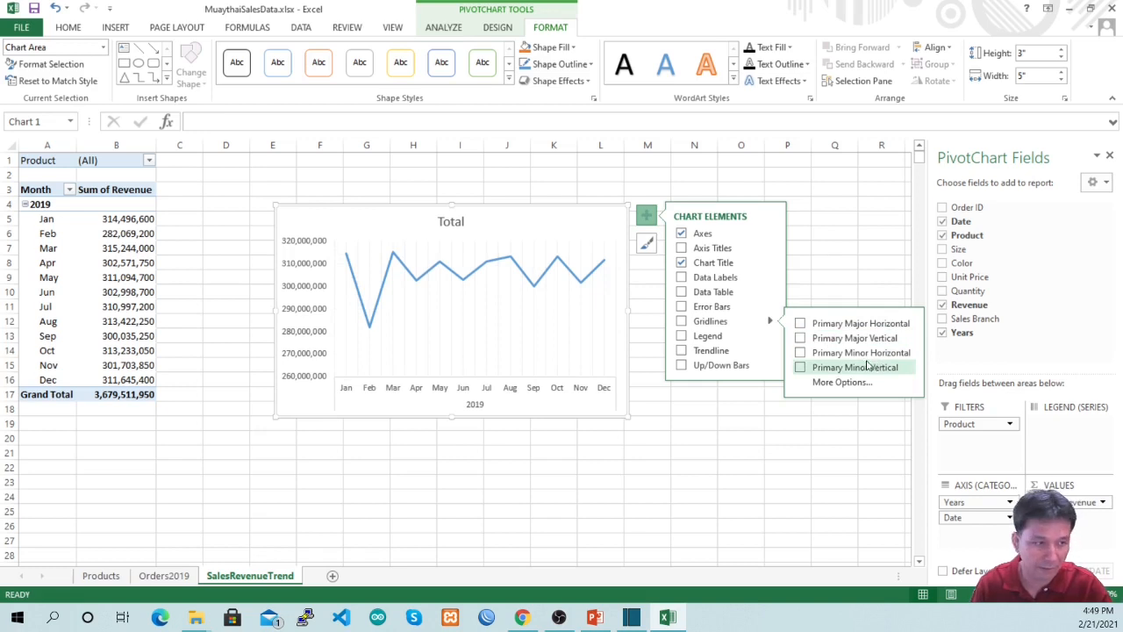
click(800, 368)
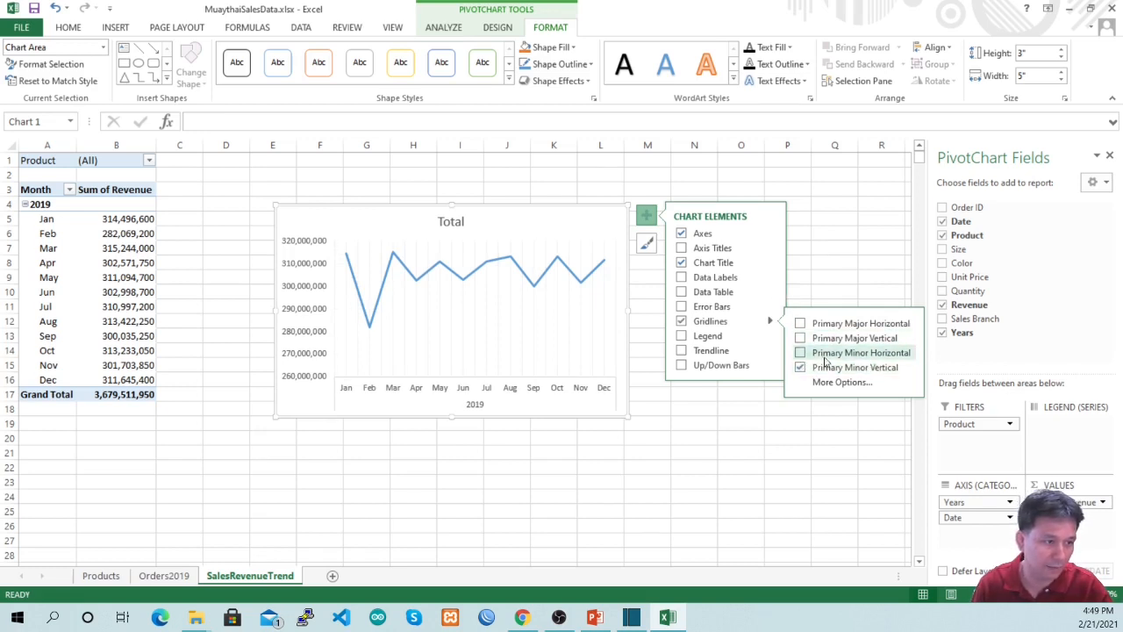
- Hide the chart's primary vertical axis and add data labels to the line
click(705, 252)
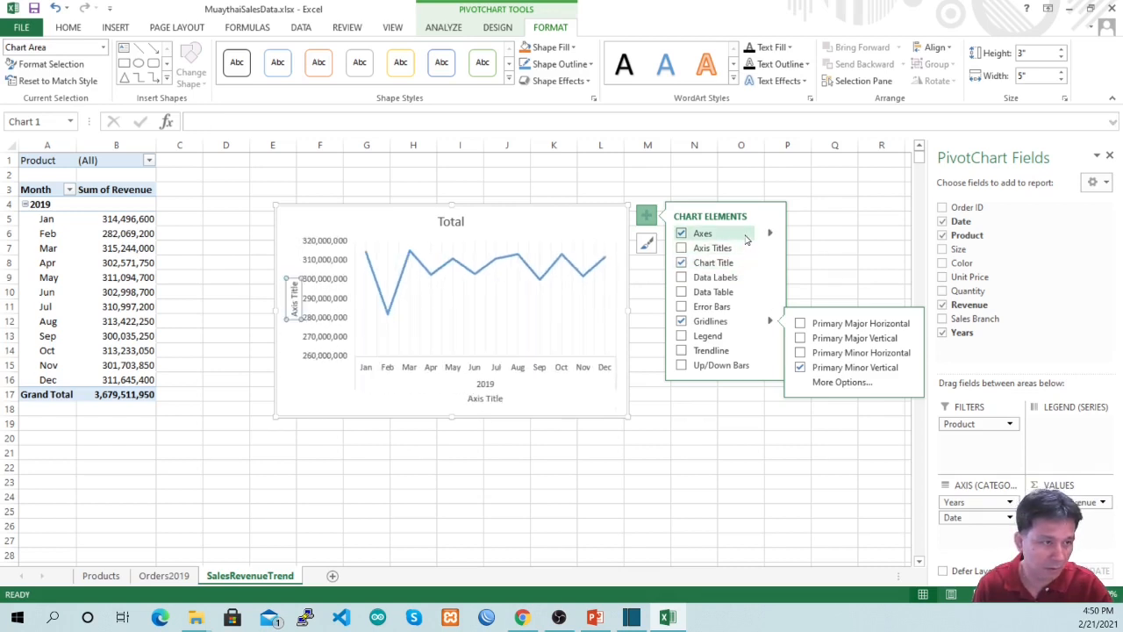
click(770, 235)
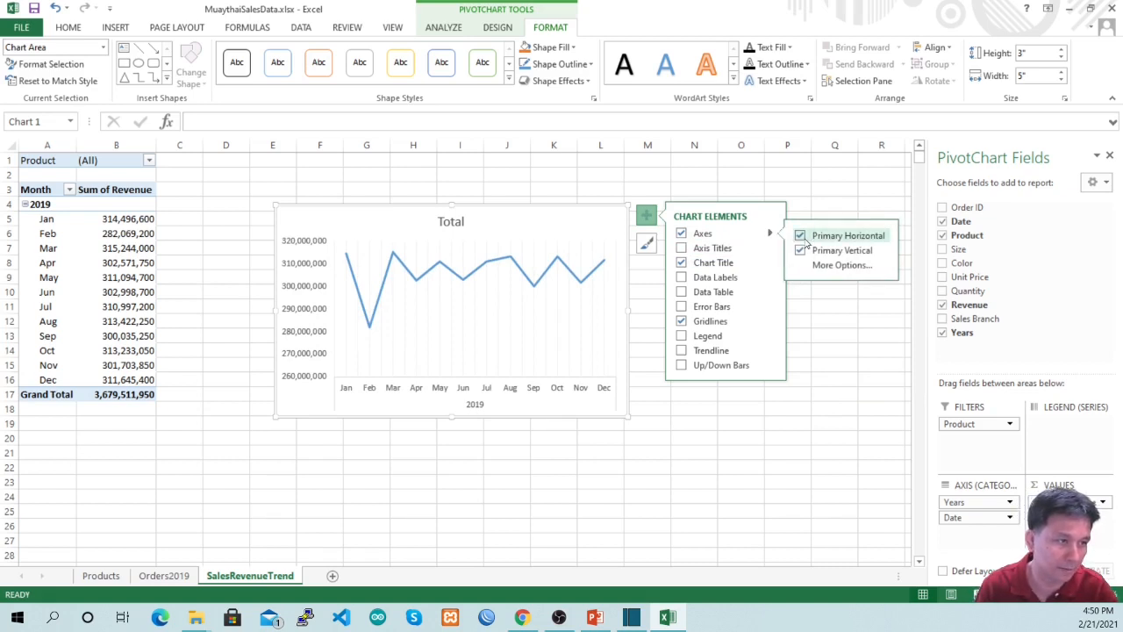
click(800, 251)
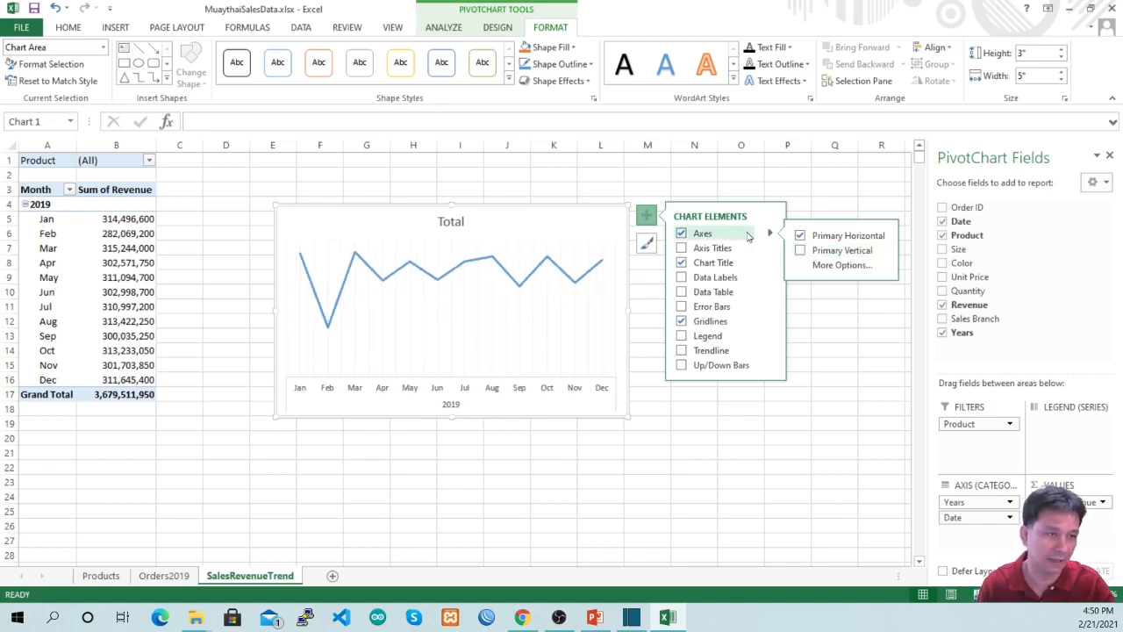
click(682, 277)
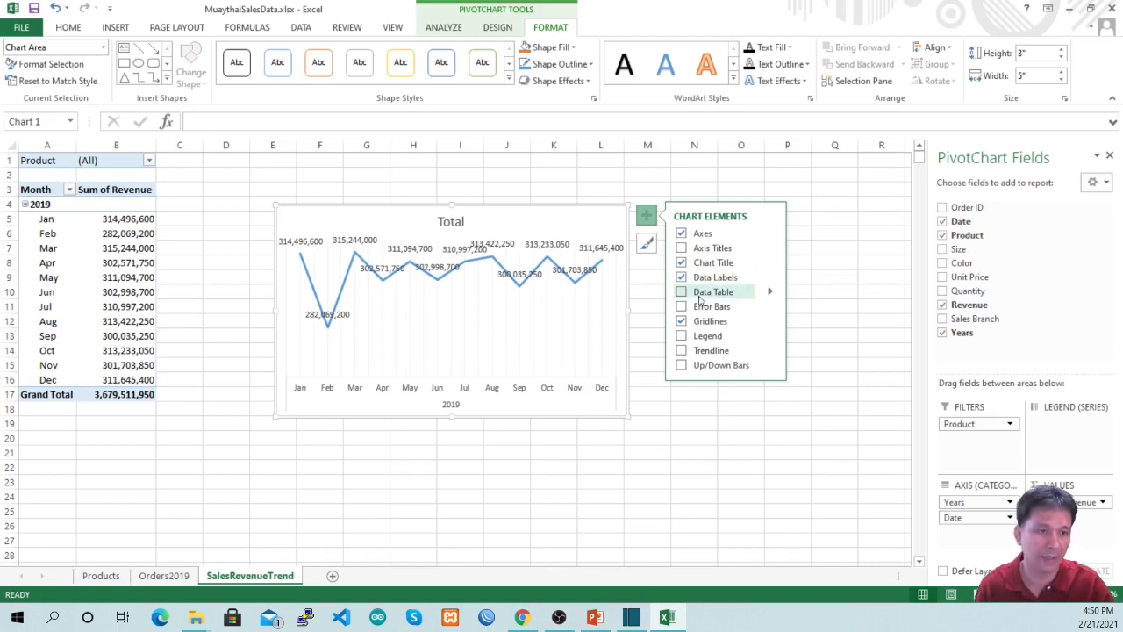
- Change the chart title to "Sales Revenue Trend"
double_click(452, 227)
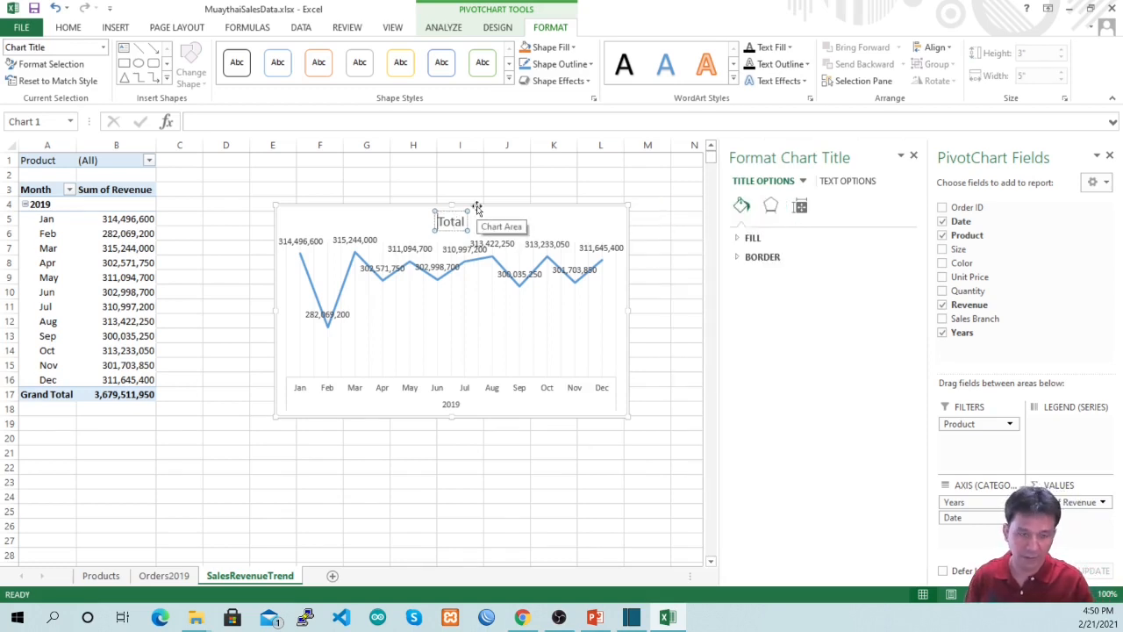
key(ctrl+a)
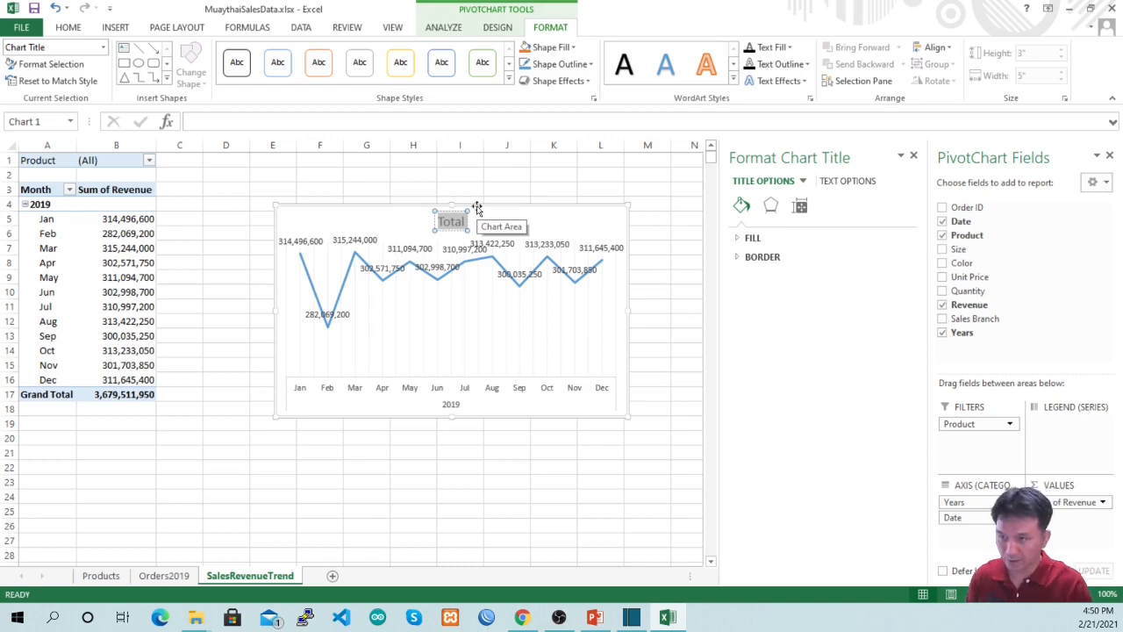
text(Sales)
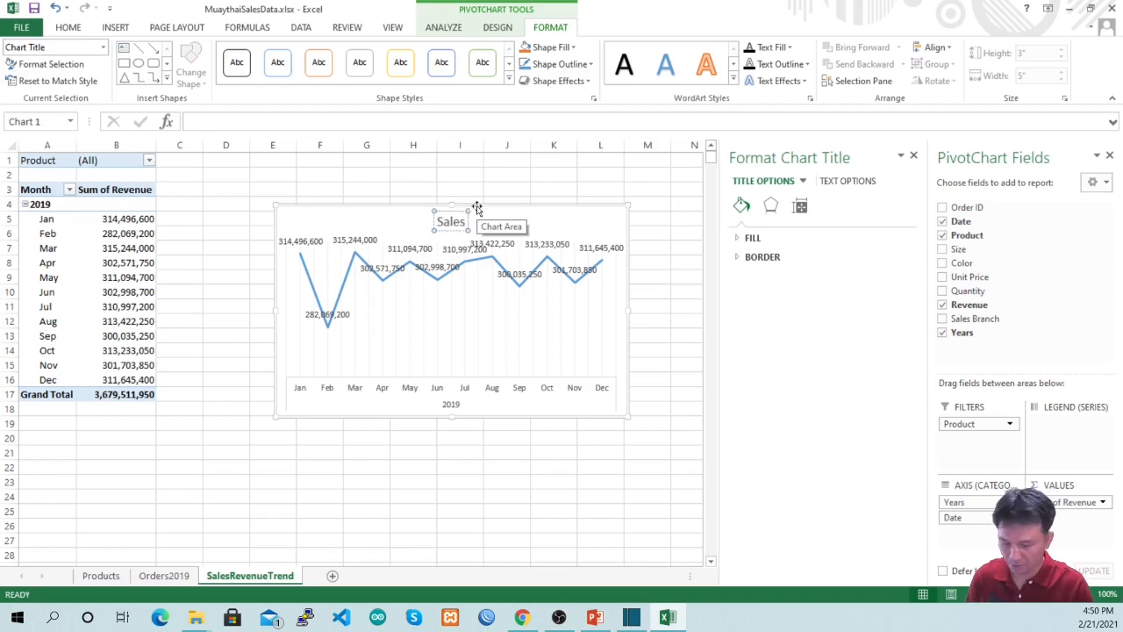
text( Rev)
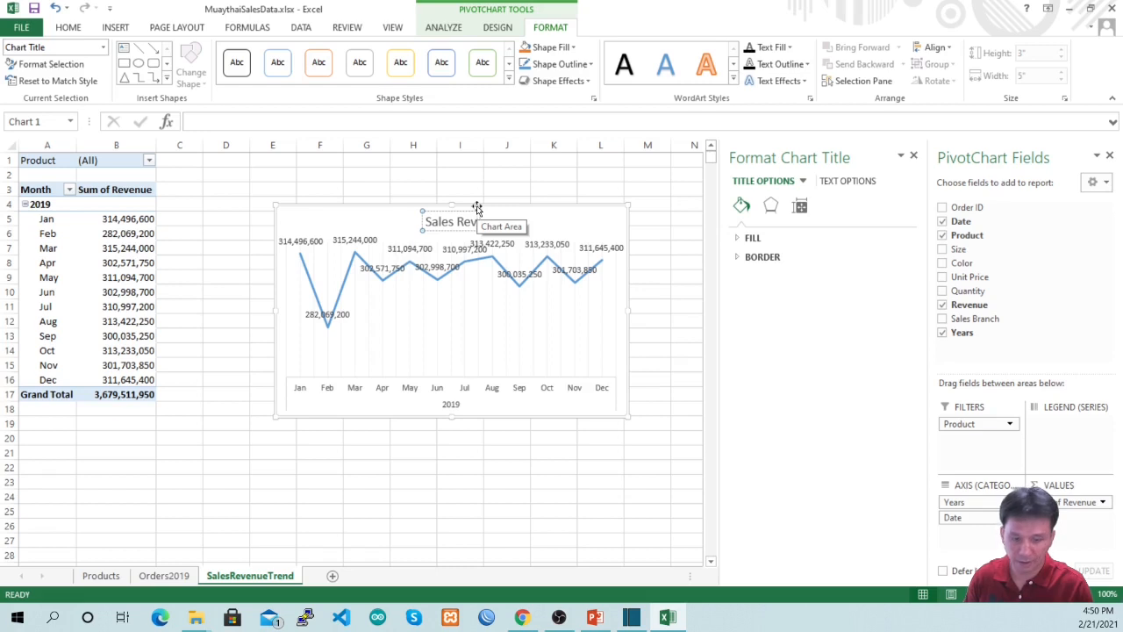
text(enue)
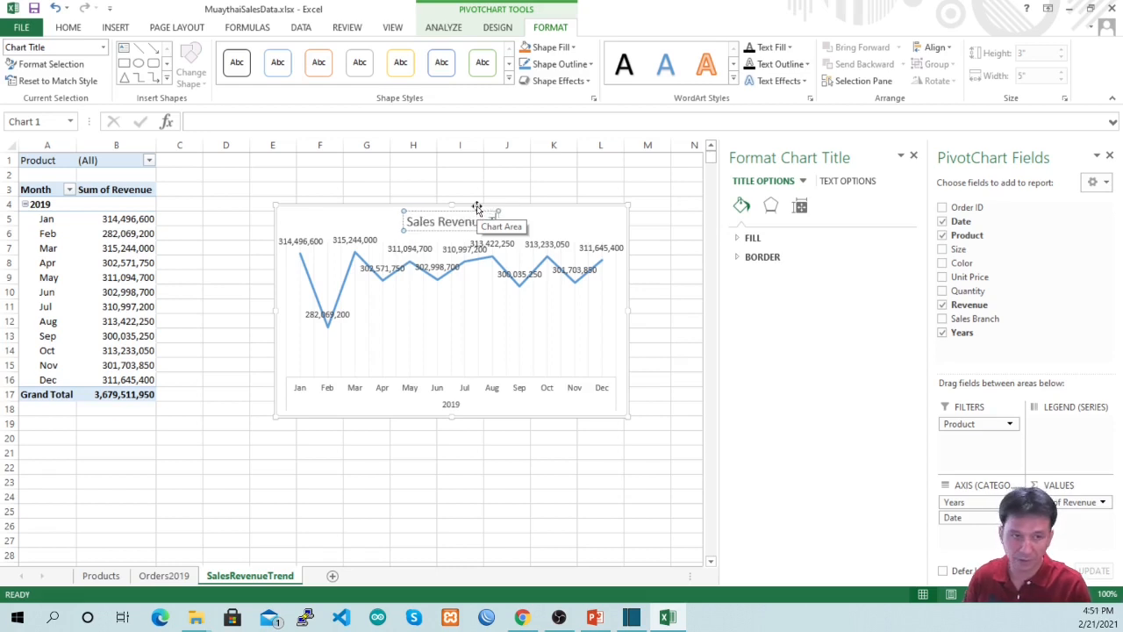
text( Trend)
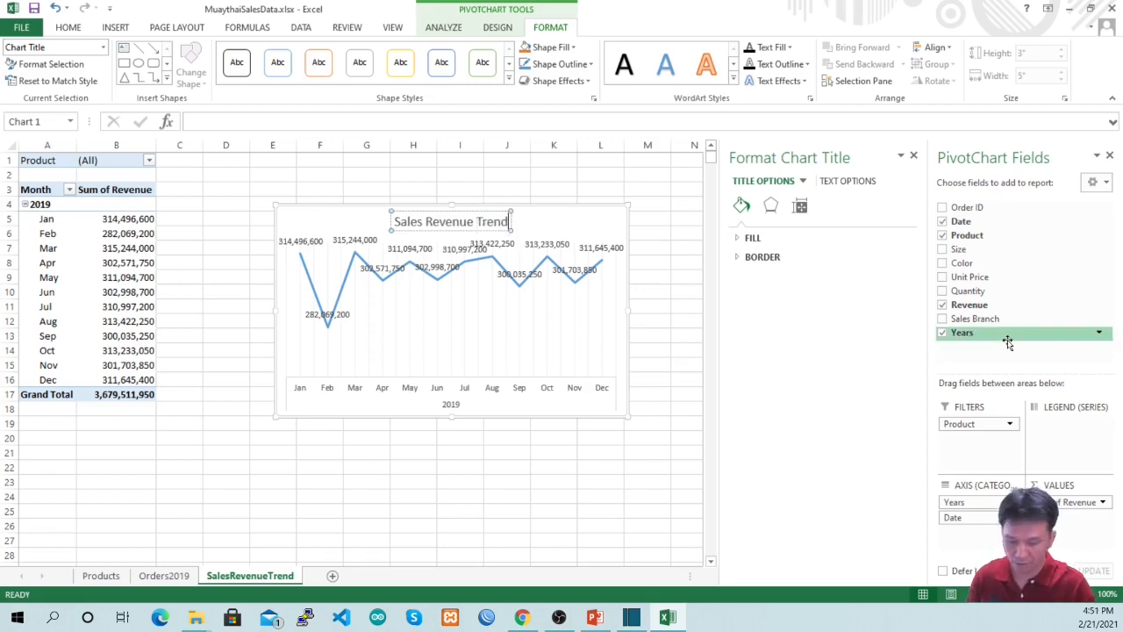
- Extend the chart title to "Sales Revenue Trend for 2019", close the PivotChart field list, and save the workbook
text( for 2019)
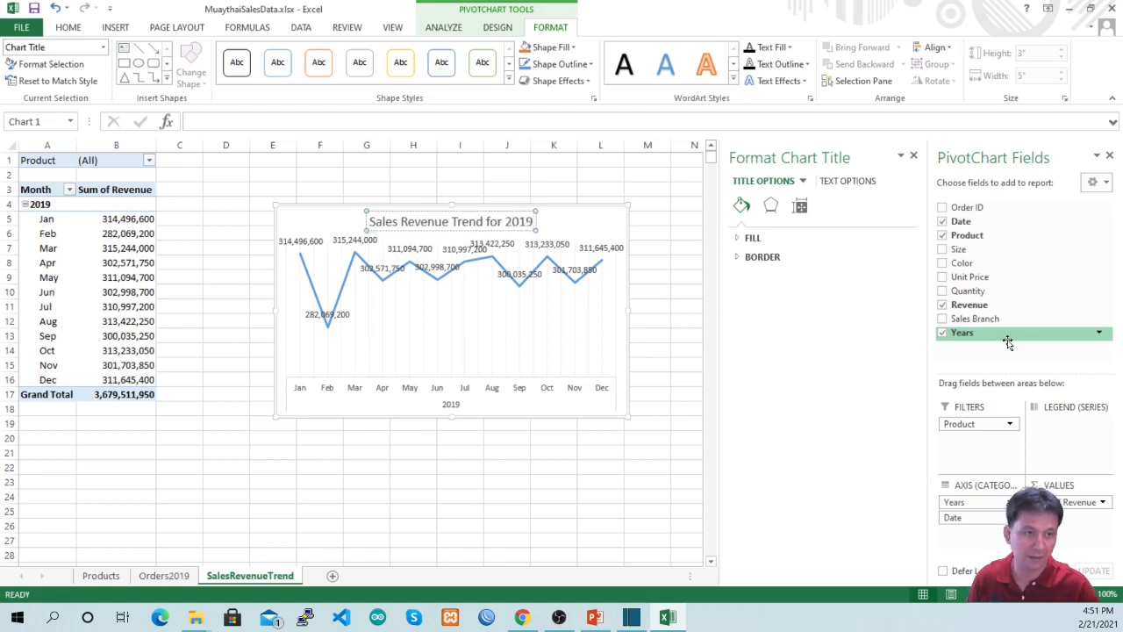
click(602, 513)
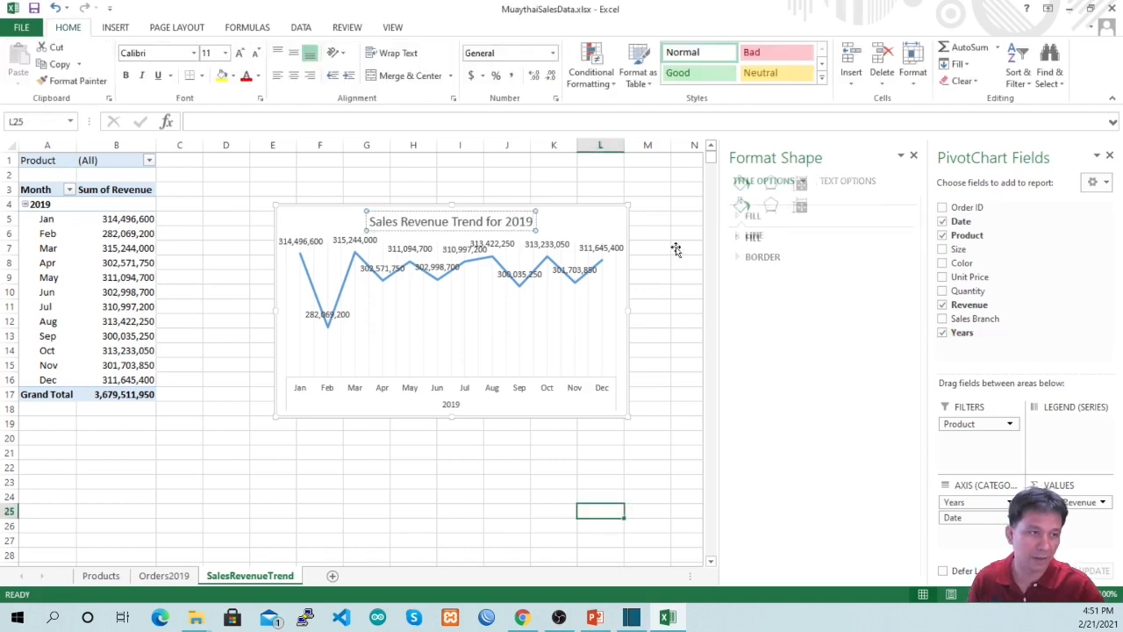
click(1109, 156)
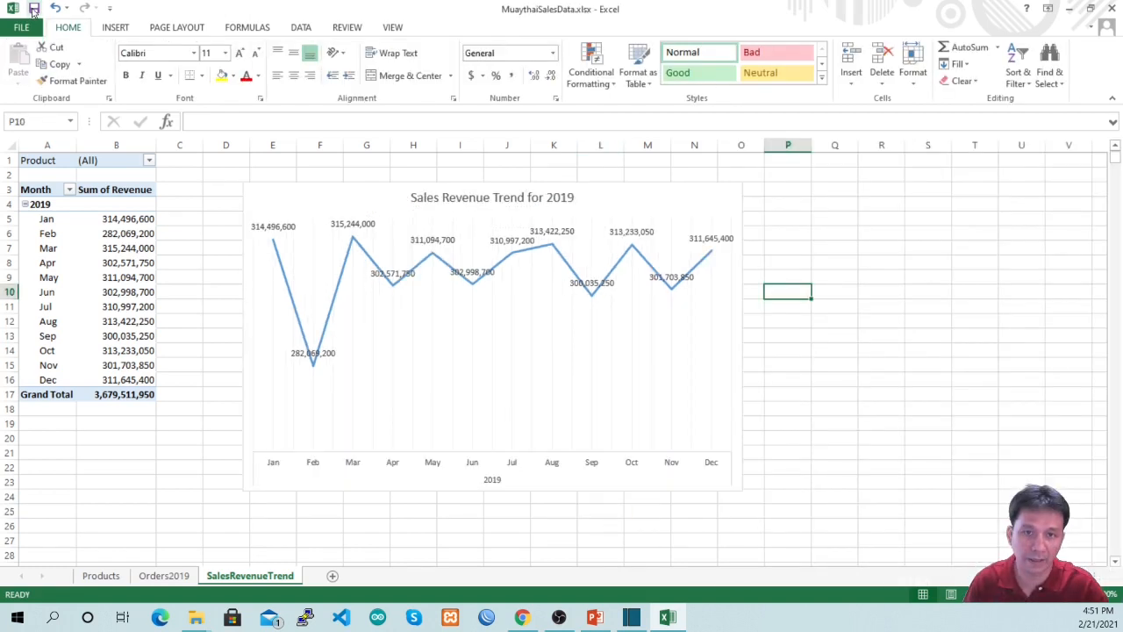
click(33, 9)
- Review the highest and lowest revenue questions on slide 33 in PowerPoint, then examine the trend chart in Excel for the answers
key(alt+Tab)
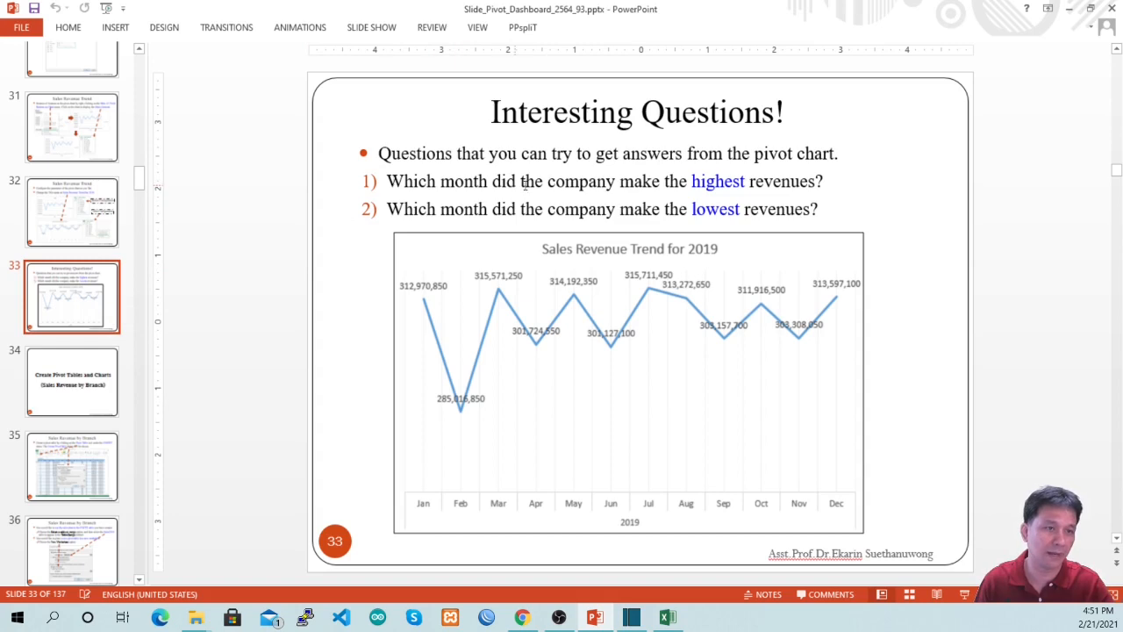
click(744, 182)
drag(745, 181, 664, 181)
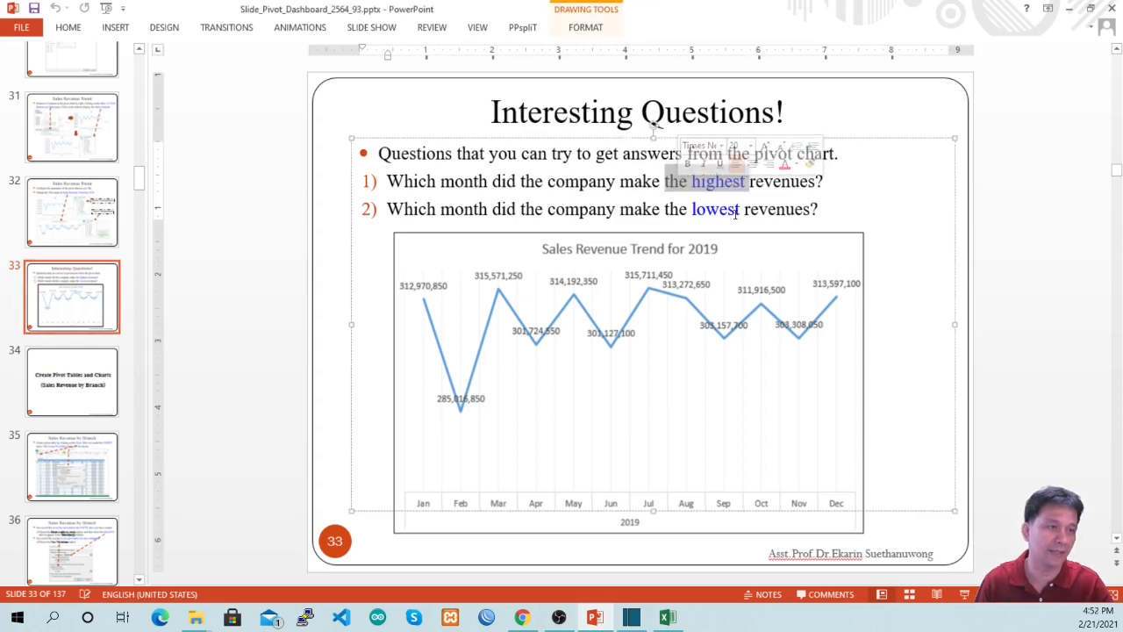
drag(743, 208, 664, 209)
key(alt+Tab)
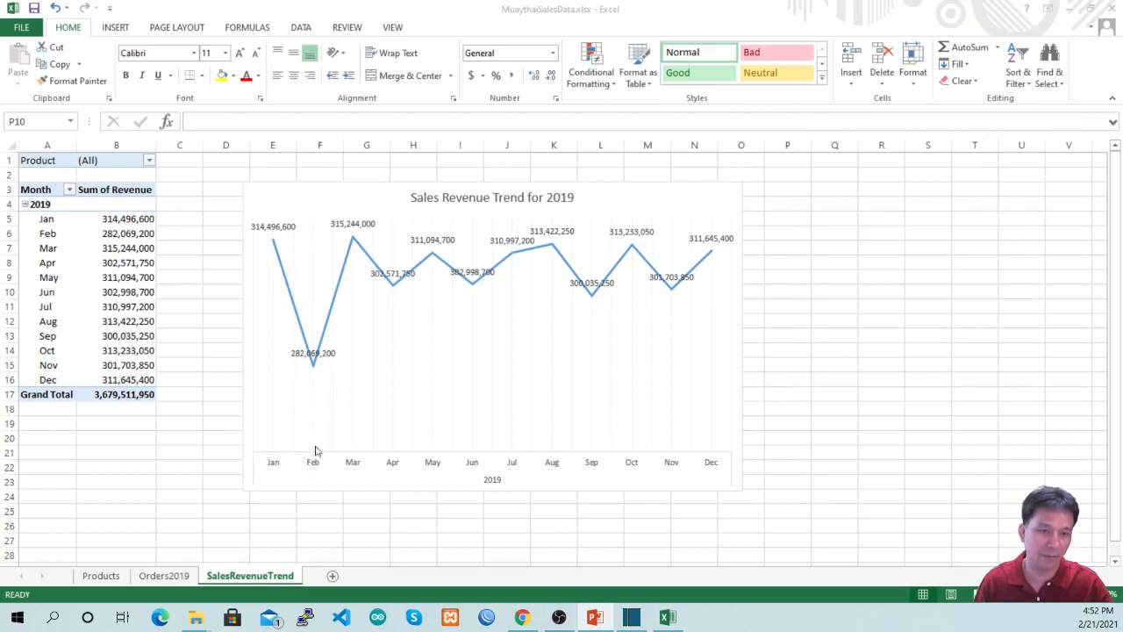
mouse_move(354, 244)
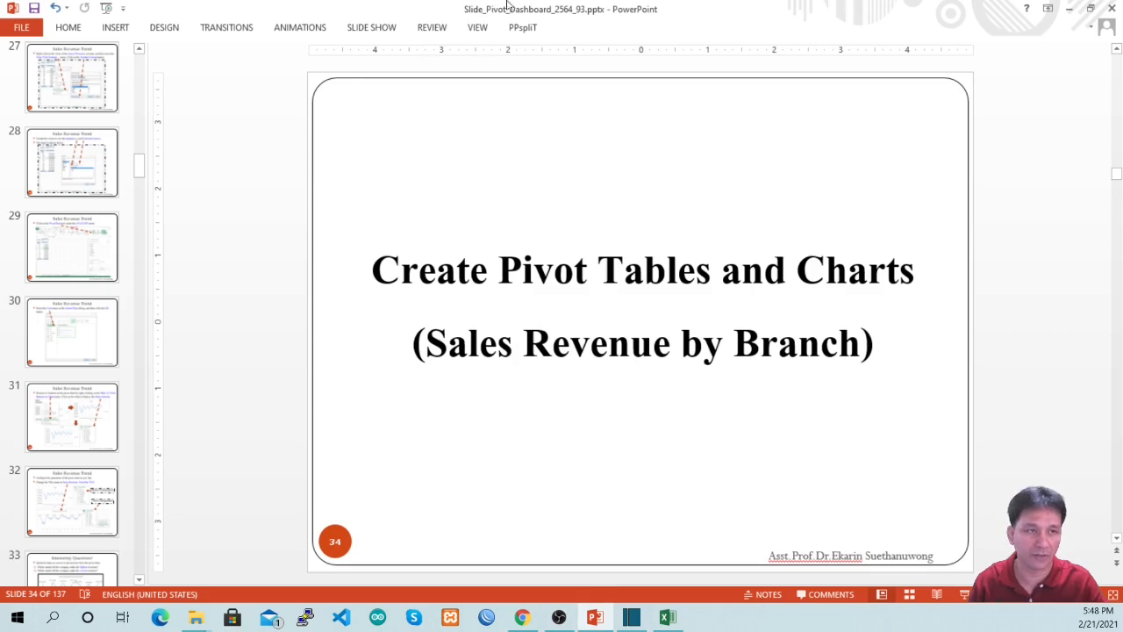
- Switch to Excel and create a PivotTable on a new worksheet from the Sales2019 table in the Orders2019 sheet
drag(515, 7, 201, 262)
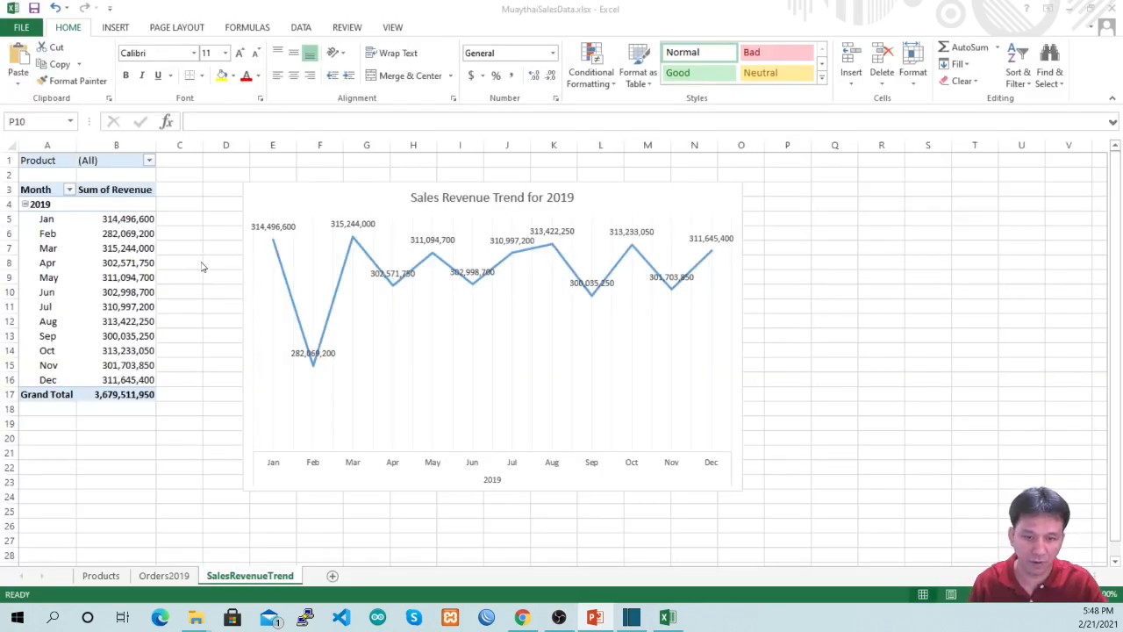
click(164, 576)
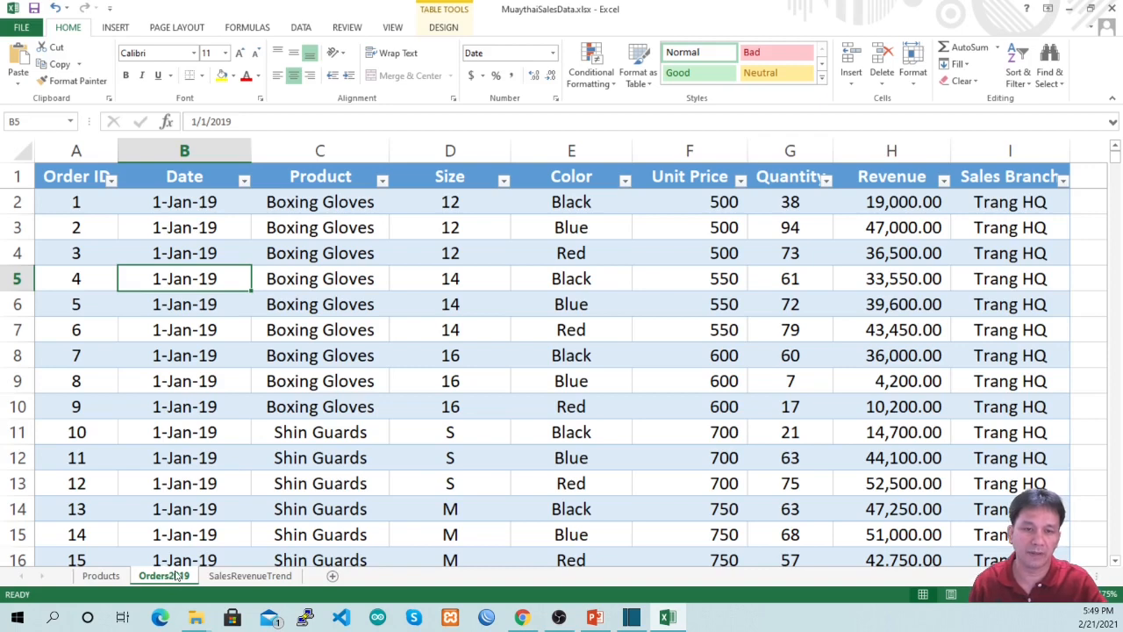
click(116, 27)
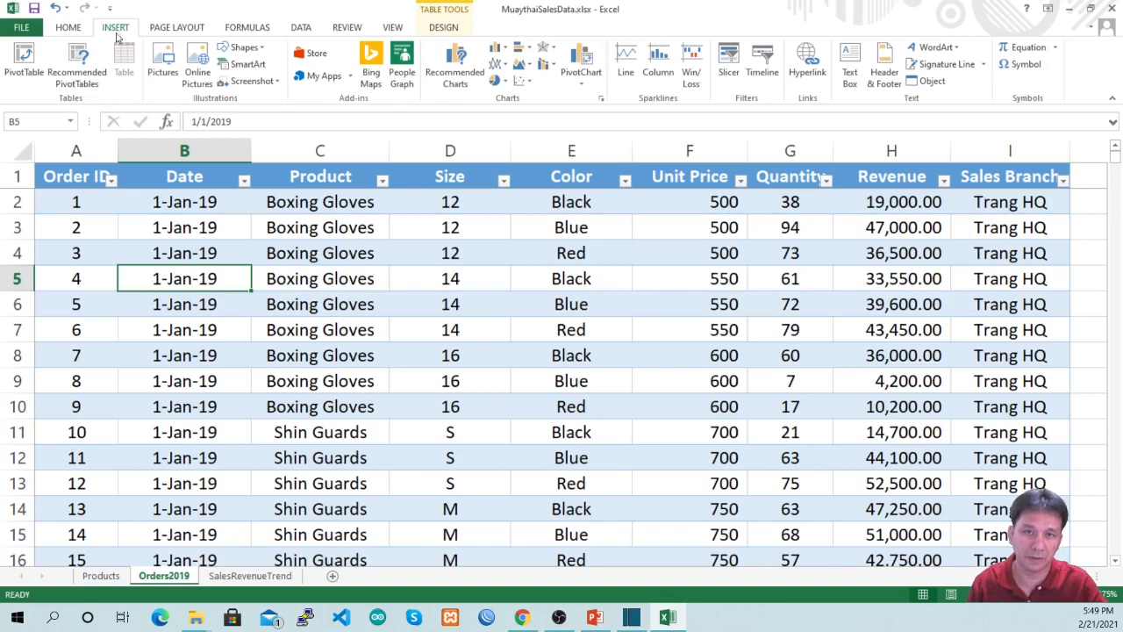
click(23, 70)
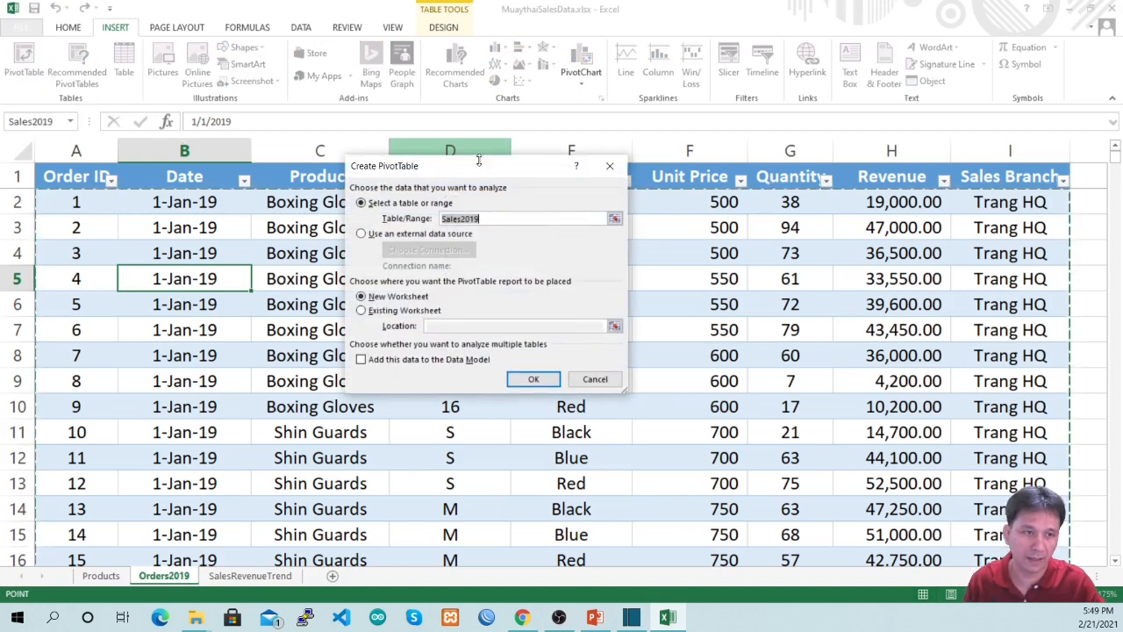
click(513, 218)
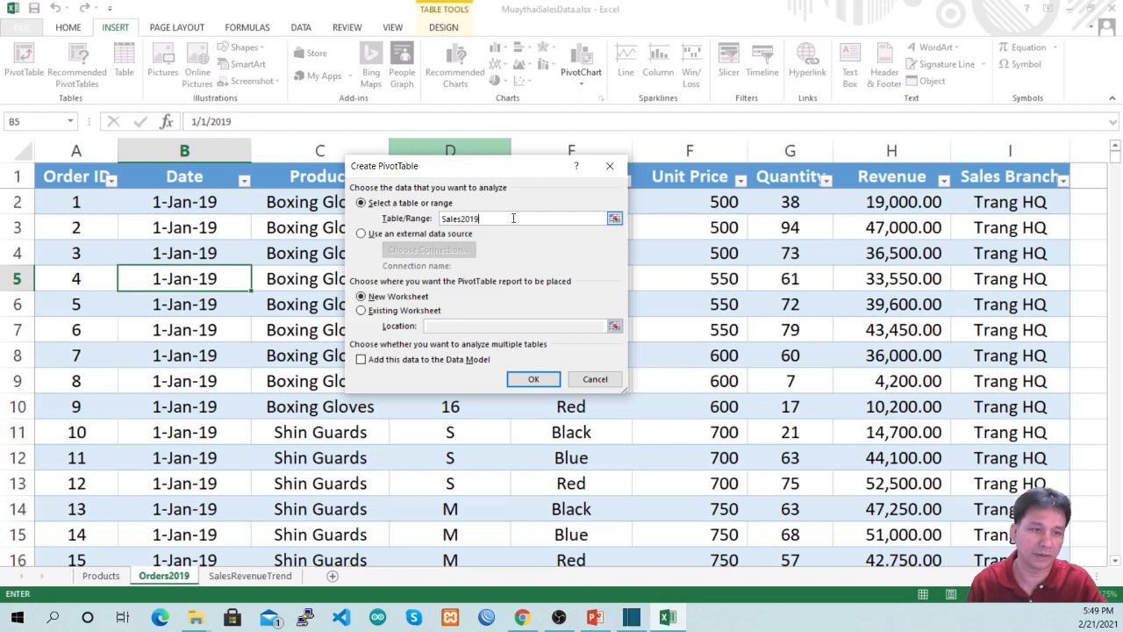
double_click(514, 218)
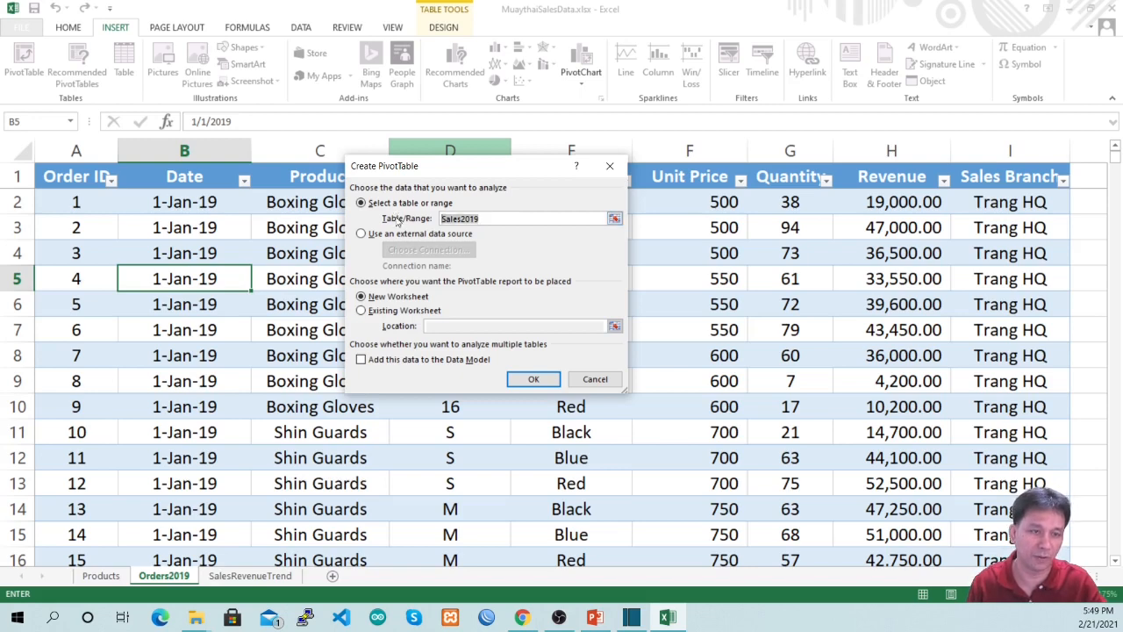
click(533, 383)
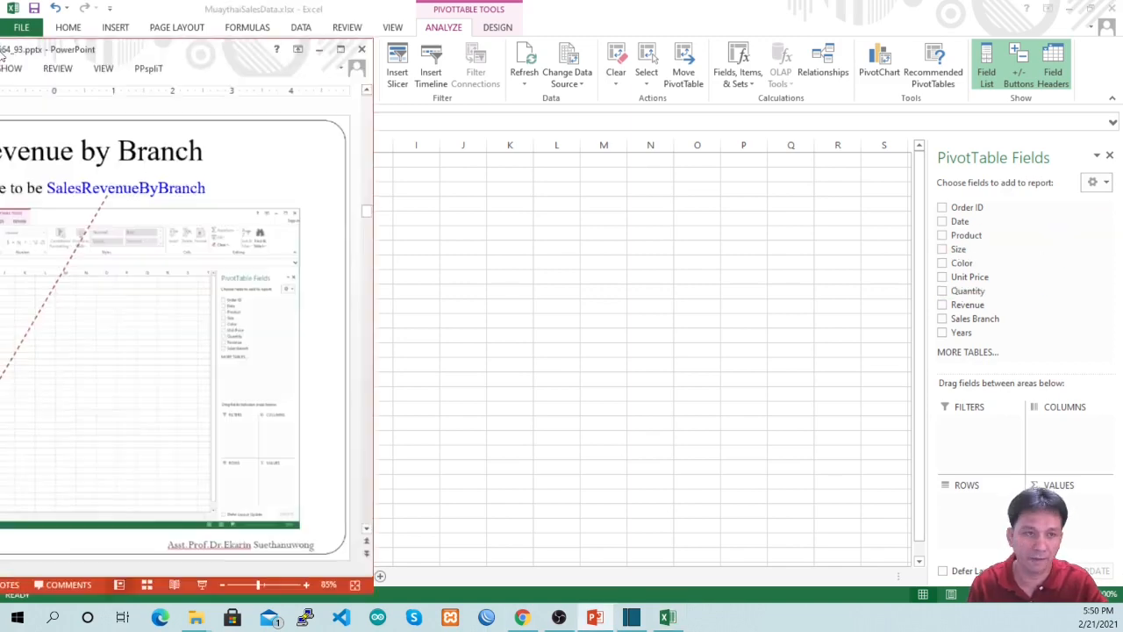
- Check the worksheet name and PivotTable field layout instructions on slides 37 and 38 in PowerPoint
drag(2, 48, 431, 1)
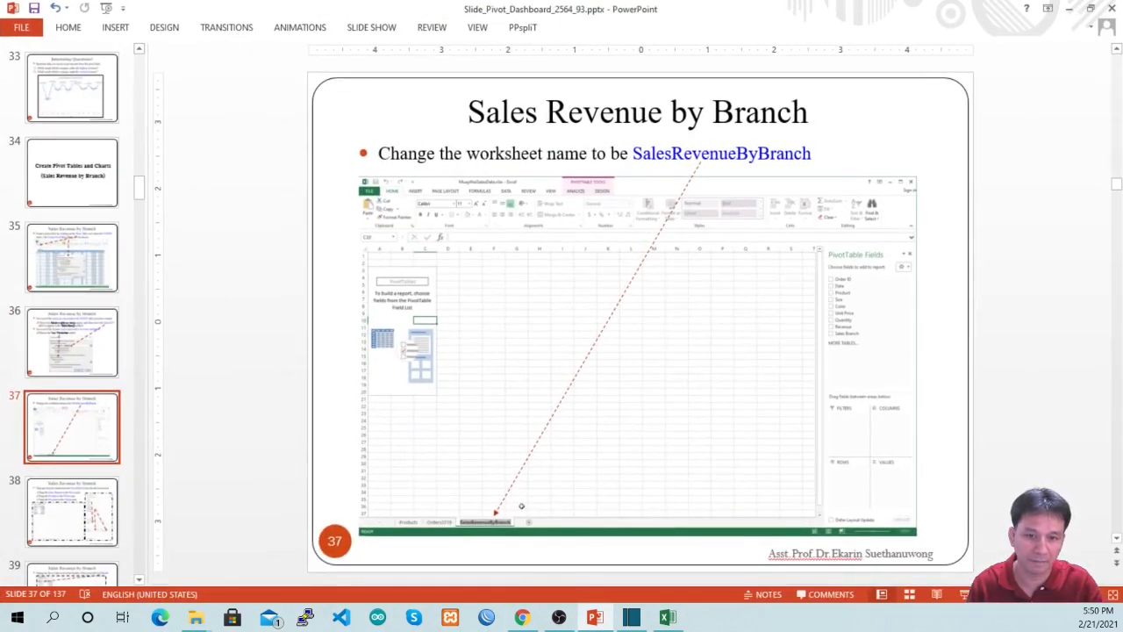
click(80, 495)
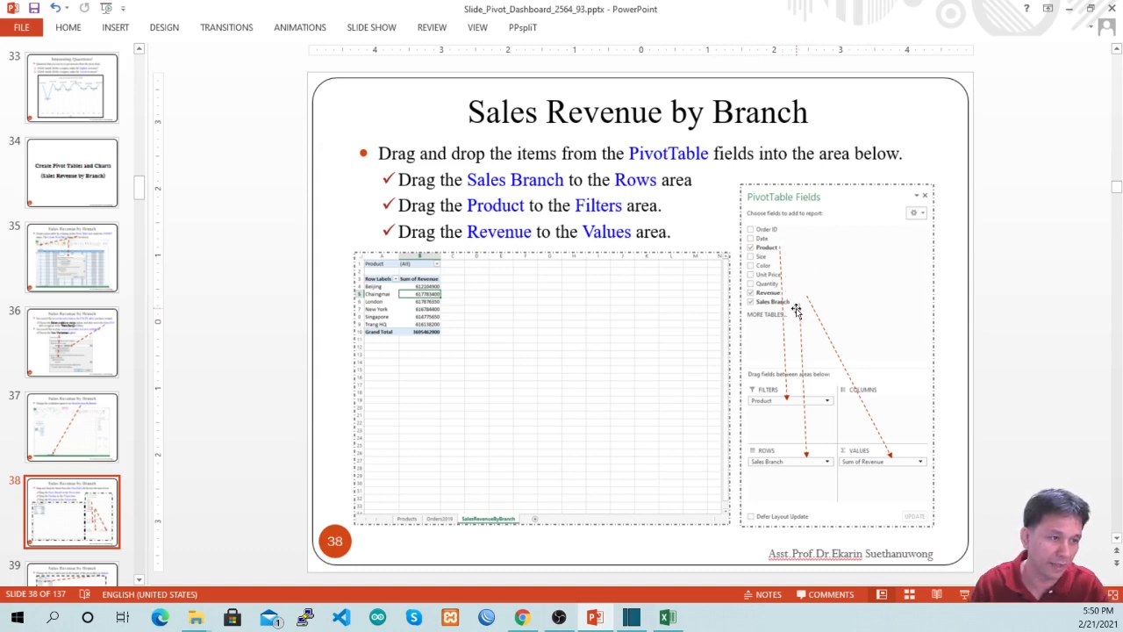
- Return to Excel and place Revenue in the PivotTable's Values area and Sales Branch in its Rows area
key(alt+Tab)
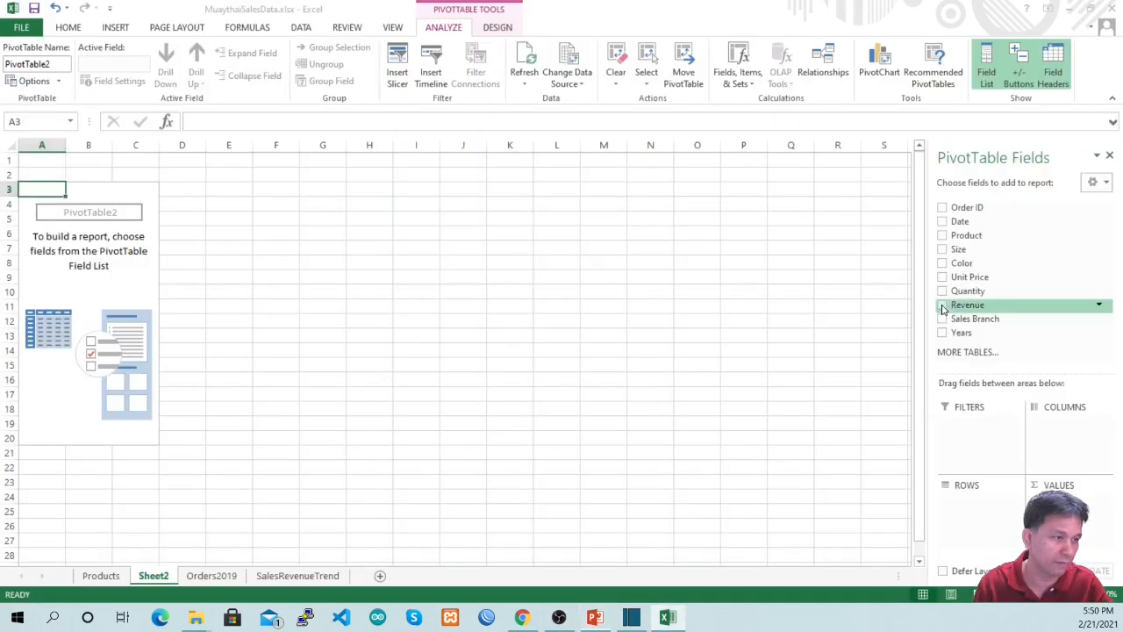
drag(953, 309, 1069, 504)
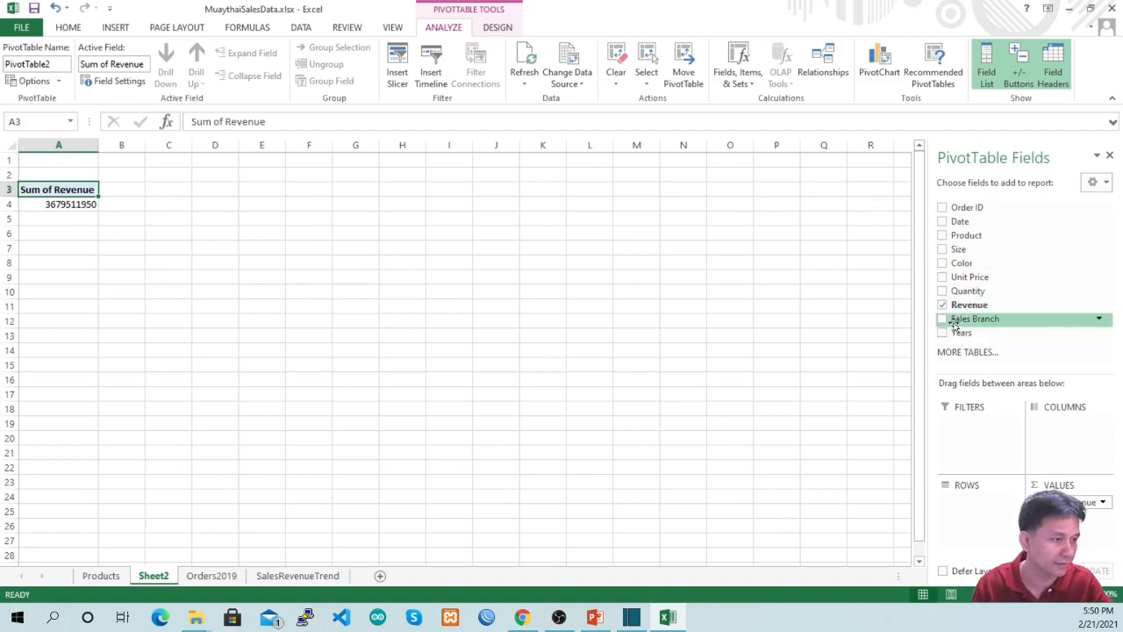
drag(959, 322, 974, 516)
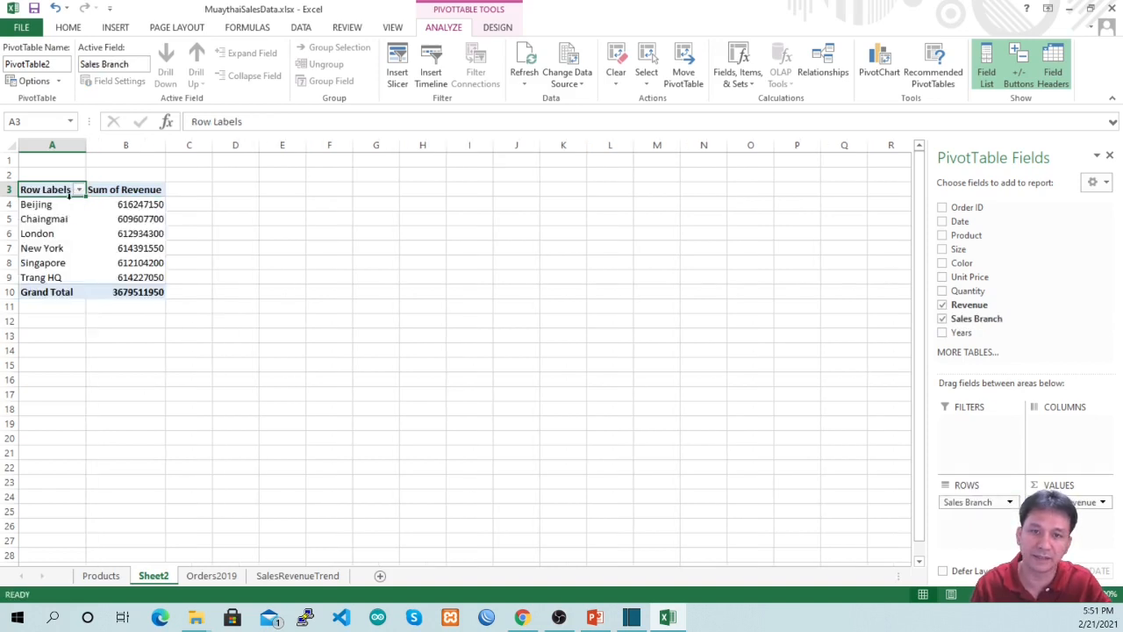
- Examine the sales branches and their summed revenues in the new PivotTable
click(44, 215)
click(68, 235)
click(98, 232)
click(47, 222)
click(189, 218)
click(110, 235)
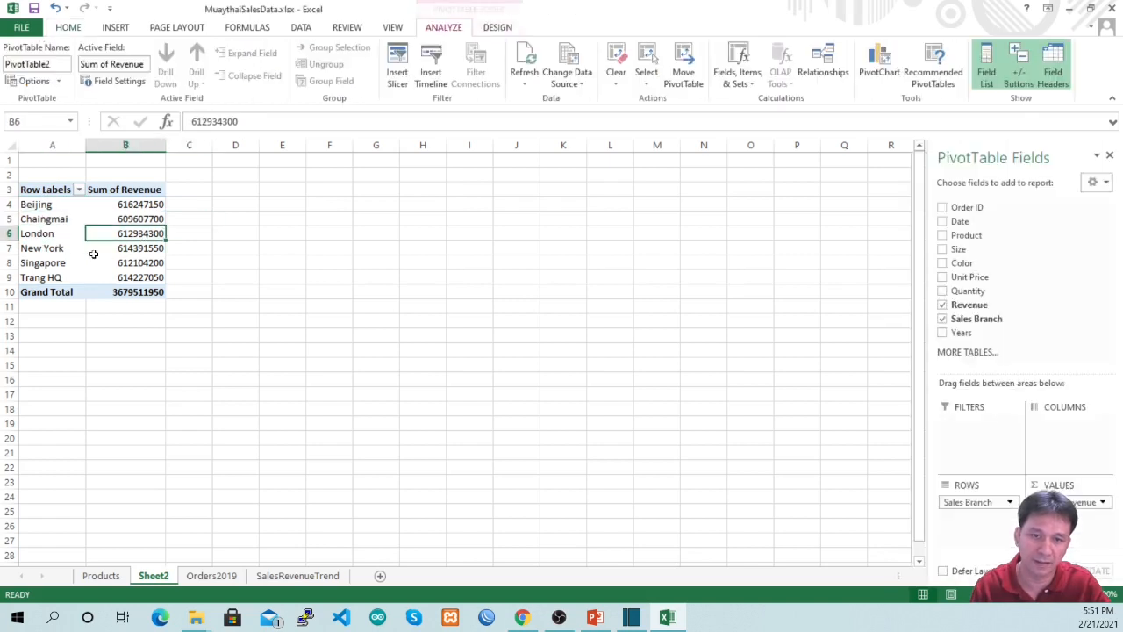
click(46, 162)
click(62, 252)
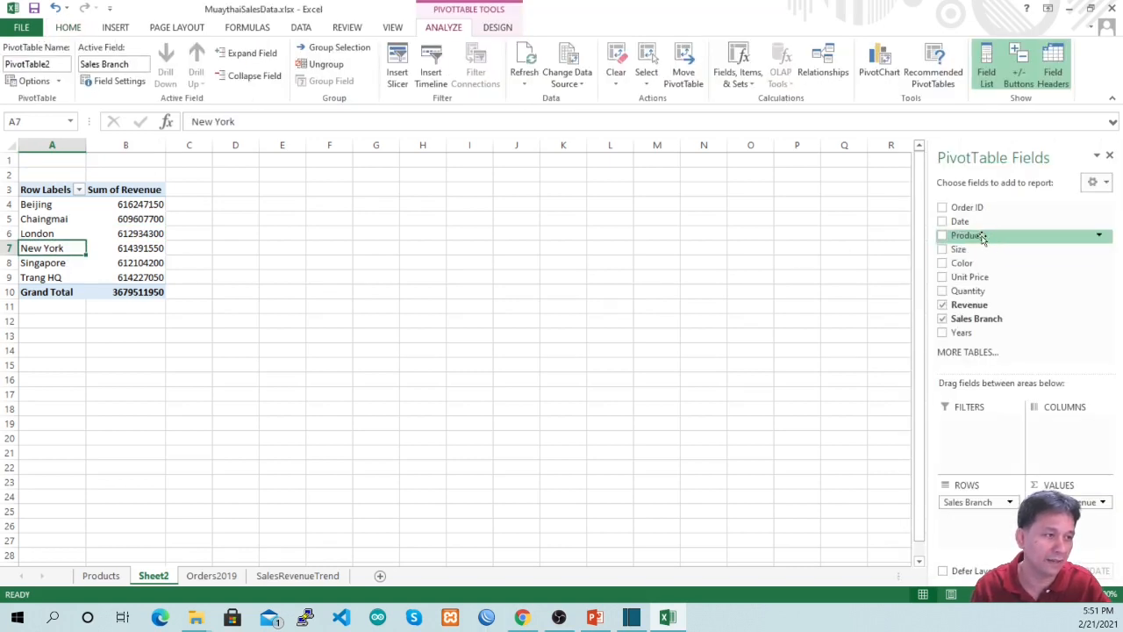
- Add Product to the PivotTable's Filters area and filter the report to Shin Guards
drag(982, 237, 983, 426)
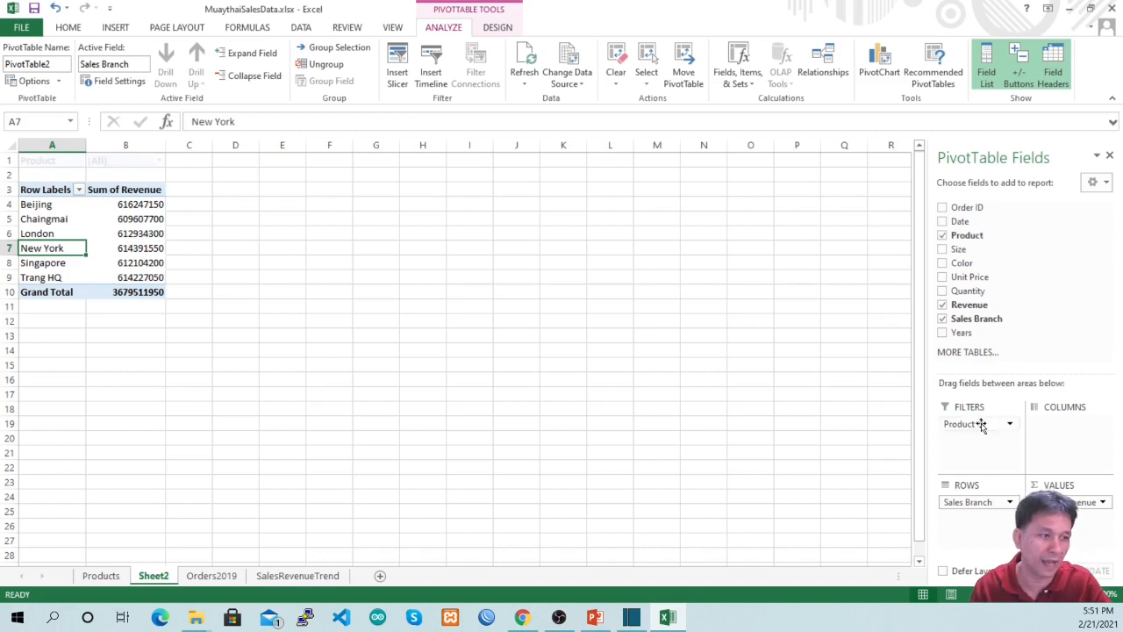
click(159, 161)
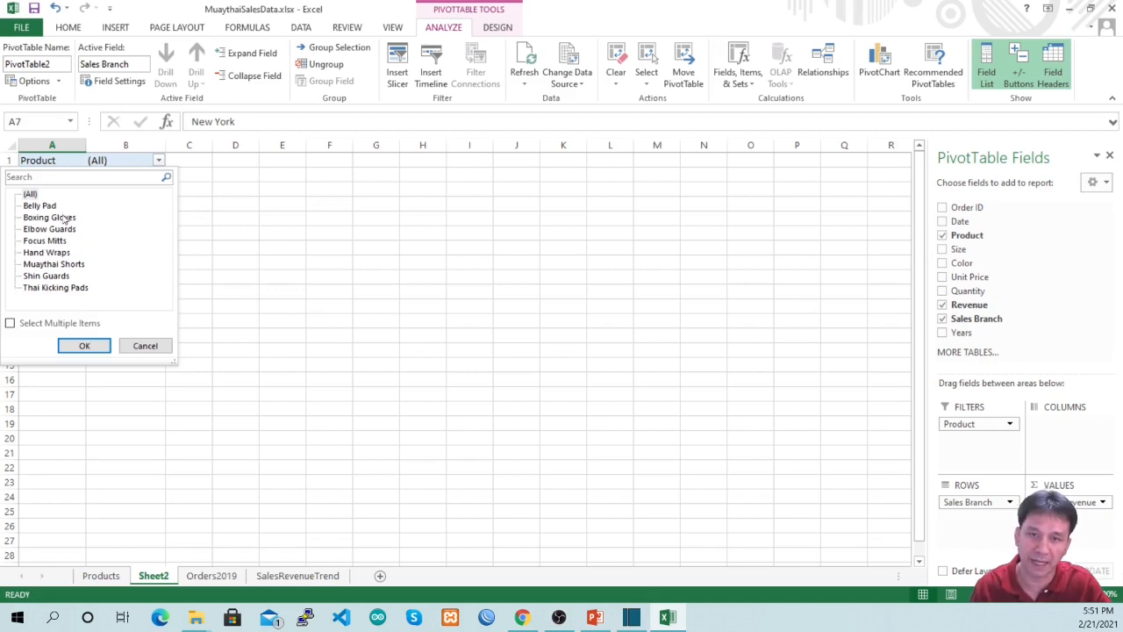
click(58, 276)
click(84, 345)
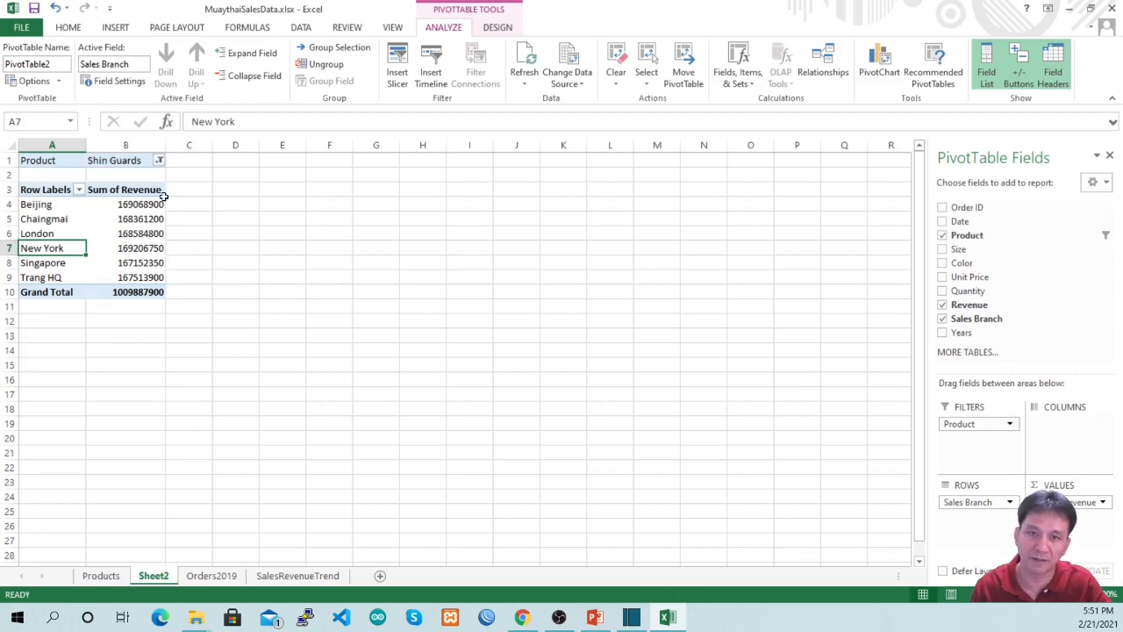
click(53, 263)
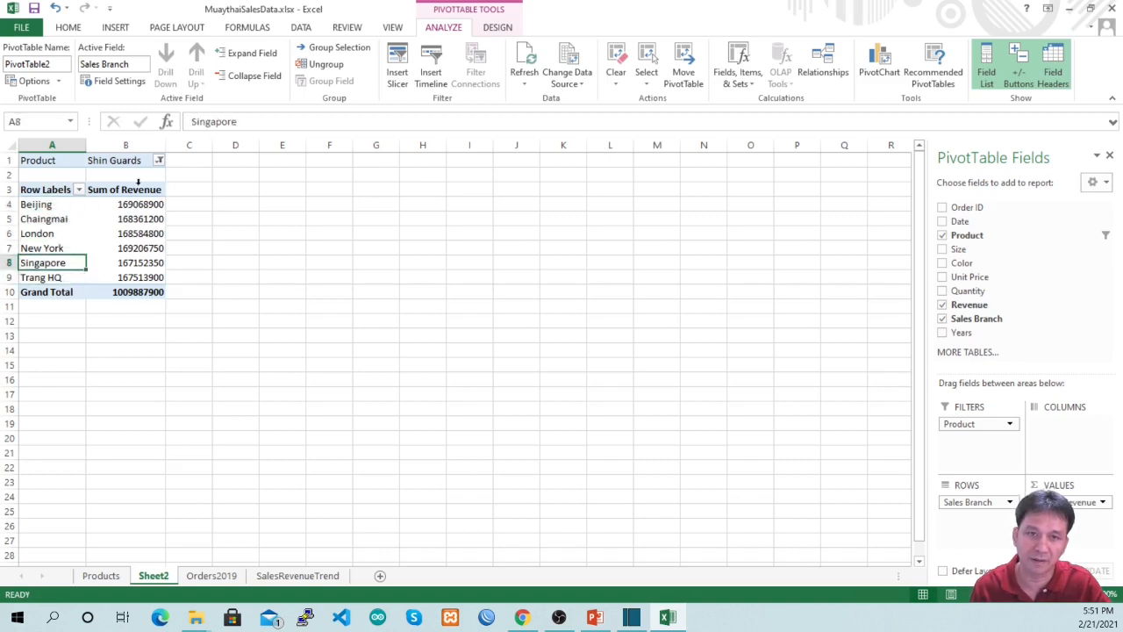
- Reset the Product filter to (All) and look through the revenue values of the branches
click(158, 162)
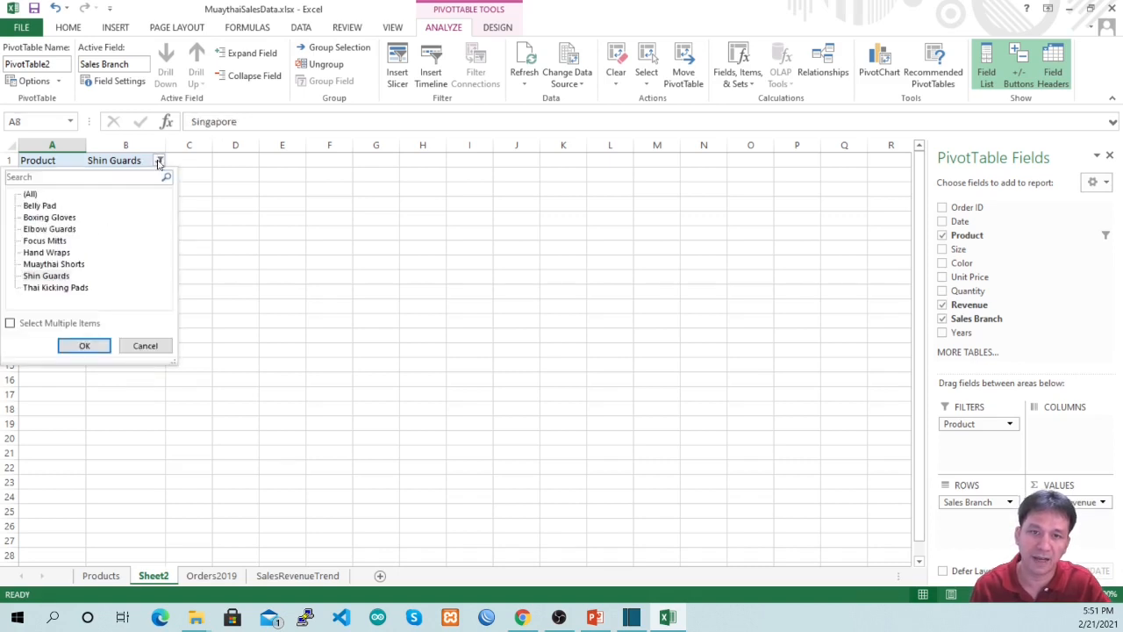
click(31, 194)
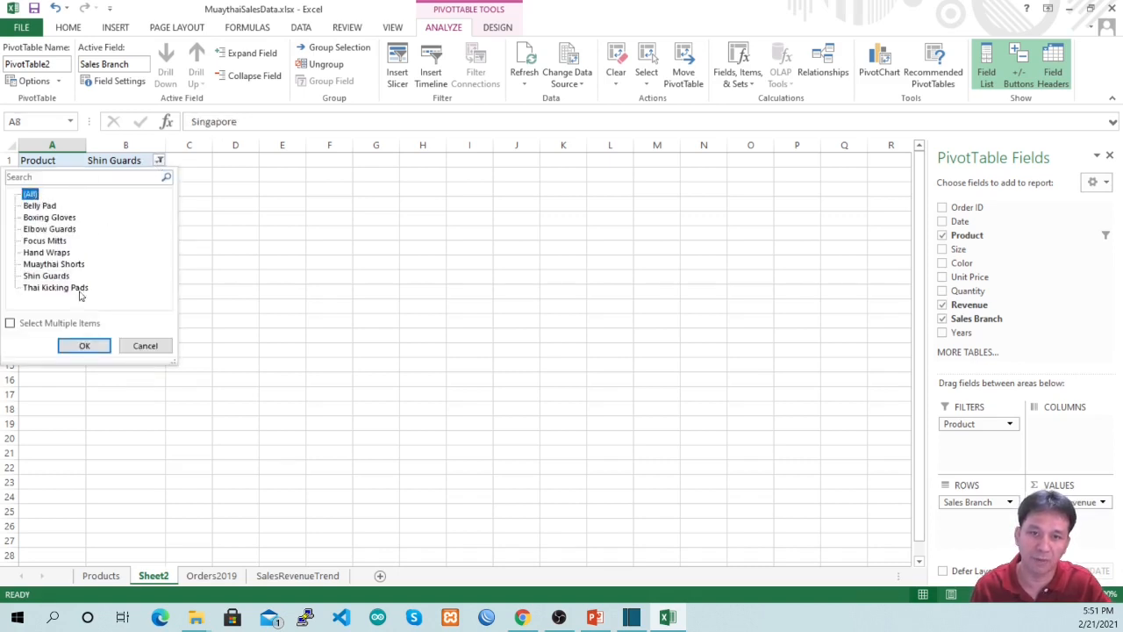
click(85, 345)
click(141, 214)
click(140, 204)
click(142, 234)
click(145, 263)
click(140, 276)
click(137, 221)
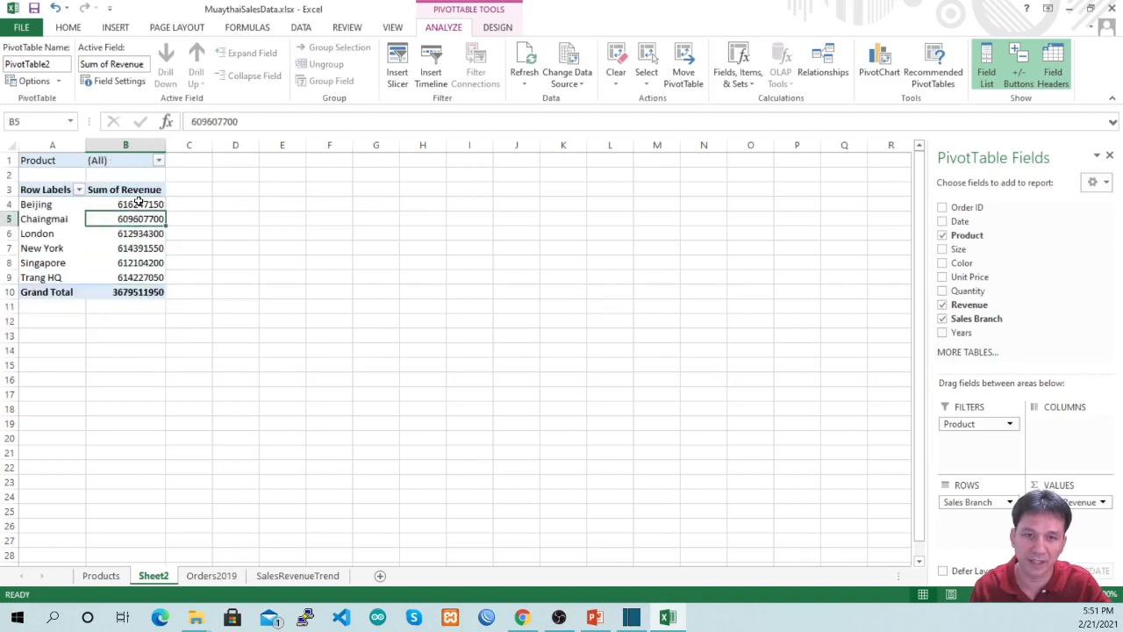
- Rename the PivotTable's Row Labels header to "Branch"
click(67, 192)
triple_click(64, 191)
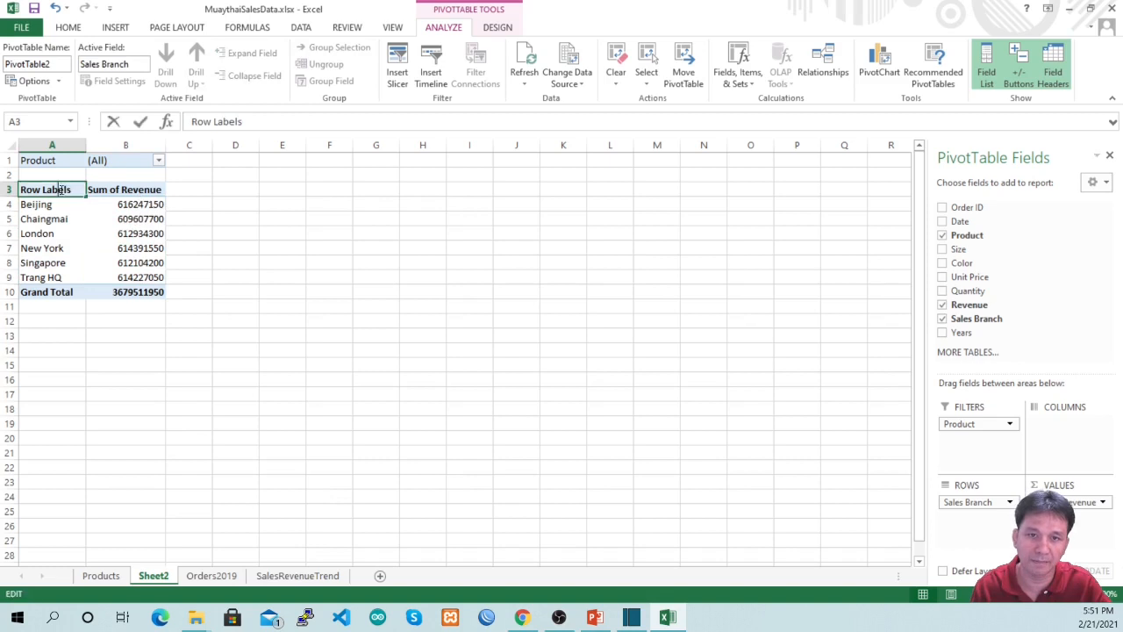
text(N)
key(BackSpace)
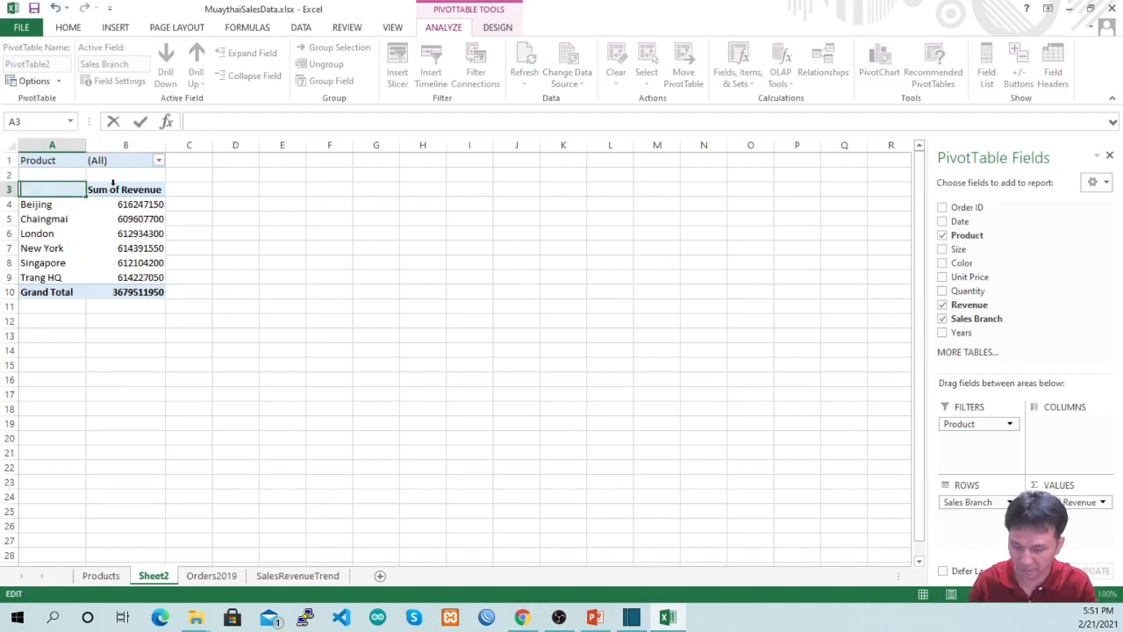
text(Branch)
click(144, 221)
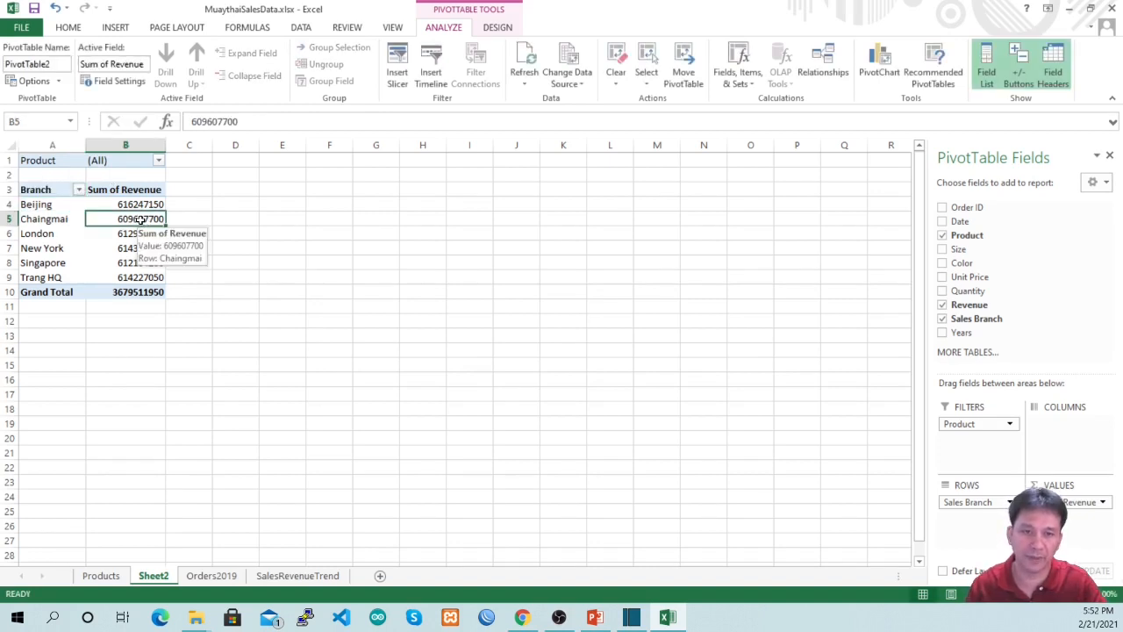
- Format the Sum of Revenue values as Number with the 1000 separator and 0 decimal places
right_click(141, 221)
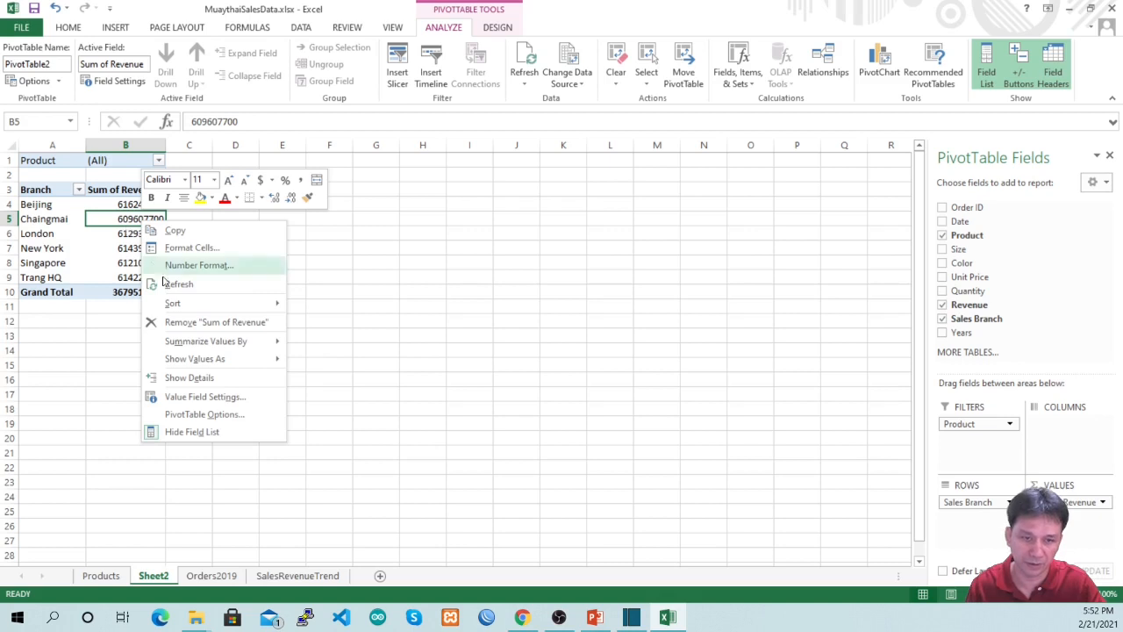
click(218, 402)
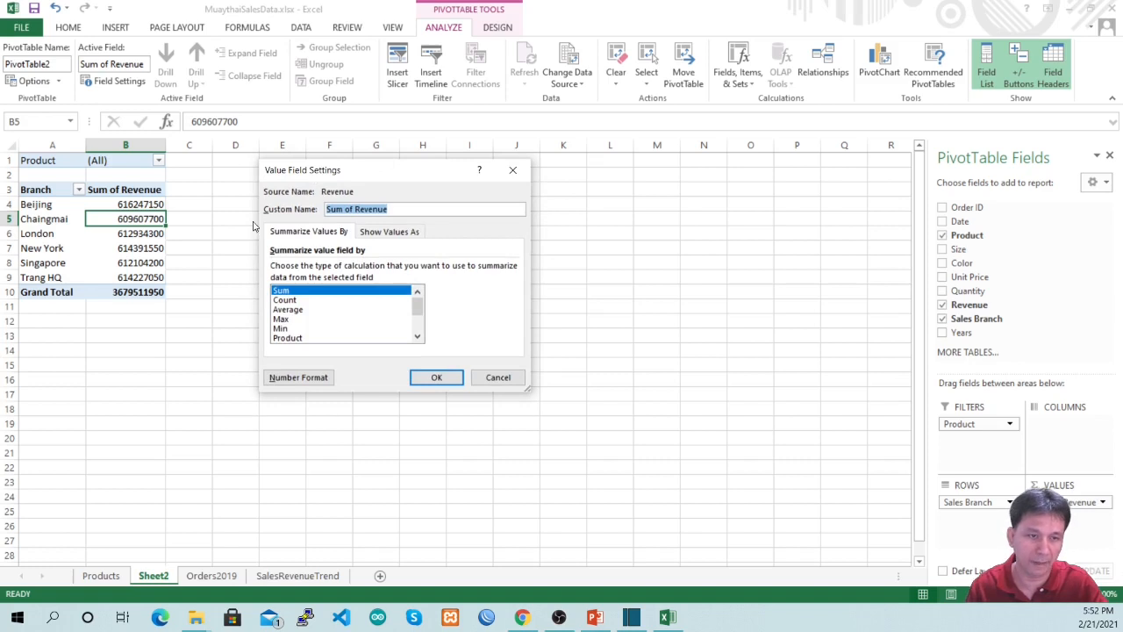
click(303, 387)
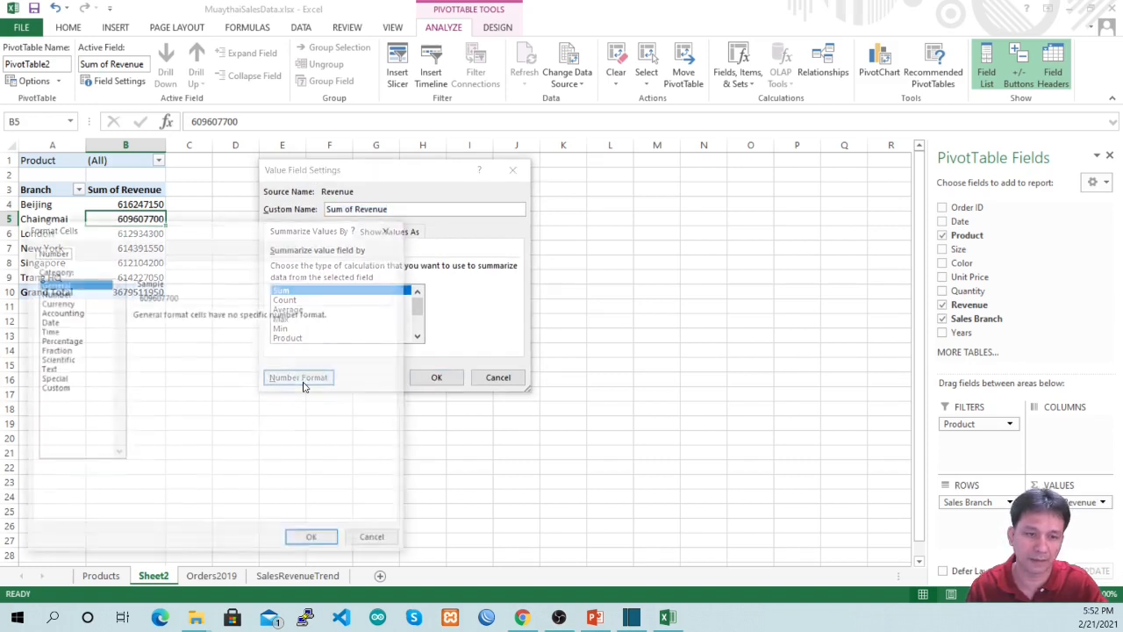
drag(220, 237, 553, 103)
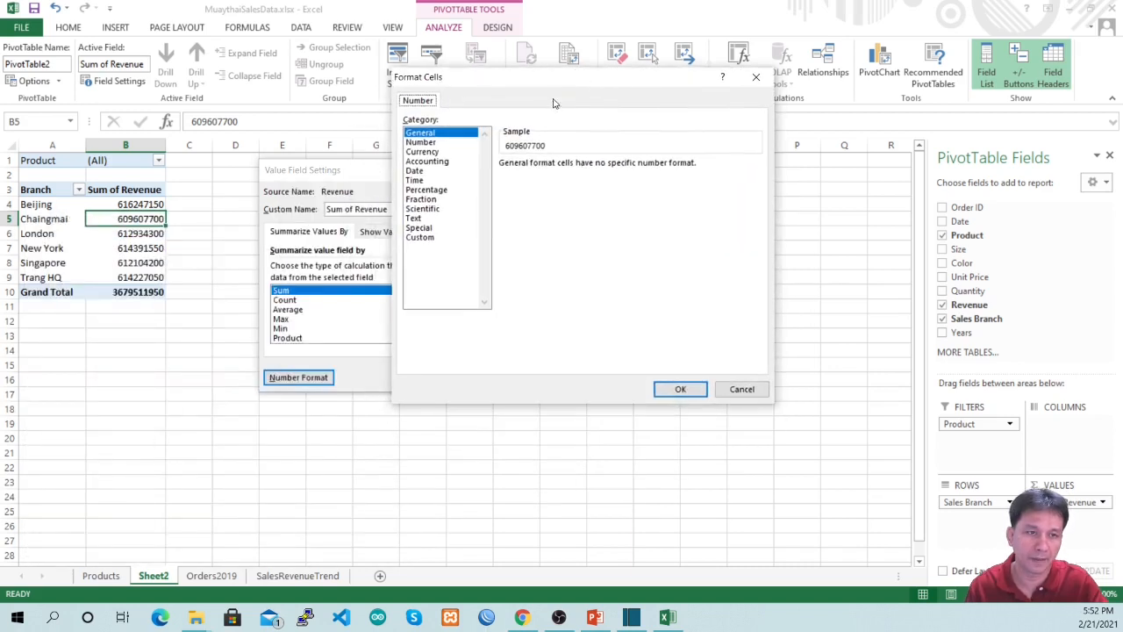
click(422, 142)
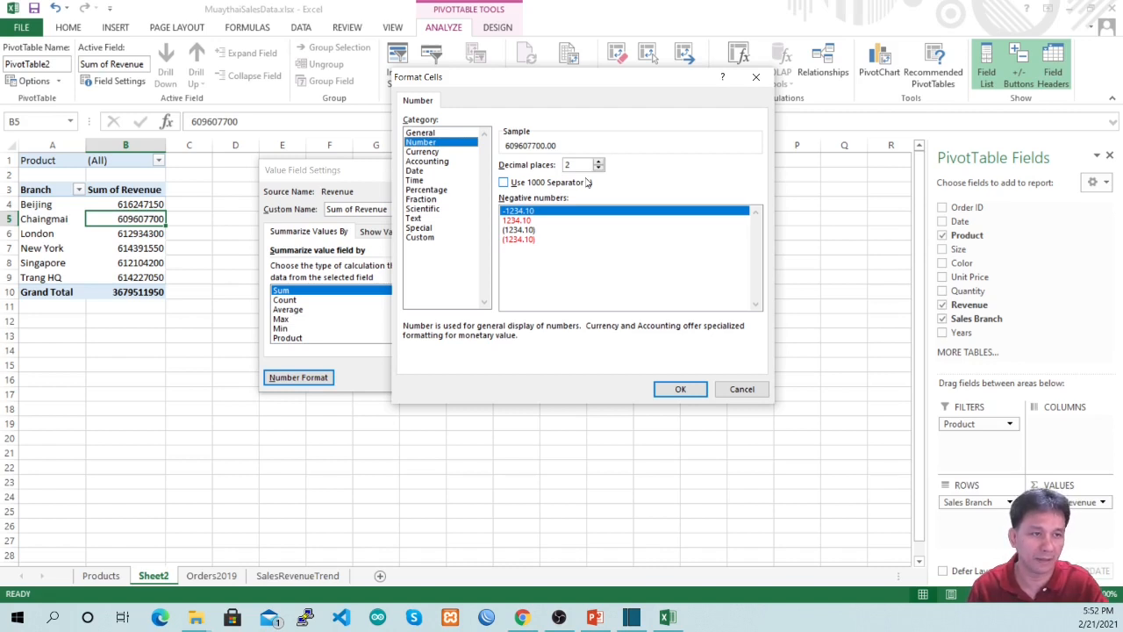
click(528, 183)
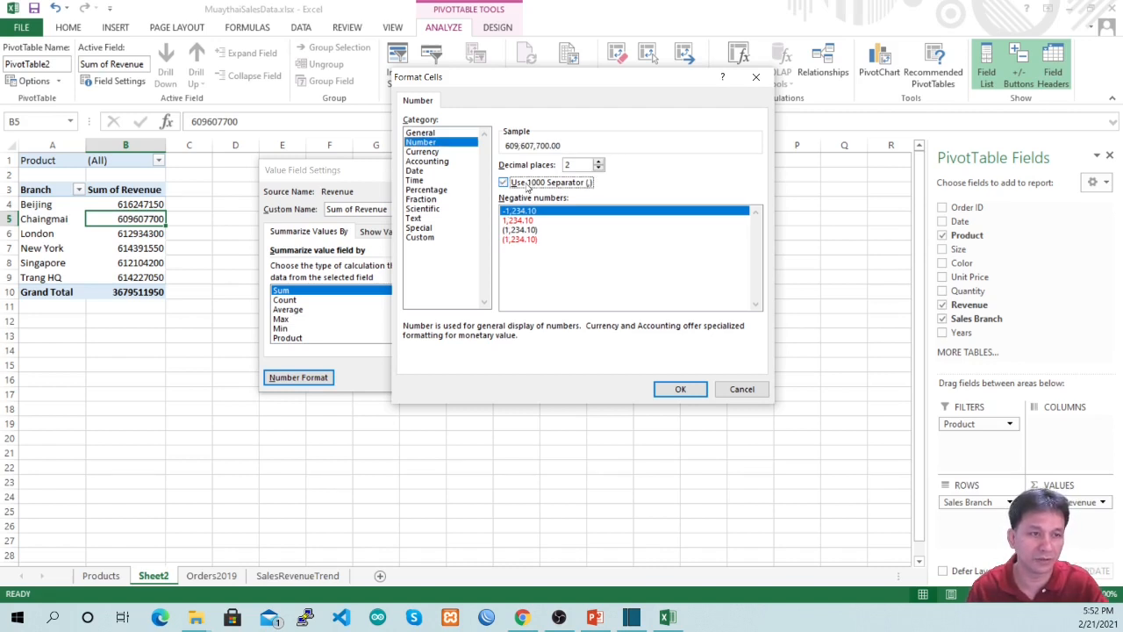
click(599, 170)
click(599, 169)
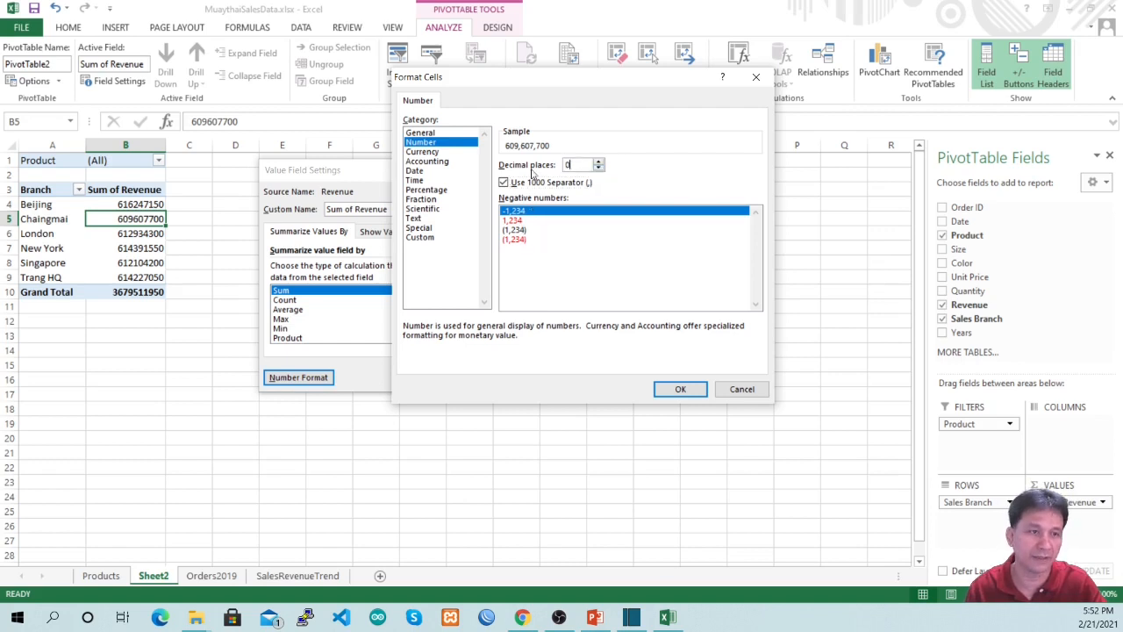
click(674, 389)
click(432, 377)
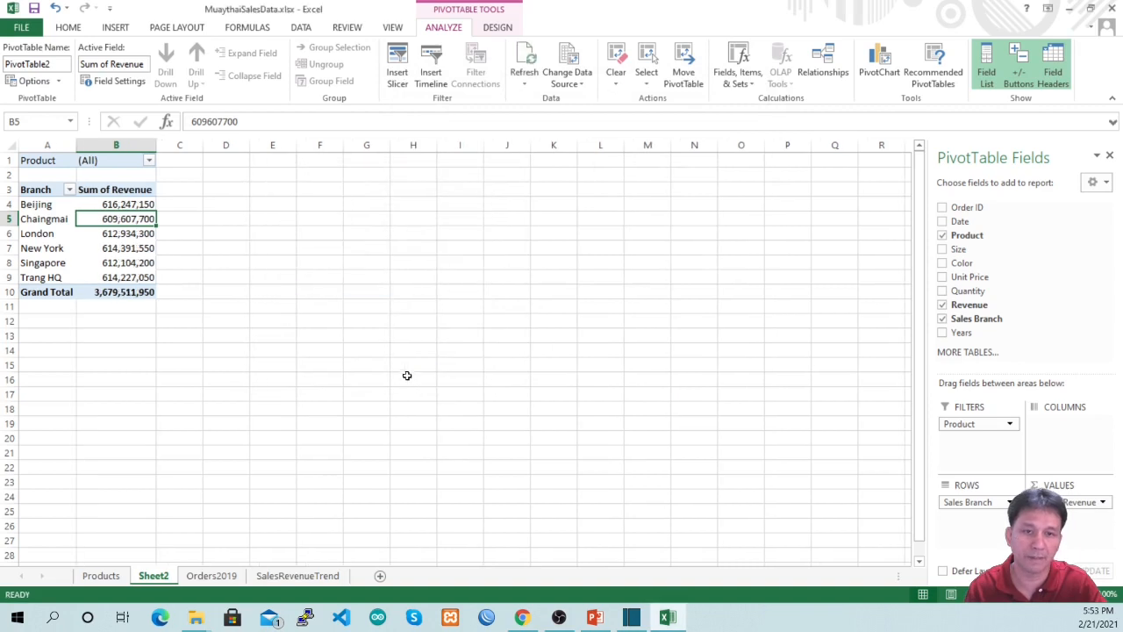
click(146, 257)
click(138, 220)
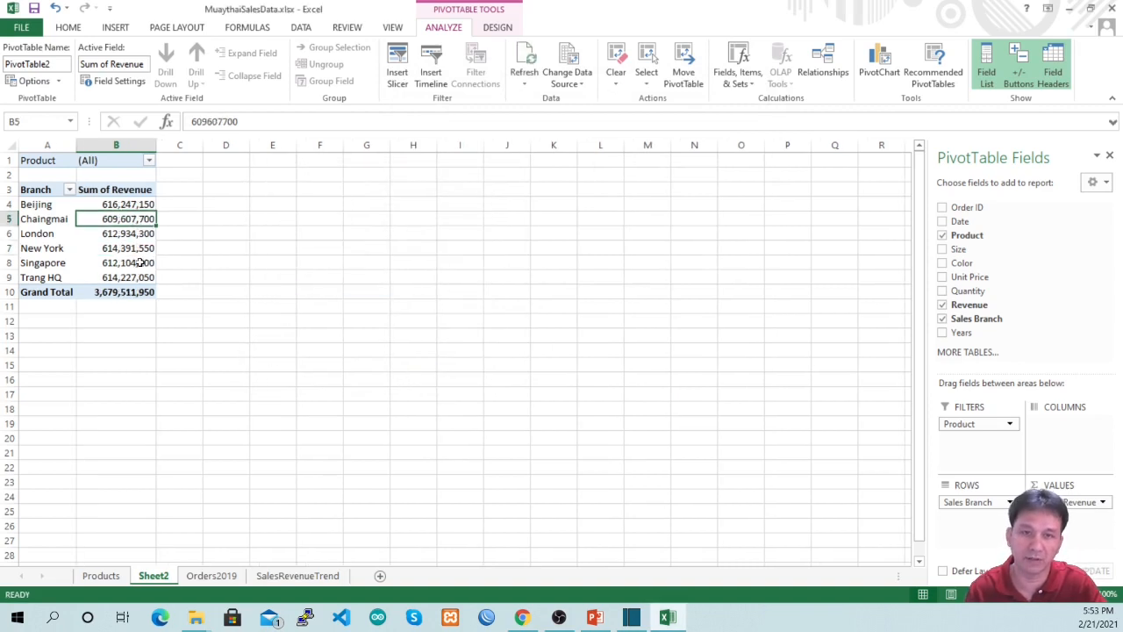
click(140, 249)
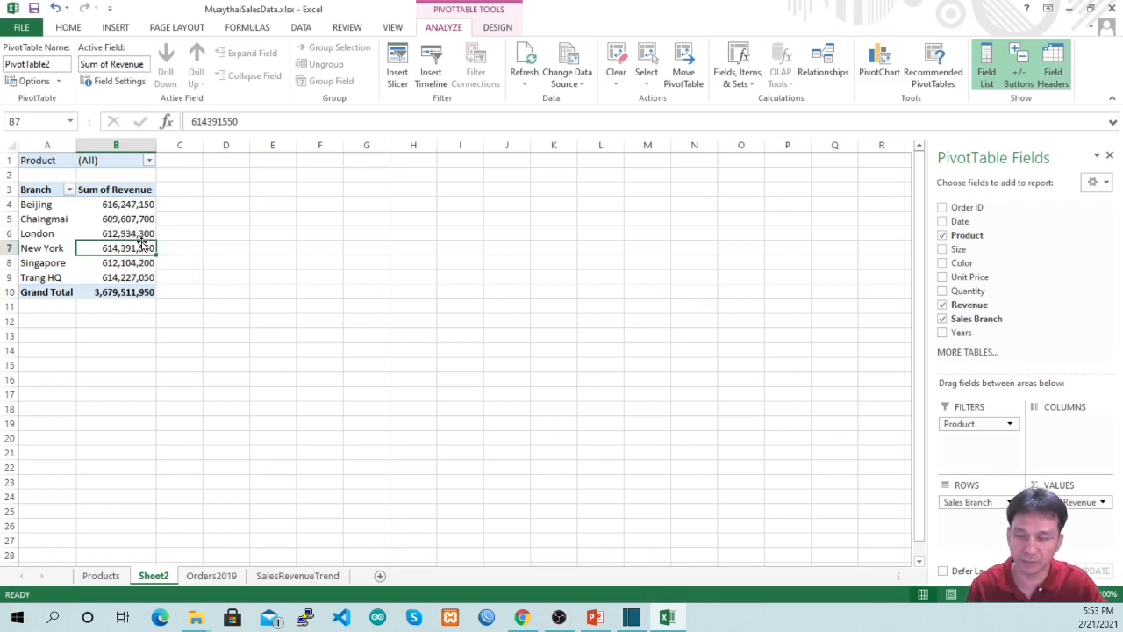
key(alt+Tab)
drag(615, 2, 558, 31)
double_click(558, 31)
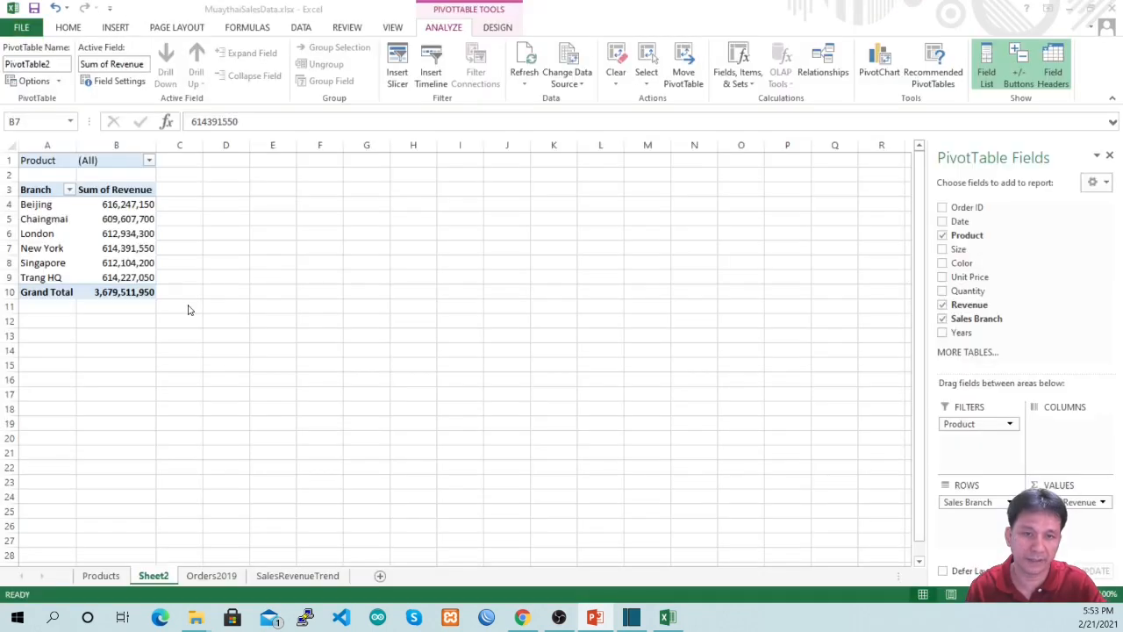
- Insert a Bar PivotChart of the branch revenues and move it just beside the PivotTable
click(143, 247)
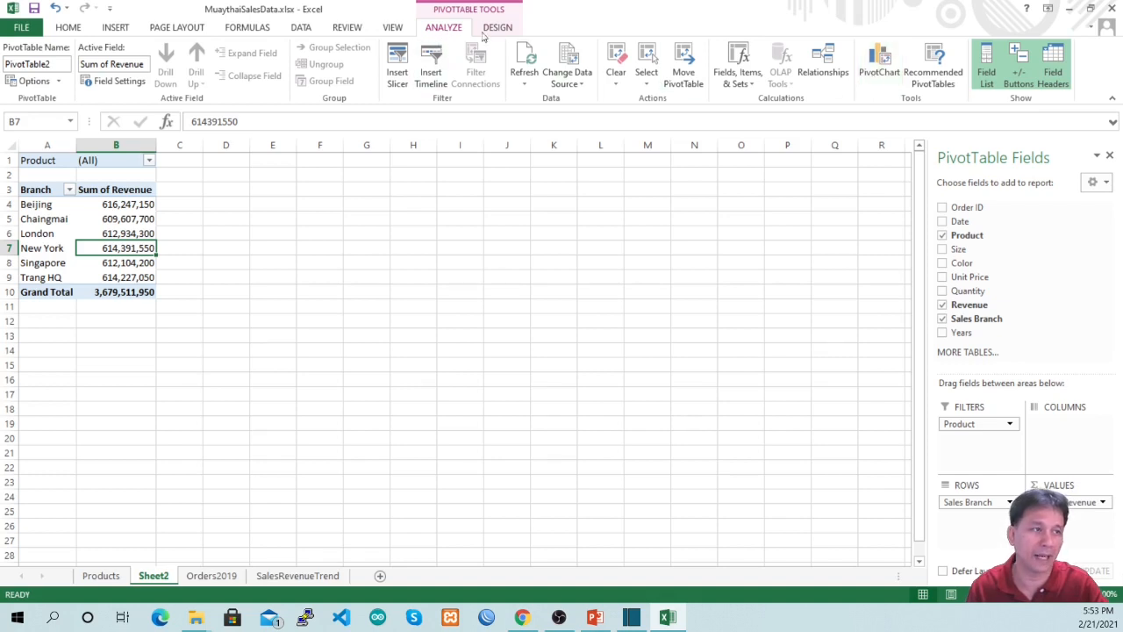
click(879, 68)
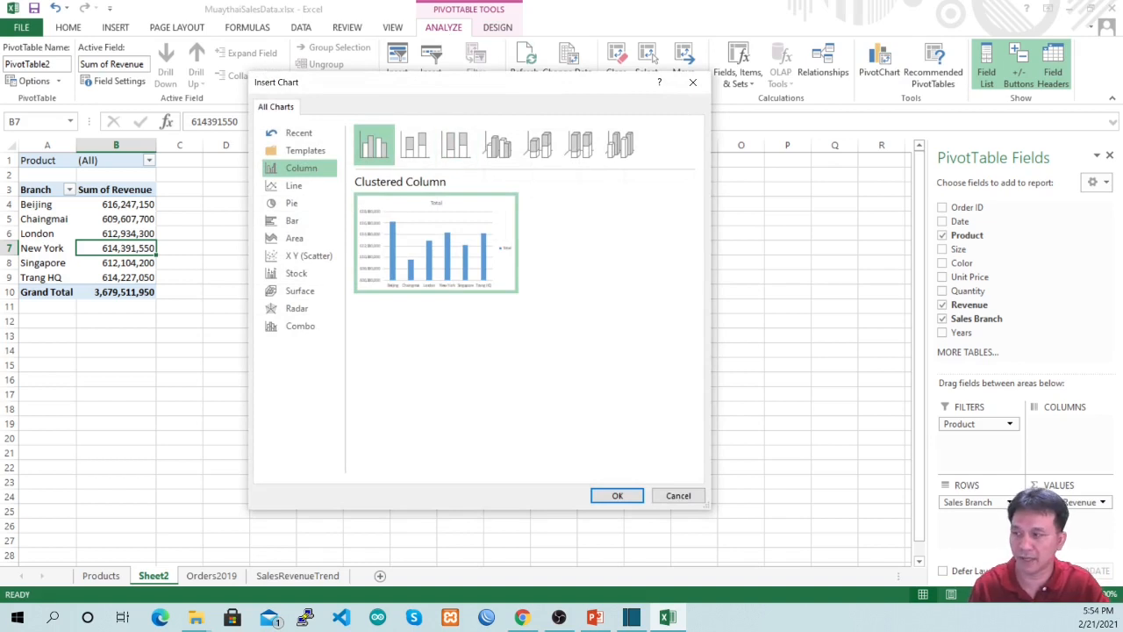
key(alt+Tab)
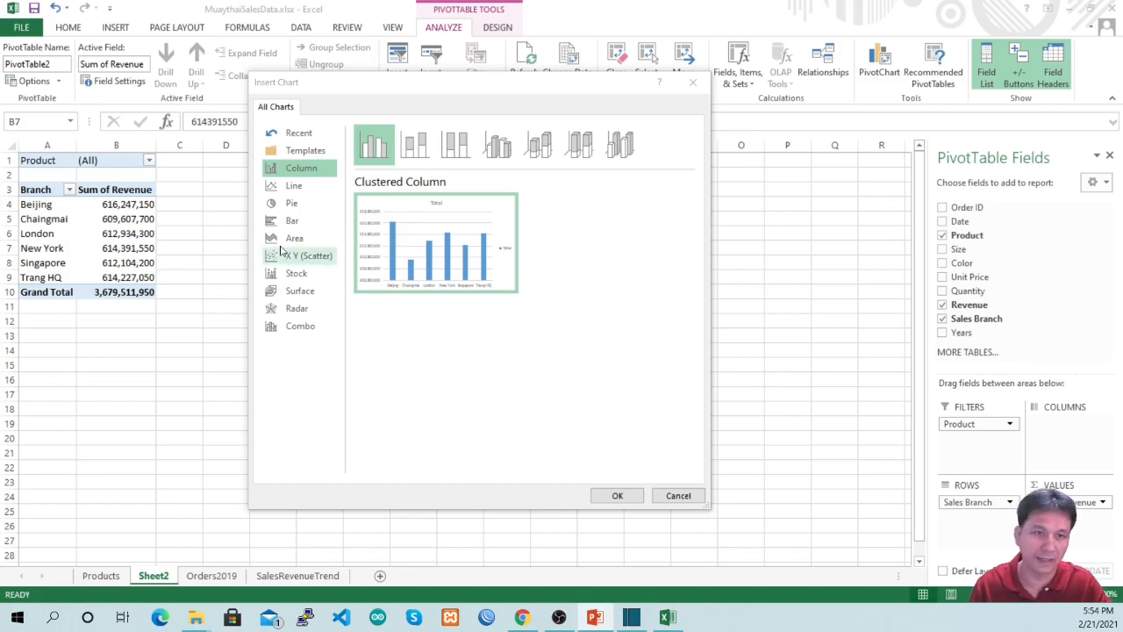
click(292, 220)
mouse_move(431, 325)
click(606, 490)
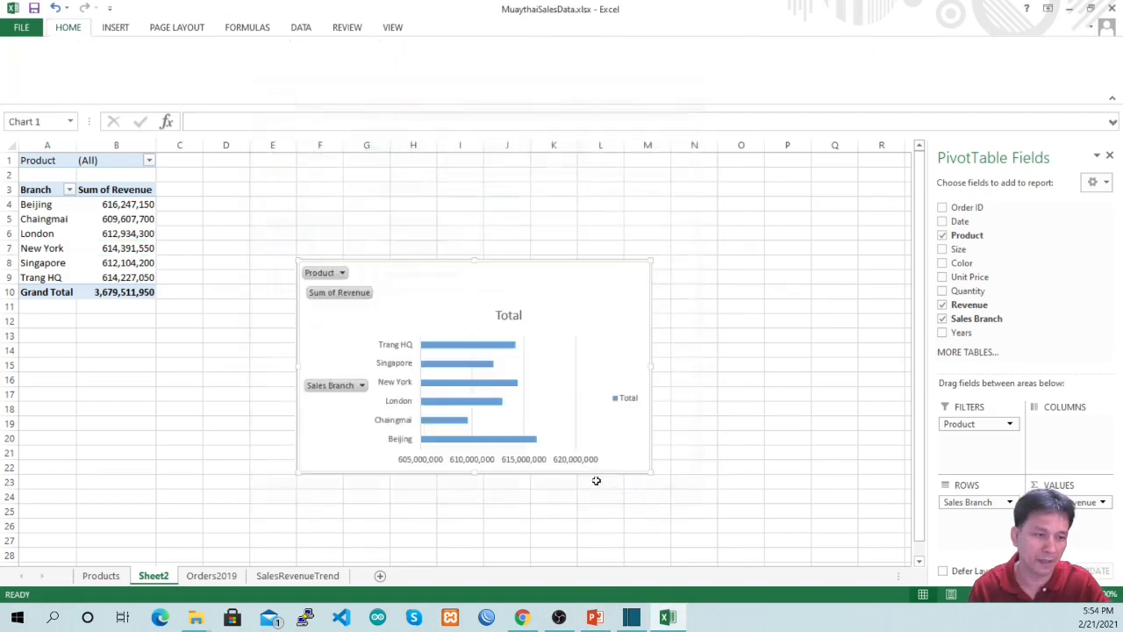
drag(360, 260, 288, 172)
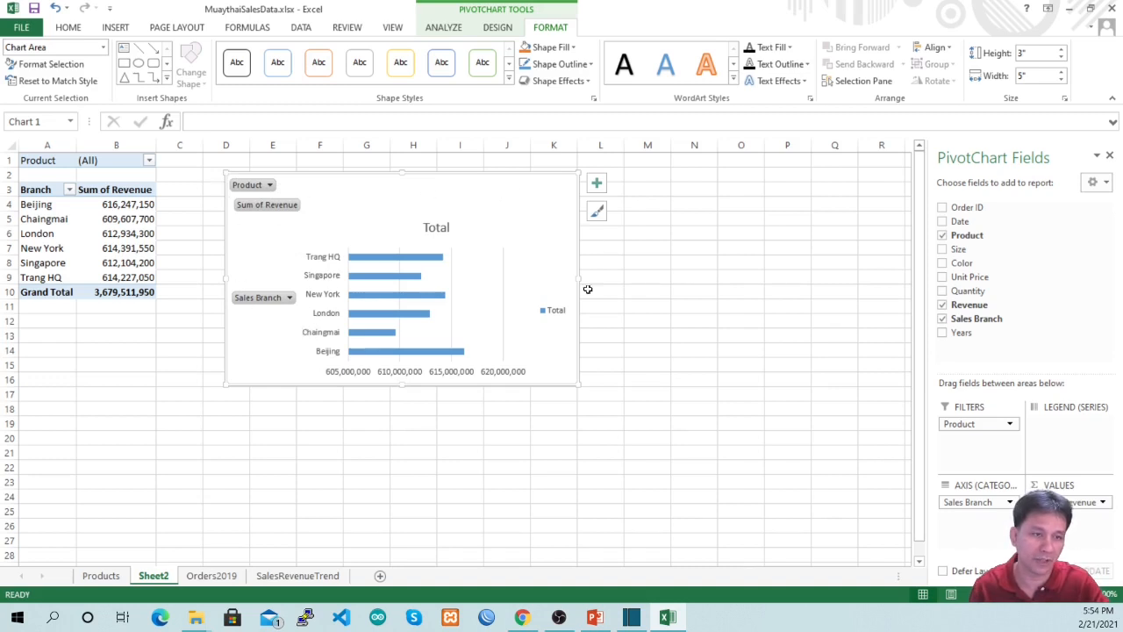
- Hide all field buttons on the branch revenue chart
click(260, 208)
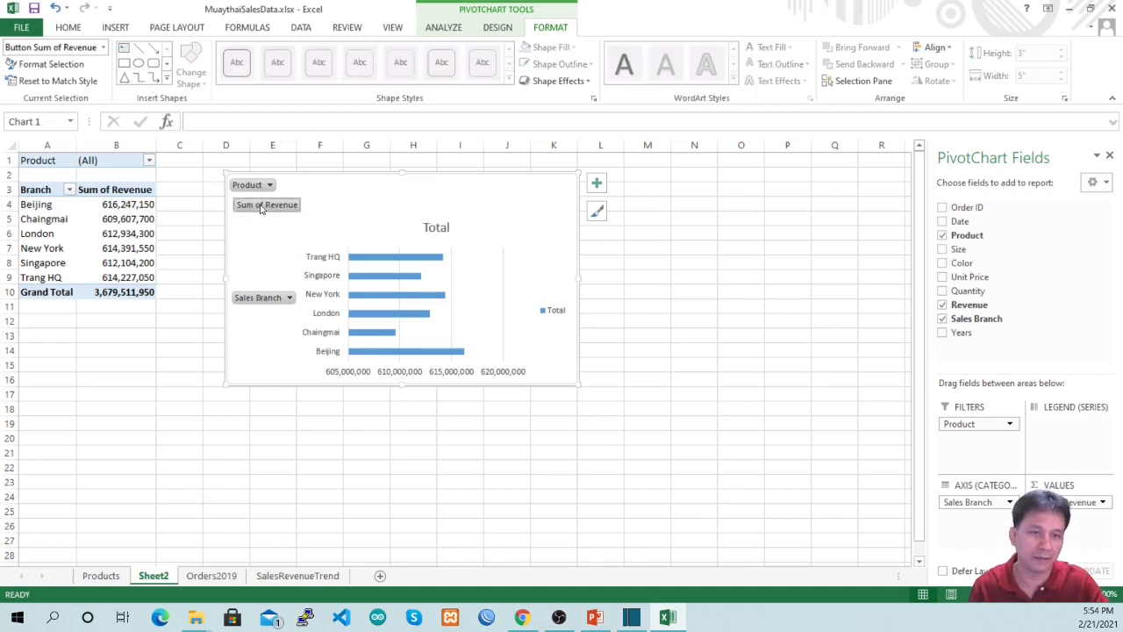
right_click(261, 207)
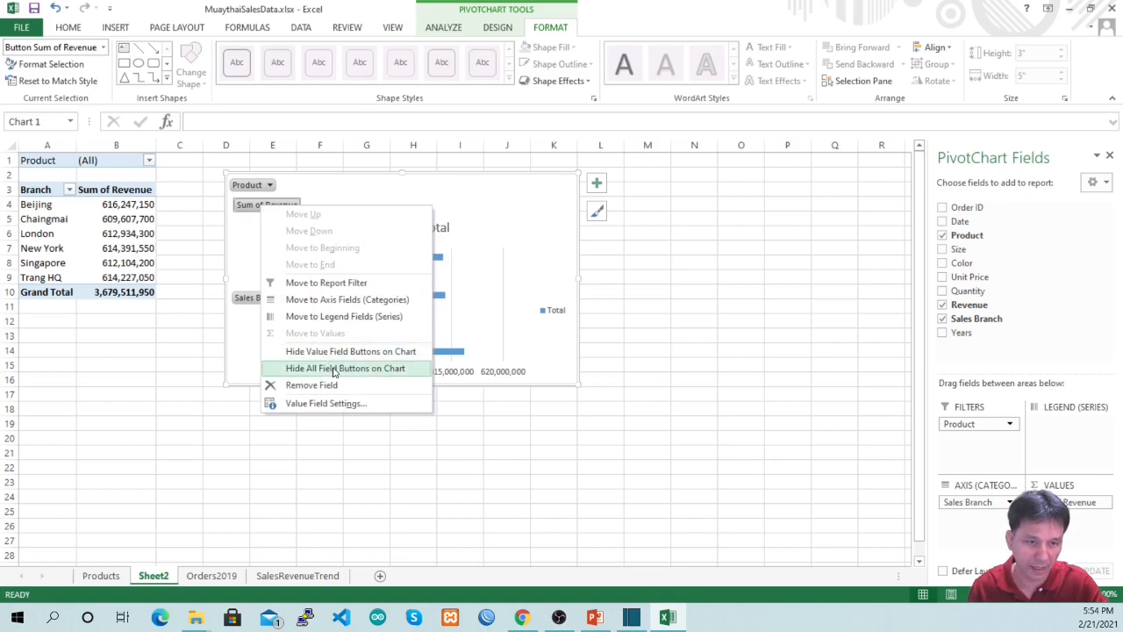
click(361, 374)
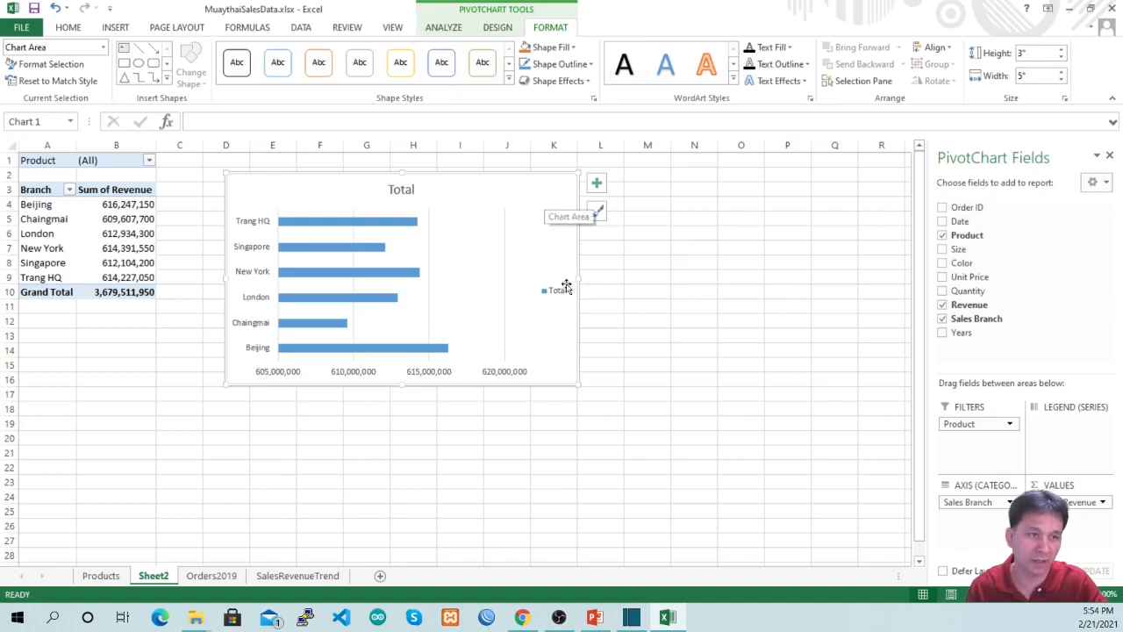
- Check the chart configuration slide in PowerPoint, return to Excel and open the Axes options among the chart's elements
drag(0, 43, 413, 0)
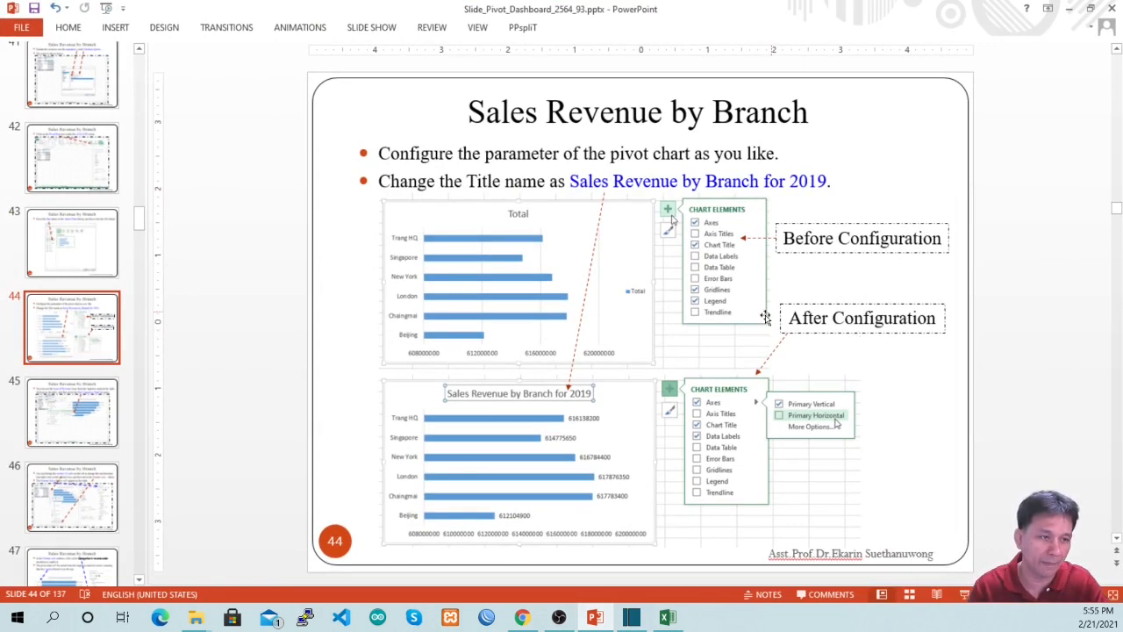
key(alt+Tab)
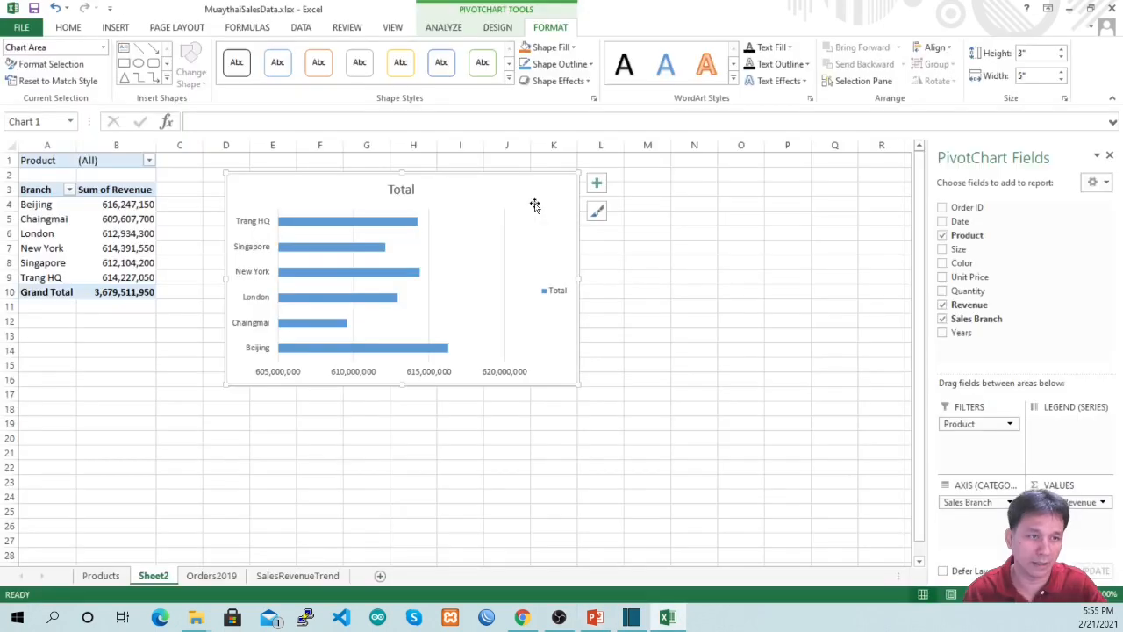
click(600, 186)
click(664, 215)
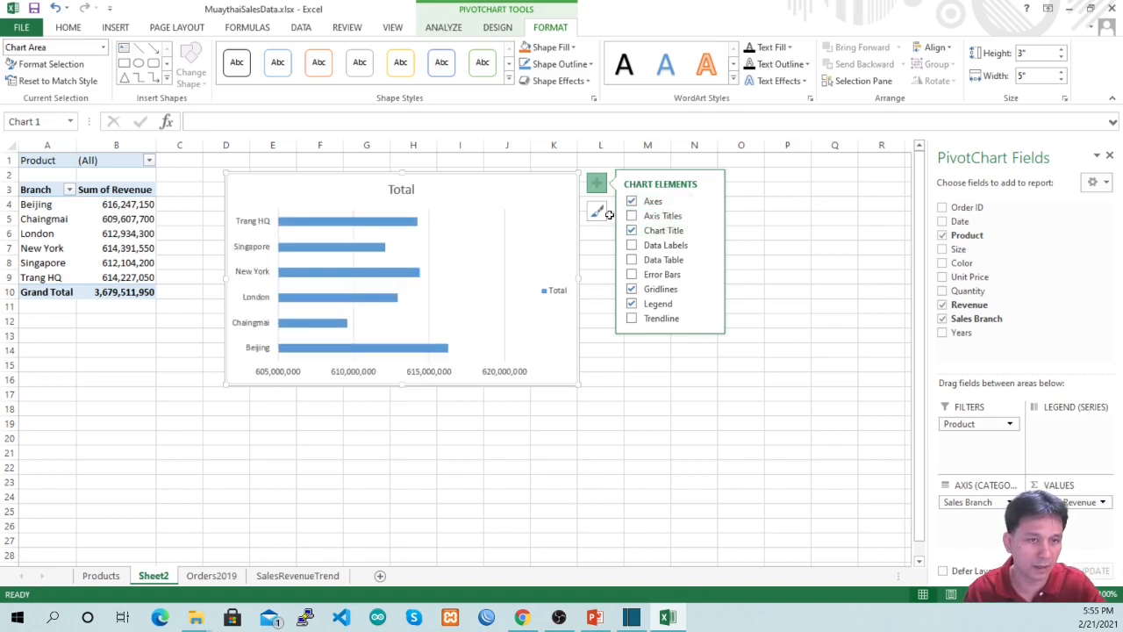
click(708, 202)
- Try hiding the chart's primary vertical axis and its primary horizontal axis in turn, restoring each one
click(739, 204)
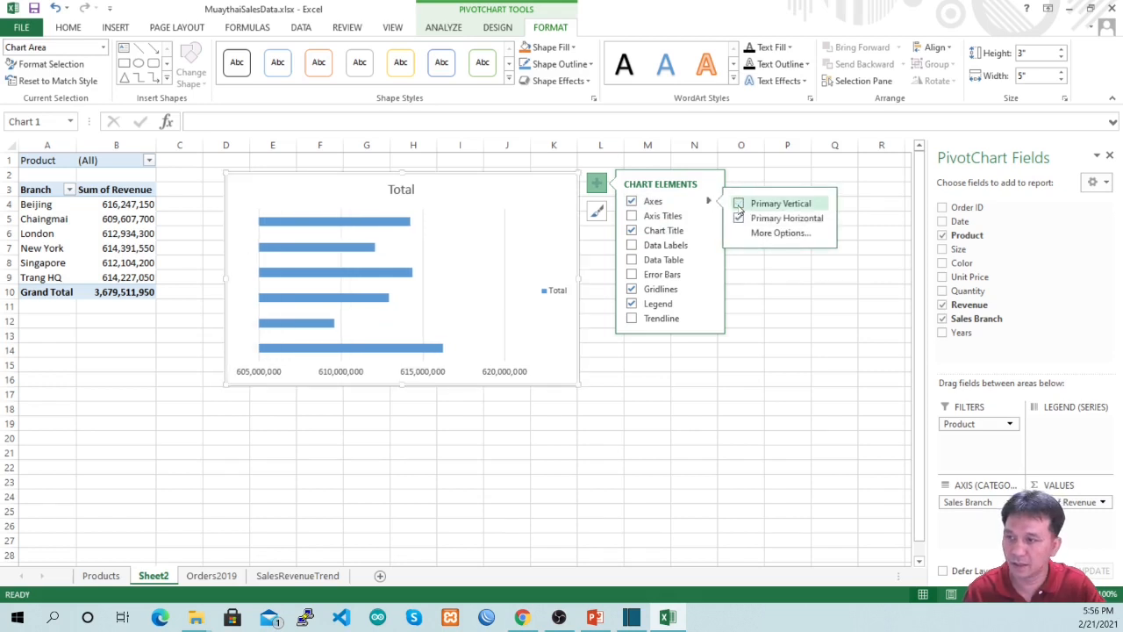
click(739, 204)
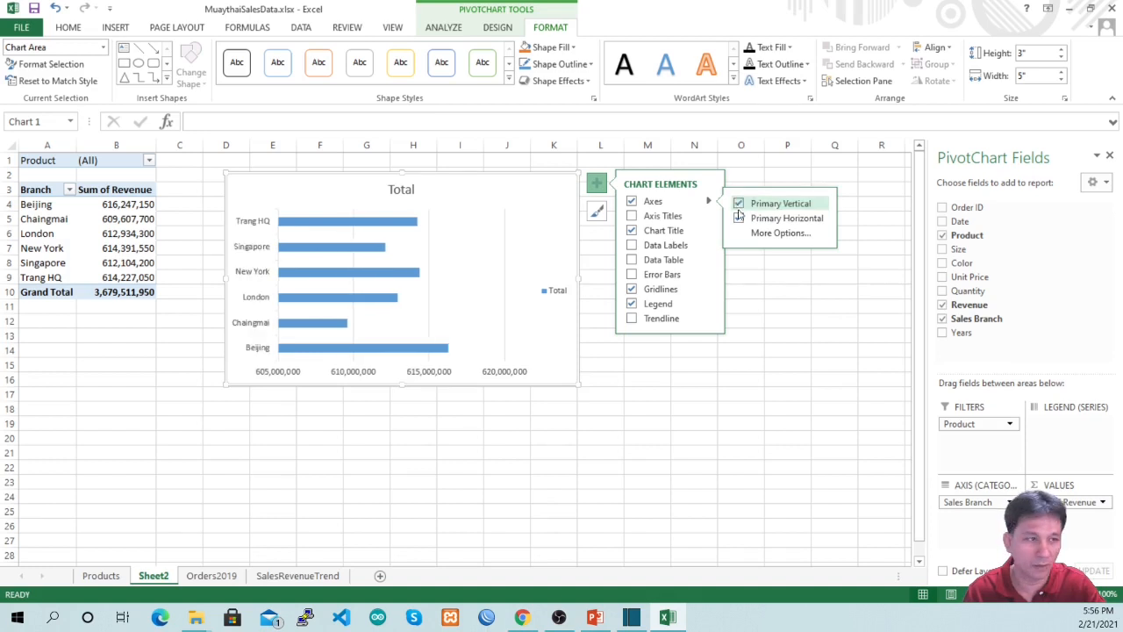
click(738, 219)
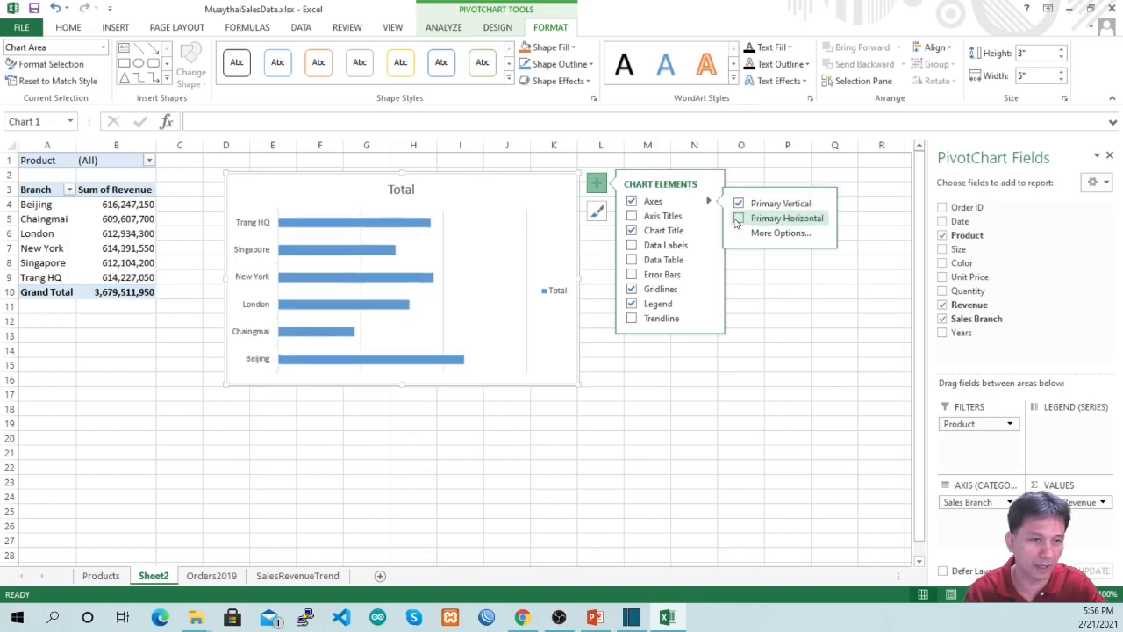
click(738, 219)
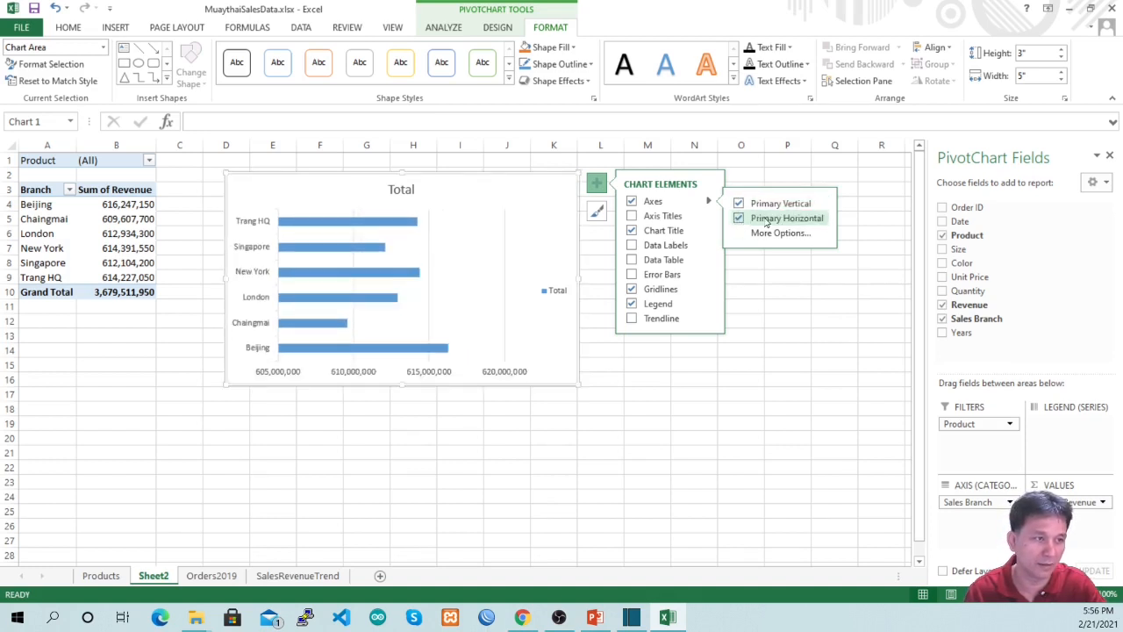
- Remove the primary horizontal axis, the legend and the gridlines from the branch chart
click(736, 222)
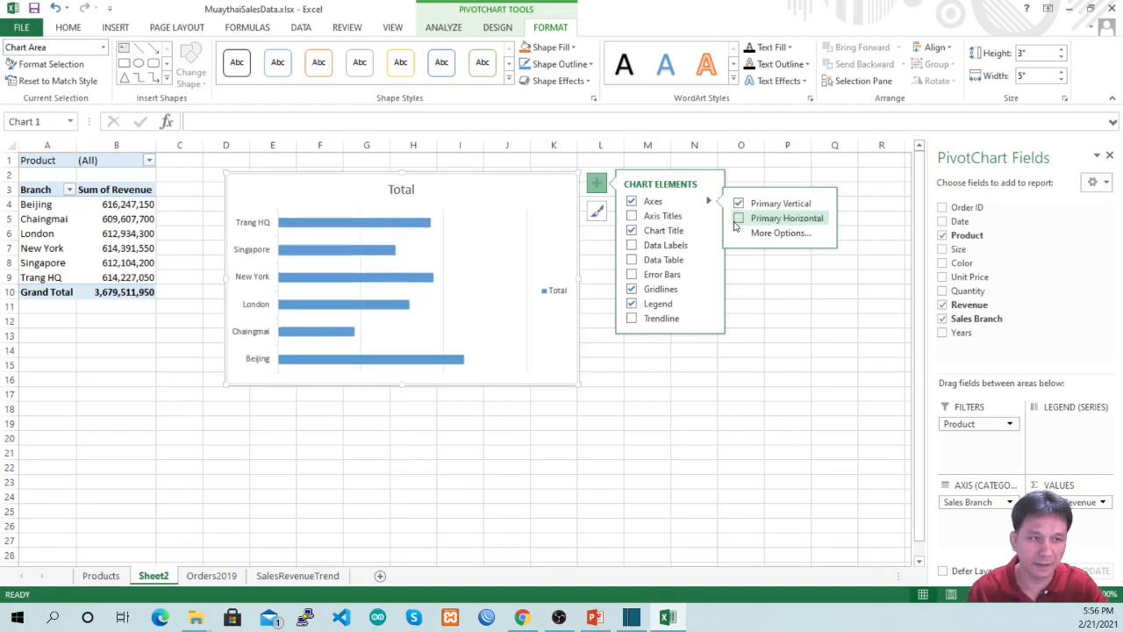
click(631, 303)
click(631, 290)
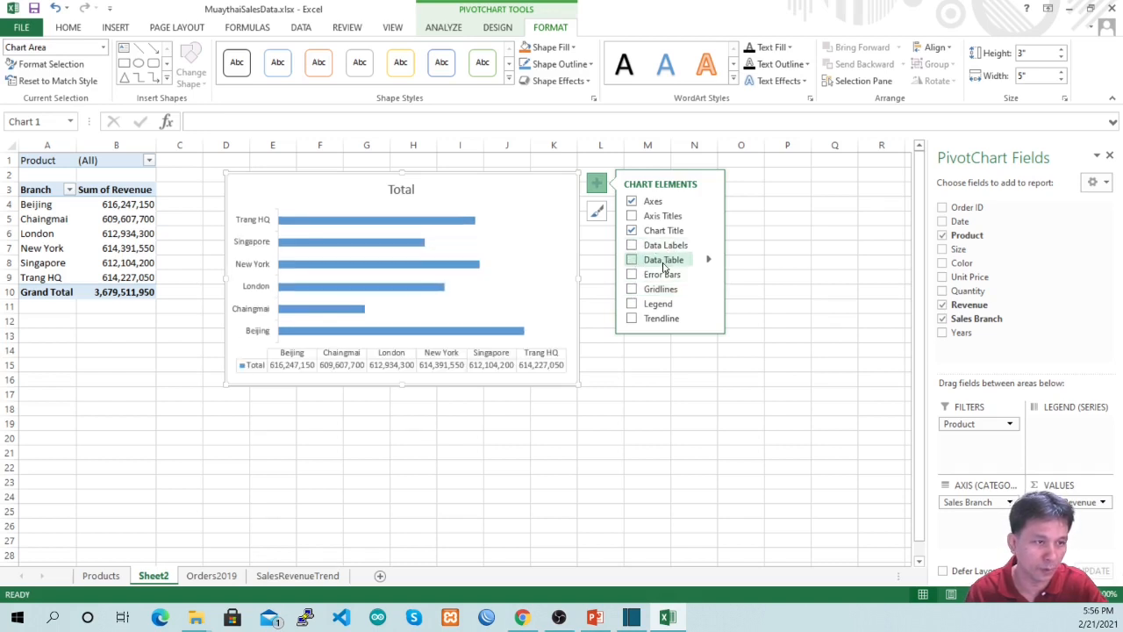
- Add data labels to the chart's bars and position them at Outside End
click(632, 247)
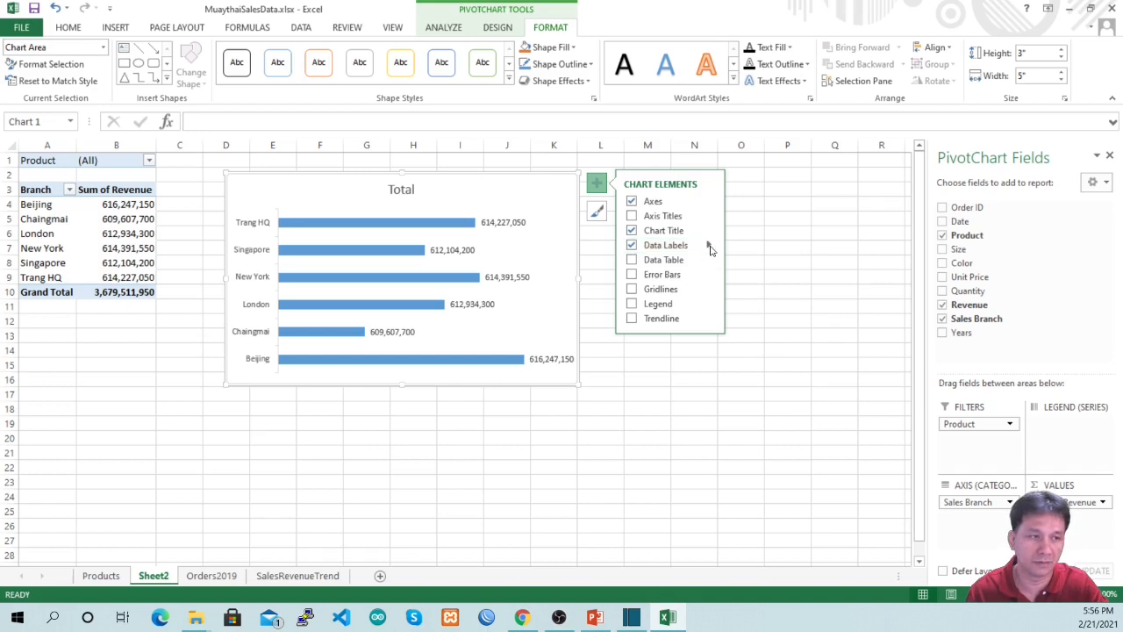
click(709, 248)
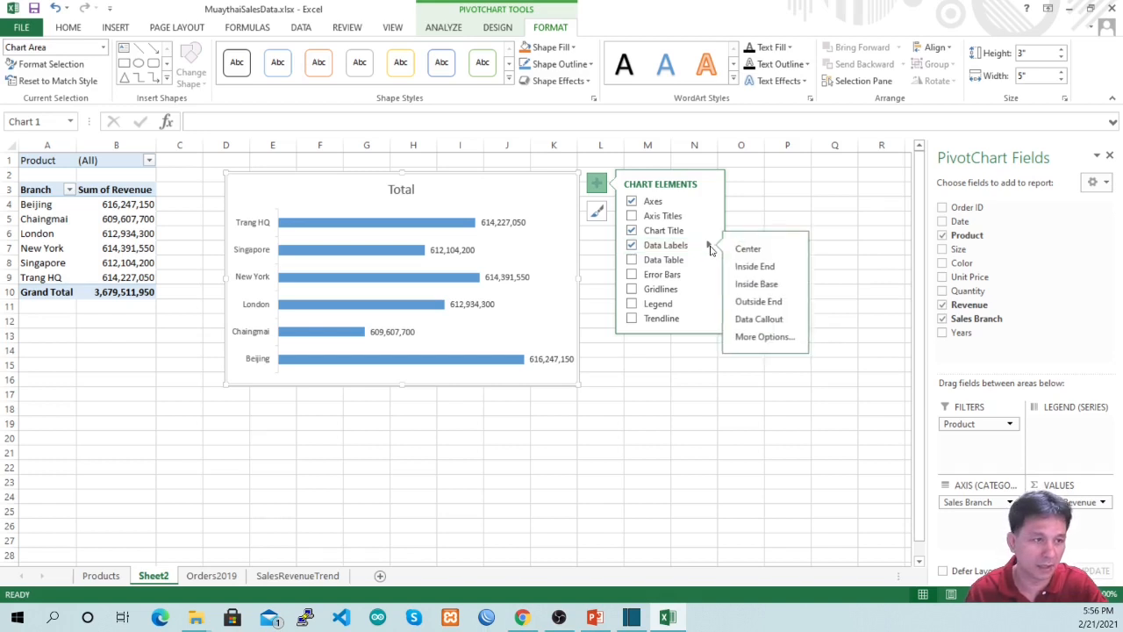
click(779, 306)
click(788, 204)
- Replace the chart title with "Sales Revenue by Branch for 2019" and save the workbook
click(409, 189)
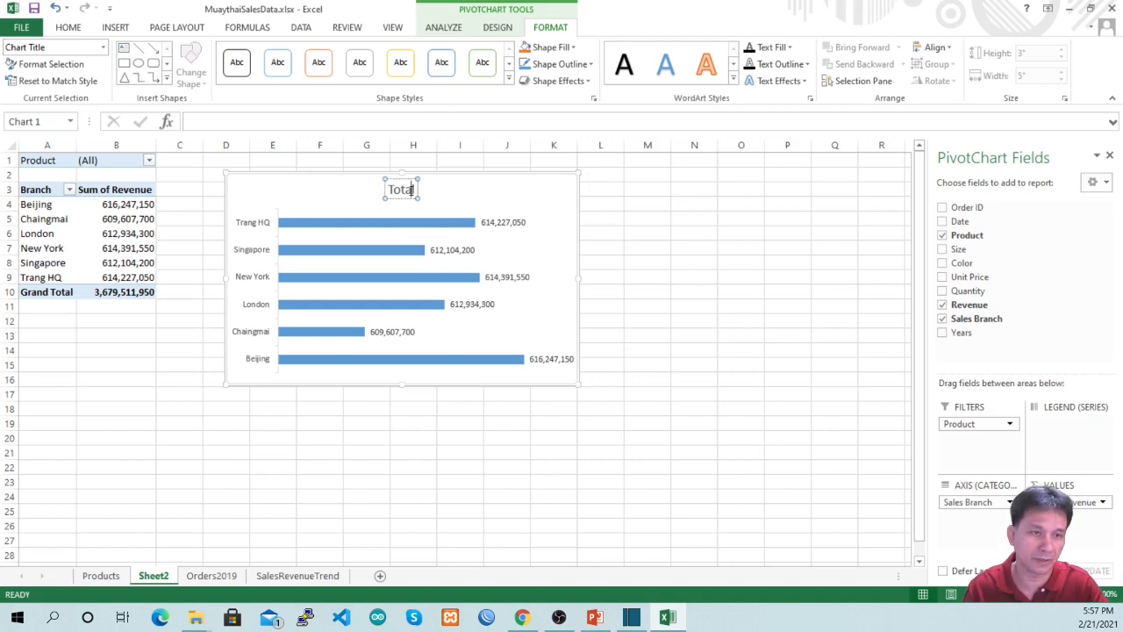
key(ctrl+a)
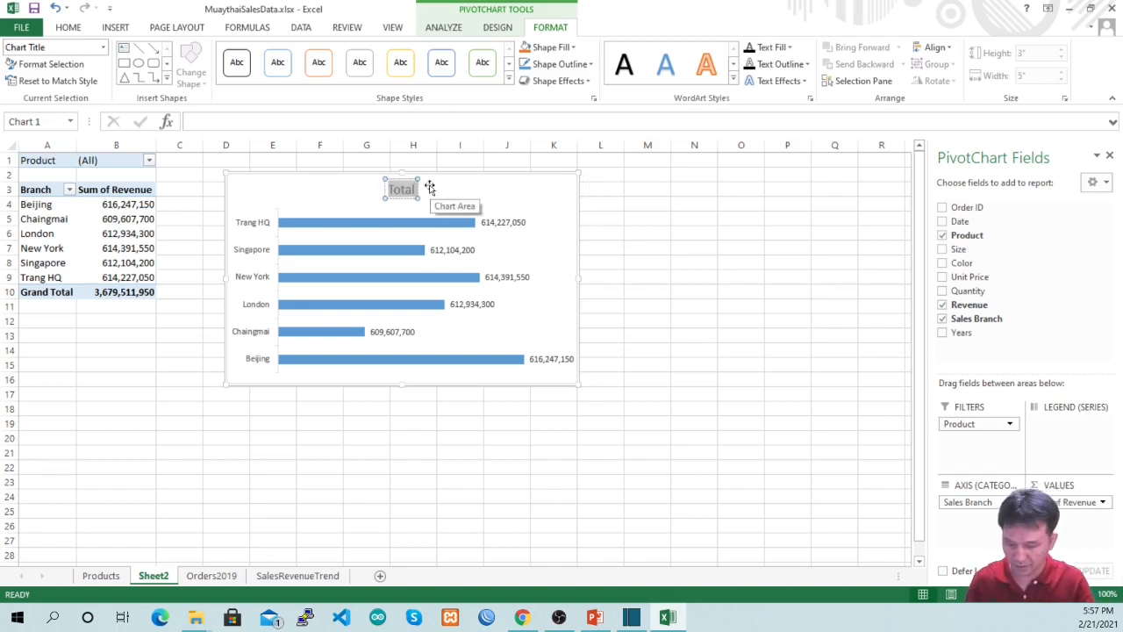
text(Sales)
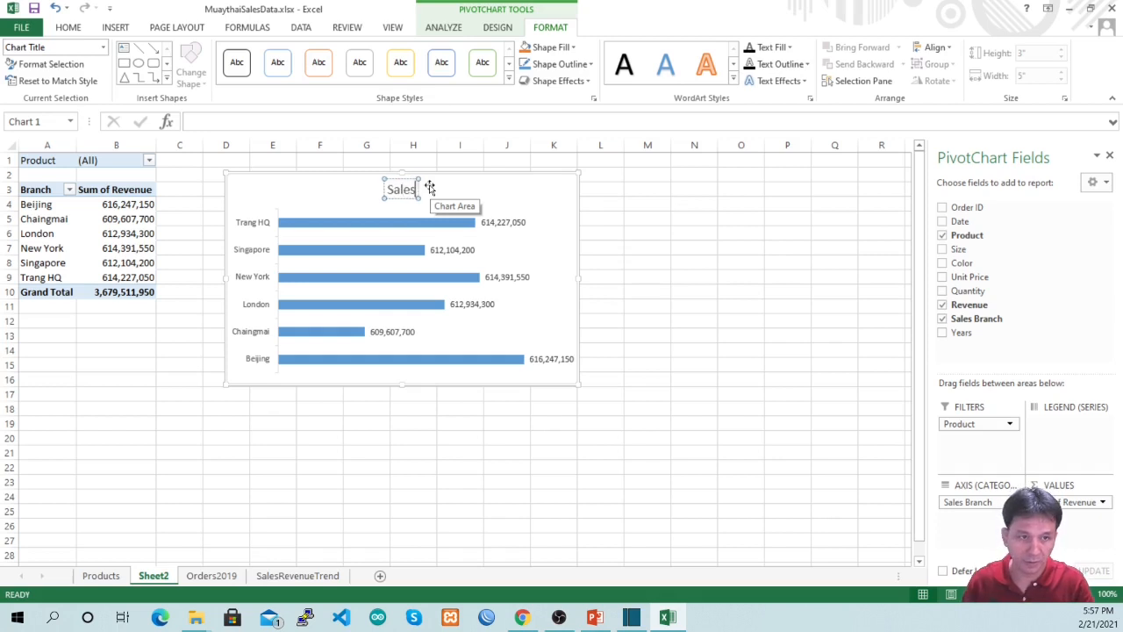
text( Revenue)
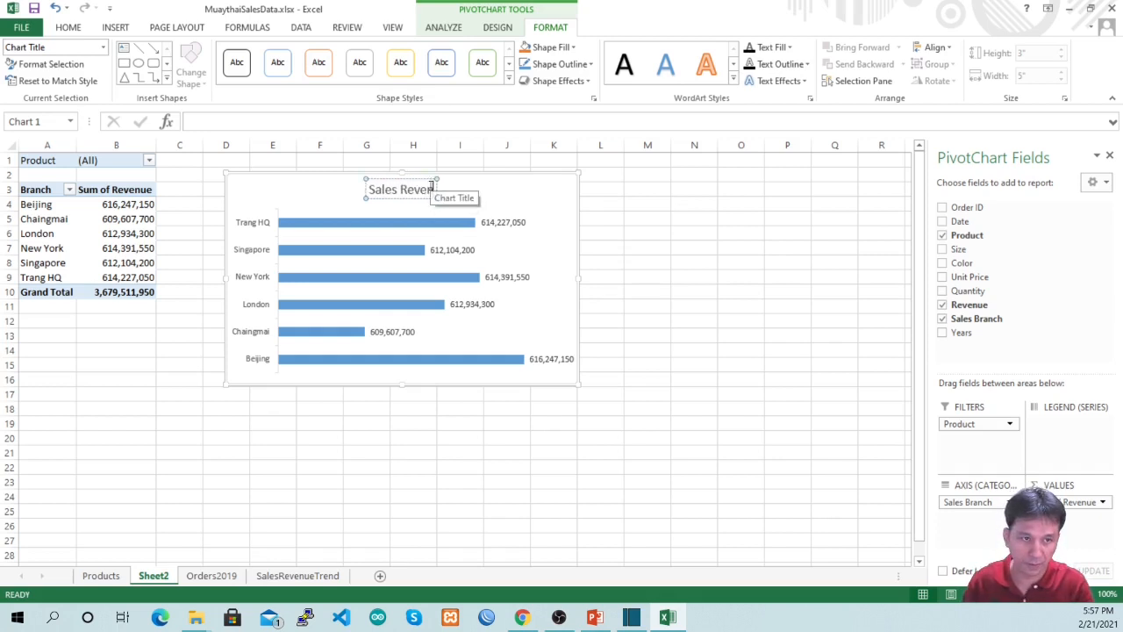
text( by)
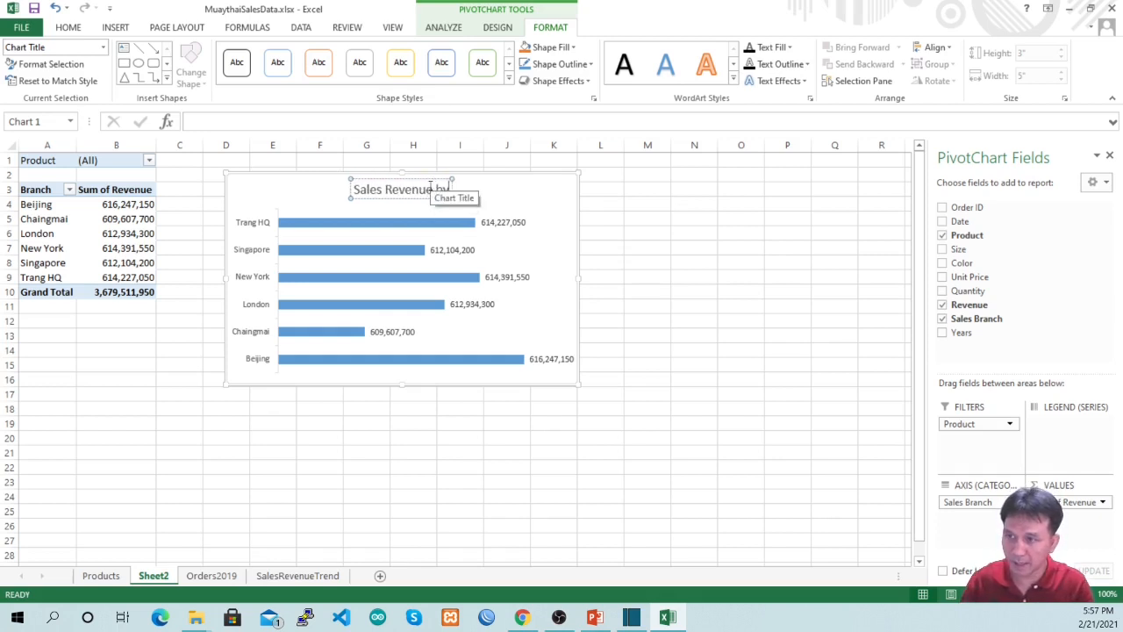
text( Branch for)
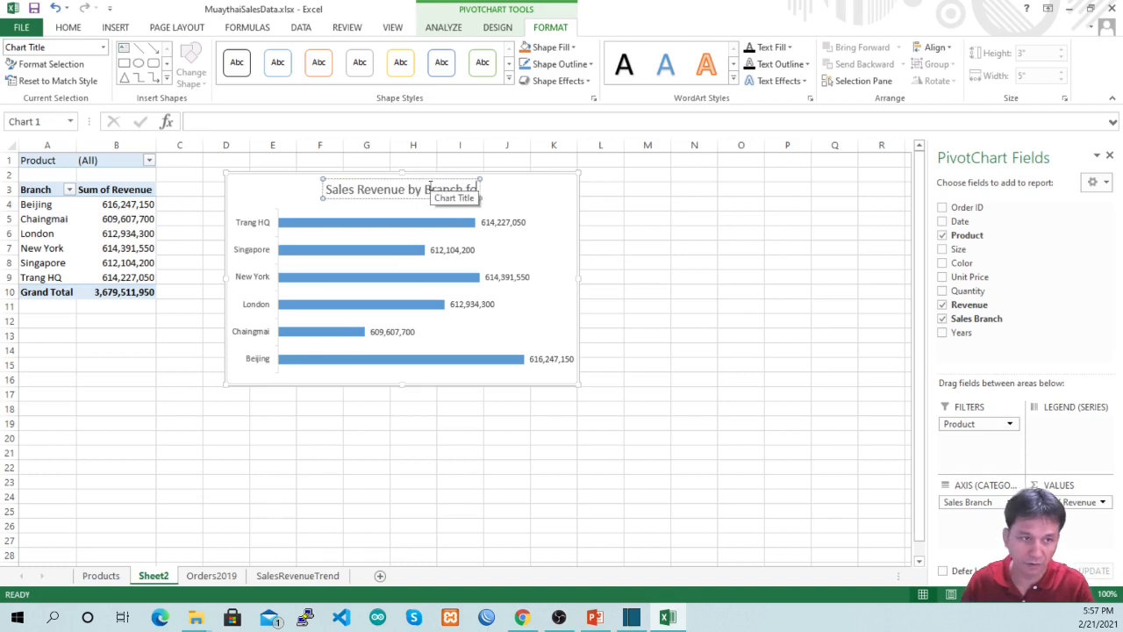
text( 2019)
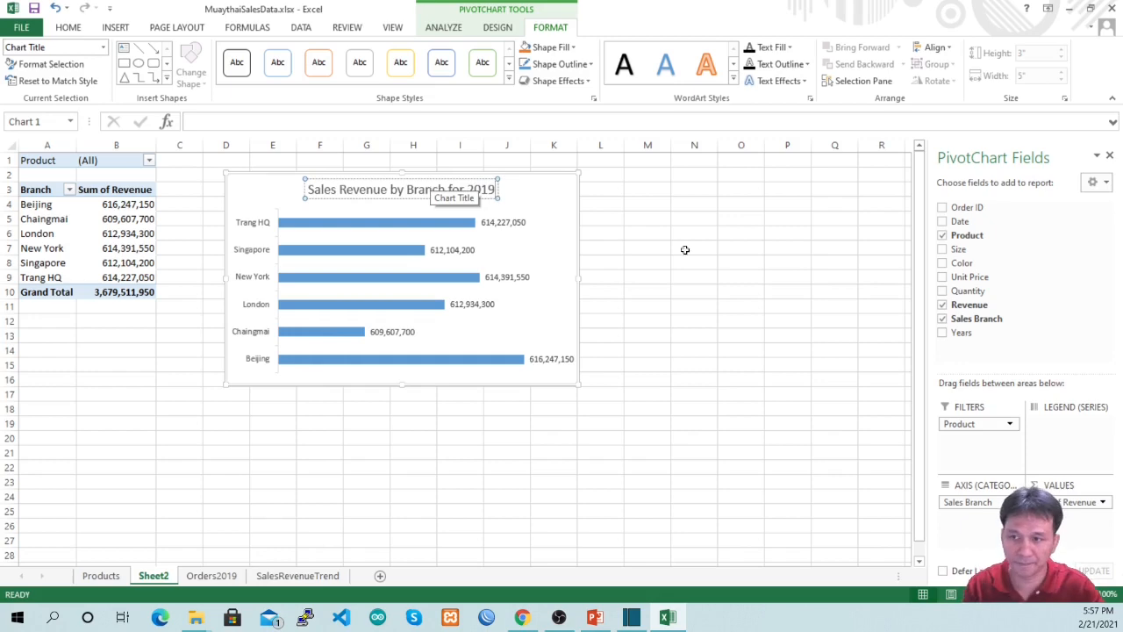
click(741, 394)
click(34, 9)
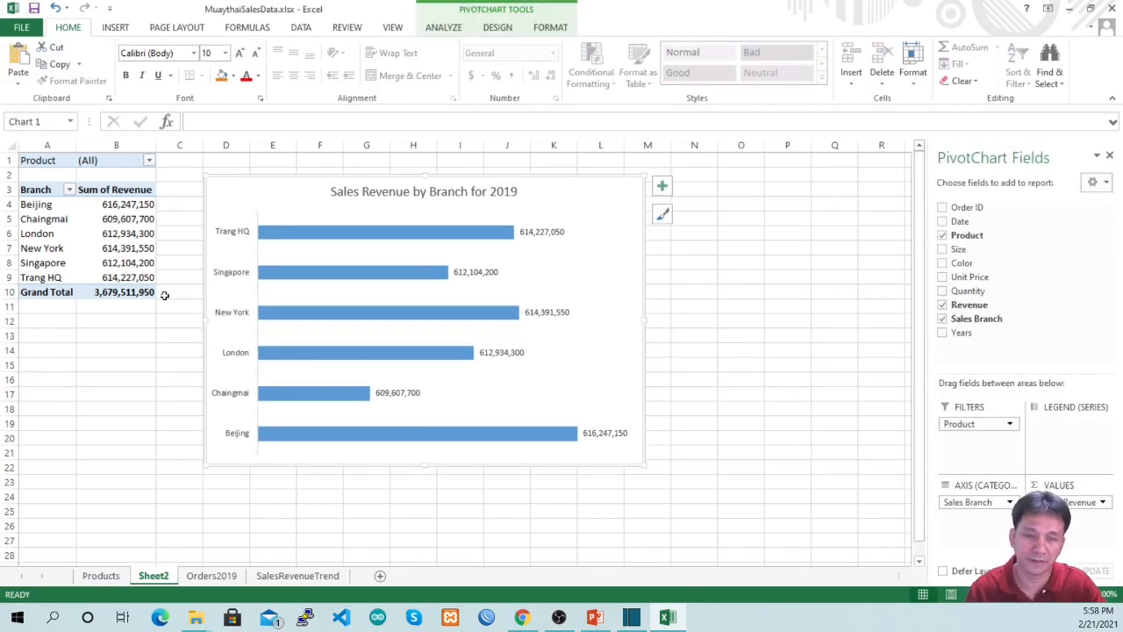
- Sort the PivotTable's branches by Sum of Revenue from largest to smallest and compare the first and last branches
click(123, 224)
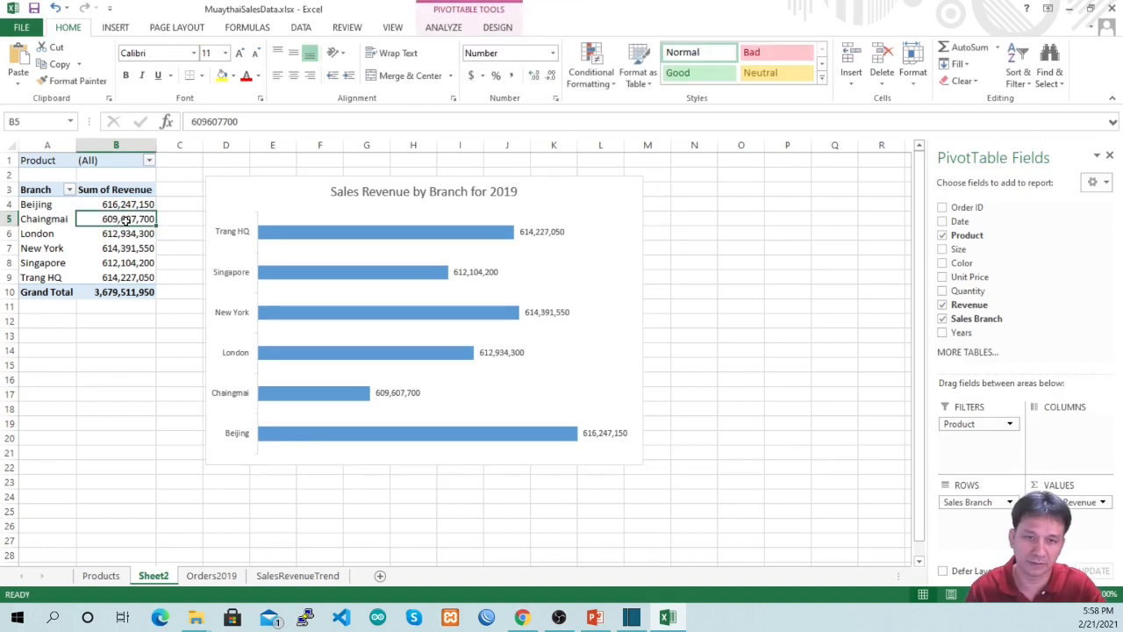
click(122, 235)
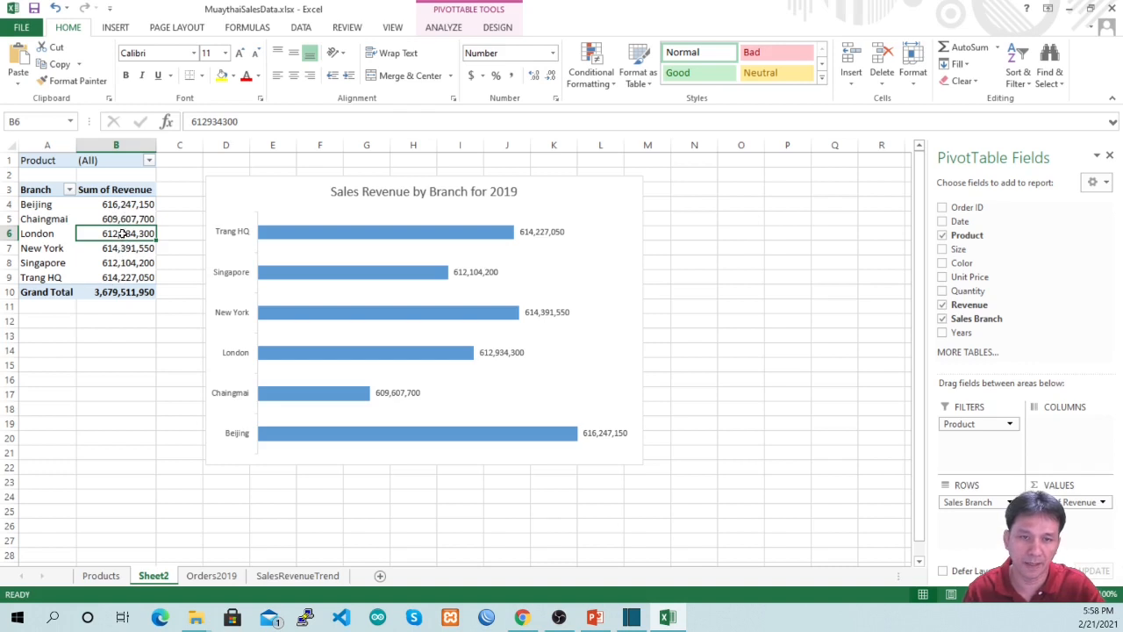
right_click(123, 233)
mouse_move(178, 316)
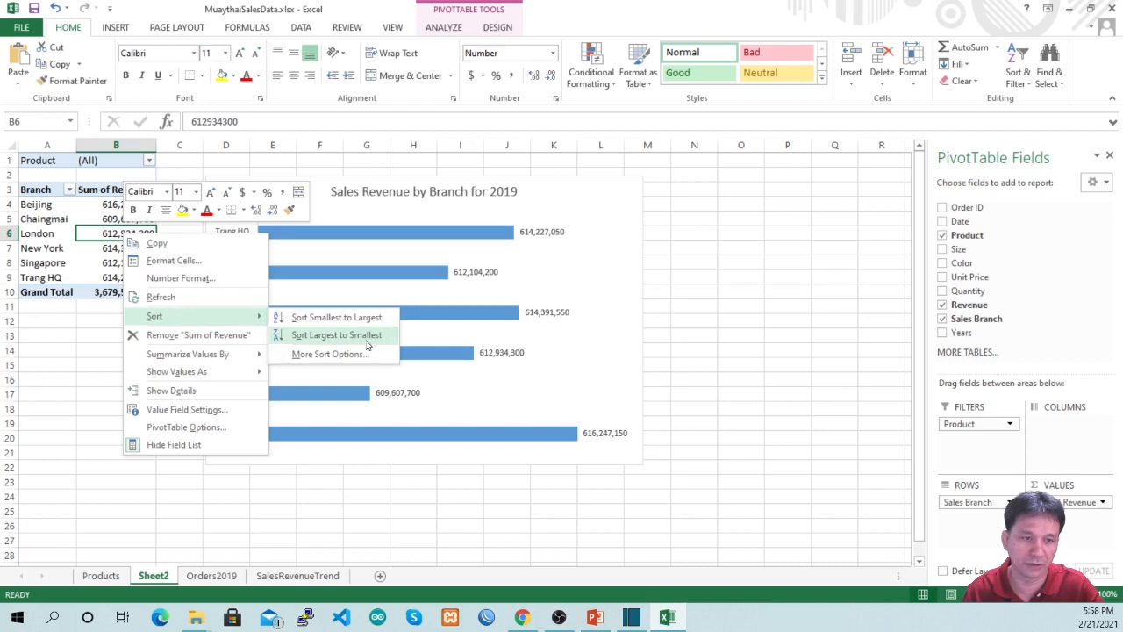
click(361, 340)
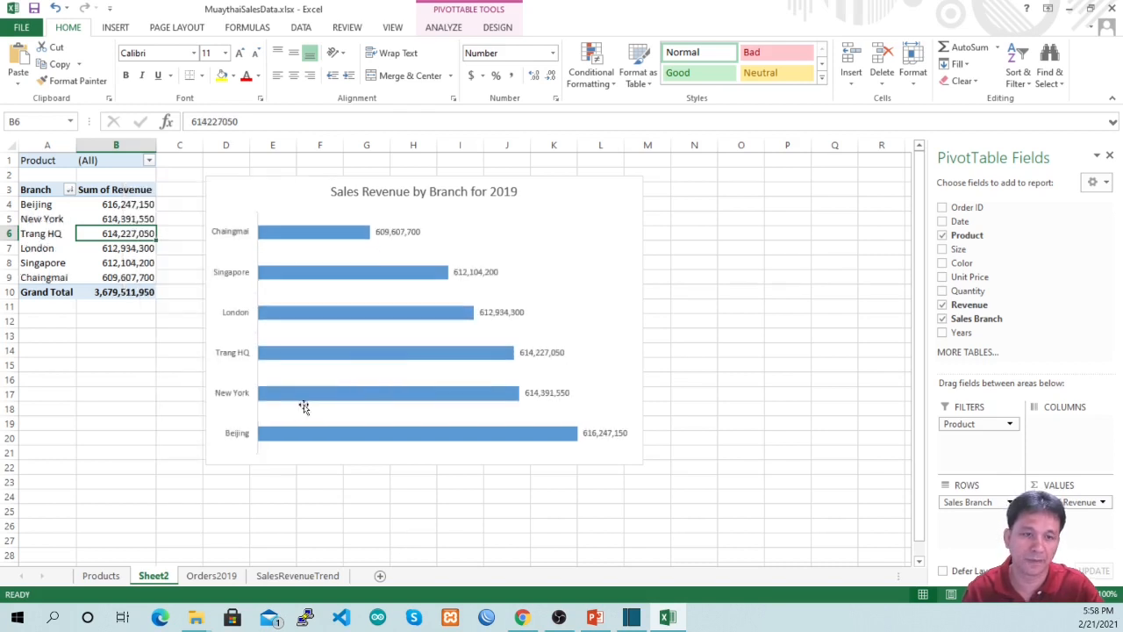
click(132, 206)
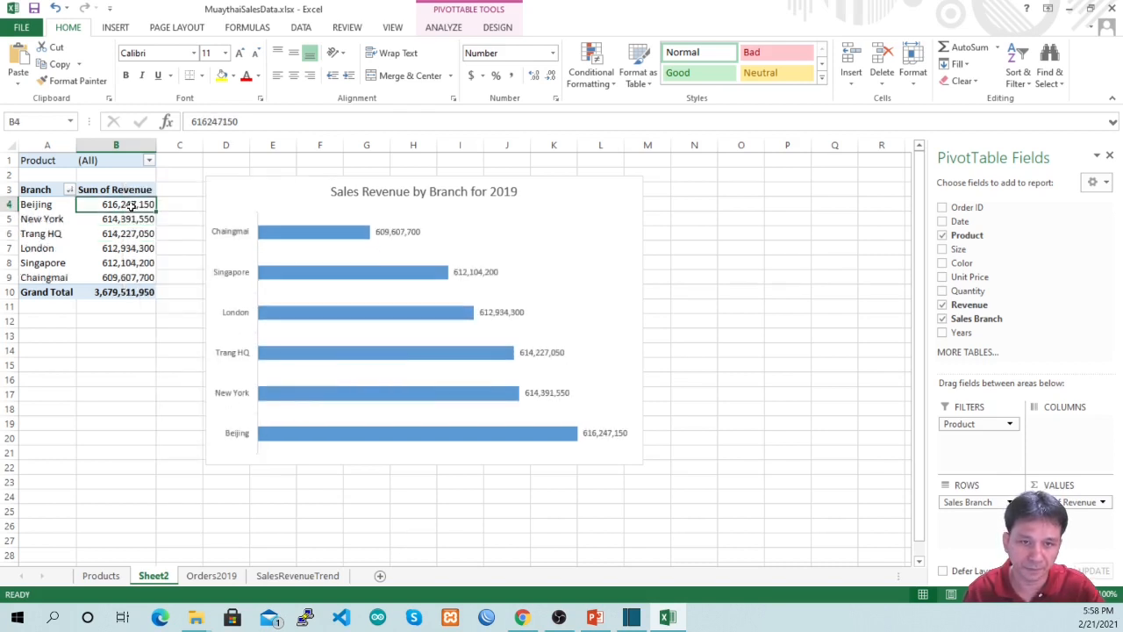
click(136, 277)
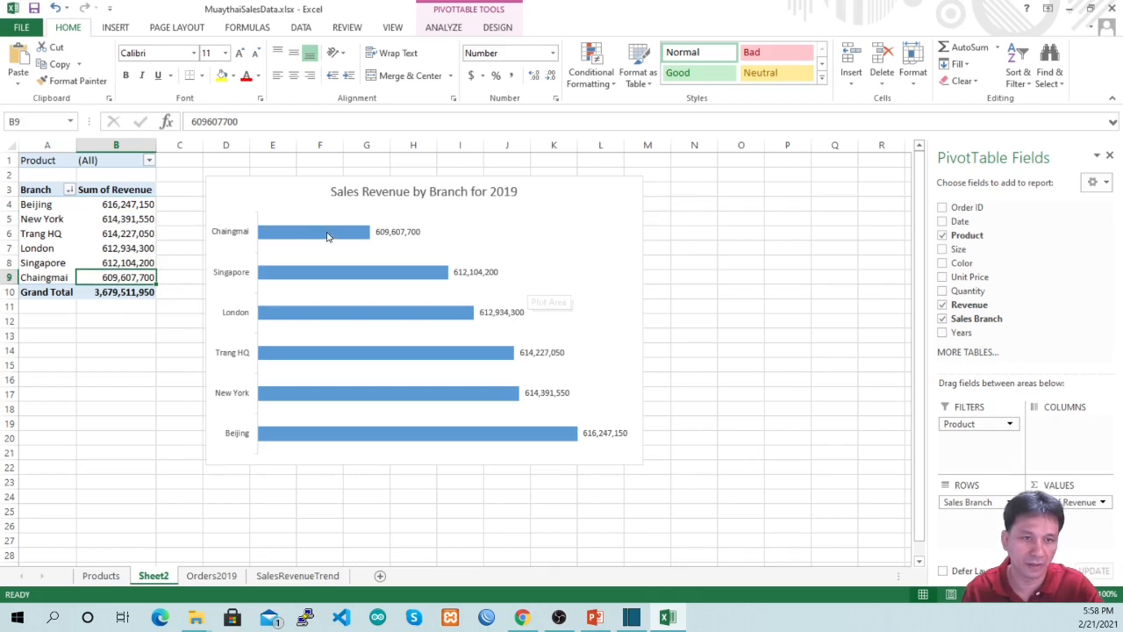
- Set the chart's vertical branch axis to show its categories in reverse order and close the formatting options
click(224, 239)
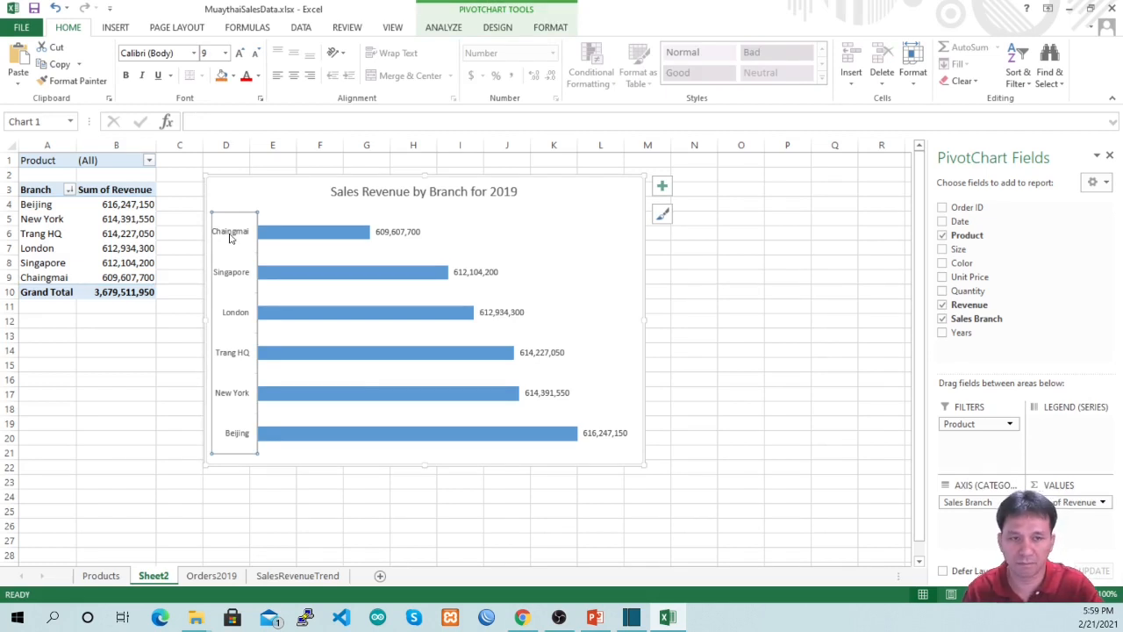
right_click(229, 238)
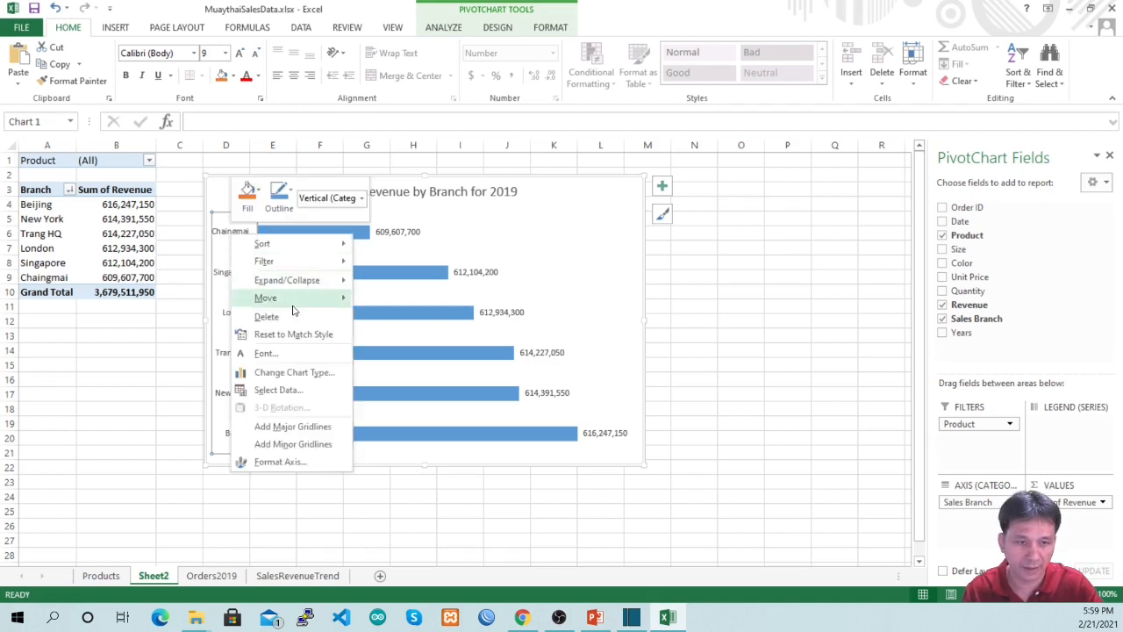
click(259, 464)
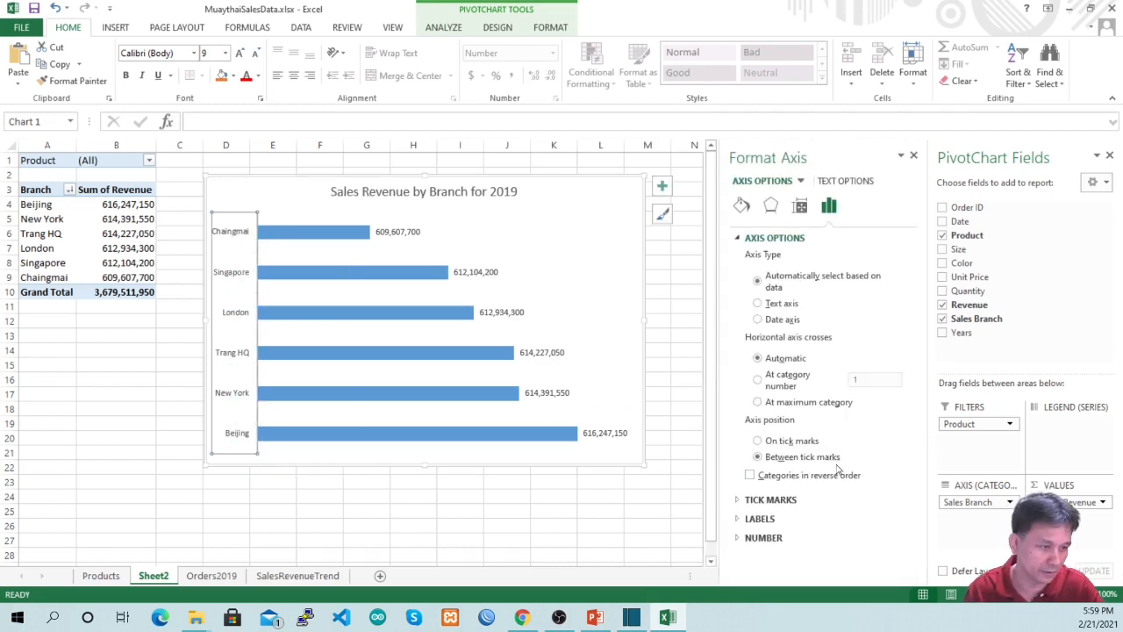
click(750, 477)
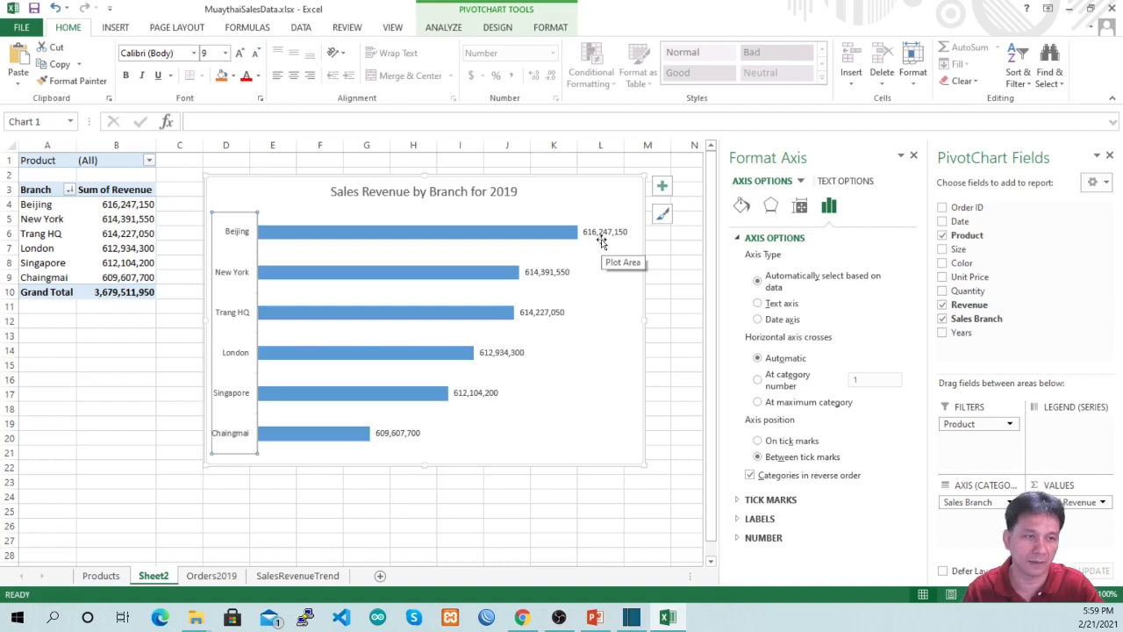
click(602, 201)
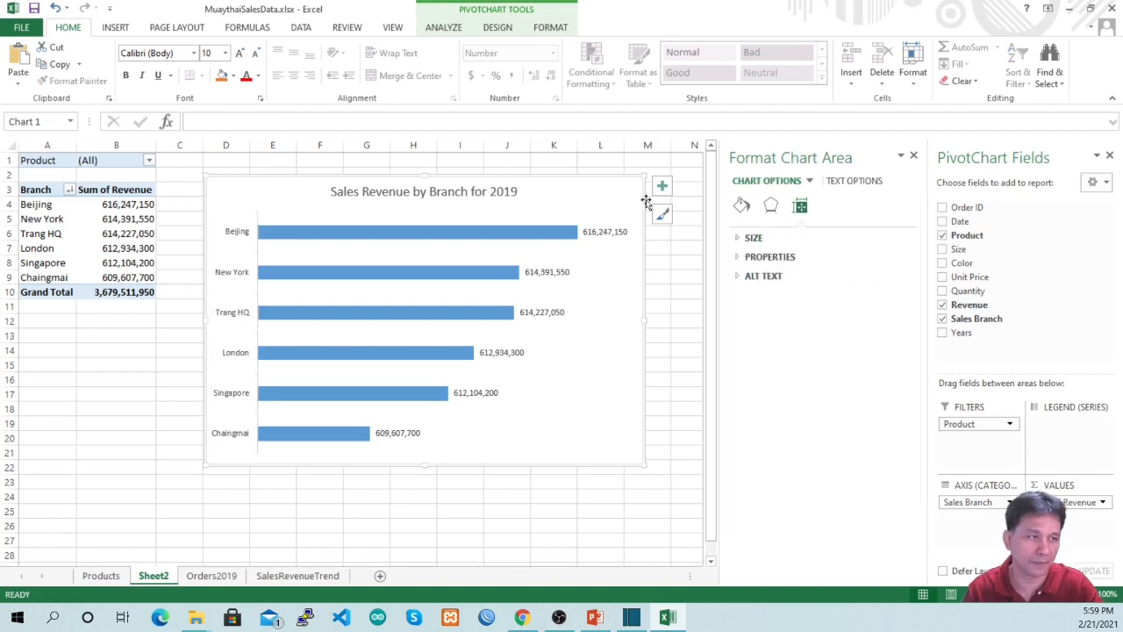
click(913, 156)
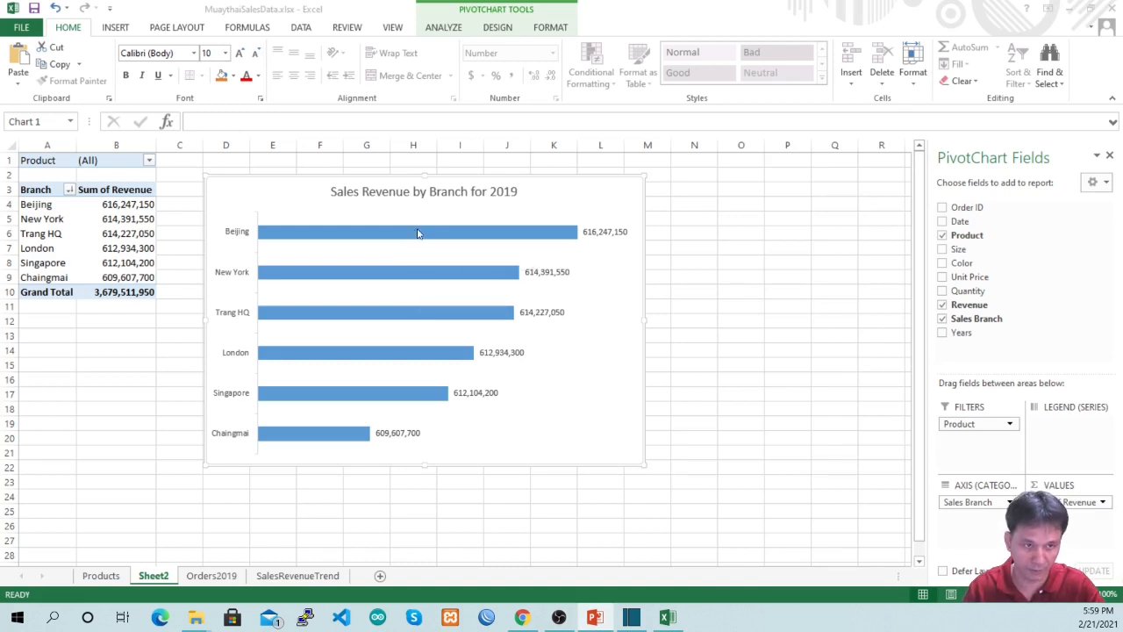
- Thicken the chart's bars by reducing the data series gap width to 68%
mouse_move(417, 242)
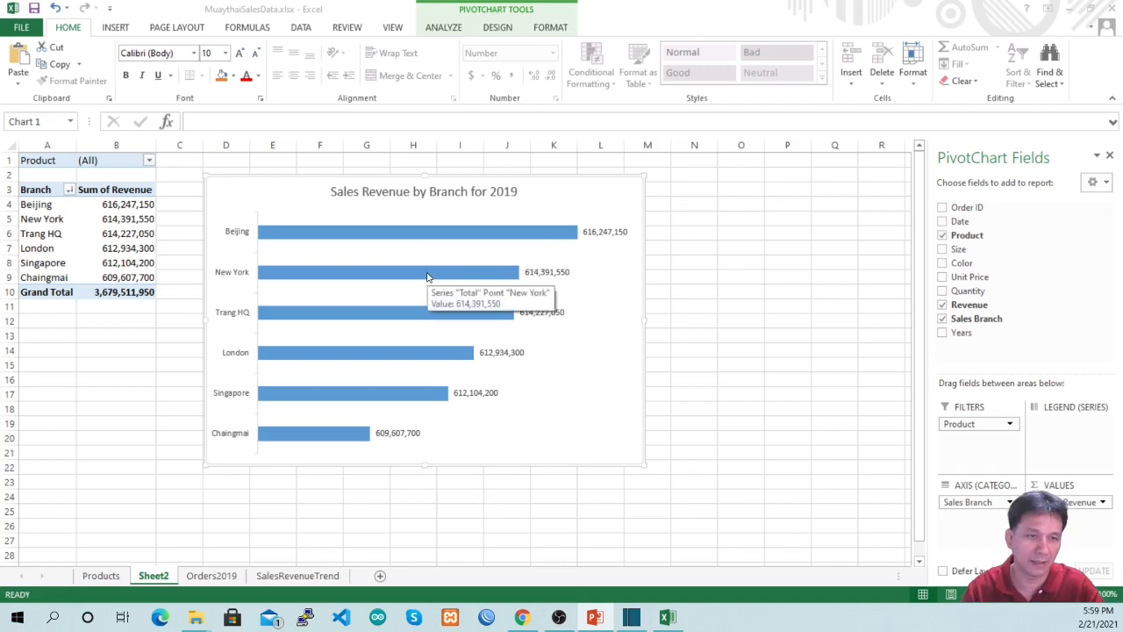
click(429, 235)
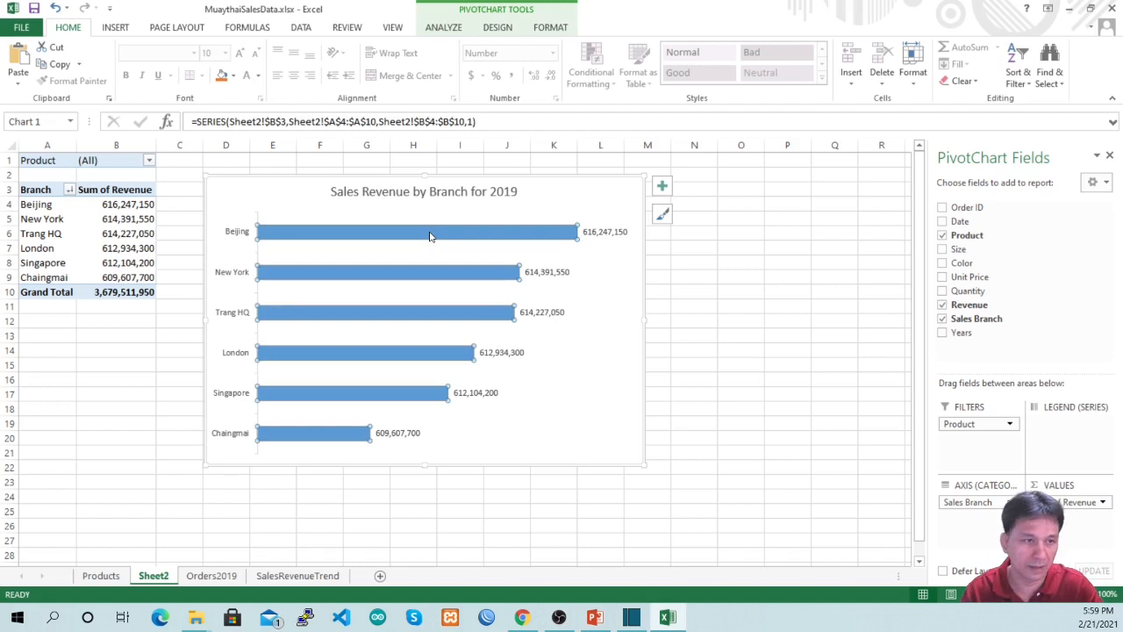
right_click(429, 235)
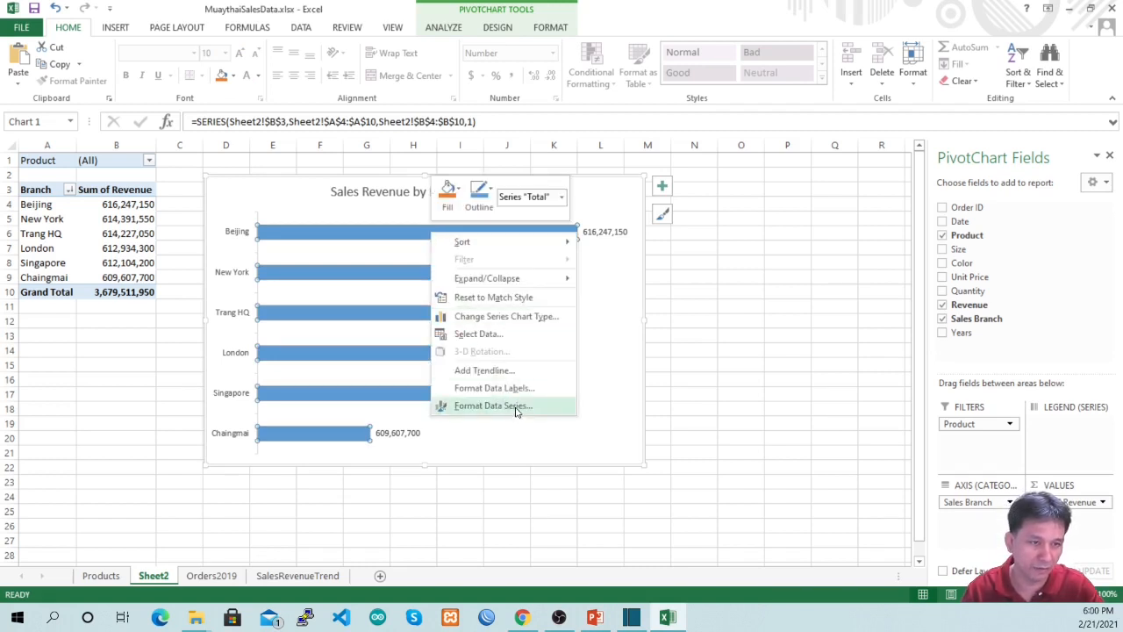
click(517, 409)
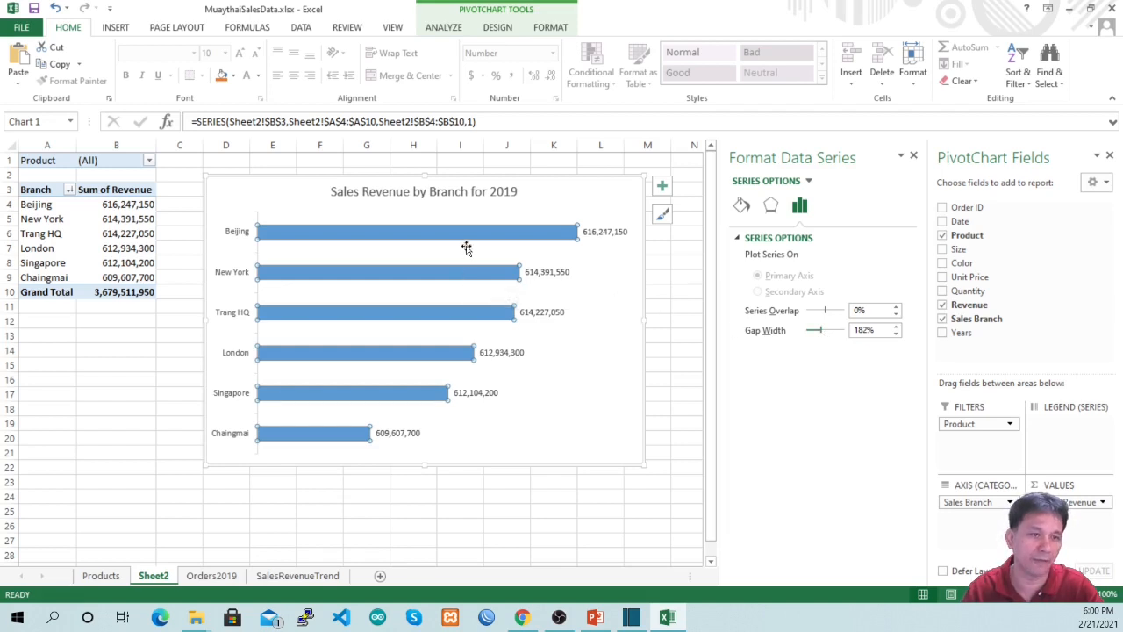
key(ctrl+2)
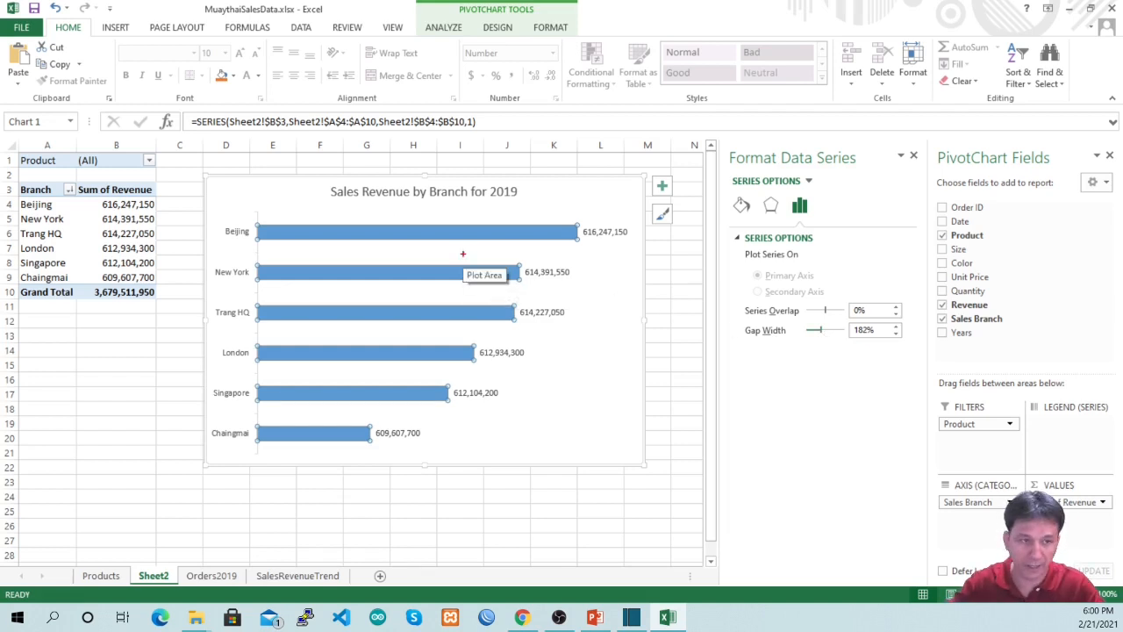
mouse_move(466, 242)
mouse_down()
mouse_move(465, 265)
mouse_move(730, 320)
mouse_move(746, 335)
mouse_up()
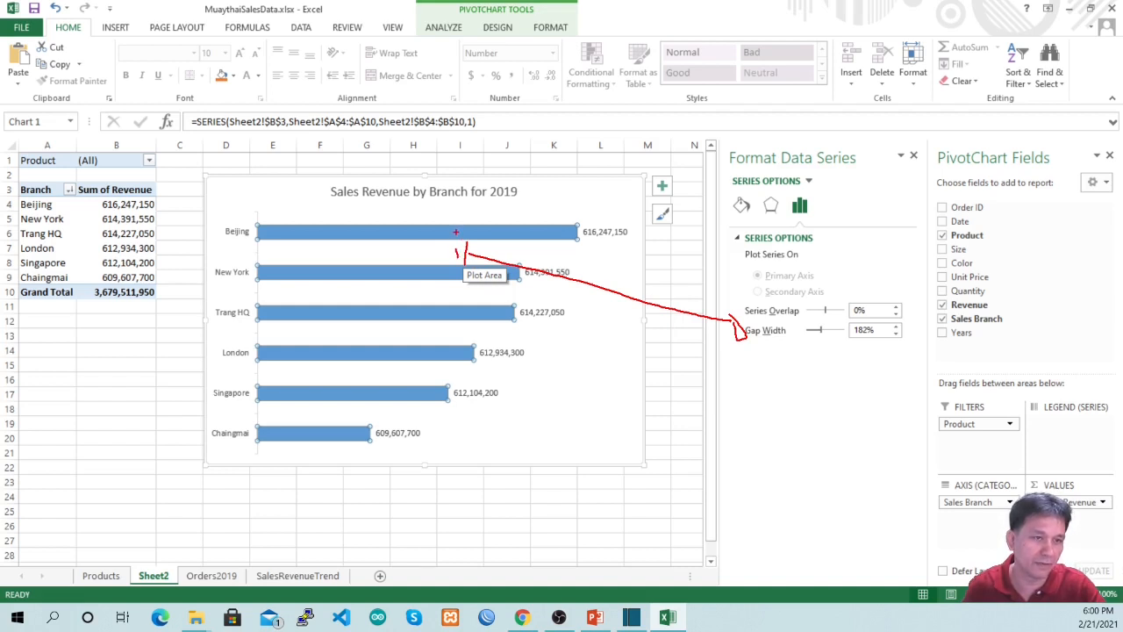
key(Escape)
drag(822, 331, 816, 337)
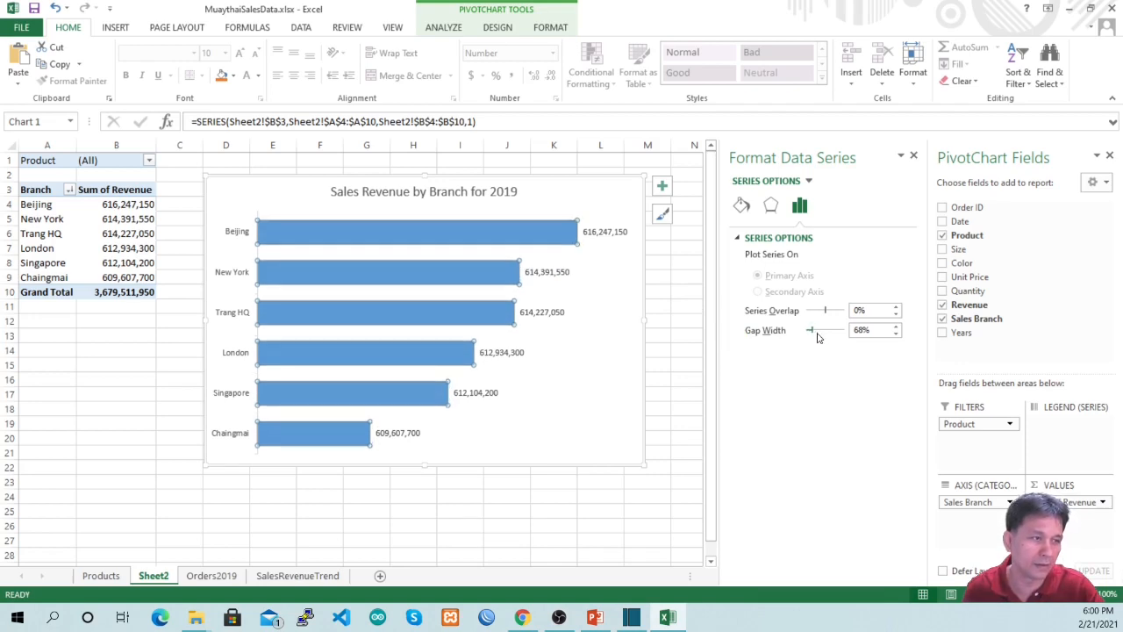
- Switch to PowerPoint and read the Interesting Questions slide about the branches with the lowest and highest revenue
key(alt+Tab)
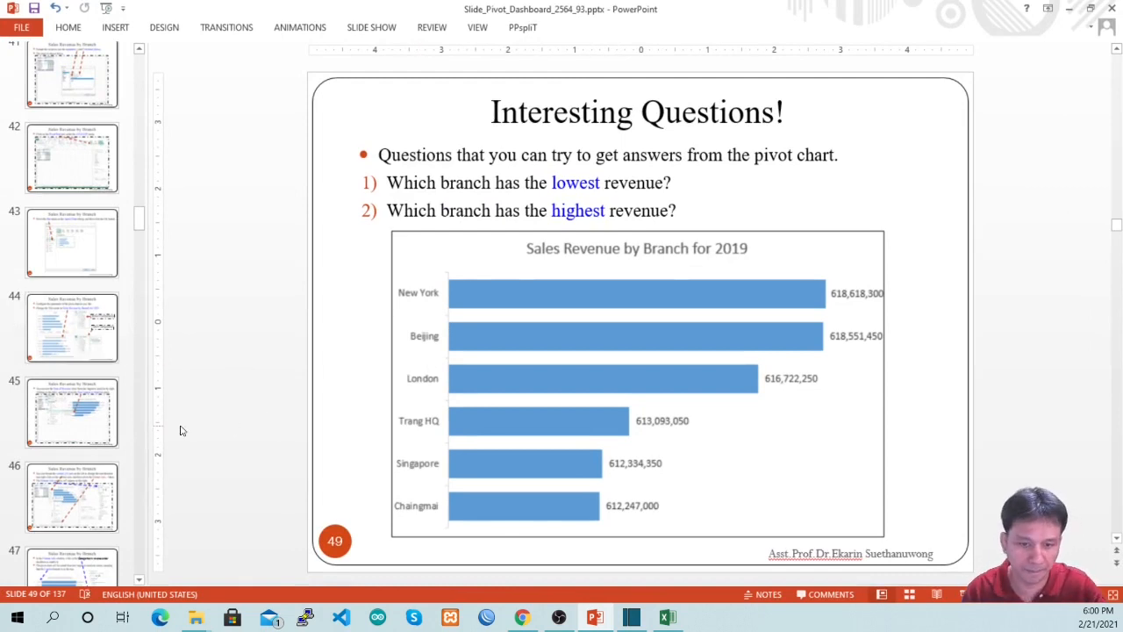
scroll(121, 401, down, 5)
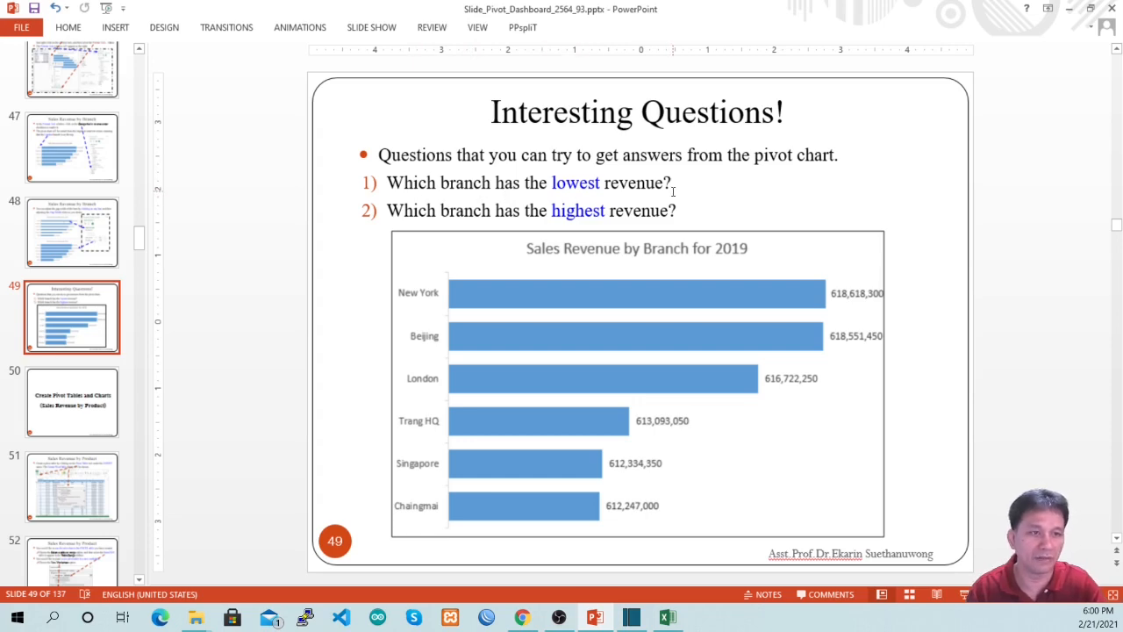
drag(679, 12, 1122, 15)
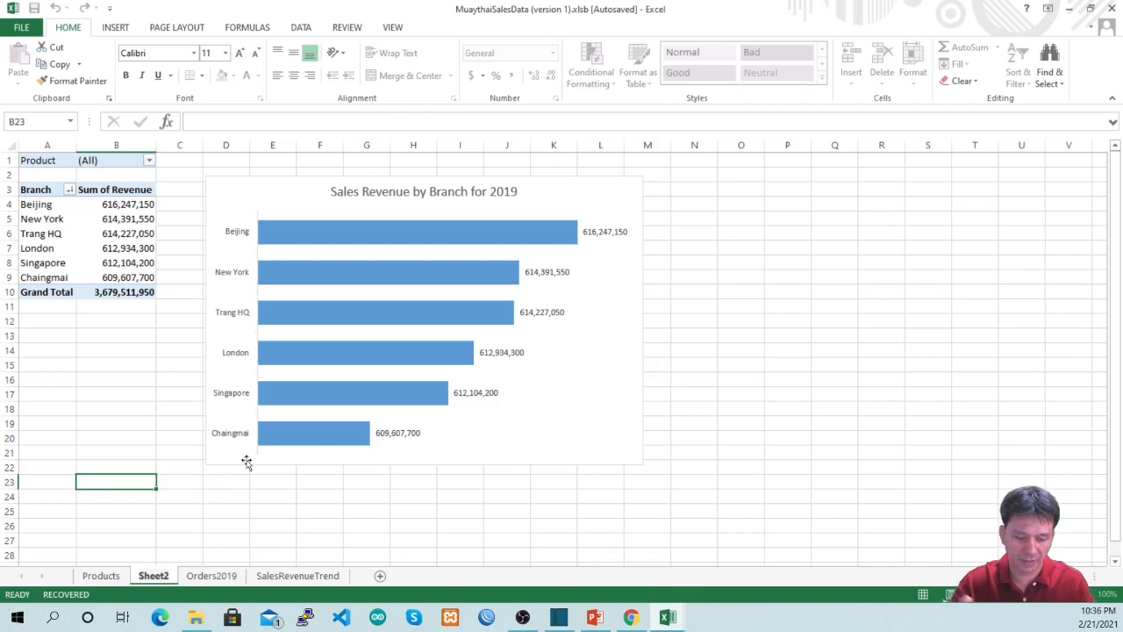
- Rename Sheet2 as SalesRevenueByBranch and move it to the end of the workbook, after SalesRevenueTrend
key(shift+End)
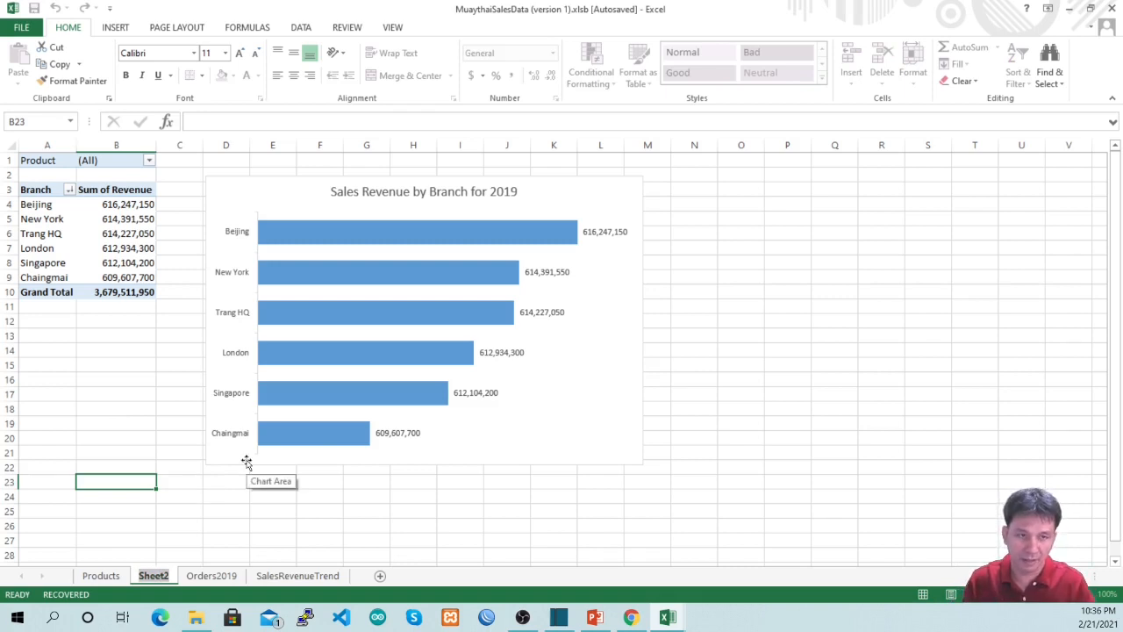
text(SalesRevenueByBranch)
key(Return)
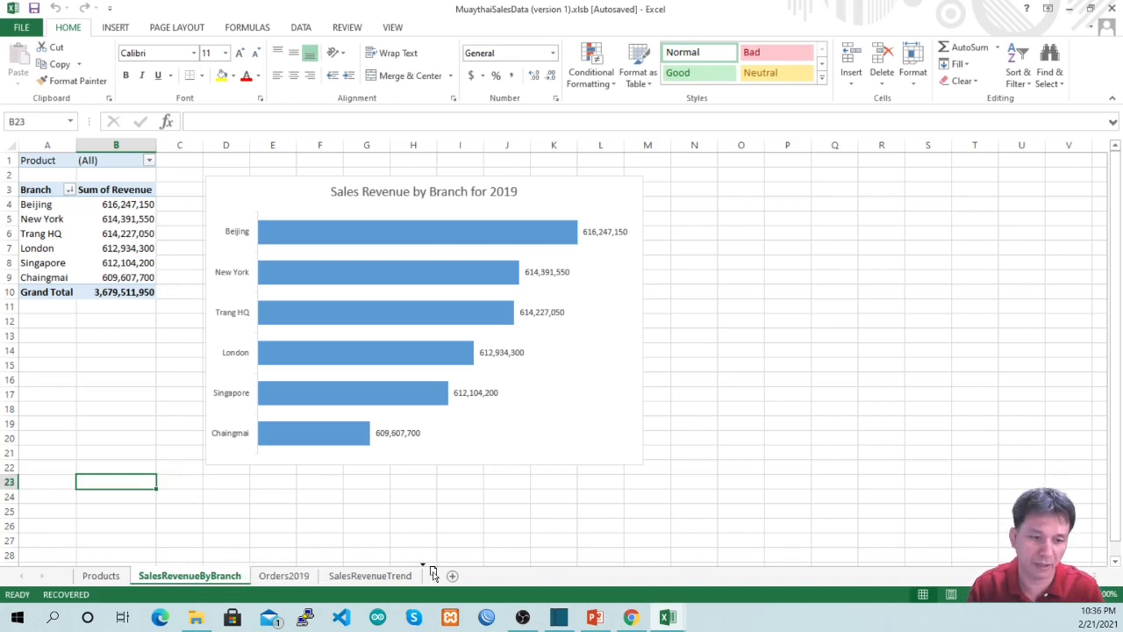
drag(432, 574, 436, 575)
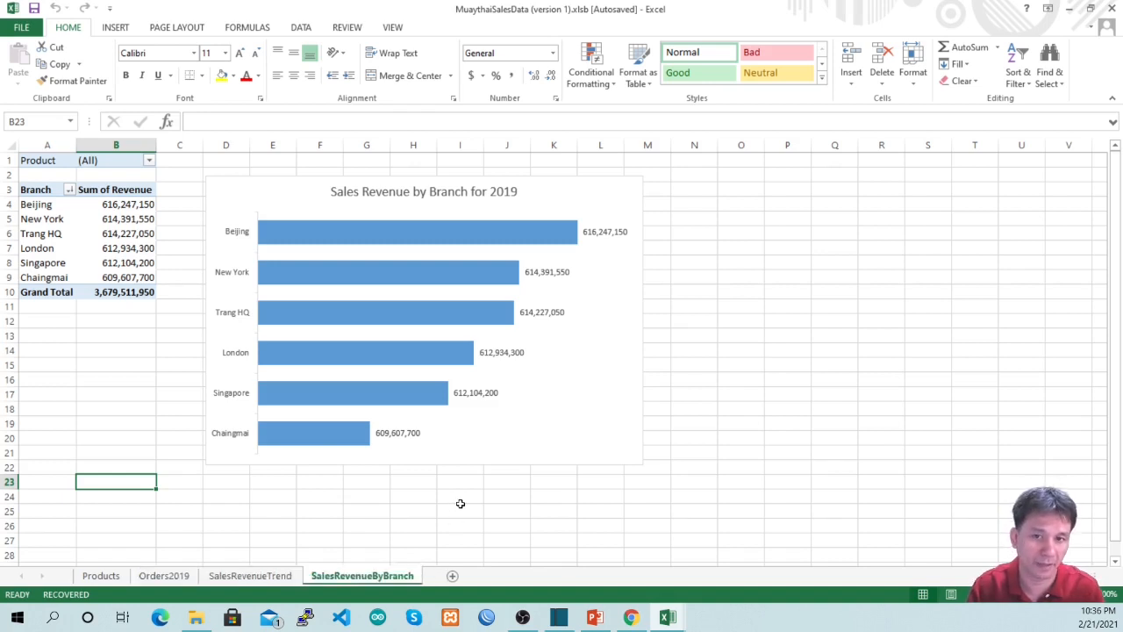
- Switch to PowerPoint and open slide 51 on creating the Sales Revenue by Product PivotTable
key(alt+Tab)
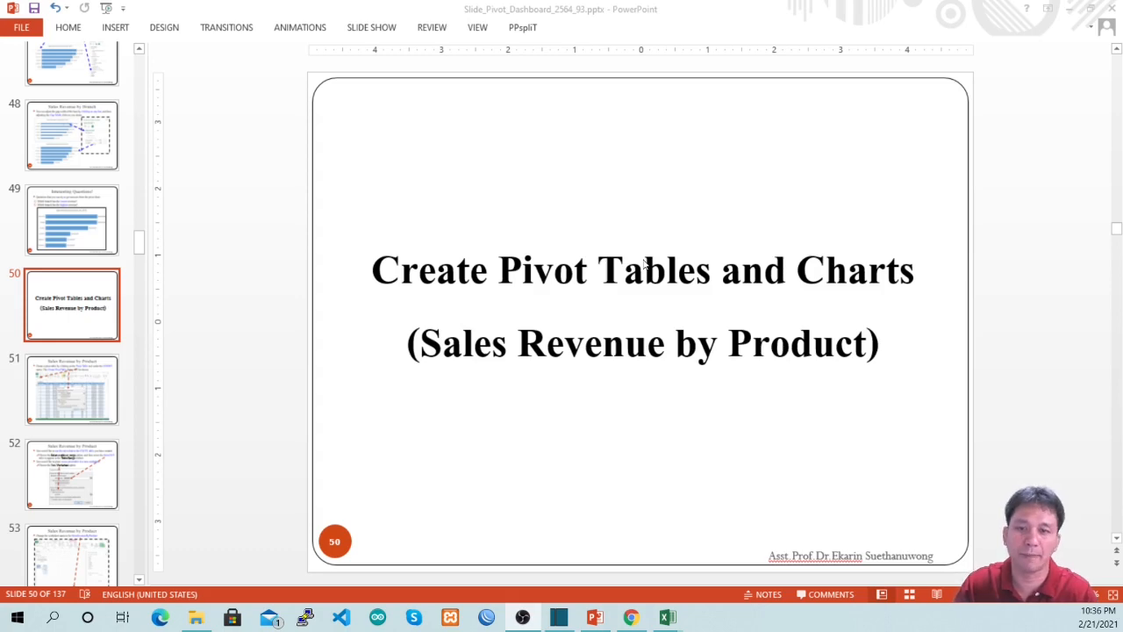
click(86, 384)
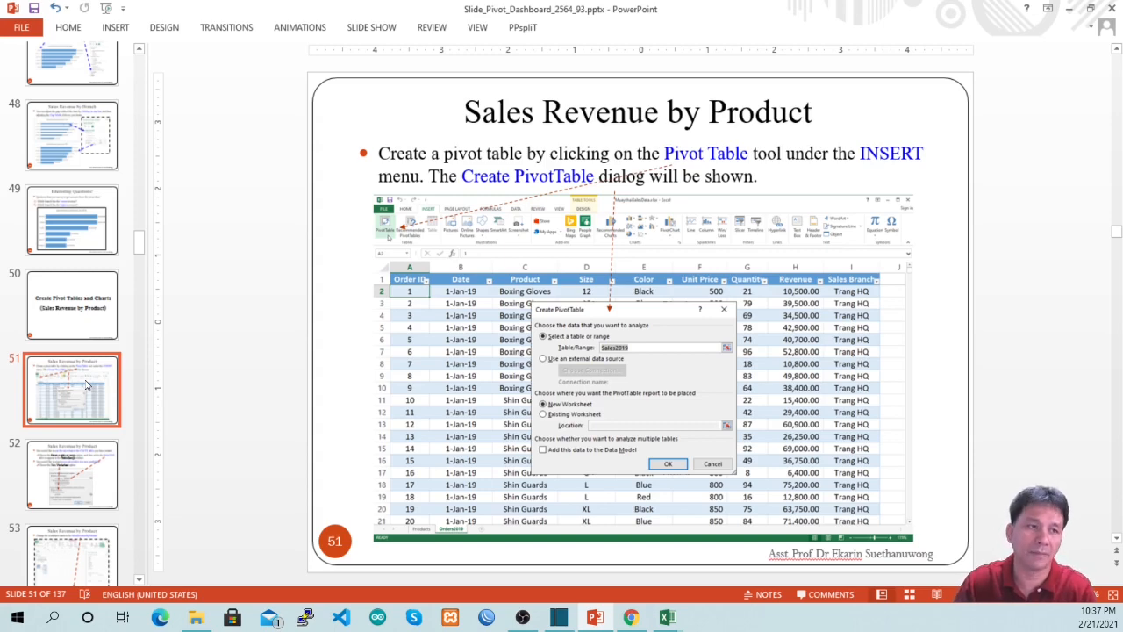
- Switch to Excel, open the Orders2019 sheet and close the Document Recovery pane
click(670, 619)
click(737, 561)
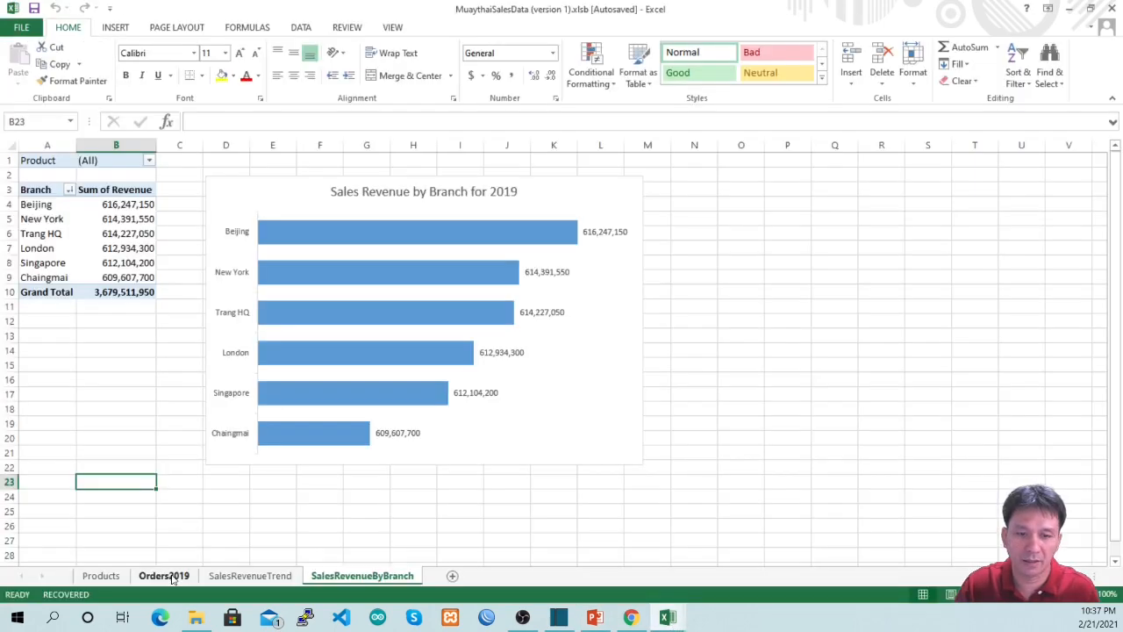
click(163, 575)
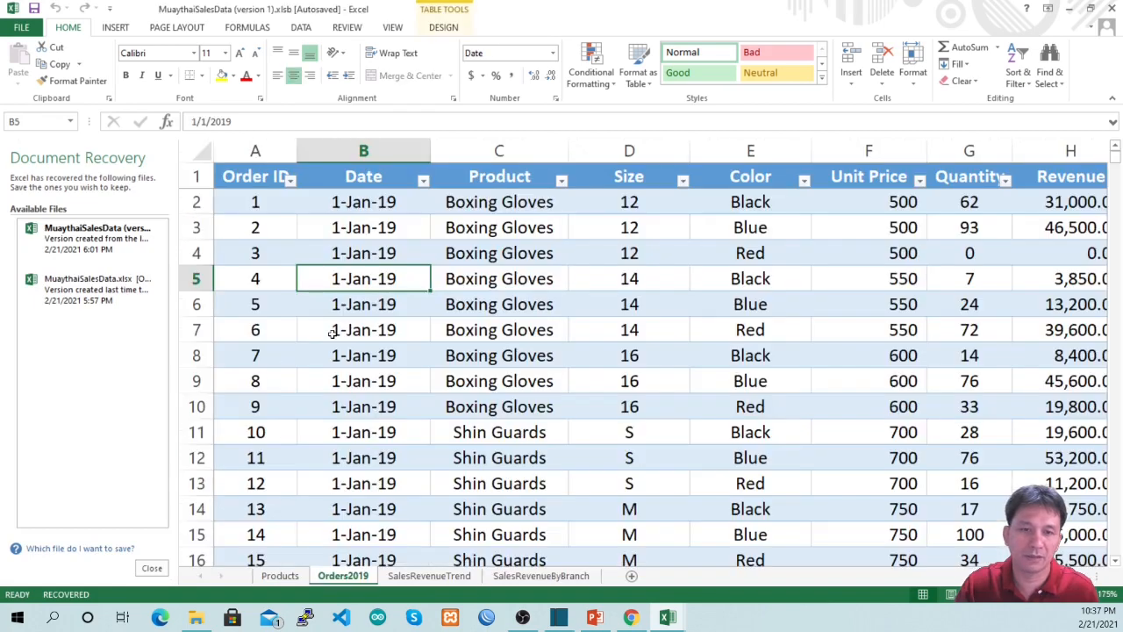
click(153, 569)
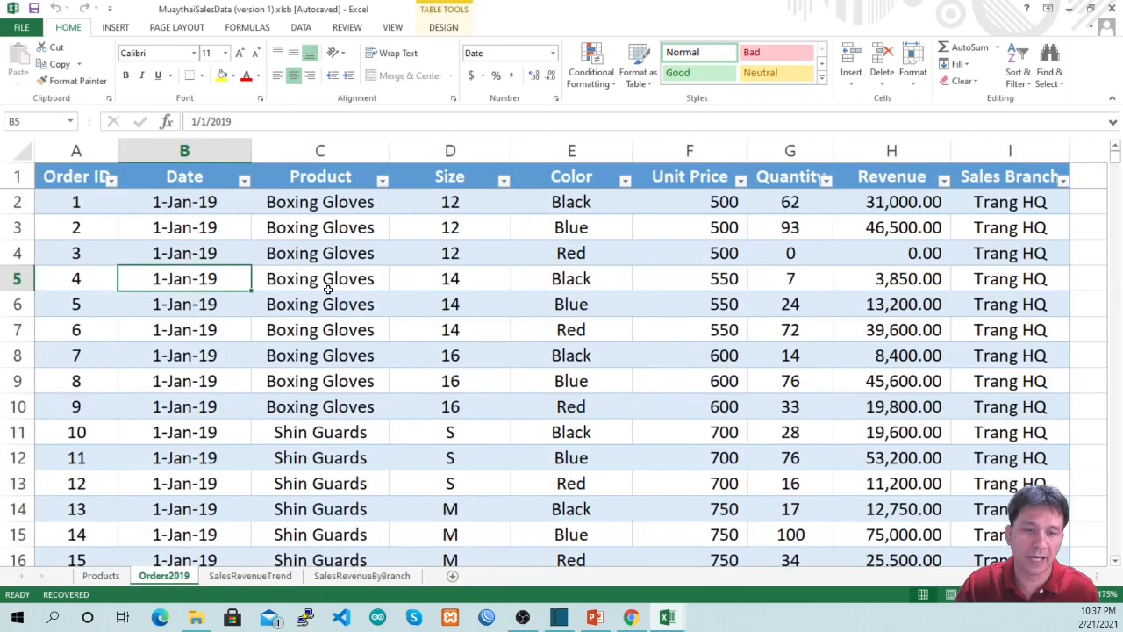
- Create a PivotTable from the Sales2019 table on a new worksheet
click(113, 27)
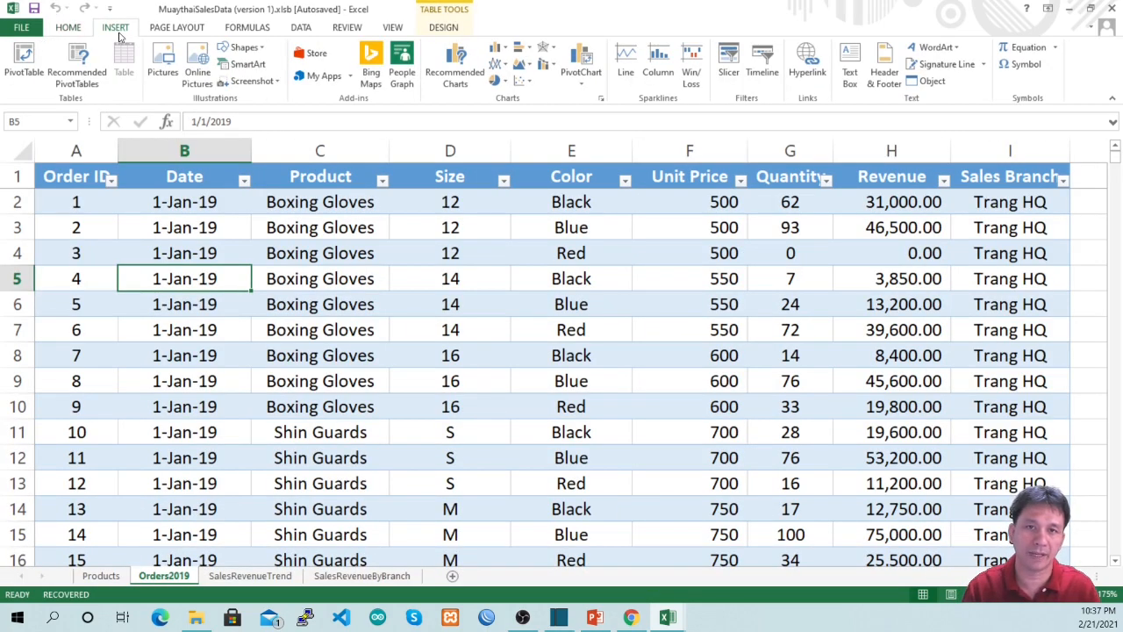
click(25, 72)
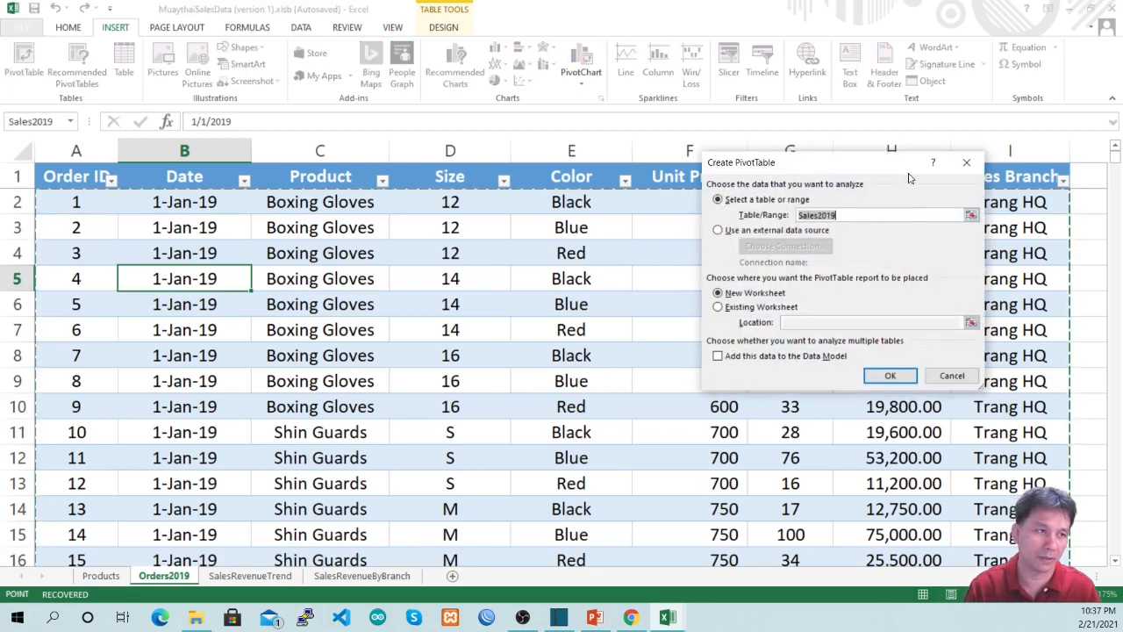
drag(843, 164, 467, 238)
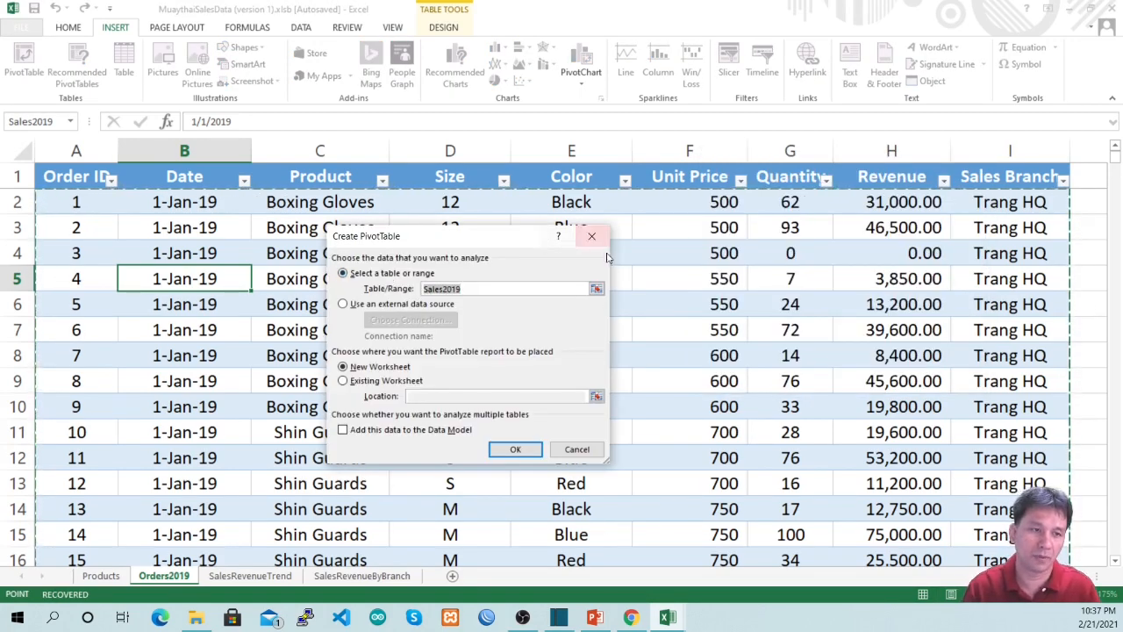
click(497, 289)
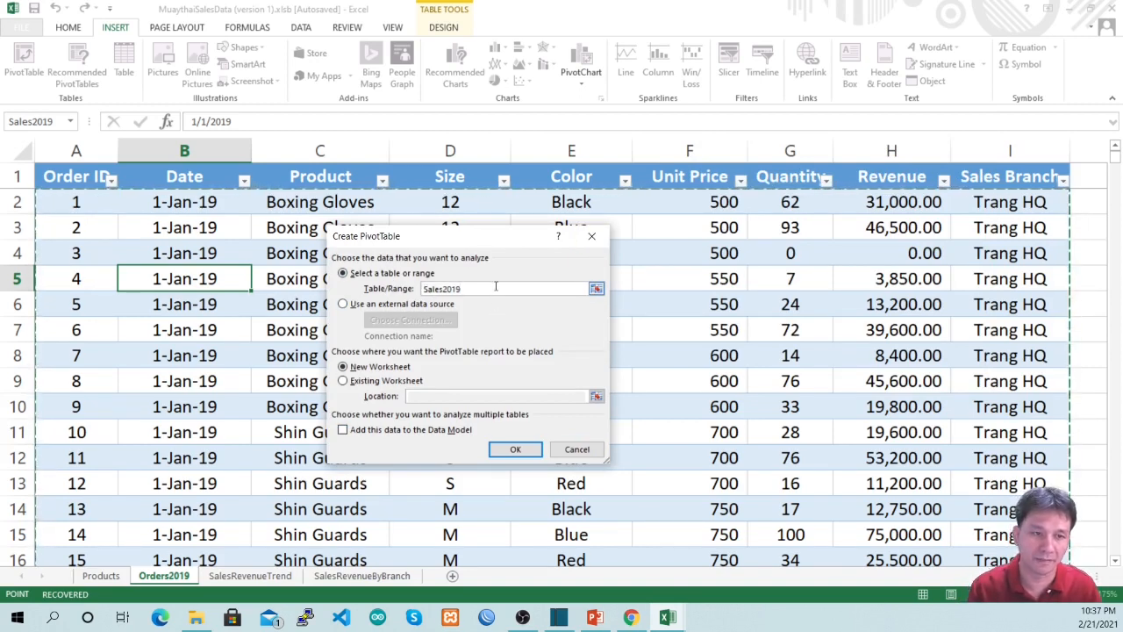
double_click(500, 288)
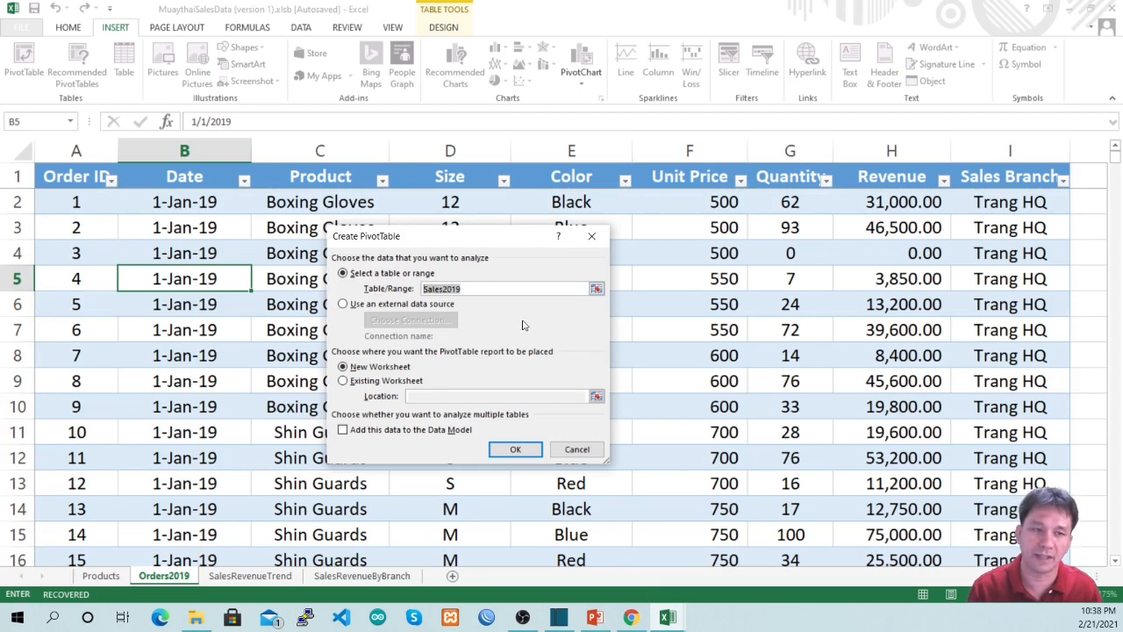
click(525, 453)
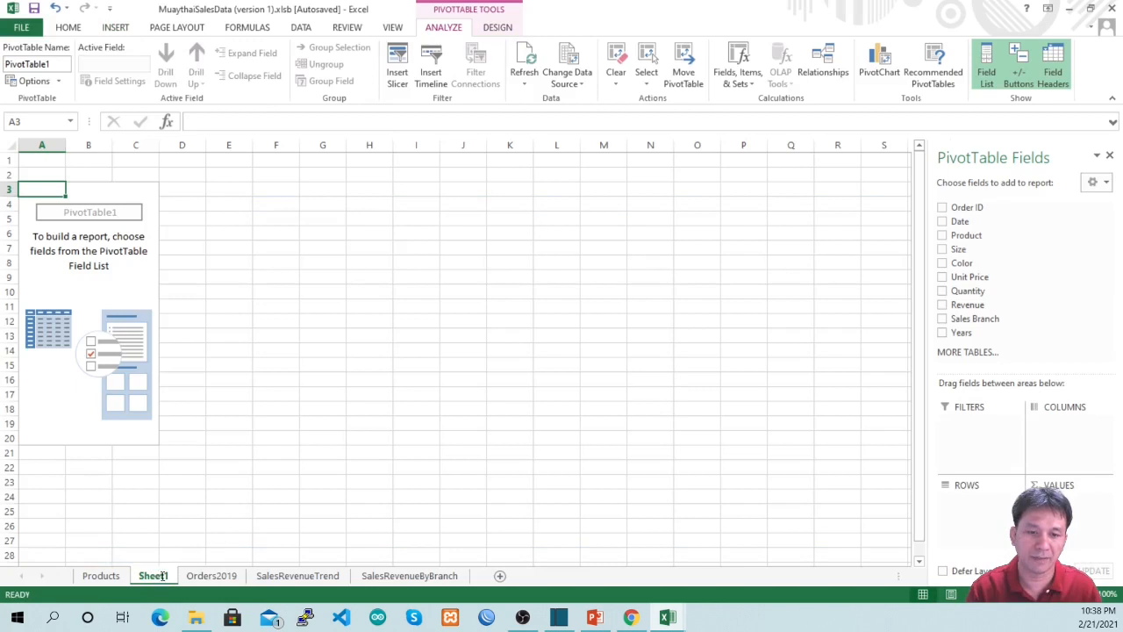
- Rename the new PivotTable sheet as SalesRevenueByProduct
double_click(158, 577)
text(Sa)
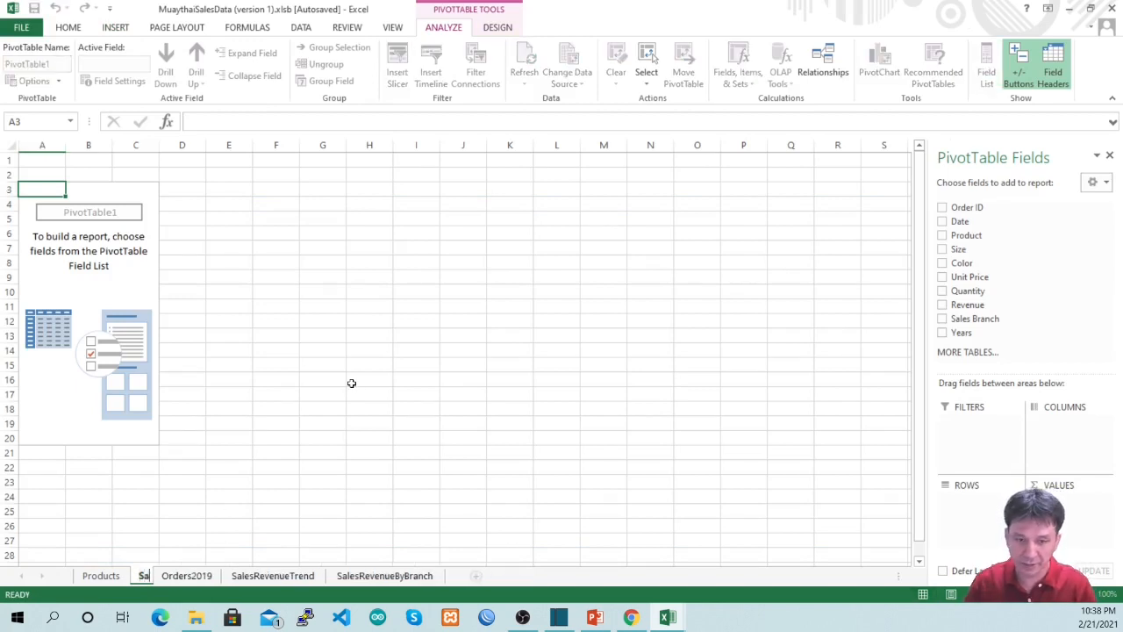
text(lesRevenue)
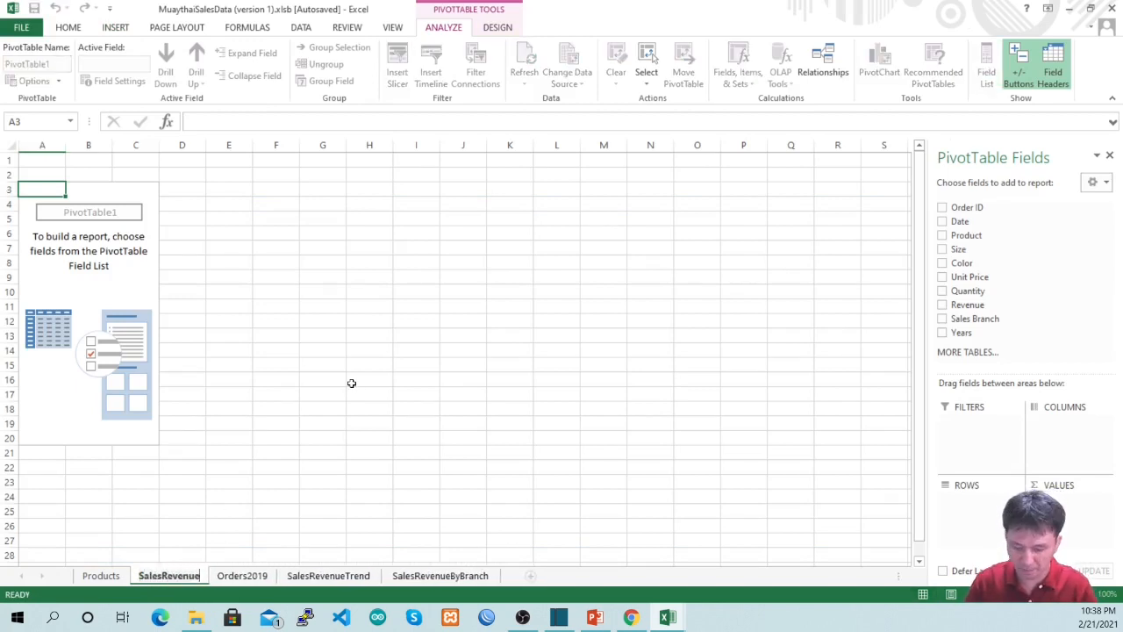
text(ByProduct)
key(Return)
- Switch to PowerPoint and read slide 54 on placing fields in the Sales Revenue by Product PivotTable
key(alt+Tab)
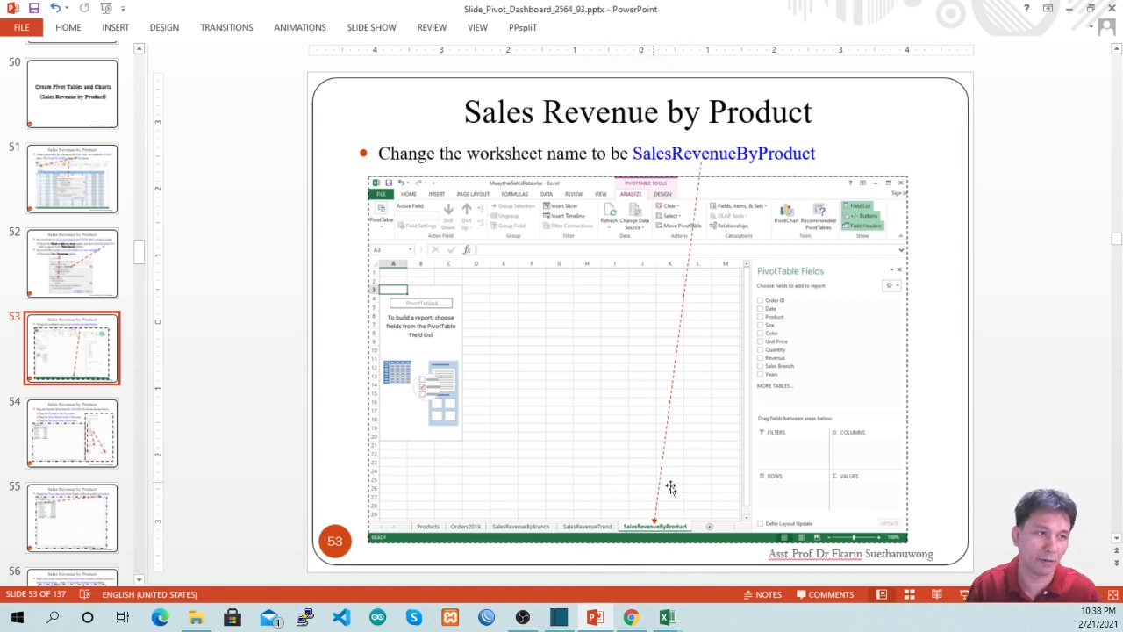
click(93, 448)
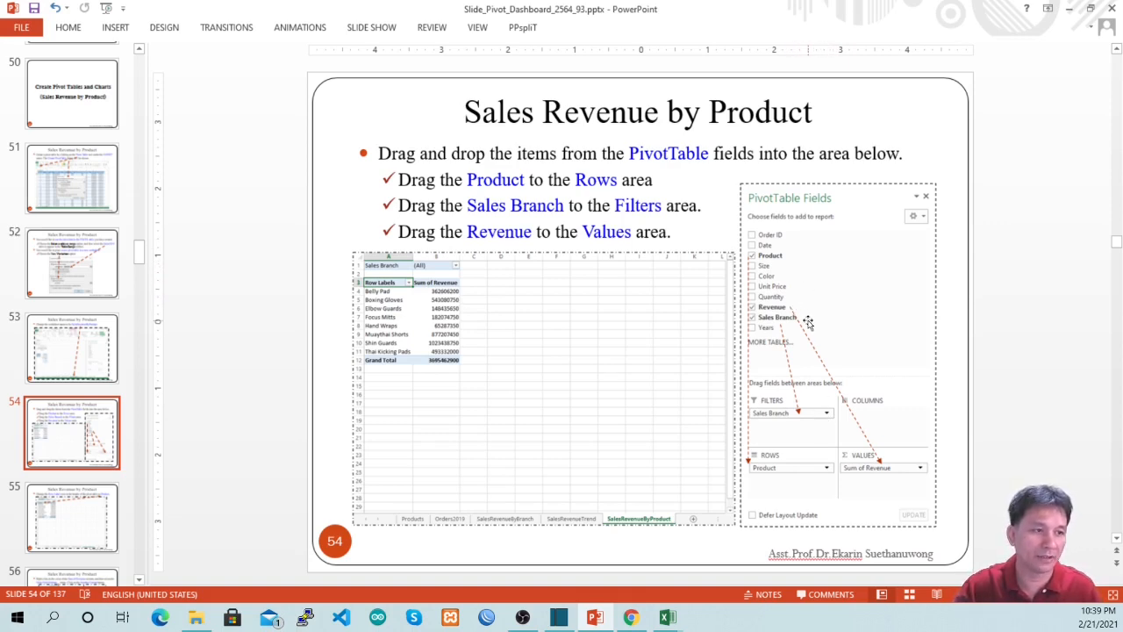
- Switch back to Excel and place Product in Rows, Revenue in Values and Sales Branch in Filters of the PivotTable
key(alt+Tab)
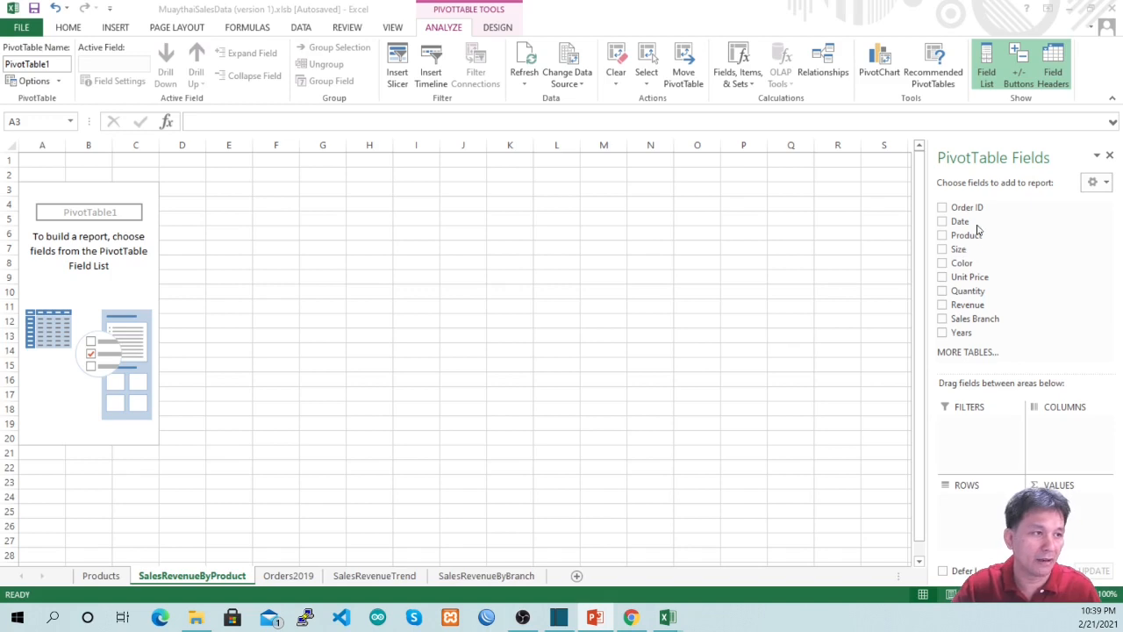
drag(948, 238, 955, 524)
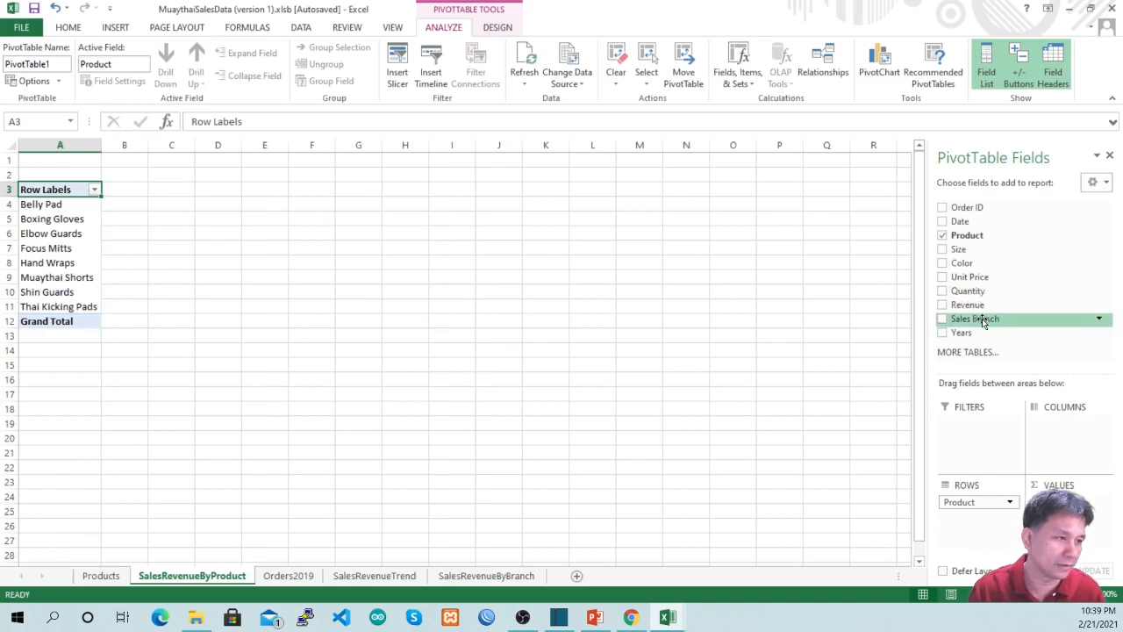
drag(981, 308, 1065, 504)
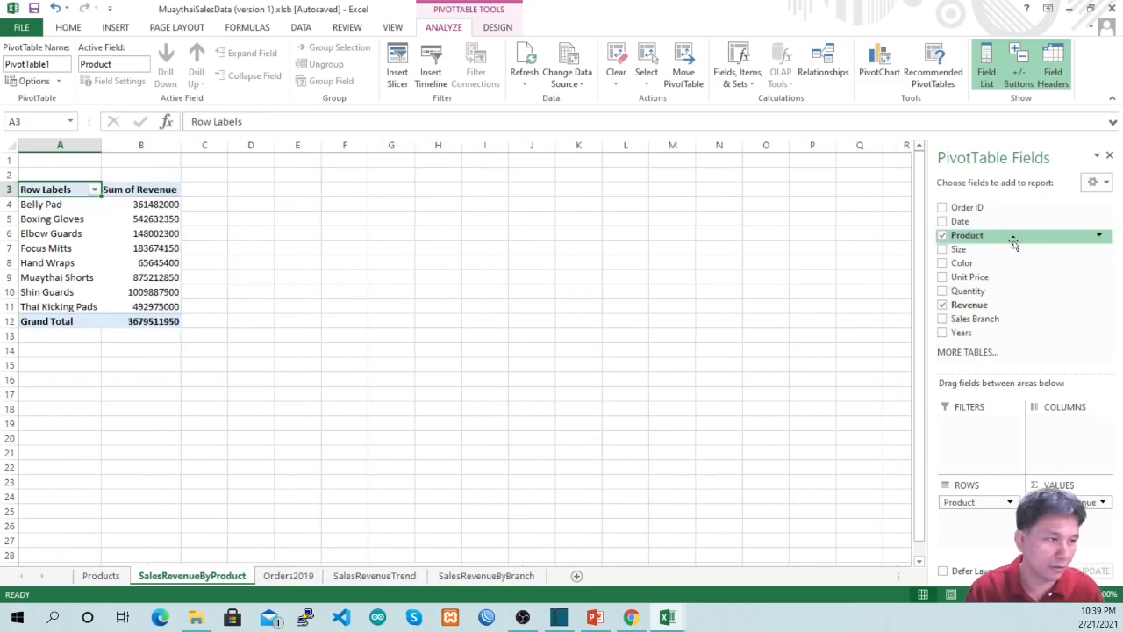
drag(989, 323, 1000, 432)
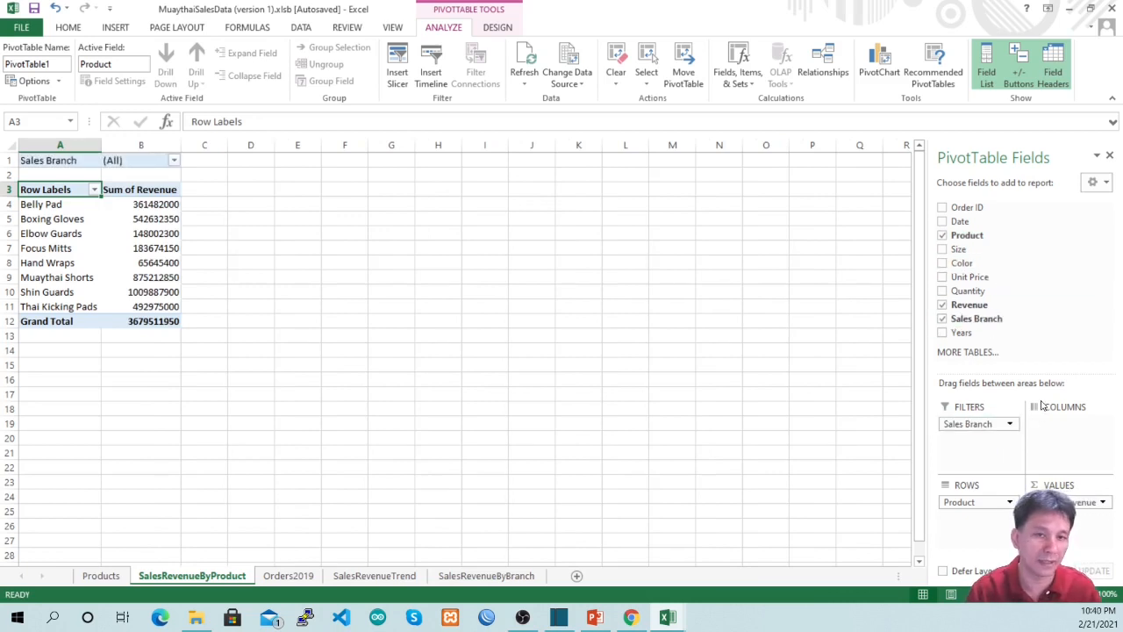
click(174, 161)
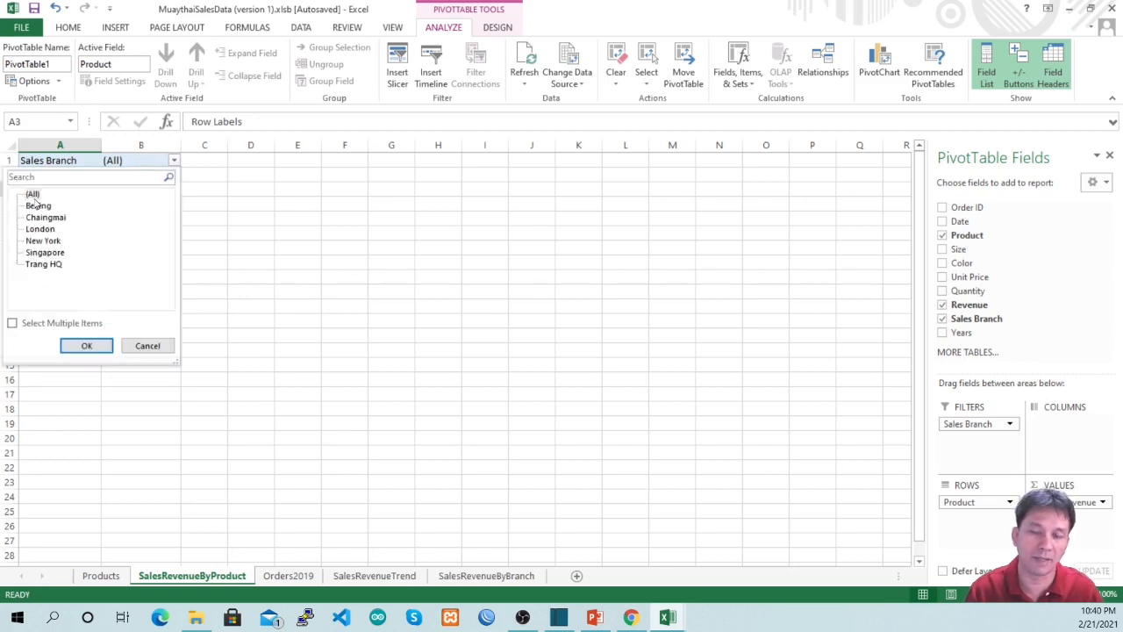
click(147, 346)
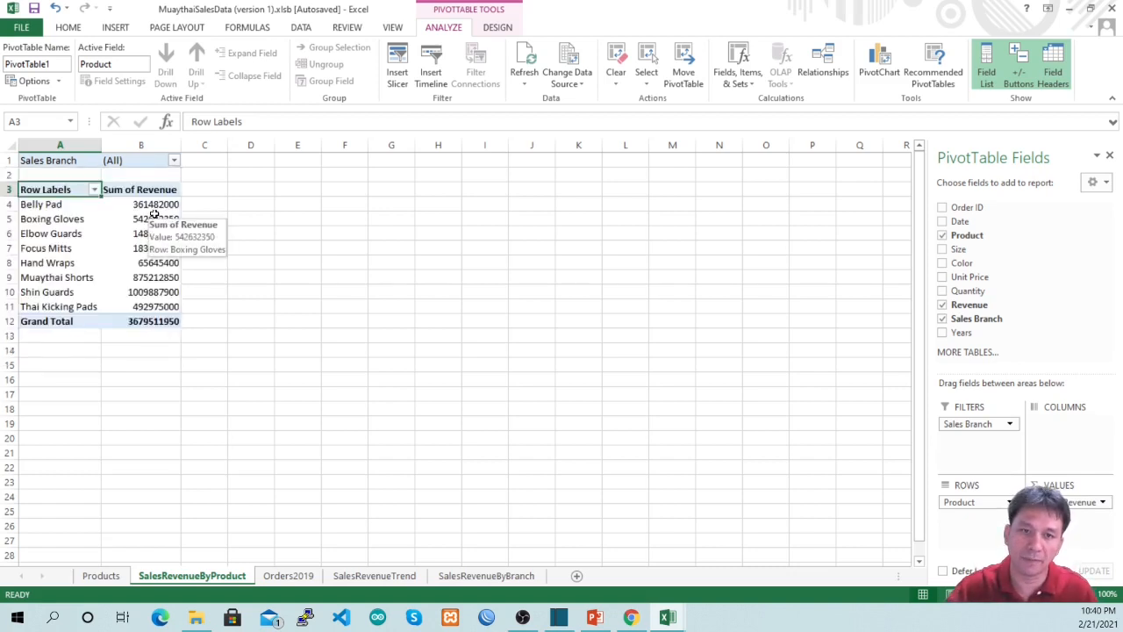
click(174, 161)
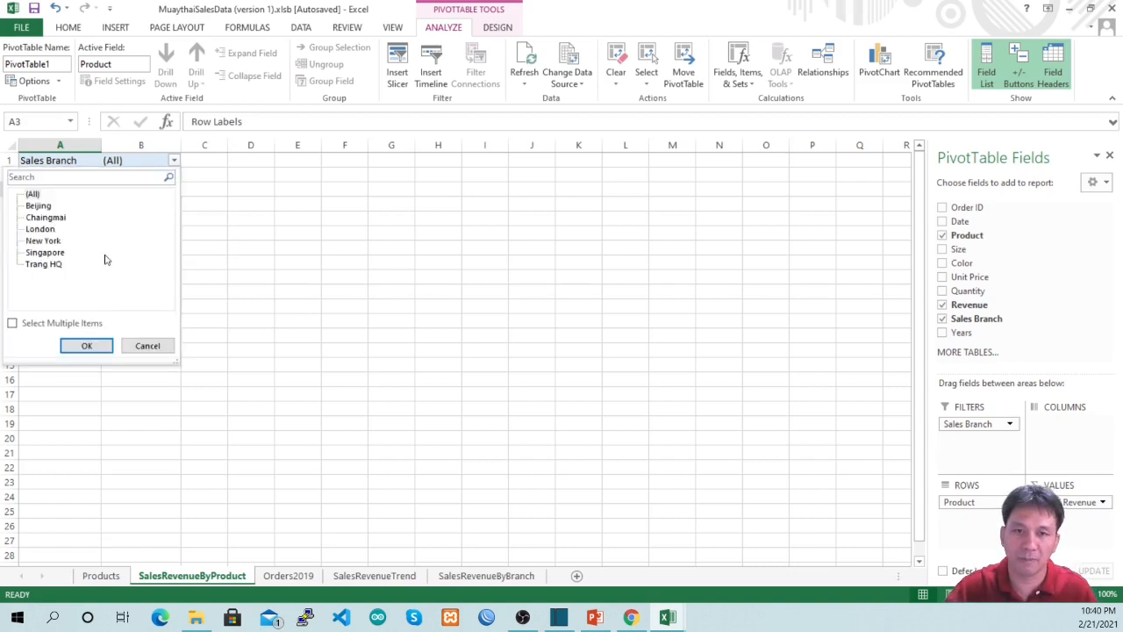
click(146, 345)
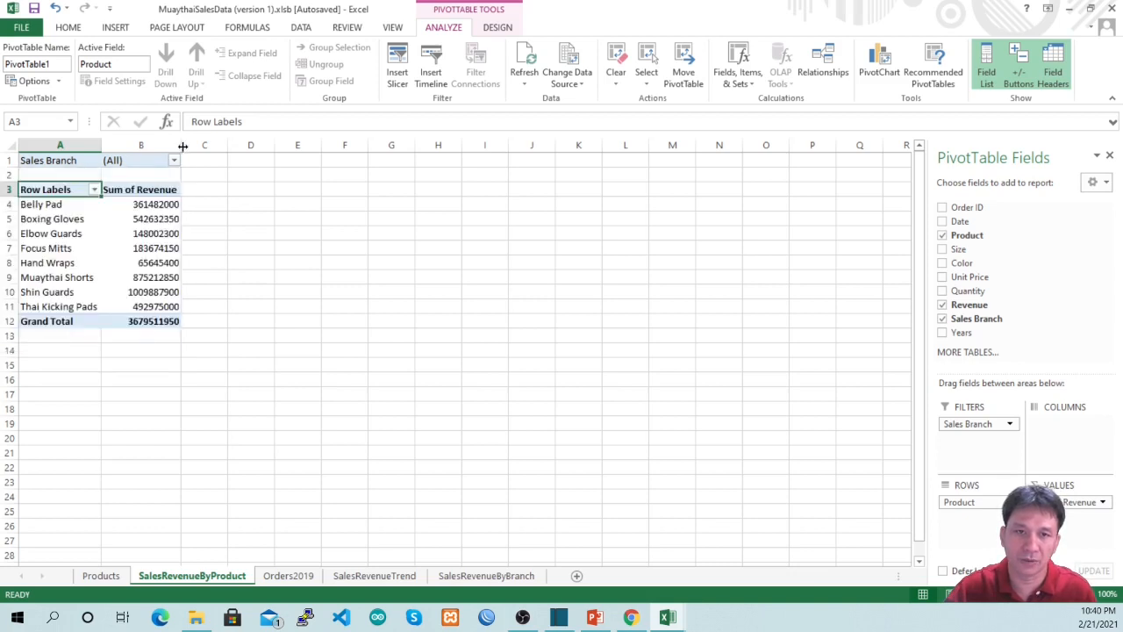
- Filter the PivotTable to the London sales branch and examine its revenue per product
click(175, 162)
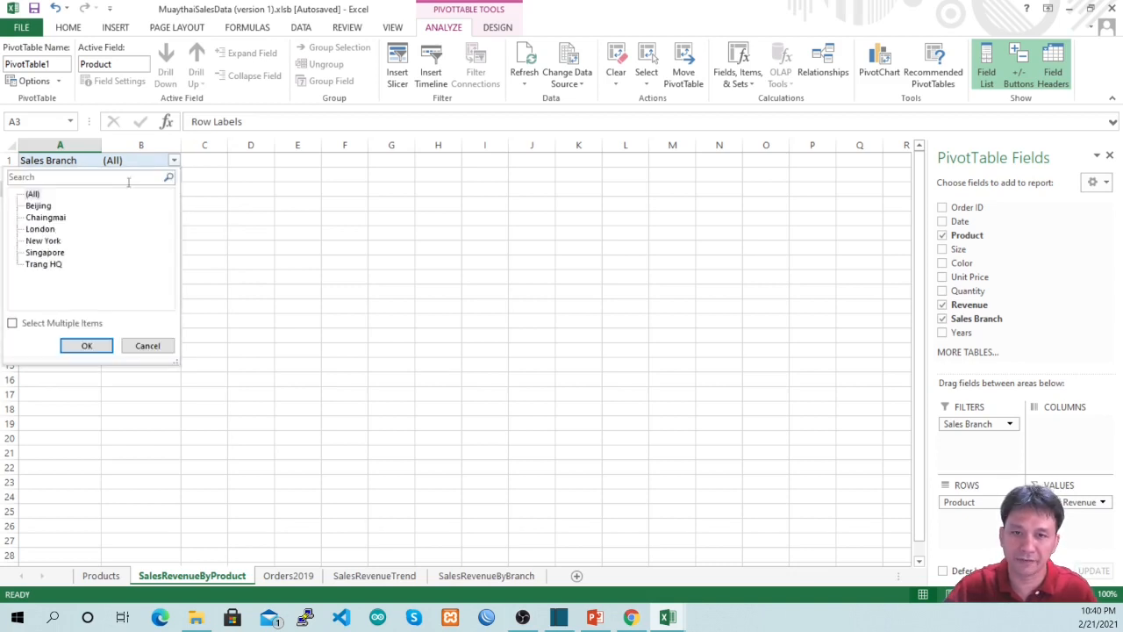
click(53, 229)
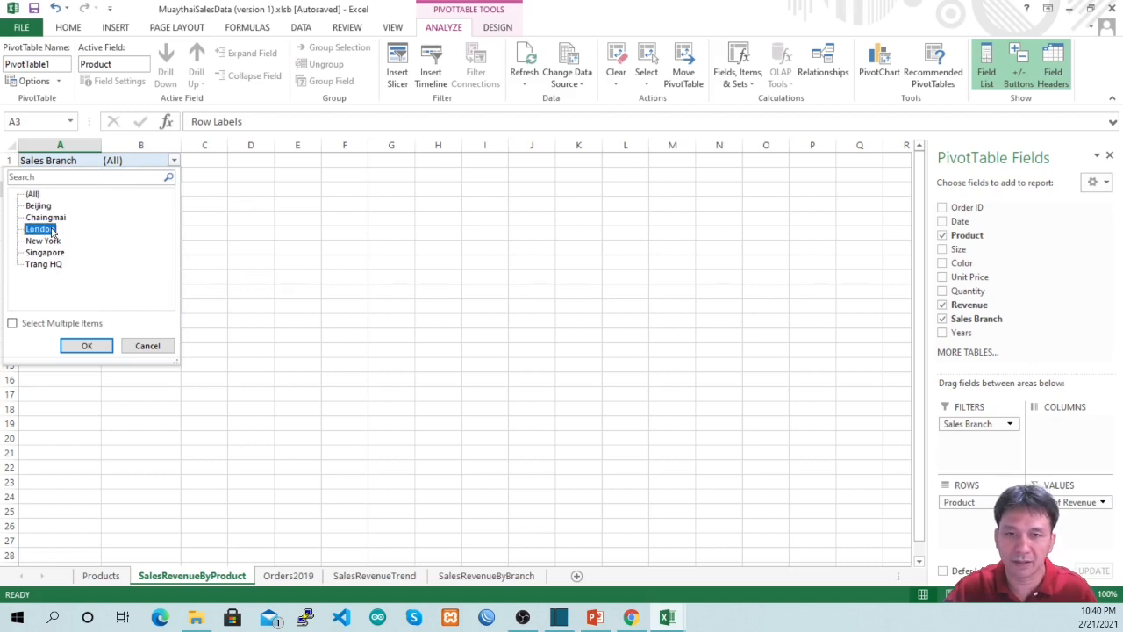
click(87, 346)
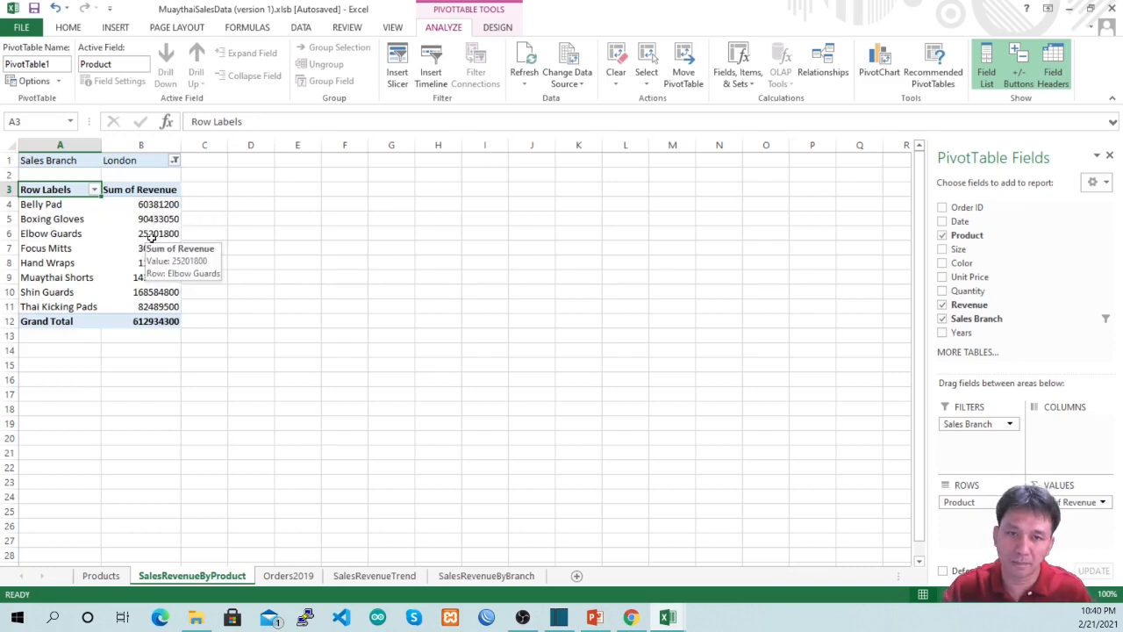
click(151, 235)
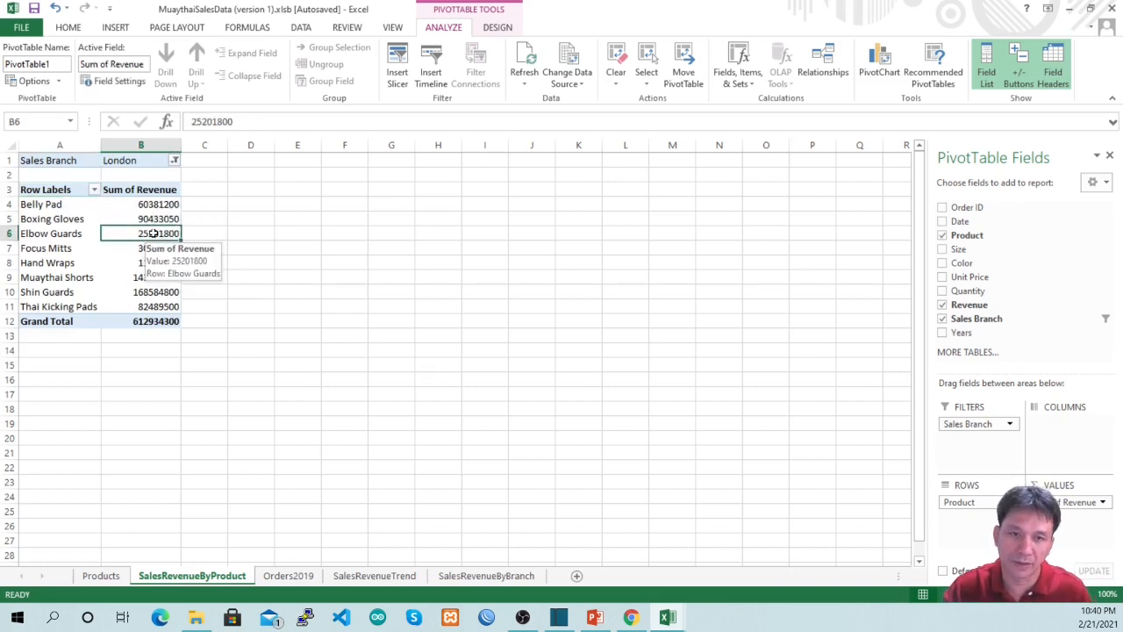
click(162, 219)
click(166, 203)
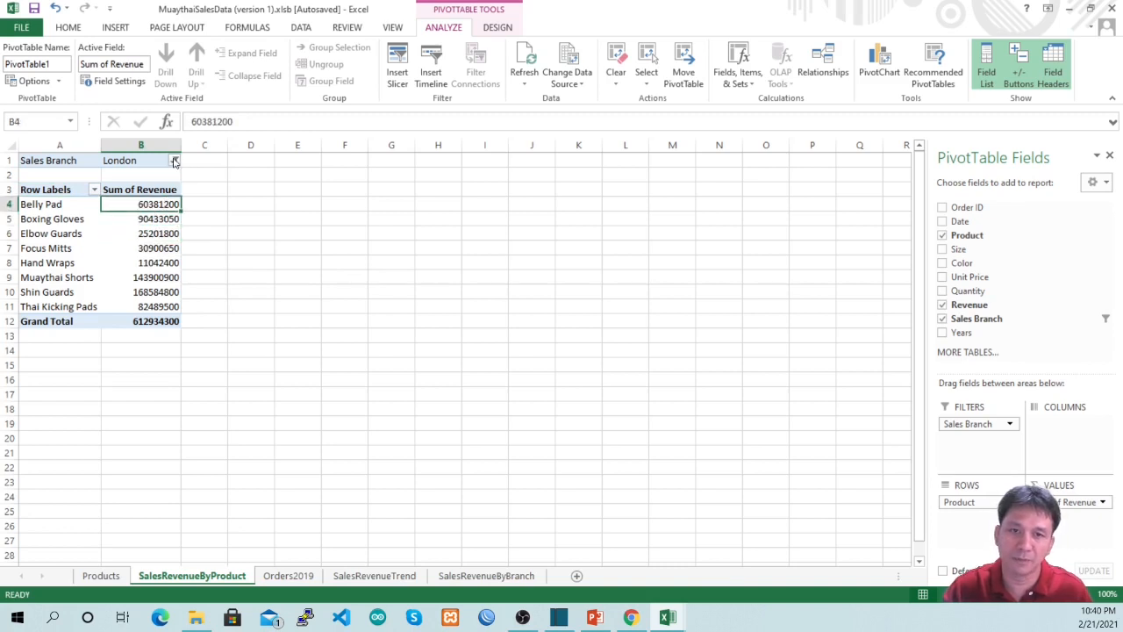
- Reset the Sales Branch filter to (All) and select cell D4 outside the PivotTable
click(175, 160)
click(35, 194)
click(86, 345)
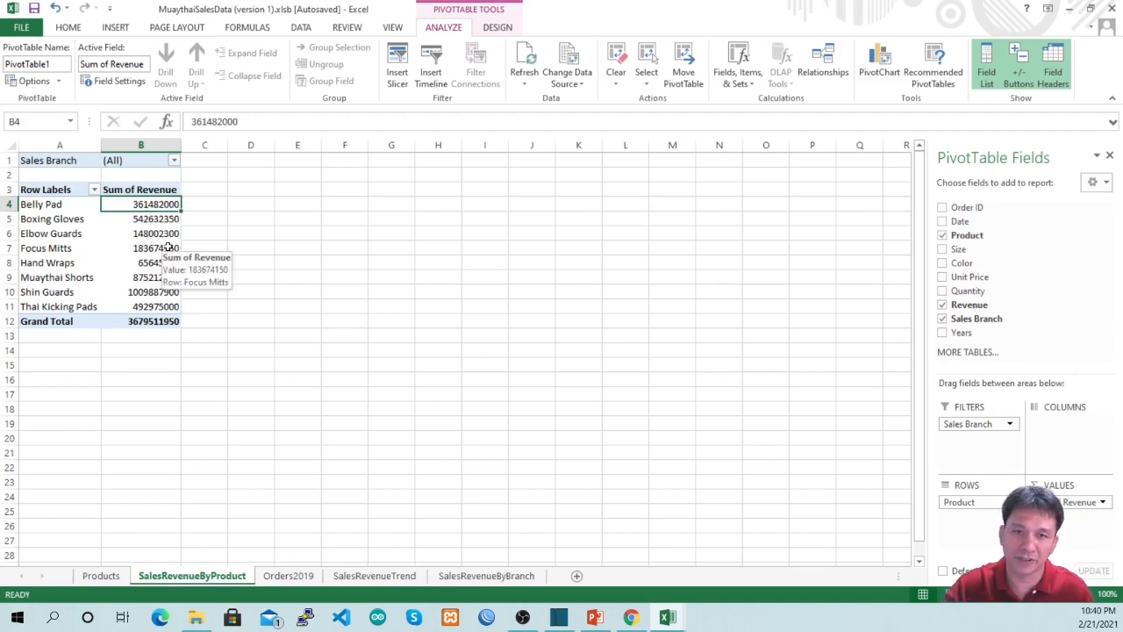
key(Right)
key(Right)
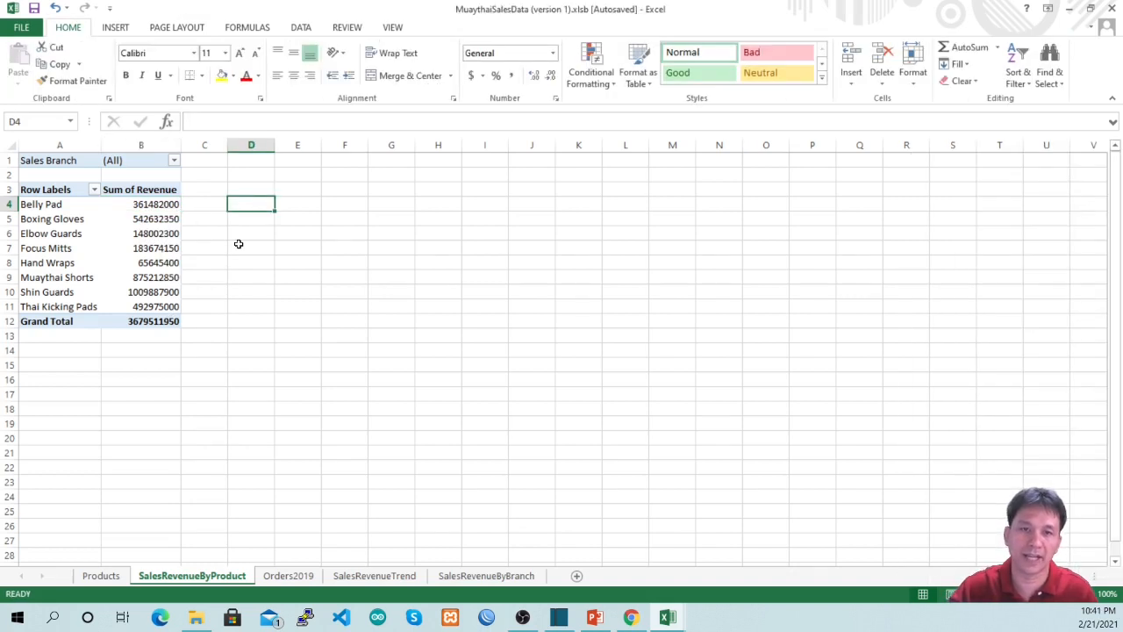
- Rename the PivotTable's Row Labels header in A3 as Product
double_click(70, 189)
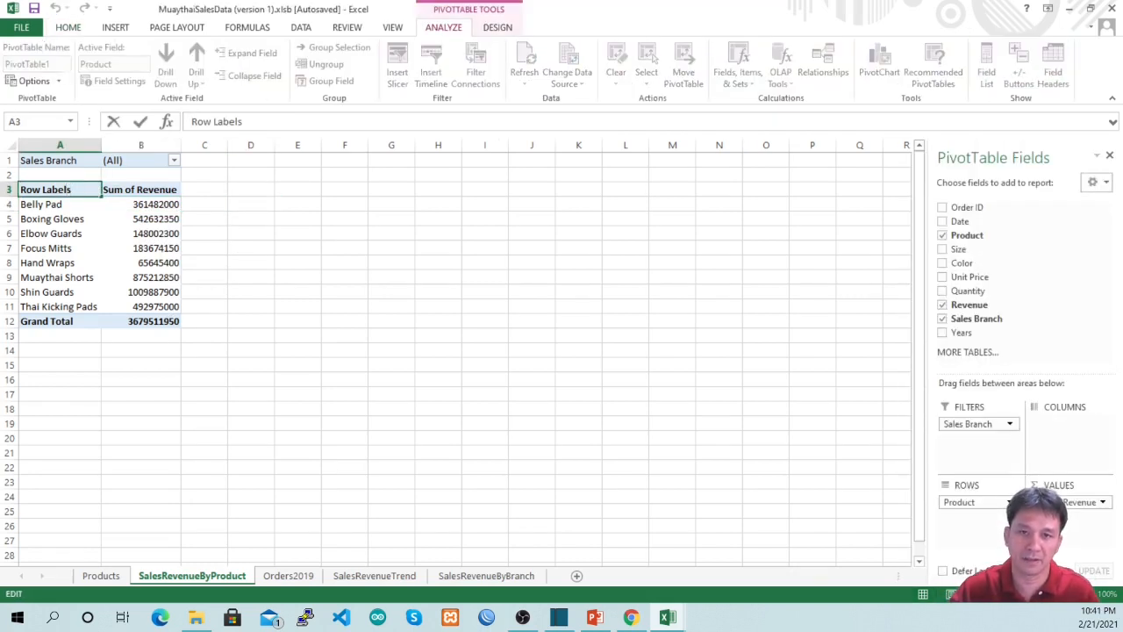
key(shift+Home)
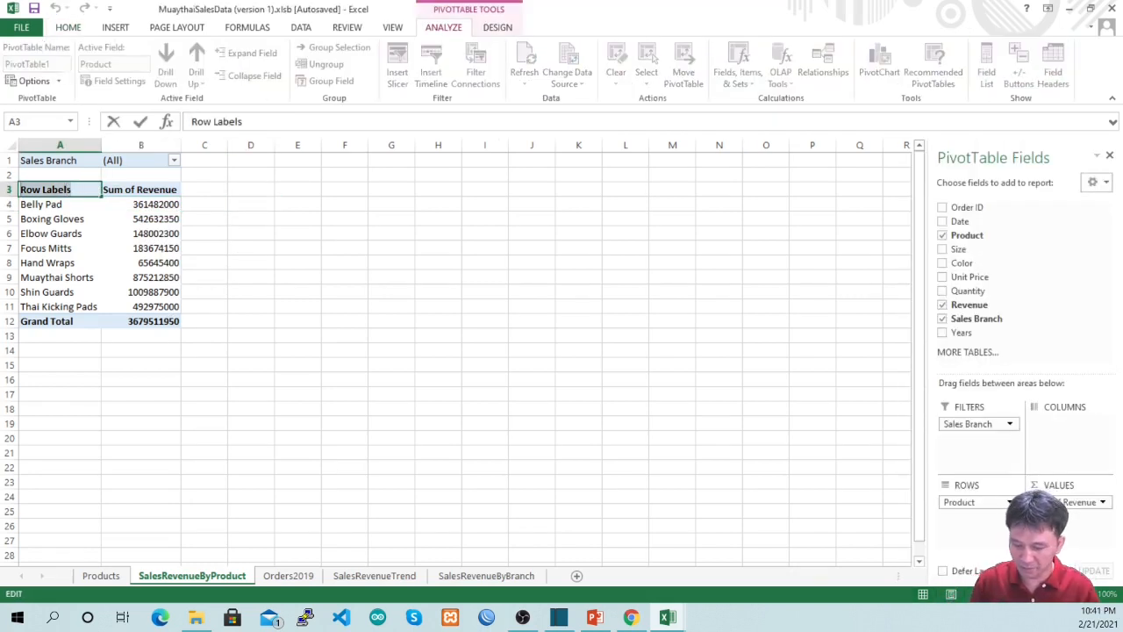
text(Product)
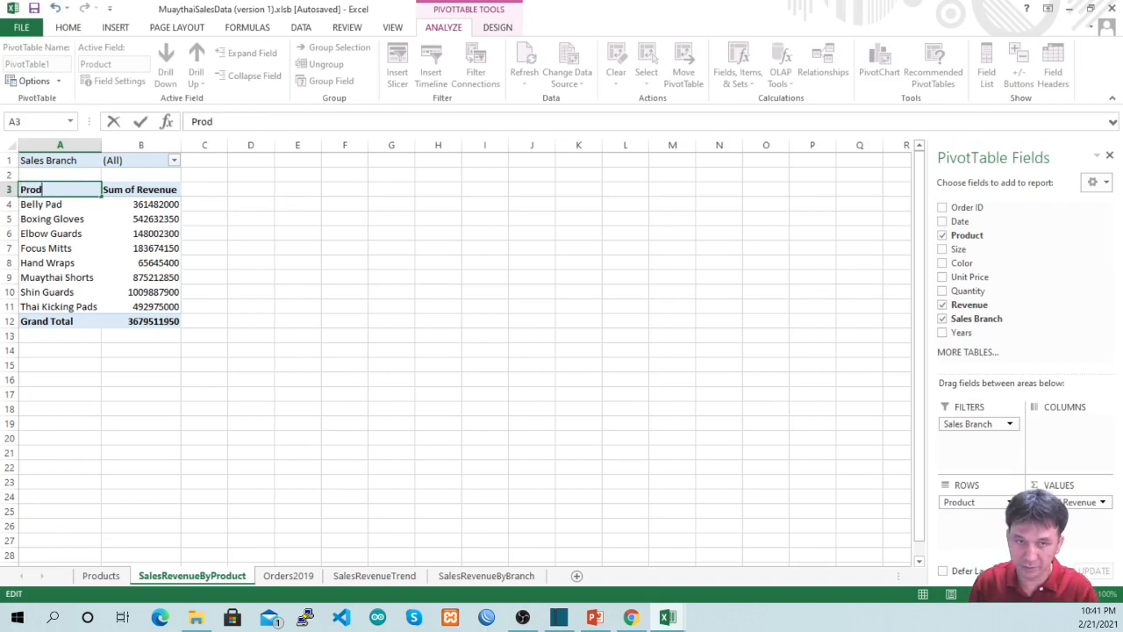
key(Return)
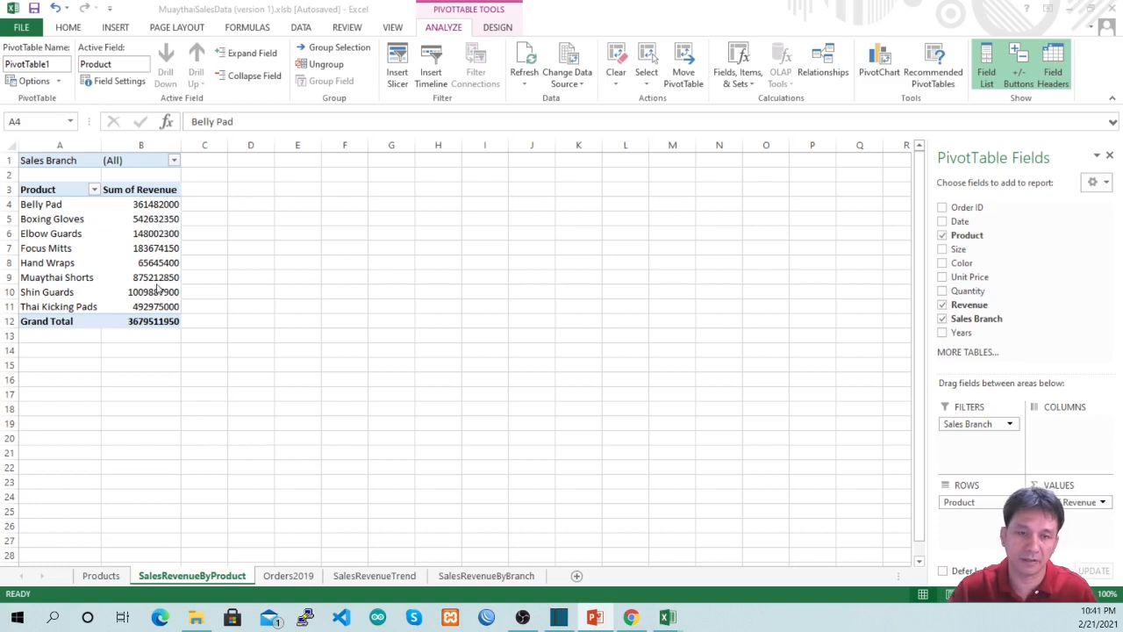
- Format the PivotTable's Sum of Revenue field as Number with a thousands separator and 0 decimal places
click(159, 232)
click(159, 232)
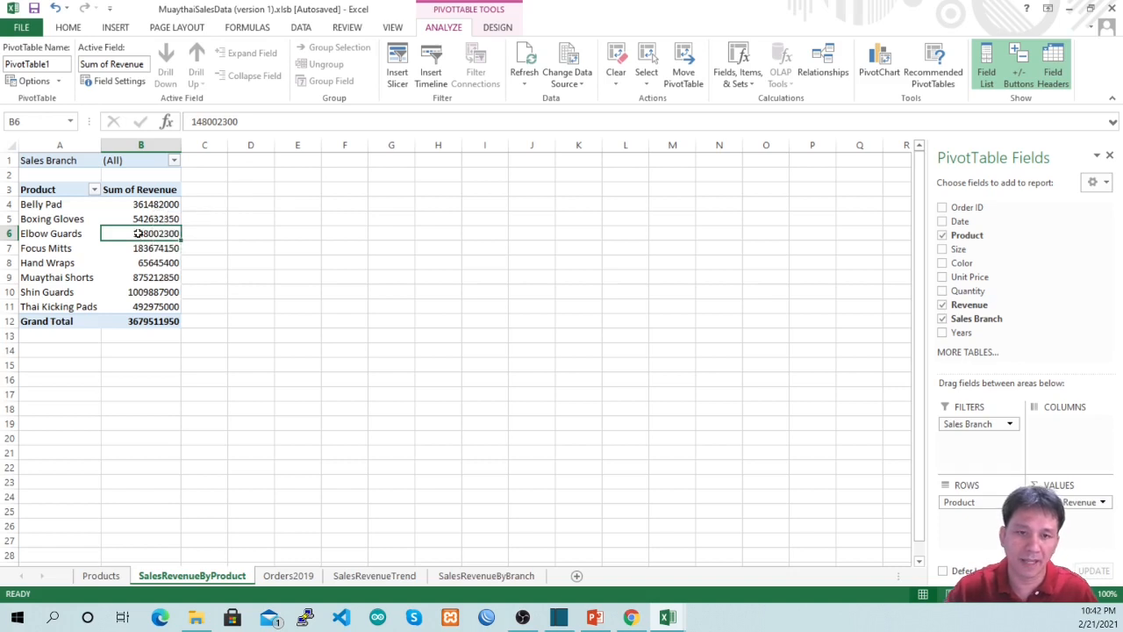
right_click(138, 233)
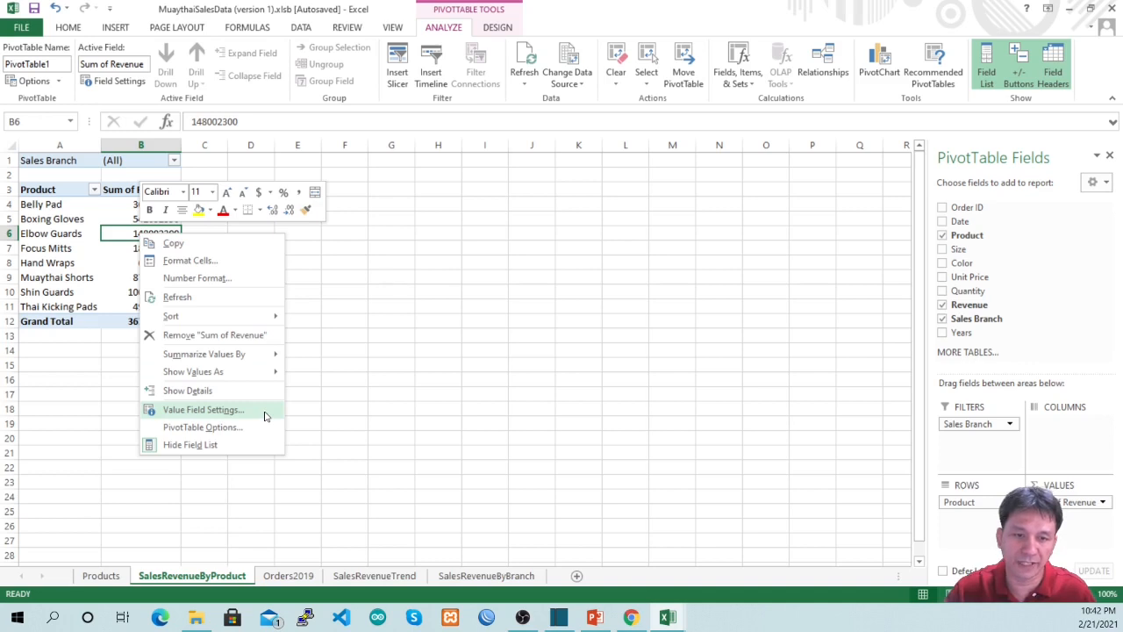
click(203, 409)
drag(265, 221, 397, 154)
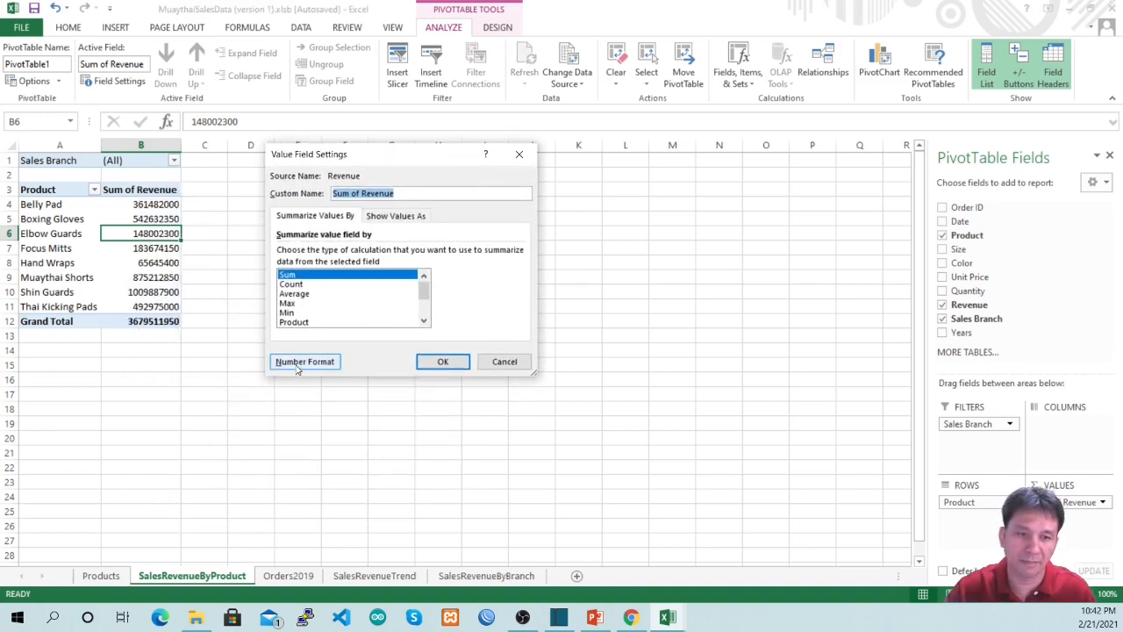
click(297, 362)
click(367, 194)
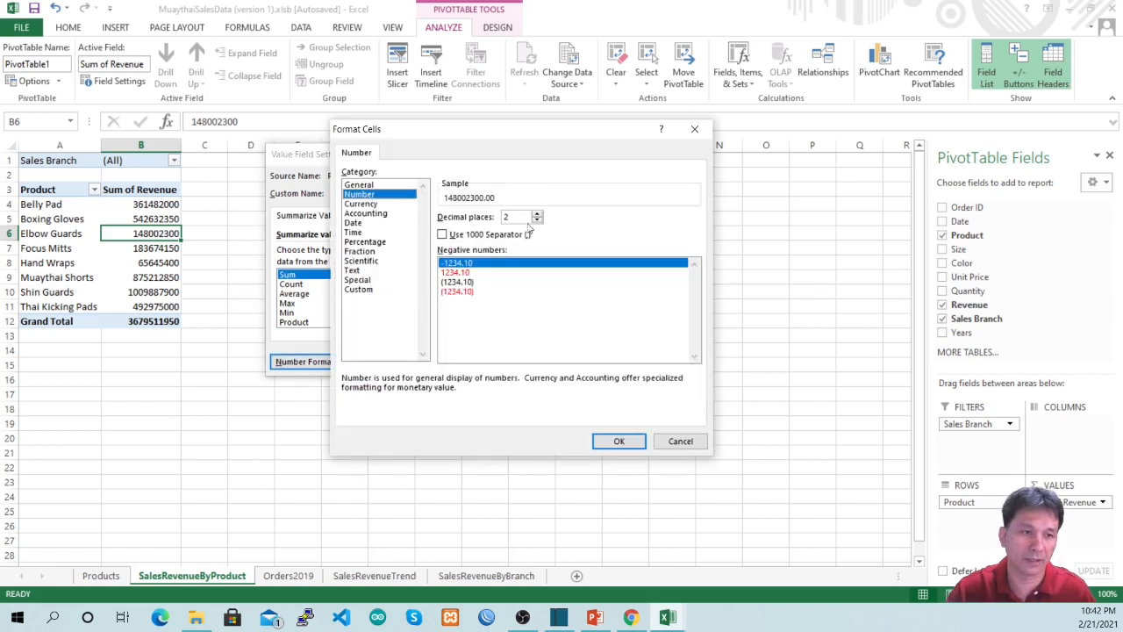
click(452, 235)
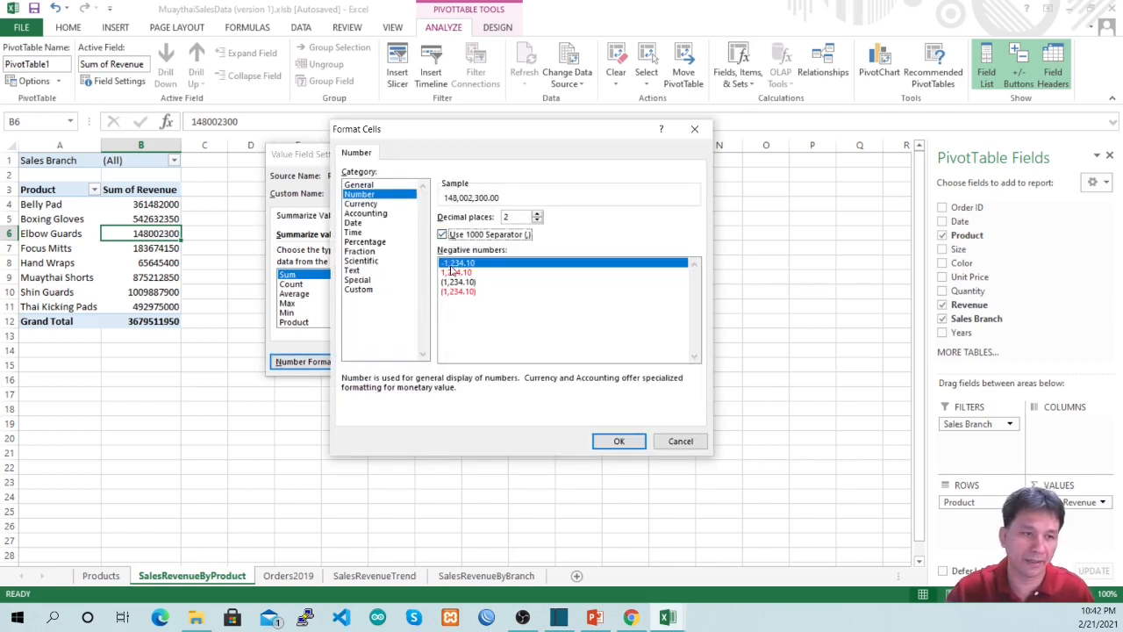
click(536, 218)
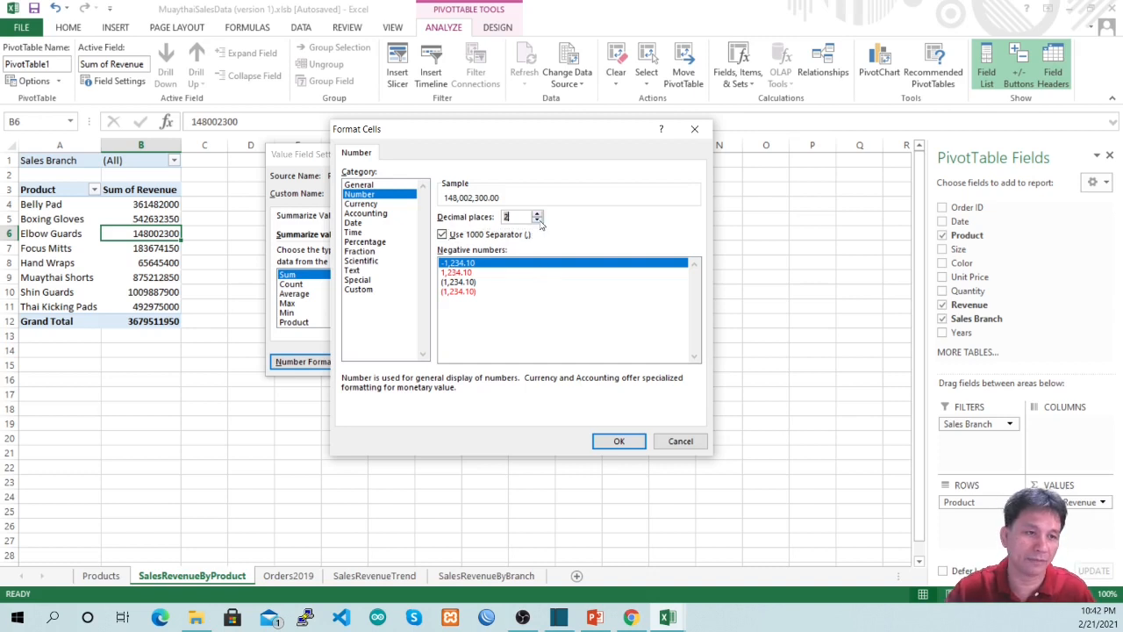
click(537, 220)
click(537, 220)
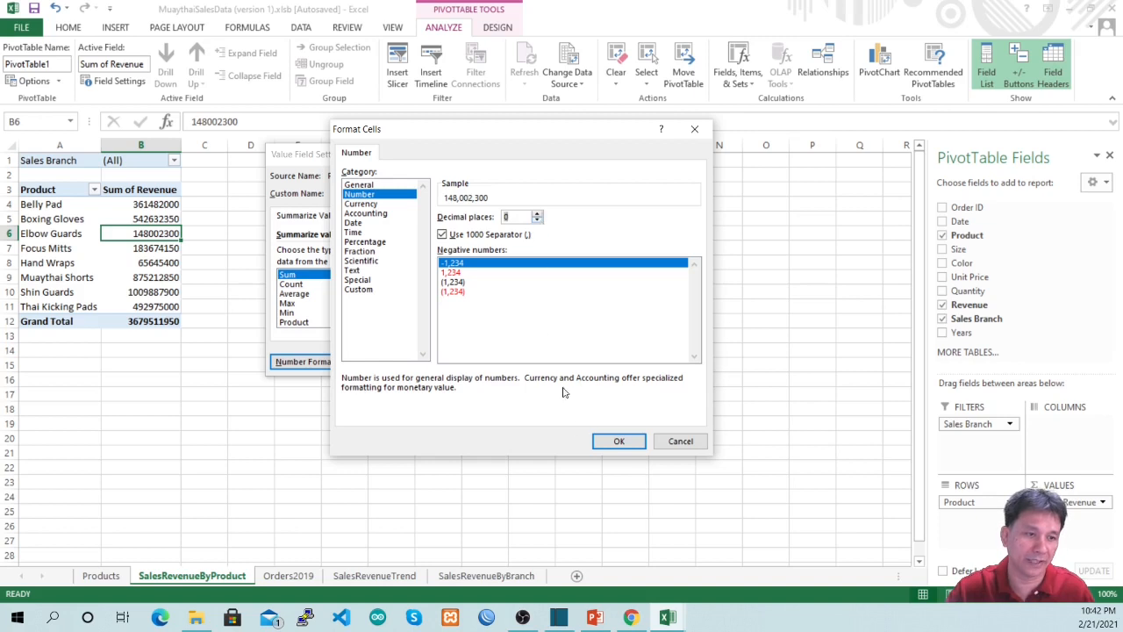
click(618, 441)
click(426, 359)
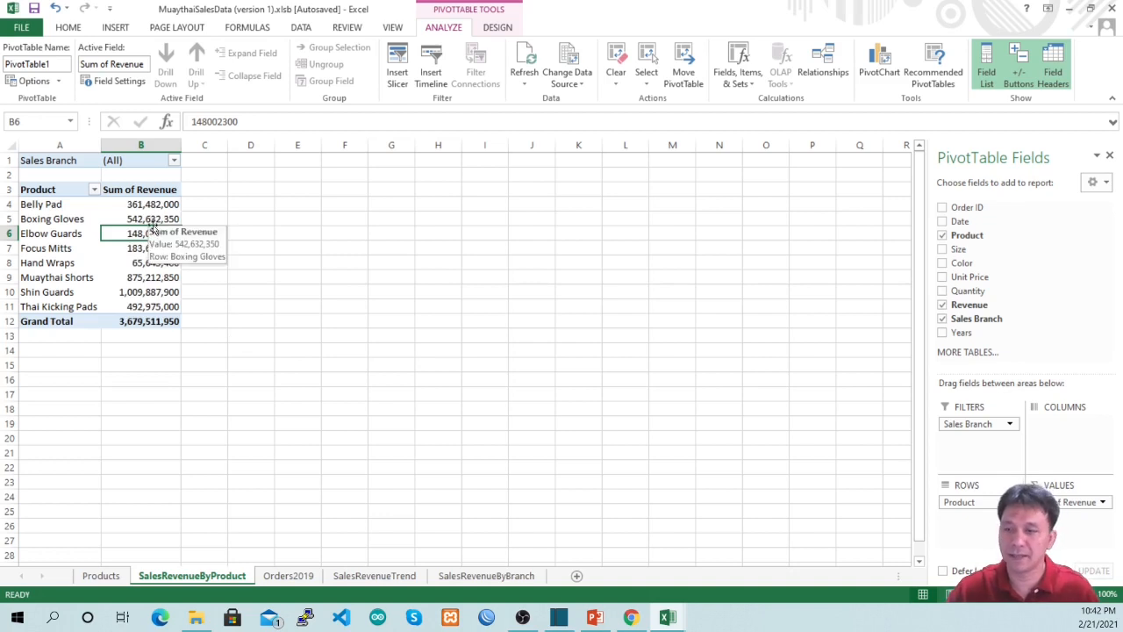
- Select the Elbow Guards cell A6 in the PivotTable and start inserting a PivotChart
key(alt+Tab)
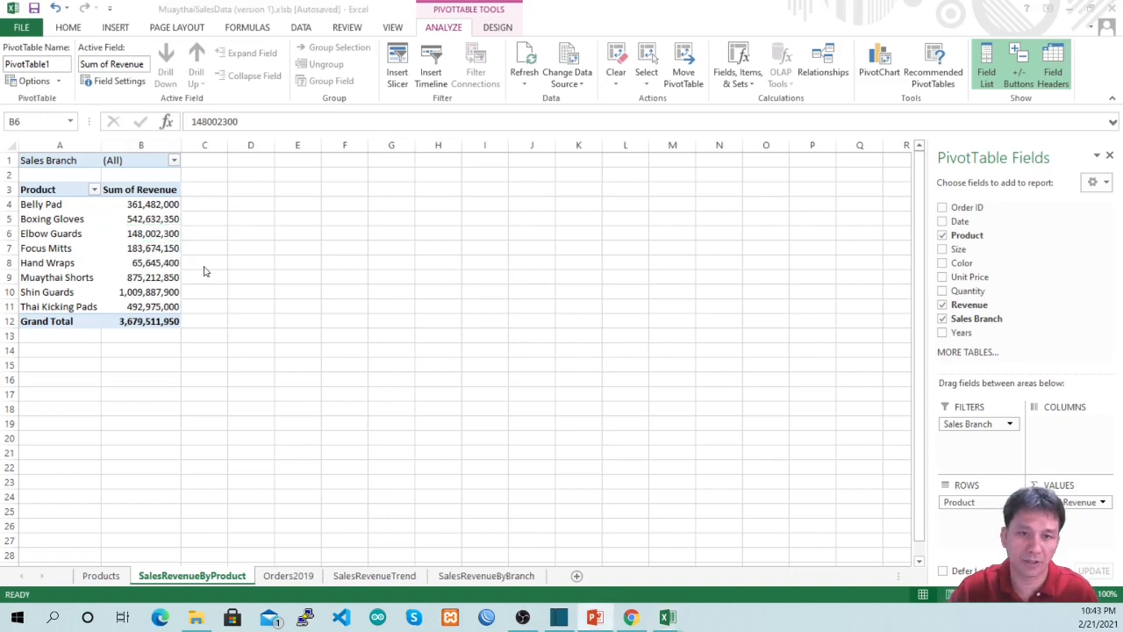
click(76, 233)
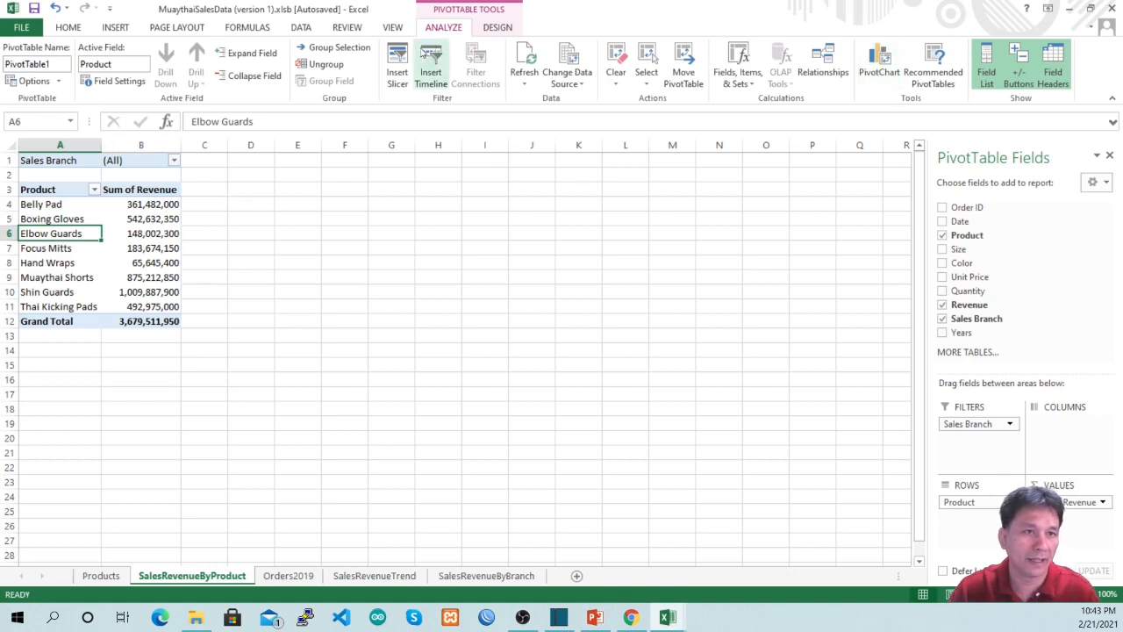
click(880, 66)
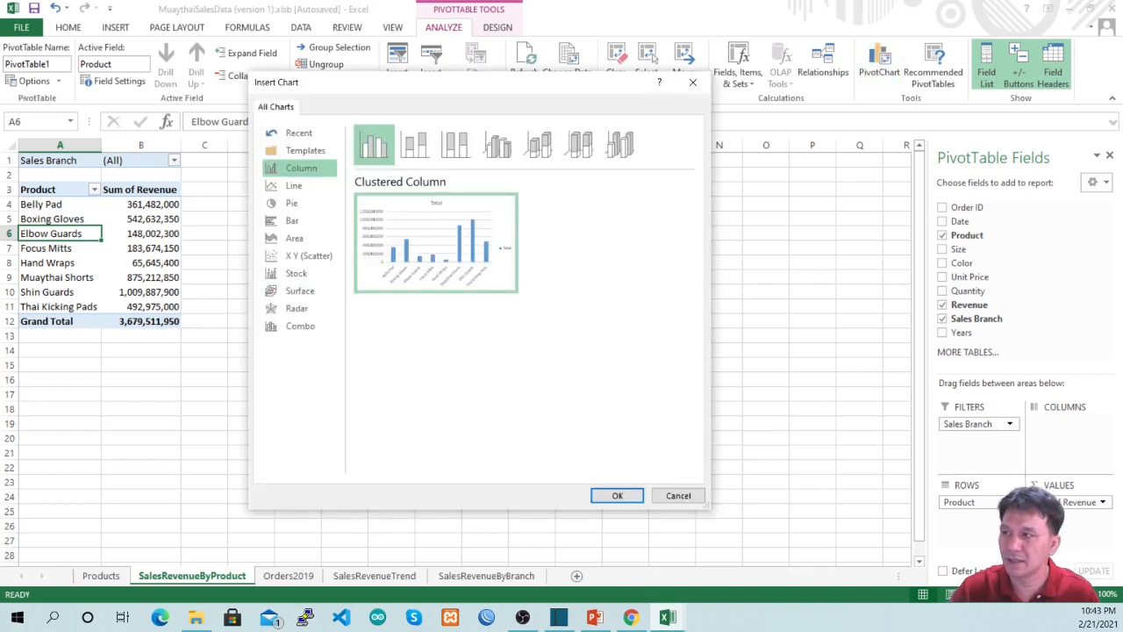
- Switch to the PowerPoint slides and read slide 59 on choosing the chart type for Sales Revenue by Product
drag(0, 52, 464, 23)
double_click(465, 22)
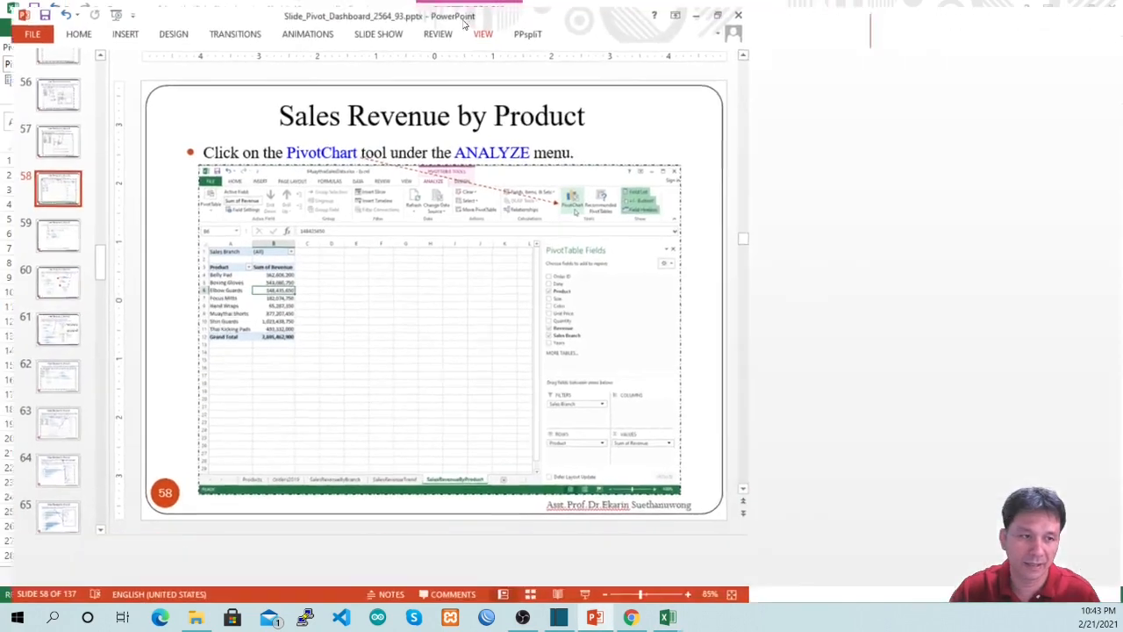
click(60, 394)
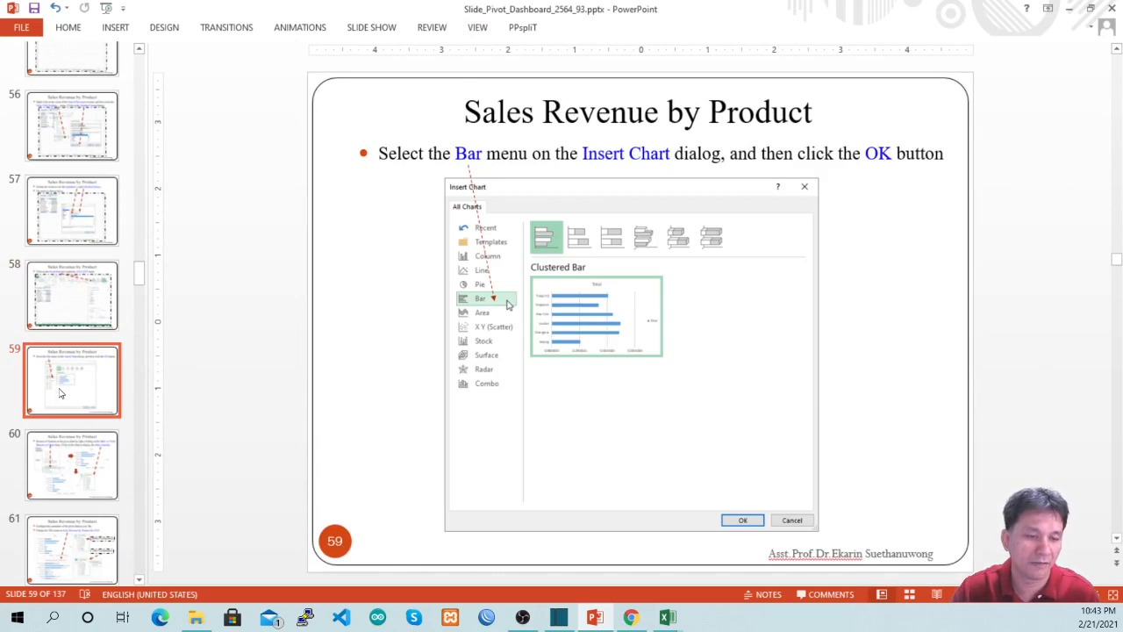
click(71, 450)
click(101, 390)
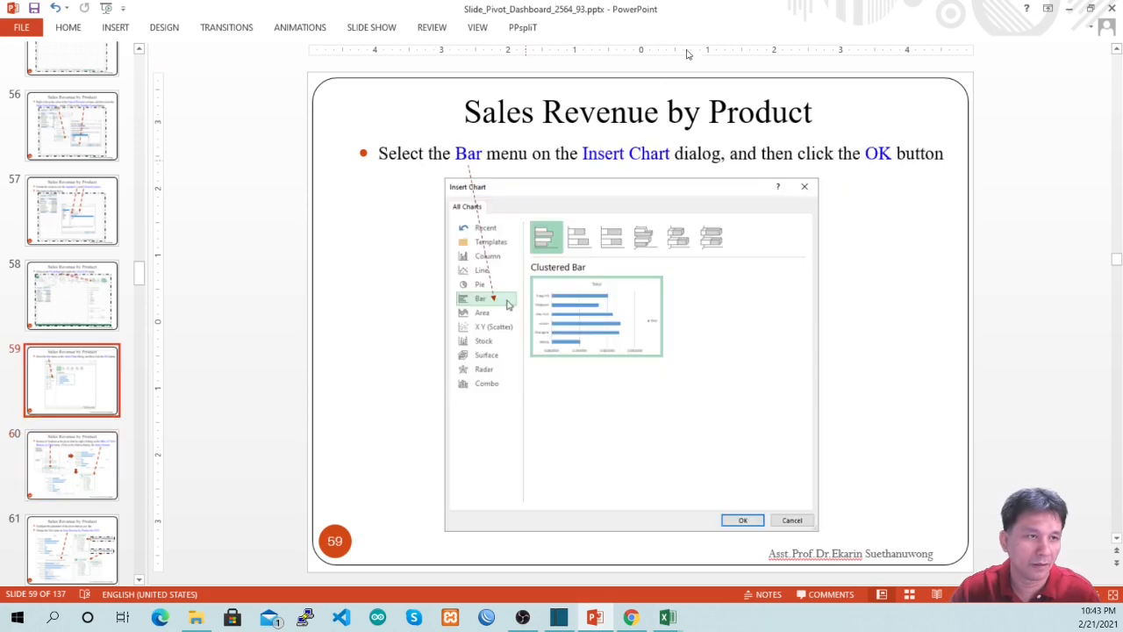
- Switch back to Excel and insert the PivotChart as a Clustered Bar chart
key(alt+Tab)
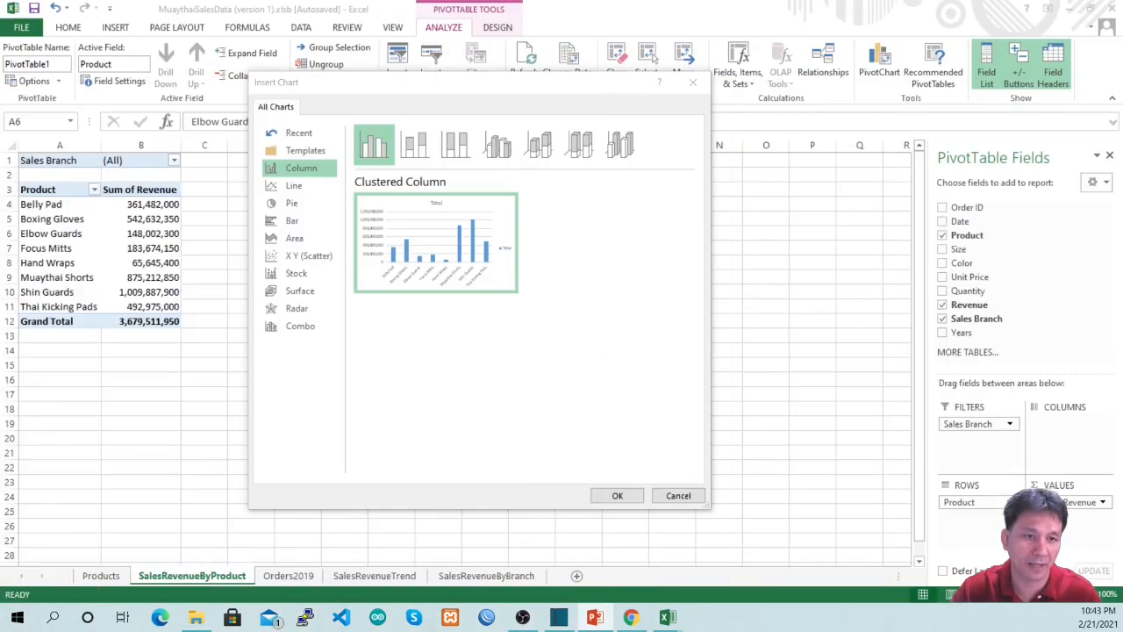
click(292, 220)
click(616, 495)
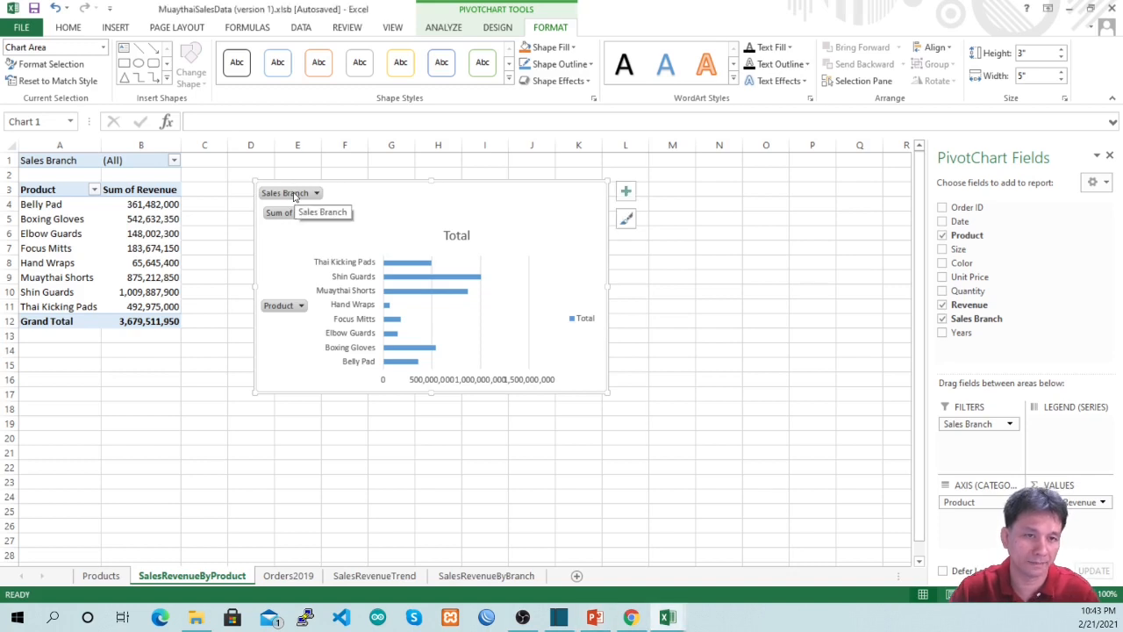
- Hide all field buttons on the revenue by product bar chart
click(295, 194)
click(314, 195)
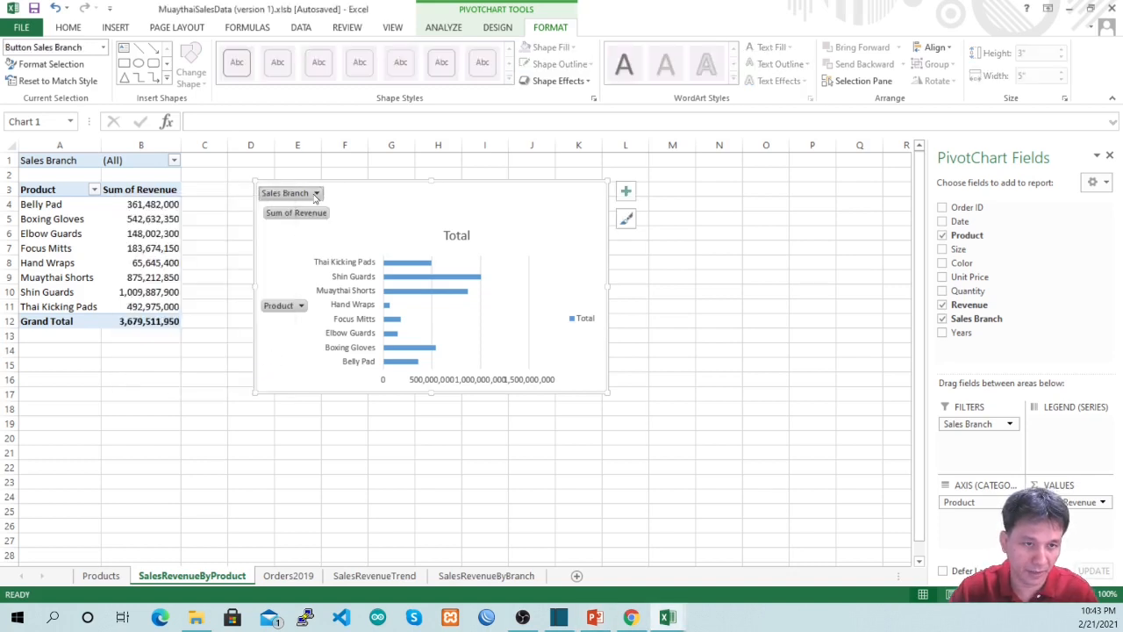
right_click(314, 194)
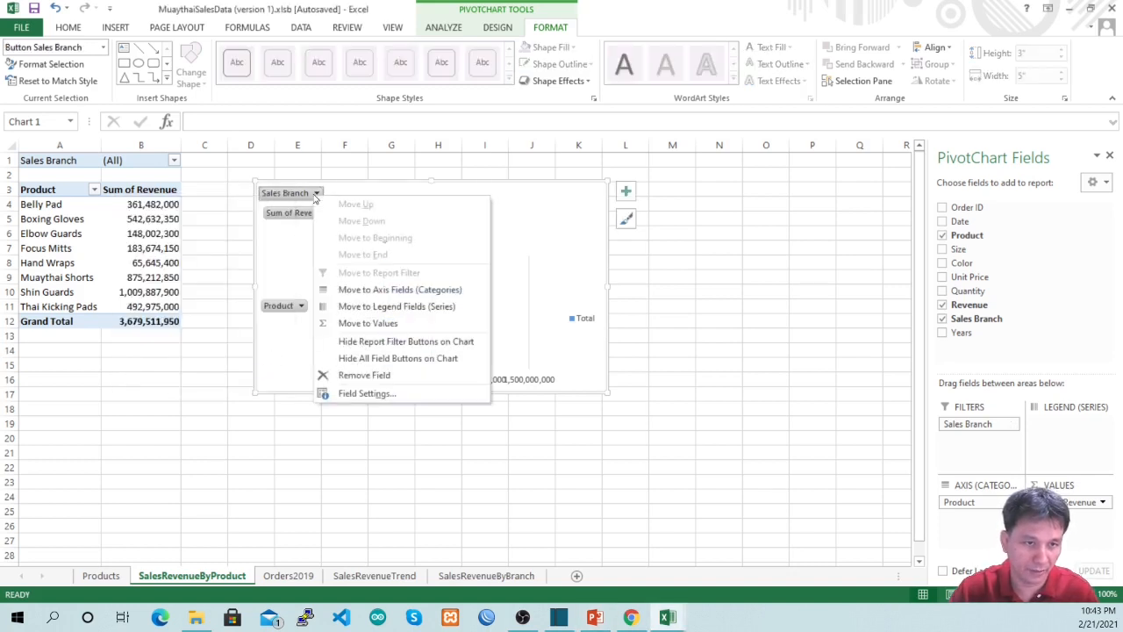
click(463, 360)
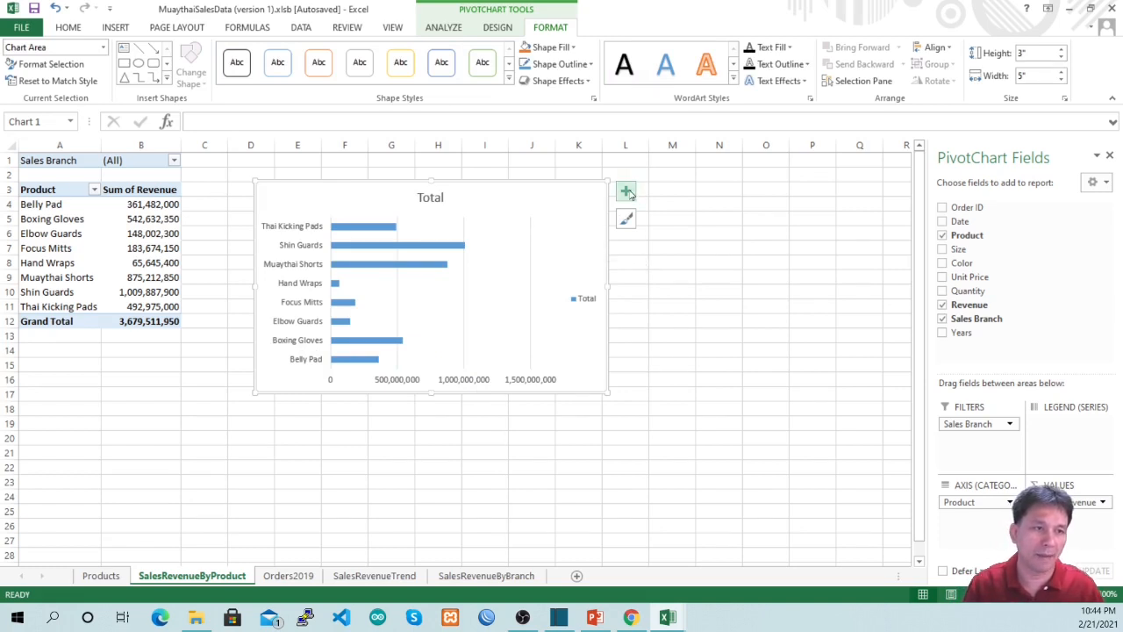
- Remove the primary horizontal axis from the bar chart
click(628, 193)
click(738, 208)
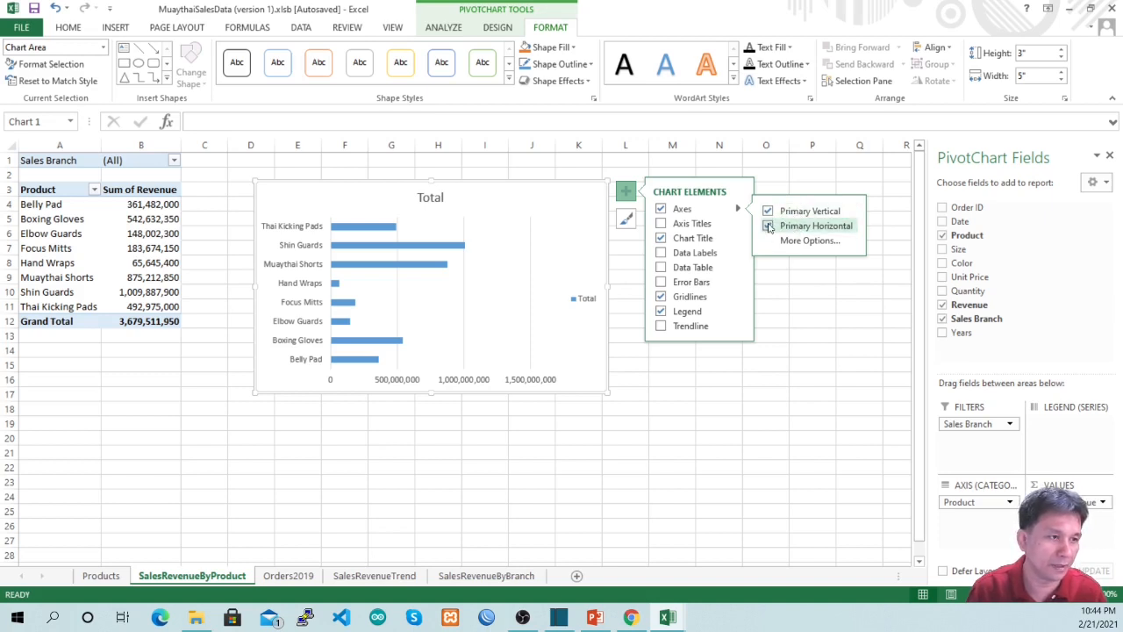
click(768, 226)
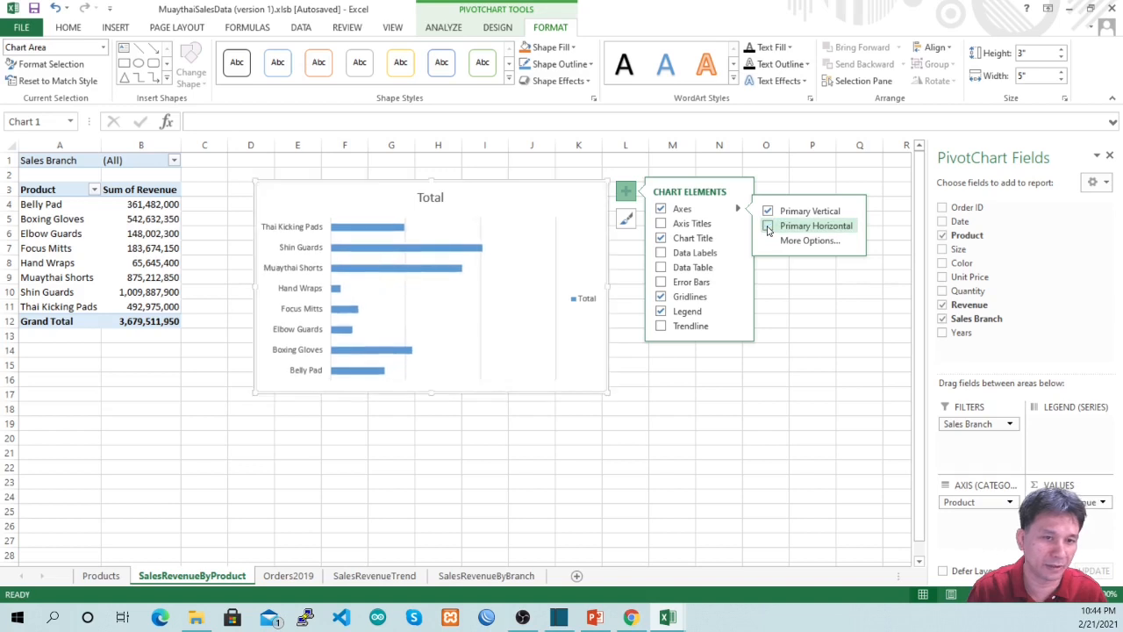
click(768, 226)
click(768, 227)
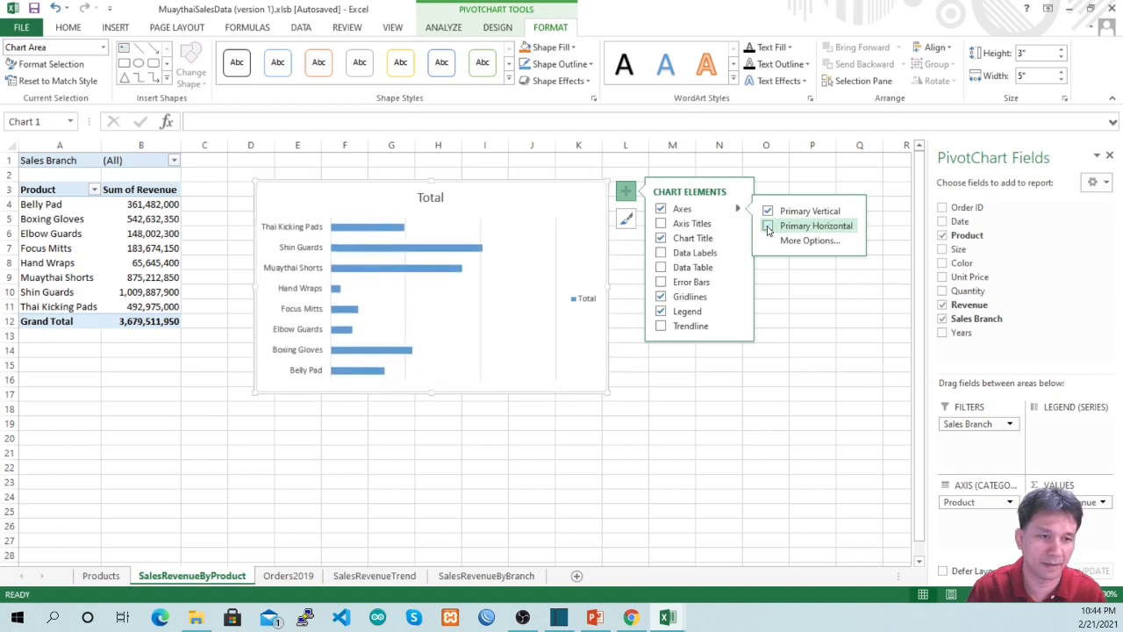
- Remove the legend and the gridlines from the bar chart
click(660, 312)
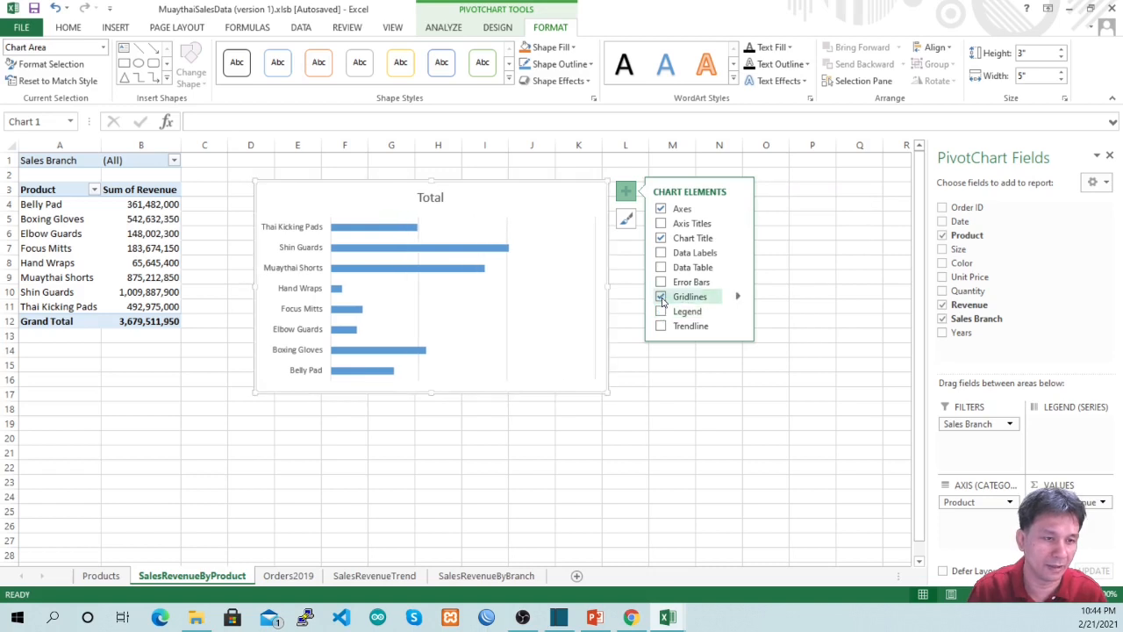
click(661, 312)
click(660, 311)
click(662, 298)
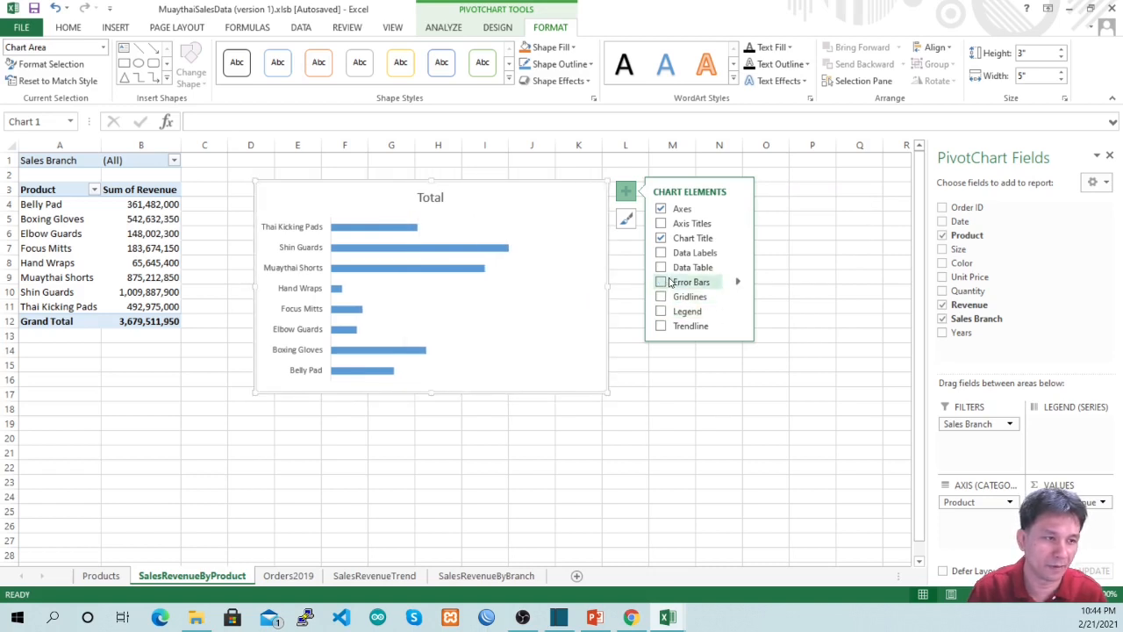
- Try out a data table on the chart, then show data labels at the Outside End of the bars instead
click(661, 267)
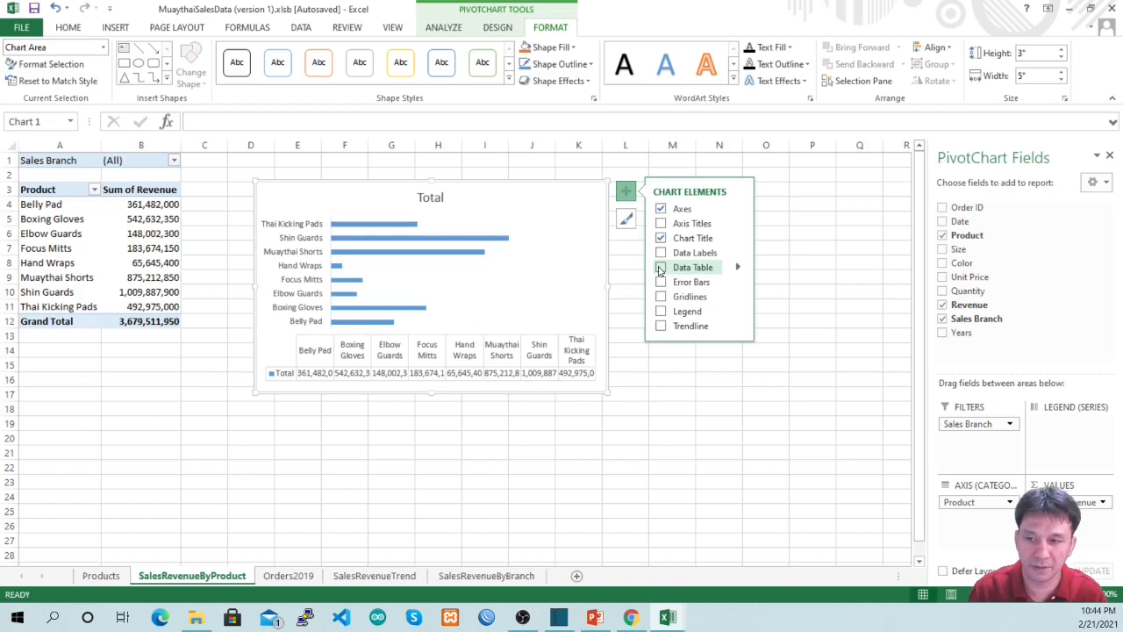
click(660, 267)
click(660, 252)
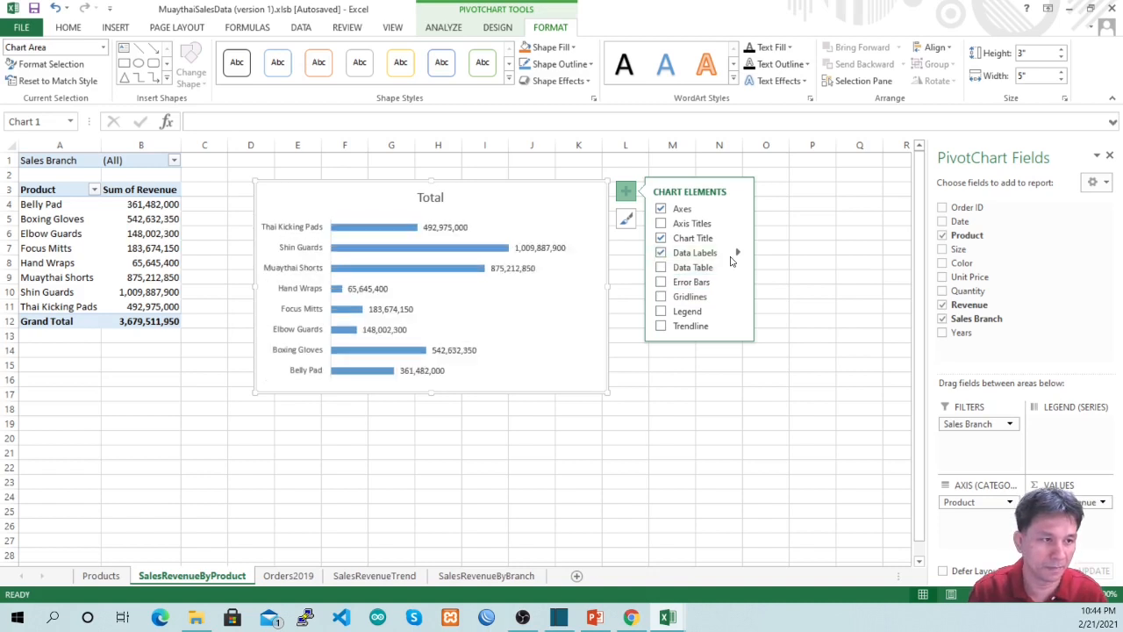
click(737, 253)
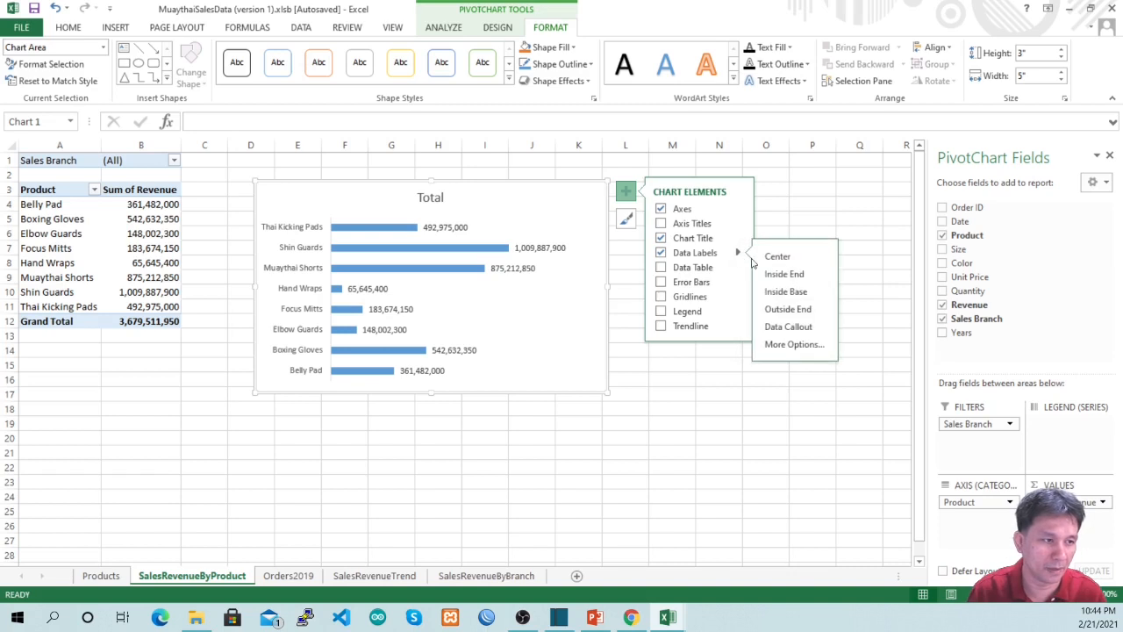
click(811, 317)
- Change the chart title to "Sales Revenue by Product for 2019" and select cell N9 outside the chart
click(422, 197)
drag(419, 197, 445, 197)
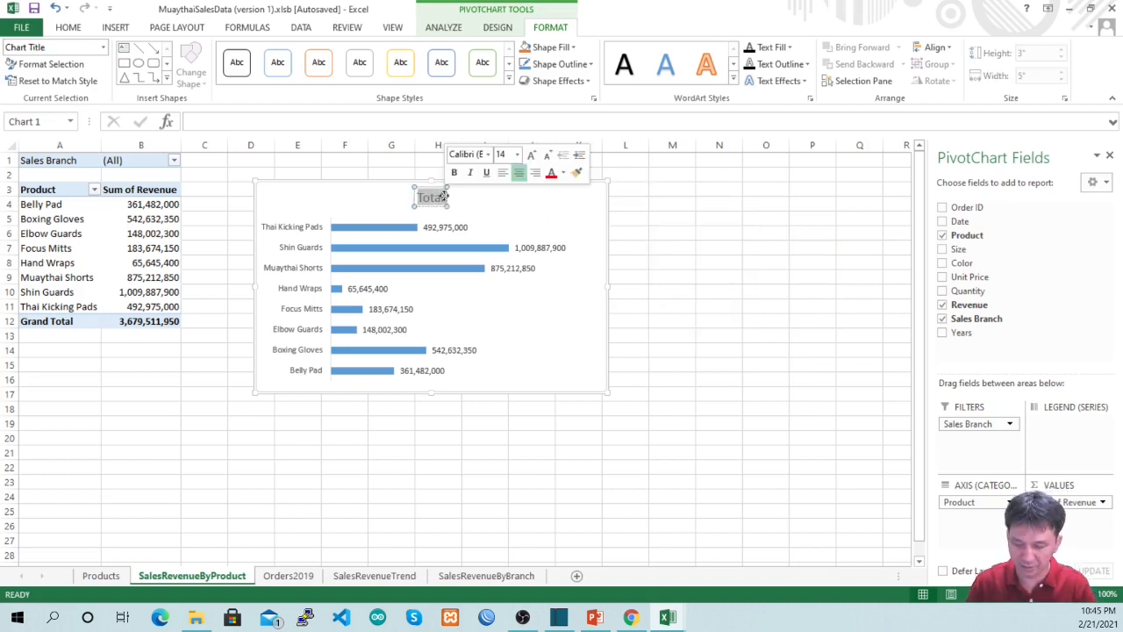
text(Sales)
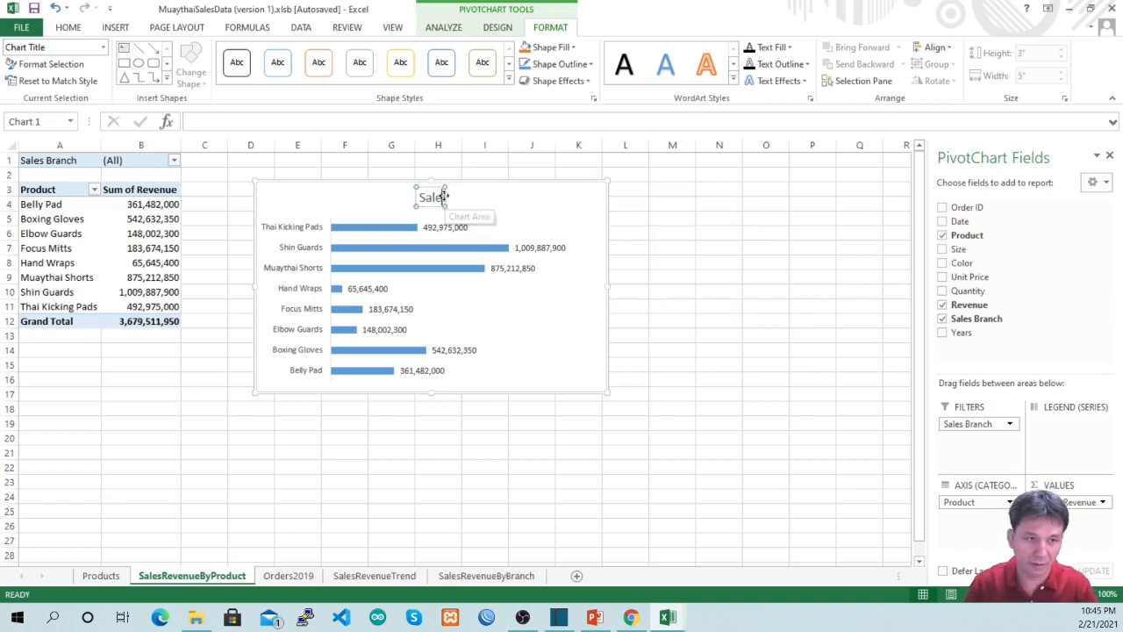
text( Revenue)
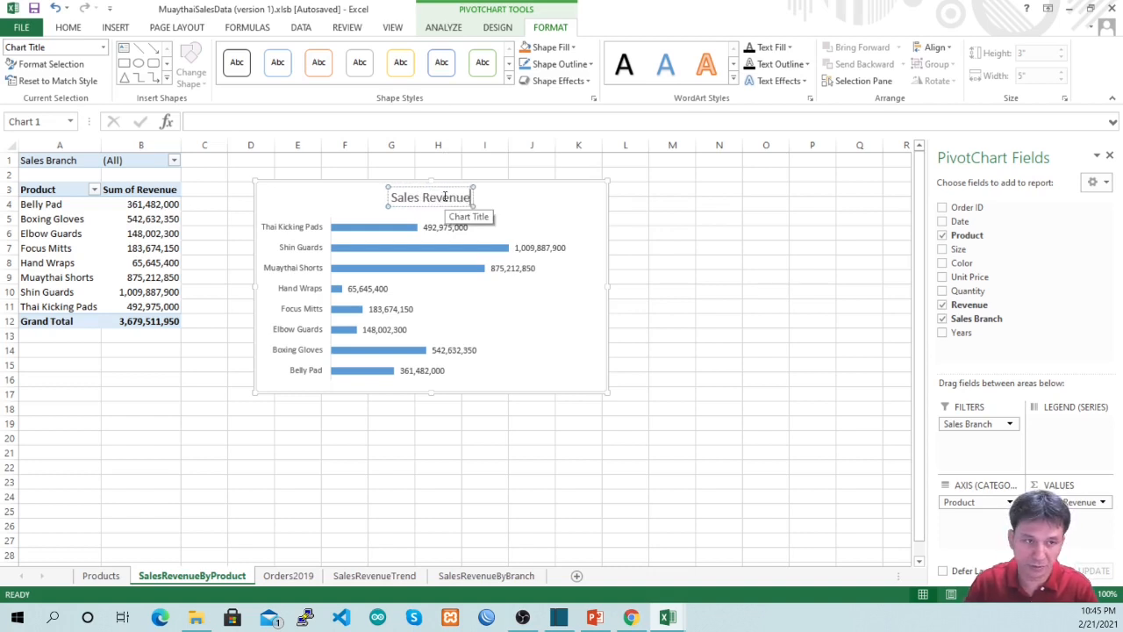
text( by Product for 2019)
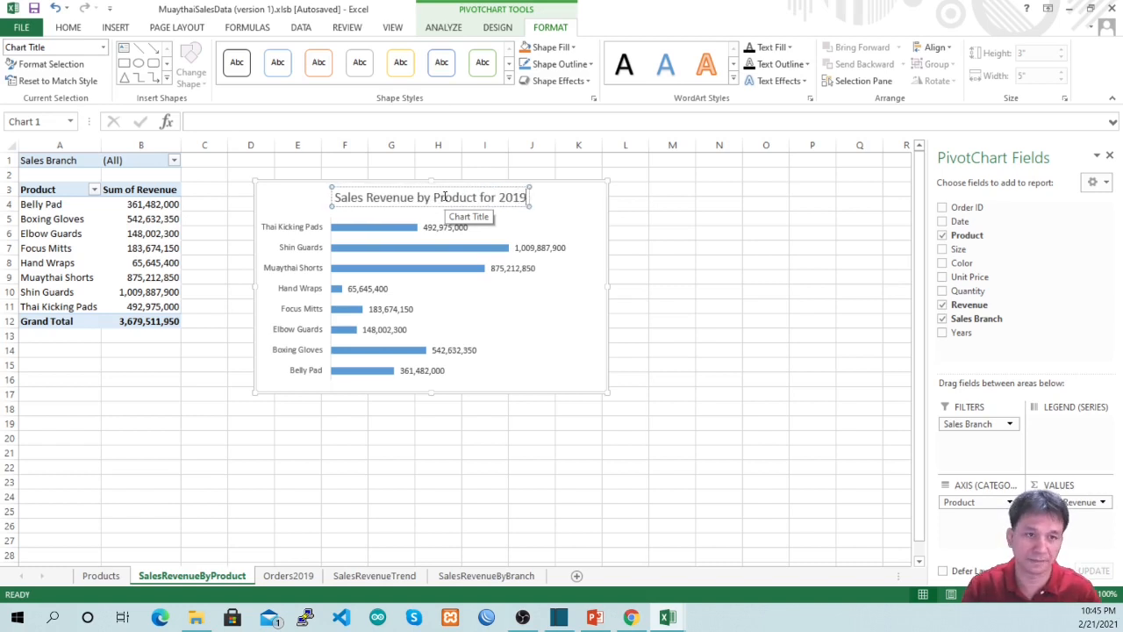
click(718, 276)
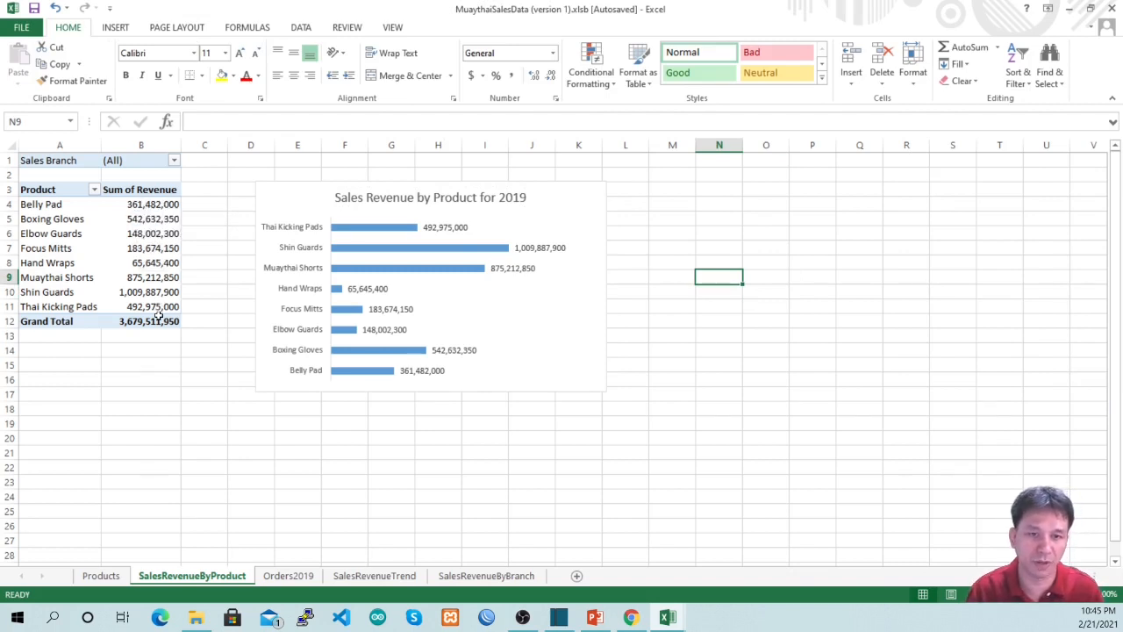
- Sort the product PivotTable by Sum of Revenue from largest to smallest and check the highest and lowest revenue cells
click(159, 248)
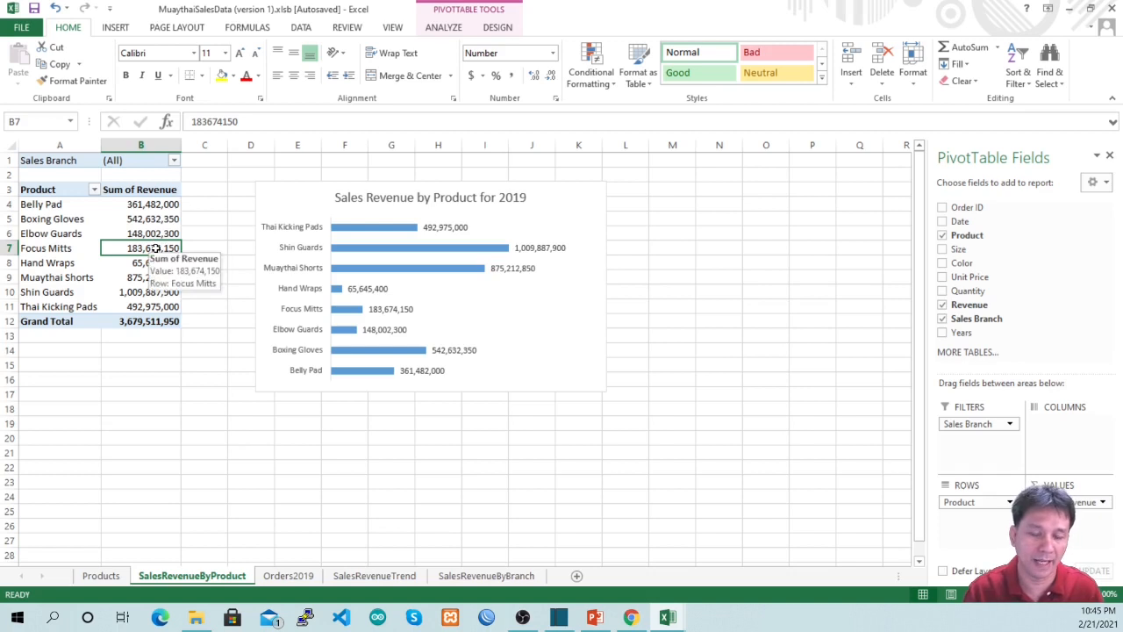
right_click(156, 249)
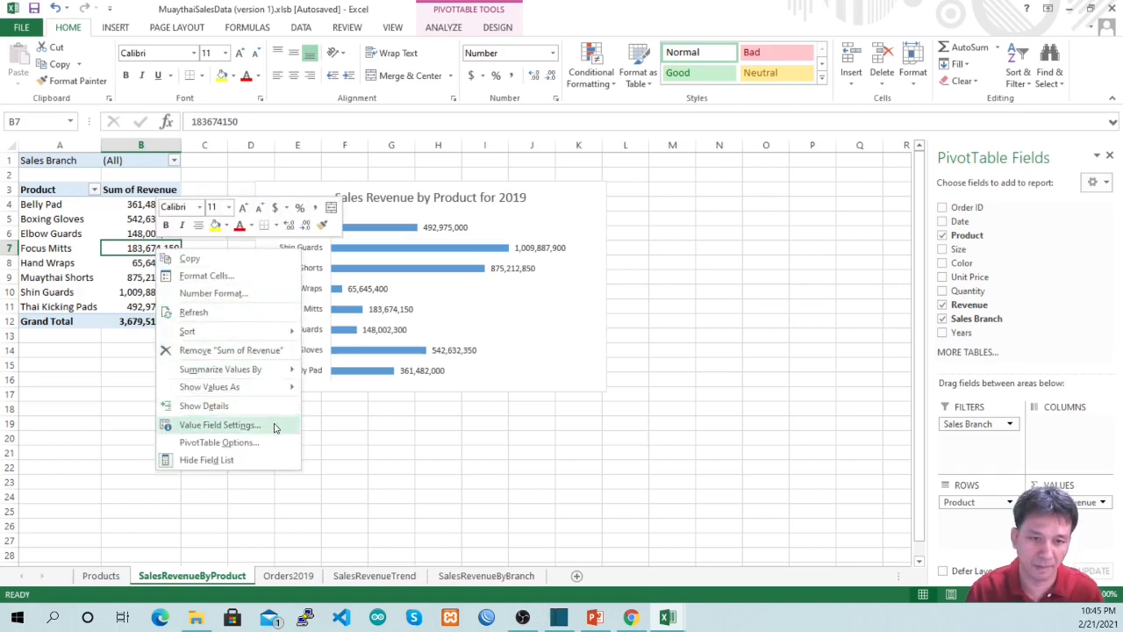
mouse_move(264, 335)
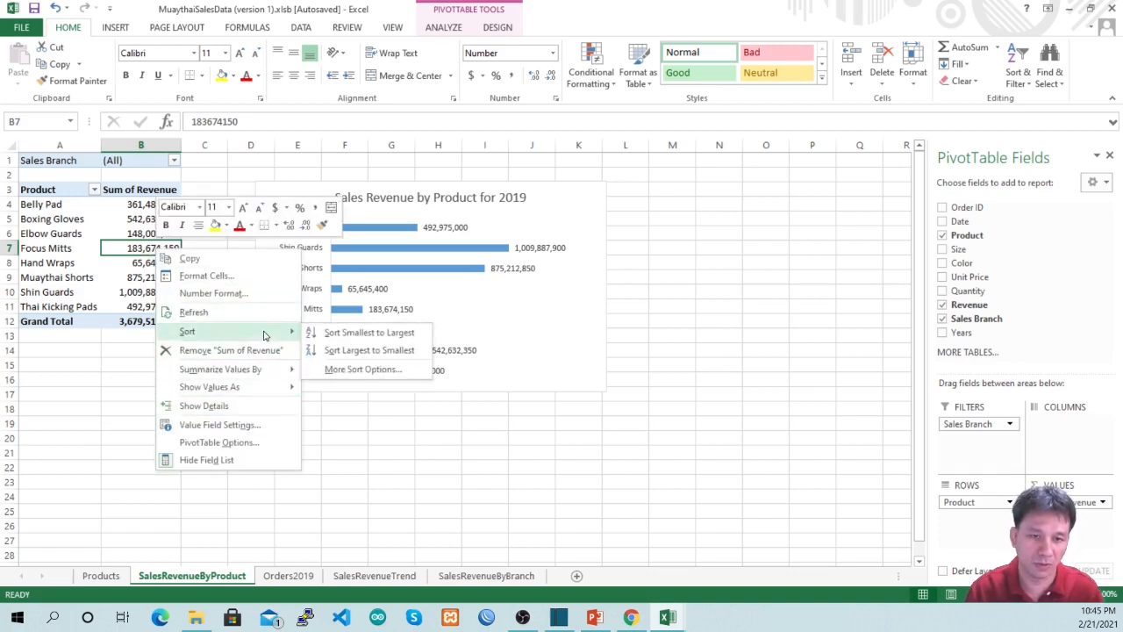
click(408, 352)
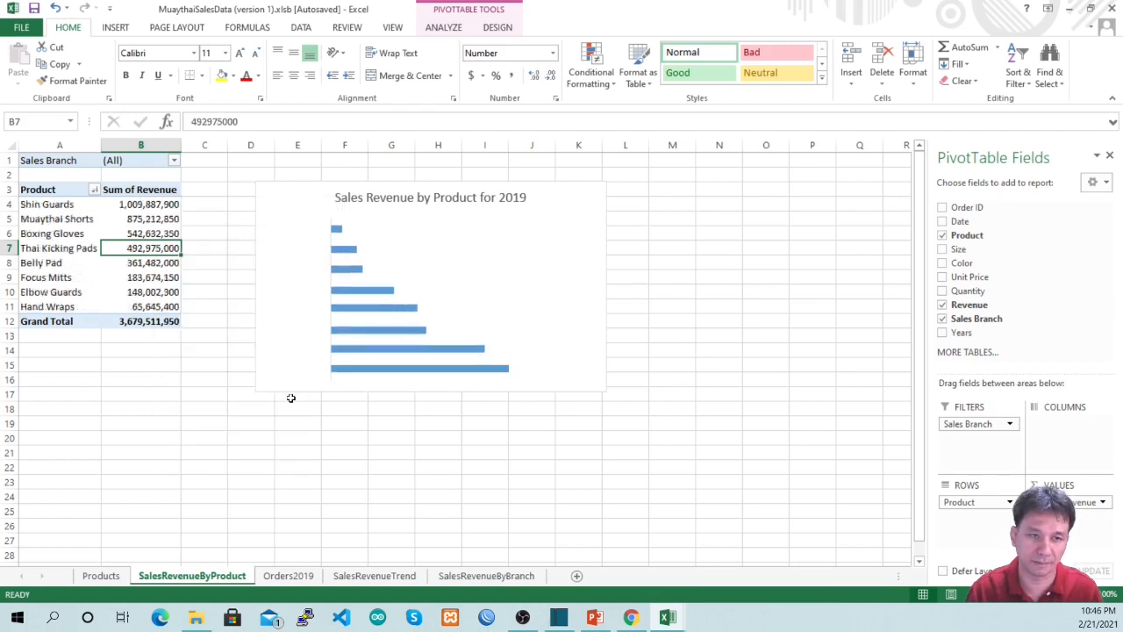
click(149, 206)
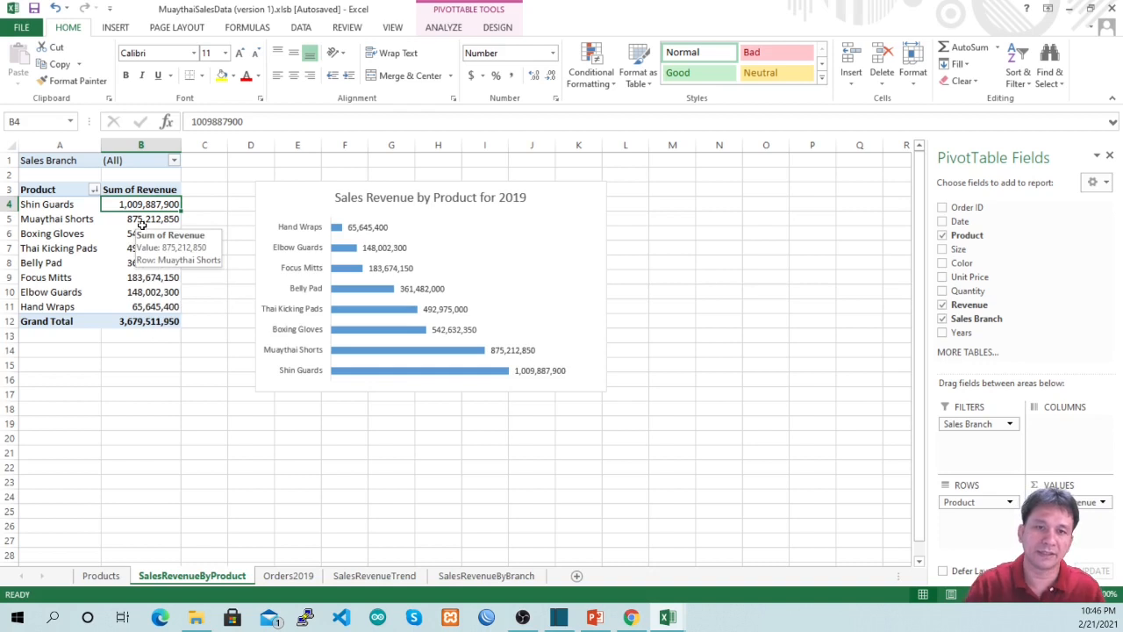
click(149, 308)
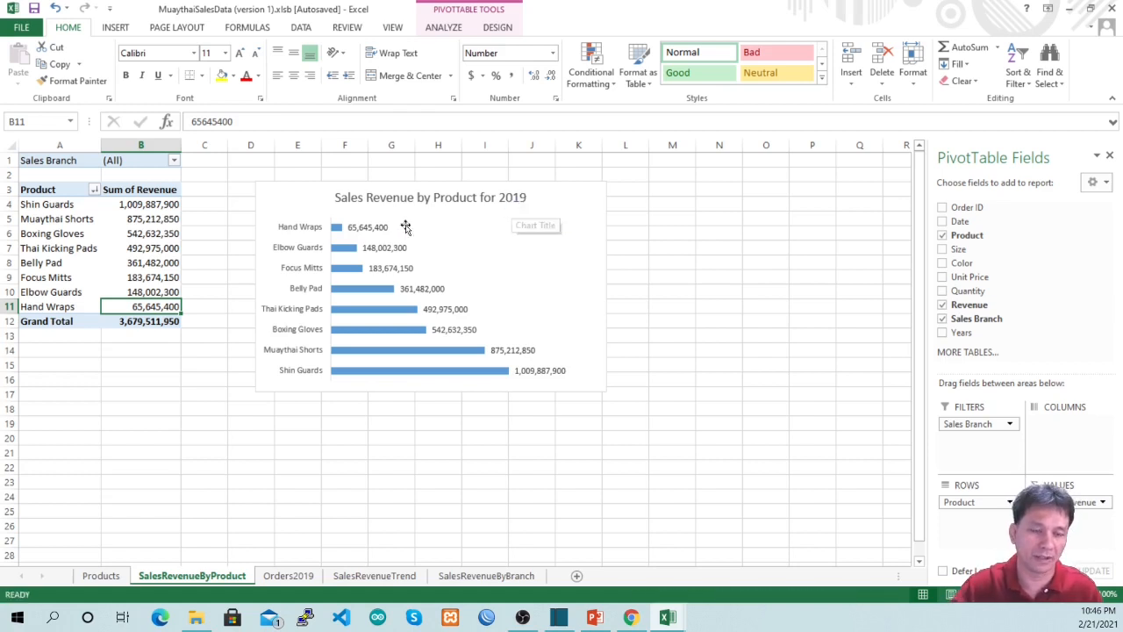
- Put the bar chart's vertical axis categories in reverse order and deselect the chart
right_click(299, 232)
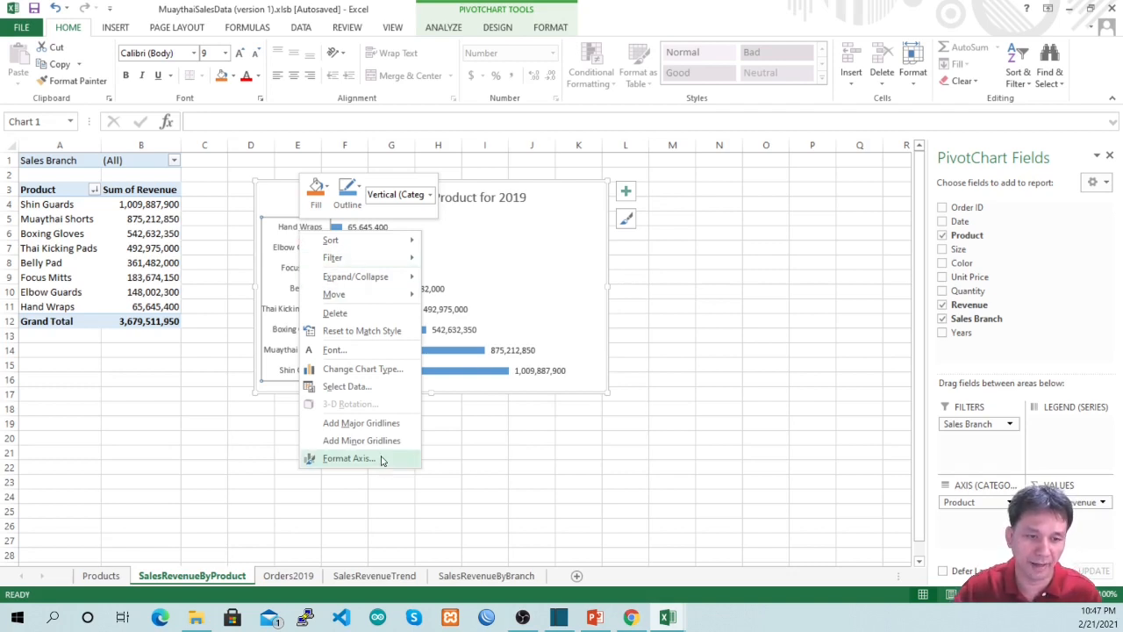
click(348, 458)
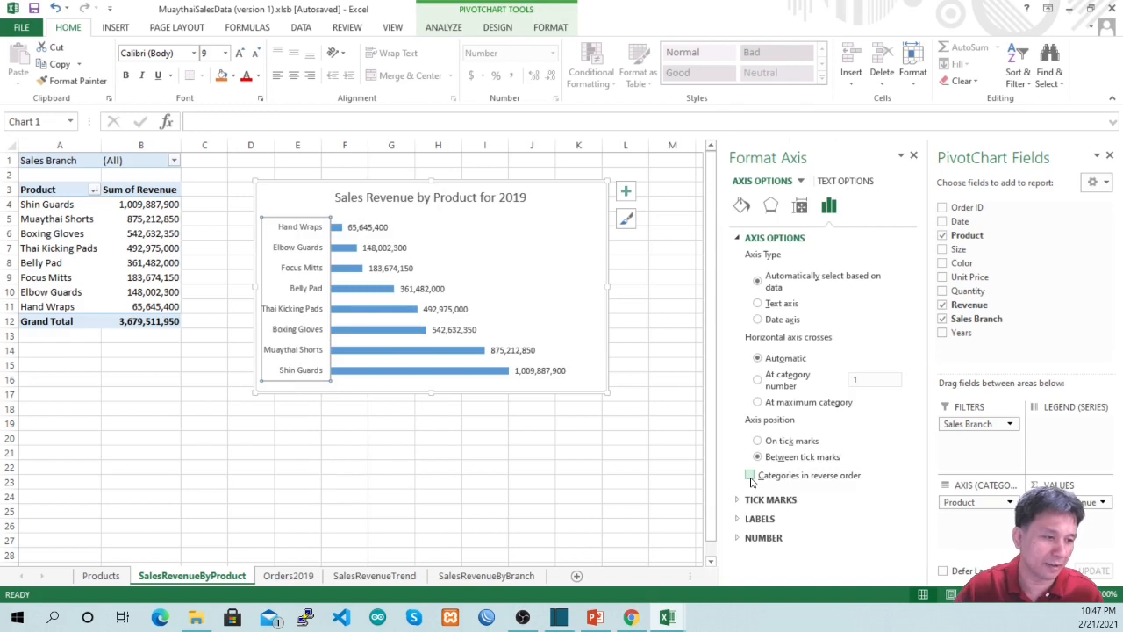
click(750, 476)
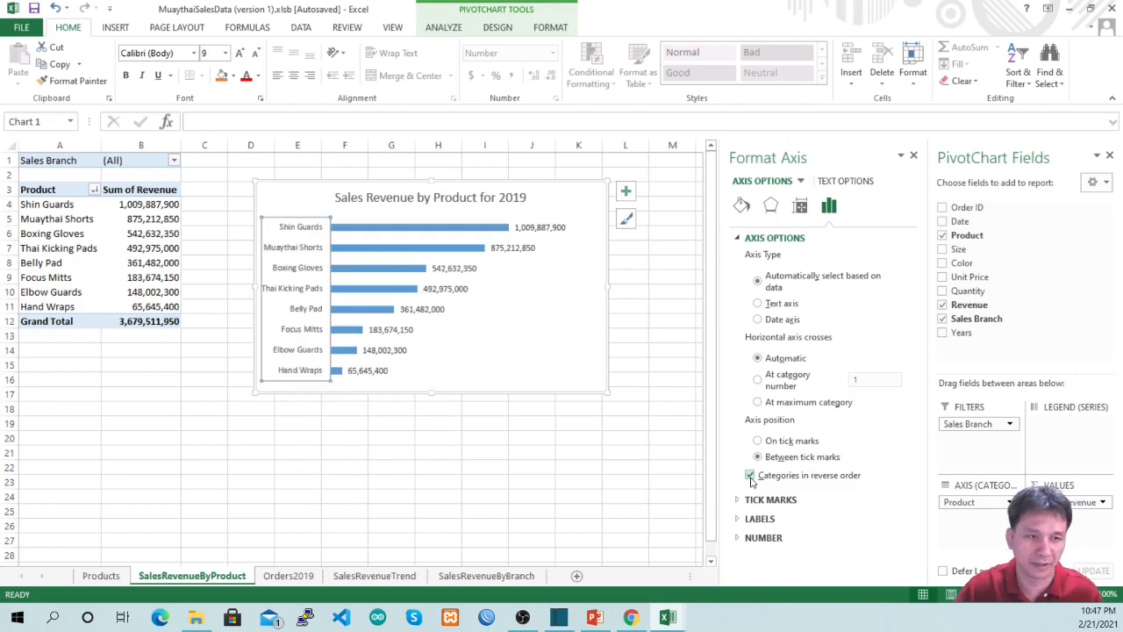
click(750, 476)
click(750, 476)
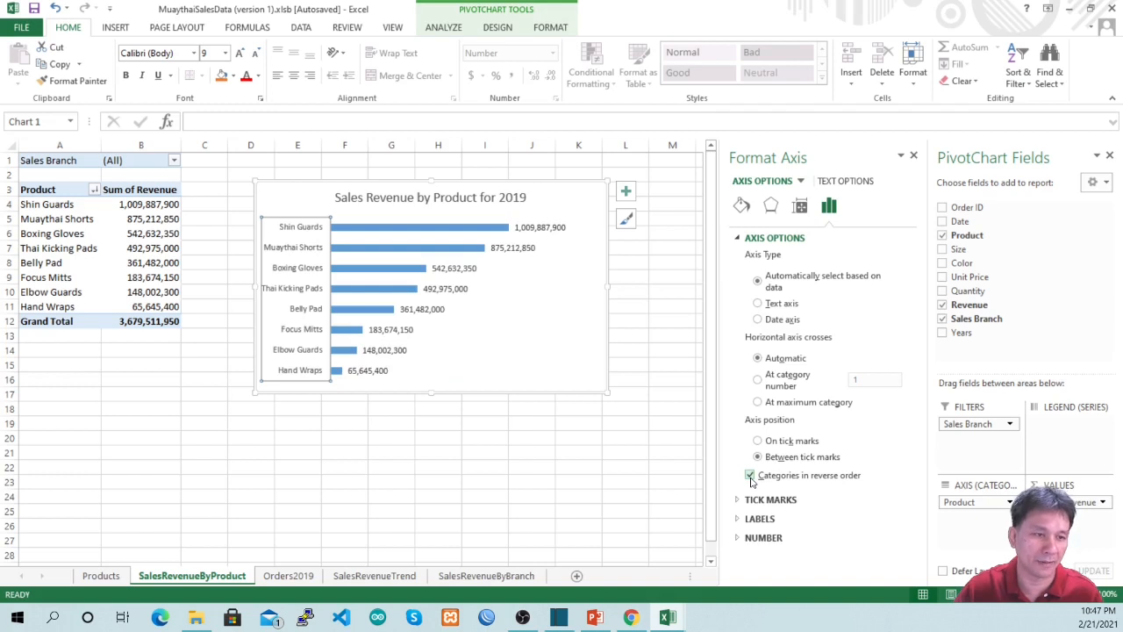
click(614, 433)
click(635, 337)
- Set the gap width of the chart's bars to 45%, close the series formatting and select cell N10
key(alt+Tab)
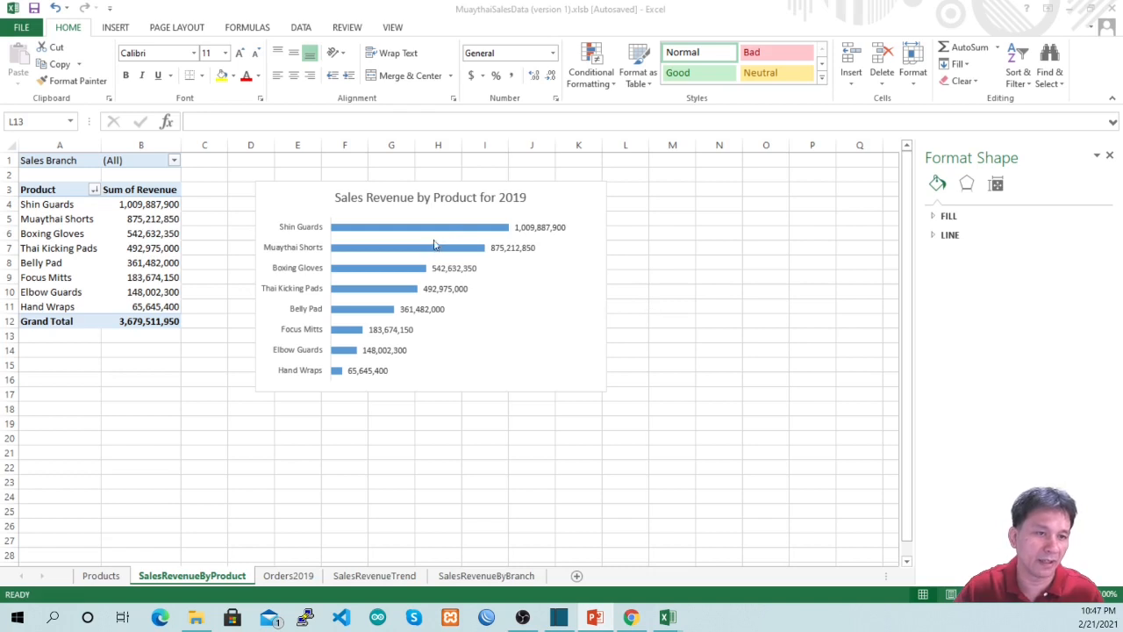
mouse_move(426, 250)
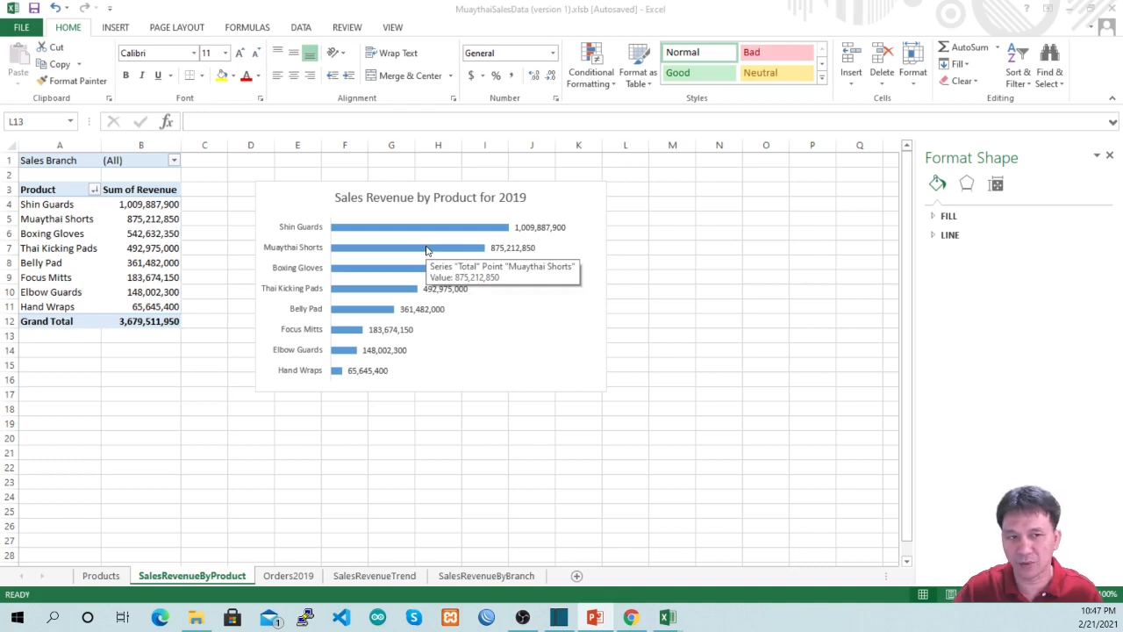
click(426, 251)
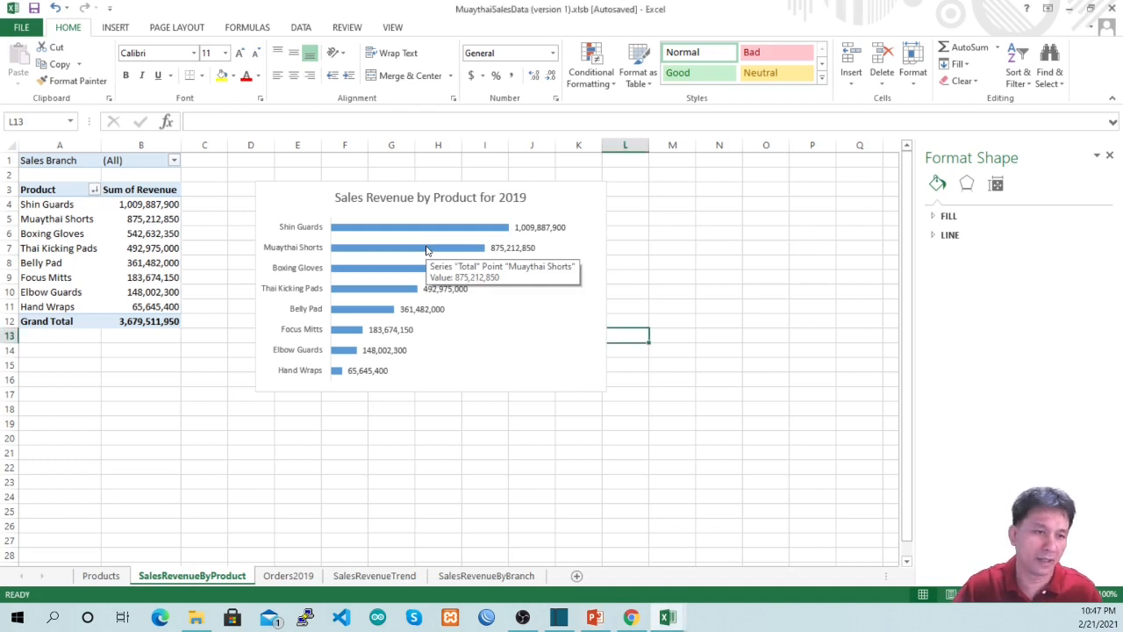
click(429, 230)
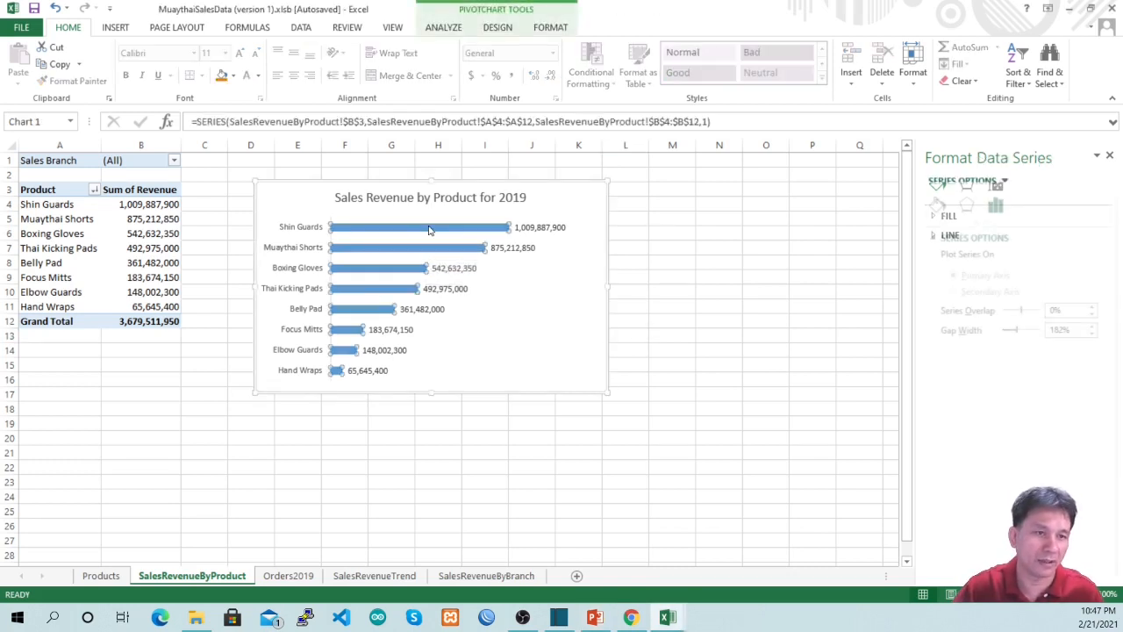
right_click(429, 230)
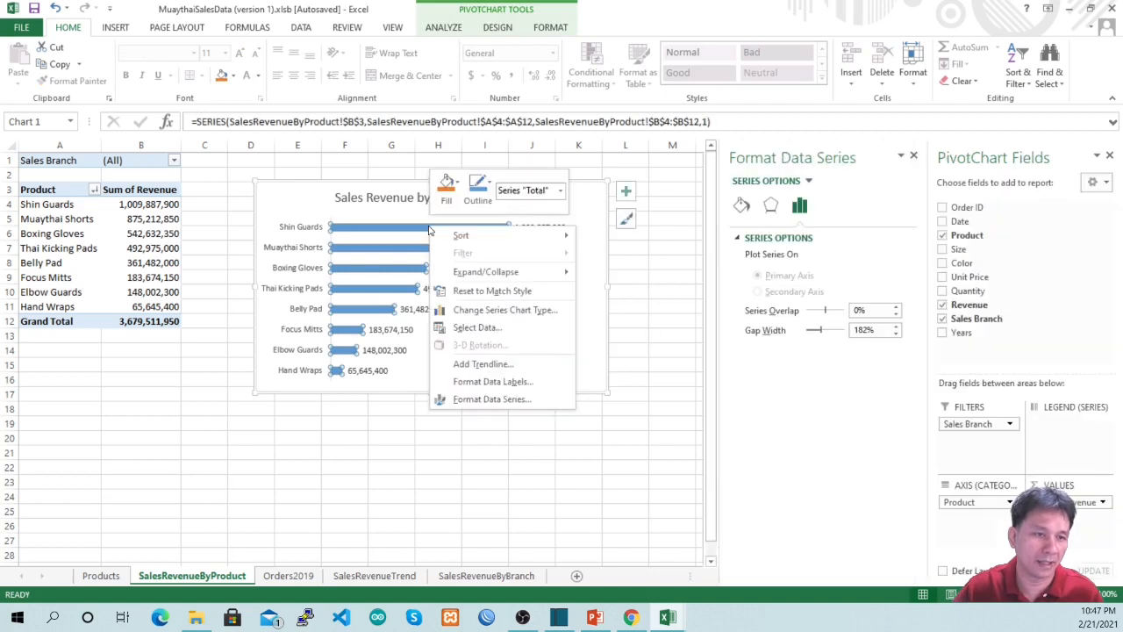
click(538, 403)
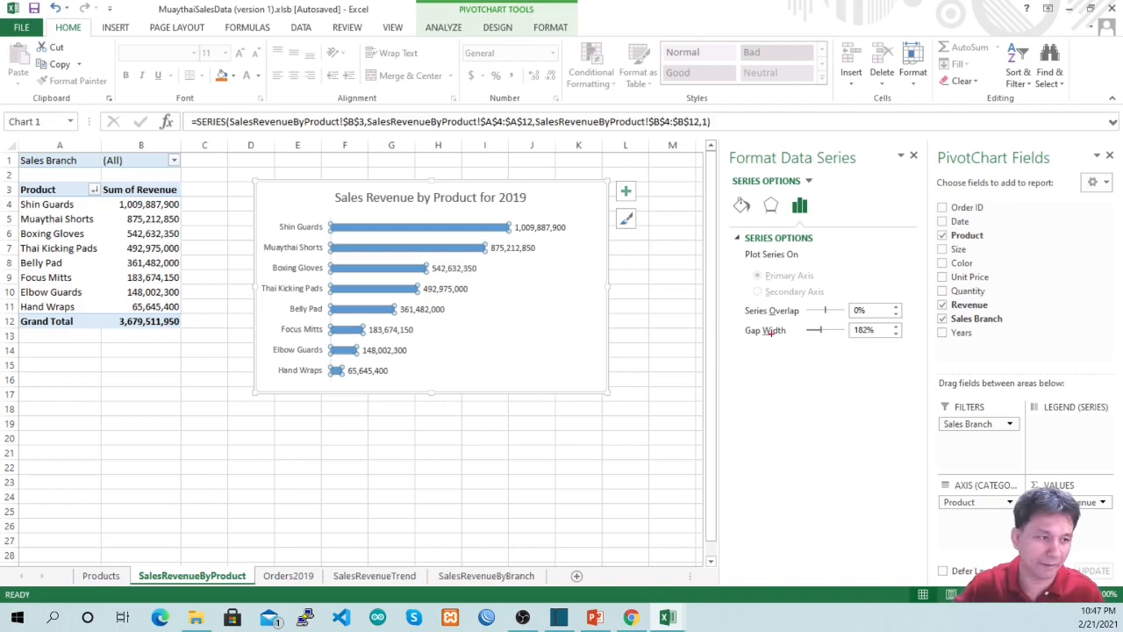
mouse_move(464, 235)
mouse_down()
mouse_move(741, 330)
mouse_move(820, 333)
mouse_move(805, 356)
mouse_move(779, 342)
mouse_up()
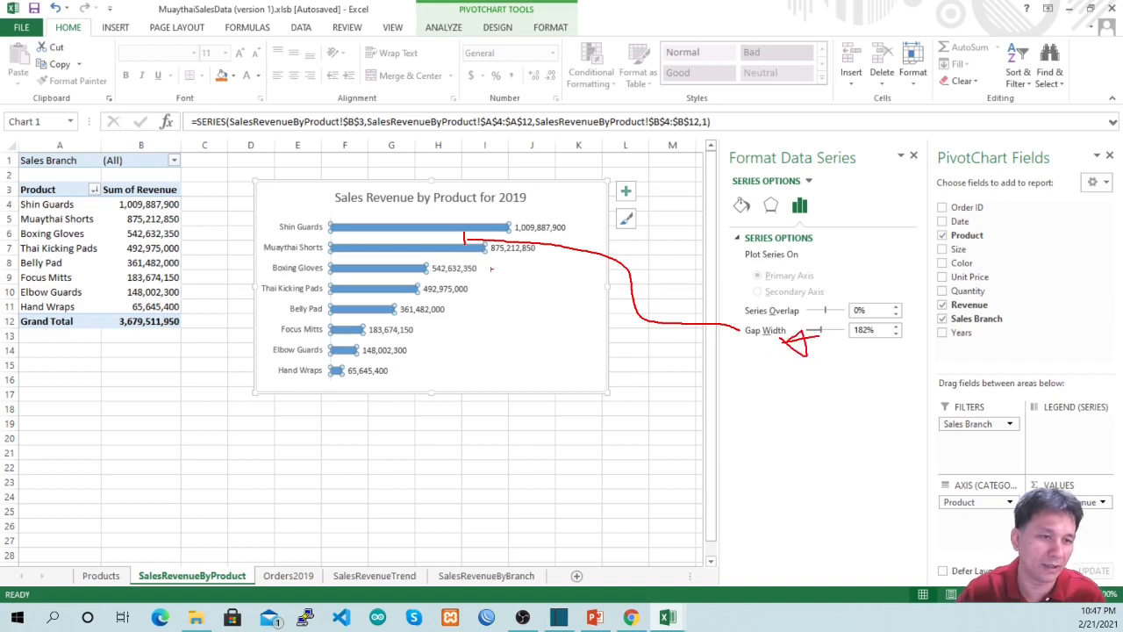
mouse_move(412, 234)
mouse_down()
mouse_move(409, 253)
mouse_move(434, 246)
mouse_up()
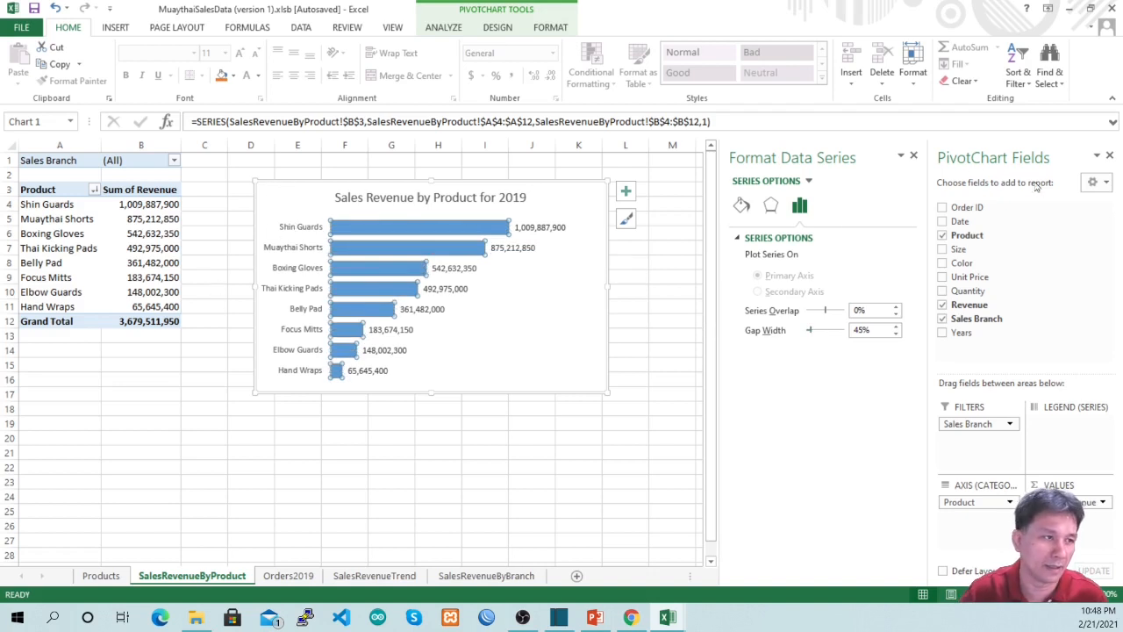
click(913, 156)
click(720, 290)
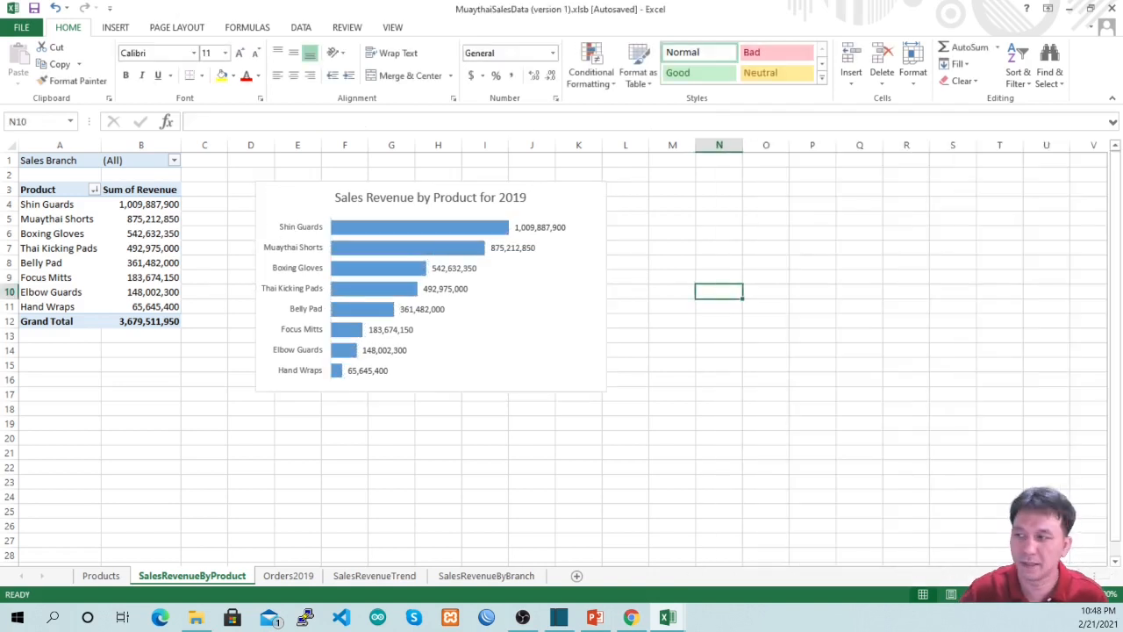
- Switch to the PowerPoint slide deck and open slide 66
key(alt+Tab)
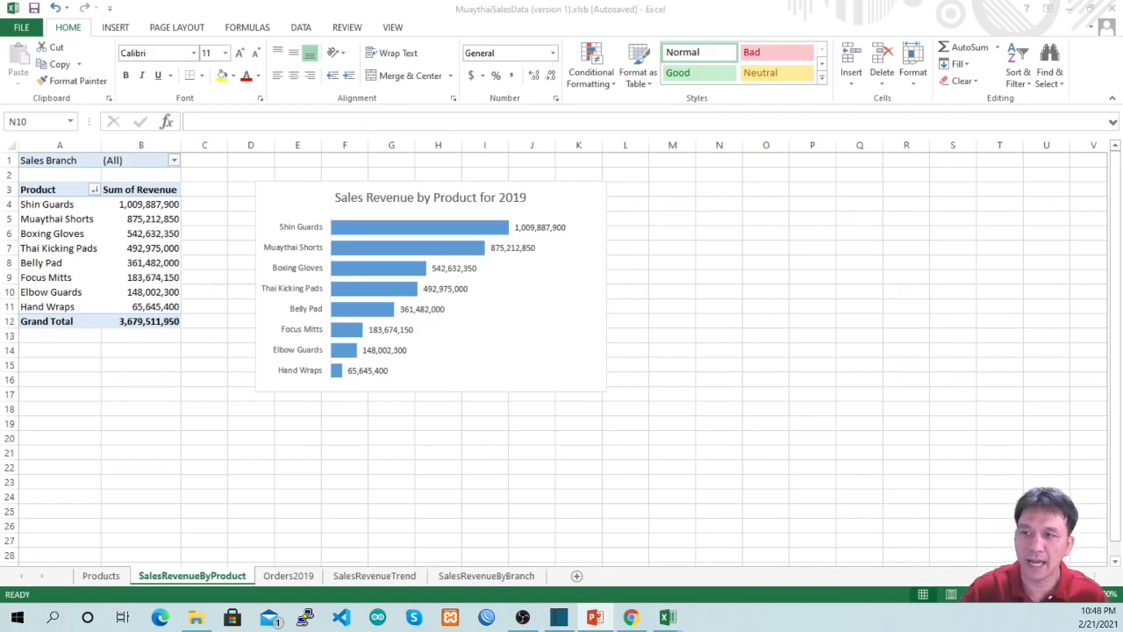
drag(1122, 70, 378, 1)
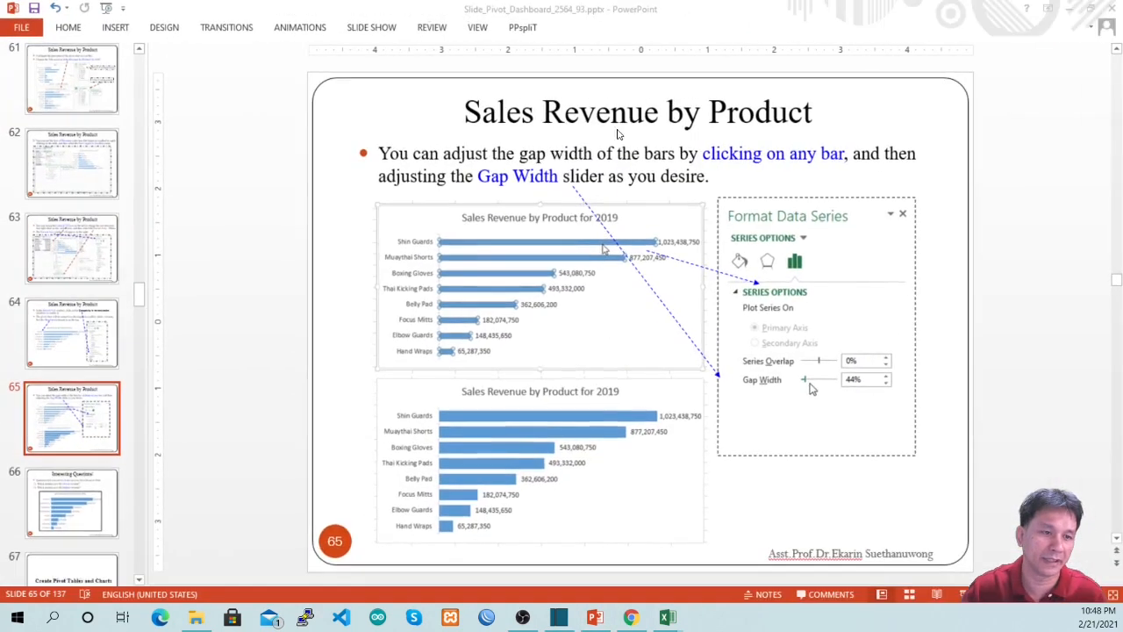
click(76, 496)
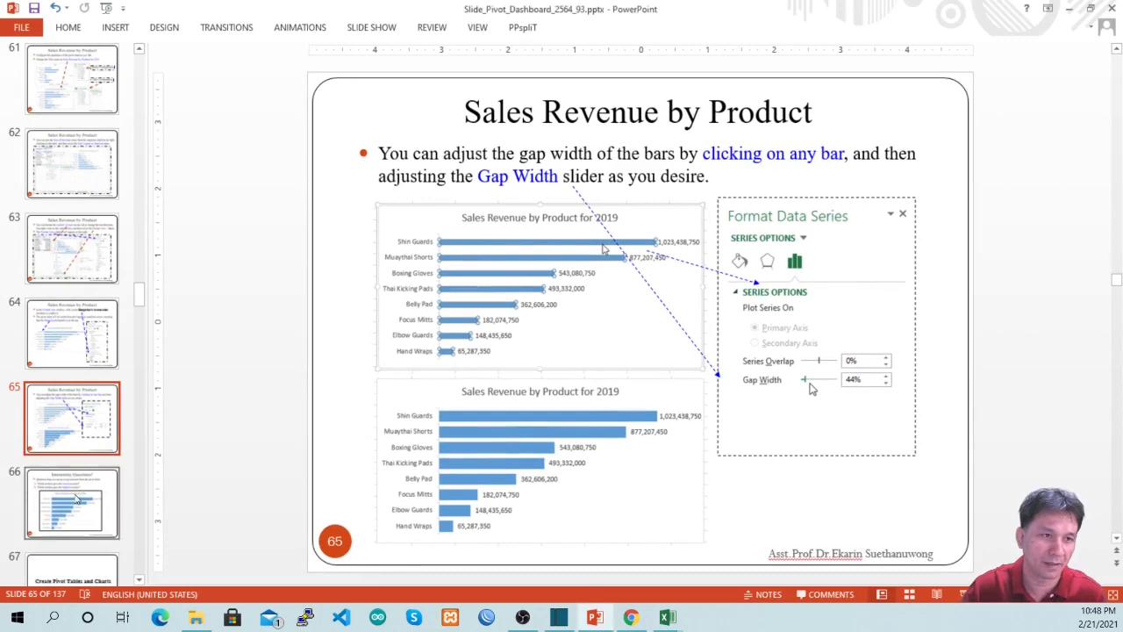
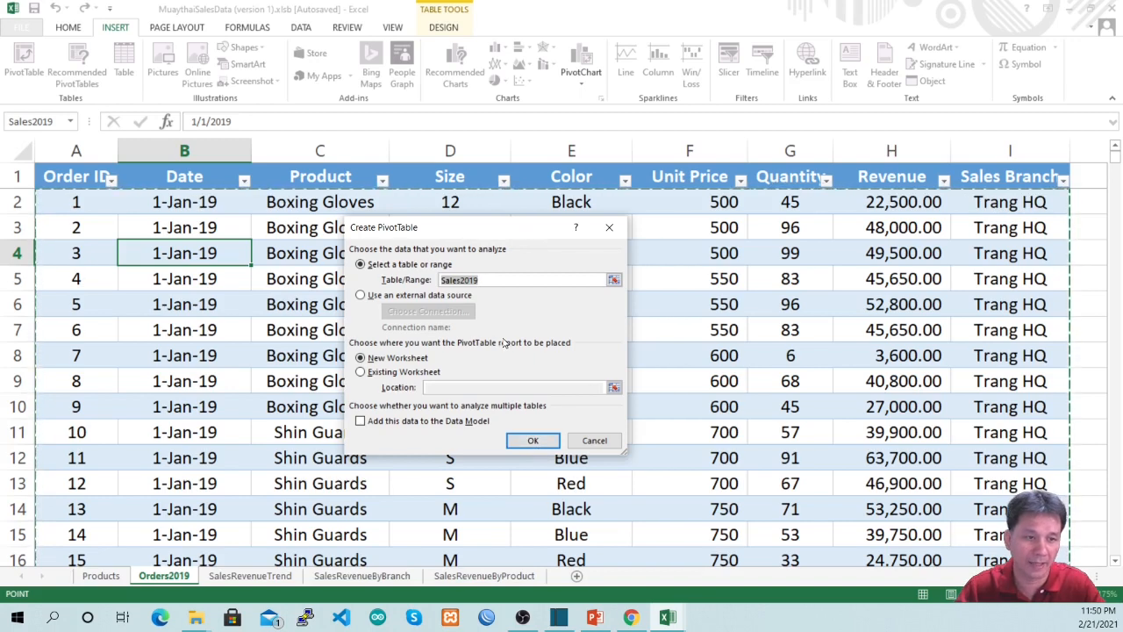
- Create a PivotTable from the Sales2019 table on a new worksheet and enter "SalesRevenue" as the start of its sheet name
click(544, 439)
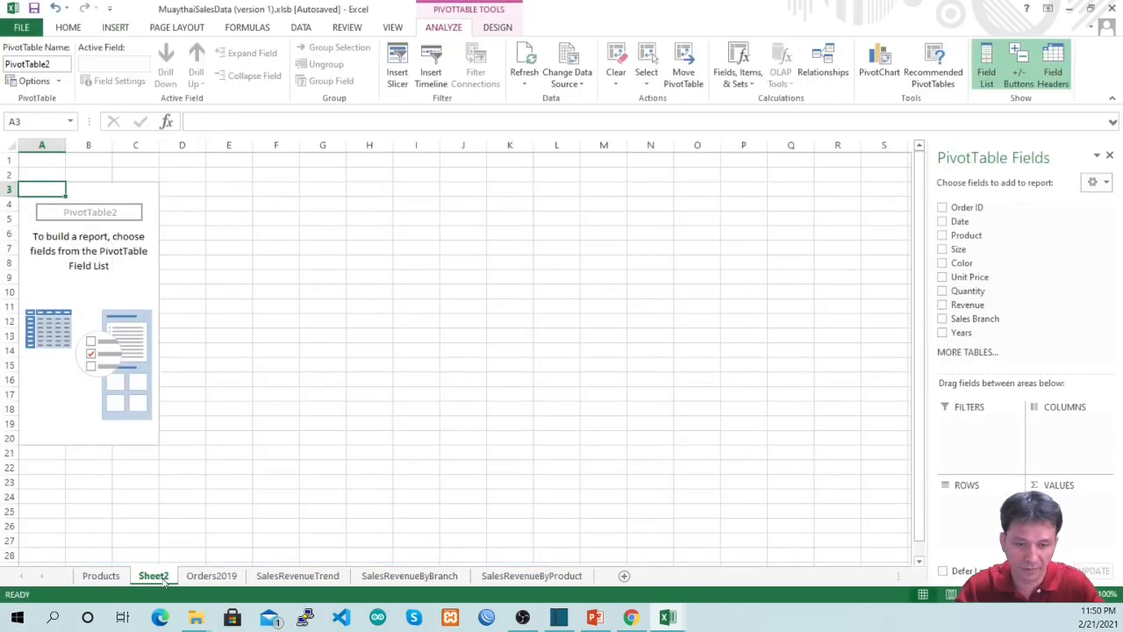
click(157, 577)
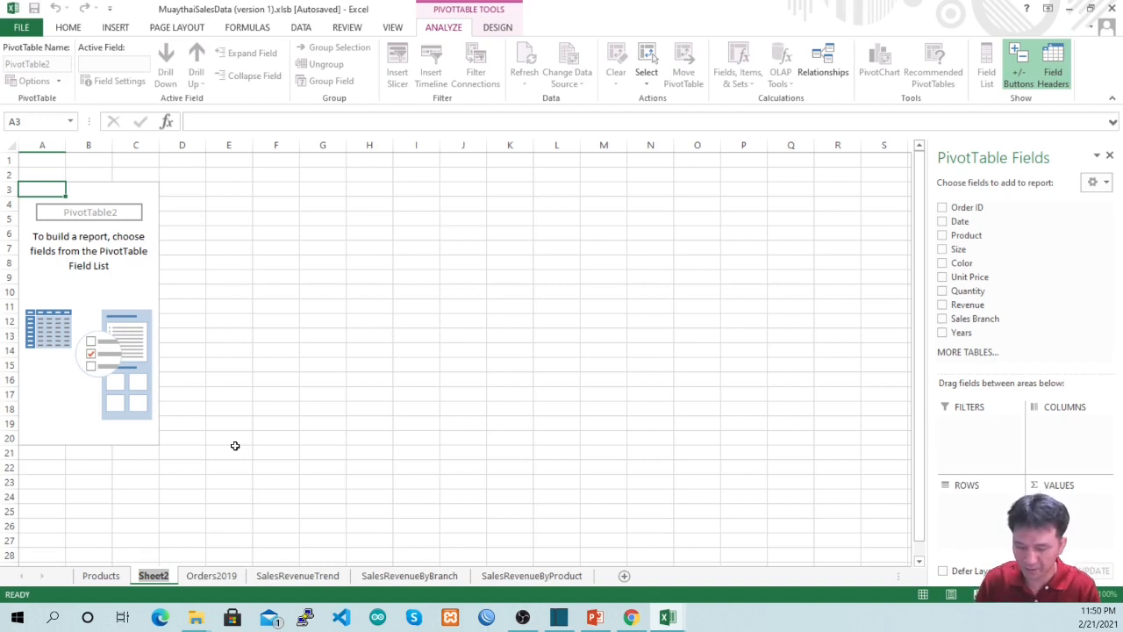
text(Sales)
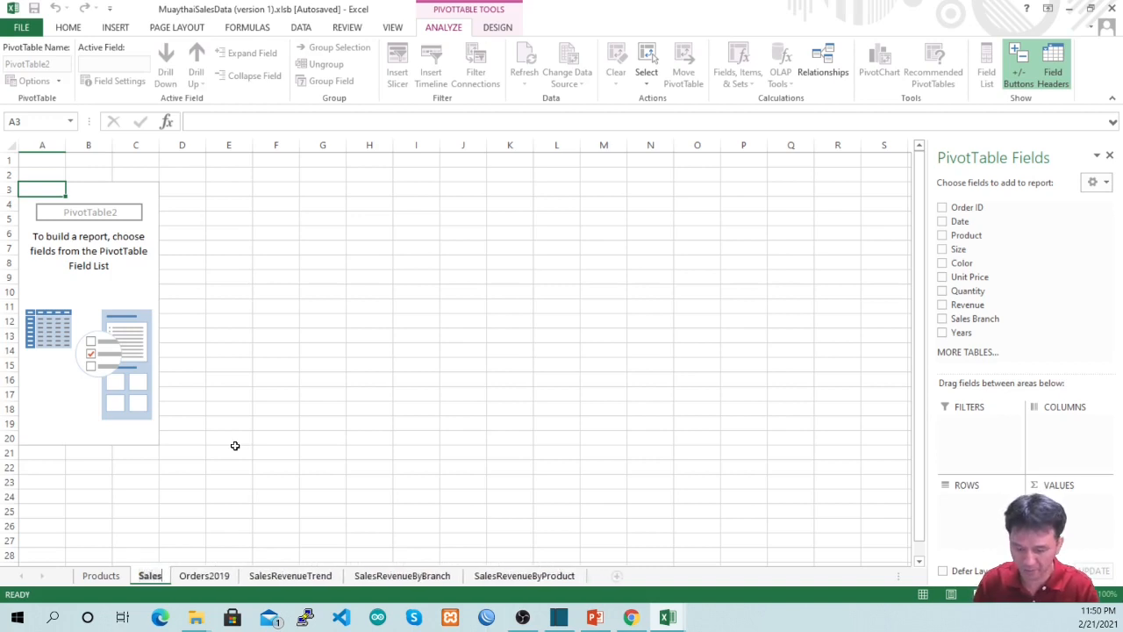
text(Re)
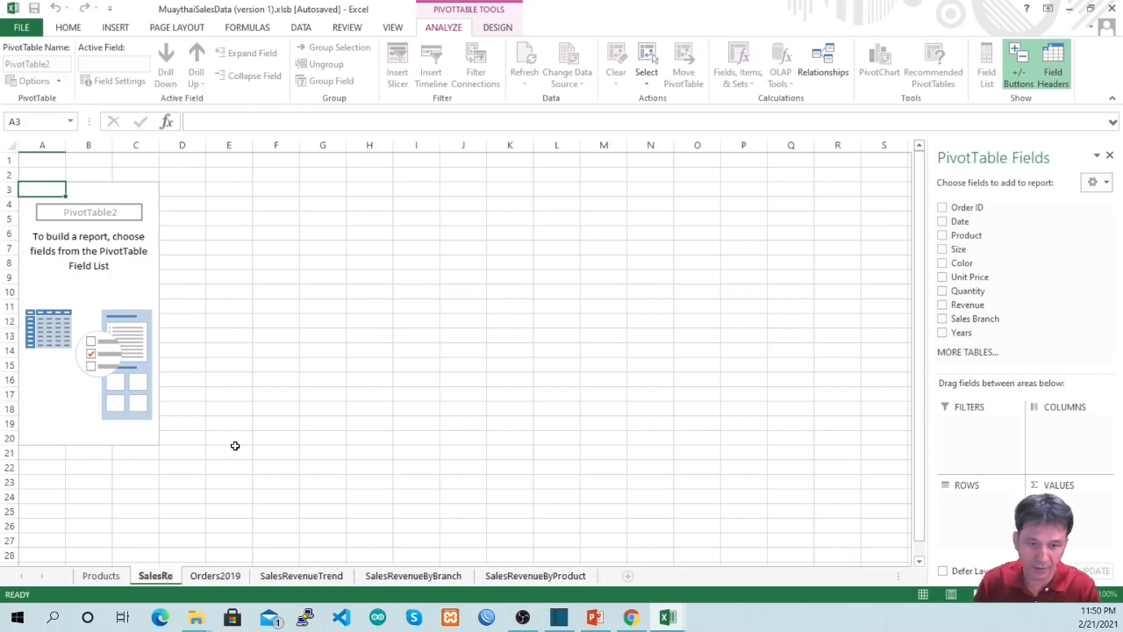
text(venue)
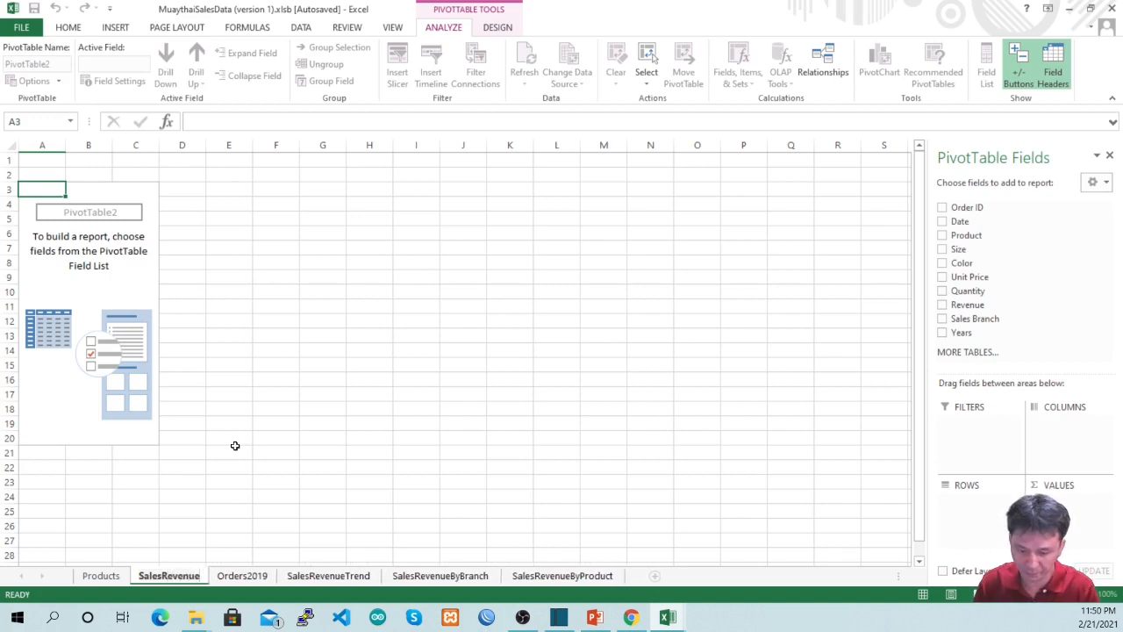
- Check the topic on the PowerPoint slide, return to Excel and rename the new PivotTable sheet as "SalesQuantitybyProduct"
click(595, 617)
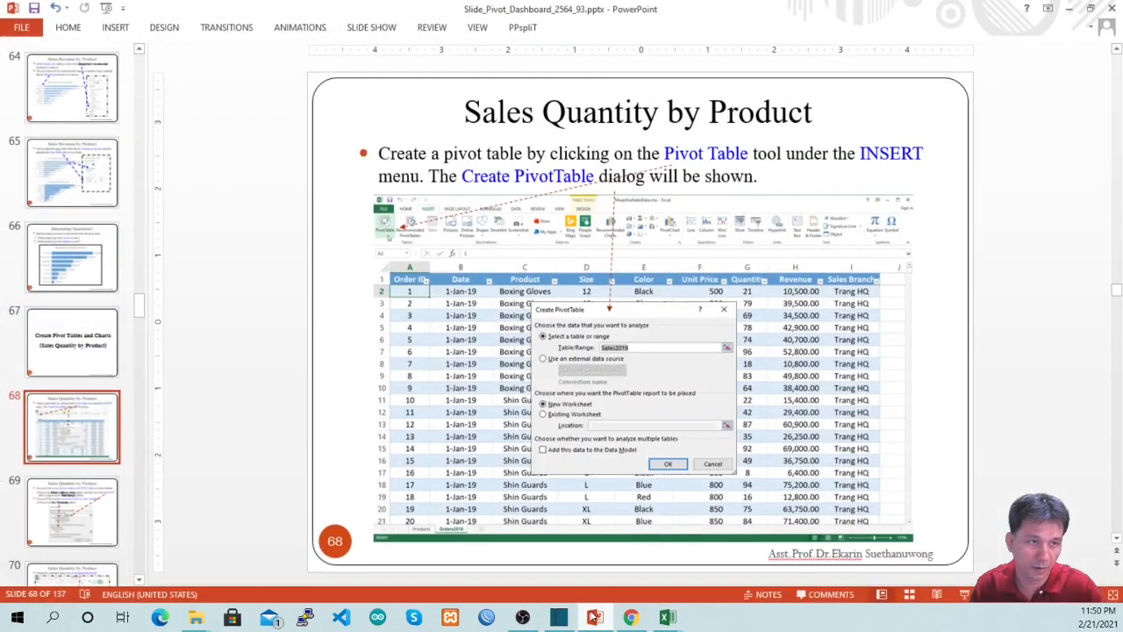
click(595, 617)
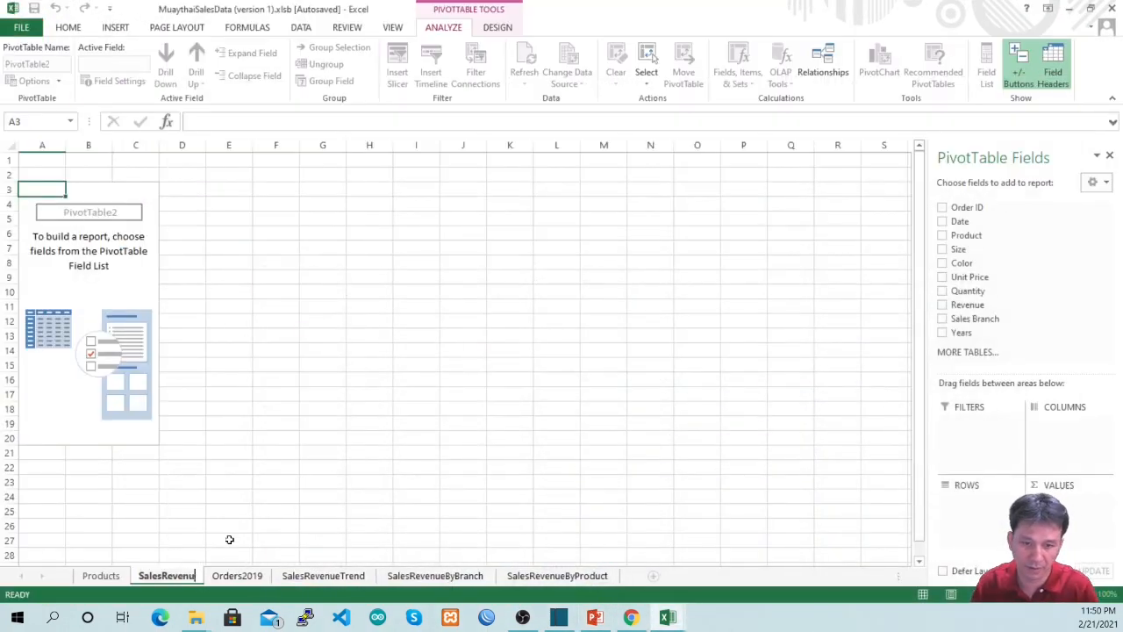
key(BackSpace)
key(BackSpace)
key(BackSpace)
key(BackSpace)
key(BackSpace)
key(BackSpace)
text(Qu)
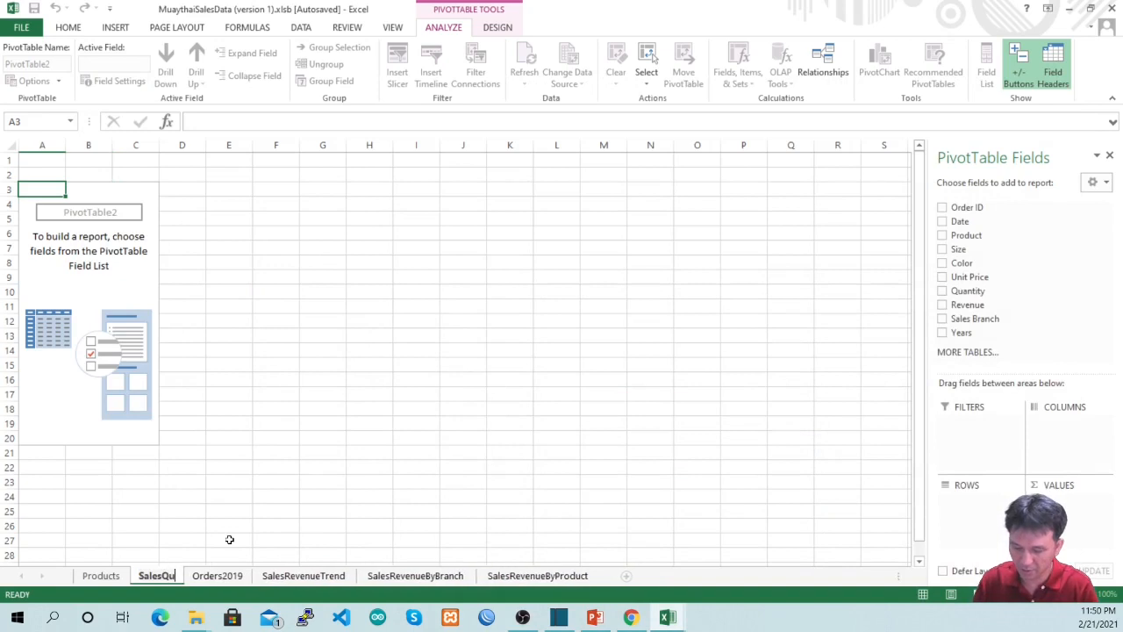
text(antity)
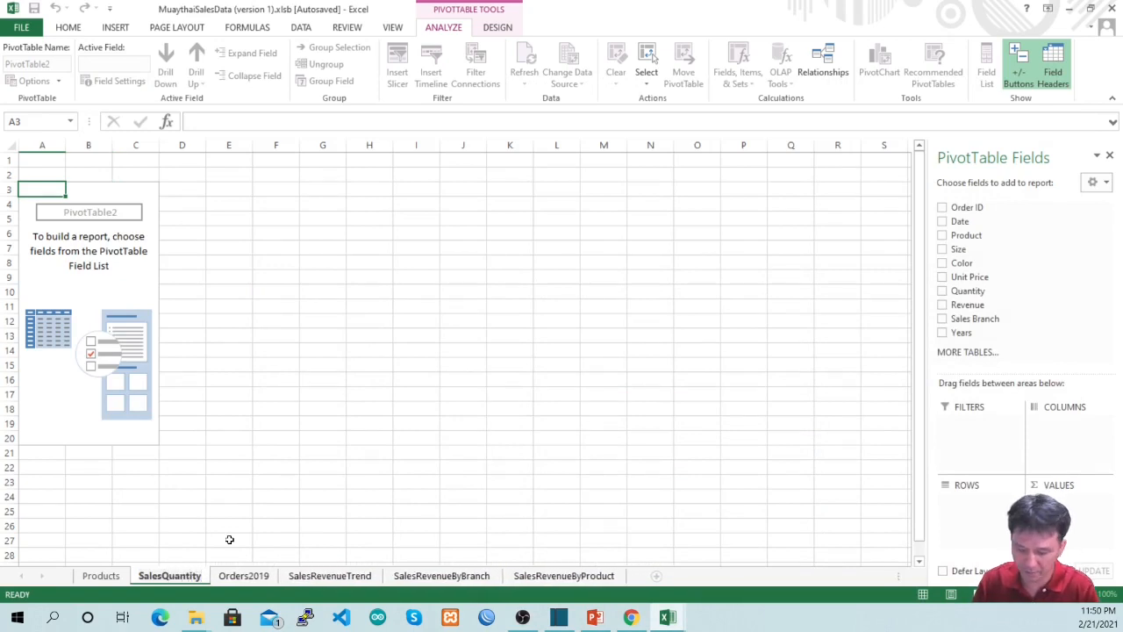
text(by)
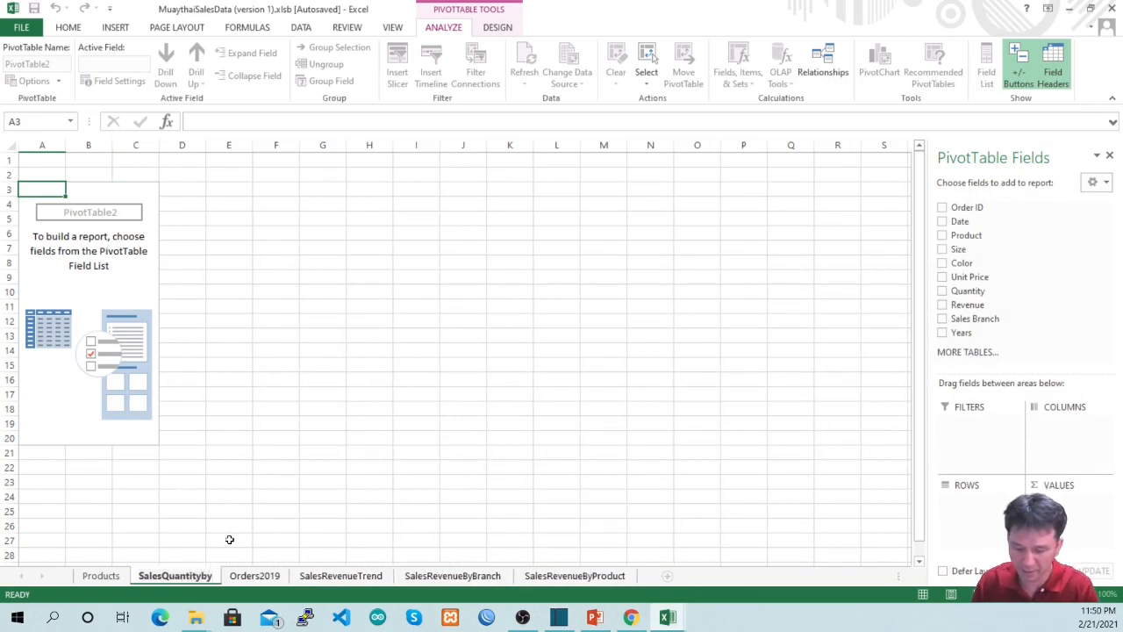
text(Prodcu)
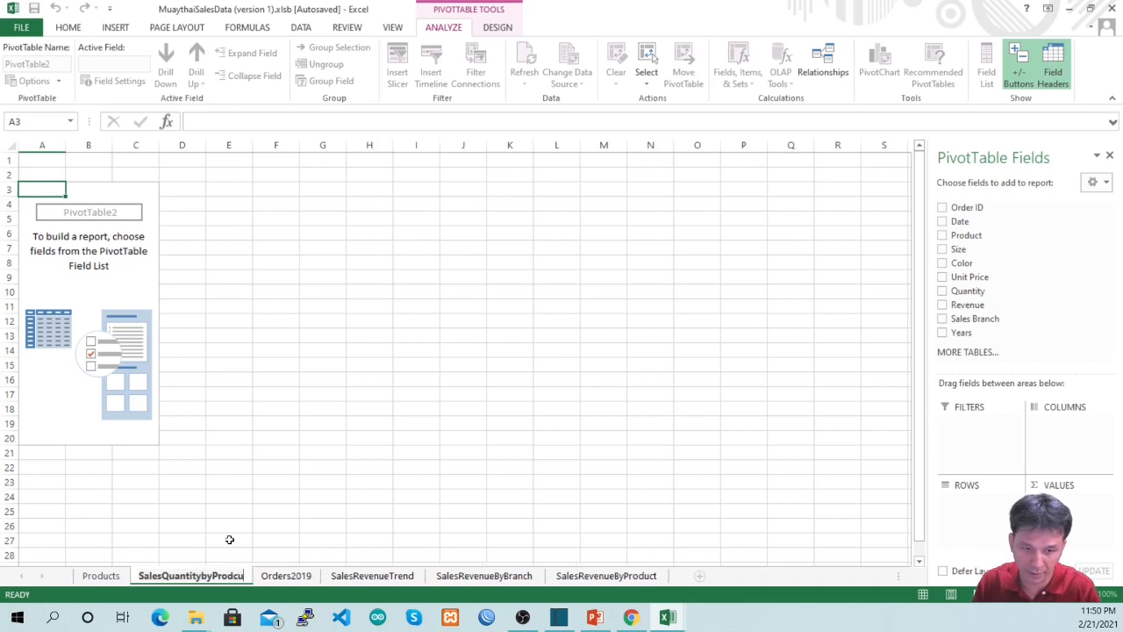
key(BackSpace)
key(BackSpace)
text(uct)
key(Return)
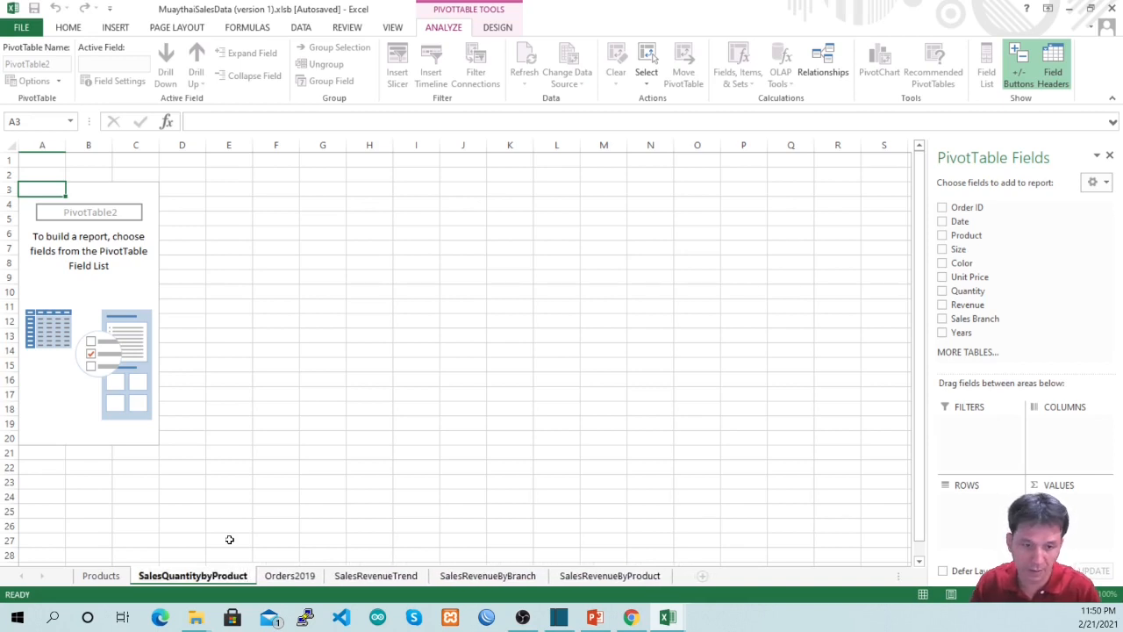
- Switch to the PowerPoint deck and read slide 70 for the required worksheet name
click(596, 618)
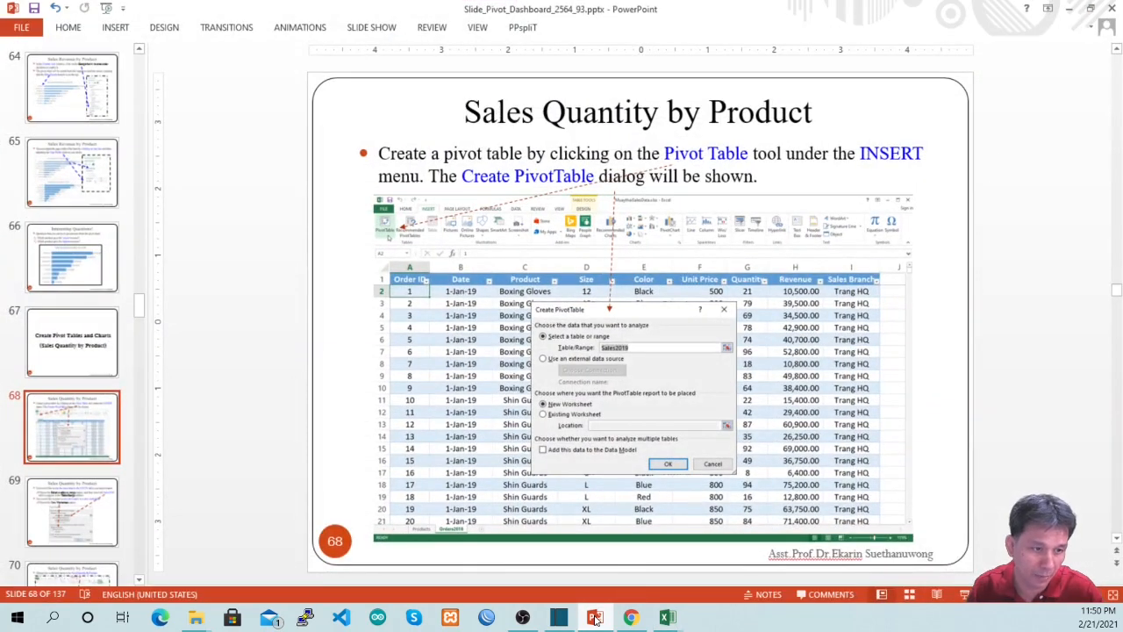
click(74, 513)
scroll(75, 395, down, 2)
click(81, 419)
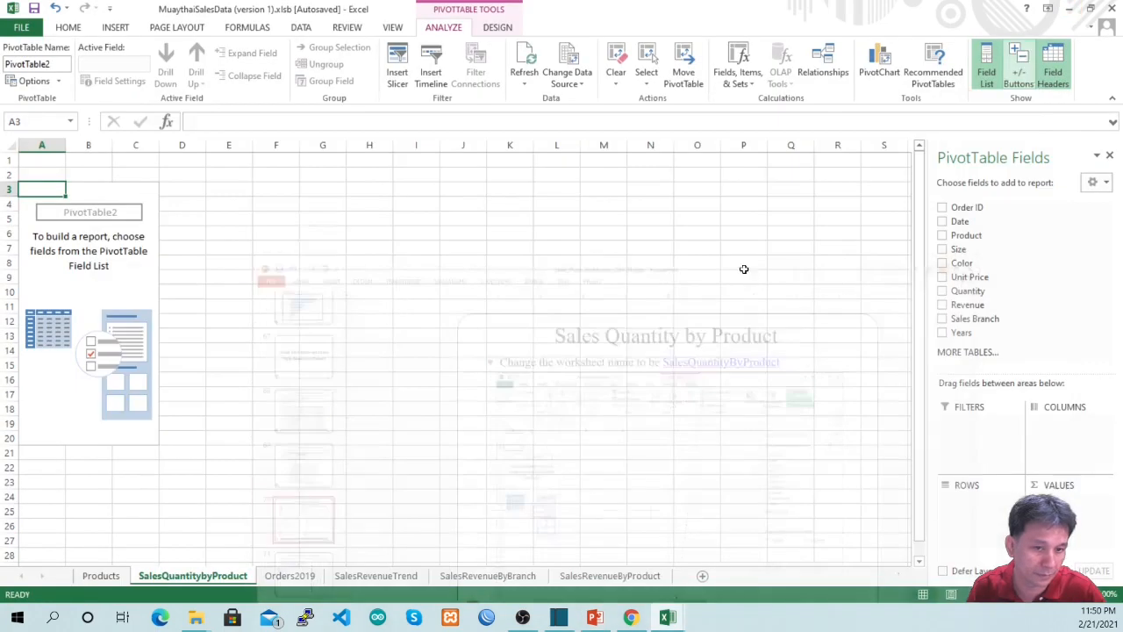
- Return to Excel and correct the PivotTable sheet's name to "SalesQuantityByProduct" with a capital B
click(1068, 8)
click(204, 576)
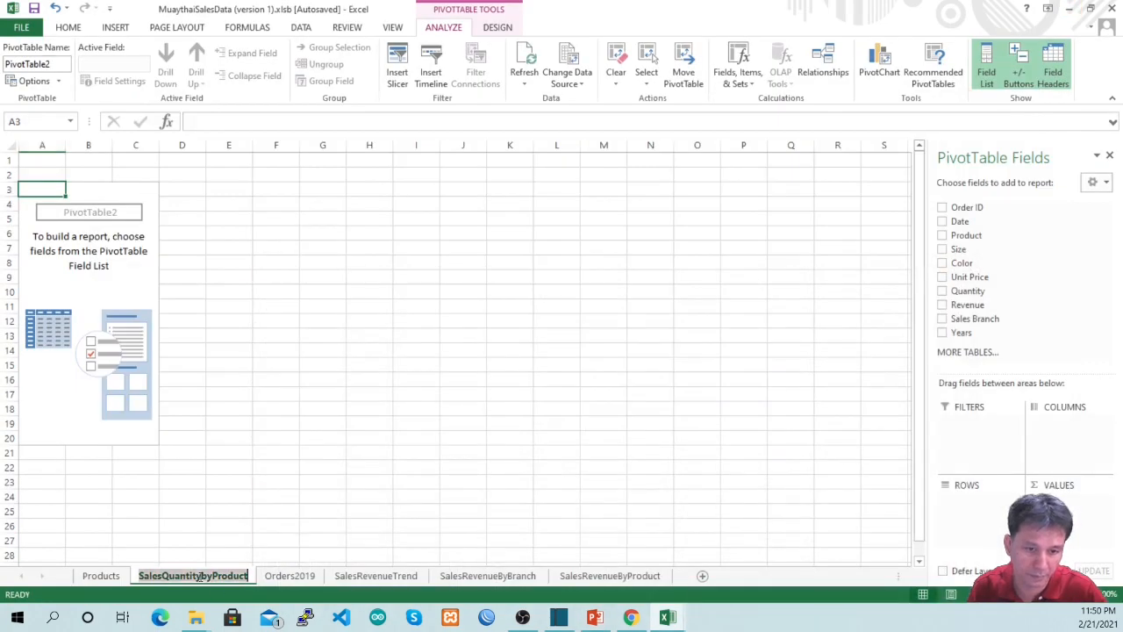
click(204, 575)
key(Delete)
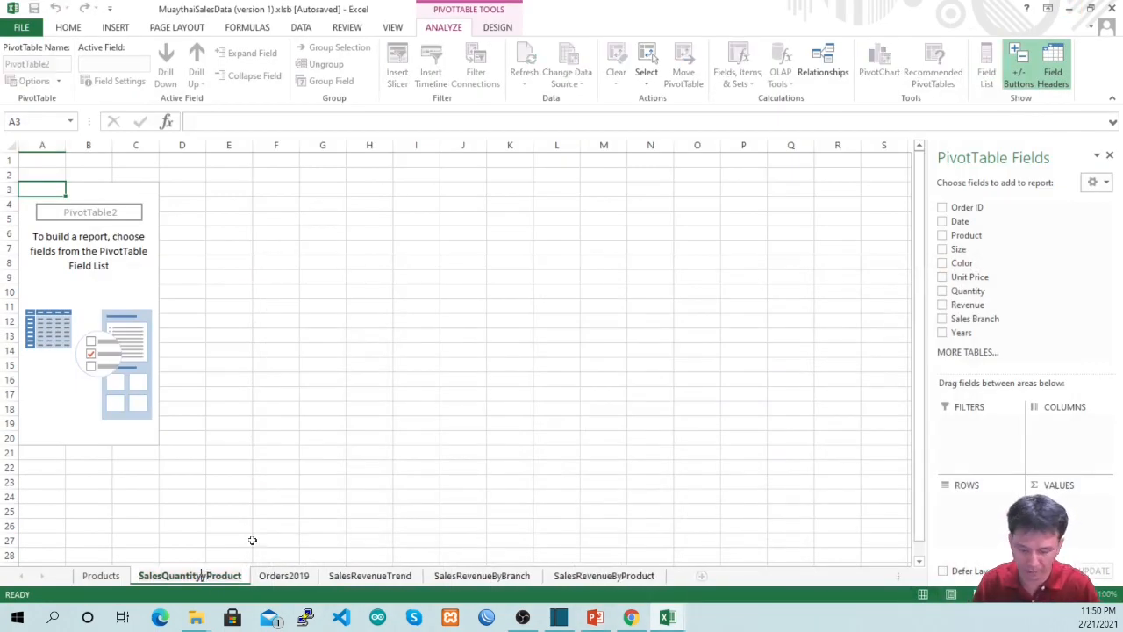
text(By)
key(Return)
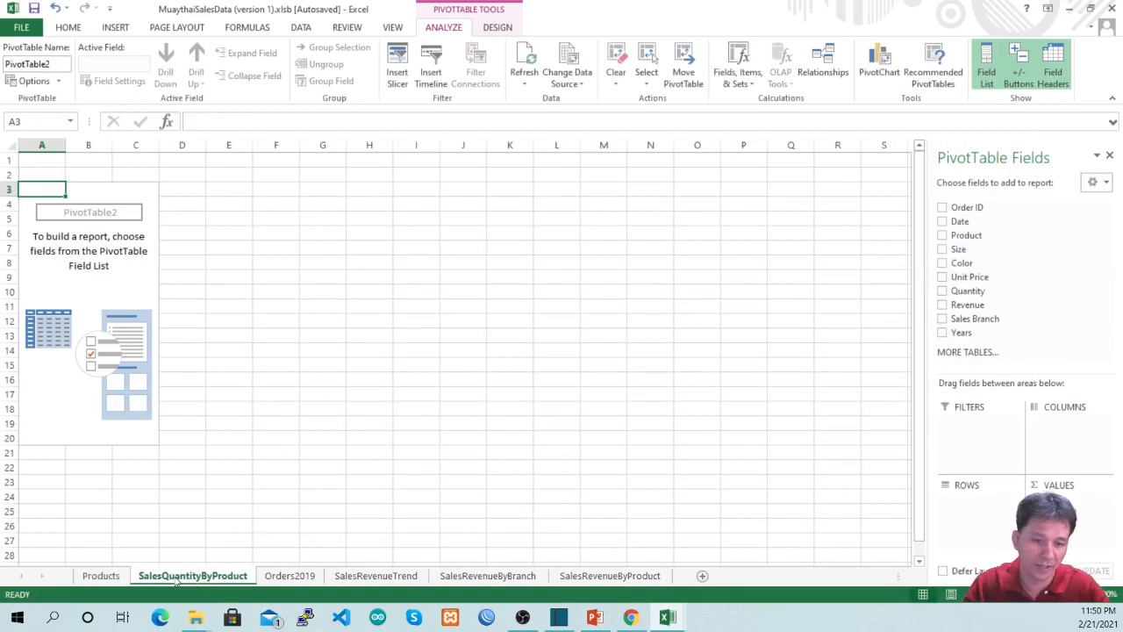
- Move the SalesQuantityByProduct sheet to the end, after SalesRevenueByProduct, and keep only that sheet selected
mouse_move(176, 583)
mouse_down()
mouse_move(551, 566)
mouse_move(677, 579)
mouse_up()
ctrl+click(475, 583)
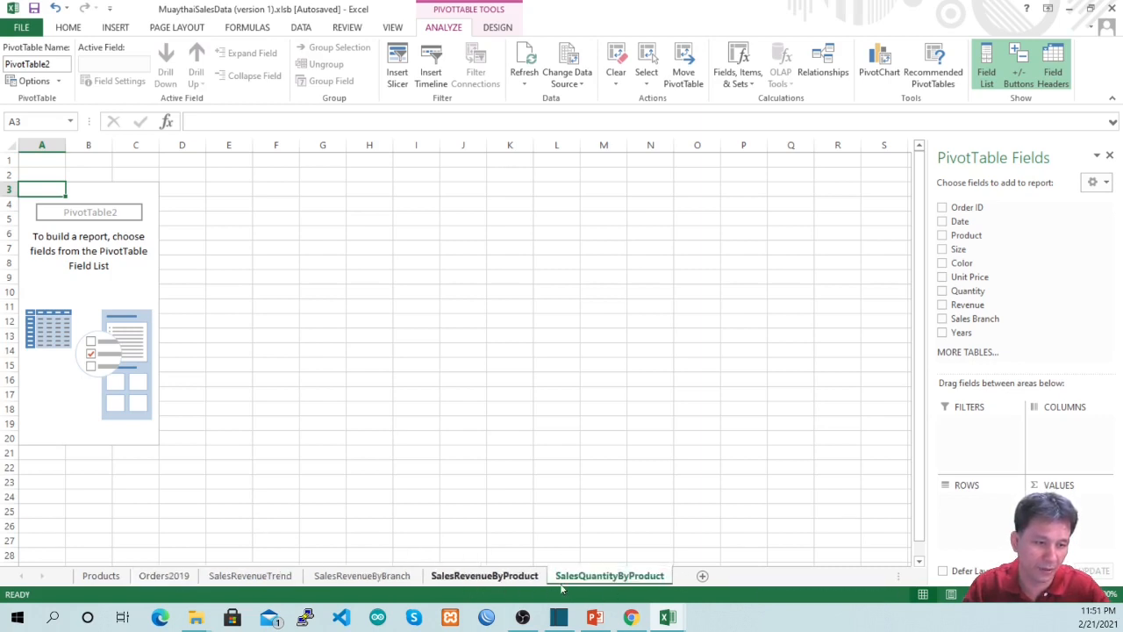
click(607, 581)
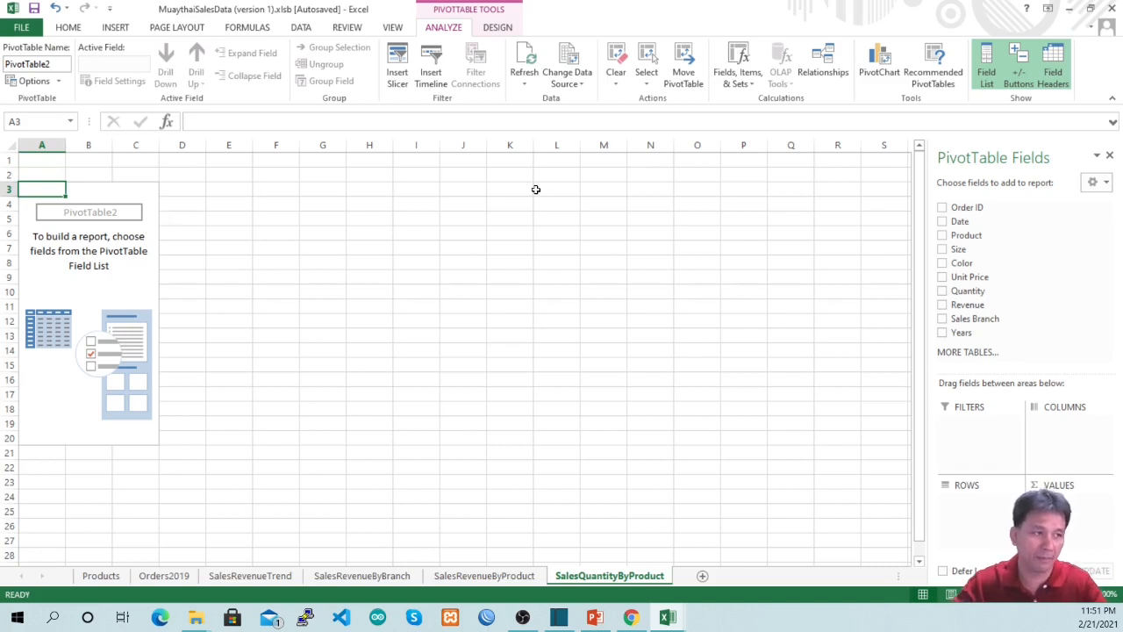
- Check the PivotTable field layout on PowerPoint slide 71 and return to Excel
click(595, 617)
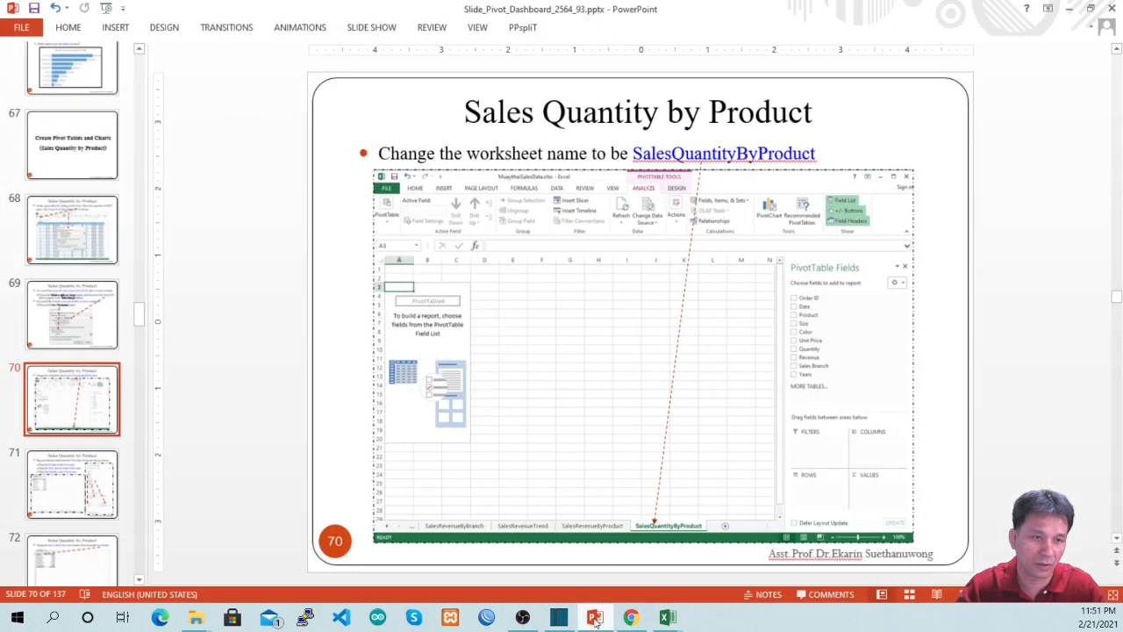
click(63, 487)
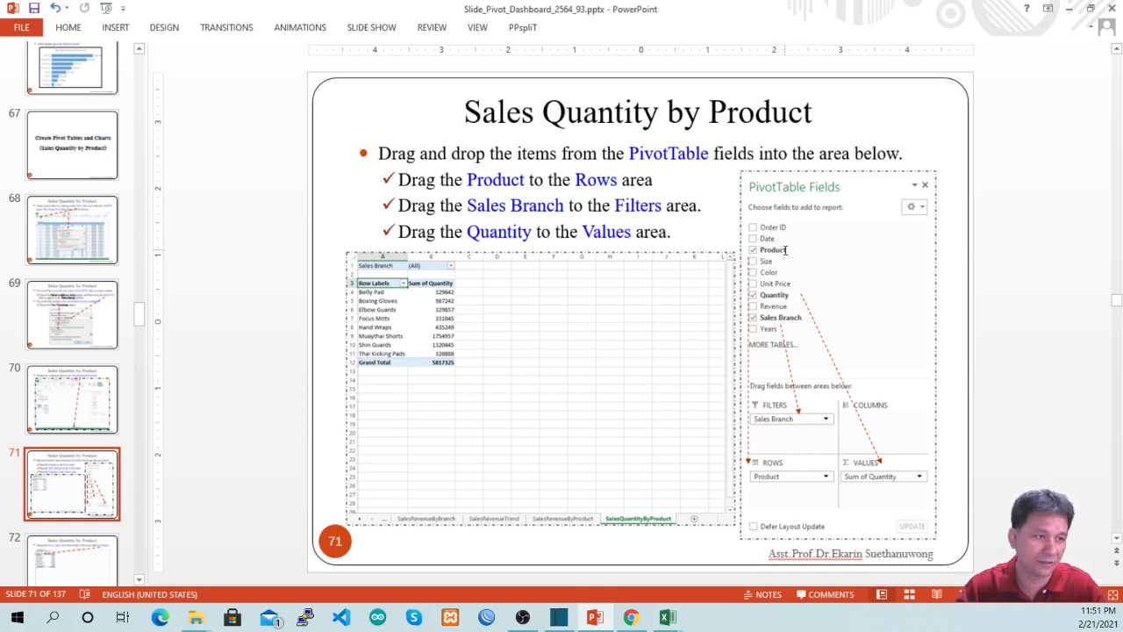
key(alt+Tab)
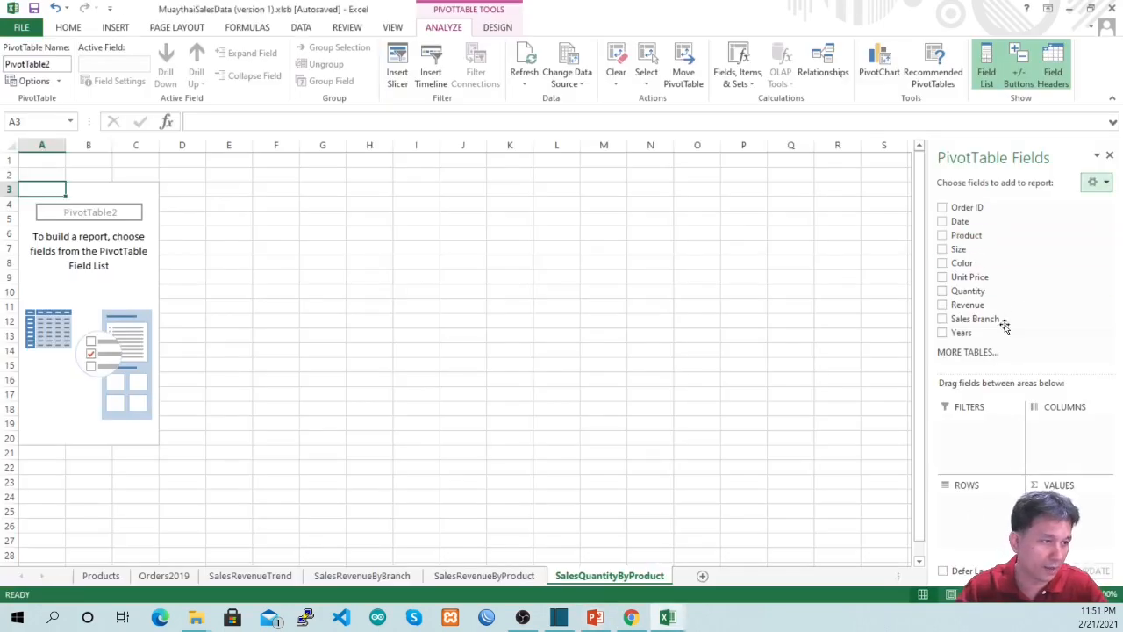
- Lay out the PivotTable with Product as rows, the sum of Quantity as values and Sales Branch as report filter
drag(966, 235, 968, 503)
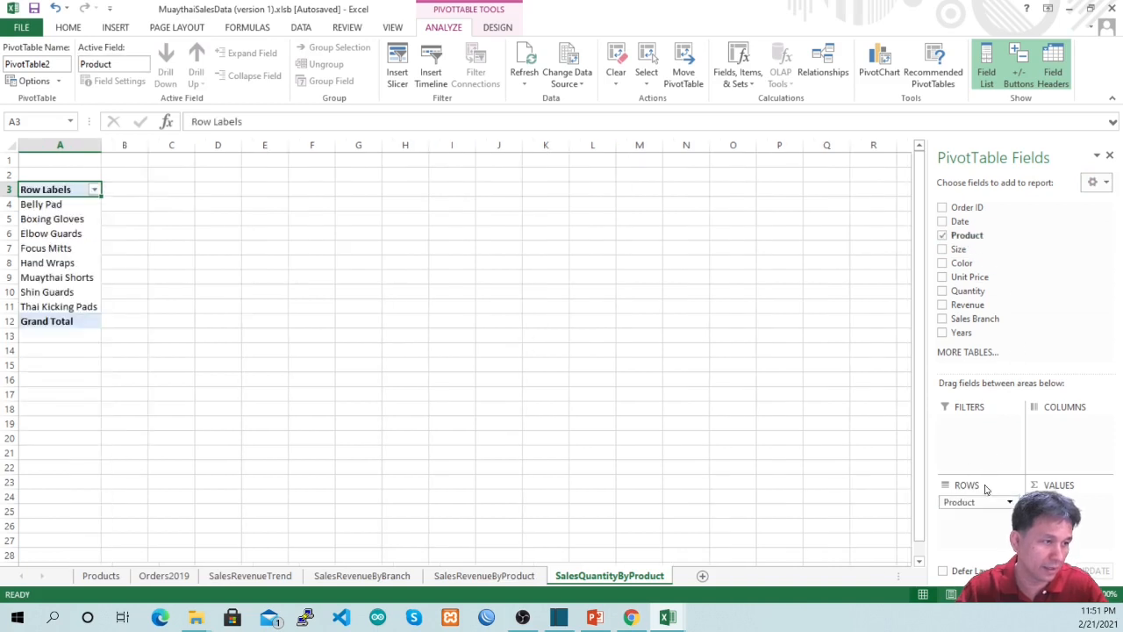
drag(969, 290, 1066, 507)
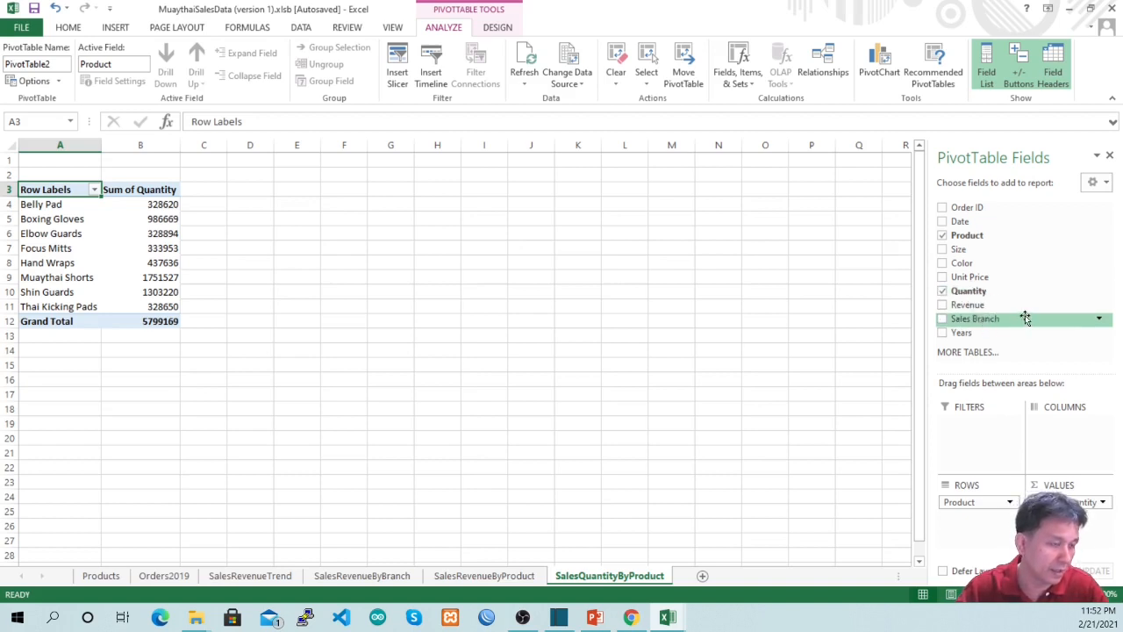
drag(1025, 318, 975, 425)
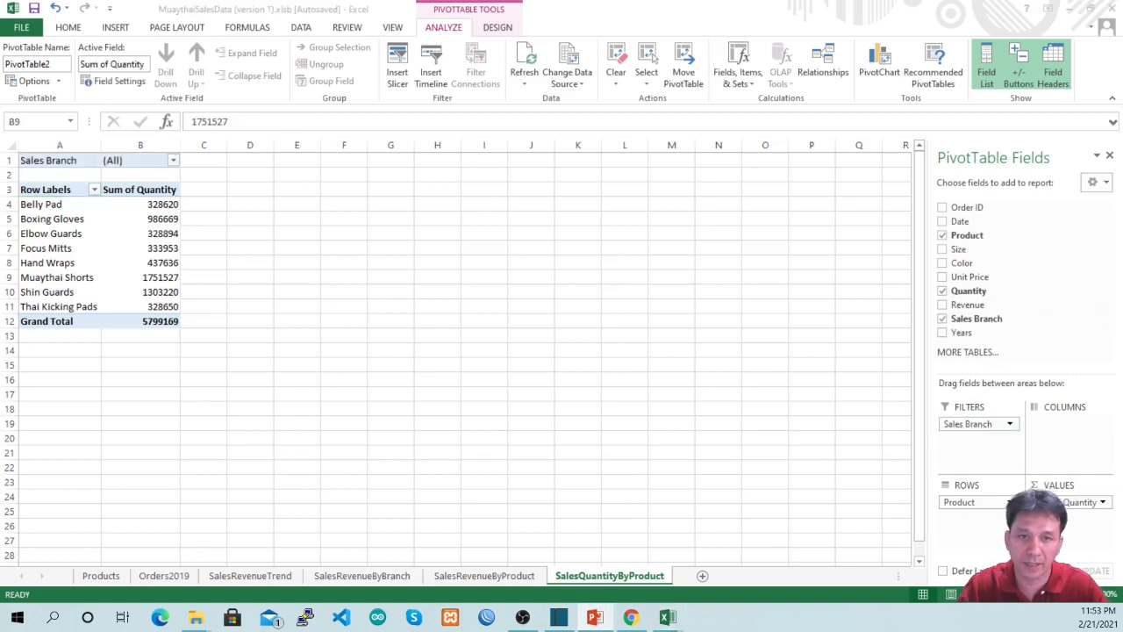
- Rename the PivotTable's row labels header in cell A3 as "Product"
click(80, 189)
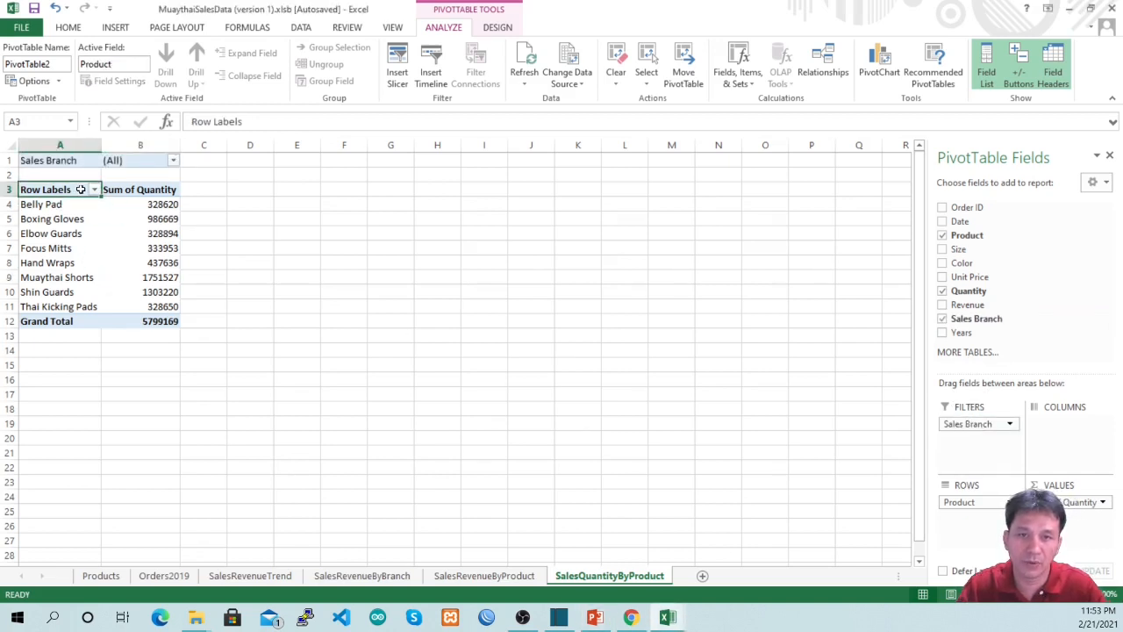
triple_click(81, 189)
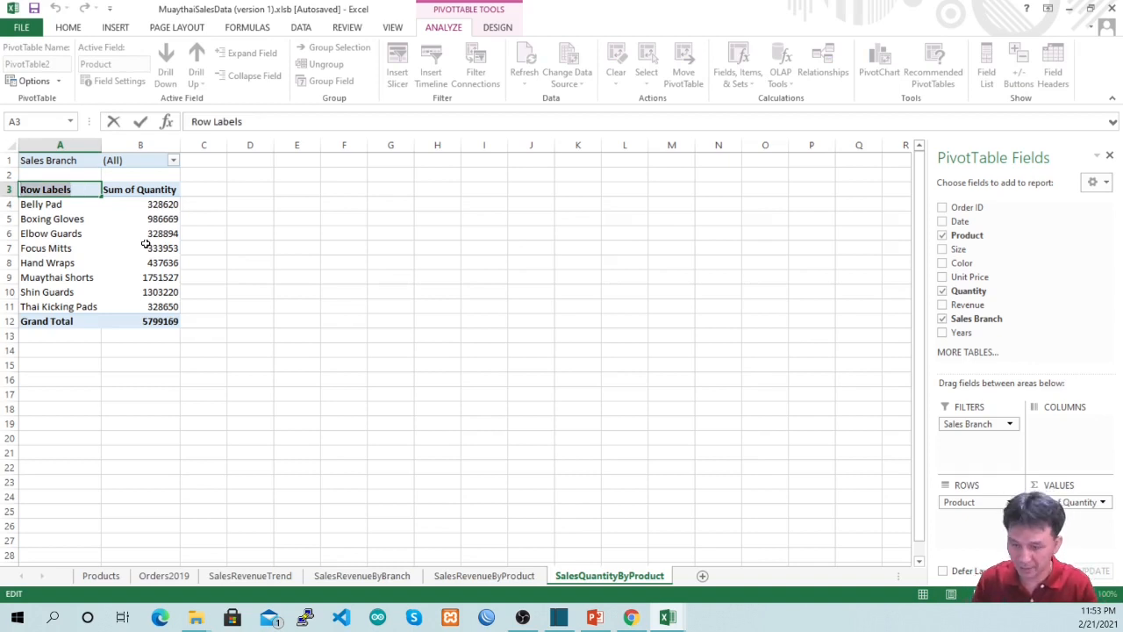
text(Product)
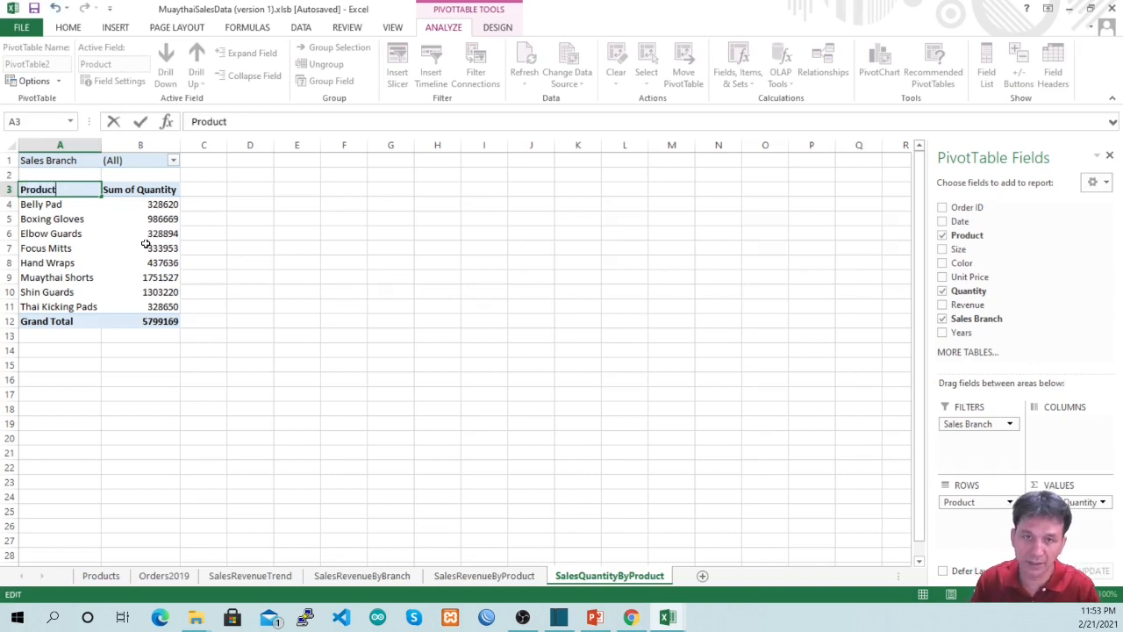
key(Return)
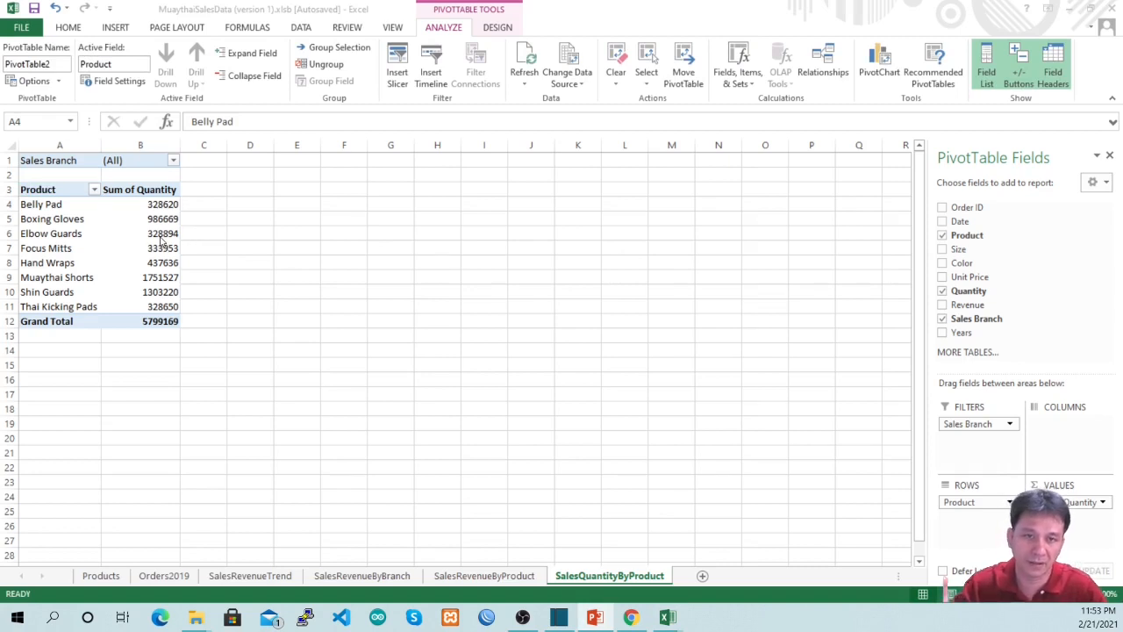
- Format the Sum of Quantity field as Number with a 1000 separator and 0 decimal places
click(161, 234)
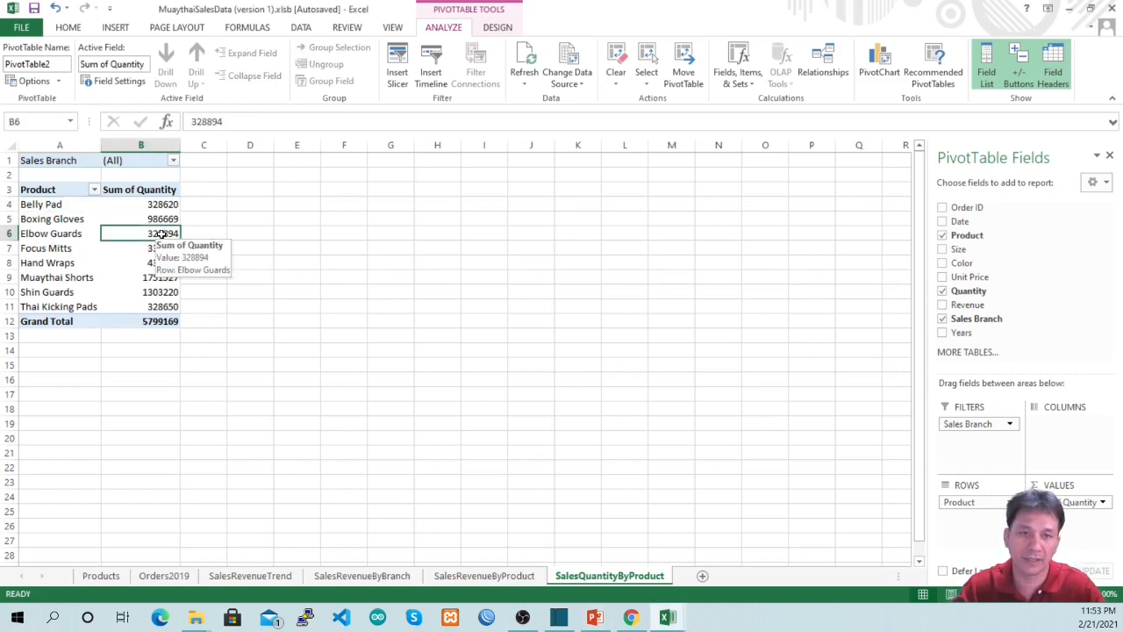
right_click(161, 234)
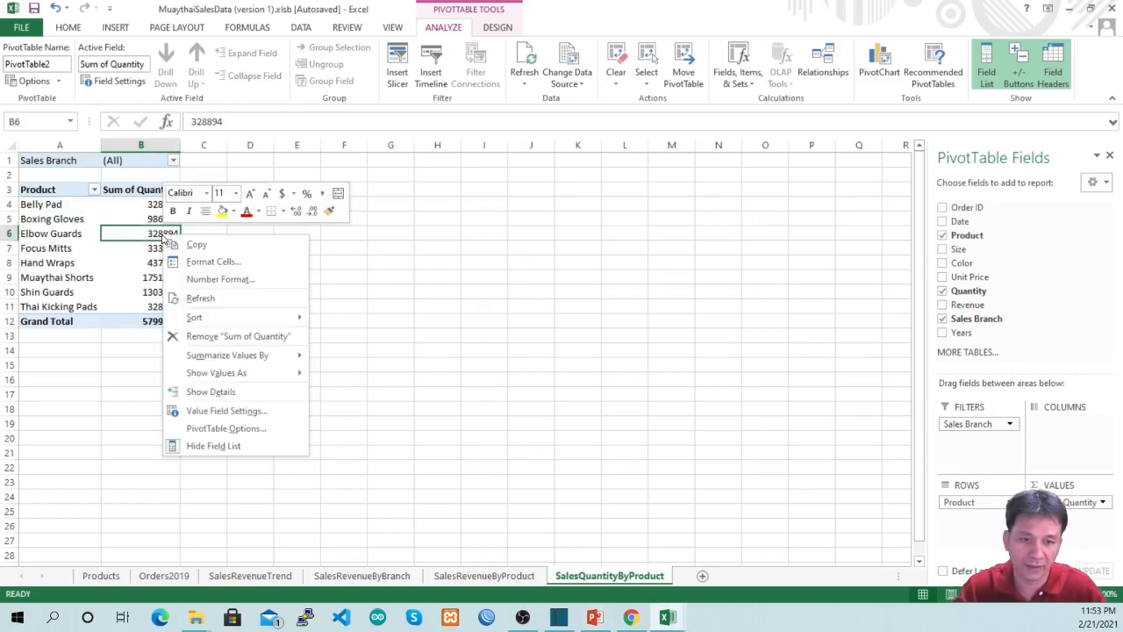
click(274, 412)
click(291, 414)
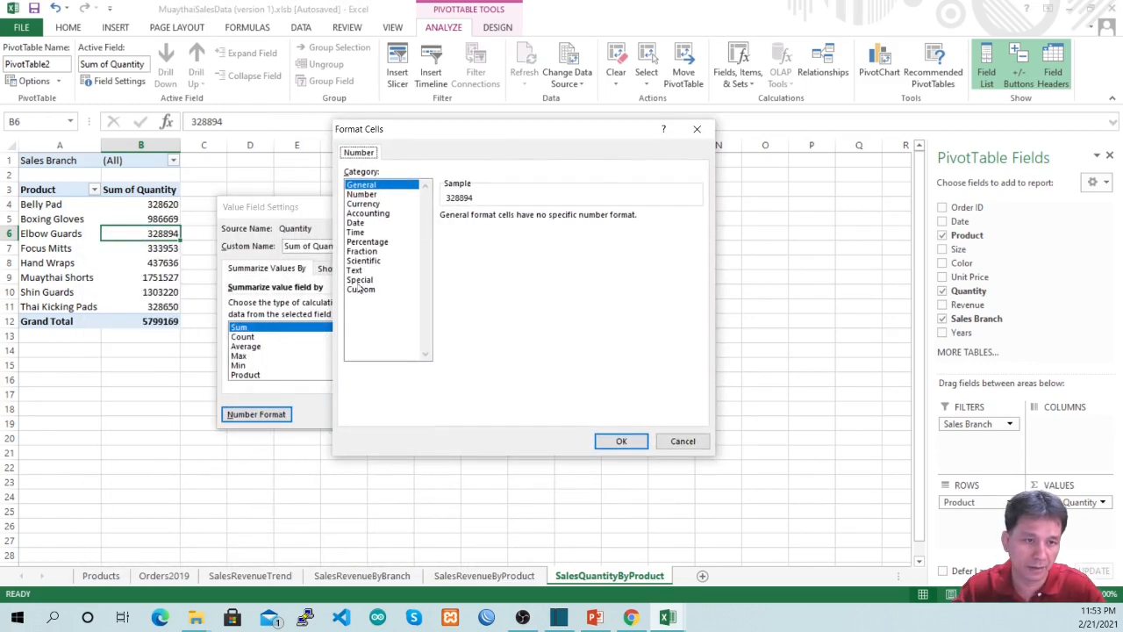
click(362, 194)
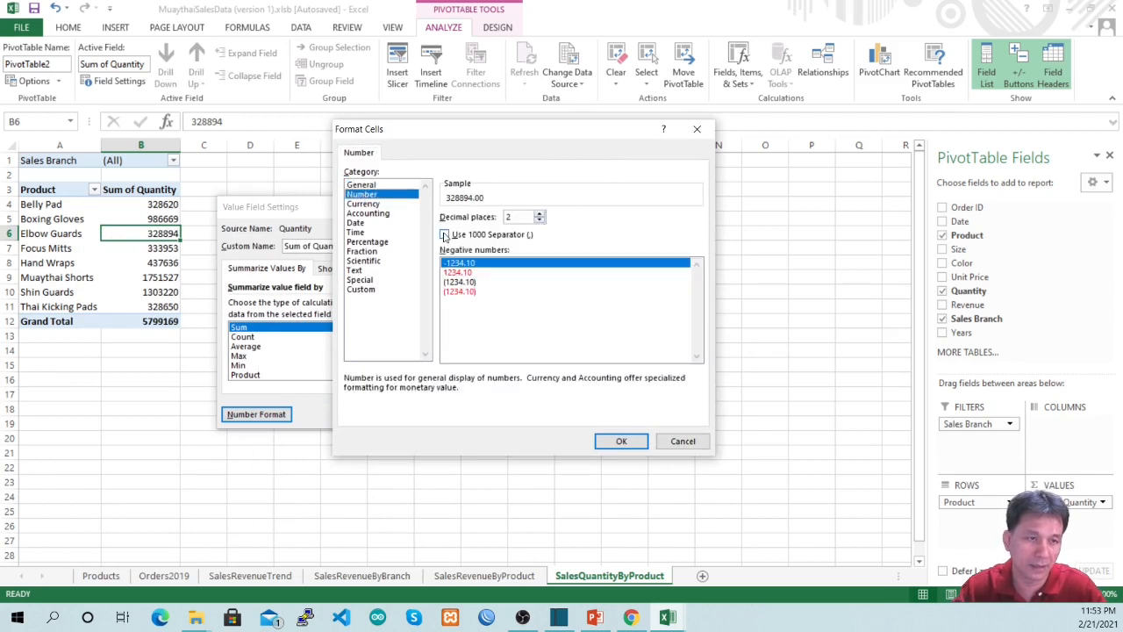
click(444, 234)
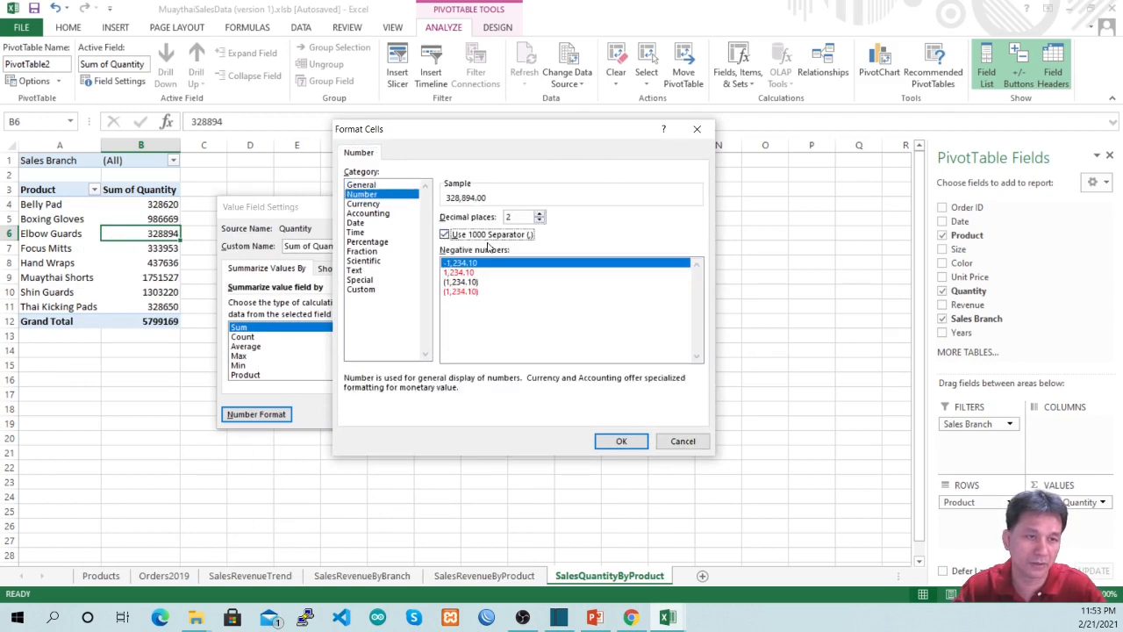
click(540, 220)
click(540, 220)
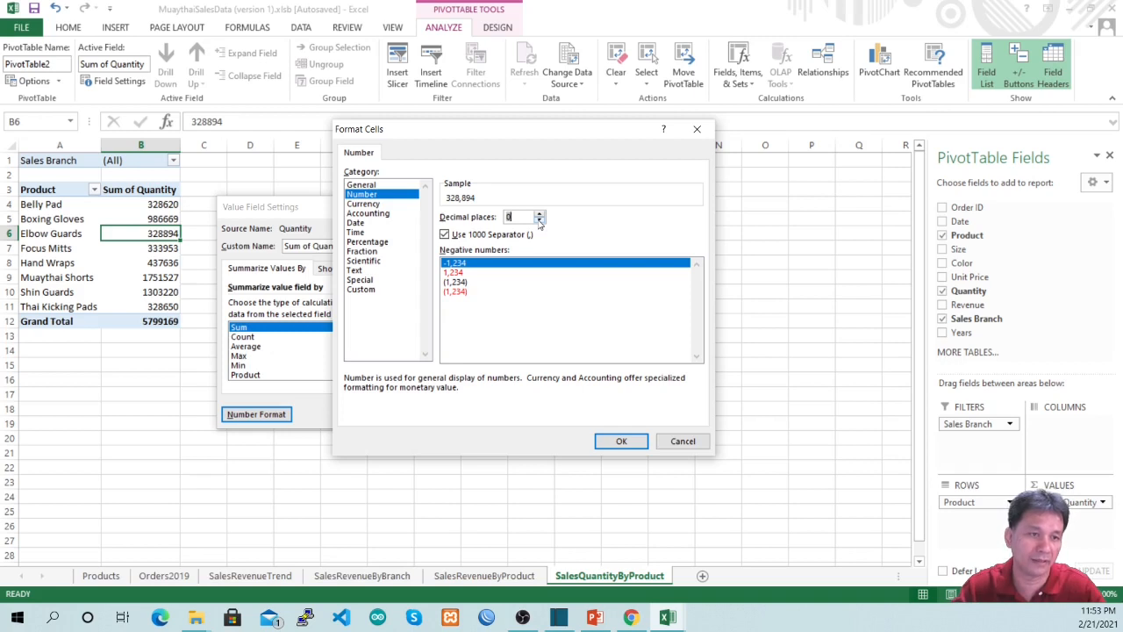
click(616, 440)
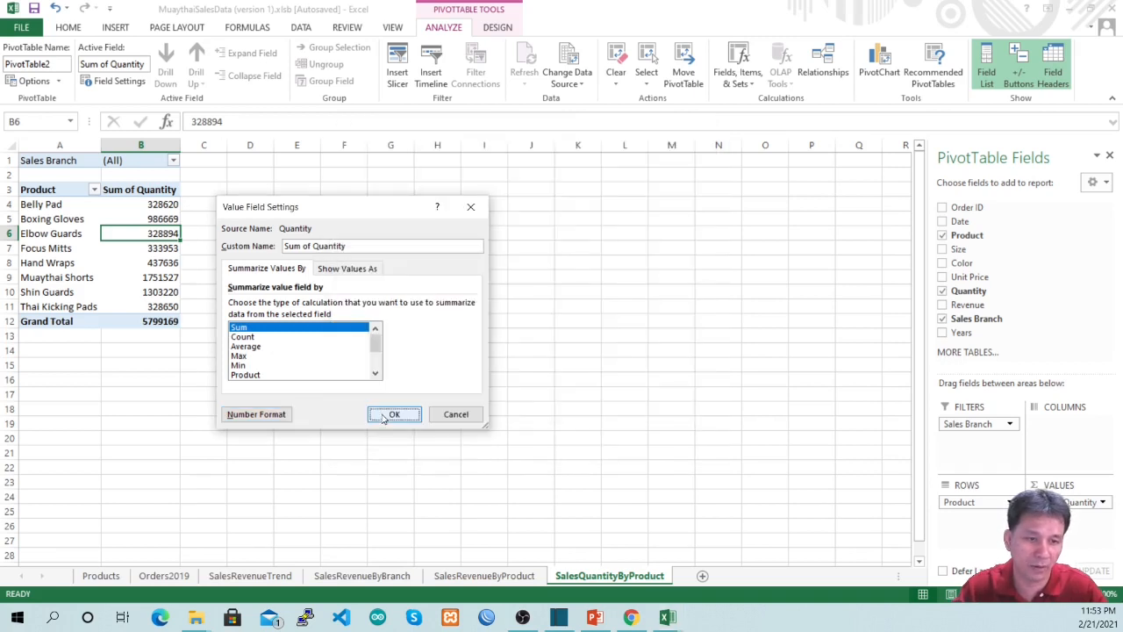
click(392, 414)
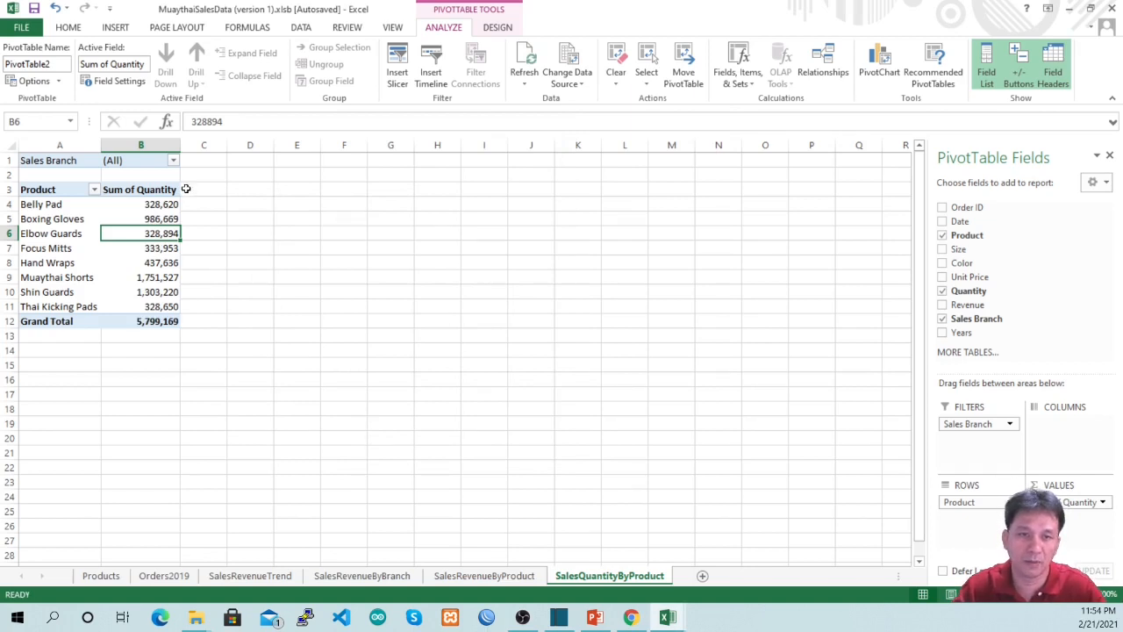
- Insert a pie PivotChart from the quantity PivotTable and place it beside the table, starting near column C, row 3
key(alt+Tab)
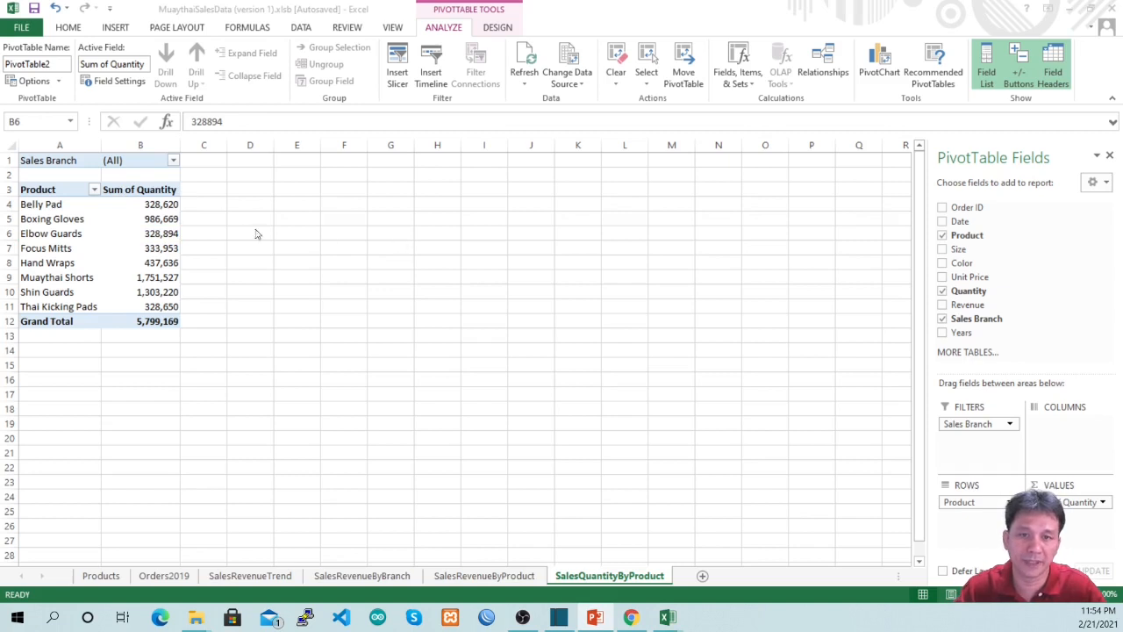
click(63, 220)
click(121, 230)
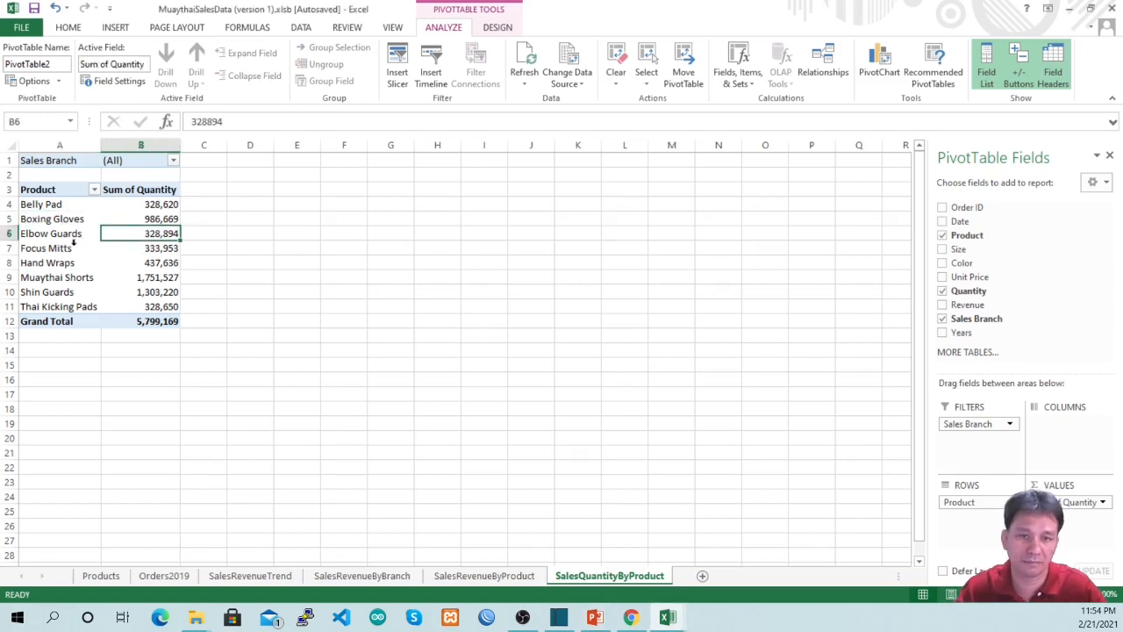
click(74, 246)
click(160, 262)
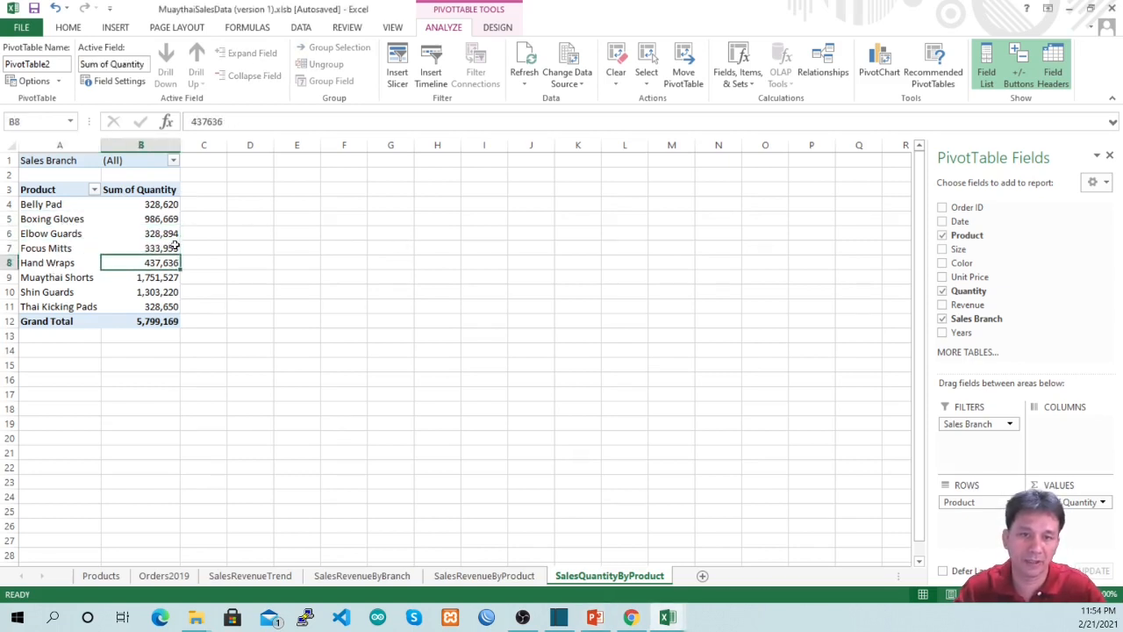
click(874, 74)
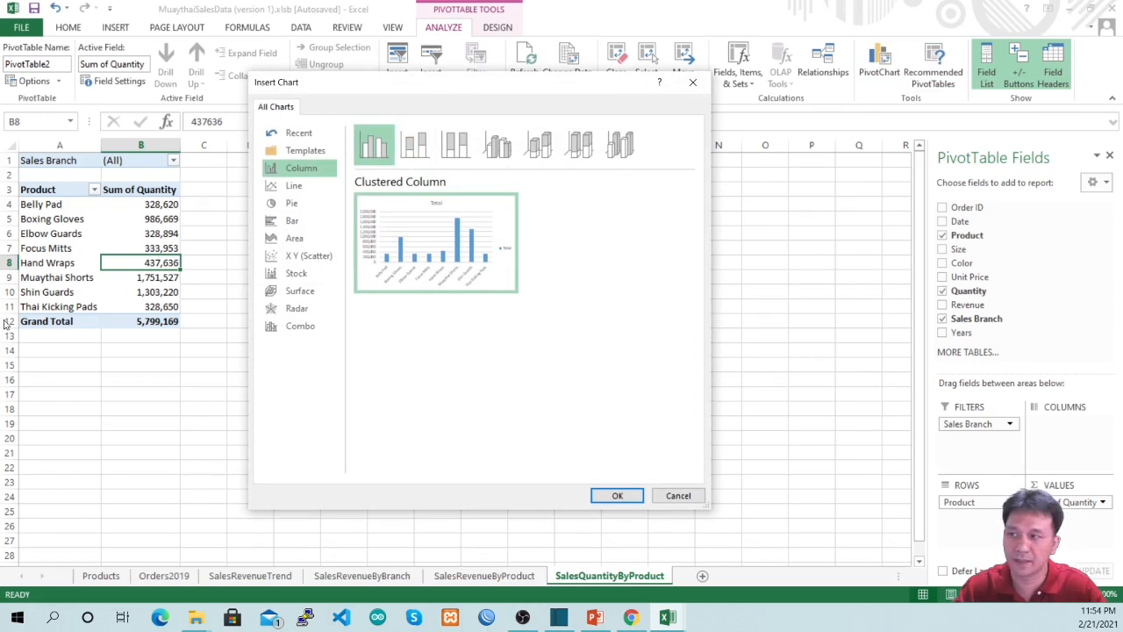
key(alt+Tab)
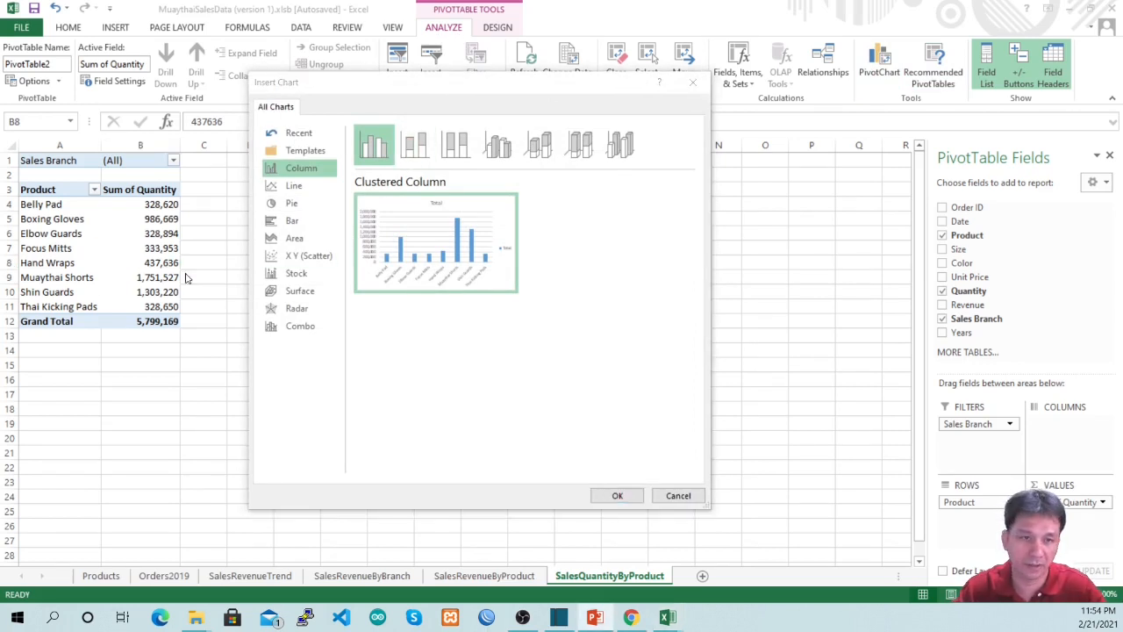
click(293, 203)
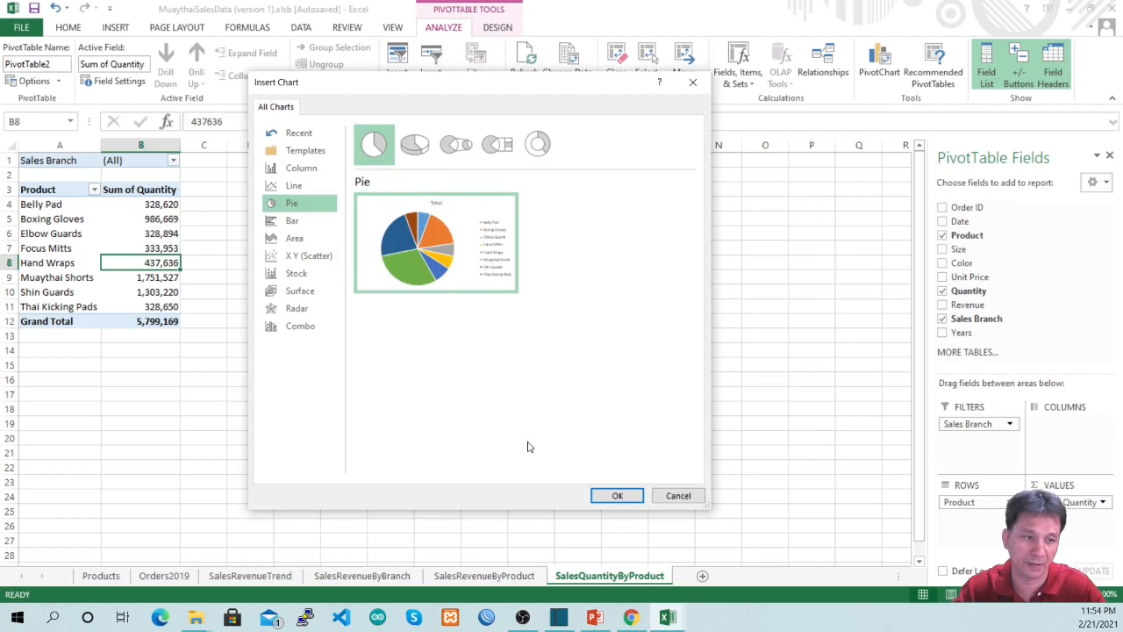
click(614, 496)
drag(382, 267, 292, 186)
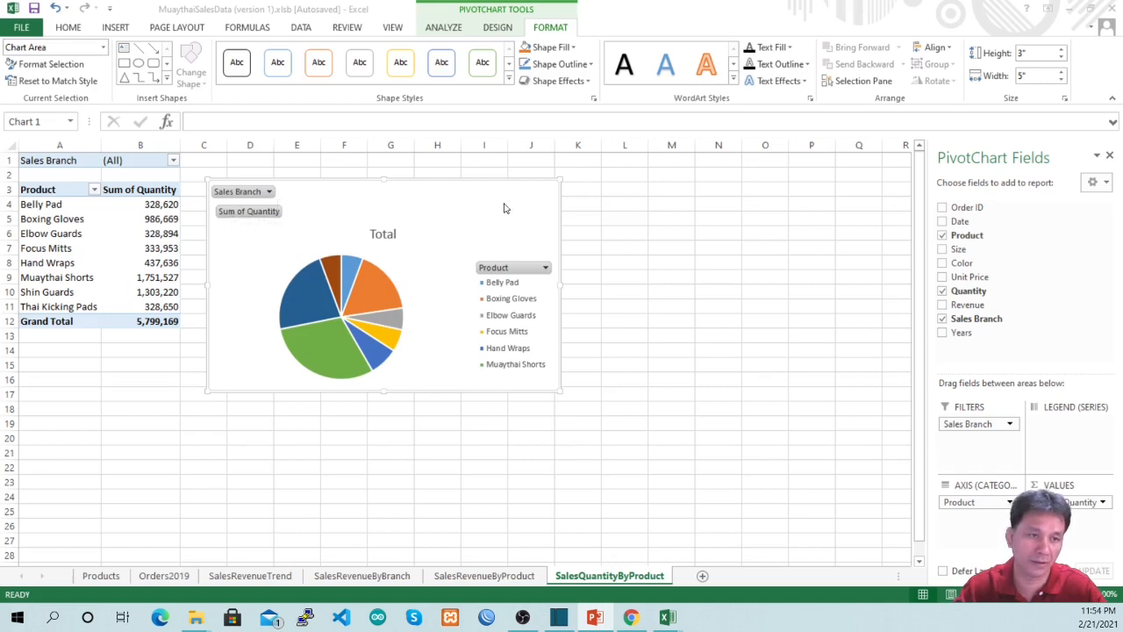
- Hide all field buttons on the quantity pie chart and remove its legend
right_click(241, 215)
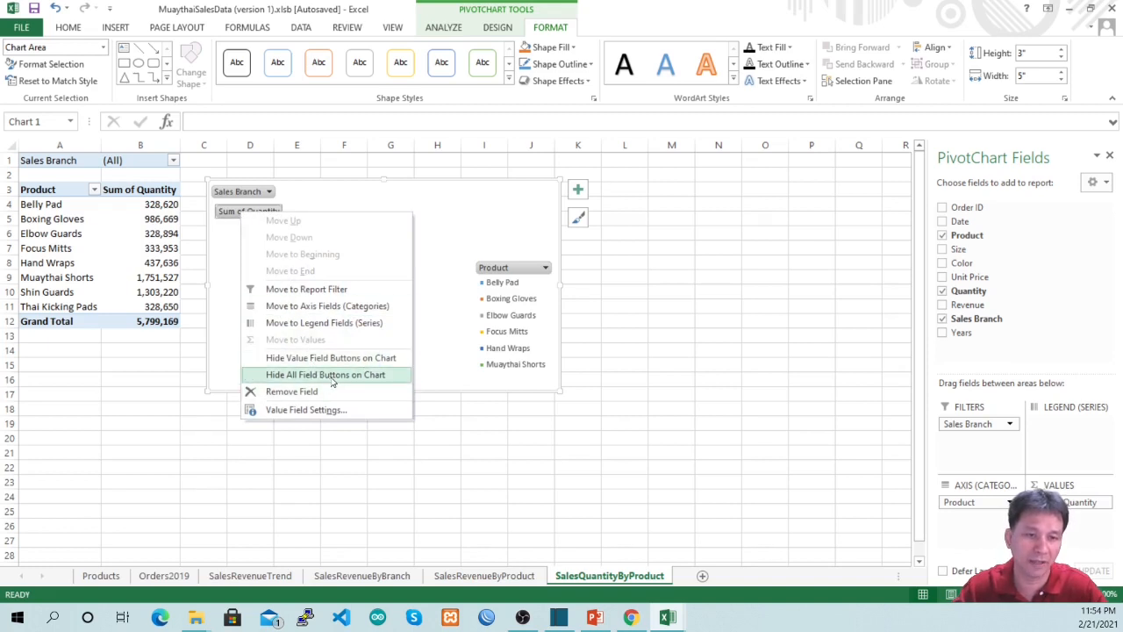
click(333, 377)
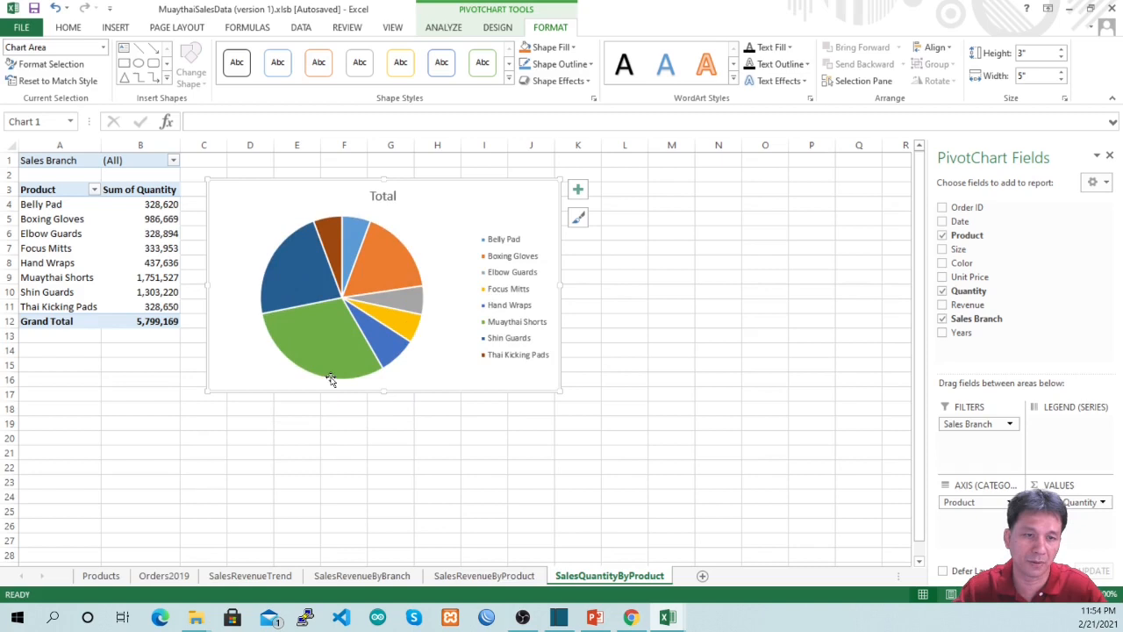
click(581, 195)
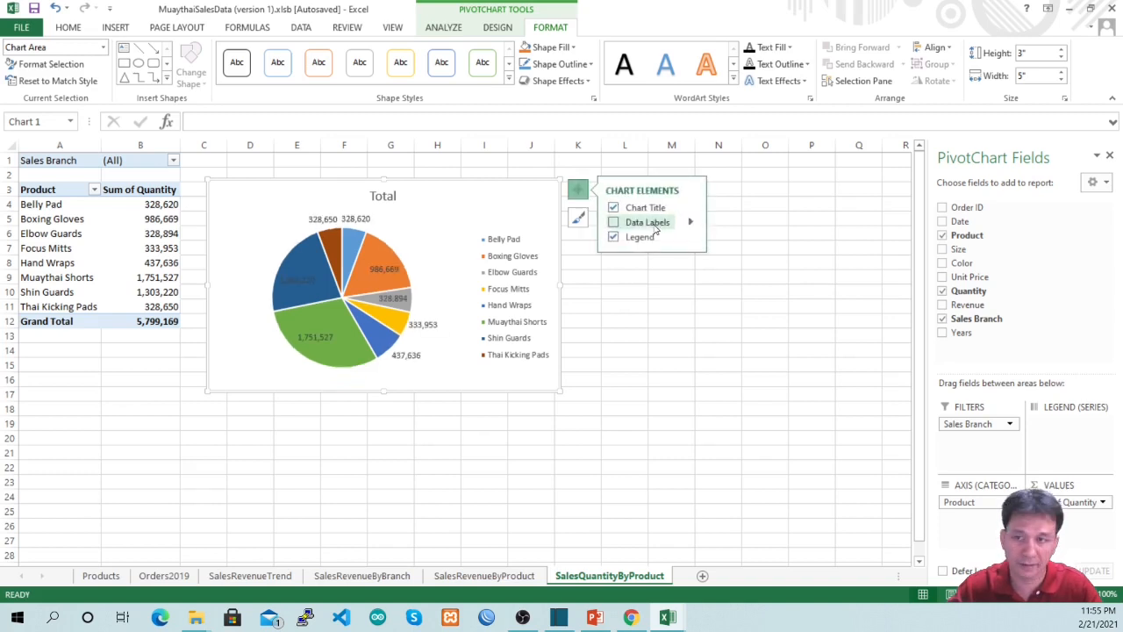
click(613, 237)
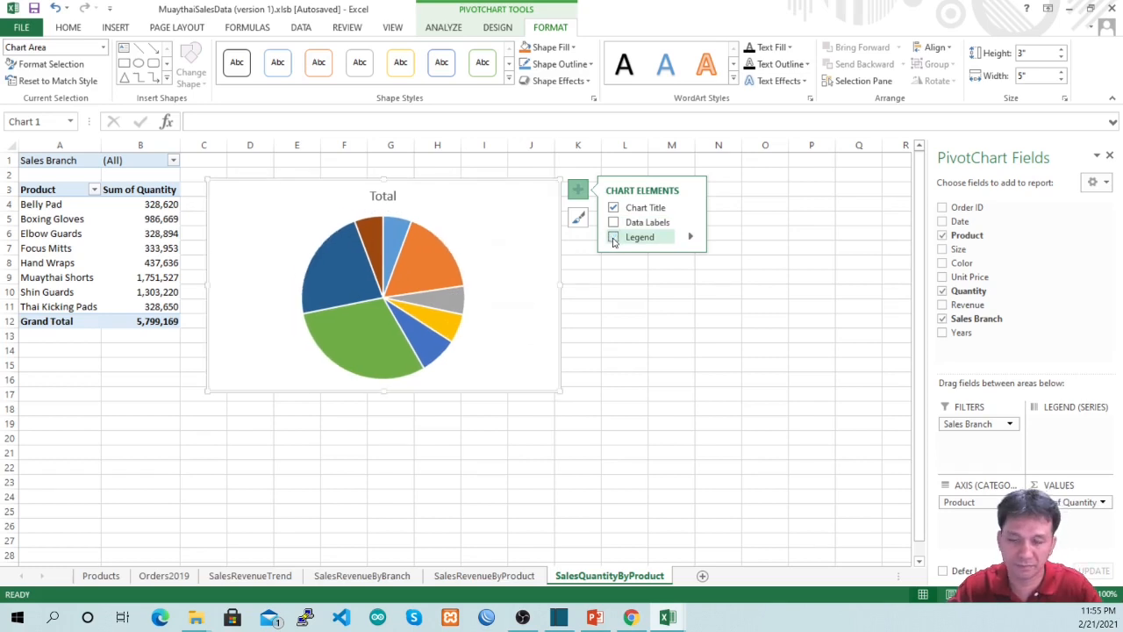
- Add Data Callout labels to the pie chart and enlarge the chart to about 3.95" high by 6.05" wide
click(613, 224)
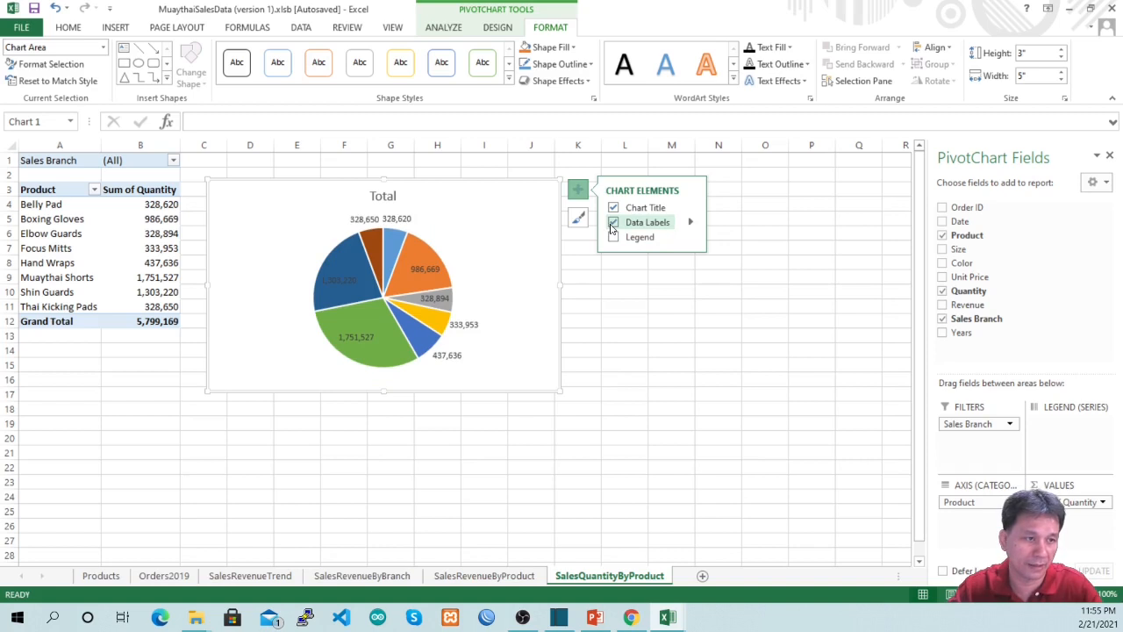
click(690, 223)
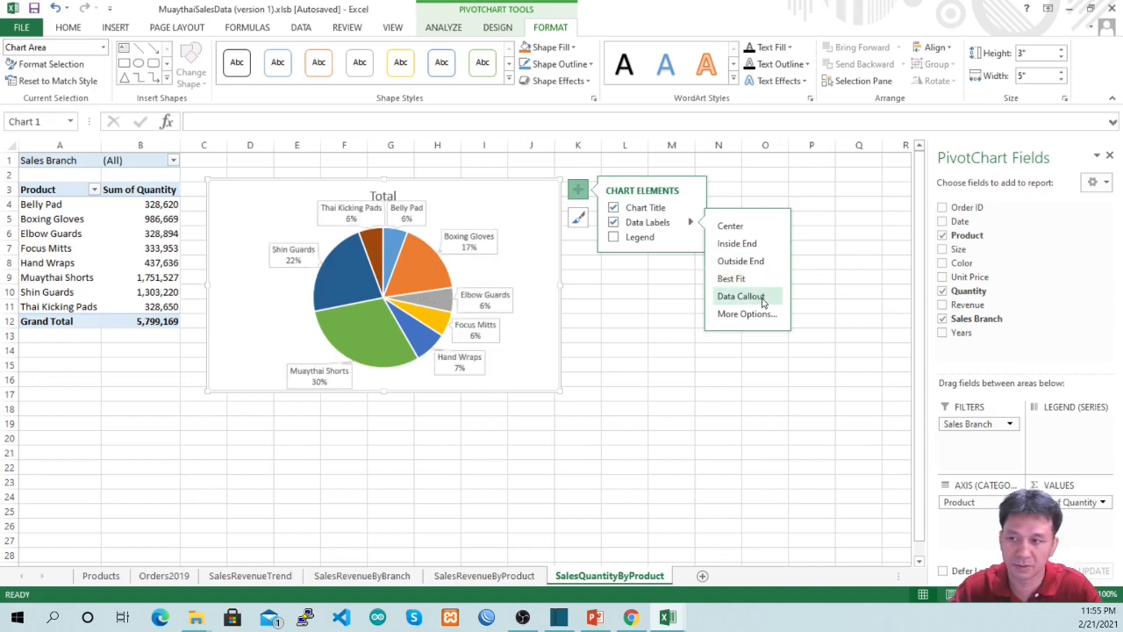
click(763, 303)
drag(558, 392, 633, 458)
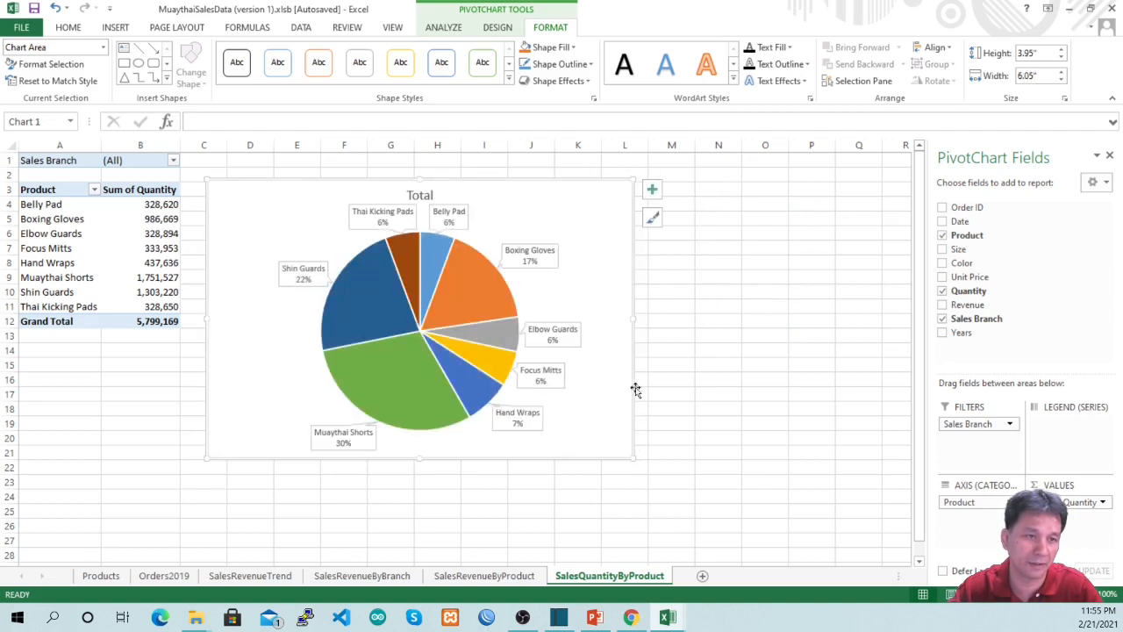
- Change the pie chart's title to "Sales Quantity by product for 2019"
click(419, 195)
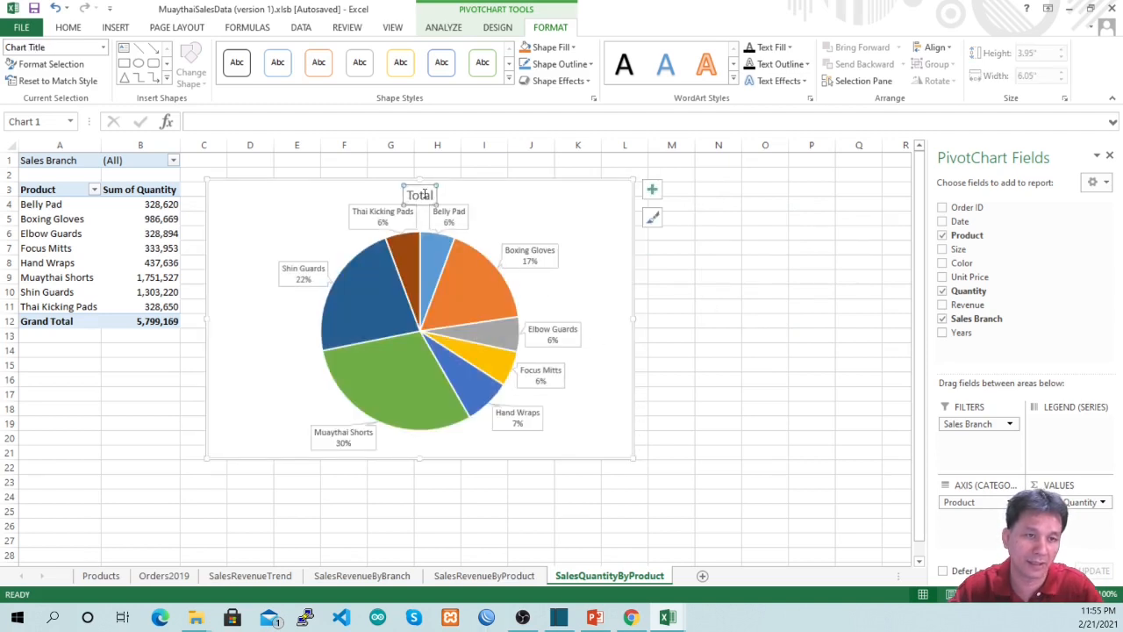
double_click(420, 195)
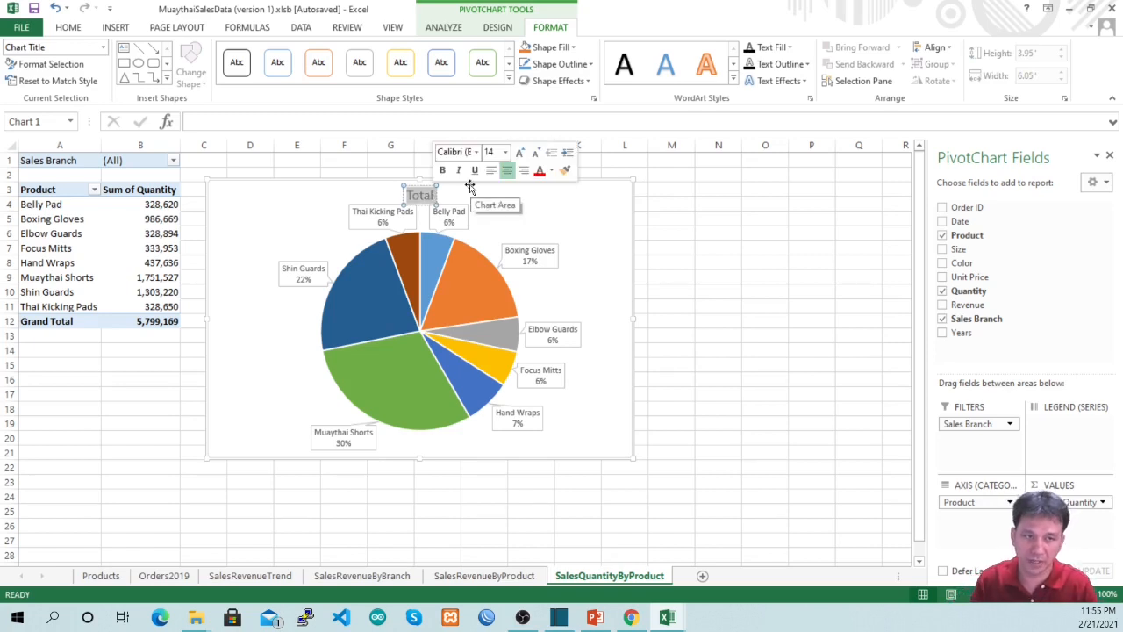
text(S)
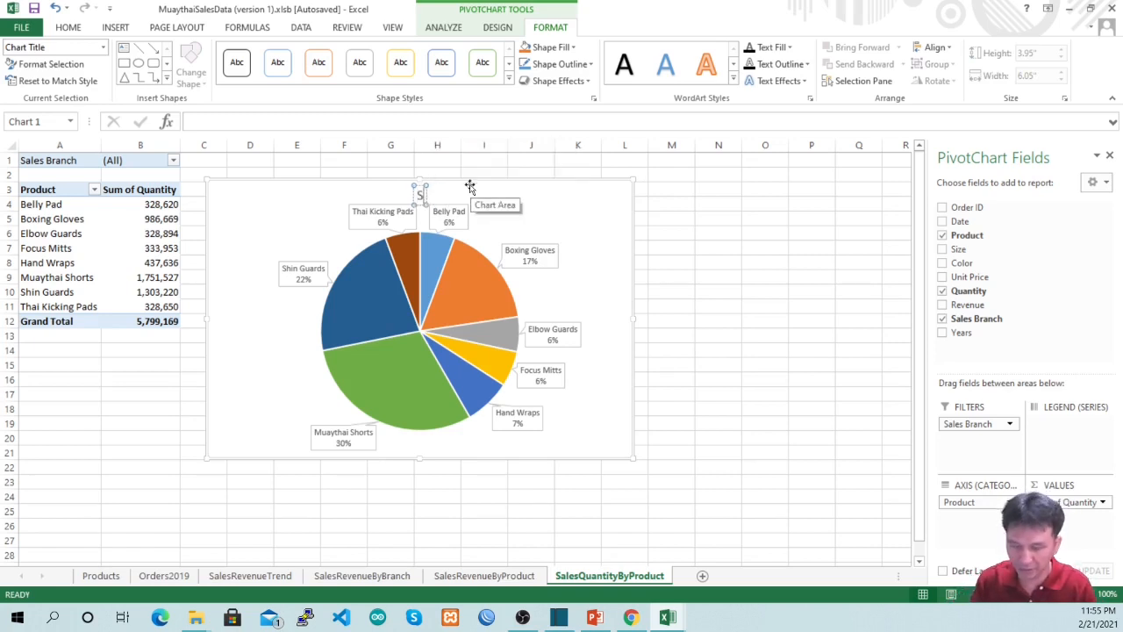
text(ales Q)
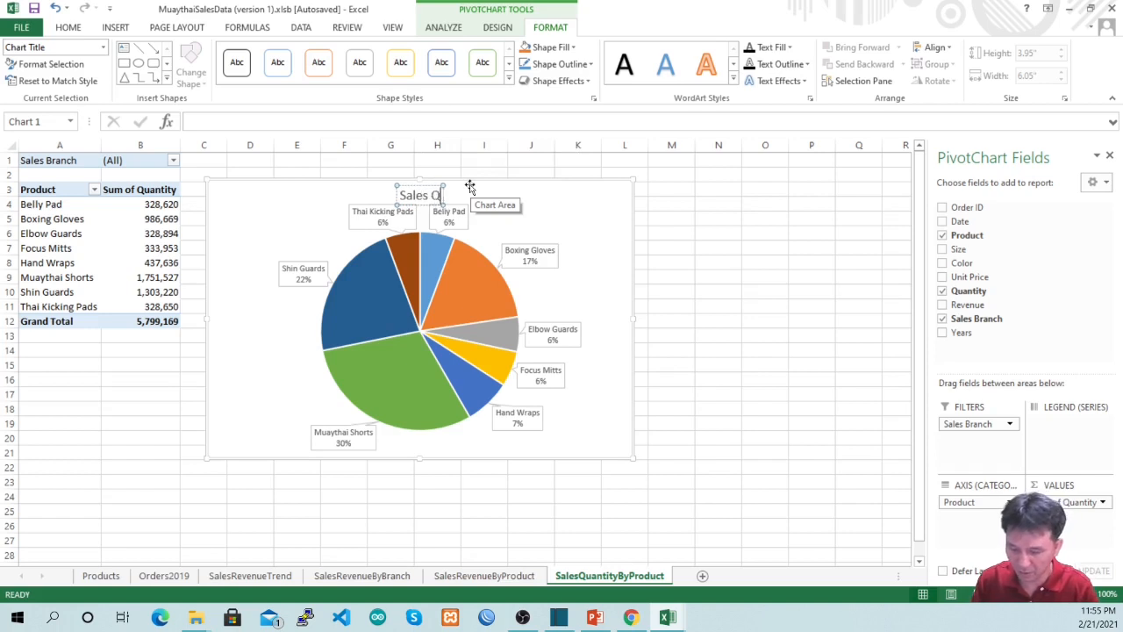
text(uantity)
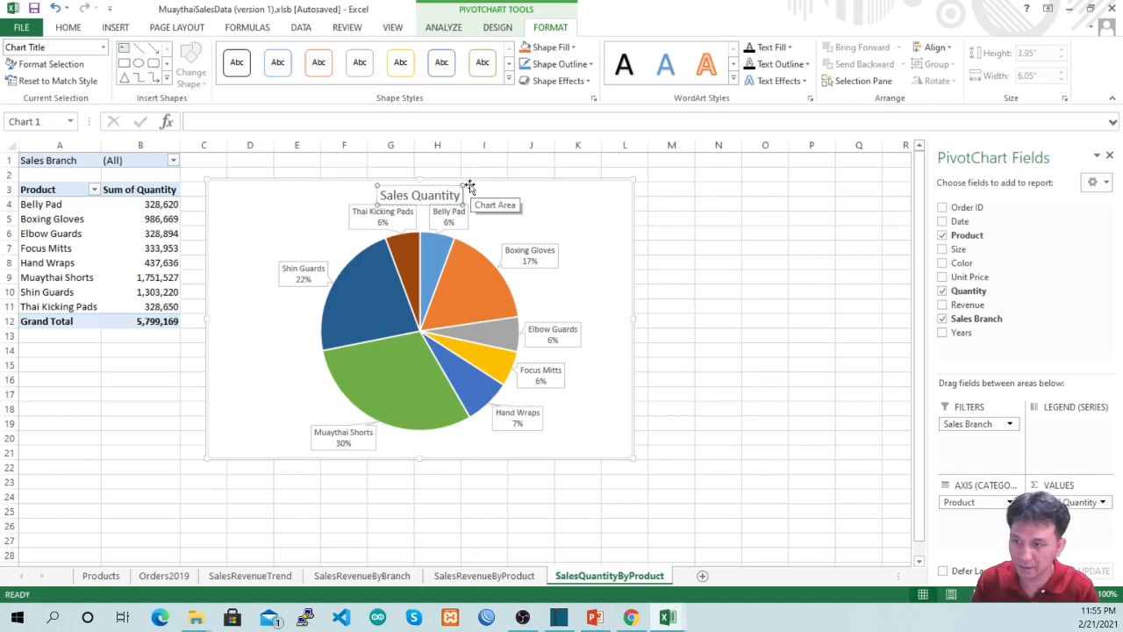
text( by product)
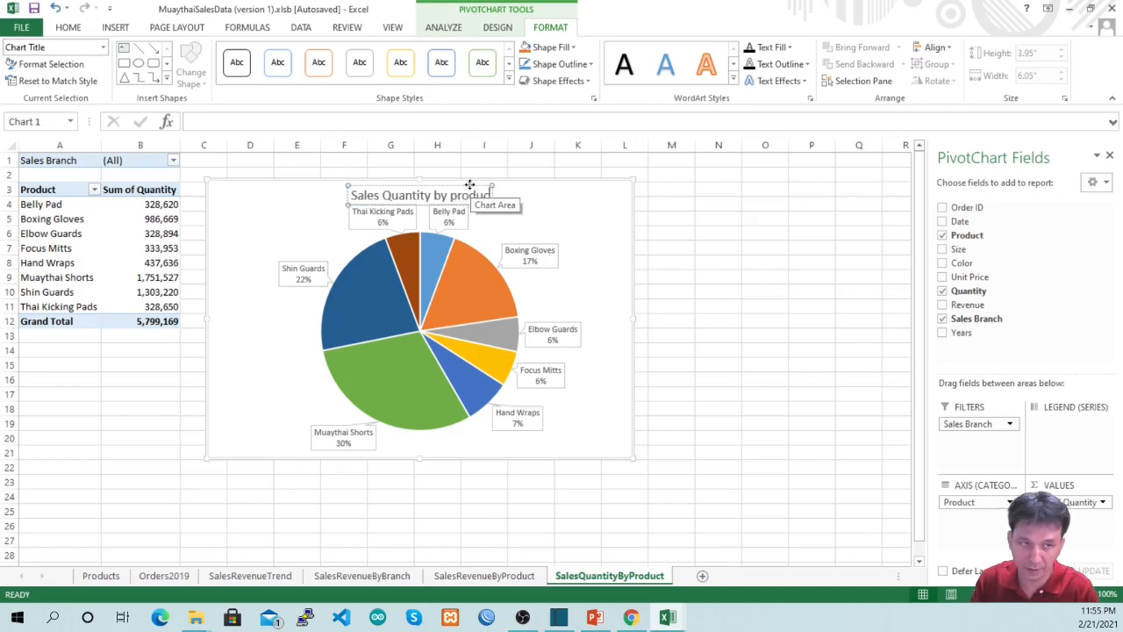
text( for)
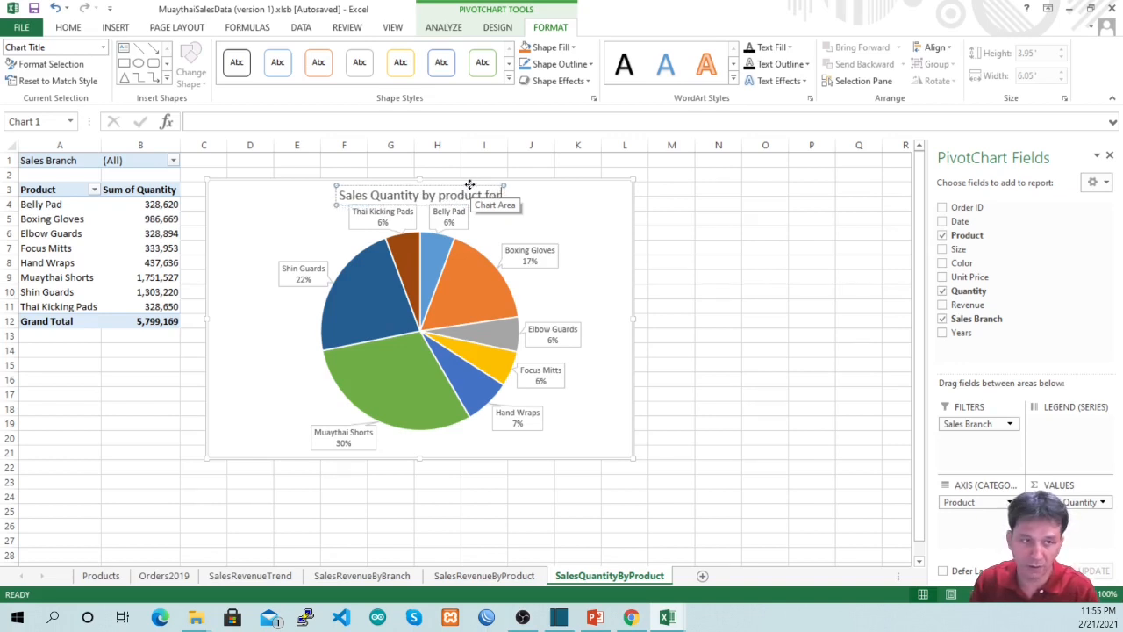
text( 2019)
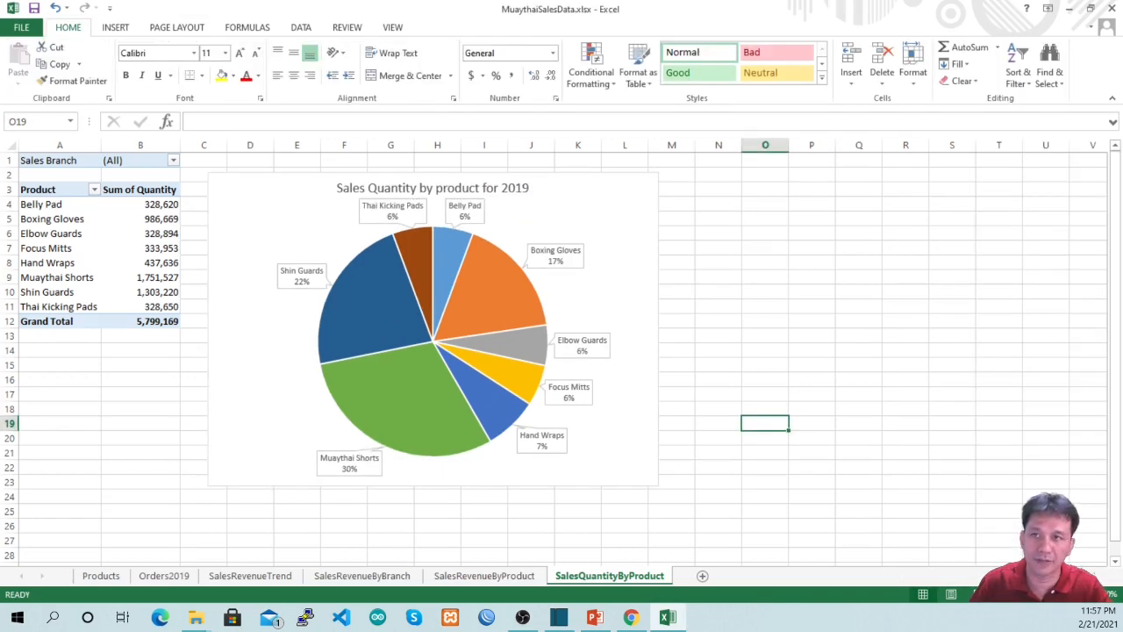
- Switch to the PowerPoint slides and view slide 81 on creating the Sales Quantity by Product Size pivot table
drag(0, 54, 711, 22)
double_click(712, 21)
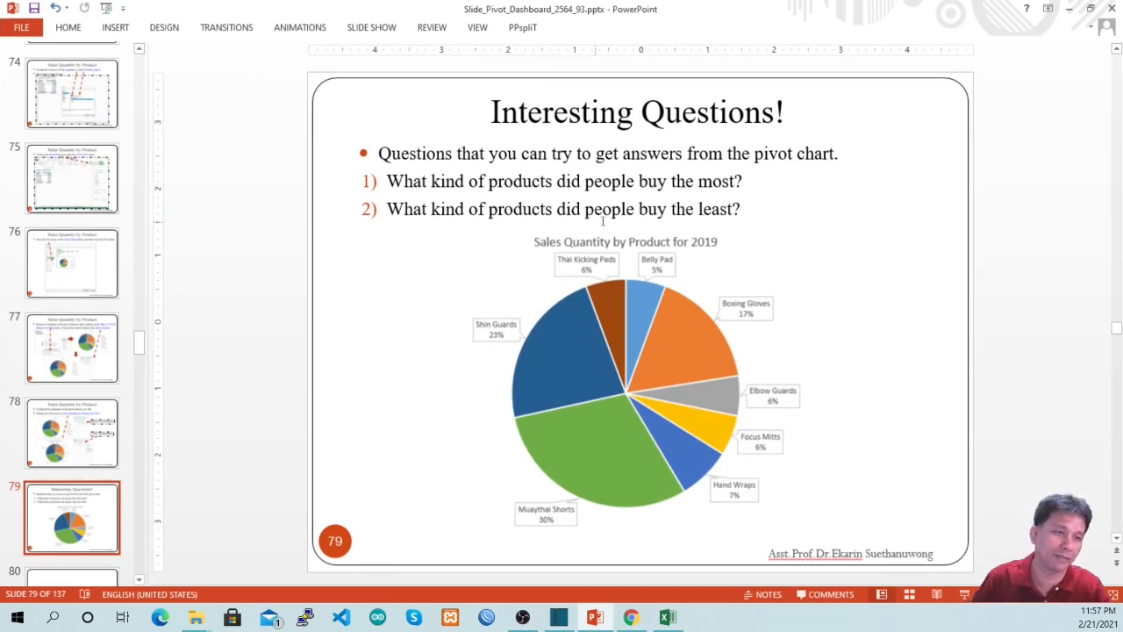
key(alt+Tab)
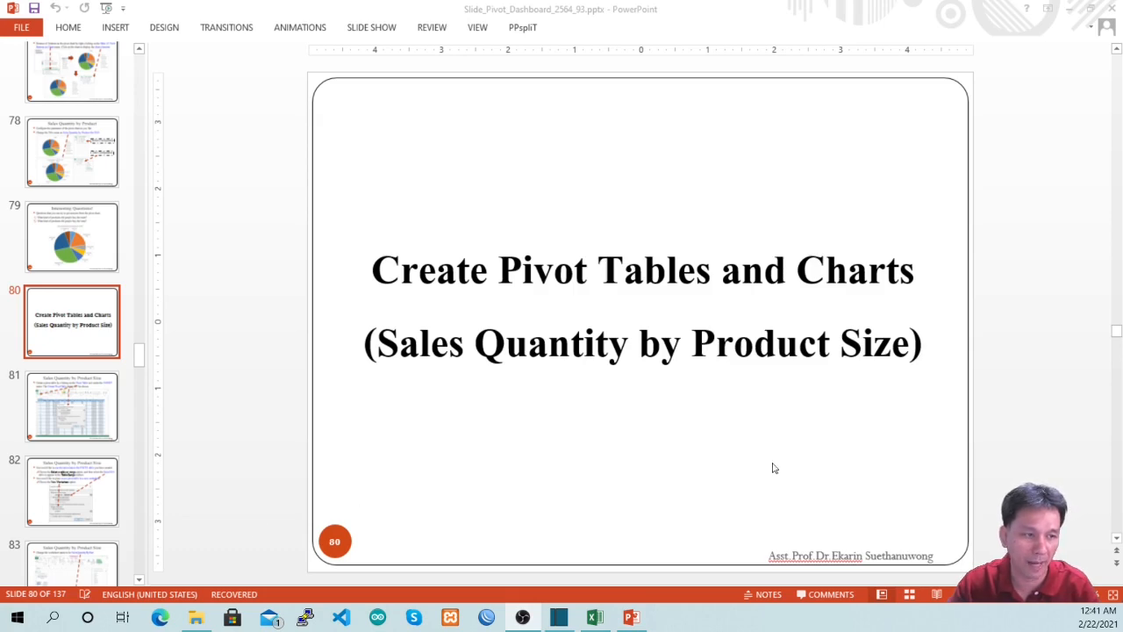
click(86, 416)
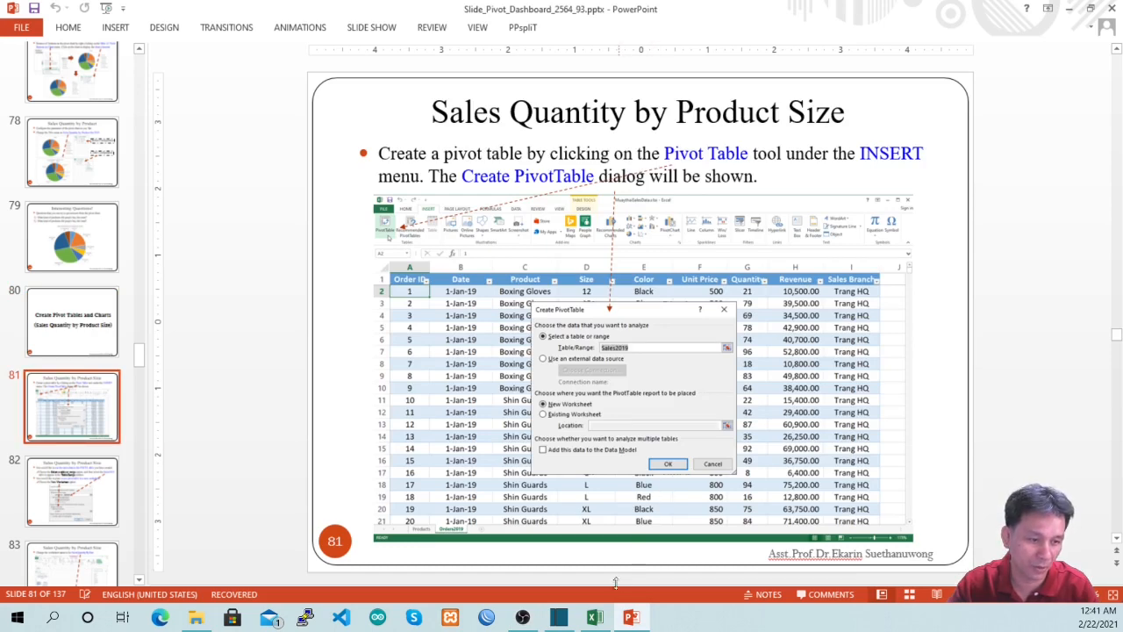
- Switch to Excel and create a pivot table from the Sales2019 table on the Orders2019 sheet, placed in a new worksheet
click(595, 618)
click(165, 575)
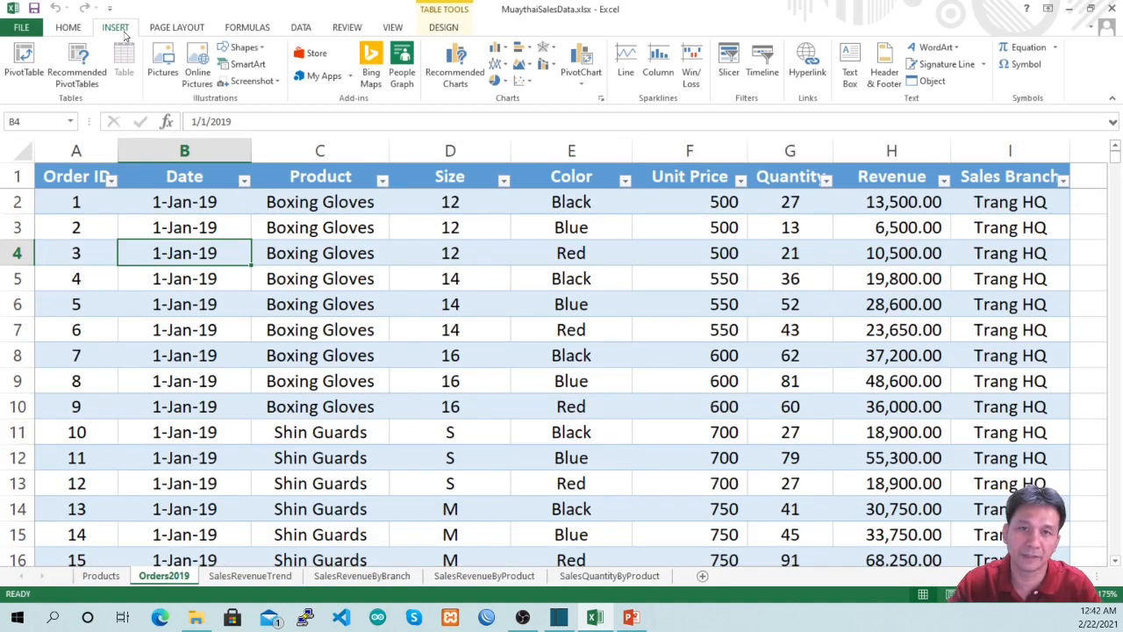
click(24, 66)
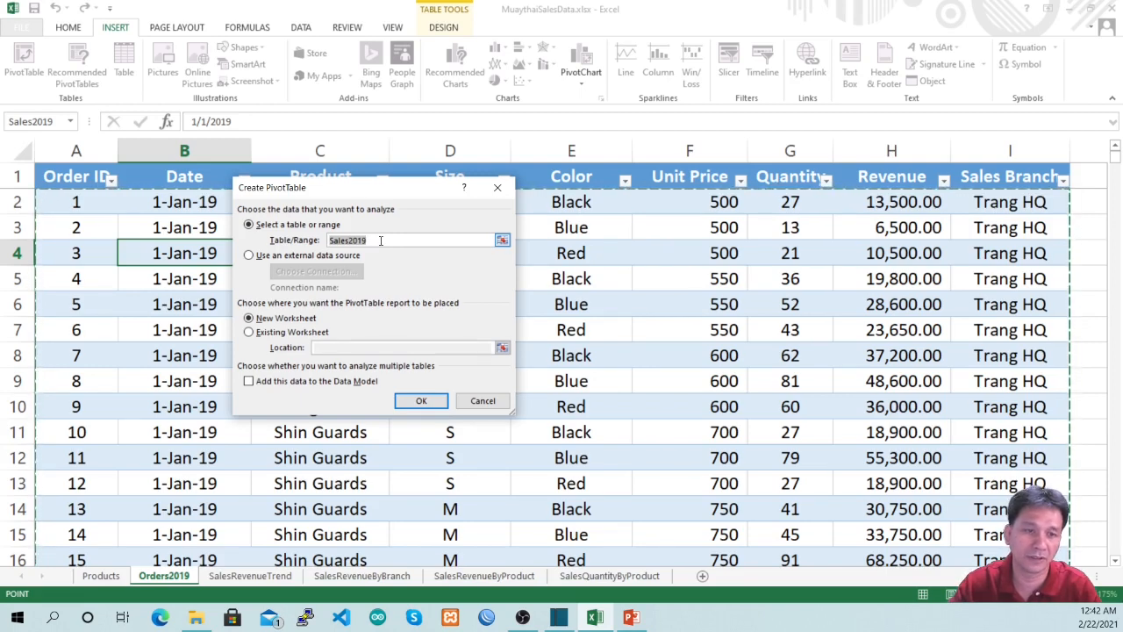
drag(380, 239, 316, 240)
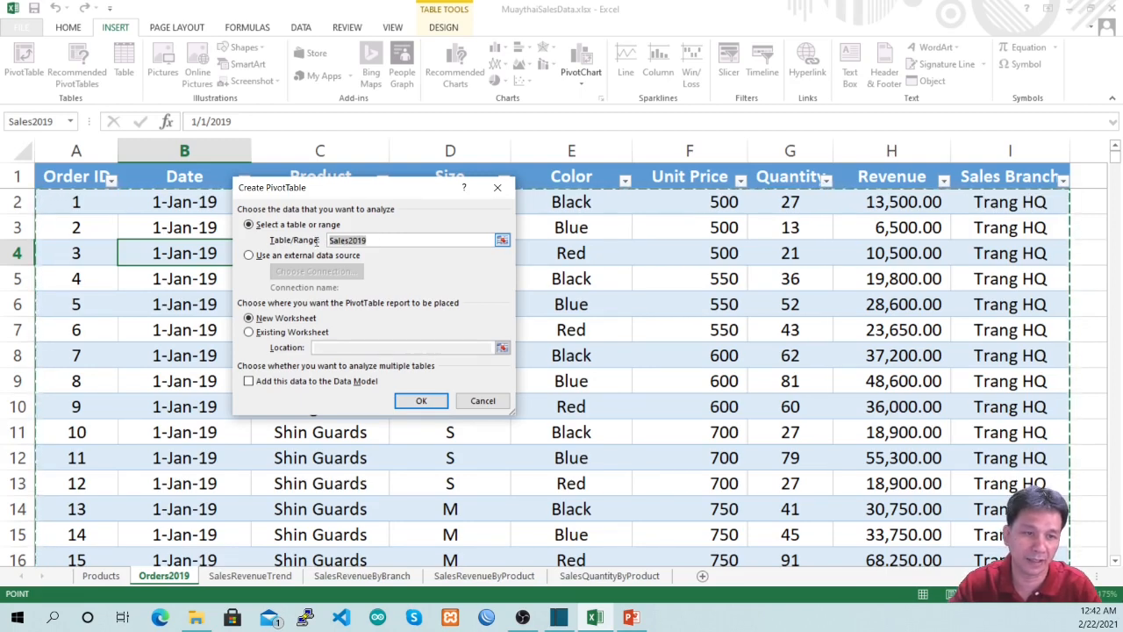
click(436, 400)
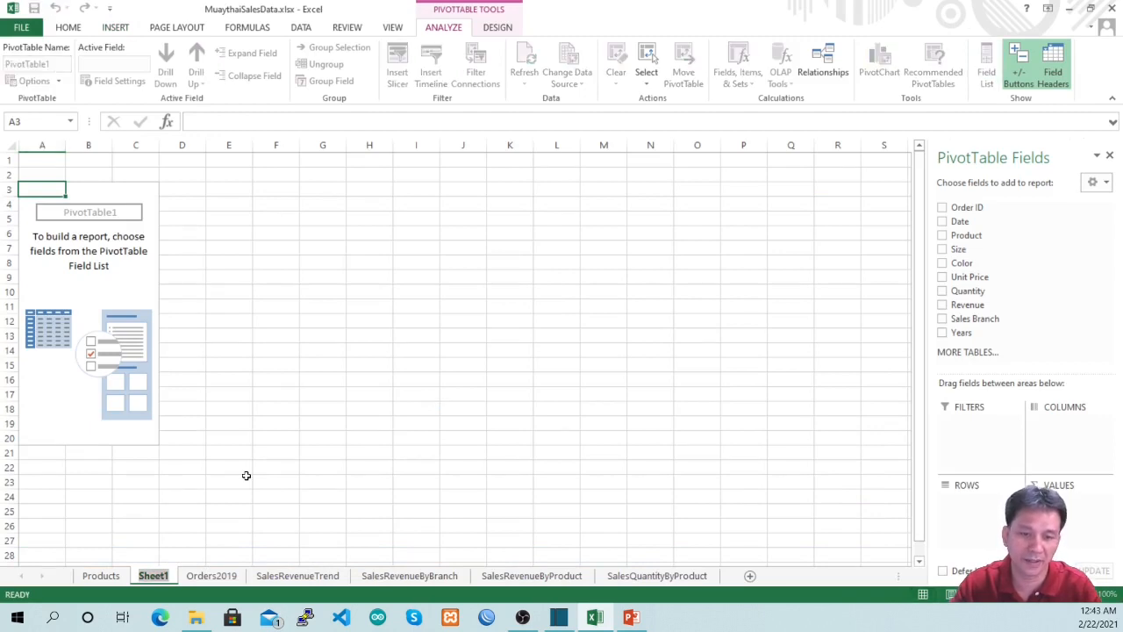
- Rename the new pivot table worksheet as SalesQuantityBySize
text(Sales)
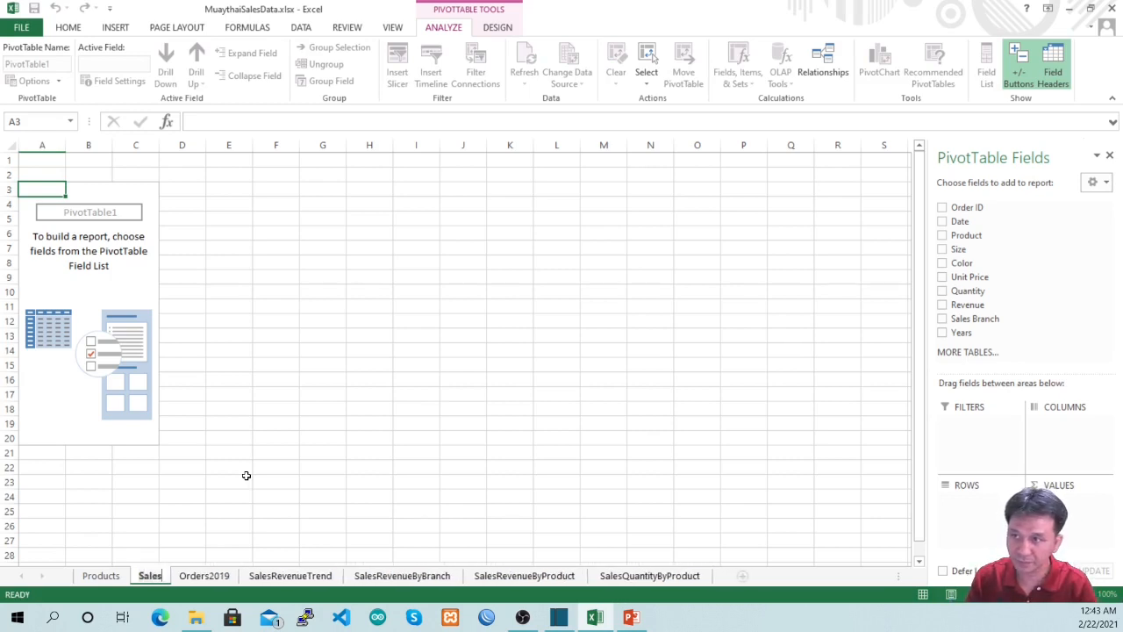
key(Return)
text(Qua)
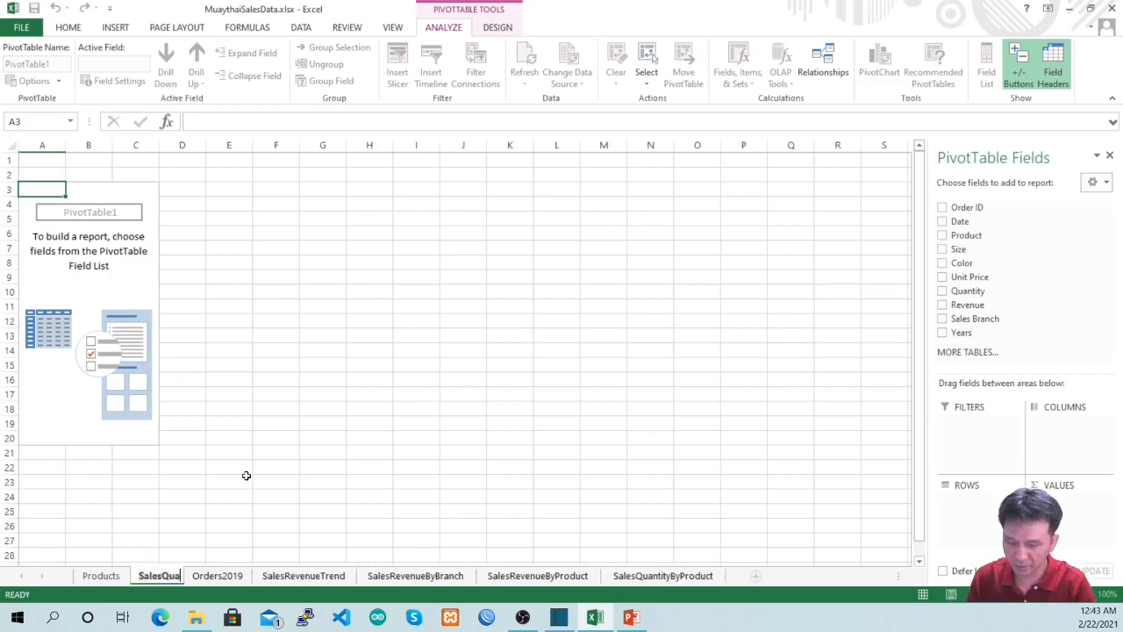
text(ntityB)
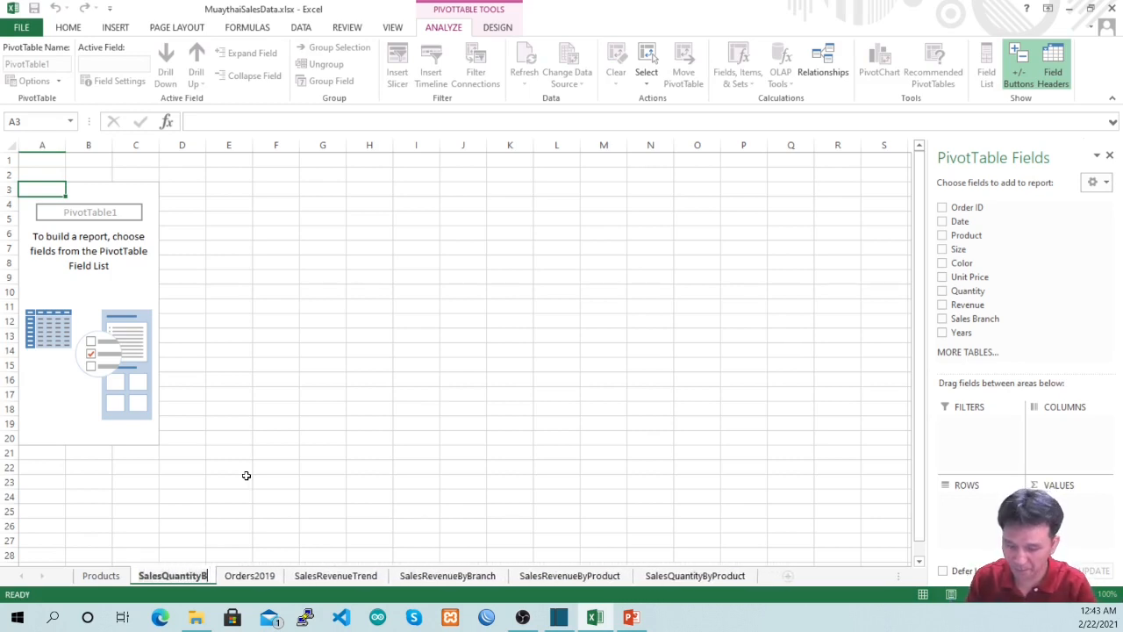
text(ySize)
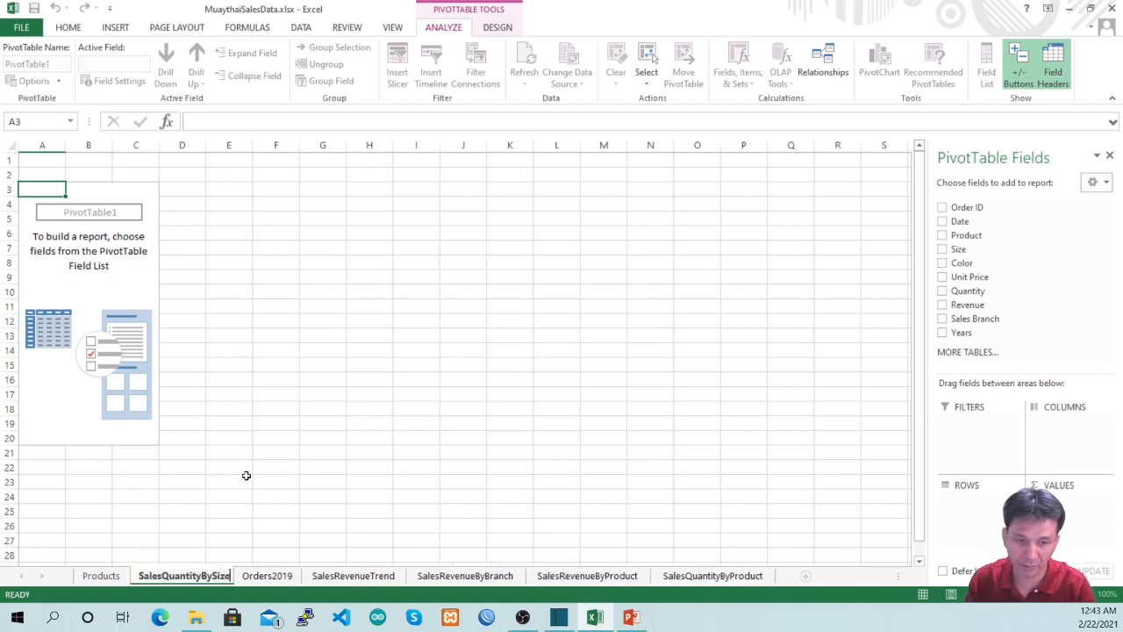
key(Return)
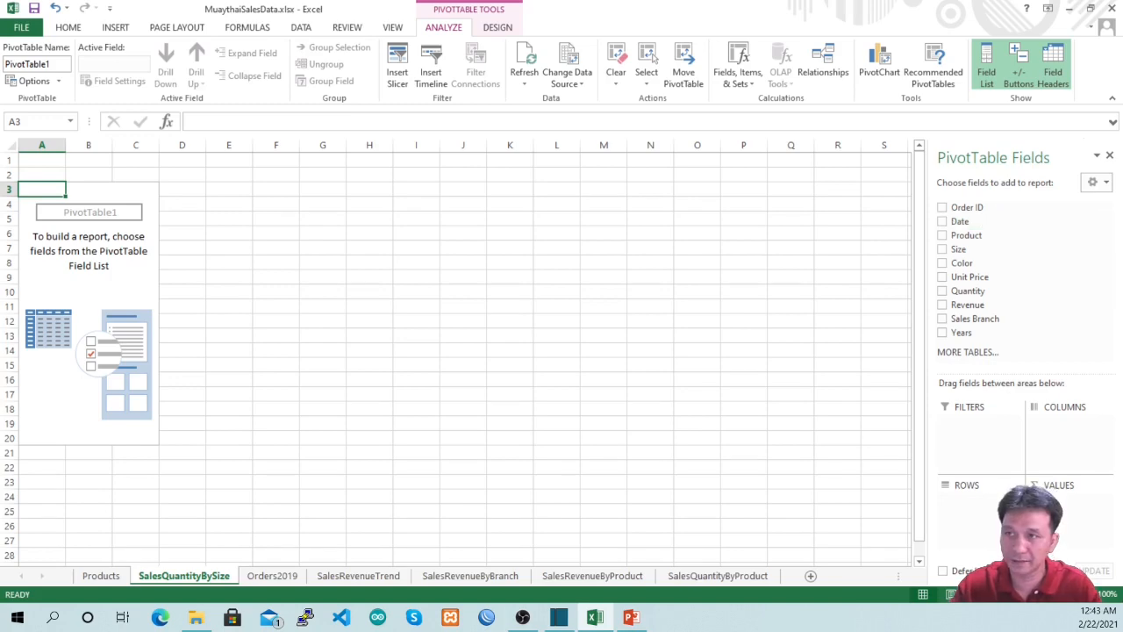
- Switch to the PowerPoint slides and read slide 84 on which pivot table fields go into which areas
drag(1122, 26, 570, 2)
scroll(119, 491, down, 3)
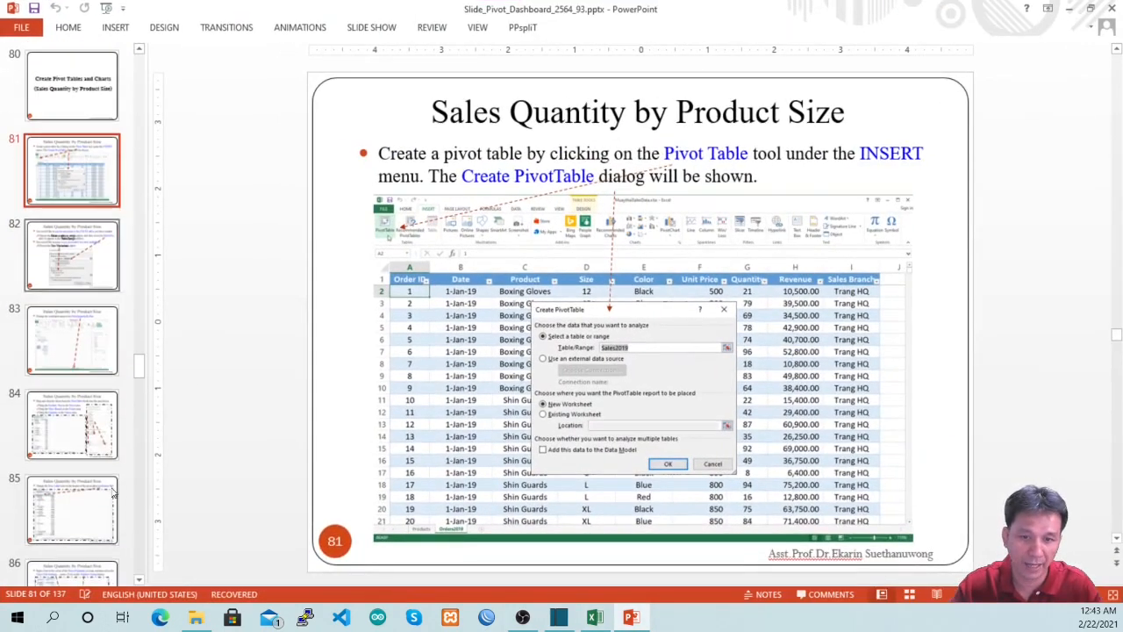
click(93, 438)
click(87, 356)
click(90, 429)
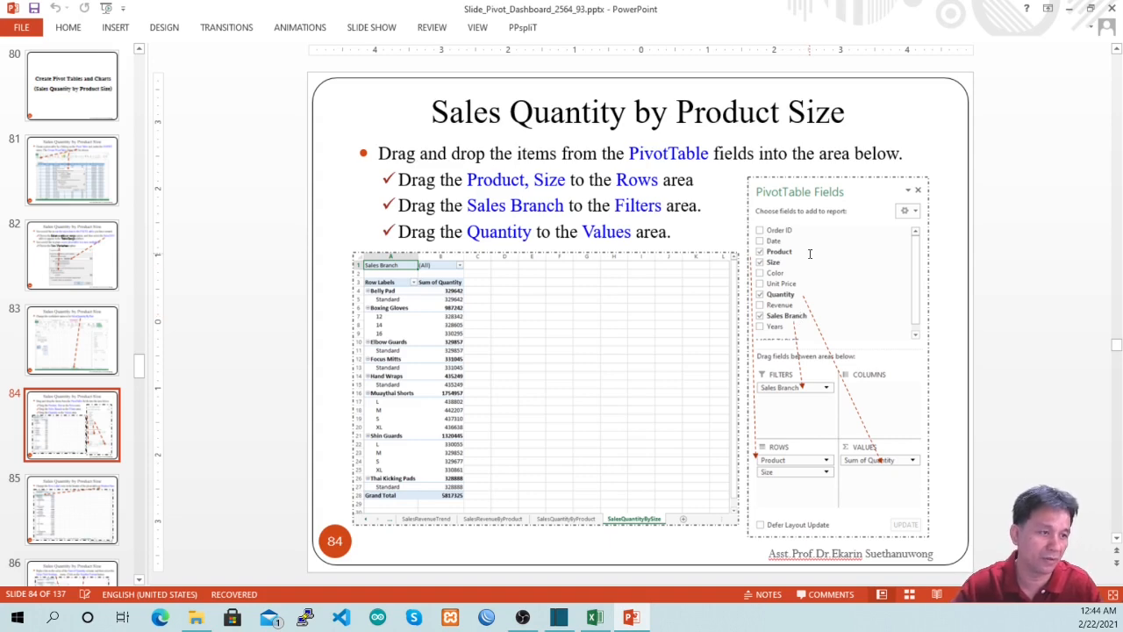
- Switch to Excel and assign Product and Size to the pivot table's rows, Quantity to its values and Sales Branch to its filters
key(alt+Tab)
drag(966, 236, 966, 515)
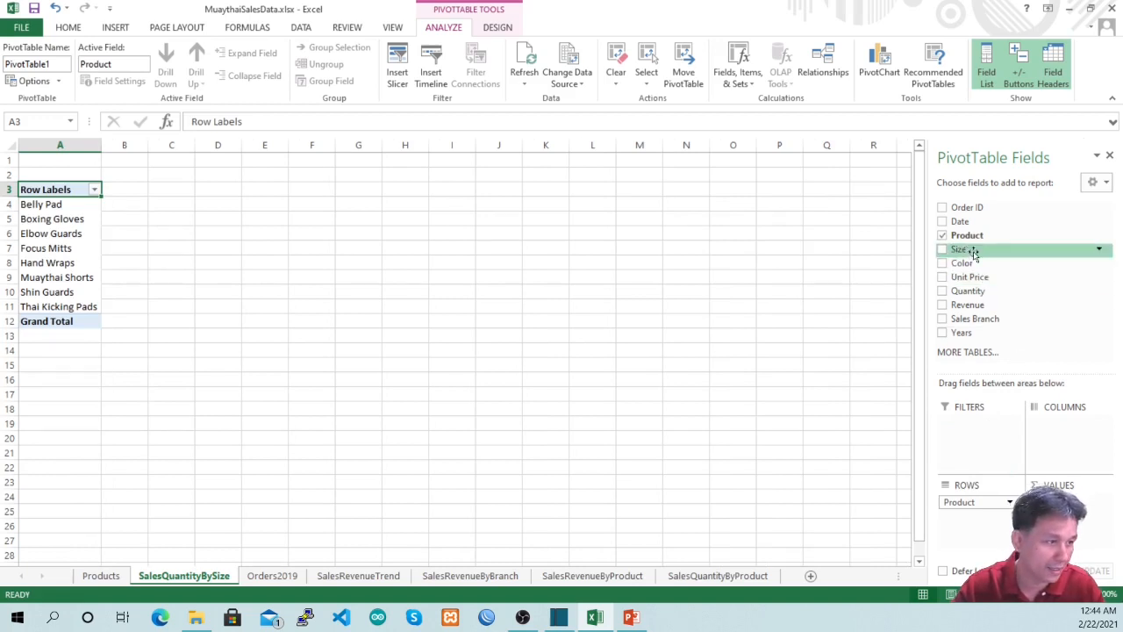
drag(972, 252, 962, 520)
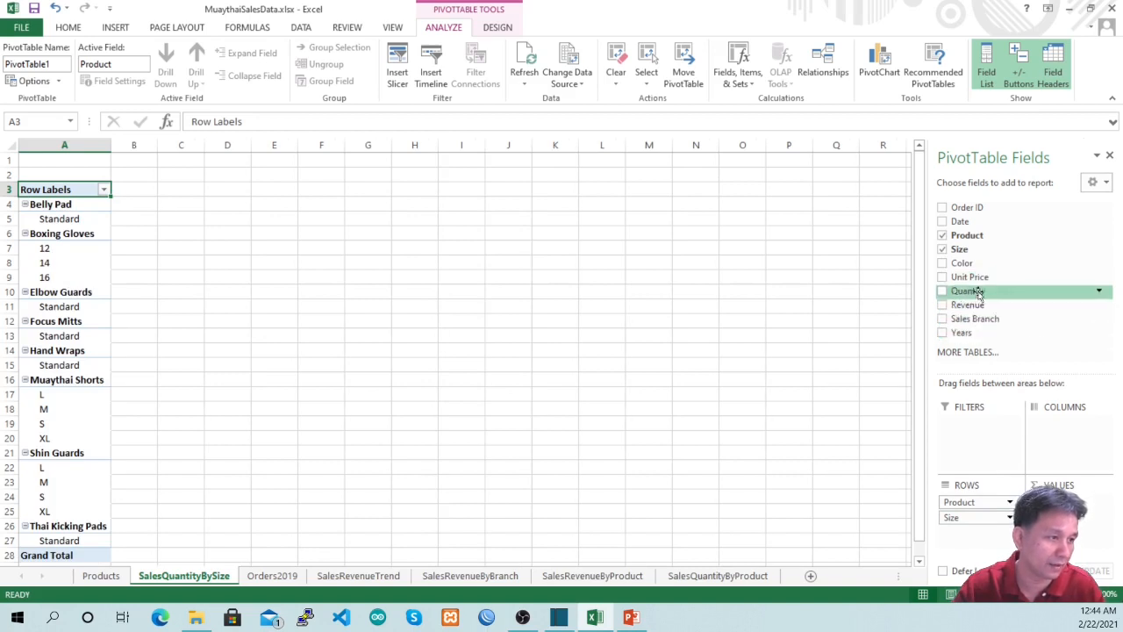
drag(977, 293, 1065, 509)
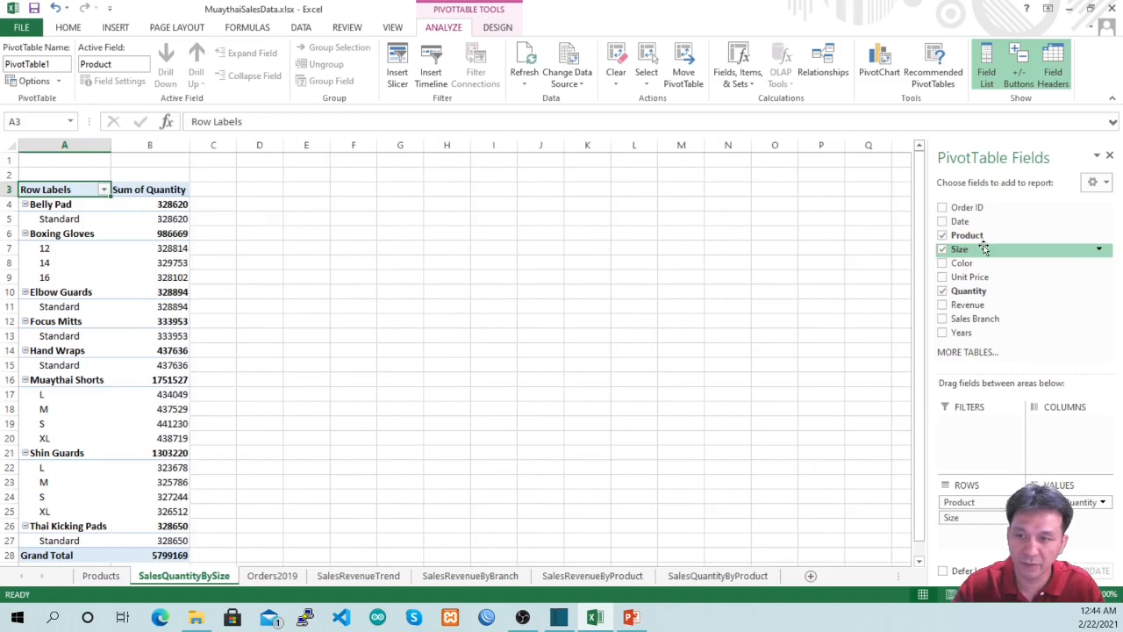
drag(992, 319, 980, 442)
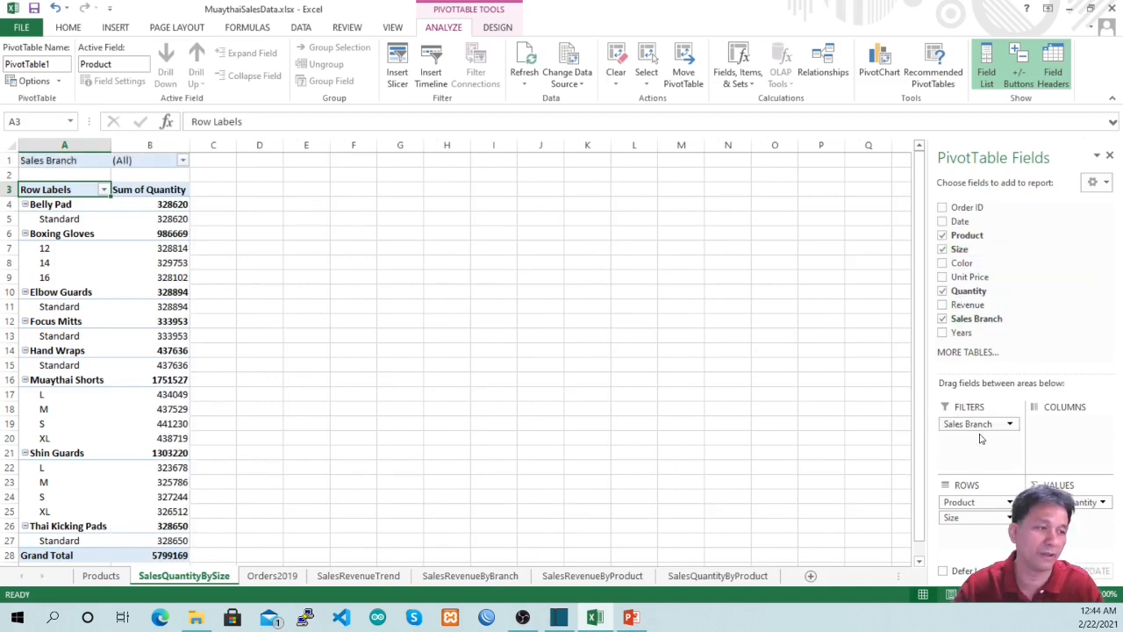
- Rename the pivot table's Row Labels header in cell A3 to "Product Size"
mouse_move(177, 377)
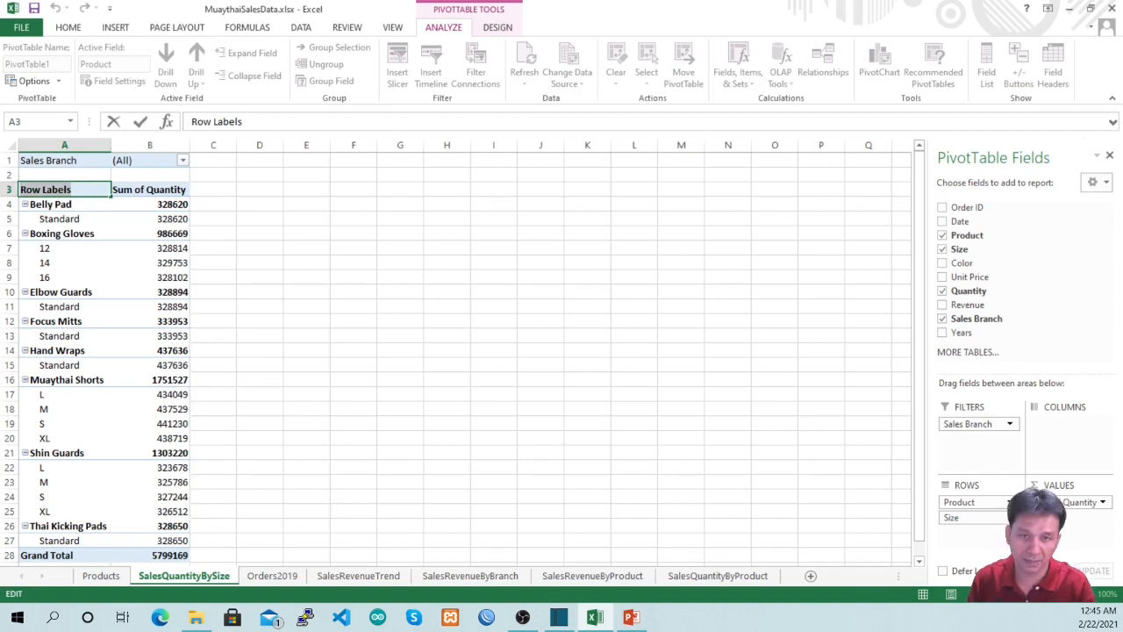
text(Produc)
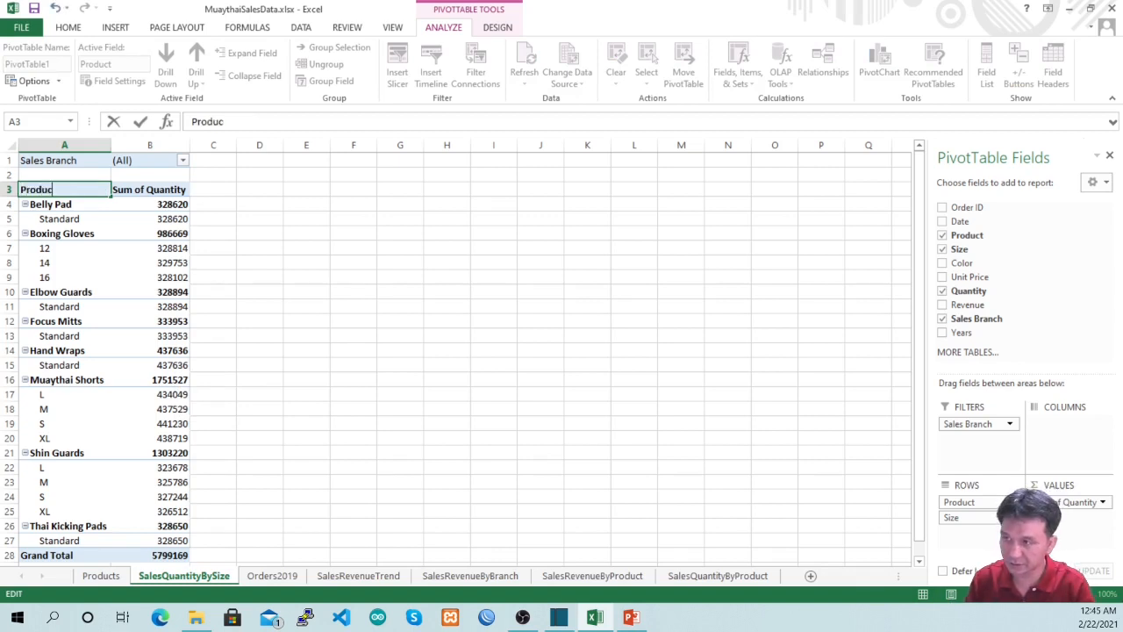
text(t Size)
key(Return)
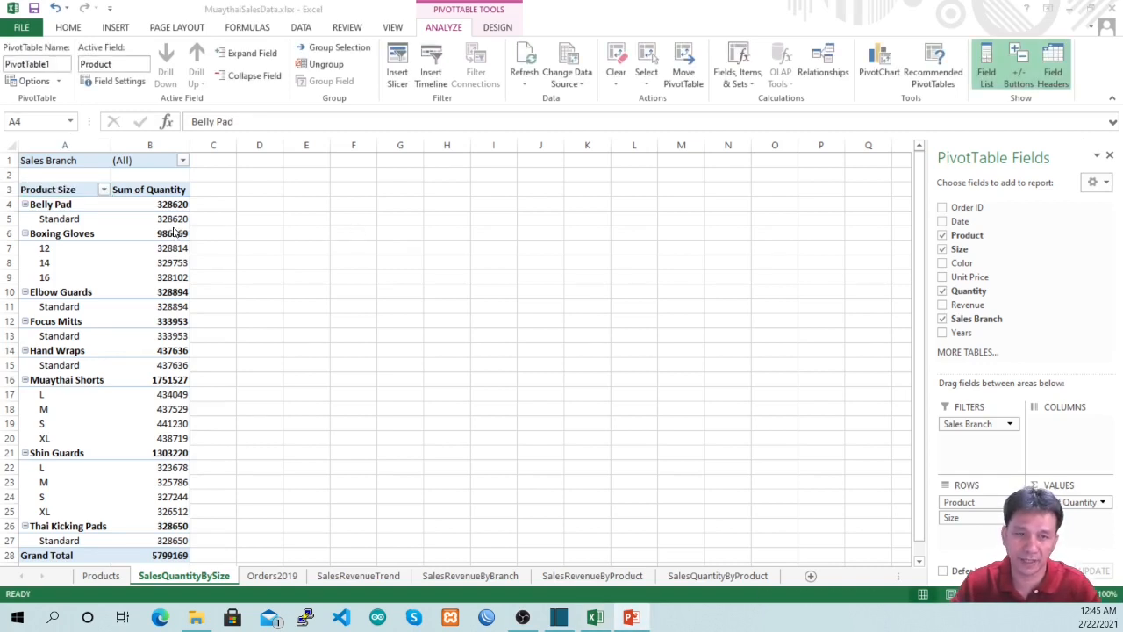
- Format the Sum of Quantity value field as Number with 0 decimal places and the 1000 separator
click(173, 221)
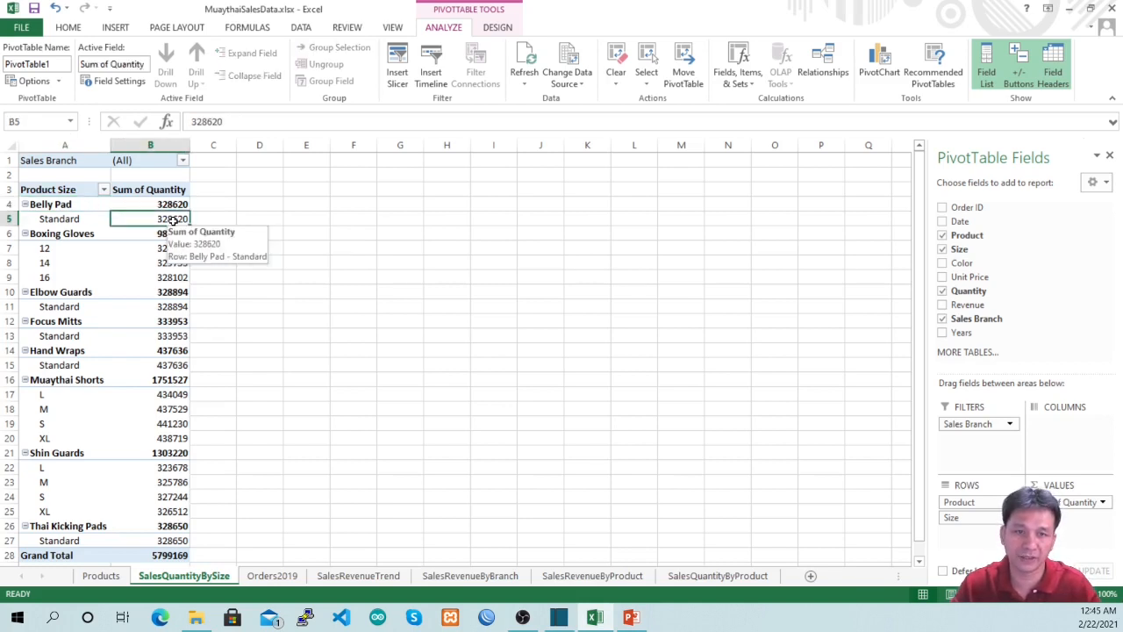
right_click(174, 221)
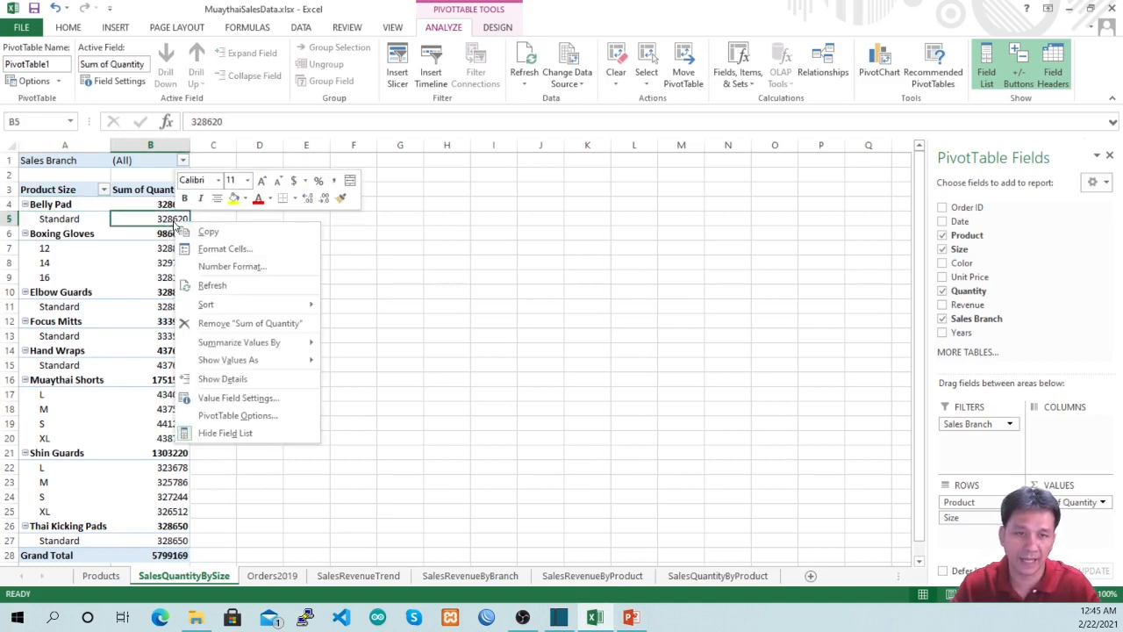
click(281, 399)
click(307, 397)
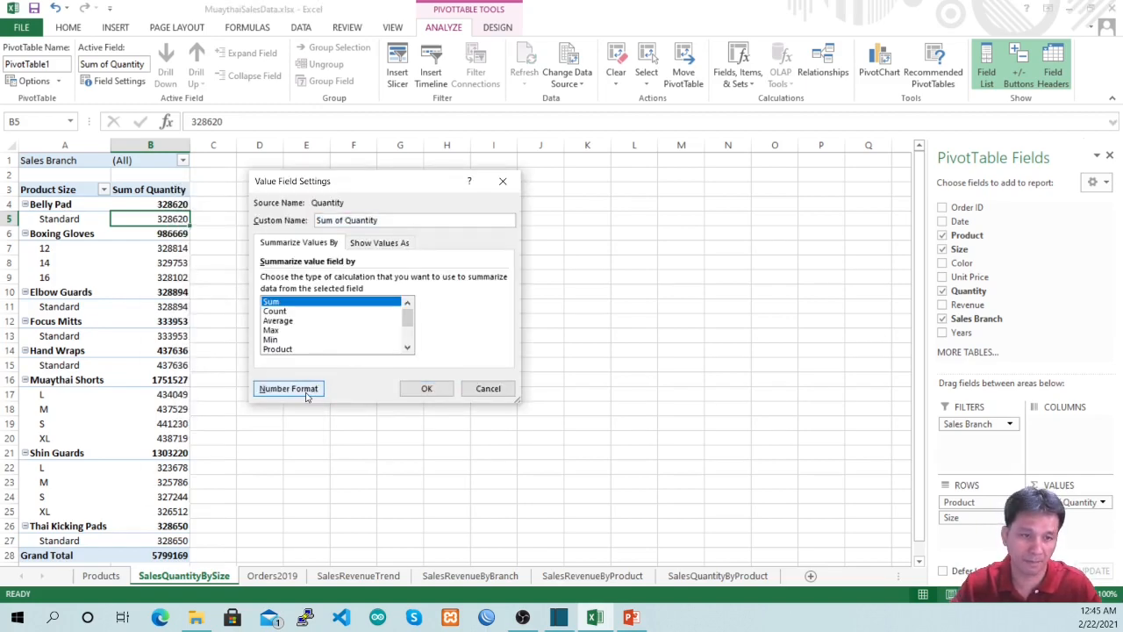
click(334, 201)
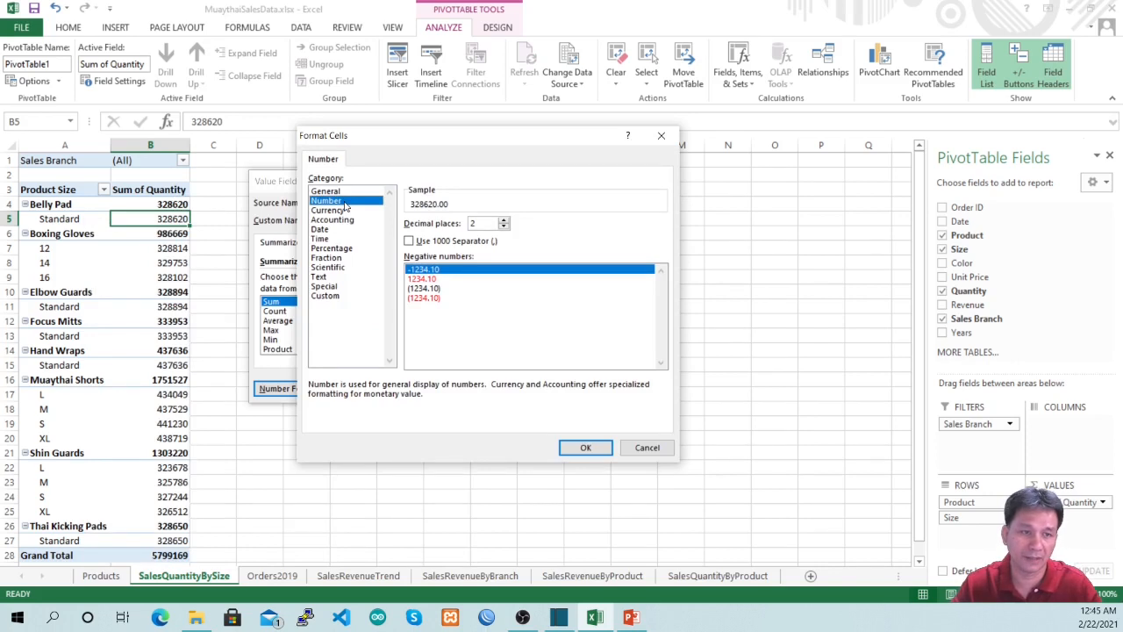
click(438, 247)
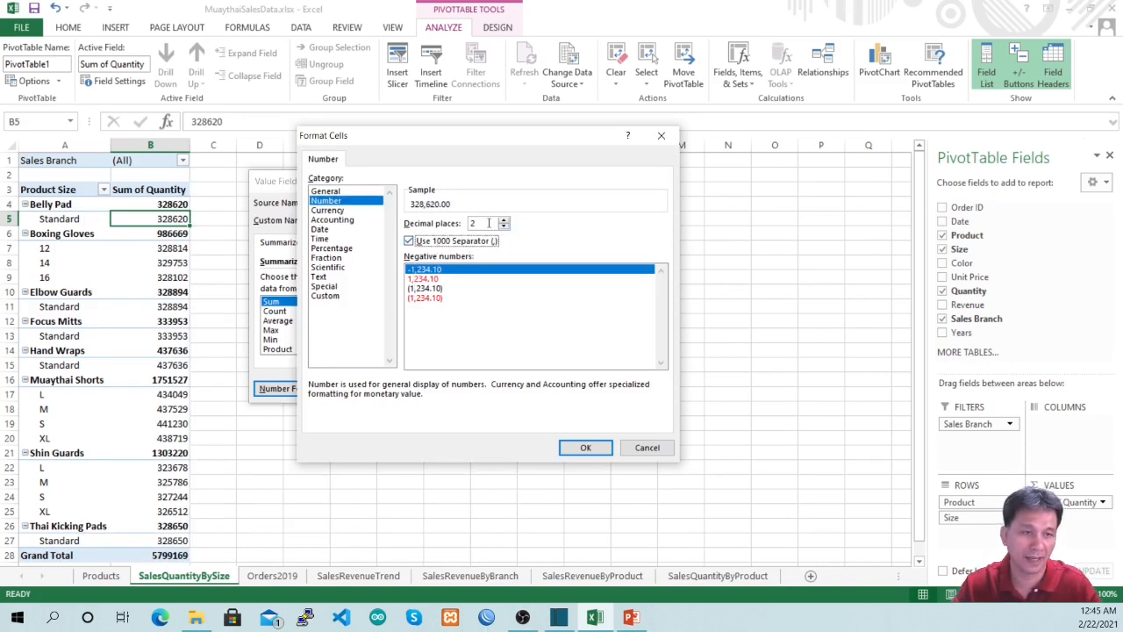
drag(490, 224, 469, 224)
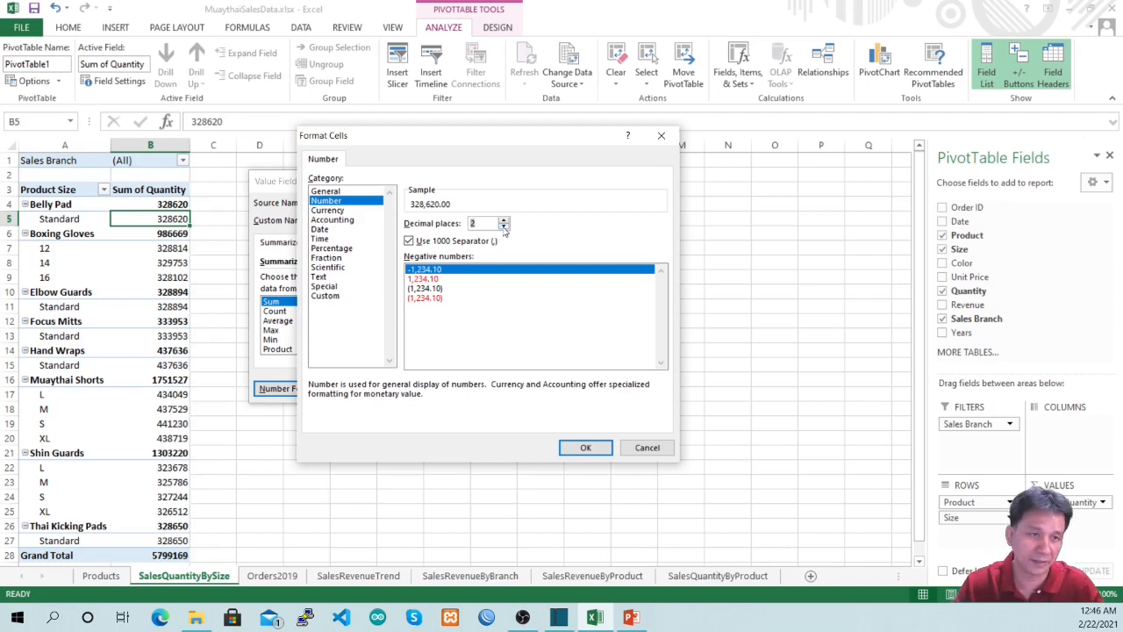
click(504, 227)
click(504, 226)
click(585, 447)
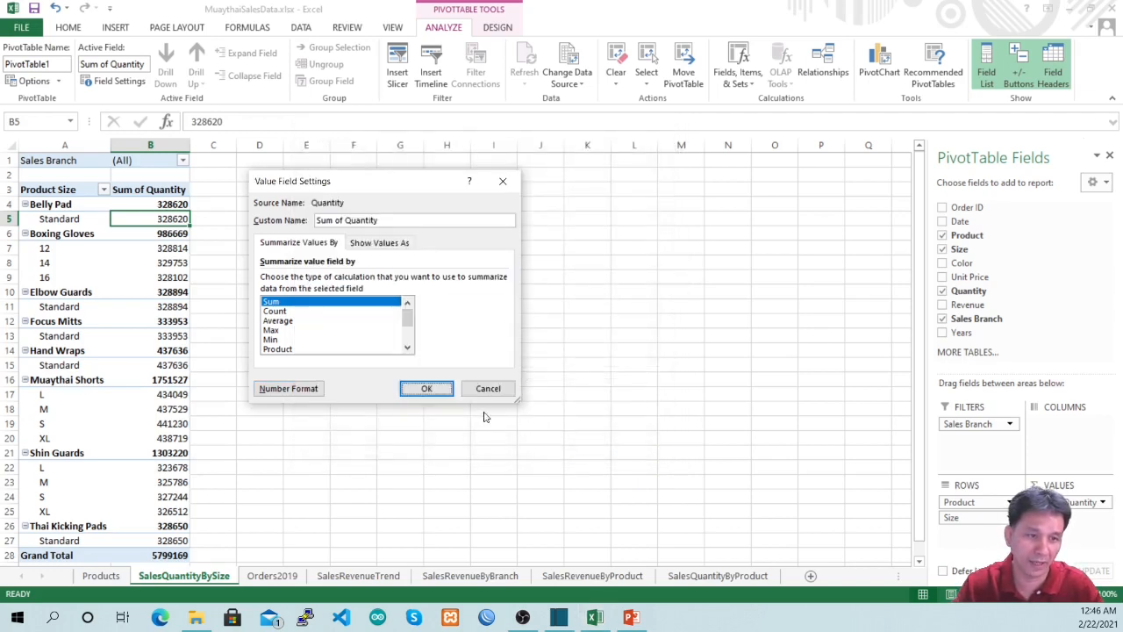
click(430, 388)
- Insert a Clustered Column pivot chart based on the product size pivot table, consulting slide 89 for the chart type
key(alt+Tab)
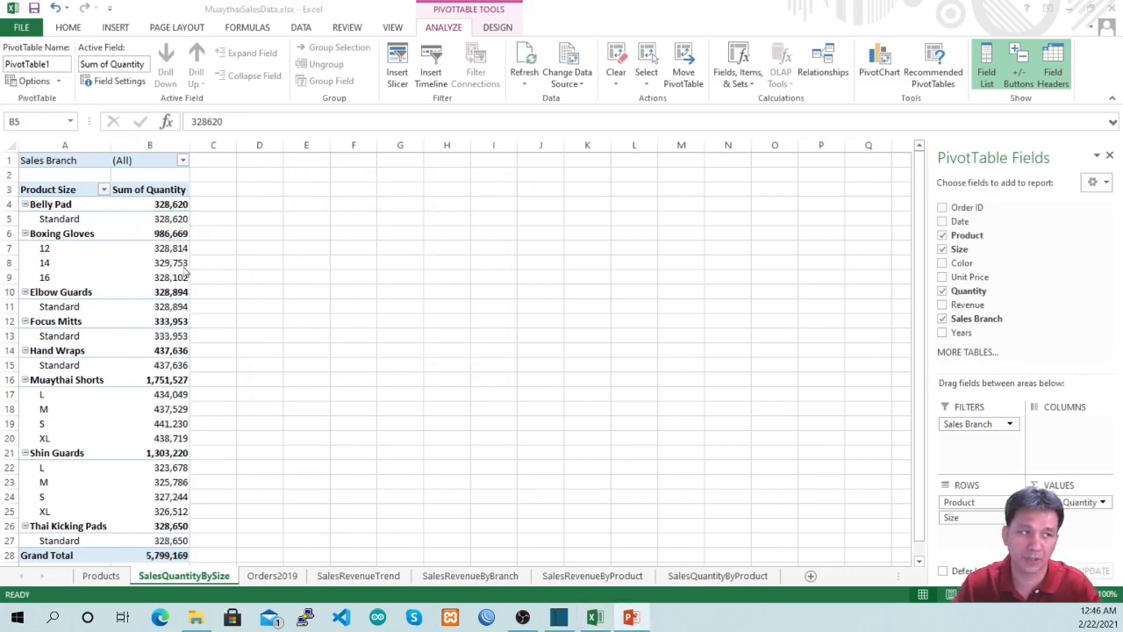
key(alt+Tab)
mouse_move(165, 249)
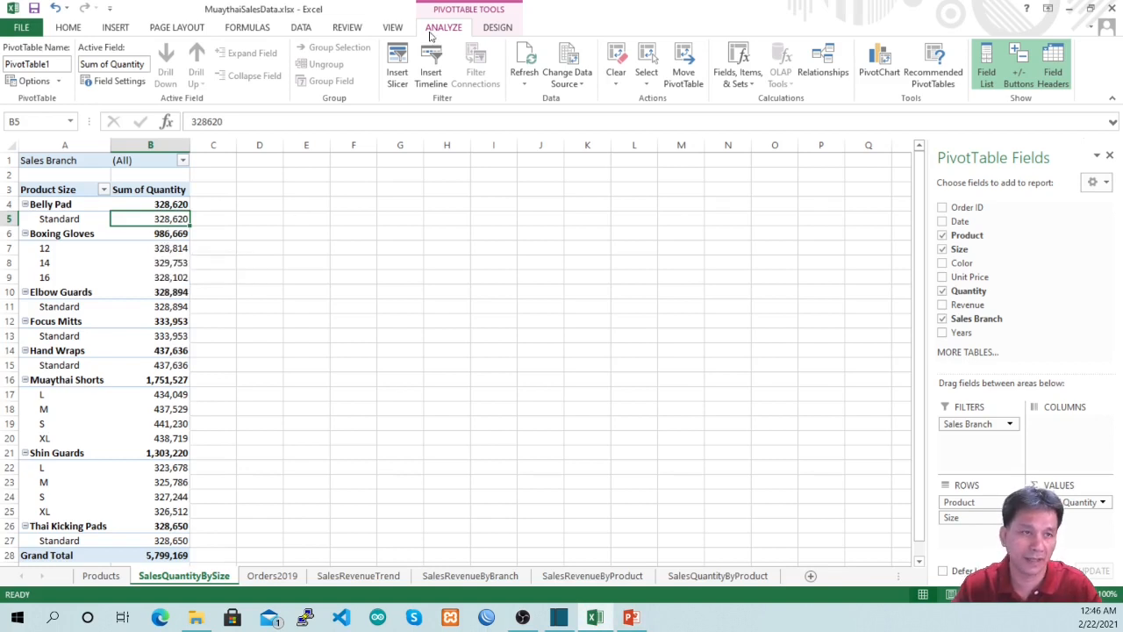
click(885, 81)
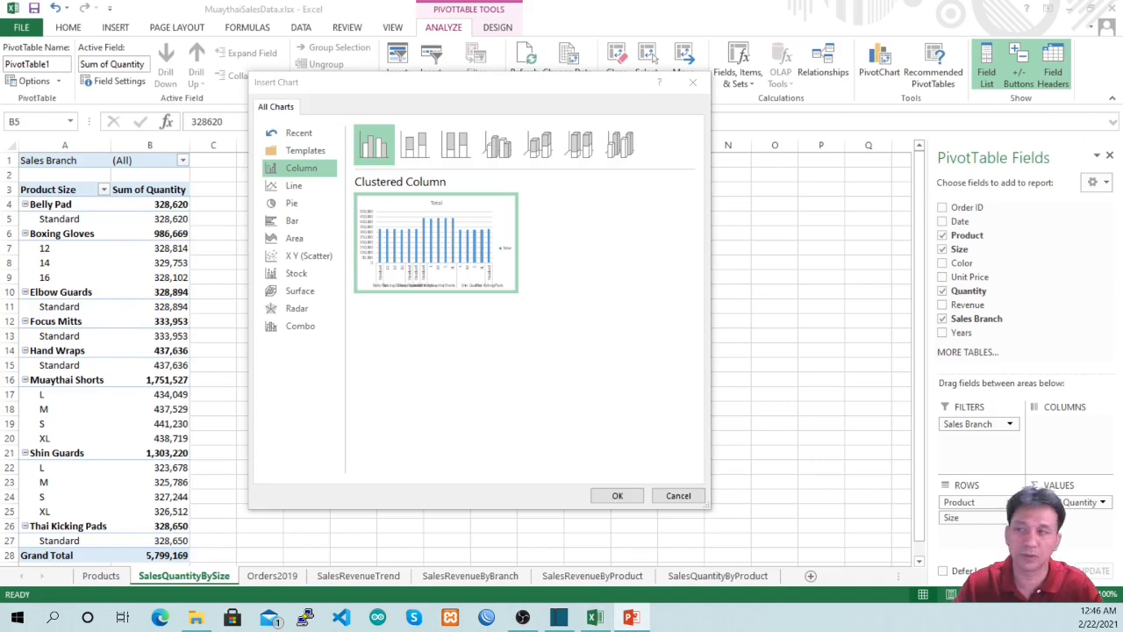
key(alt+Tab)
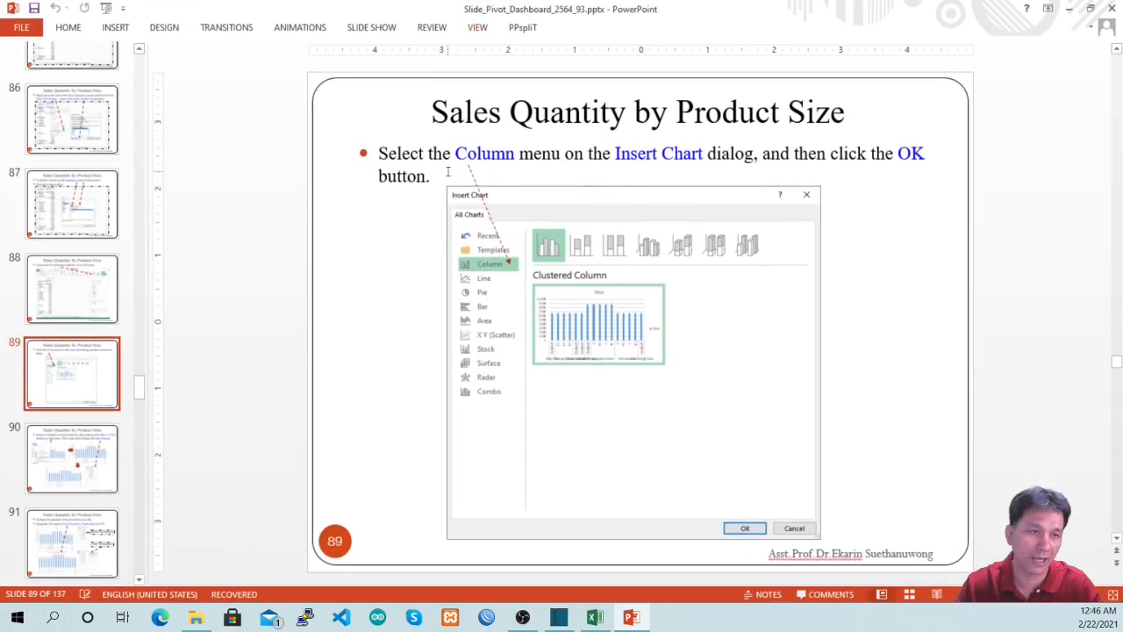
key(alt+Tab)
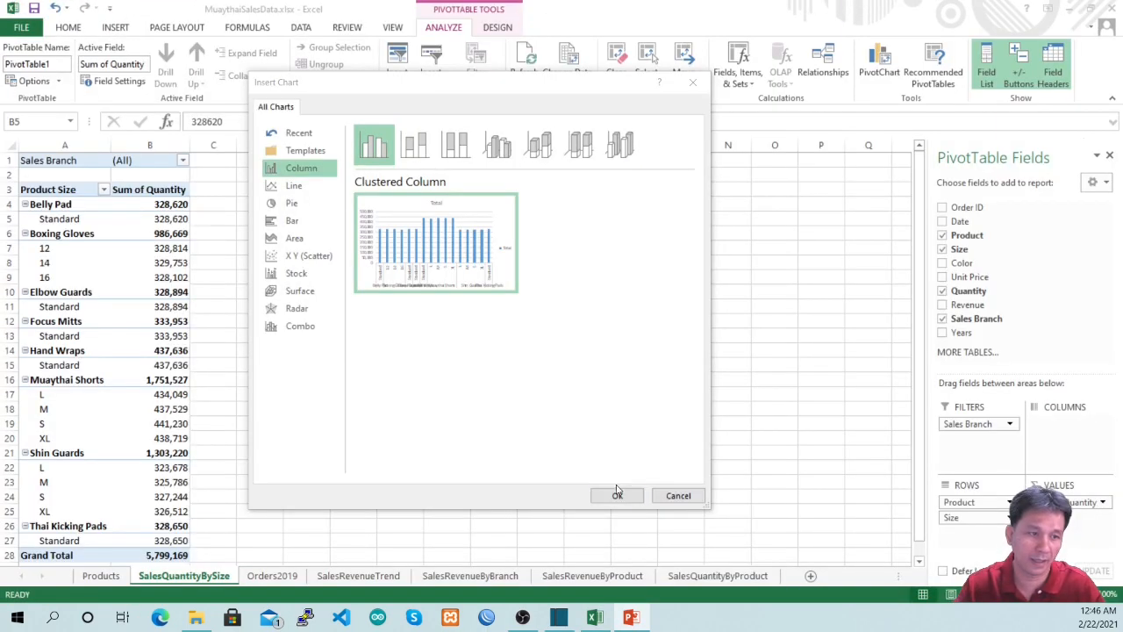
click(619, 496)
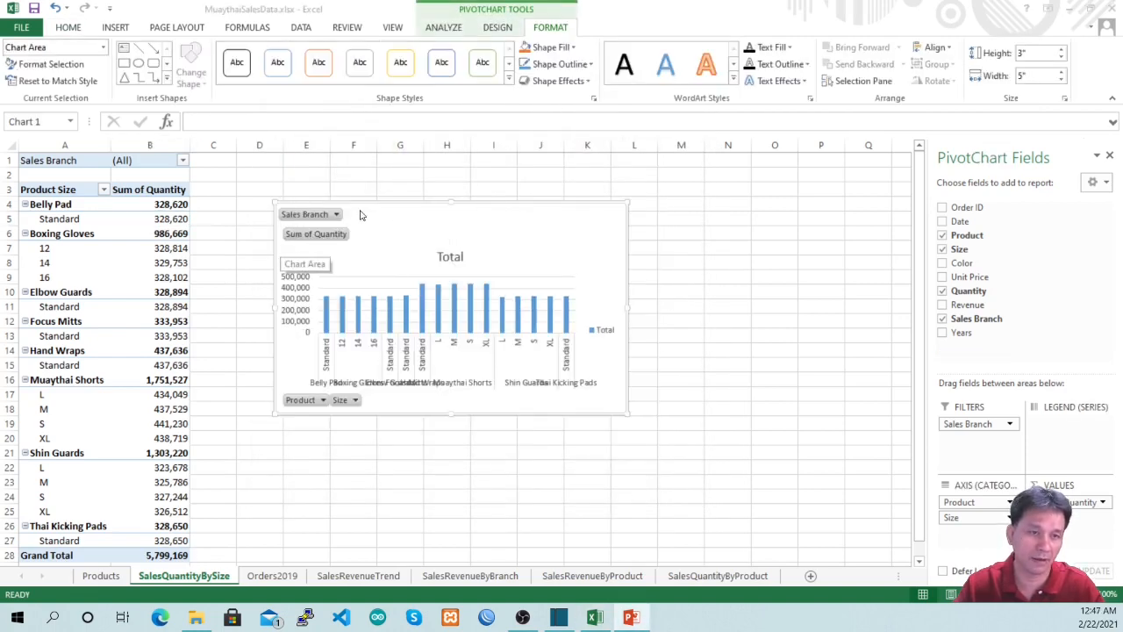
- Hide all field buttons on the pivot chart and set its title to "Sales Revenue by Product Size for 2019"
right_click(319, 236)
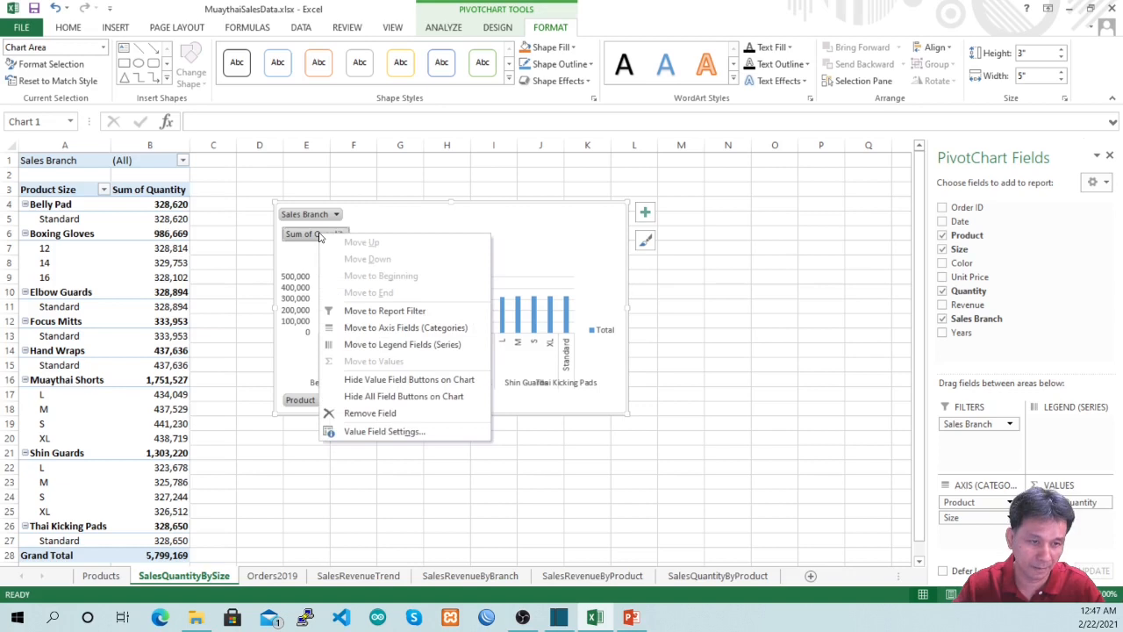
click(403, 397)
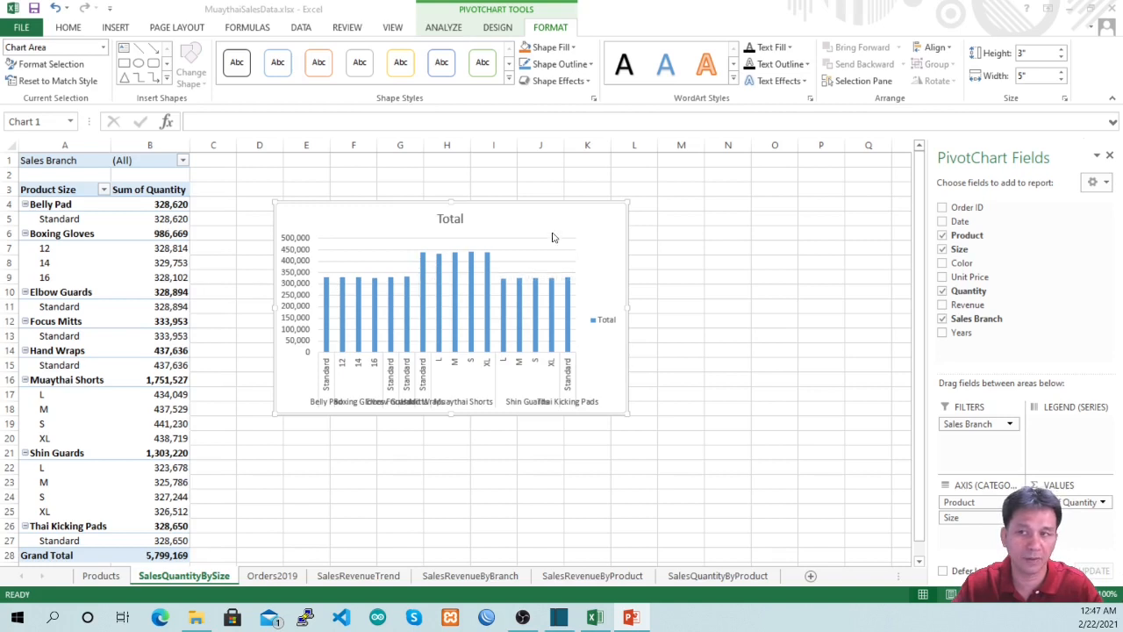
double_click(457, 224)
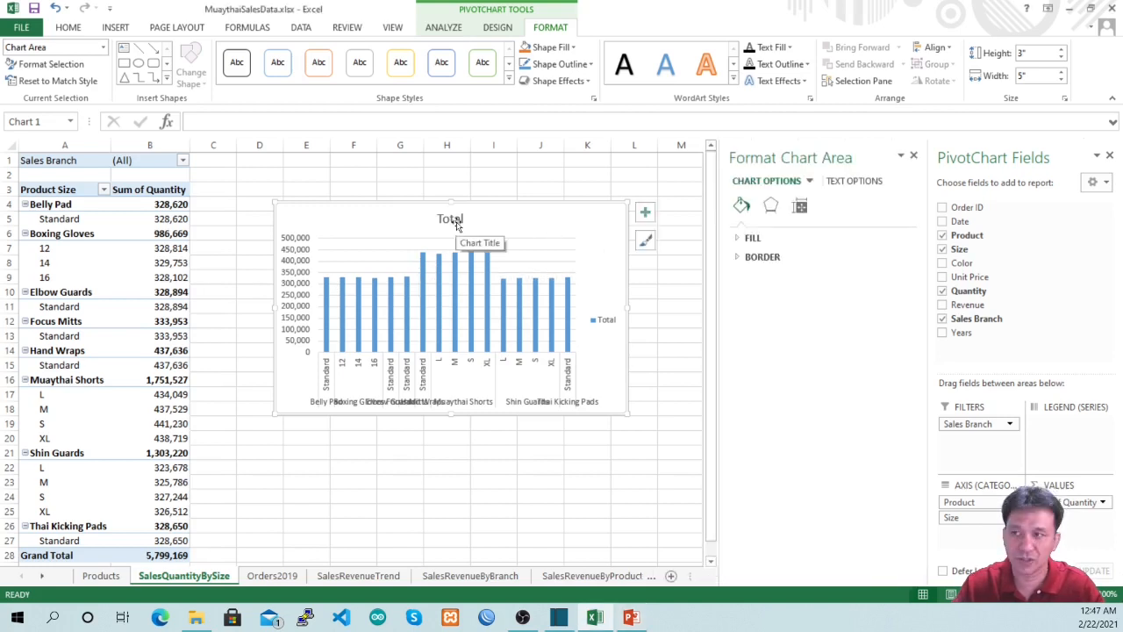
click(456, 222)
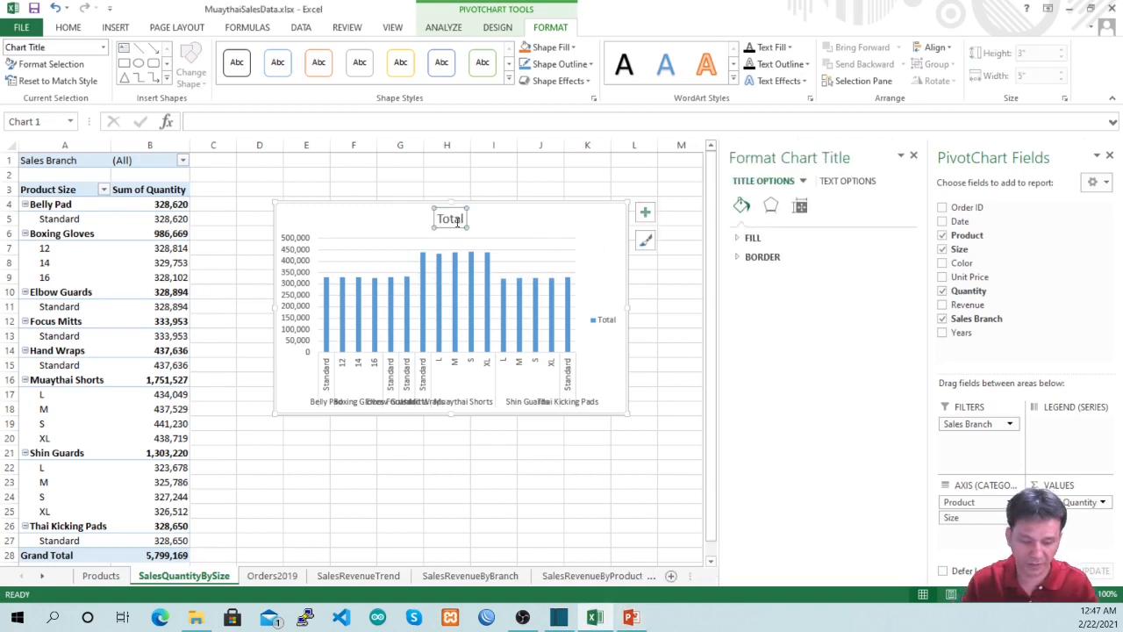
double_click(456, 222)
text(Sales)
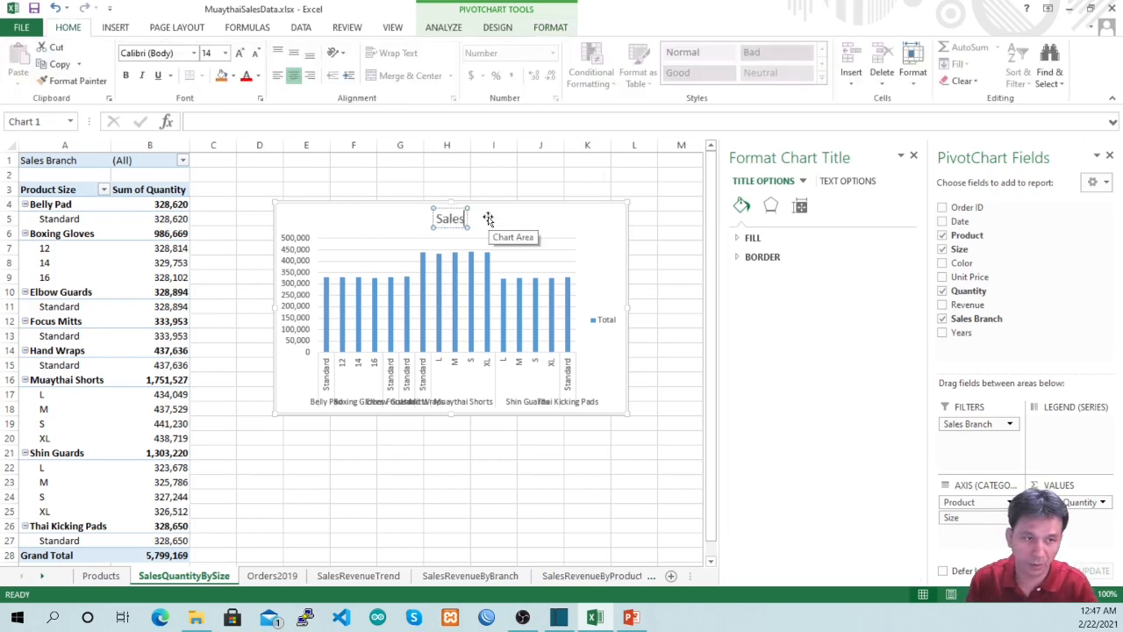
text( Reve)
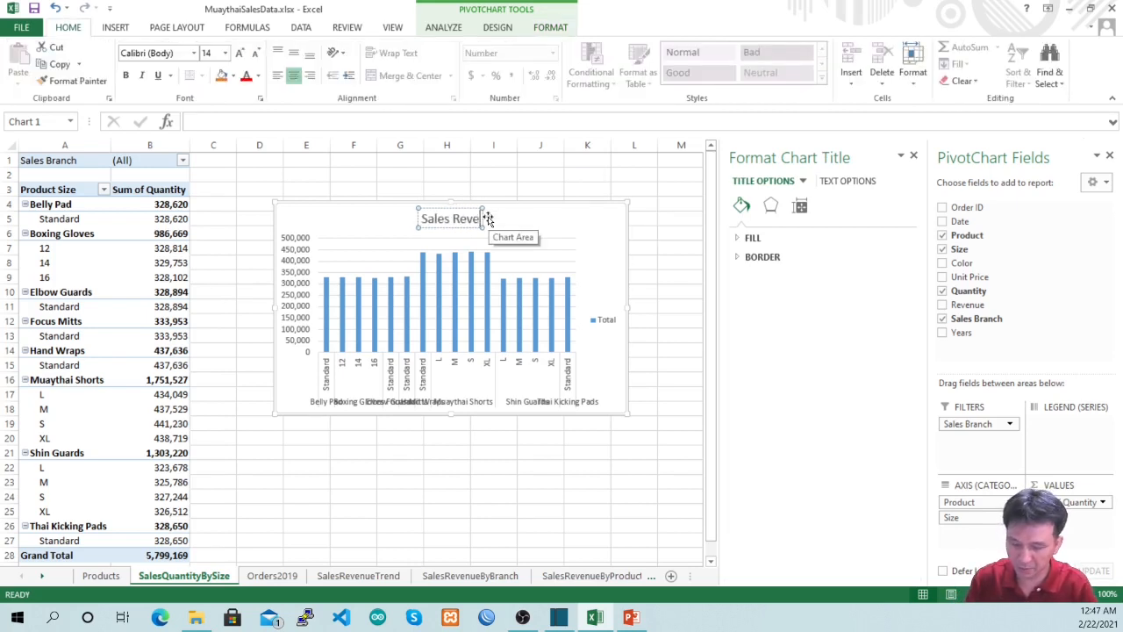
text(nue by Product)
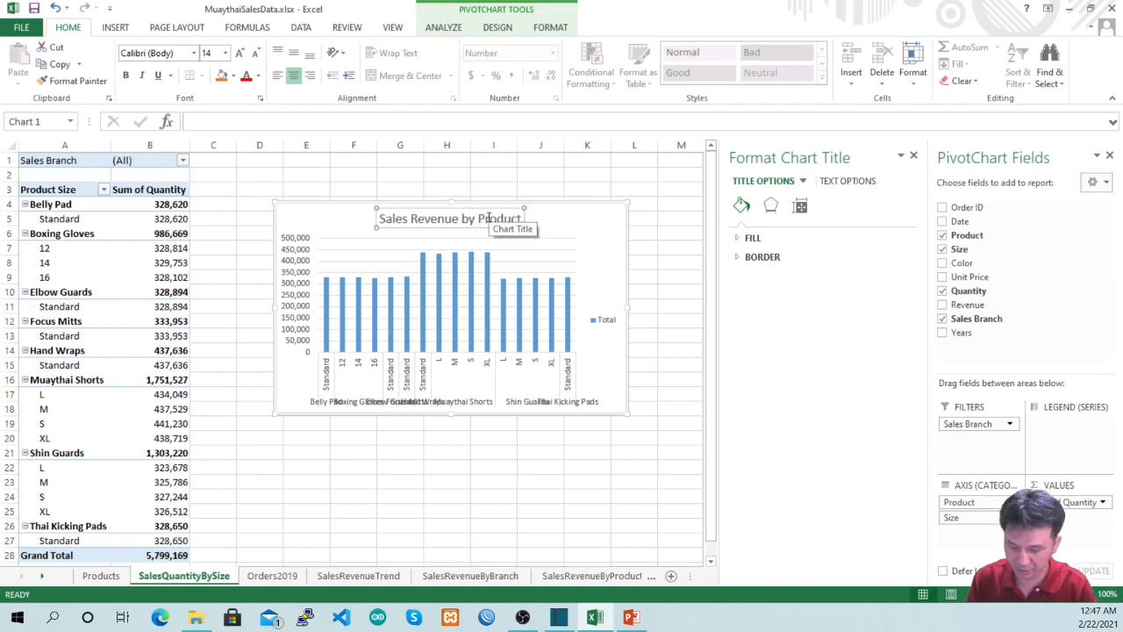
text( Size for)
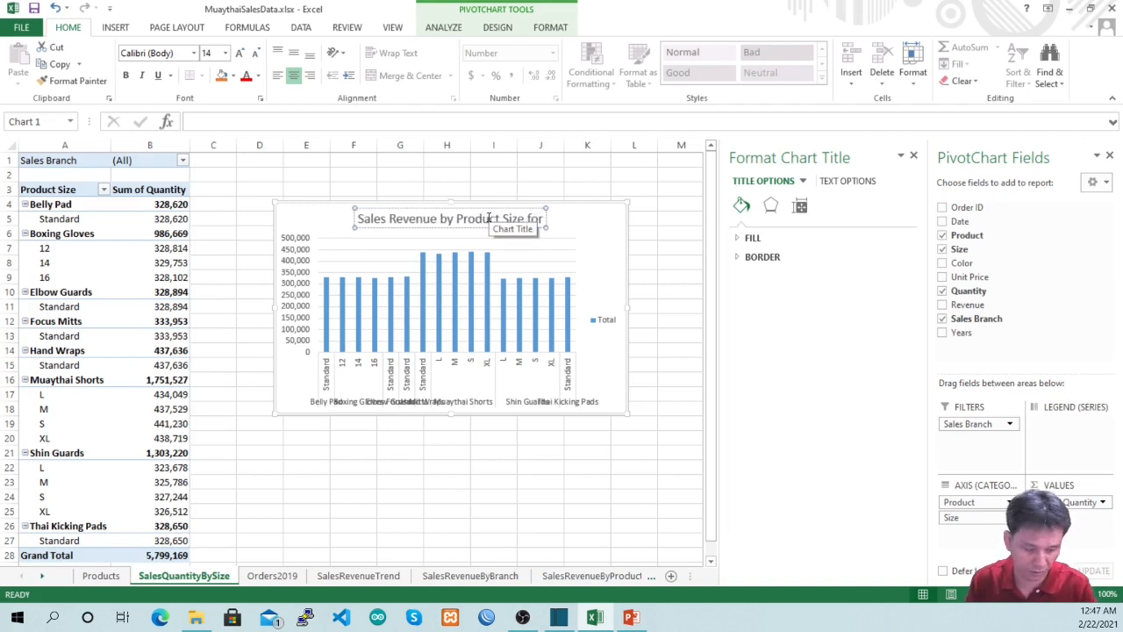
text( 2019)
key(Escape)
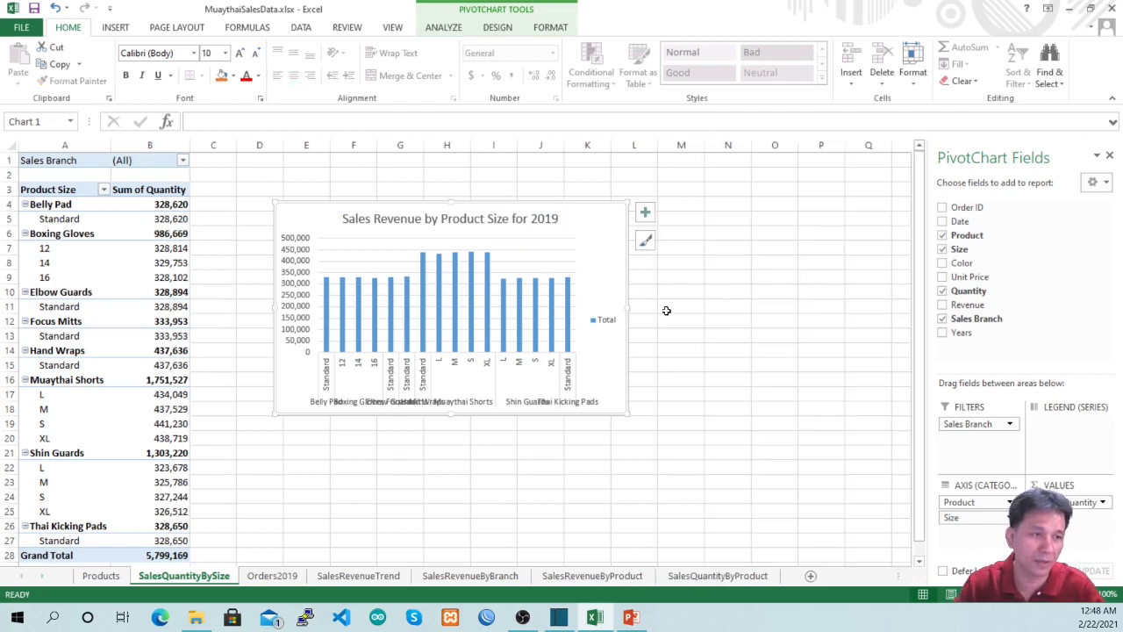
- Remove the legend from the pivot chart while keeping the primary major horizontal gridlines on
click(645, 215)
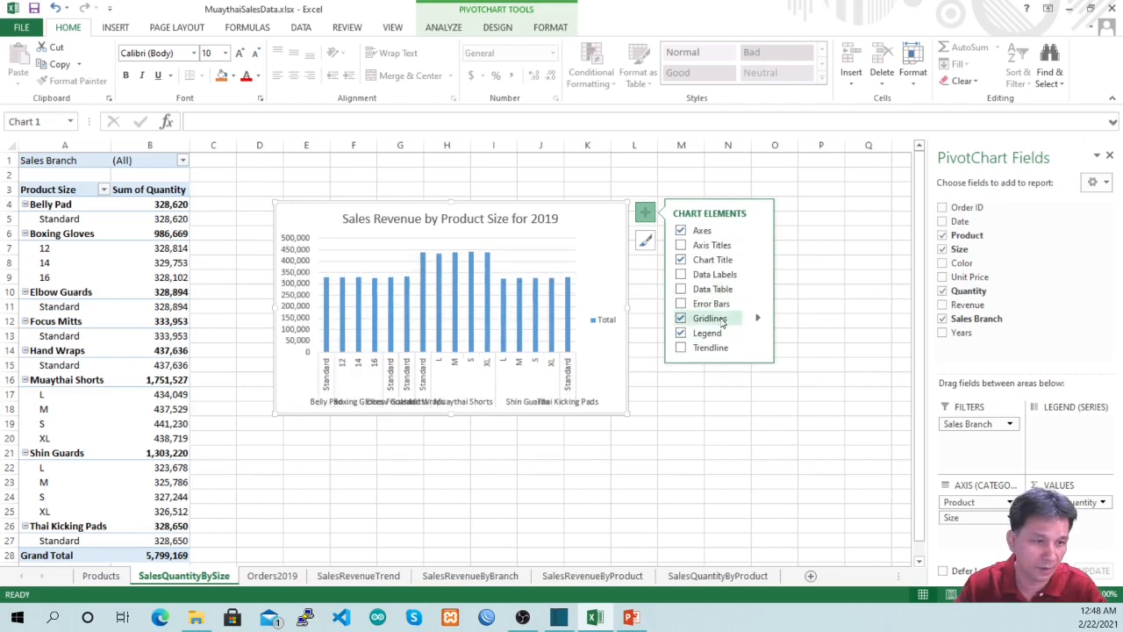
click(682, 319)
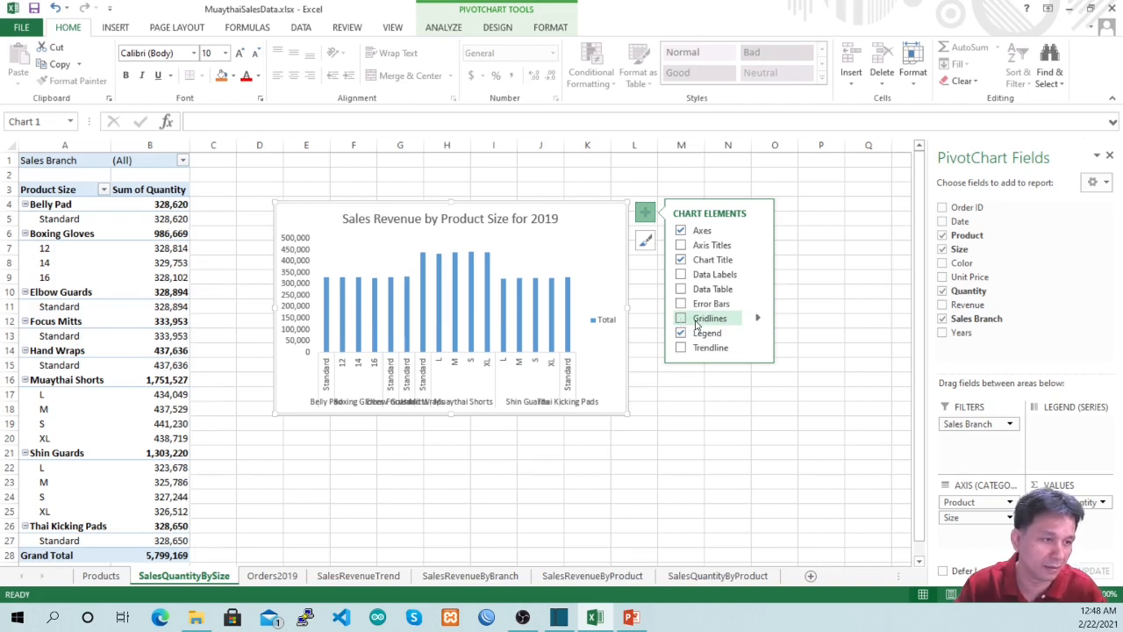
click(681, 336)
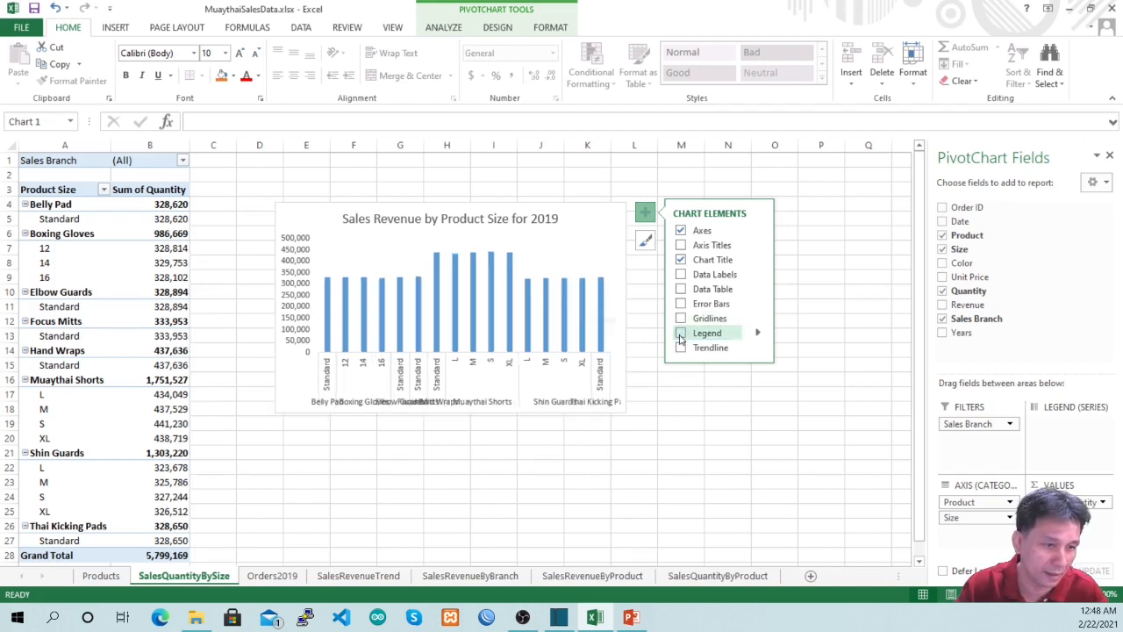
click(681, 335)
click(681, 335)
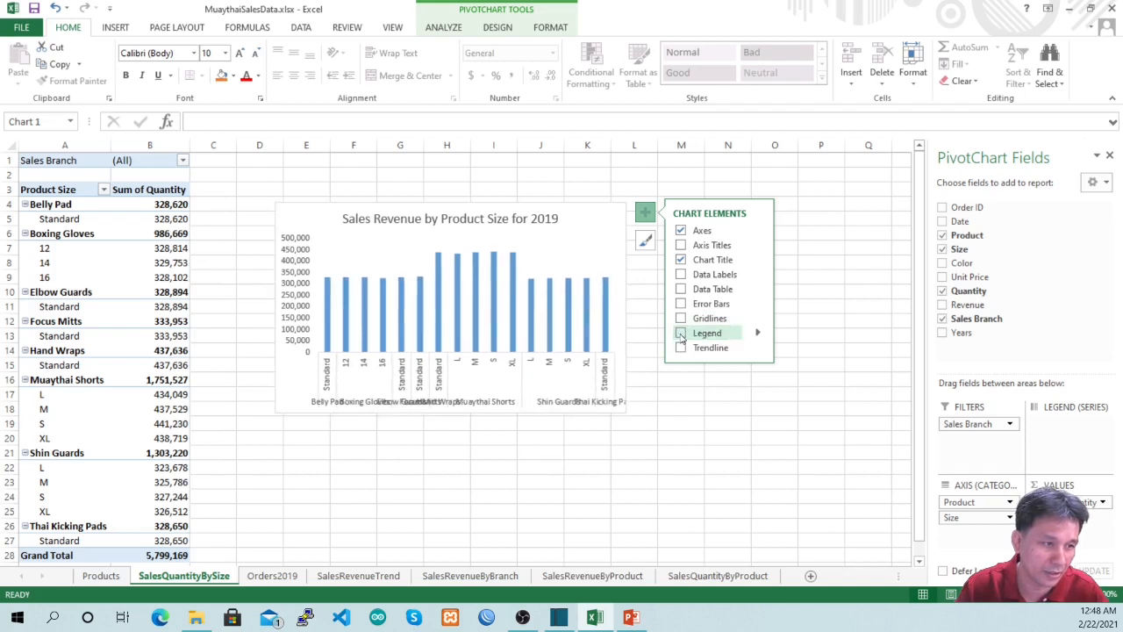
click(679, 321)
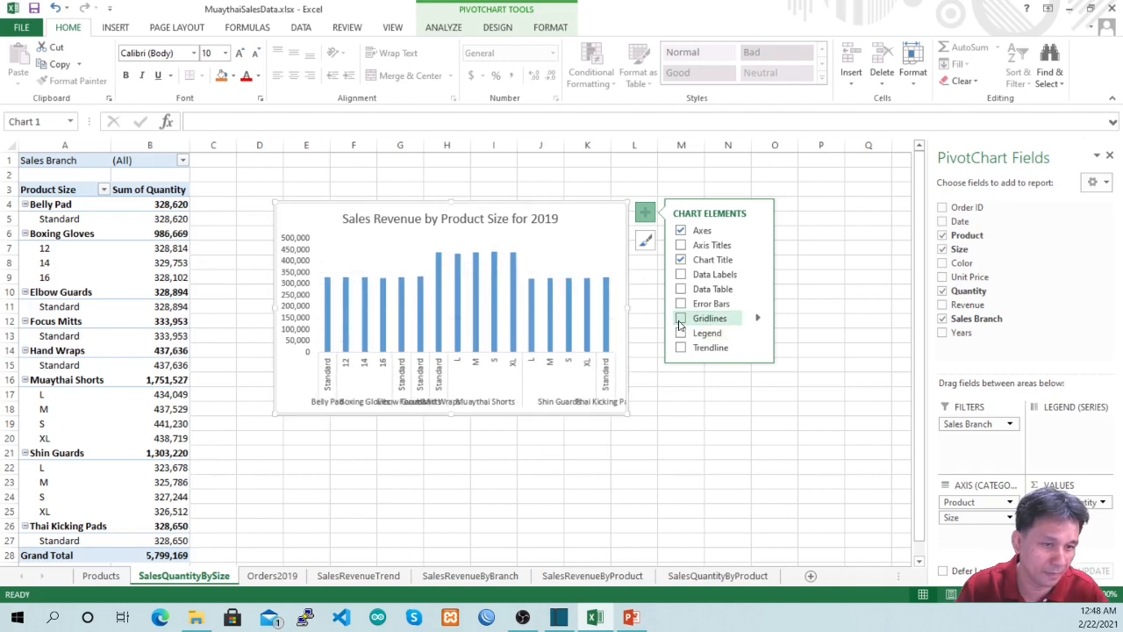
click(679, 321)
click(680, 321)
click(680, 321)
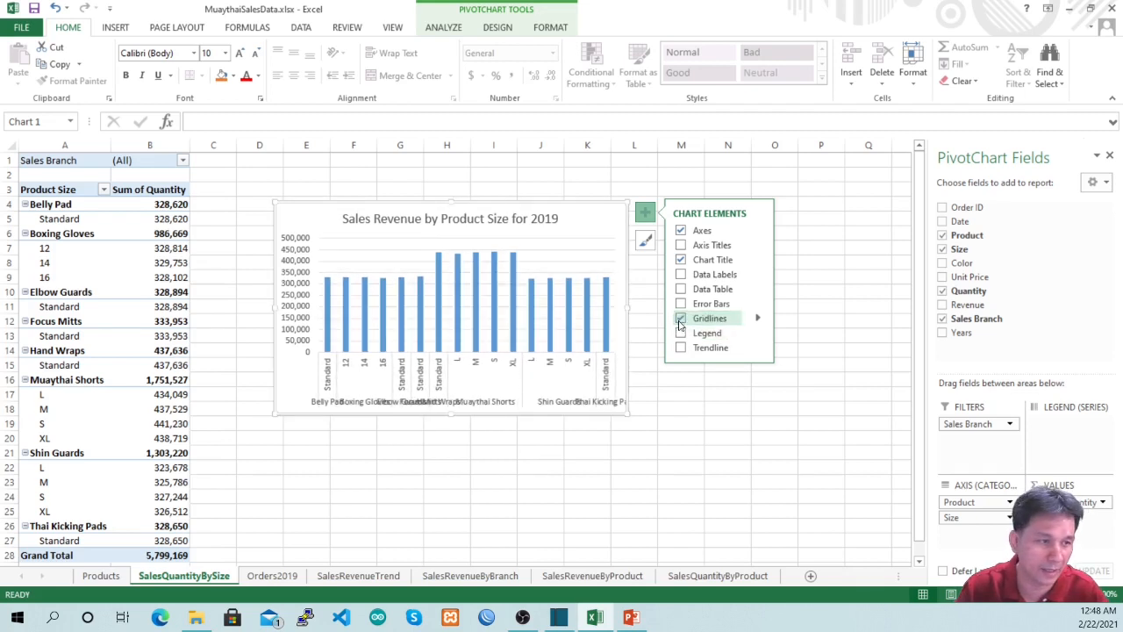
click(758, 321)
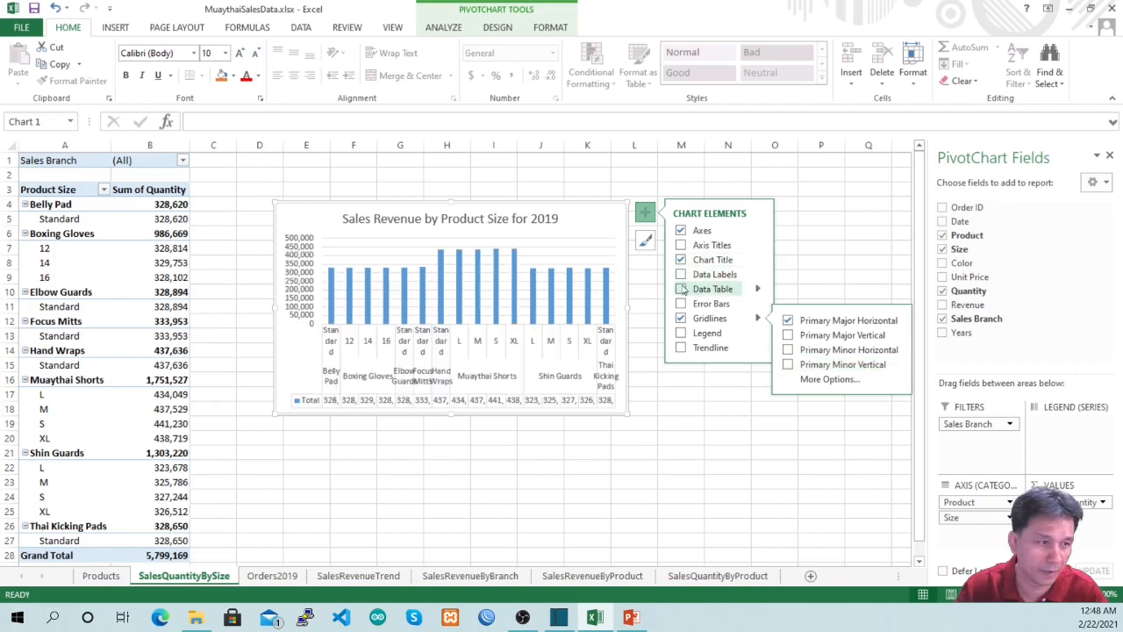
- Add data labels to the pivot chart's columns and hide the primary vertical axis
click(680, 278)
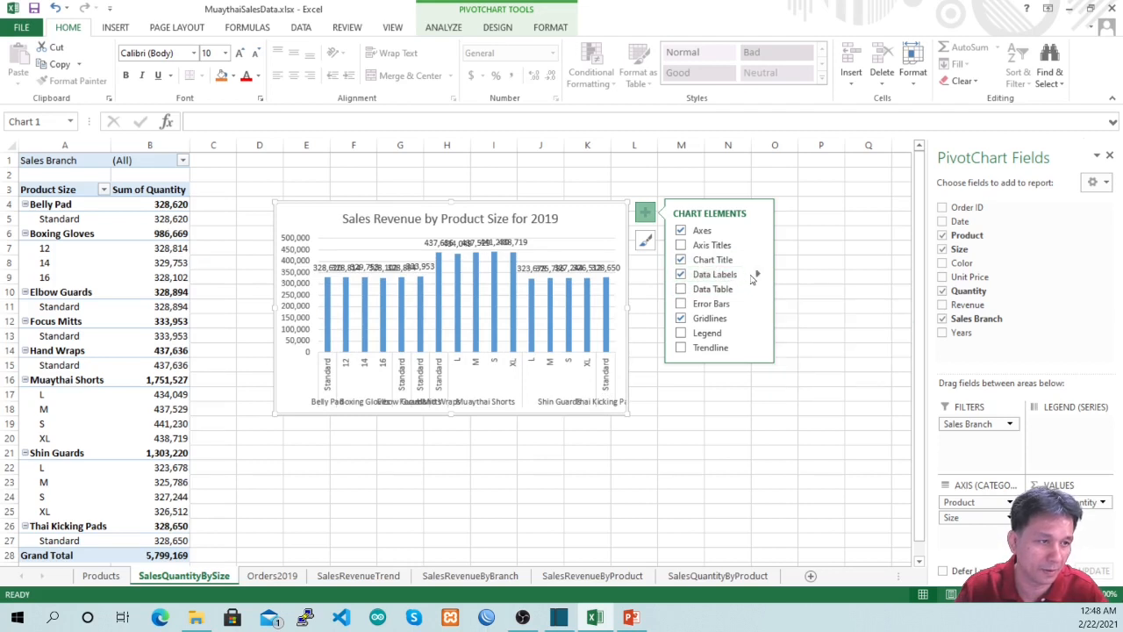
click(760, 278)
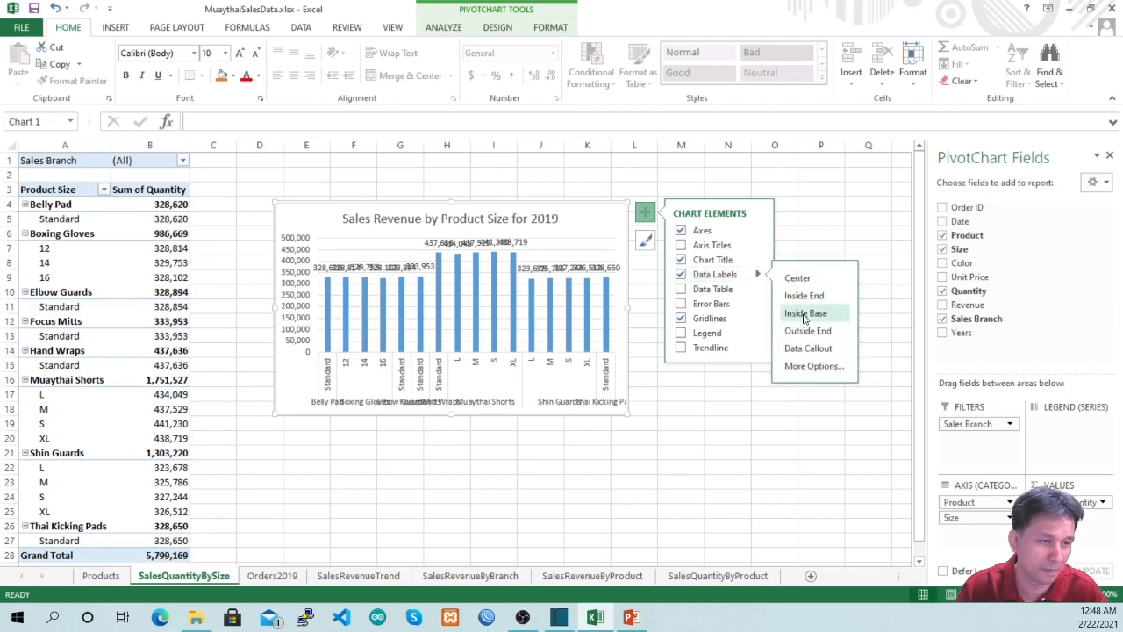
click(758, 230)
click(787, 248)
click(787, 248)
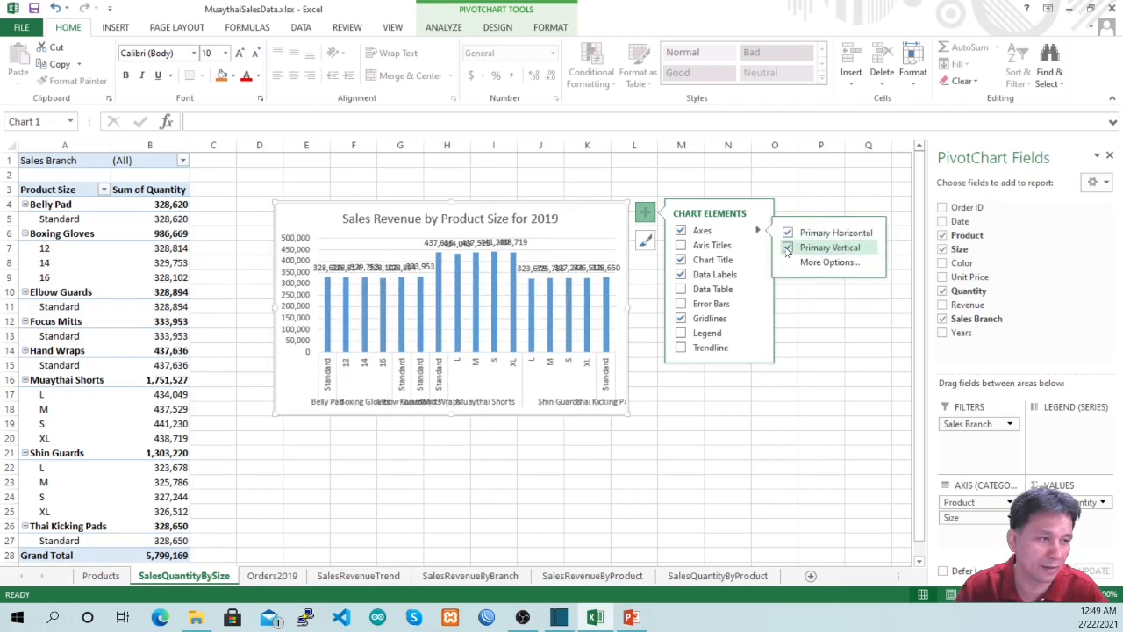
click(787, 247)
- Enlarge the pivot chart to span about columns D to N and reduce the data labels' font size to 8
click(624, 413)
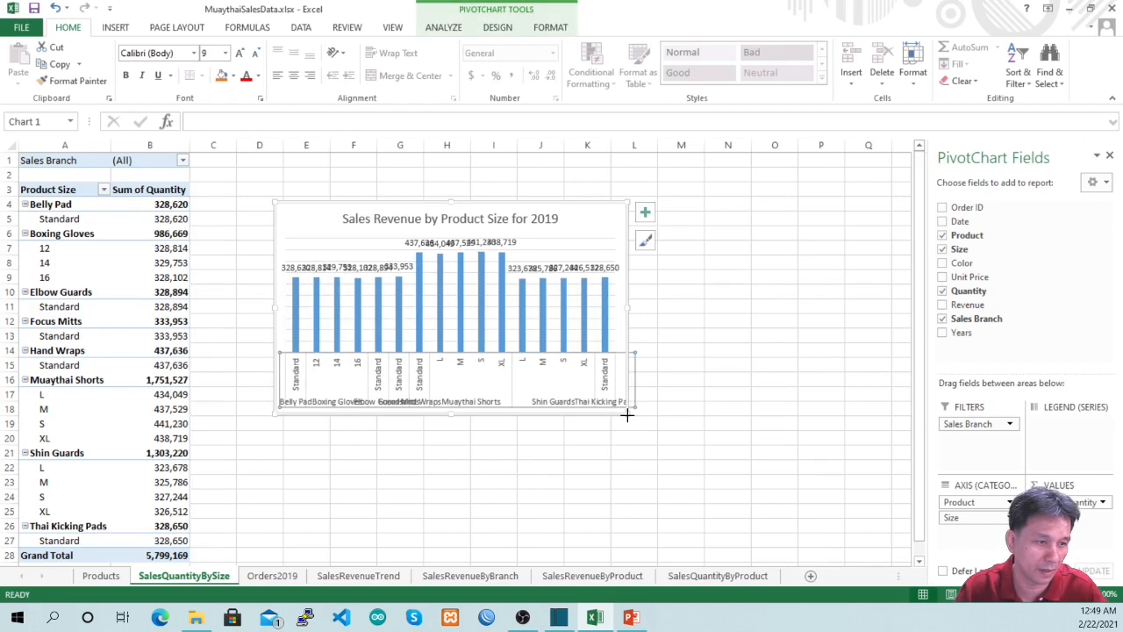
drag(627, 415, 772, 487)
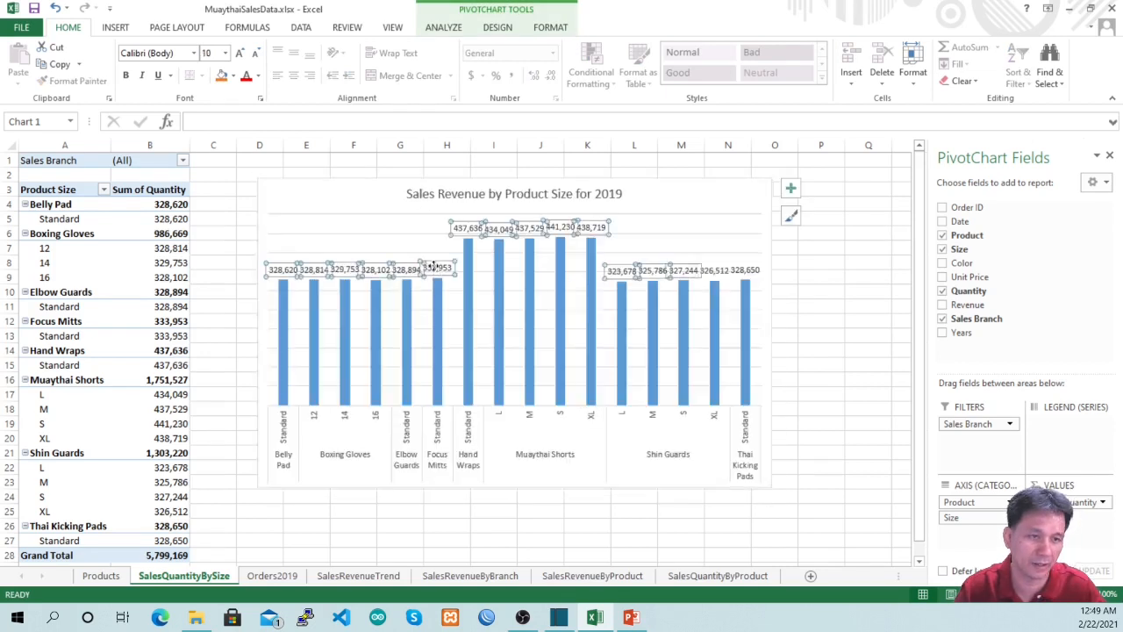
click(435, 267)
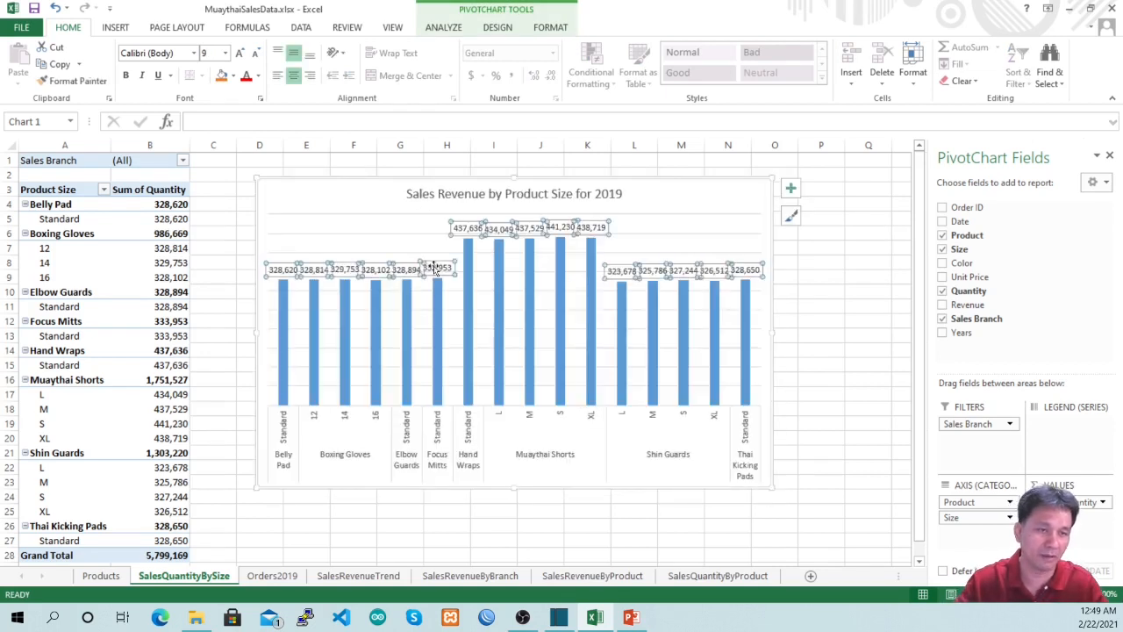
click(255, 55)
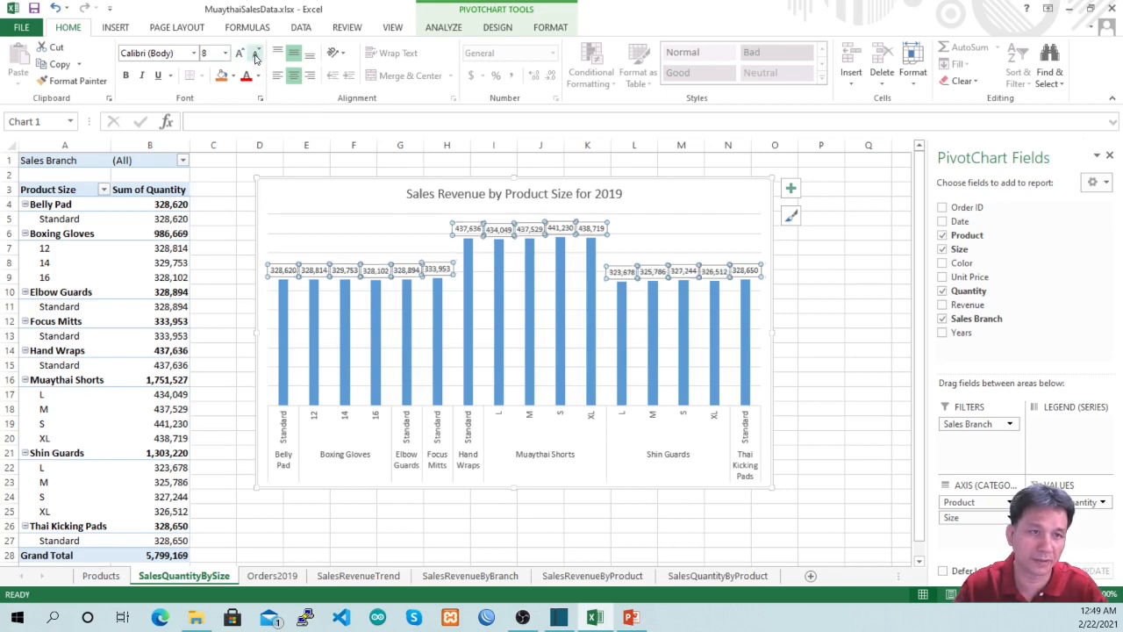
click(821, 320)
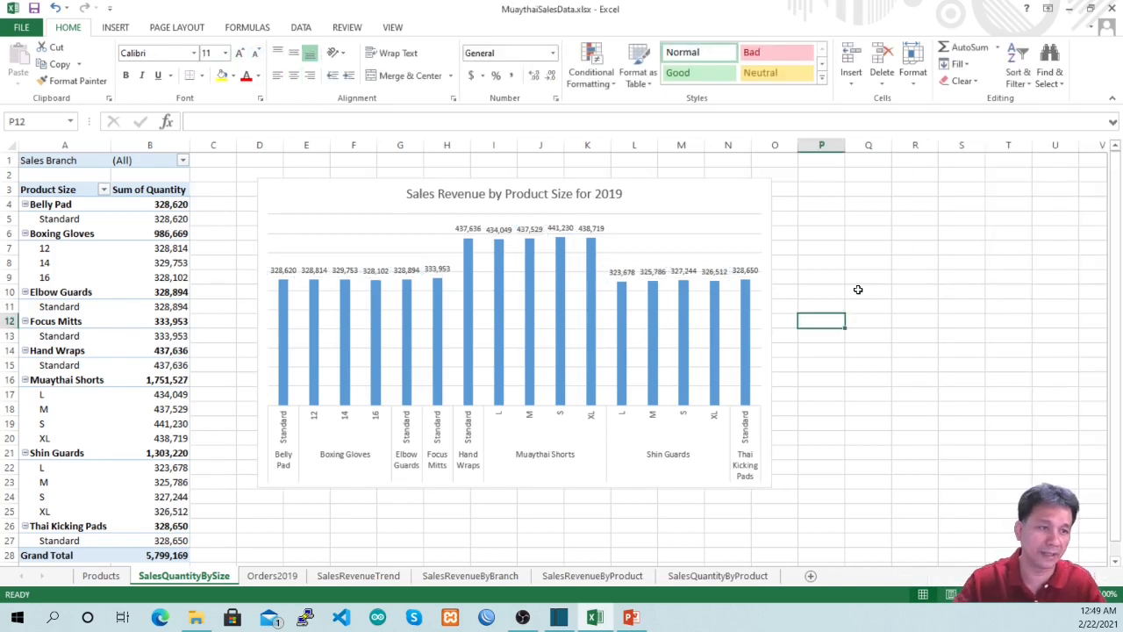
- Consult the PowerPoint slides and sort the sizes within each product by Sum of Quantity from largest to smallest
key(alt+Tab)
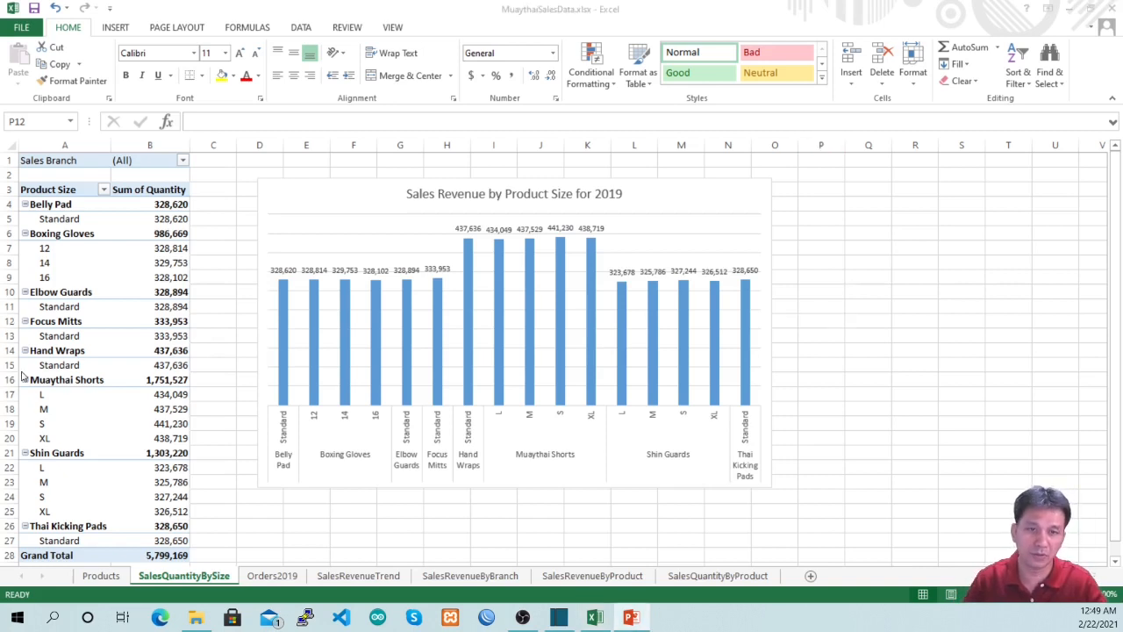
key(alt+Tab)
click(164, 261)
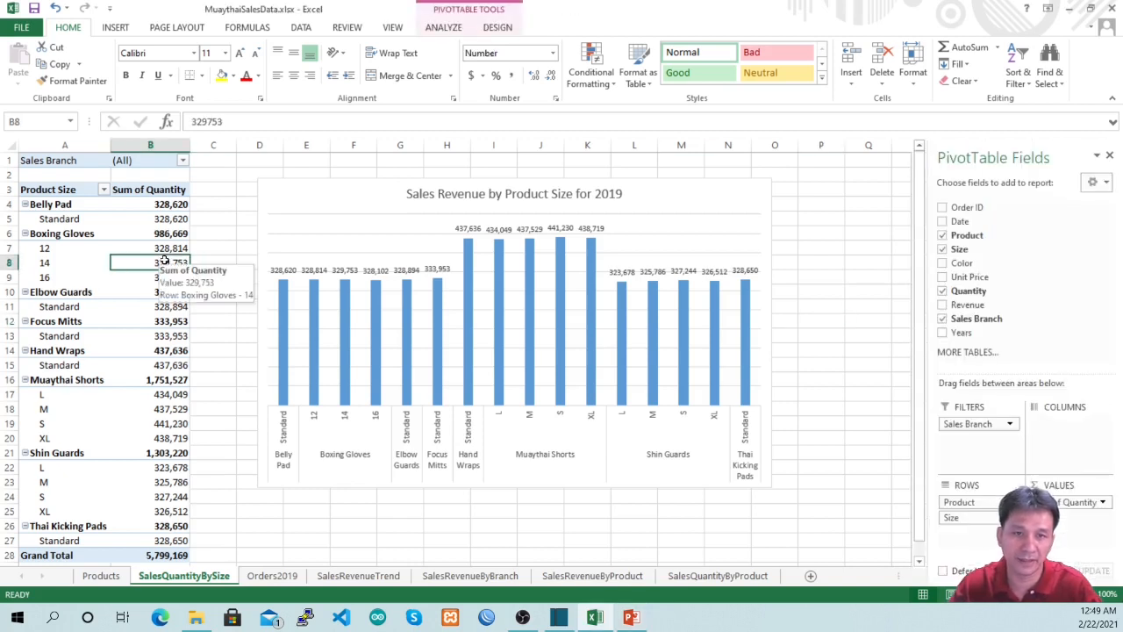
right_click(164, 261)
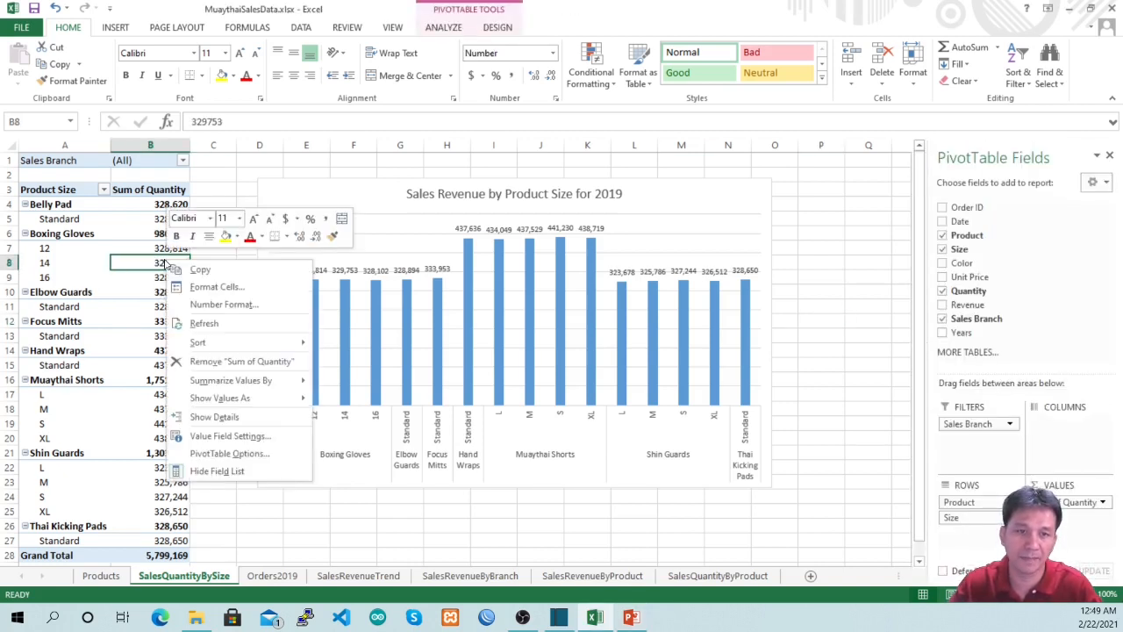
mouse_move(258, 349)
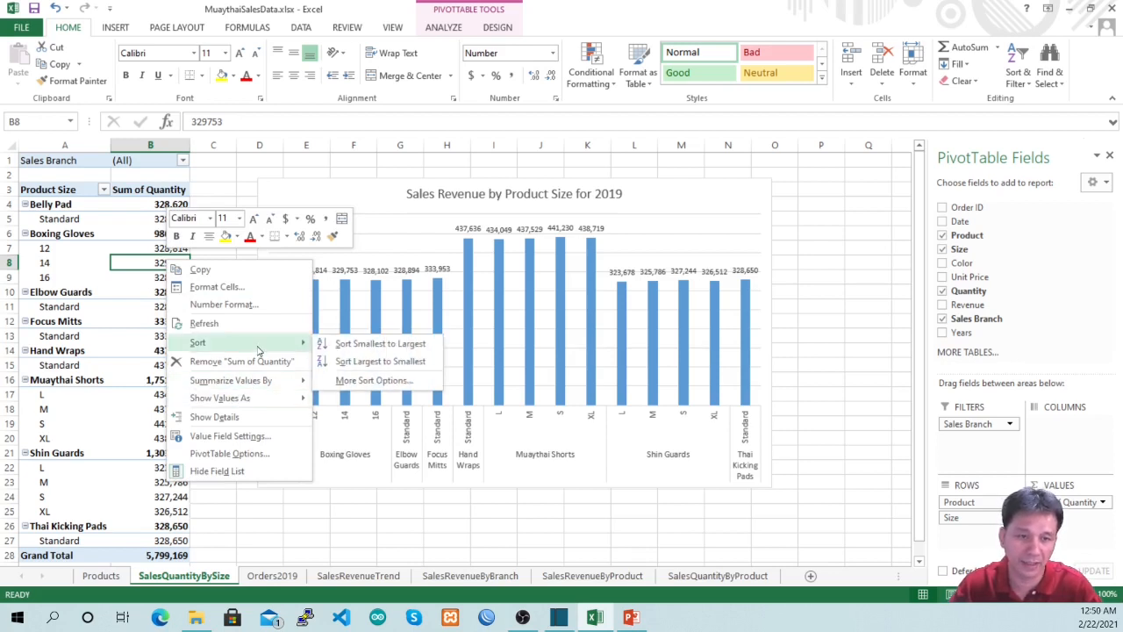
click(412, 365)
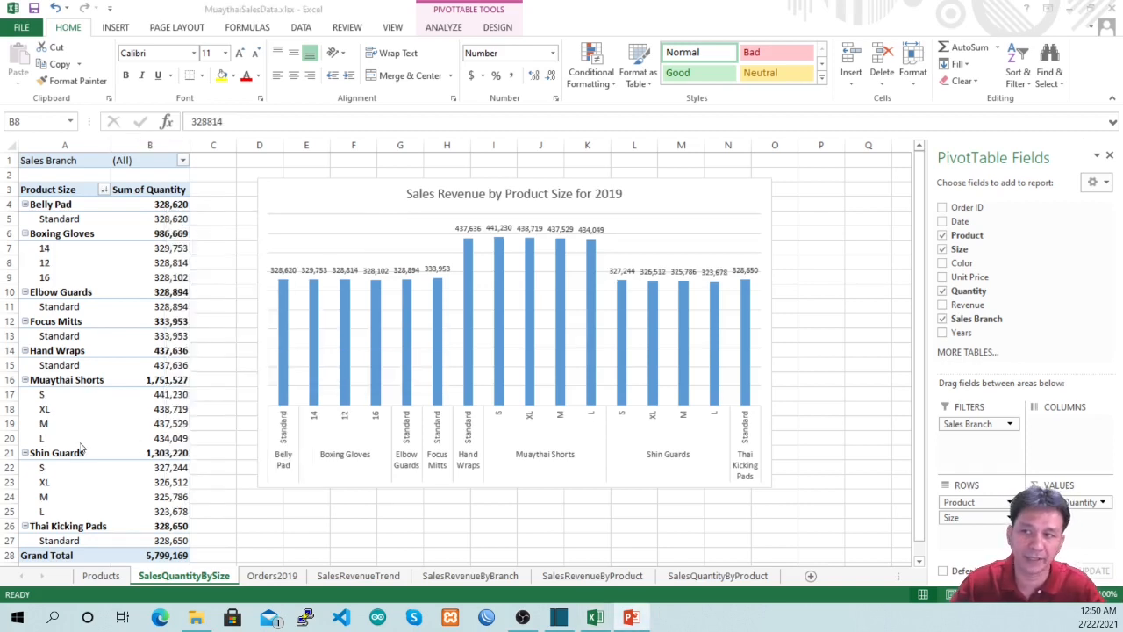
- Widen the pivot chart's columns by reducing the gap width of the Total data series
mouse_move(527, 249)
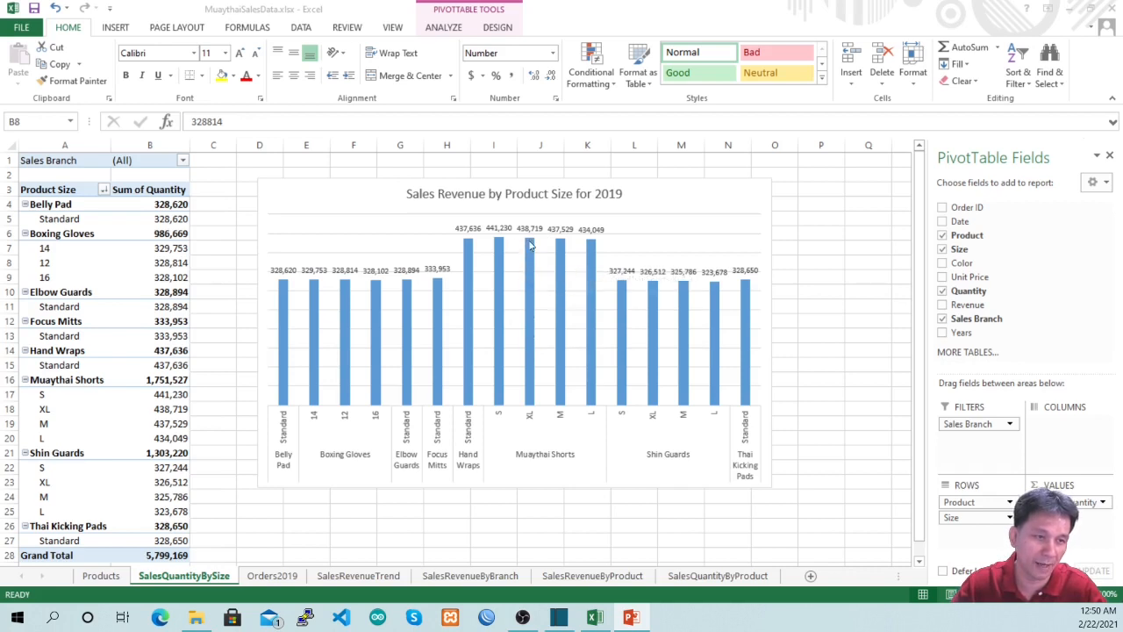
click(529, 303)
right_click(529, 304)
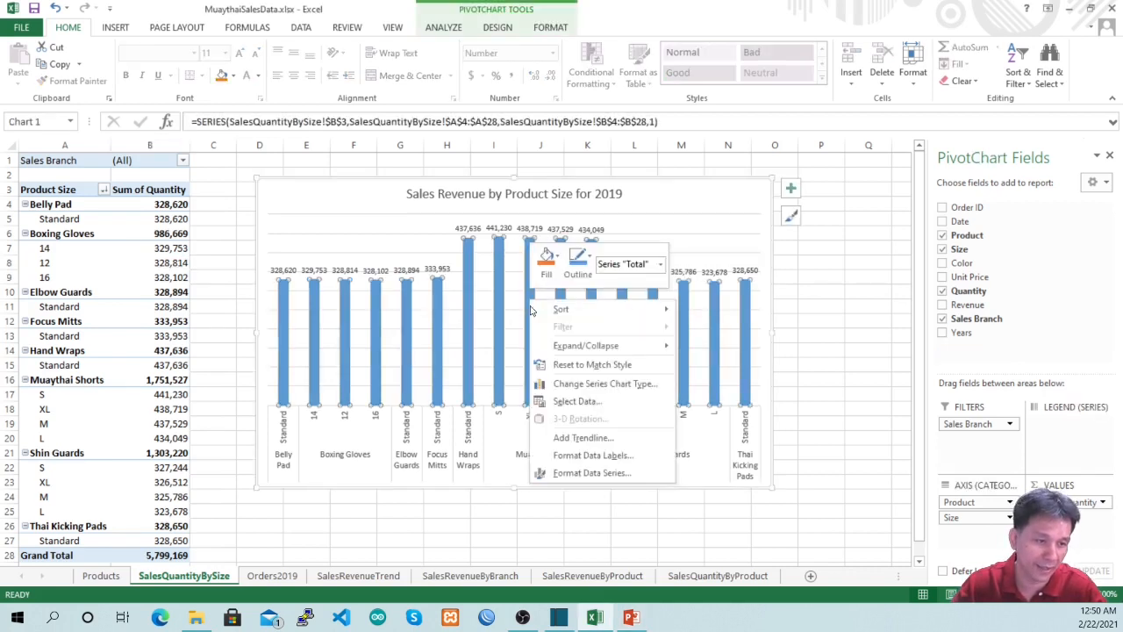
click(628, 480)
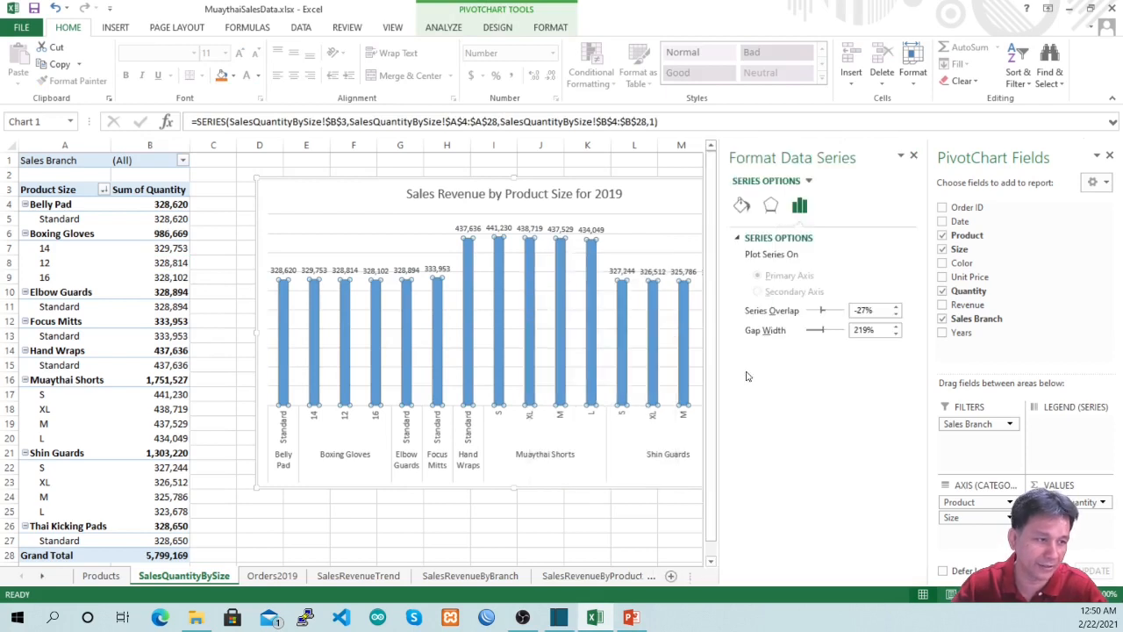
drag(819, 335, 813, 334)
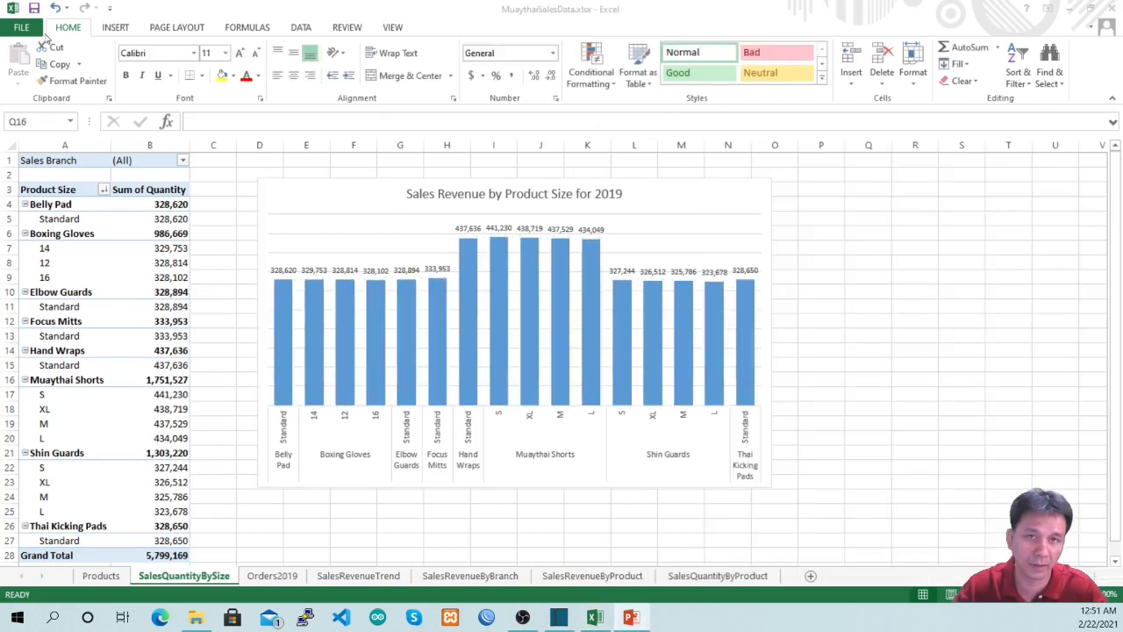
- Save the workbook and switch to the PowerPoint presentation
click(33, 9)
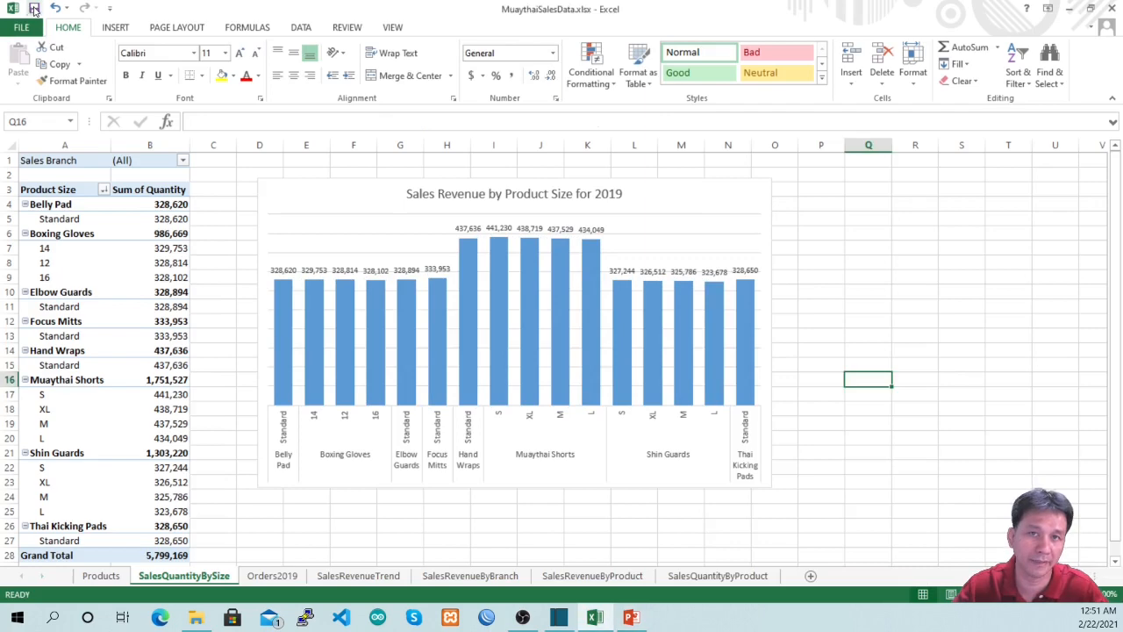
key(alt+Tab)
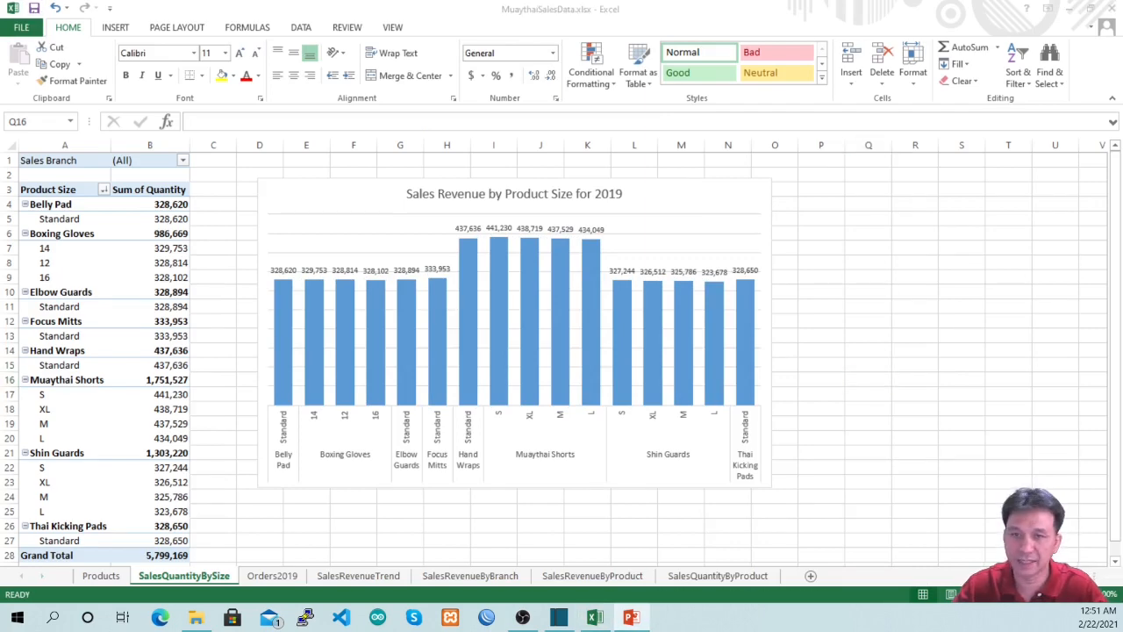
drag(1, 88, 646, 1)
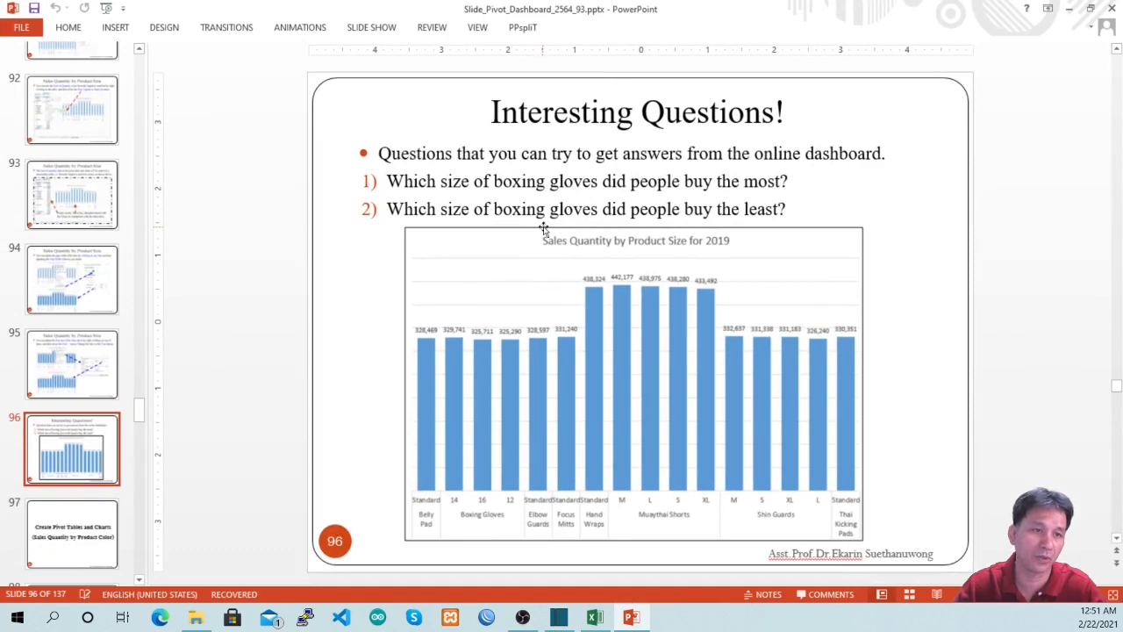
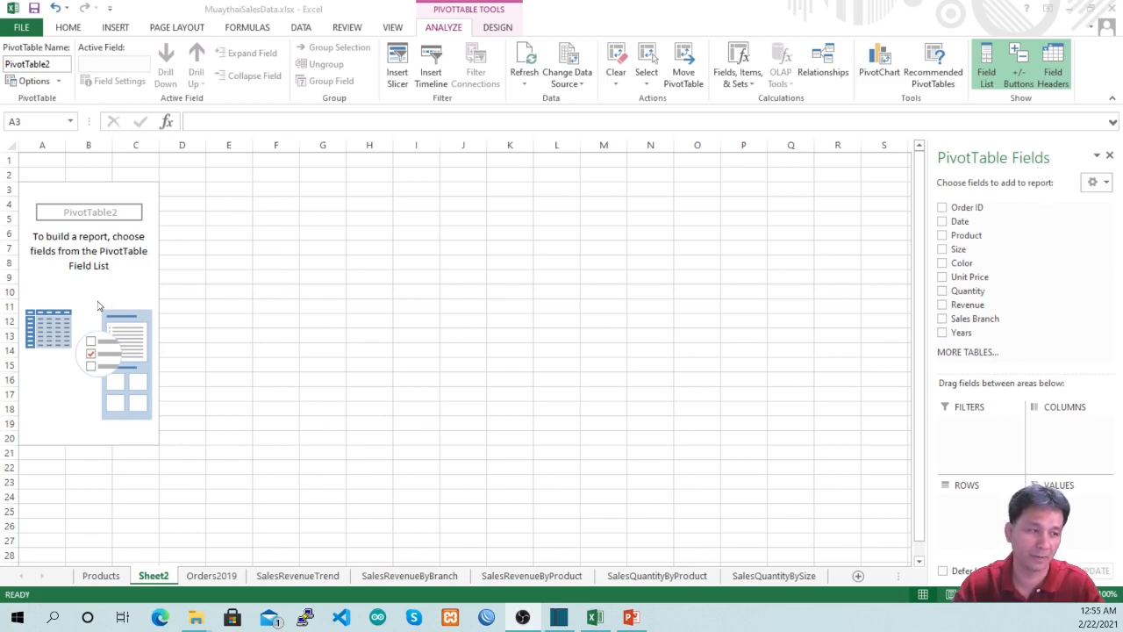
- Switch to the PowerPoint presentation, check the Sales Quantity by Product Color slide for the worksheet name, and return to Excel
key(alt+Tab)
click(75, 448)
scroll(75, 448, down, 2)
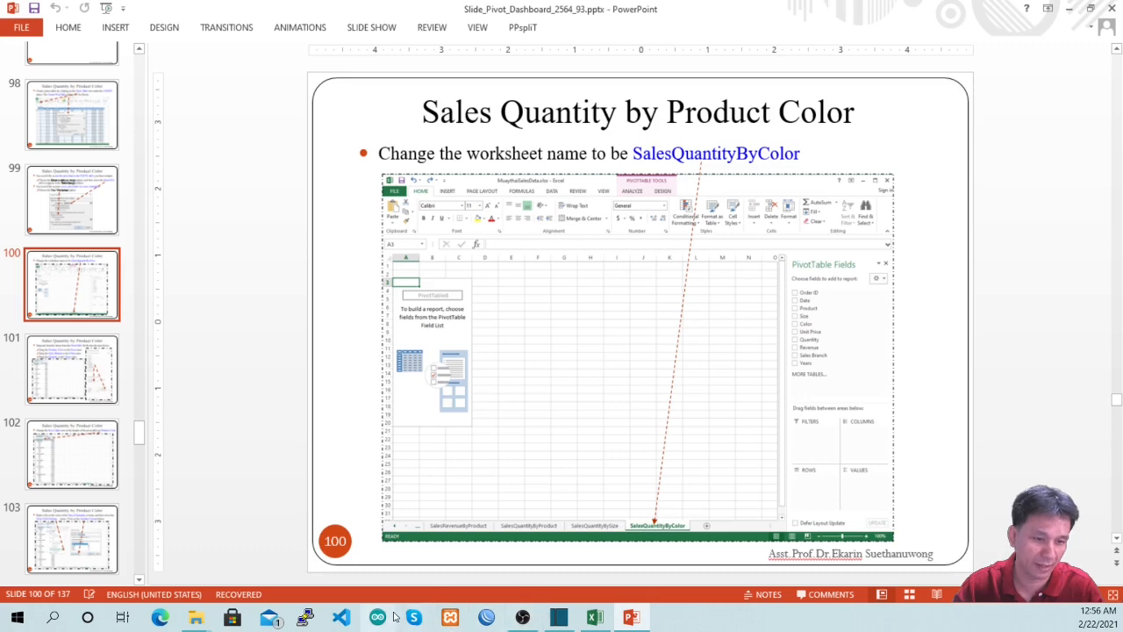
click(595, 617)
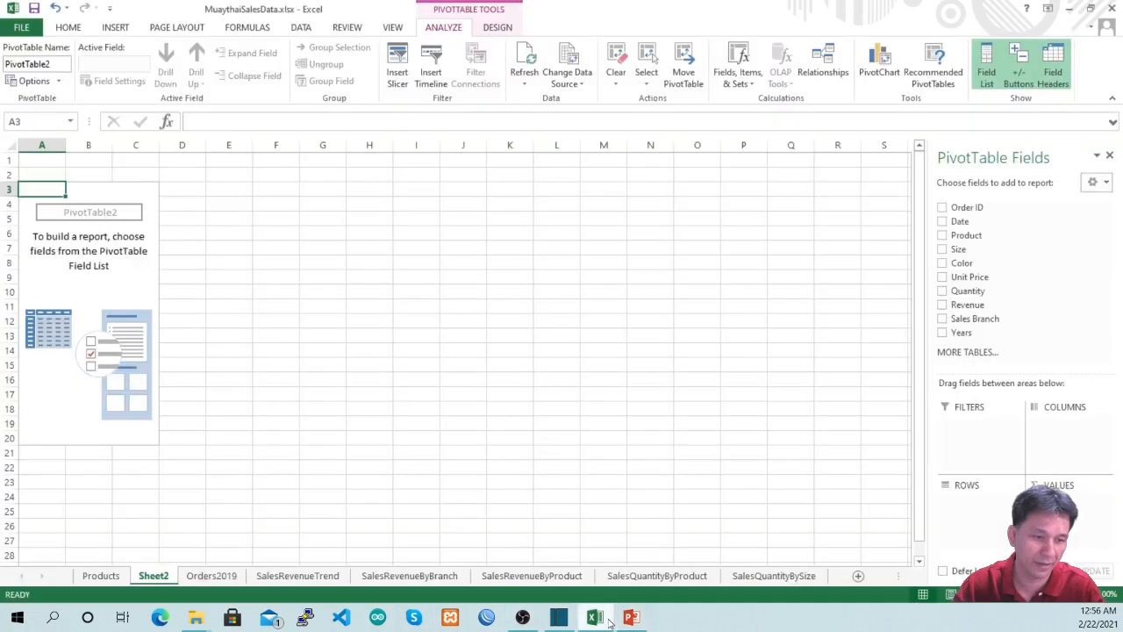
- Rename Sheet2 as SalesQuantityByColor and move it to the end of the worksheets, after SalesQuantityBySize
click(165, 574)
text(Sales)
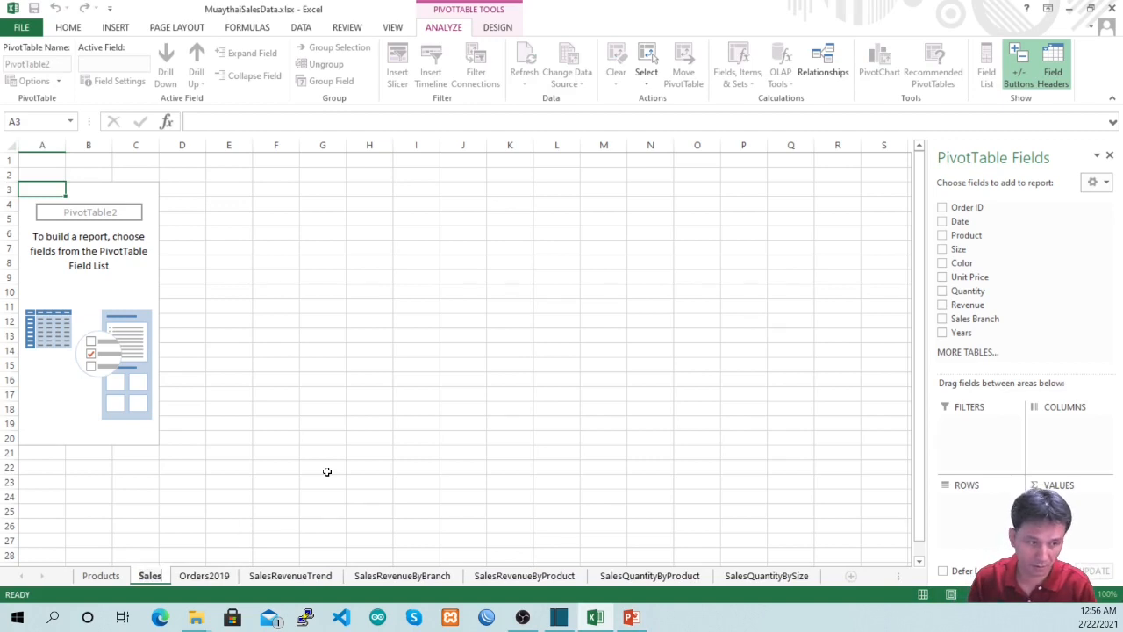
text(Quanti)
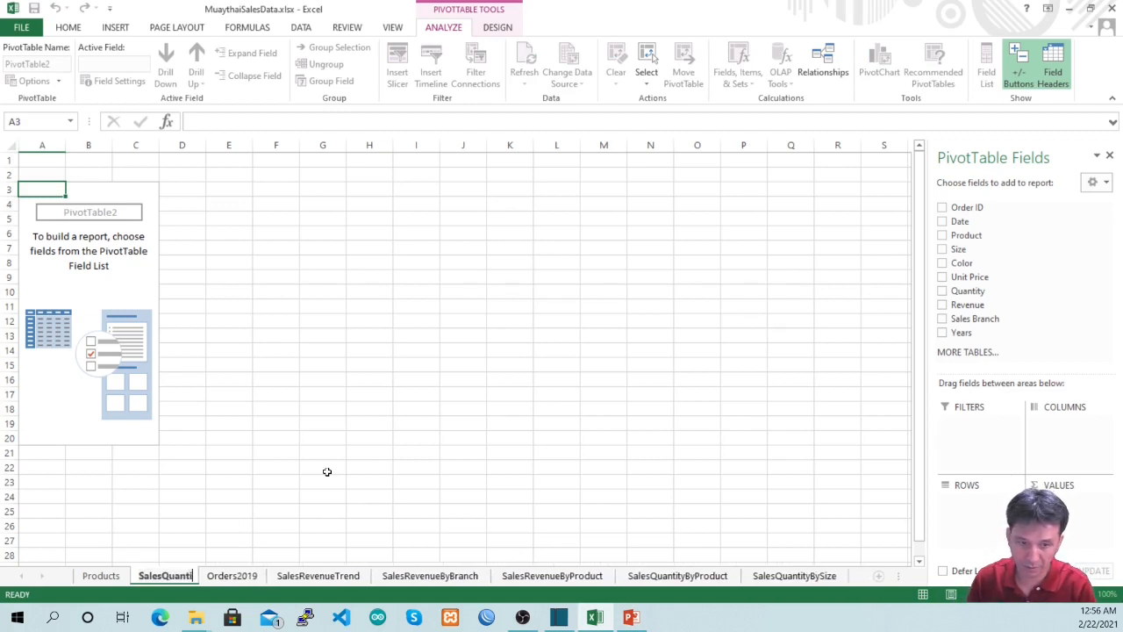
text(tyBy)
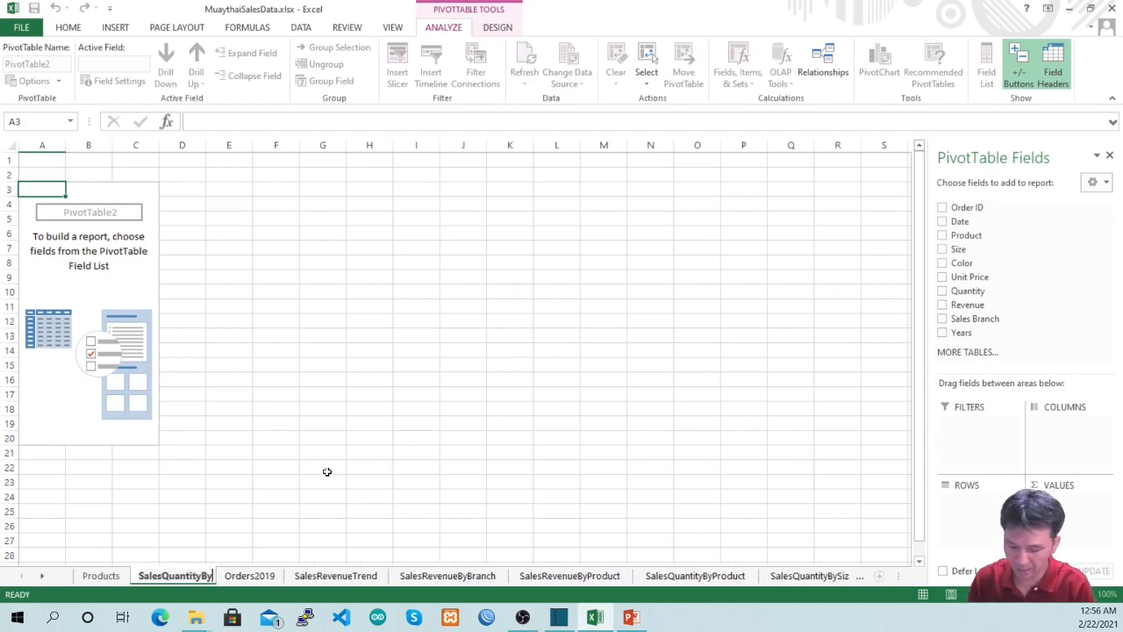
text(Color)
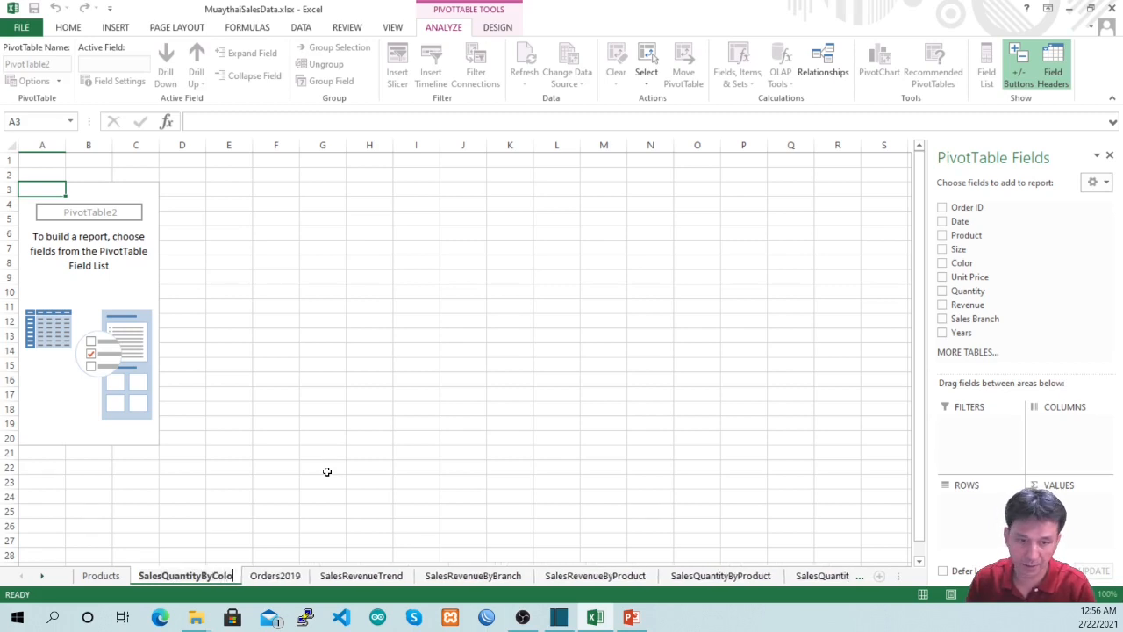
key(Return)
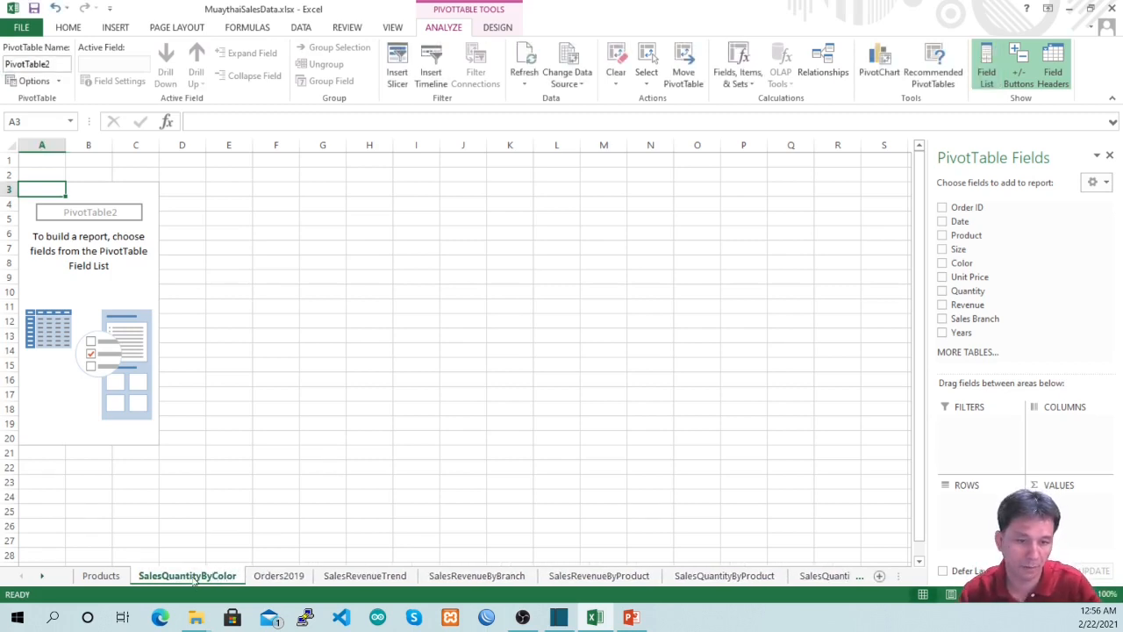
drag(787, 563, 851, 572)
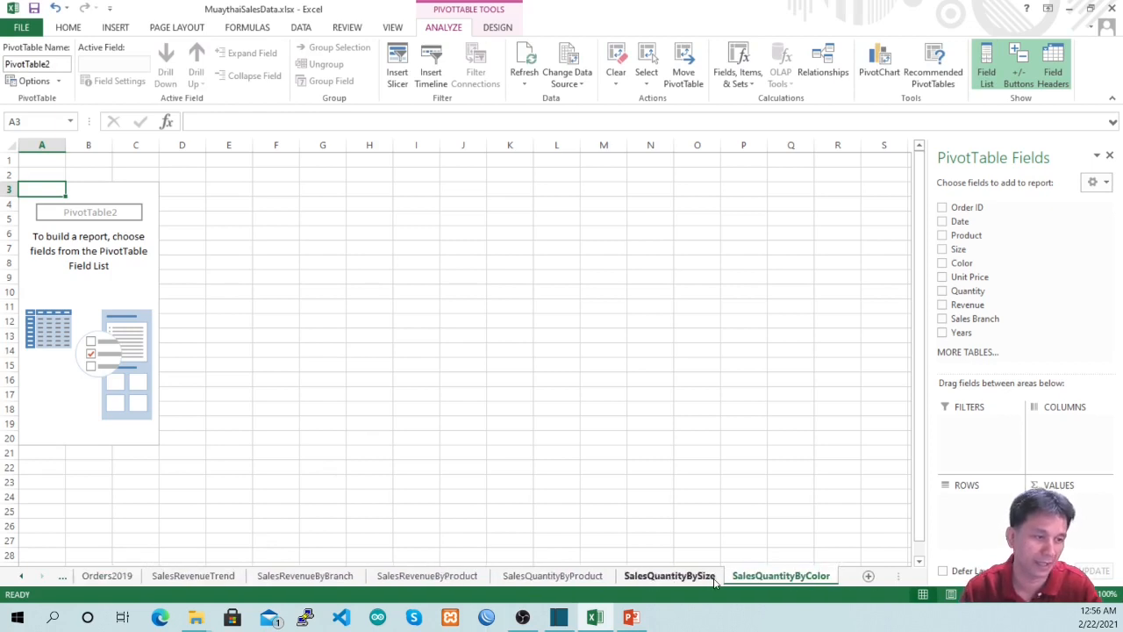
- Consult the PowerPoint slide and build the pivot table with Product and Color as rows, Quantity as values and Sales Branch as filter
key(alt+Tab)
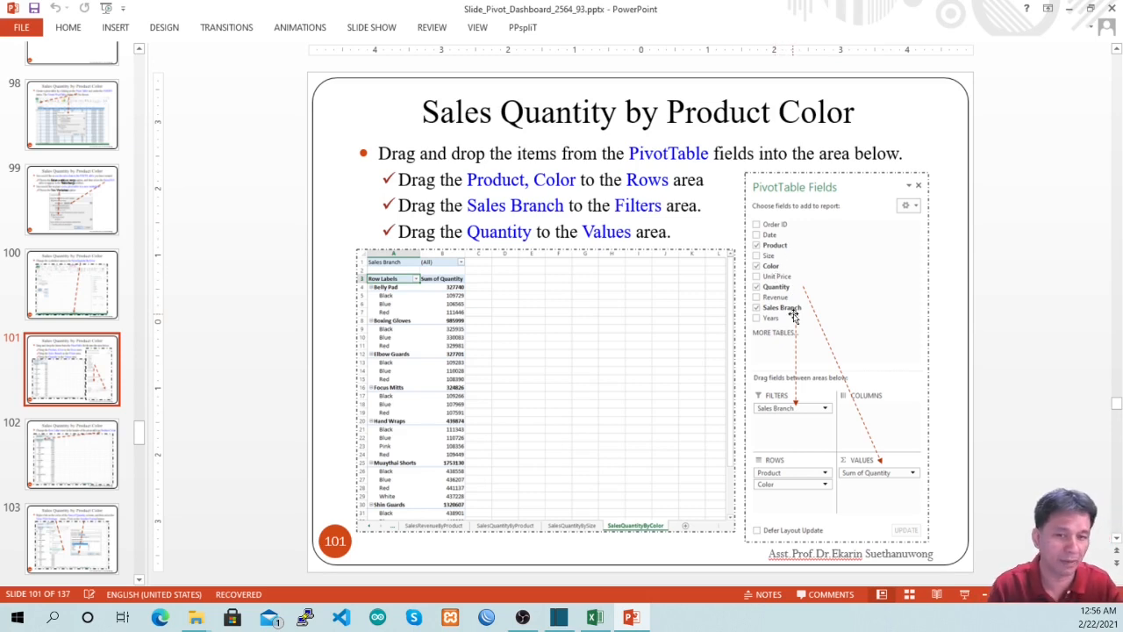
key(alt+Tab)
drag(964, 235, 963, 499)
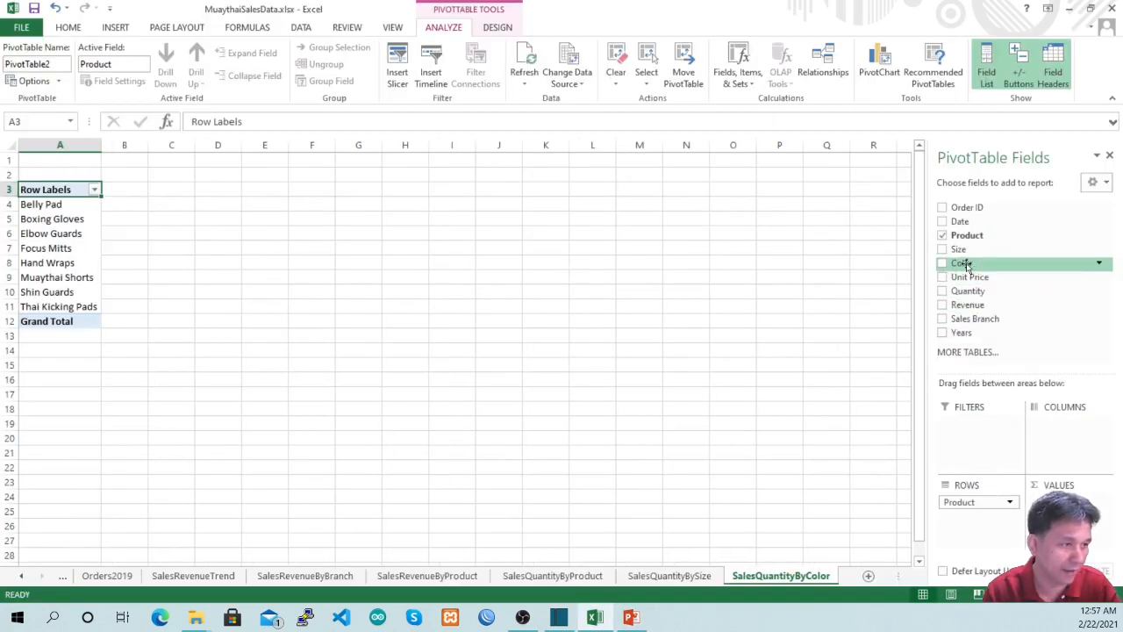
drag(965, 263, 965, 530)
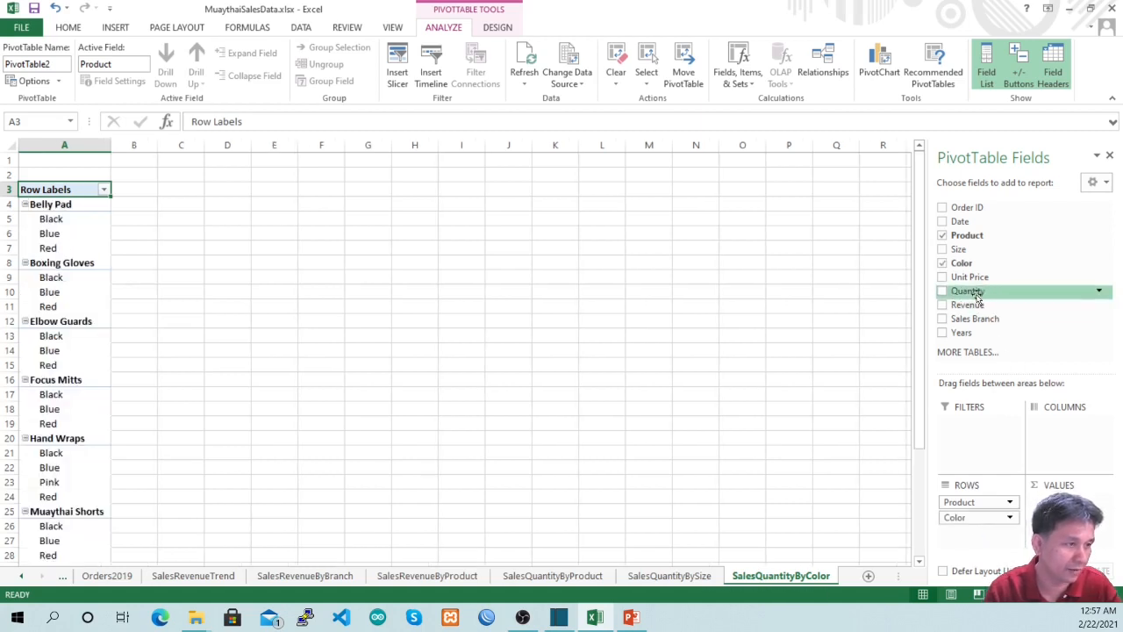
drag(976, 297, 1049, 500)
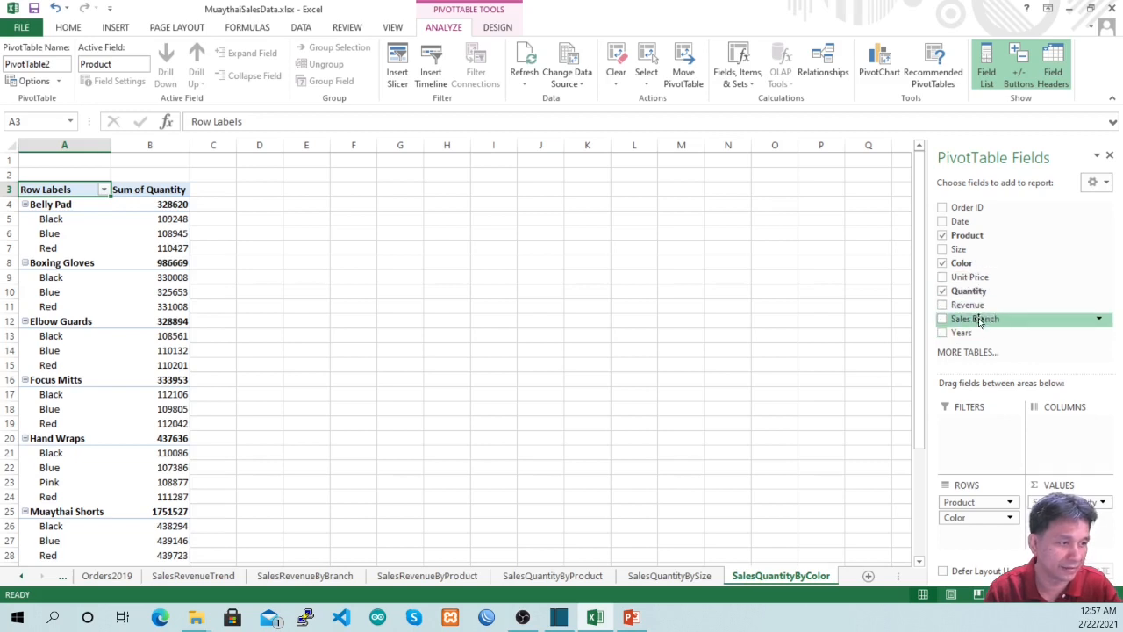
drag(980, 322, 991, 431)
- Change the pivot table's Row Labels header in cell A3 to Product Color
click(80, 189)
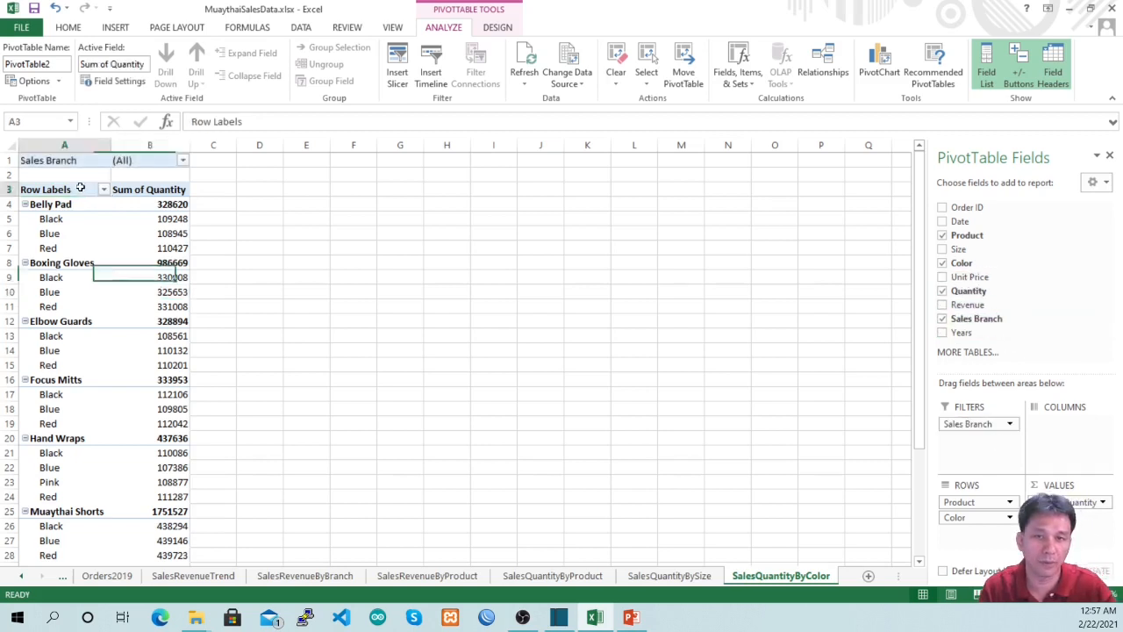
double_click(81, 186)
key(ctrl+a)
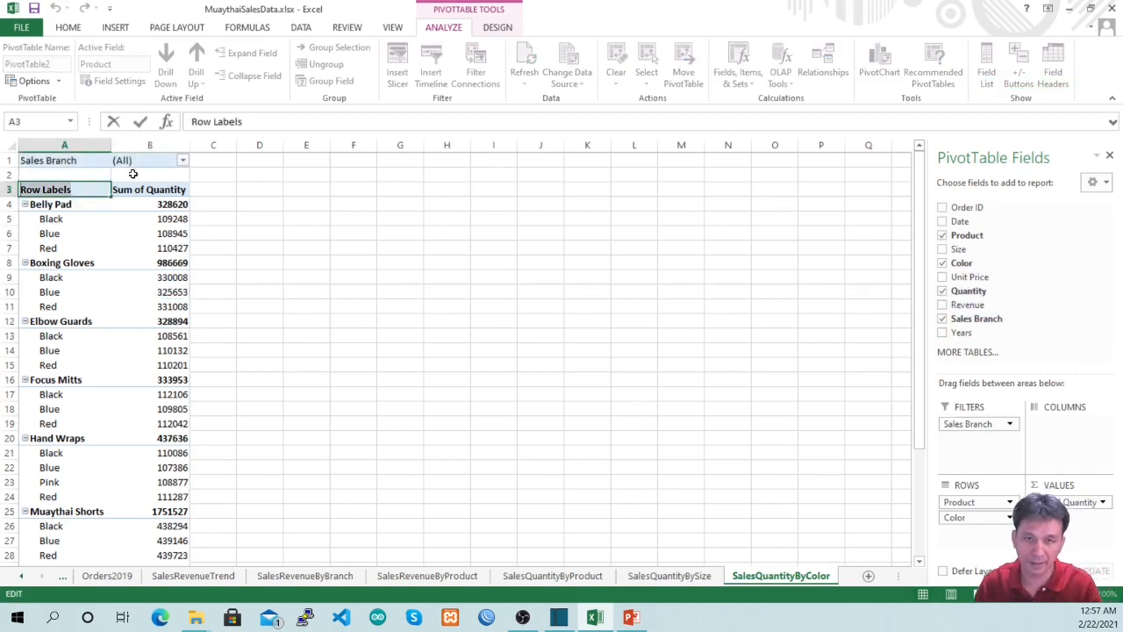
text(Product Color)
key(Return)
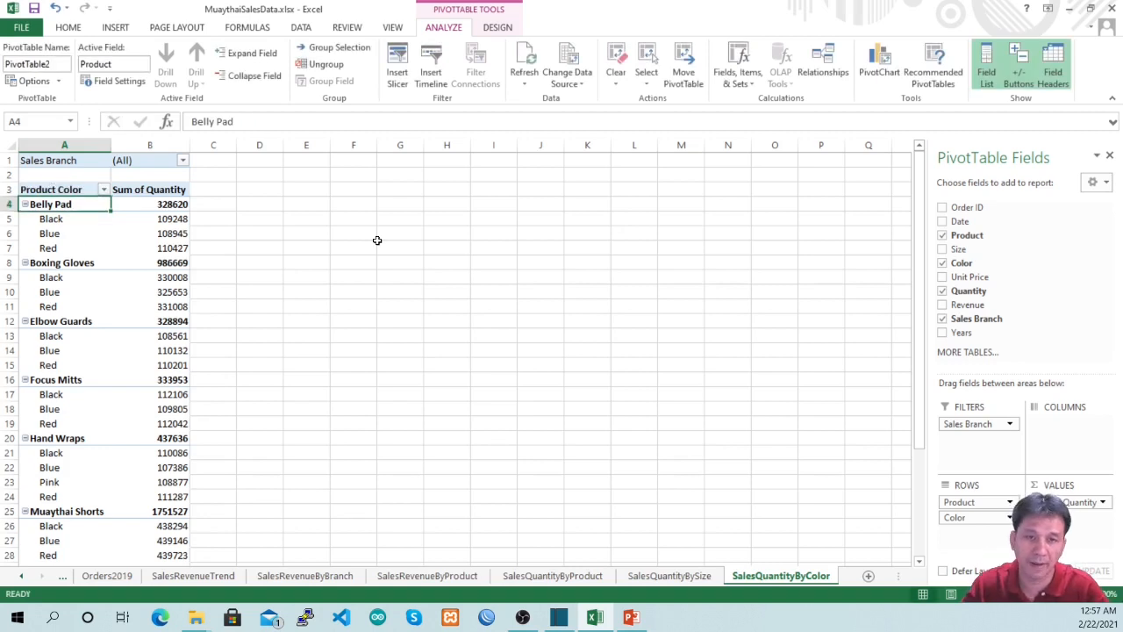
- Format the Sum of Quantity value field as Number with a 1000 separator and 0 decimal places
click(163, 230)
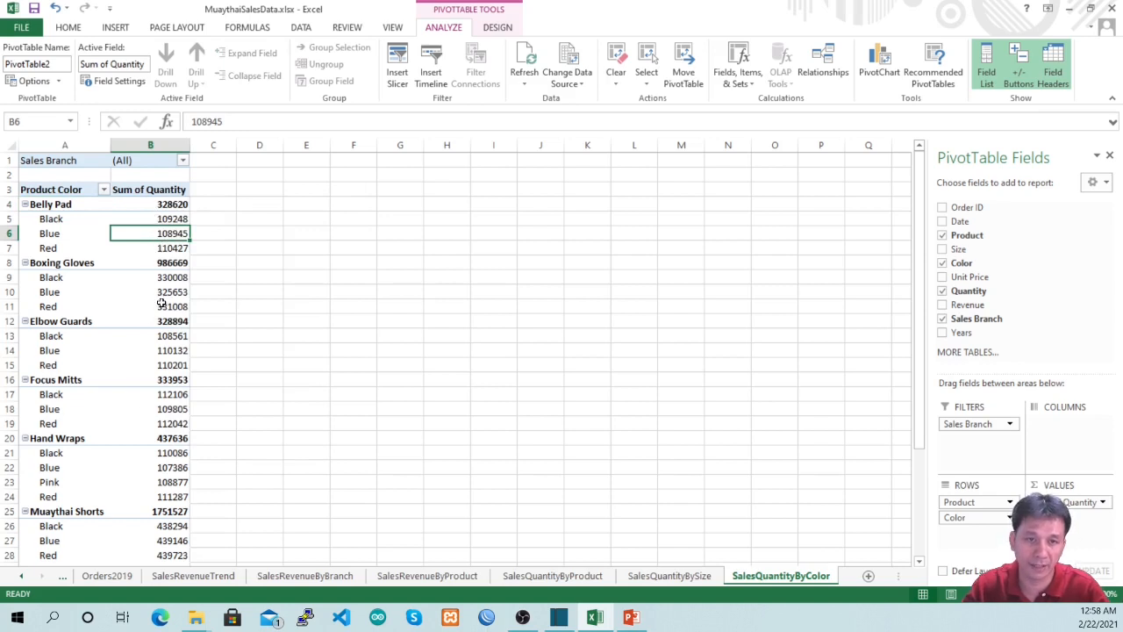
right_click(163, 232)
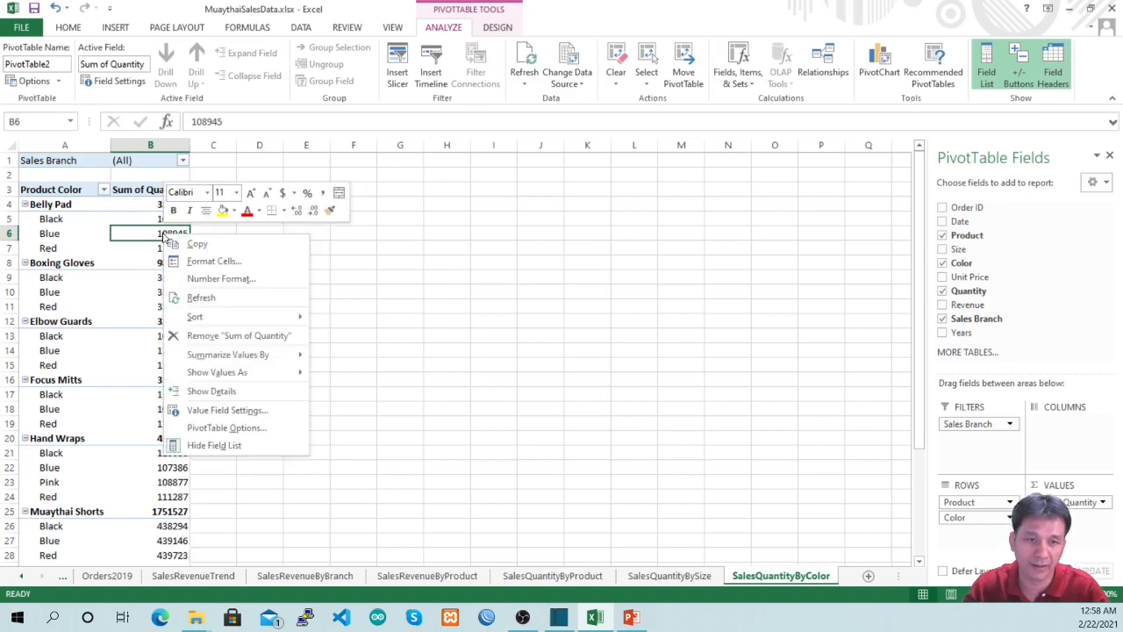
click(252, 416)
drag(249, 301, 452, 187)
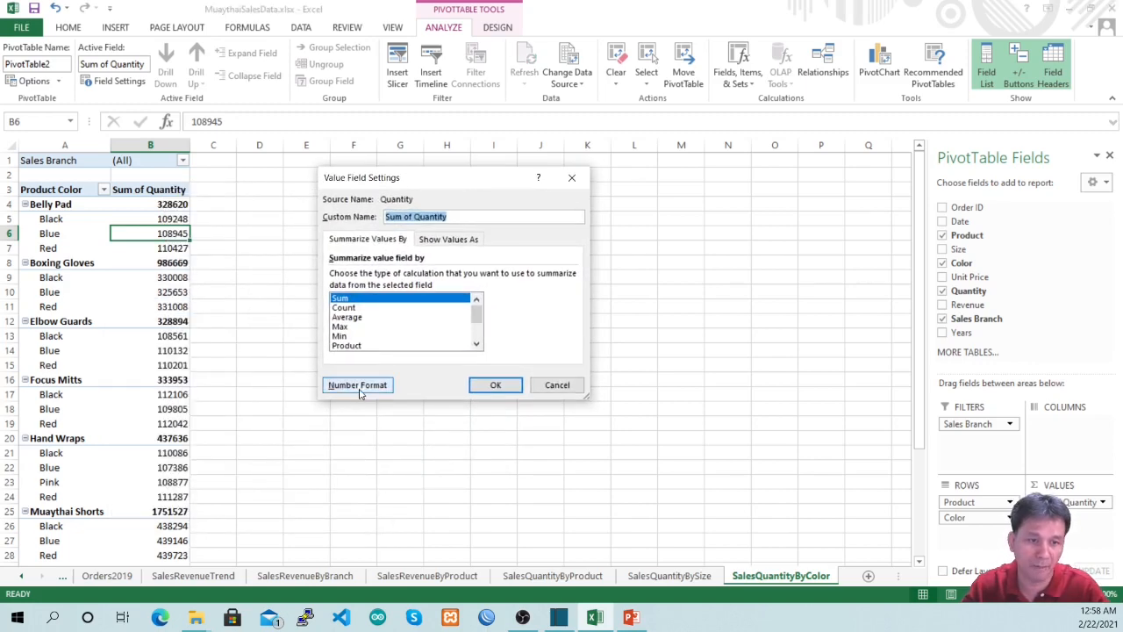
click(356, 390)
click(386, 194)
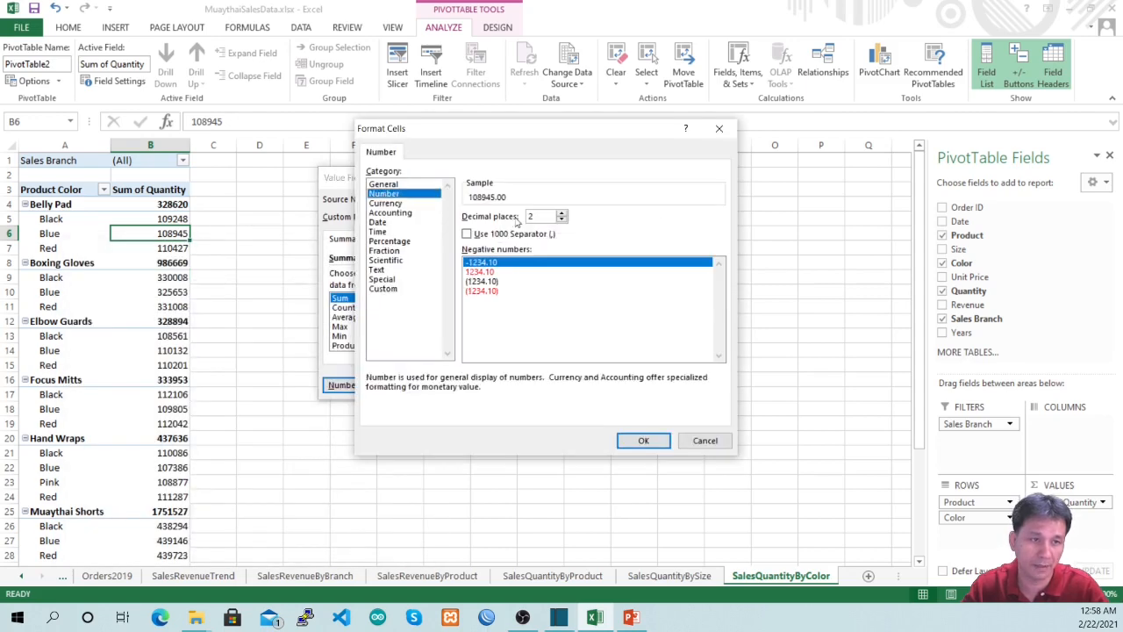
click(472, 235)
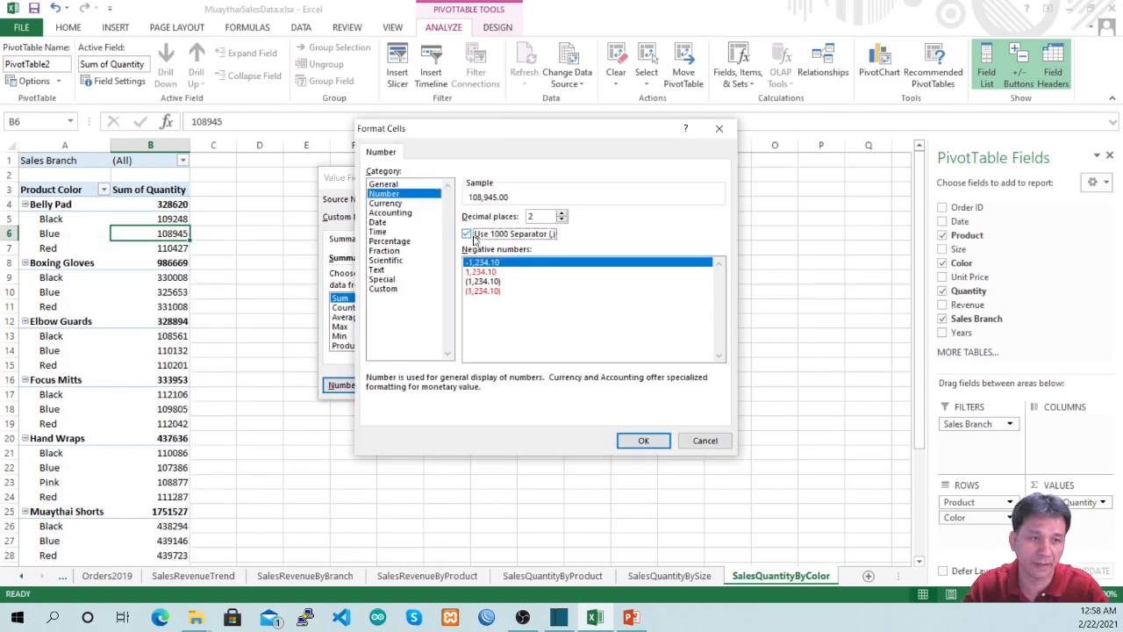
click(561, 220)
click(562, 220)
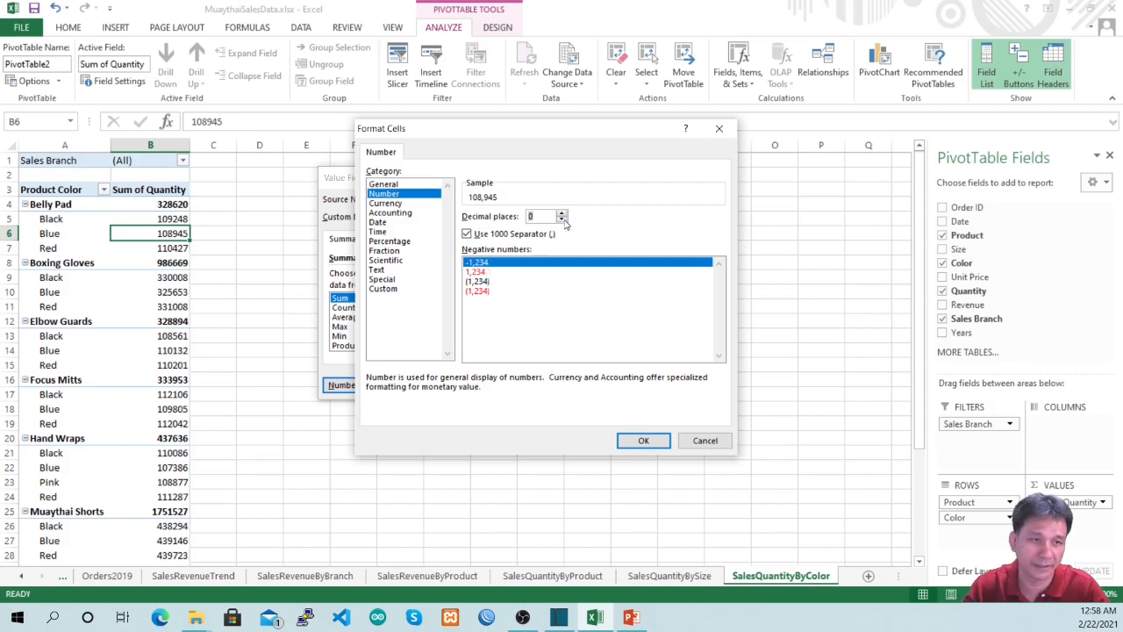
click(643, 440)
click(494, 382)
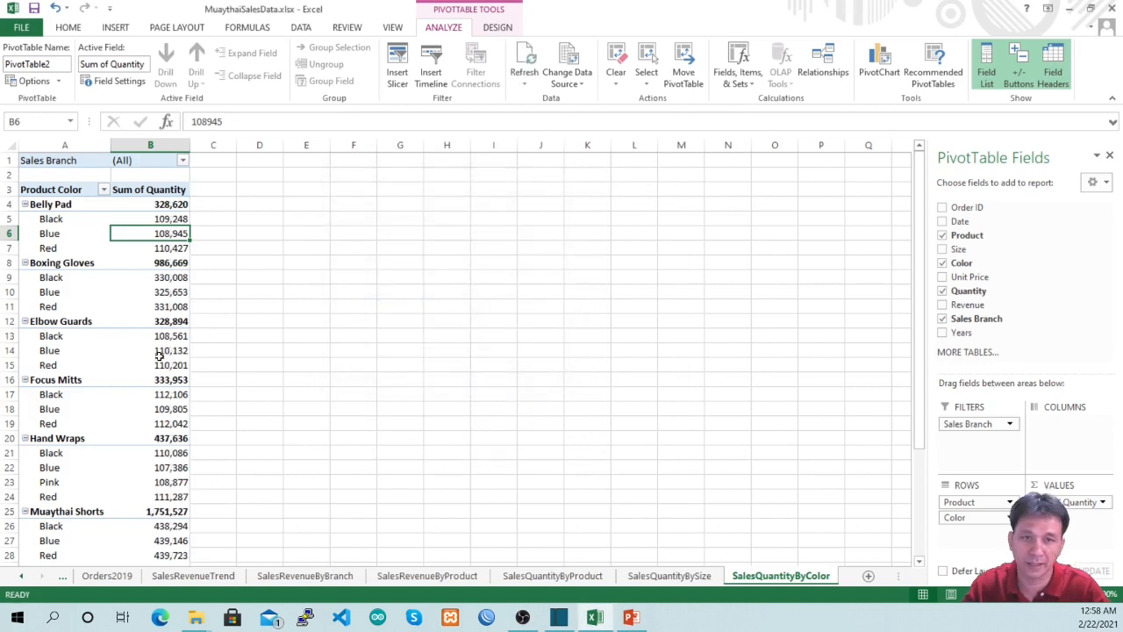
- Insert a clustered column pivot chart from the pivot table and place it beside the table, spanning about columns D to J
key(alt+Tab)
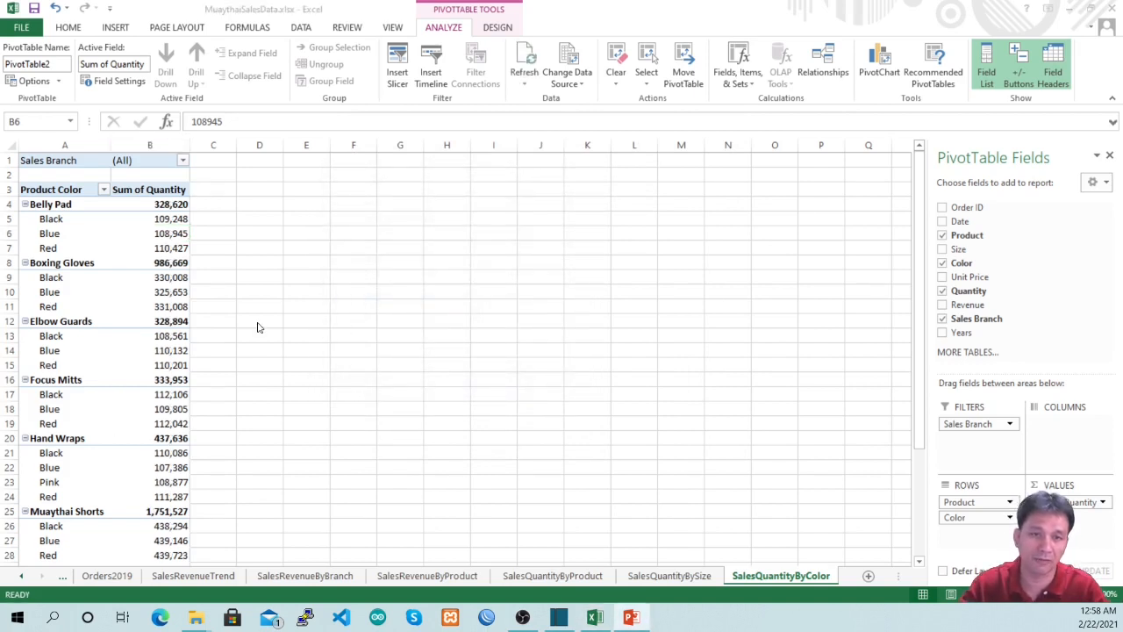
key(alt+Tab)
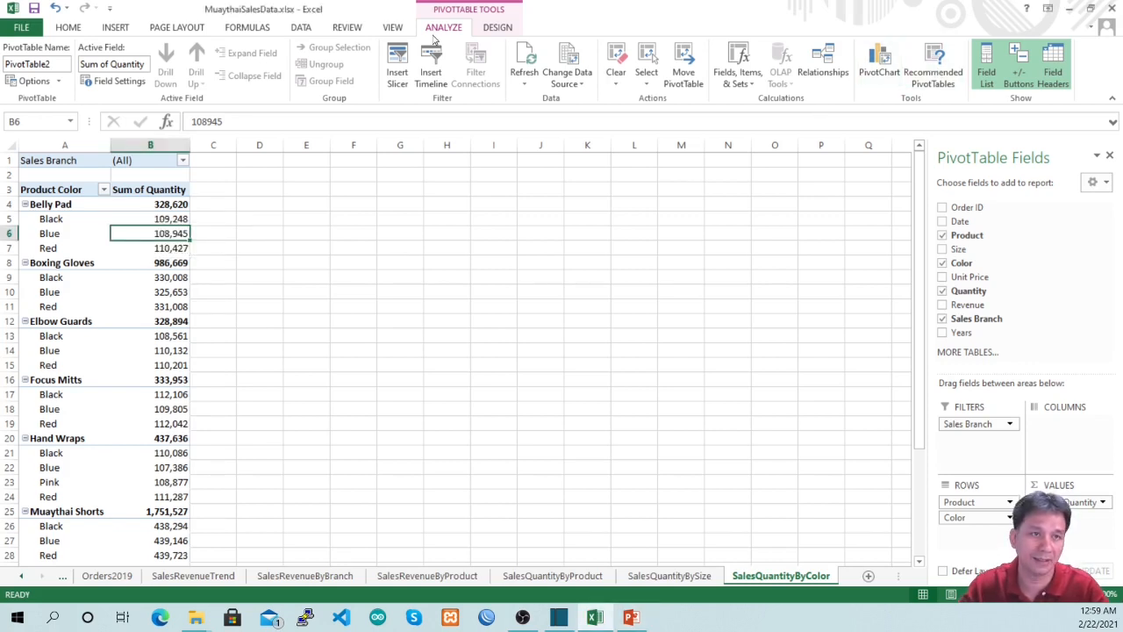
click(875, 78)
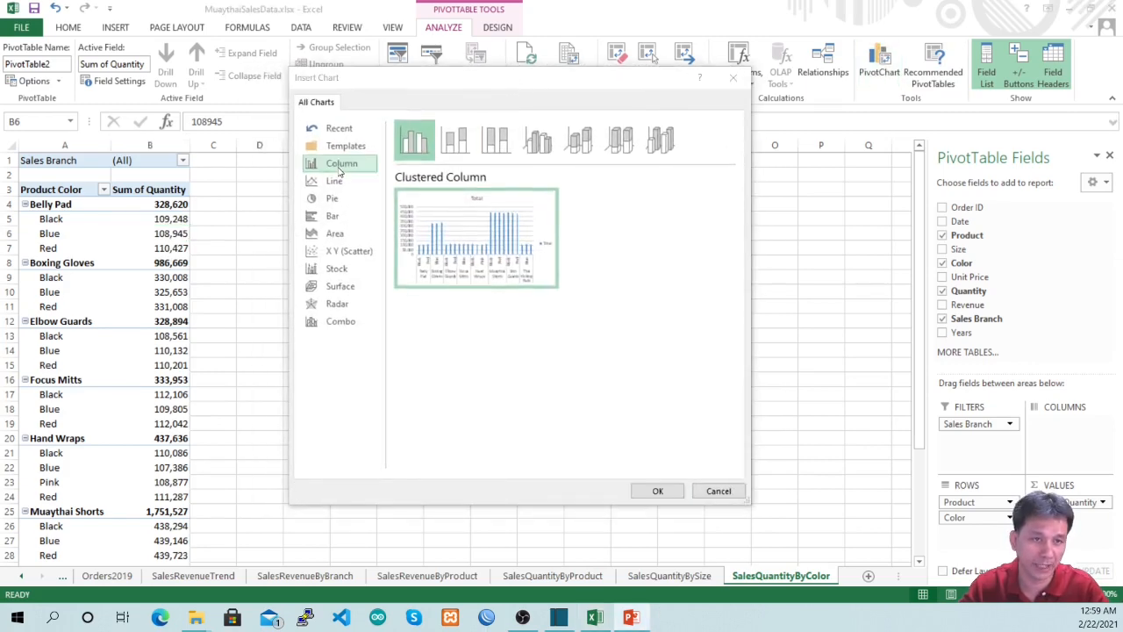
click(657, 491)
drag(386, 271, 320, 203)
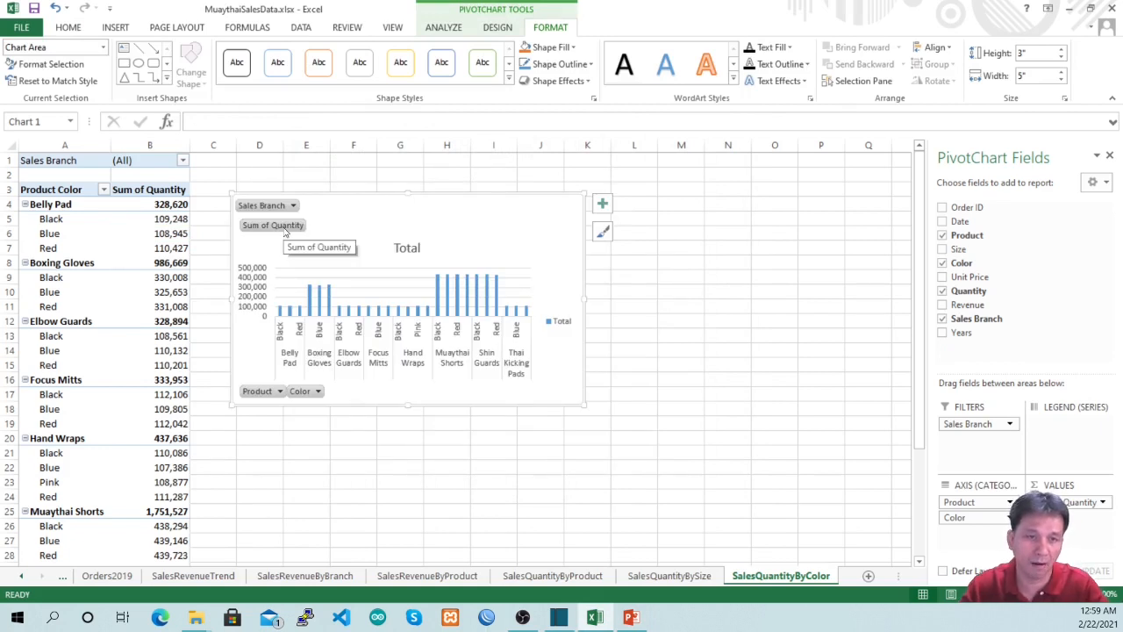
- Hide all field buttons on the pivot chart and remove its legend
right_click(285, 230)
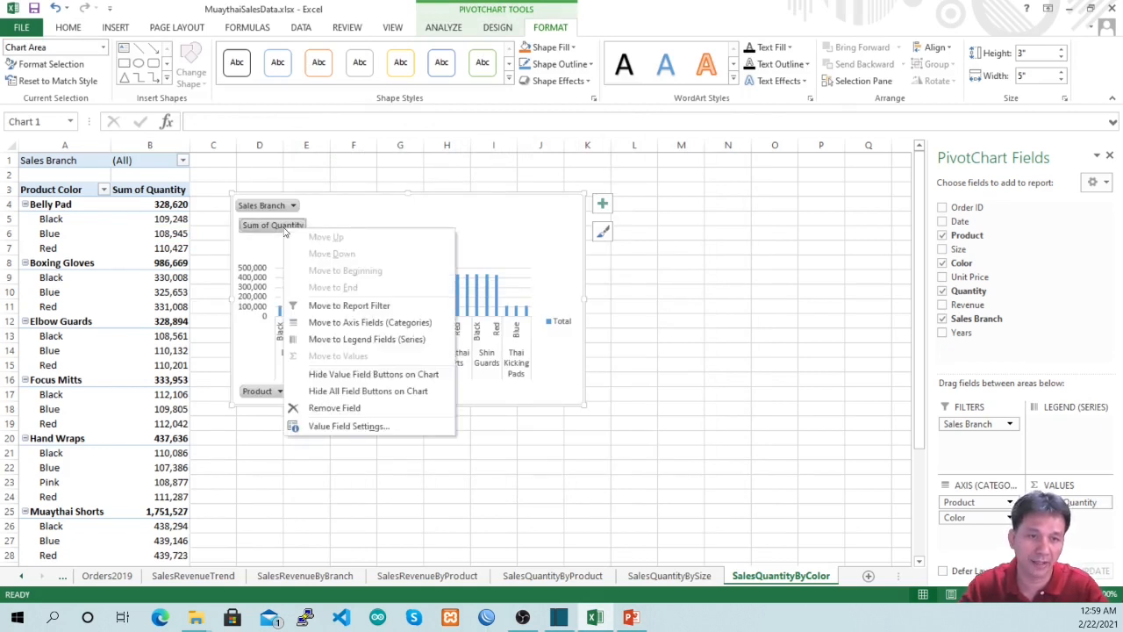
click(364, 391)
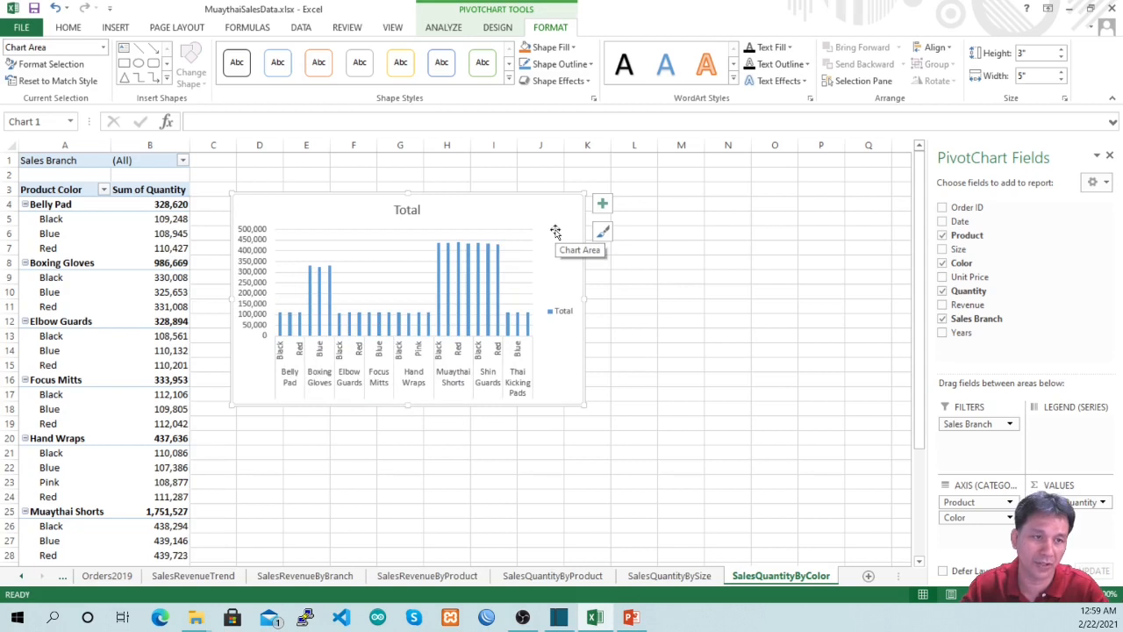
click(603, 205)
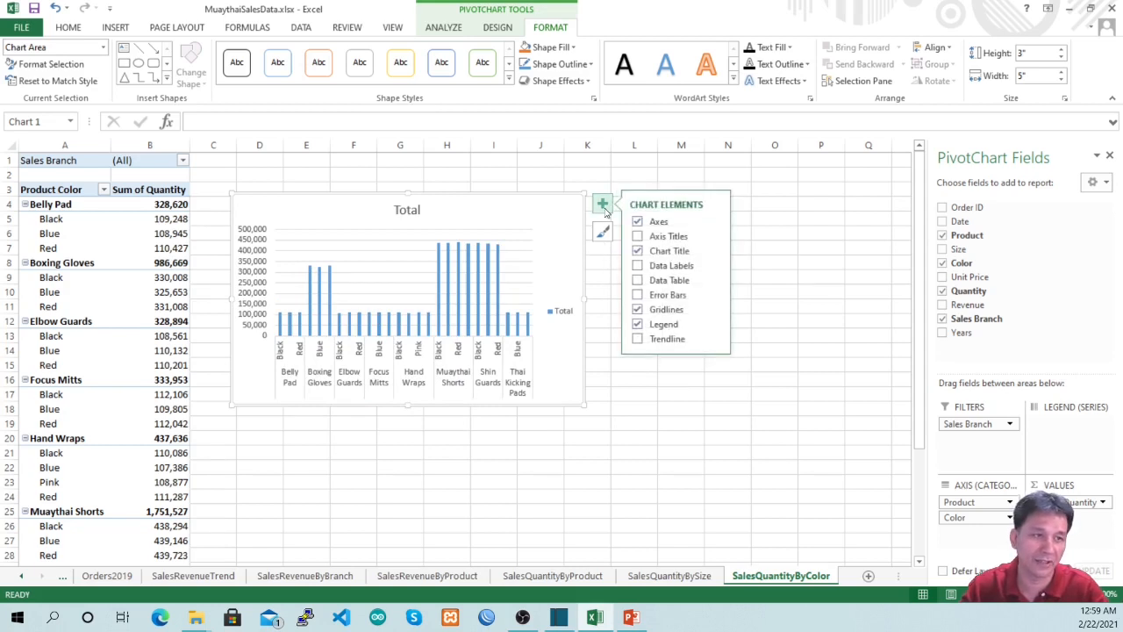
click(637, 324)
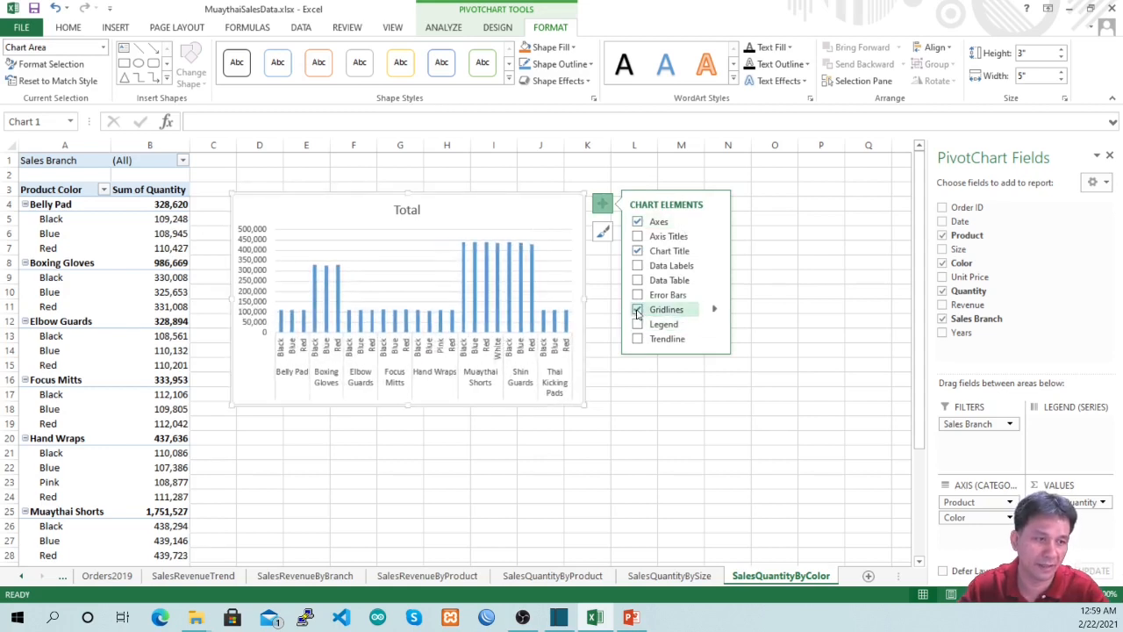
- Add data labels to the pivot chart and remove its primary vertical axis
click(638, 266)
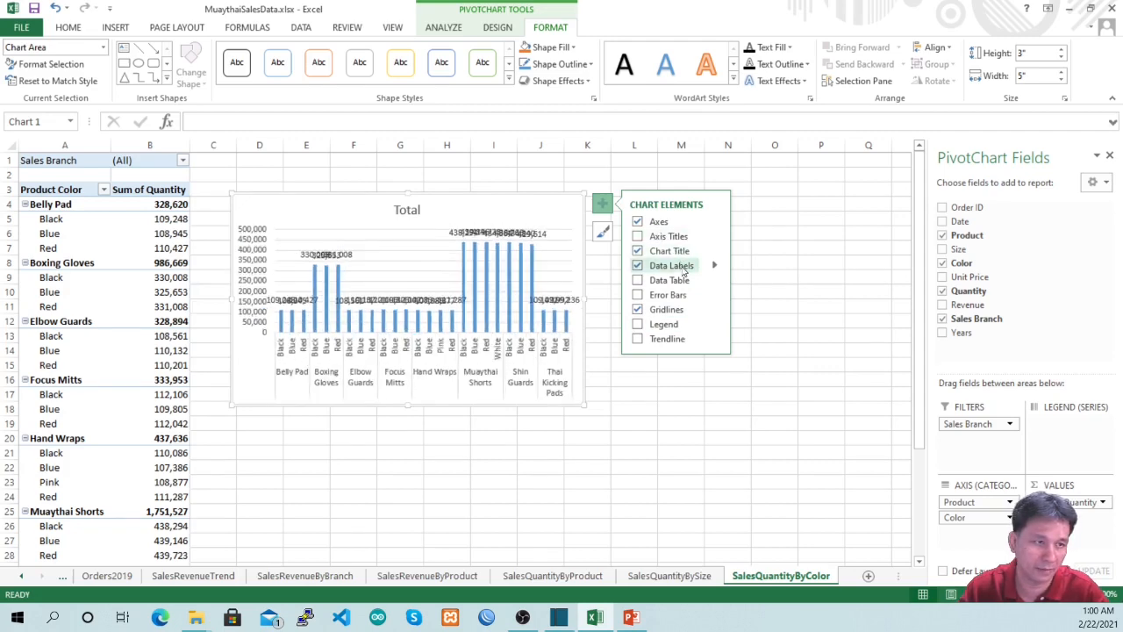
mouse_move(706, 222)
click(767, 241)
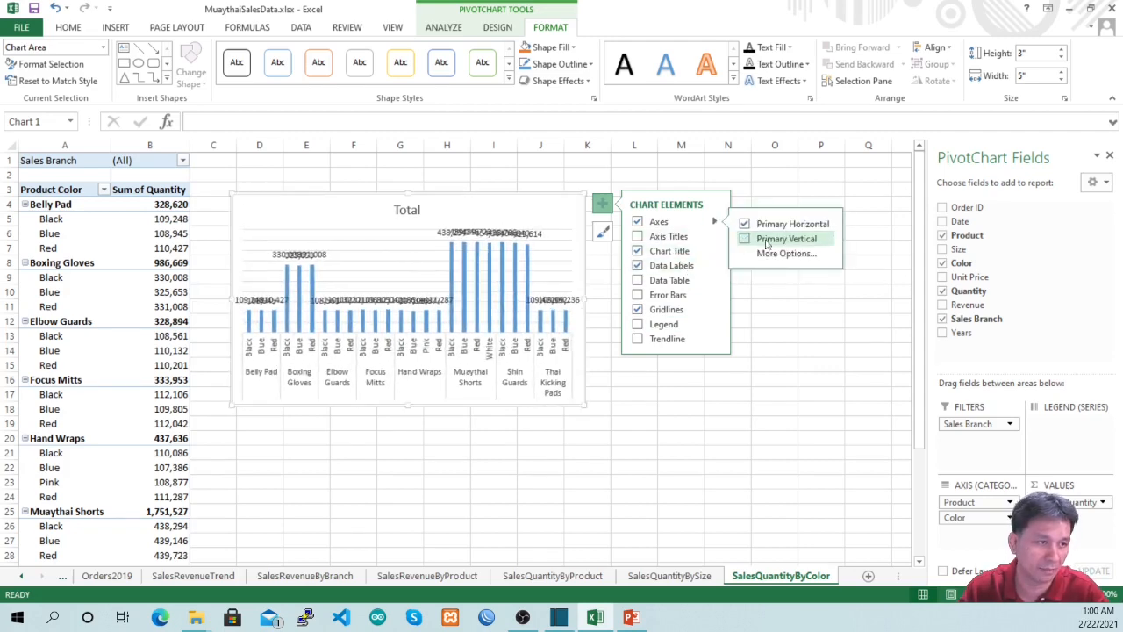
click(775, 175)
click(583, 400)
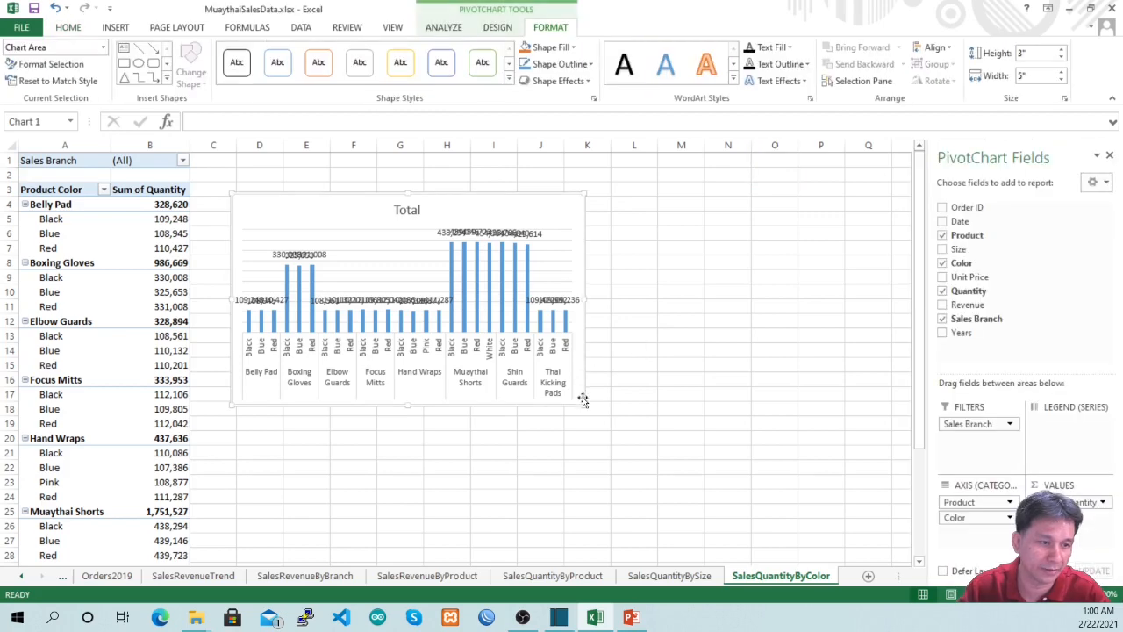
- Enlarge the pivot chart to about 4.51" high by 7.2" wide and reduce the font size of its data labels
drag(583, 400, 735, 509)
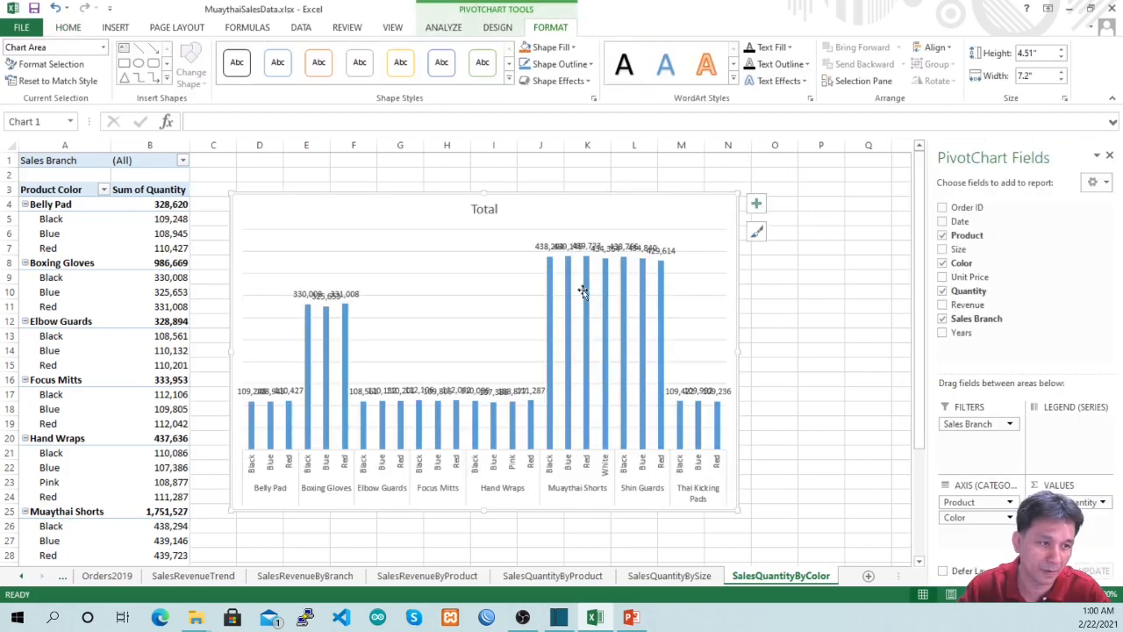
click(337, 296)
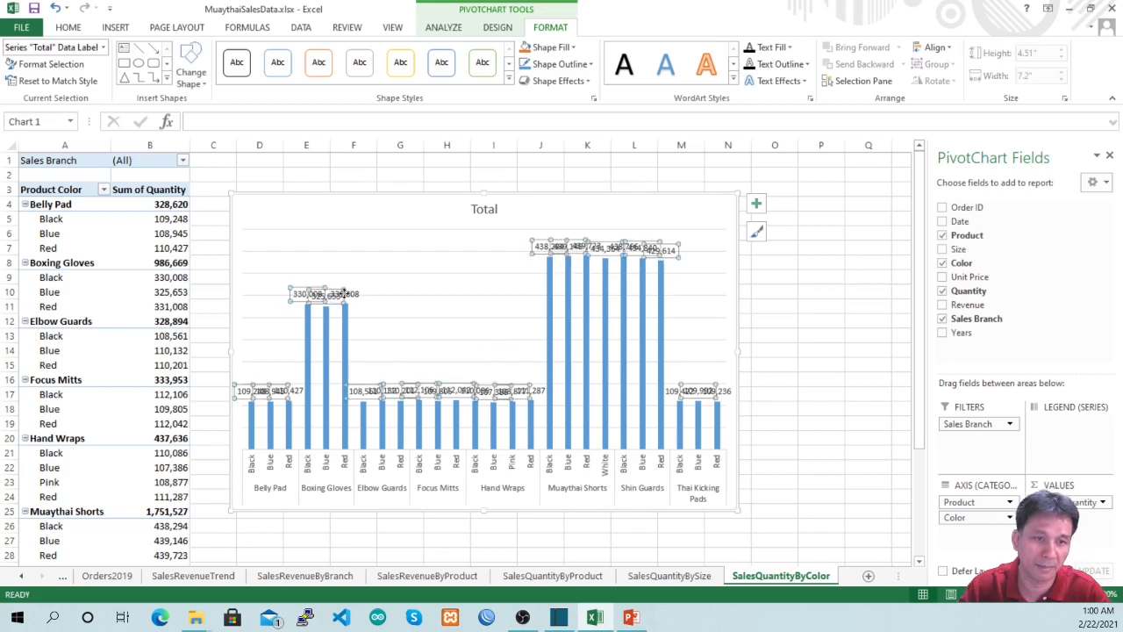
click(67, 27)
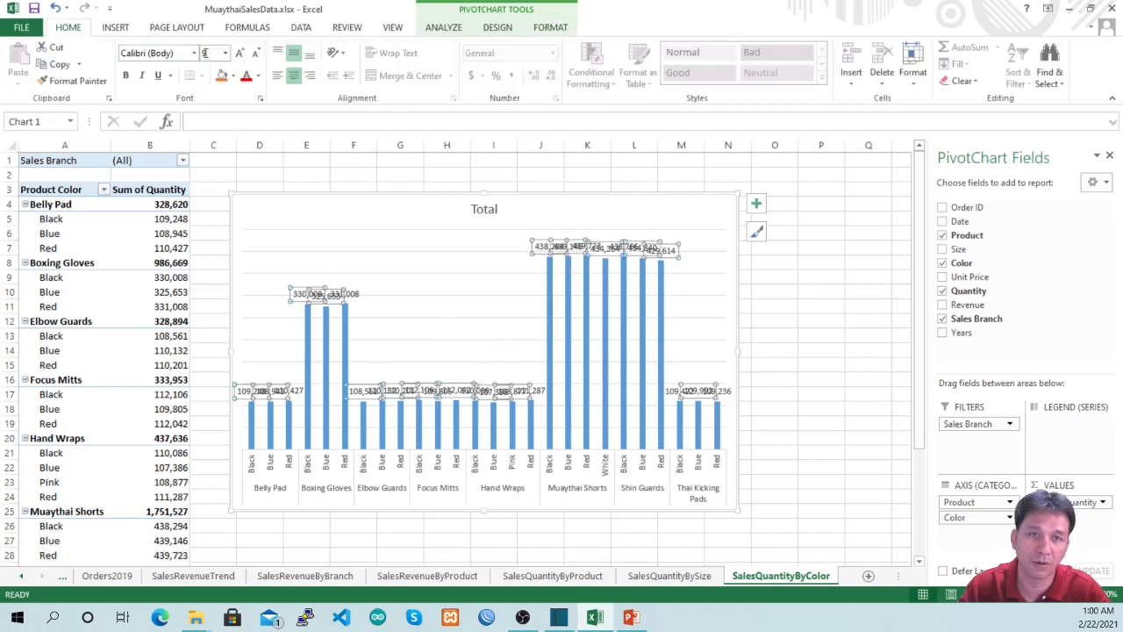
click(256, 54)
click(256, 54)
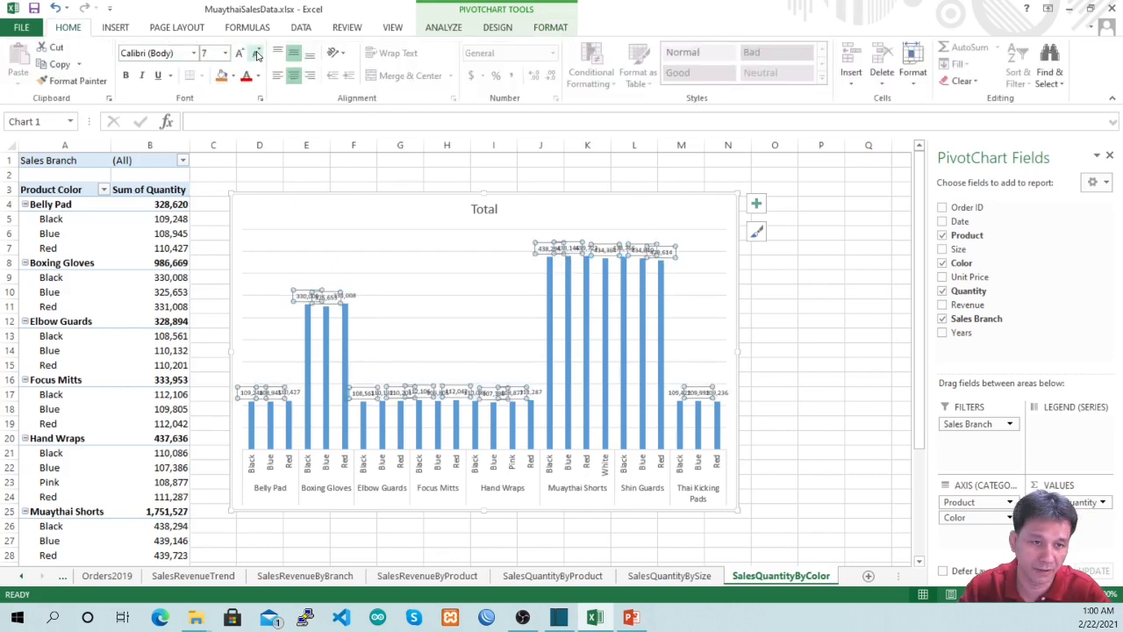
click(256, 53)
- Change the pivot chart's title to "Sales Quantity by Product Color for 2019"
click(485, 209)
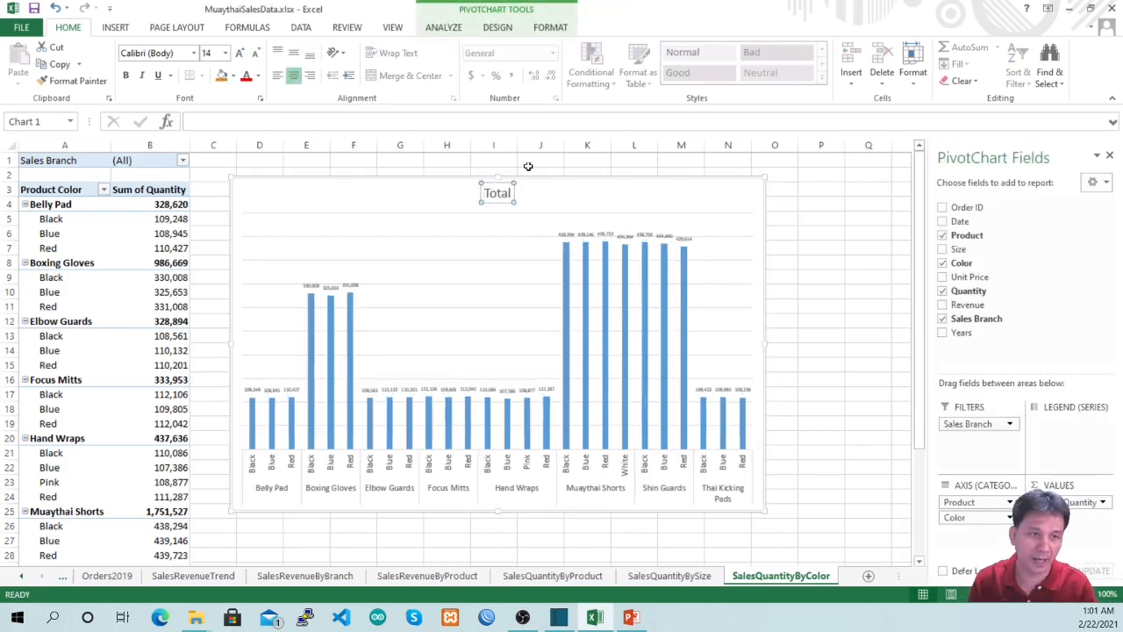
key(ctrl+a)
text(Sales)
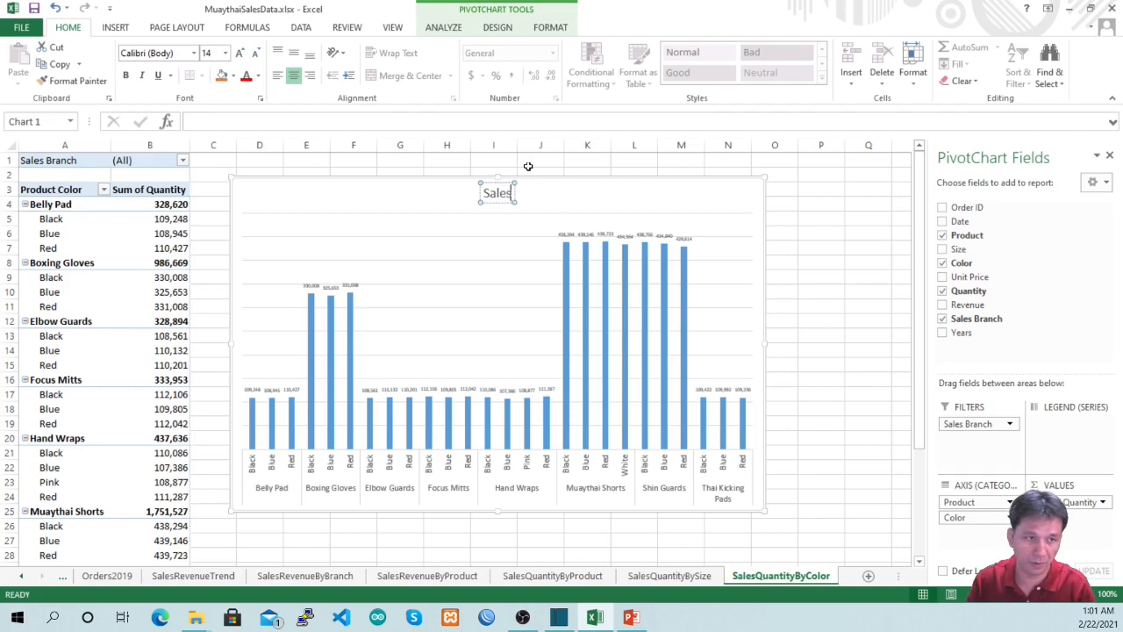
text( Quantity)
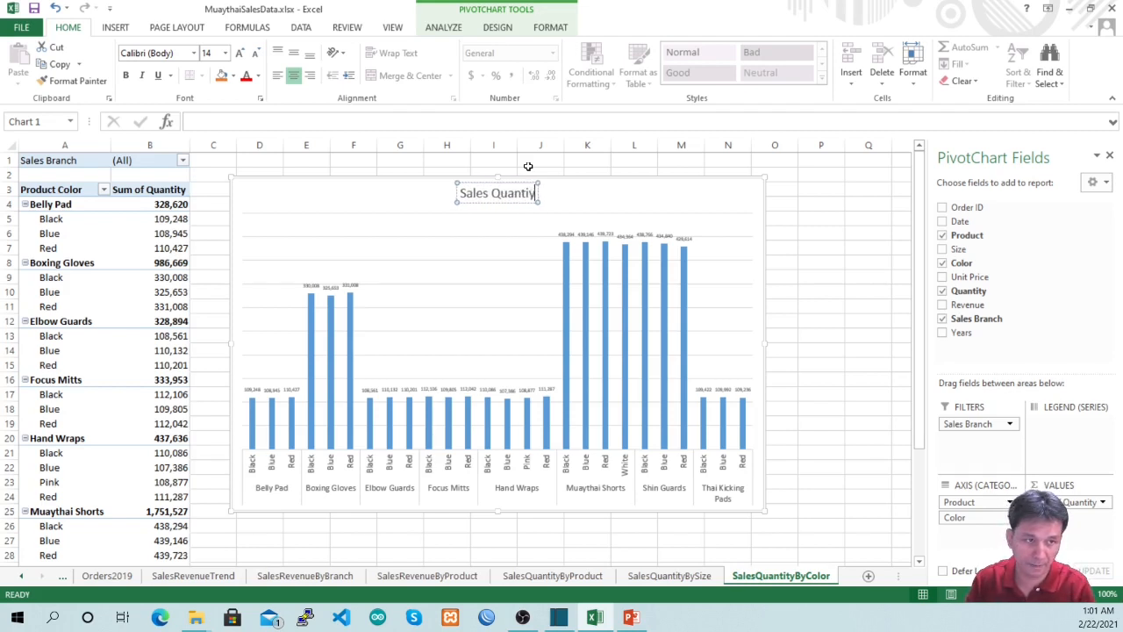
key(BackSpace)
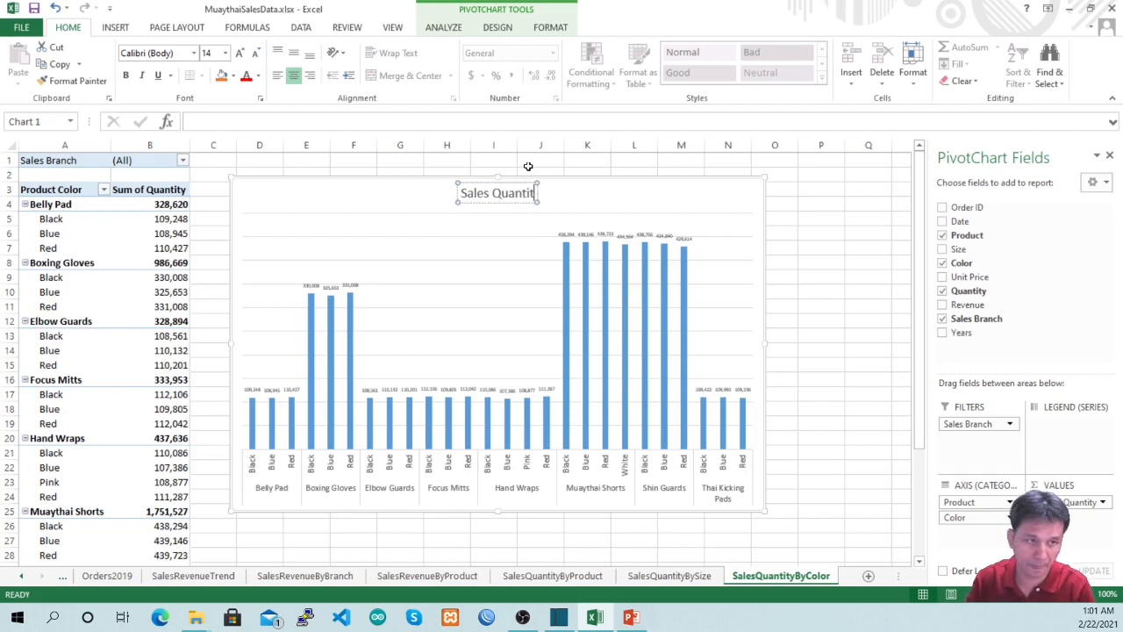
text(ty)
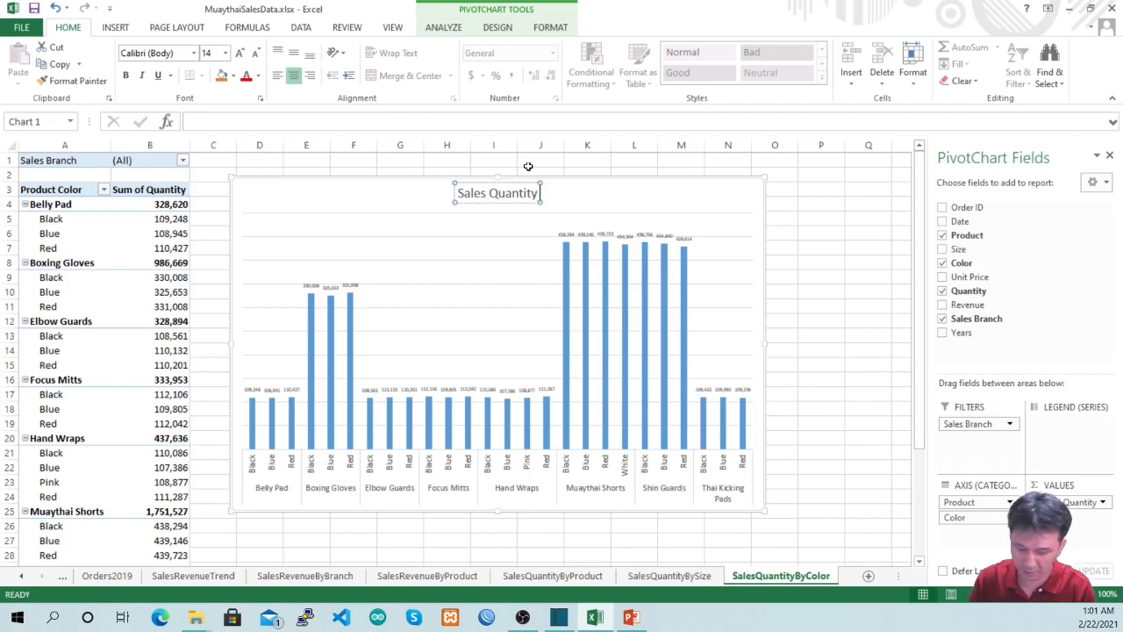
text( by)
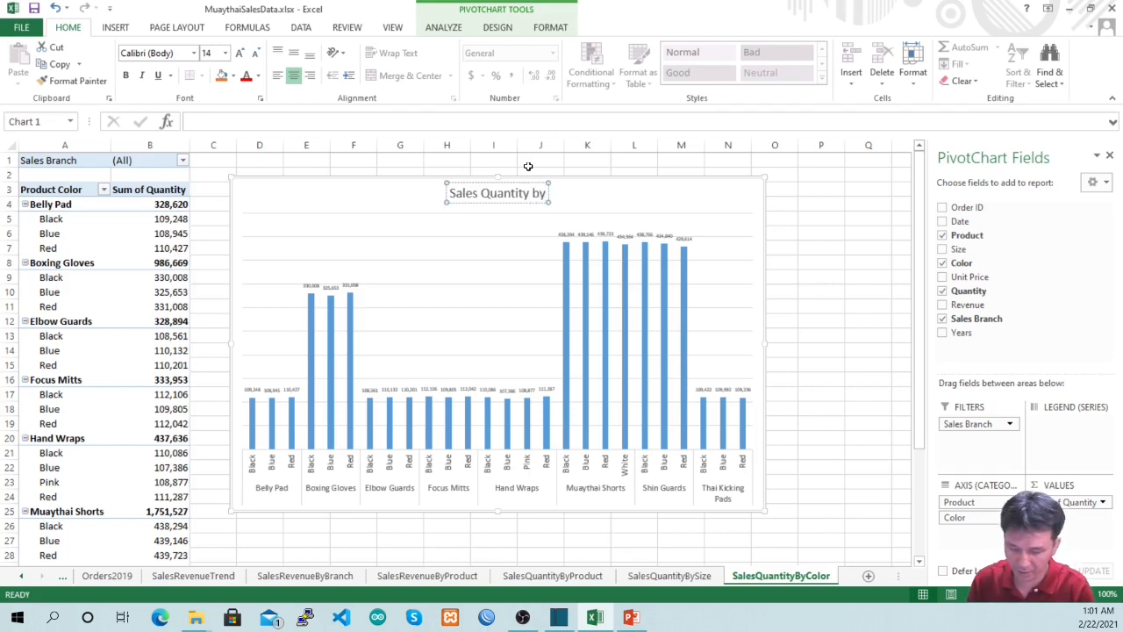
text( Product)
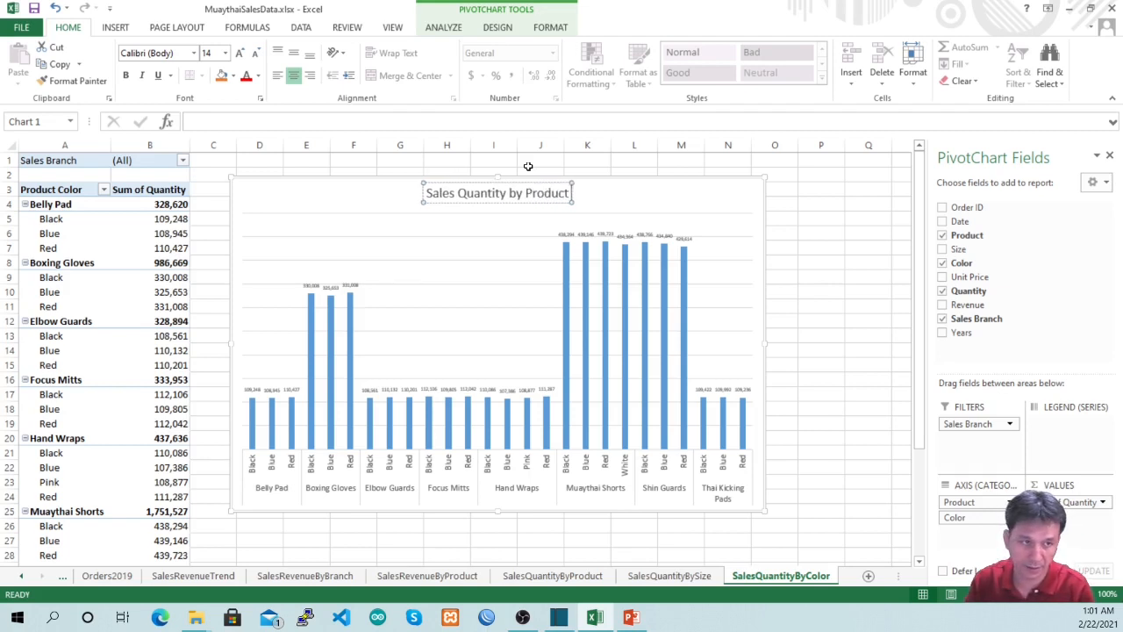
text( Color for)
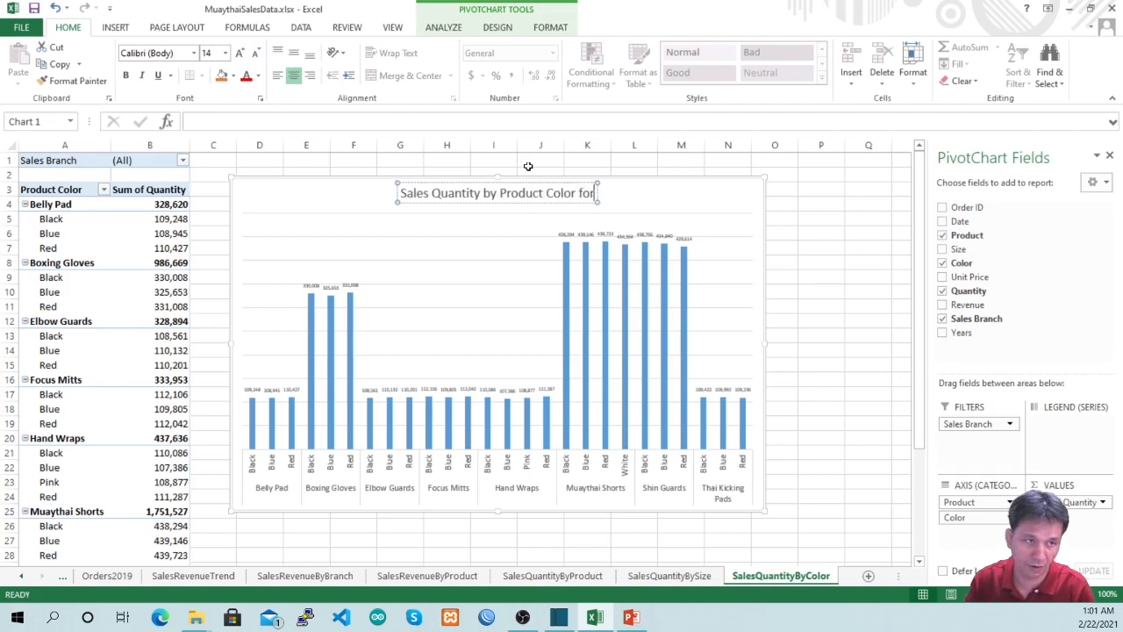
text( 2019)
click(869, 321)
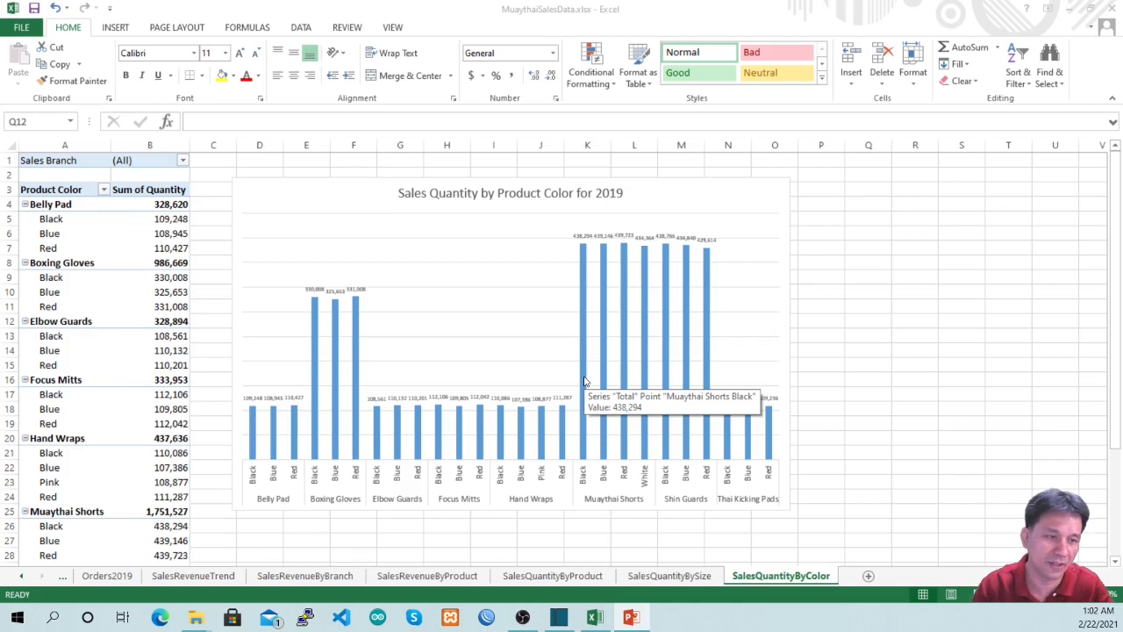
- Reduce the gap width of the chart's data series so the columns become wider
right_click(585, 381)
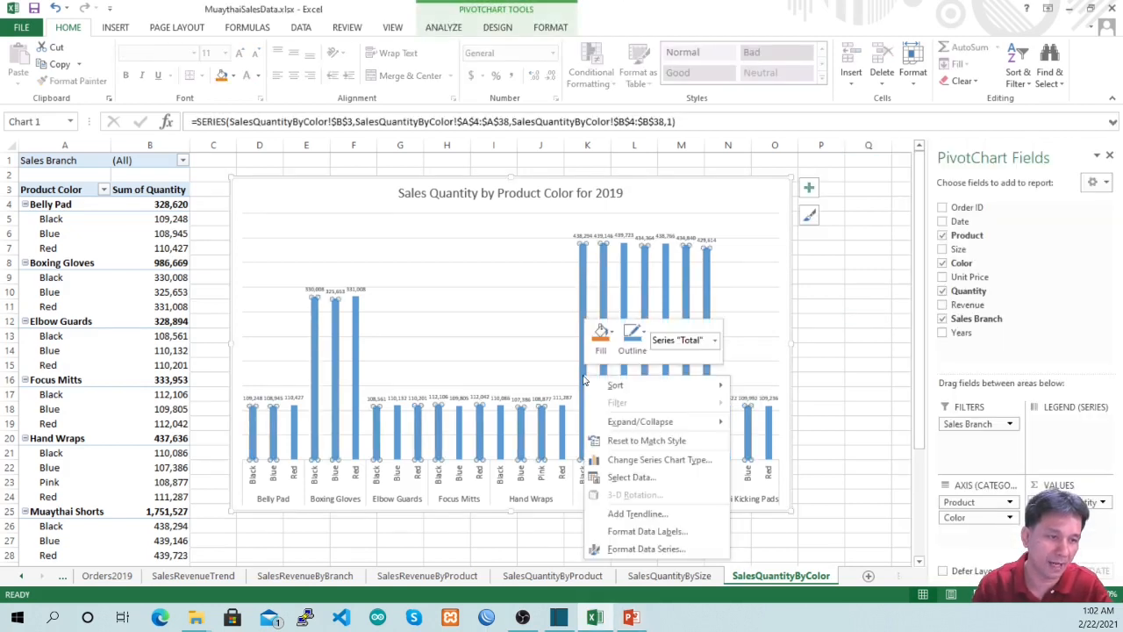
click(681, 550)
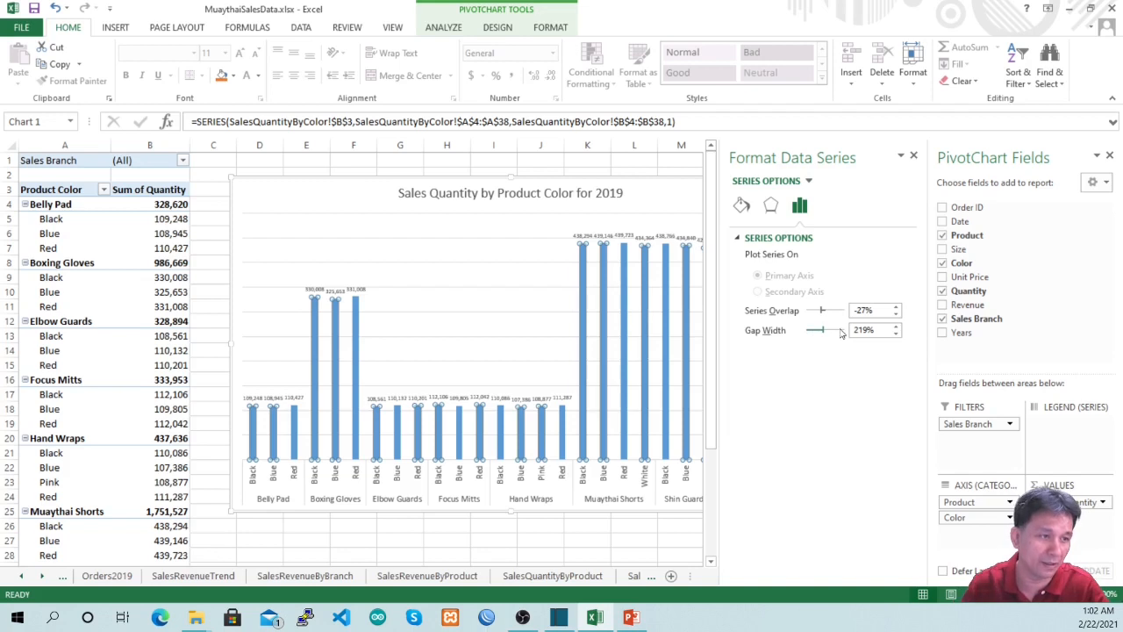
drag(832, 332, 810, 330)
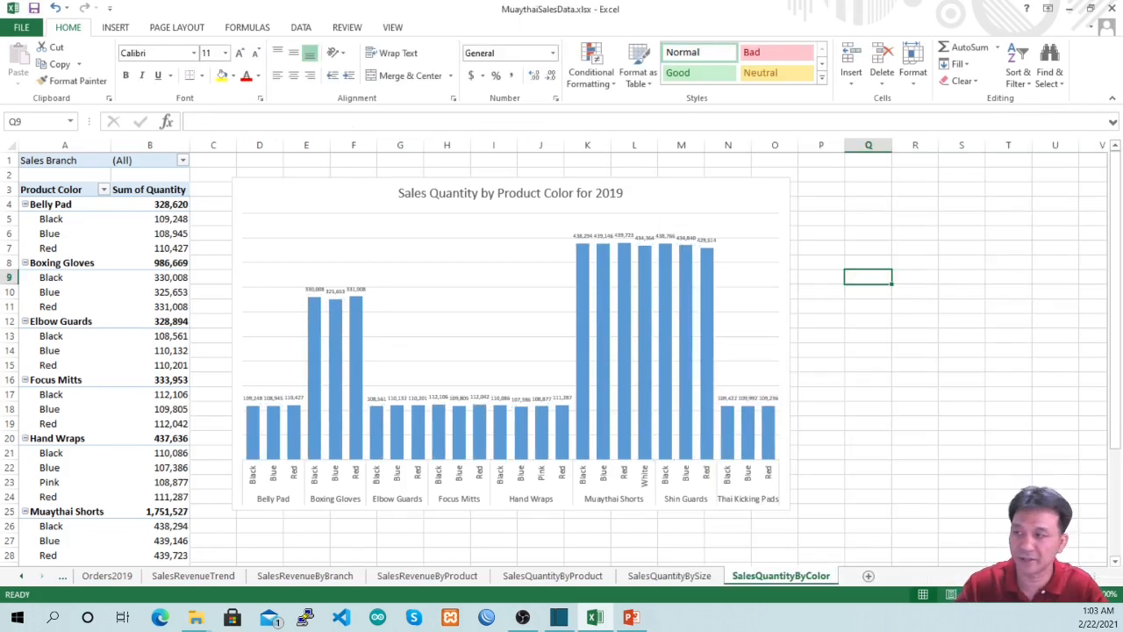
- Switch to PowerPoint to read the Interesting Questions slide, return to Excel and examine the boxing gloves columns in the chart
key(alt+Tab)
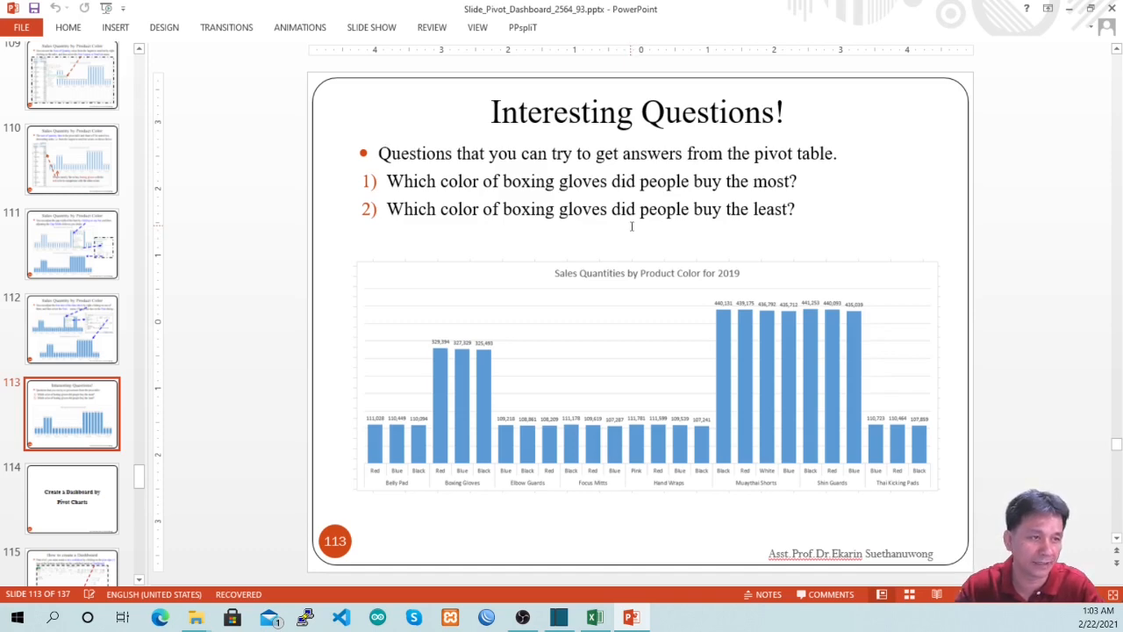
key(alt+Tab)
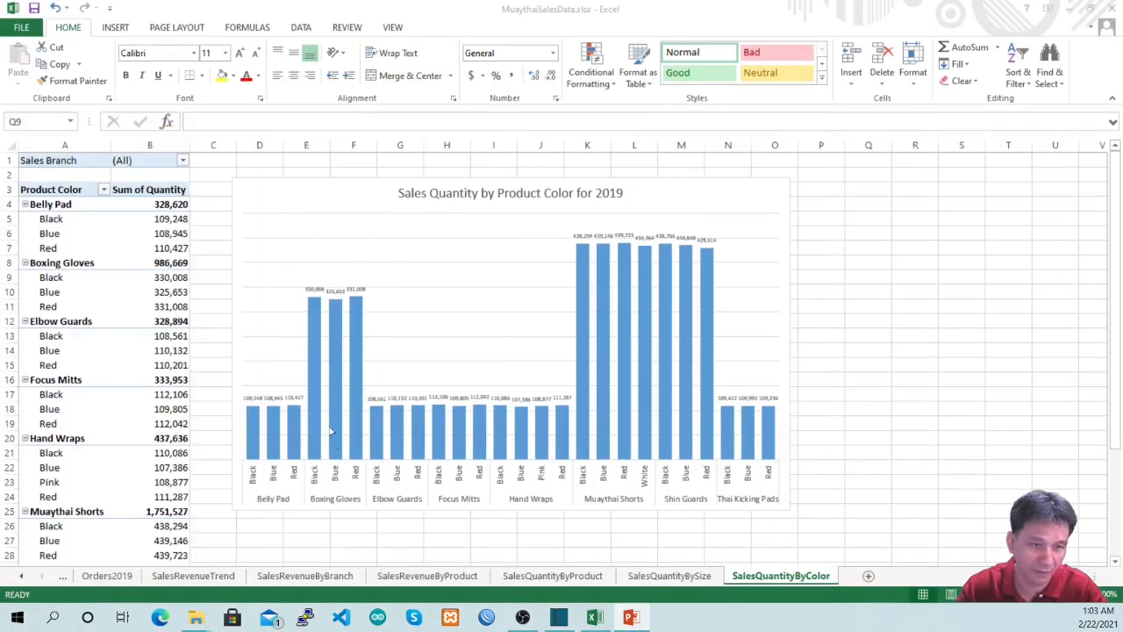
ctrl+scroll(346, 476, up, 1)
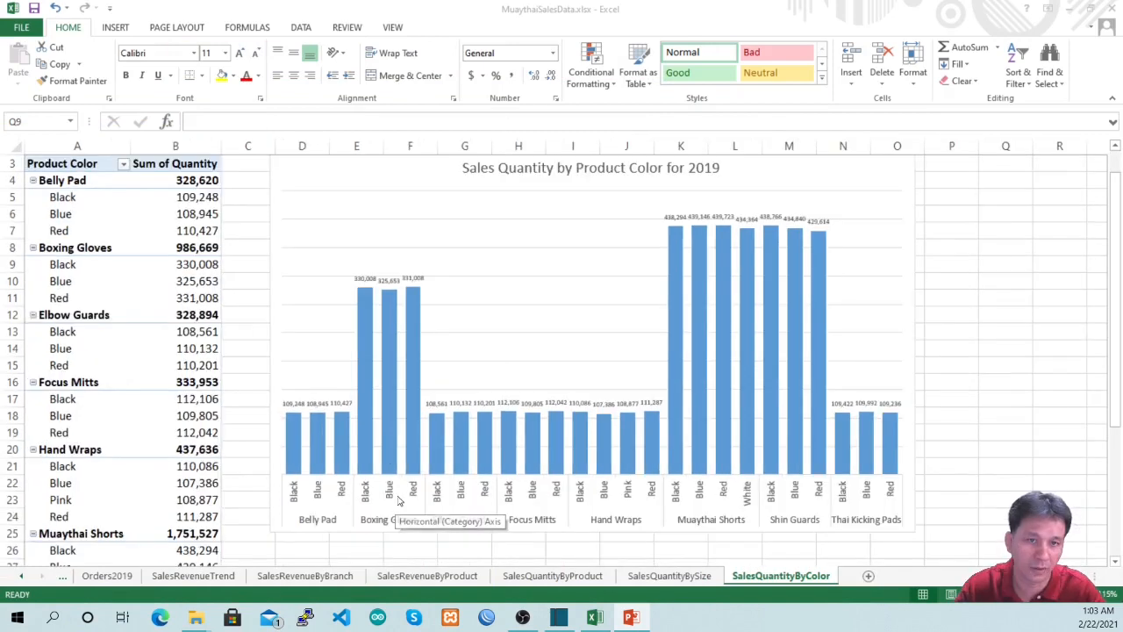
- Sort the colors within each product in the pivot table by Sum of Quantity from largest to smallest
click(198, 216)
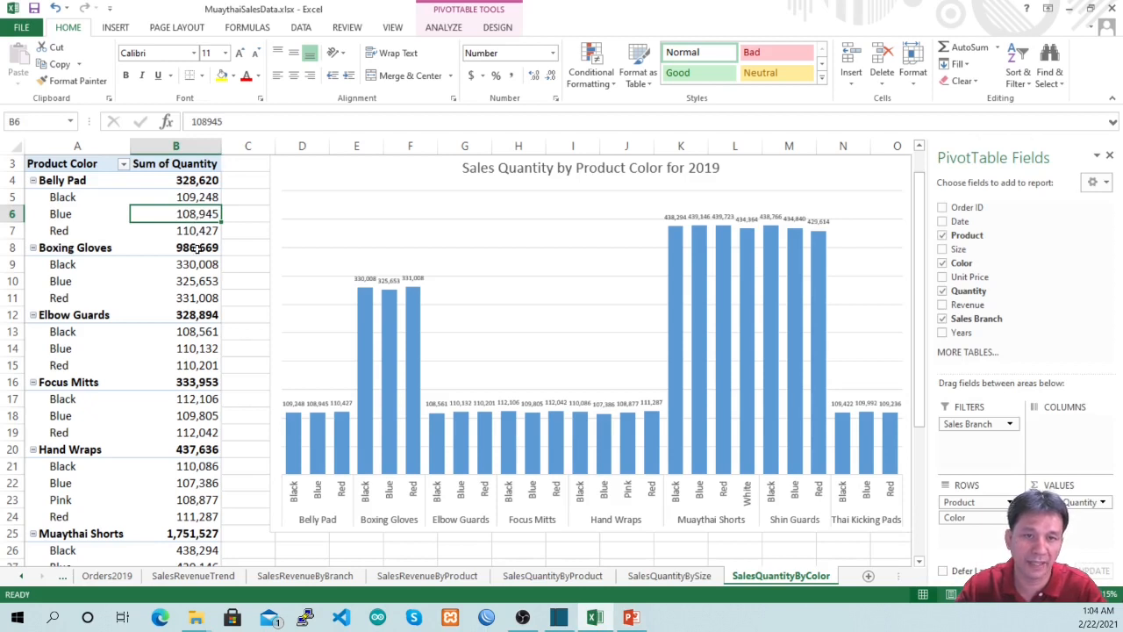
right_click(199, 222)
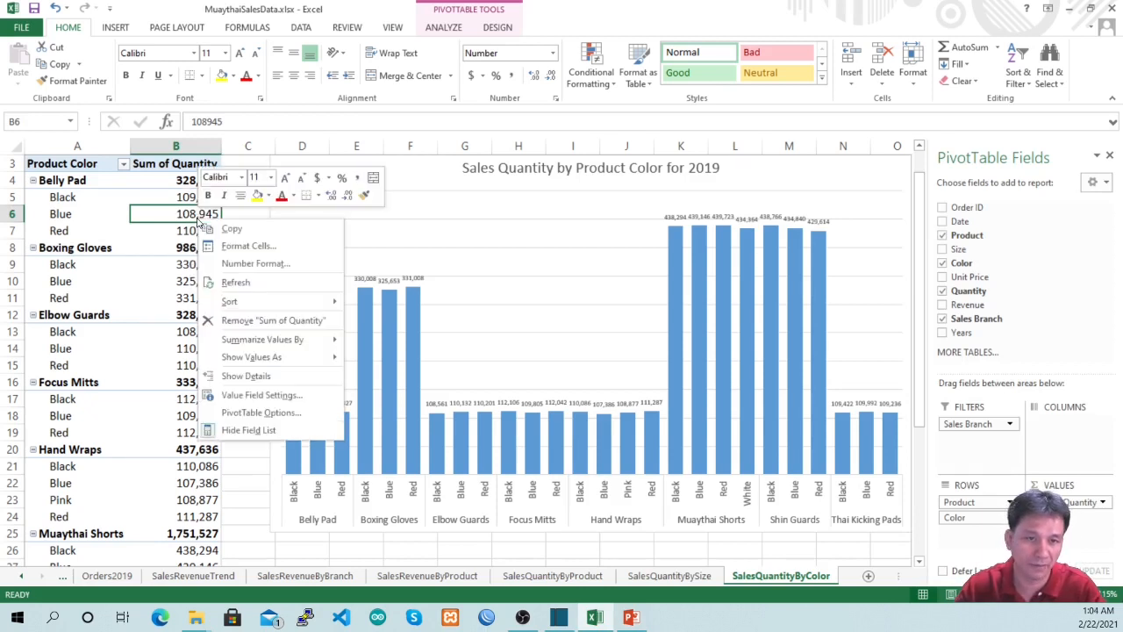
mouse_move(290, 291)
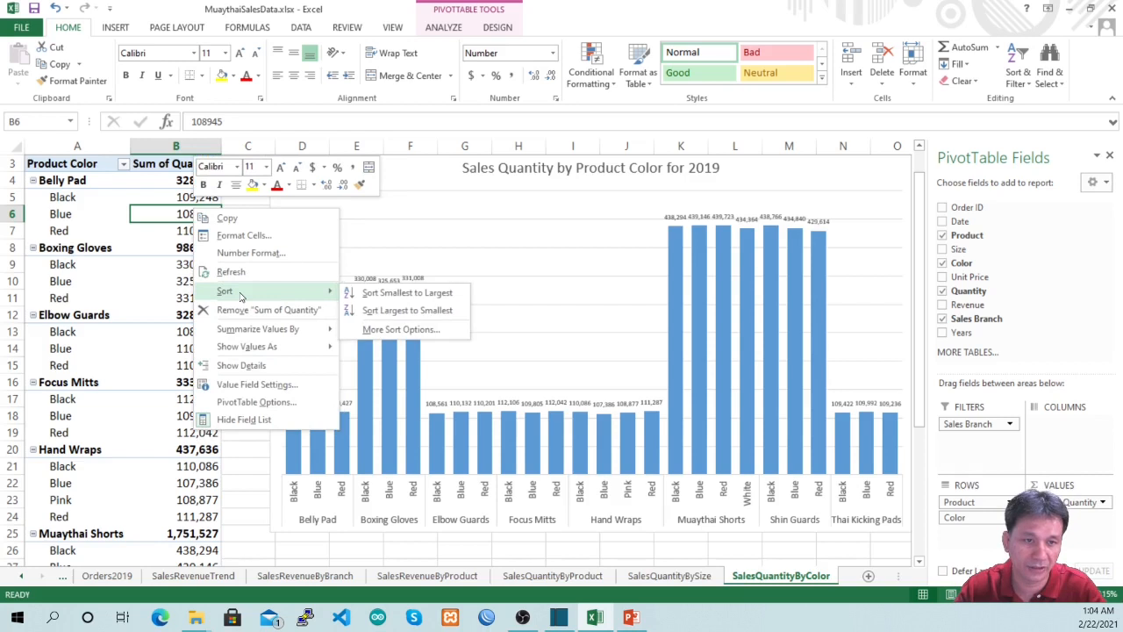
click(406, 311)
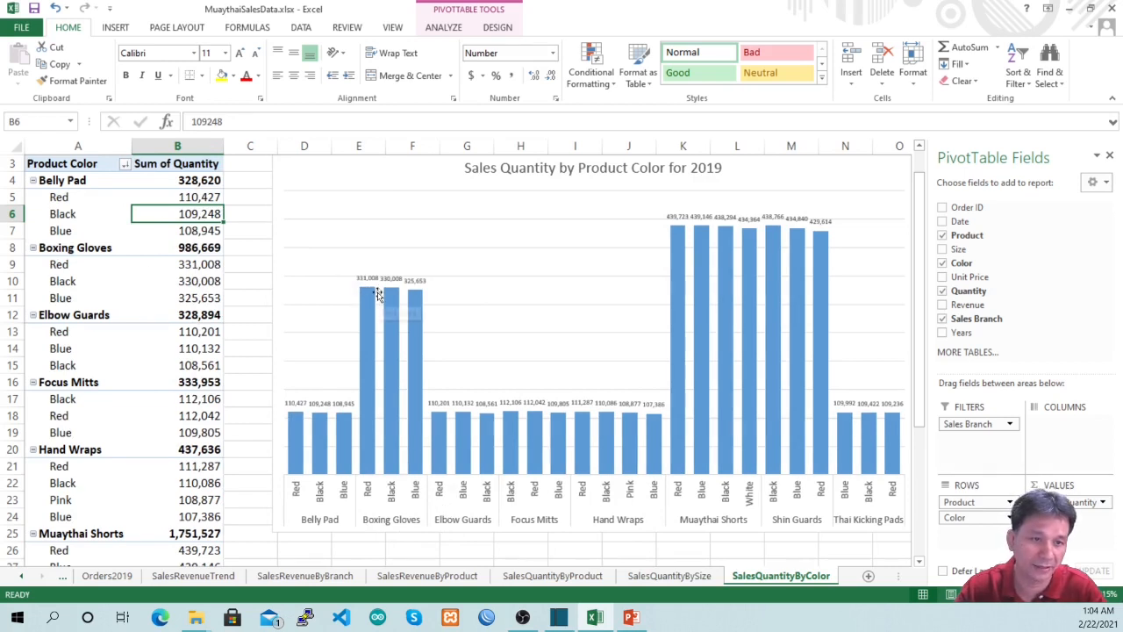
mouse_move(417, 304)
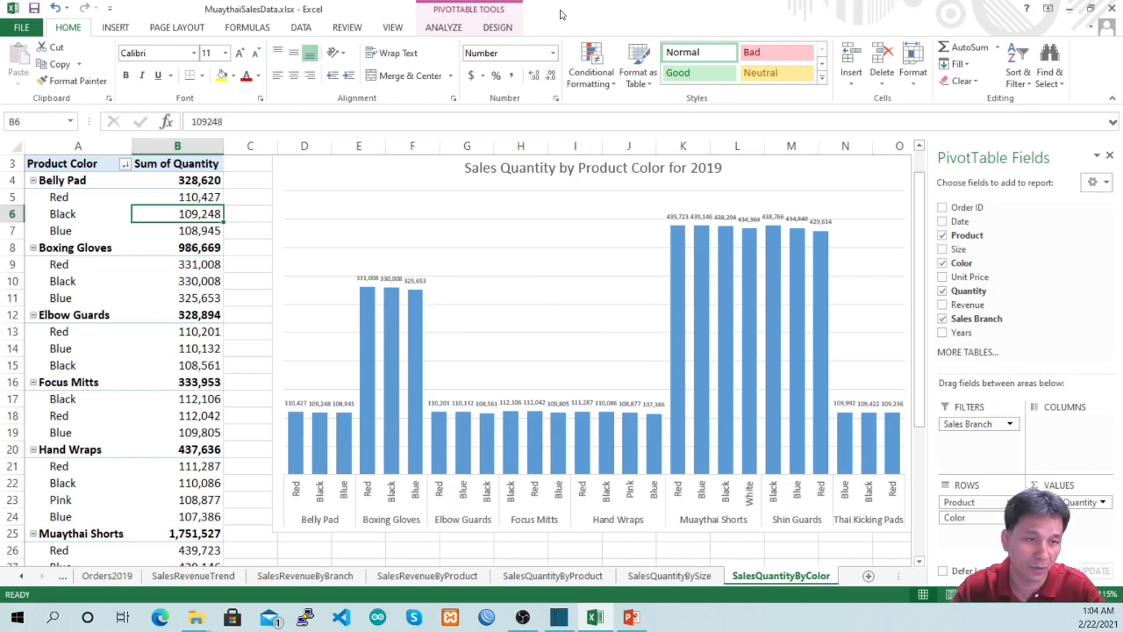
mouse_move(368, 301)
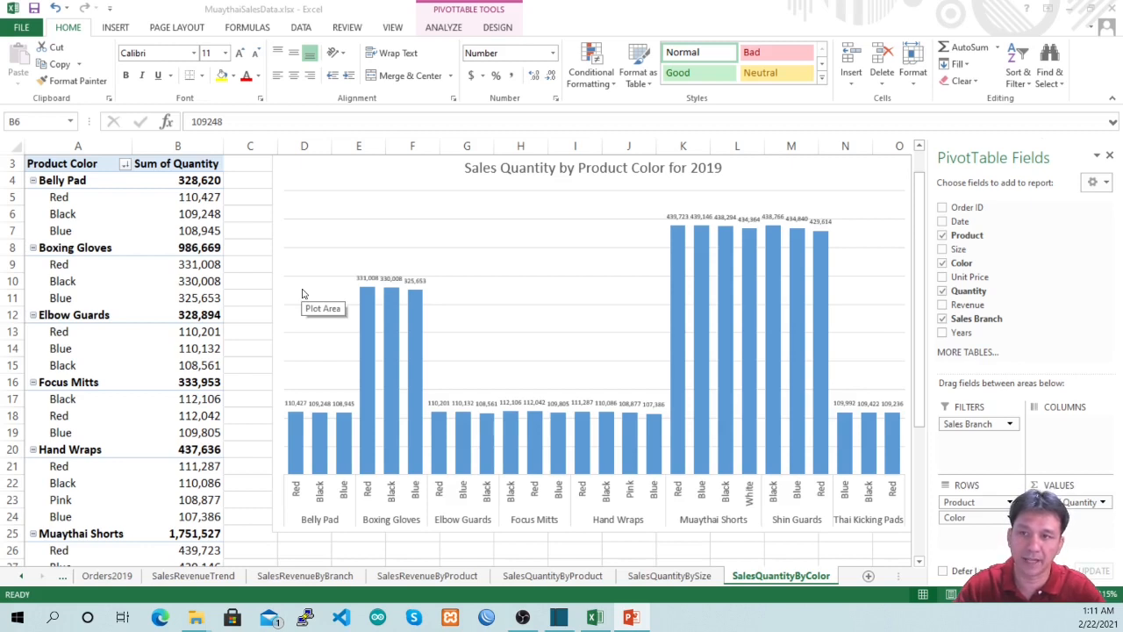
- Add a new worksheet after SalesQuantityByColor and name it "Dashboard"
click(868, 576)
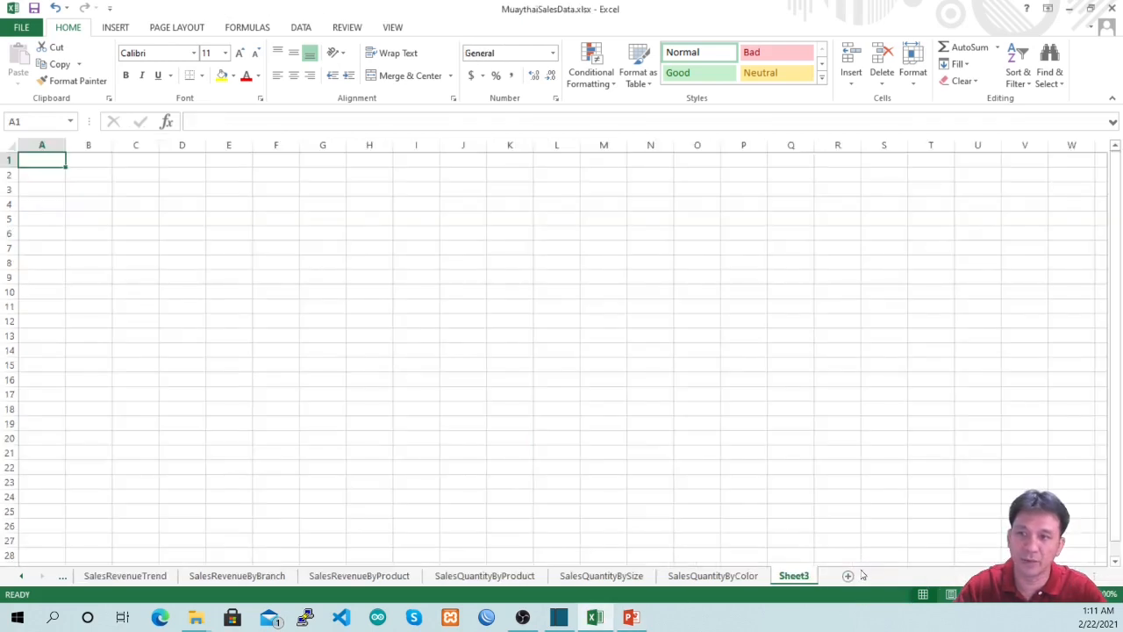
double_click(797, 578)
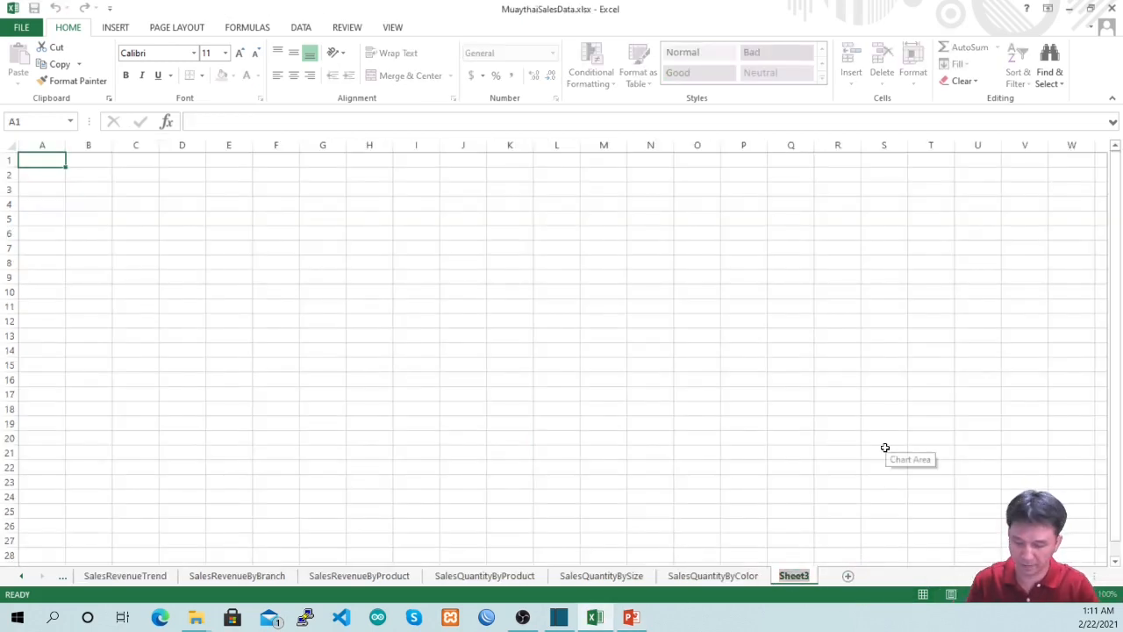
text(SDashbo)
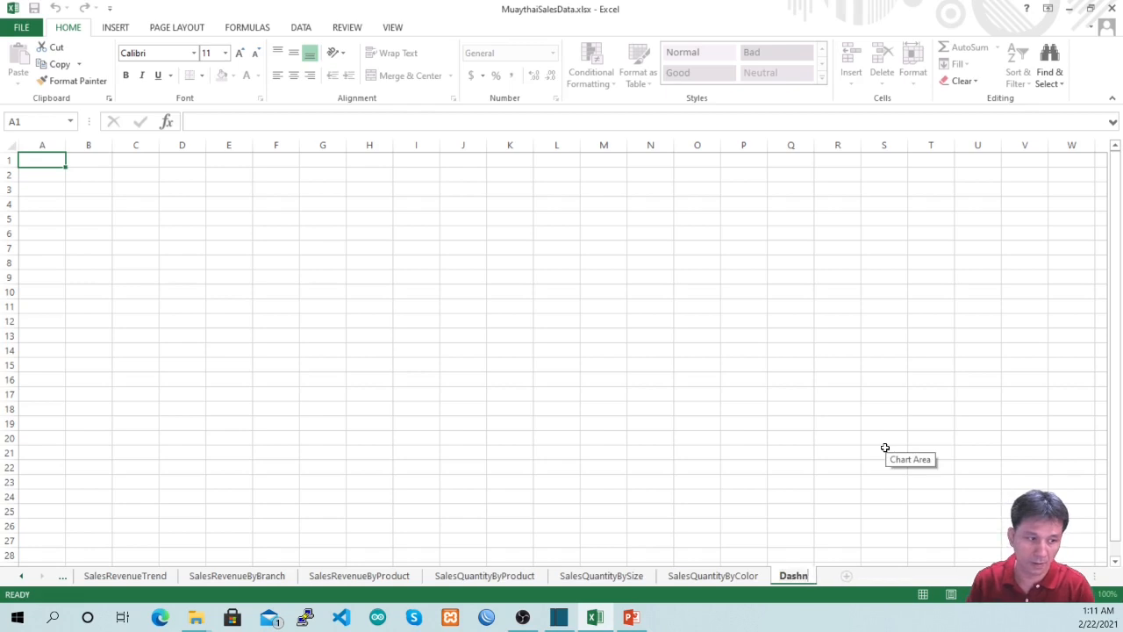
key(BackSpace)
key(BackSpace)
text(board)
key(Return)
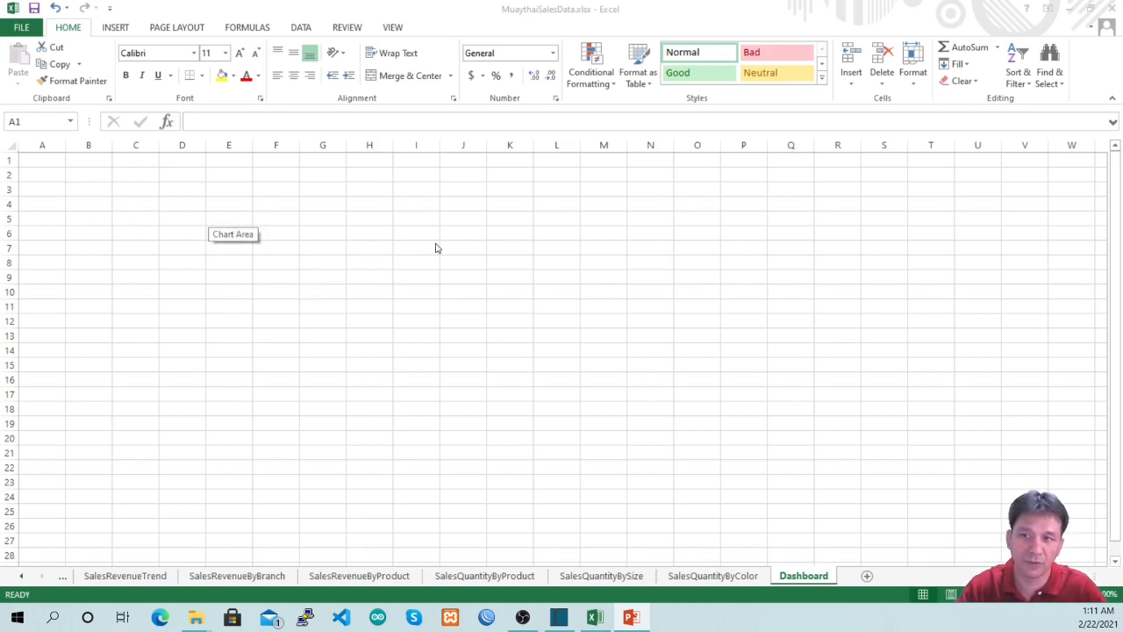
- Fill all cells of the Dashboard sheet with the third gray shade beneath white in the theme colors
text(Ctrl)
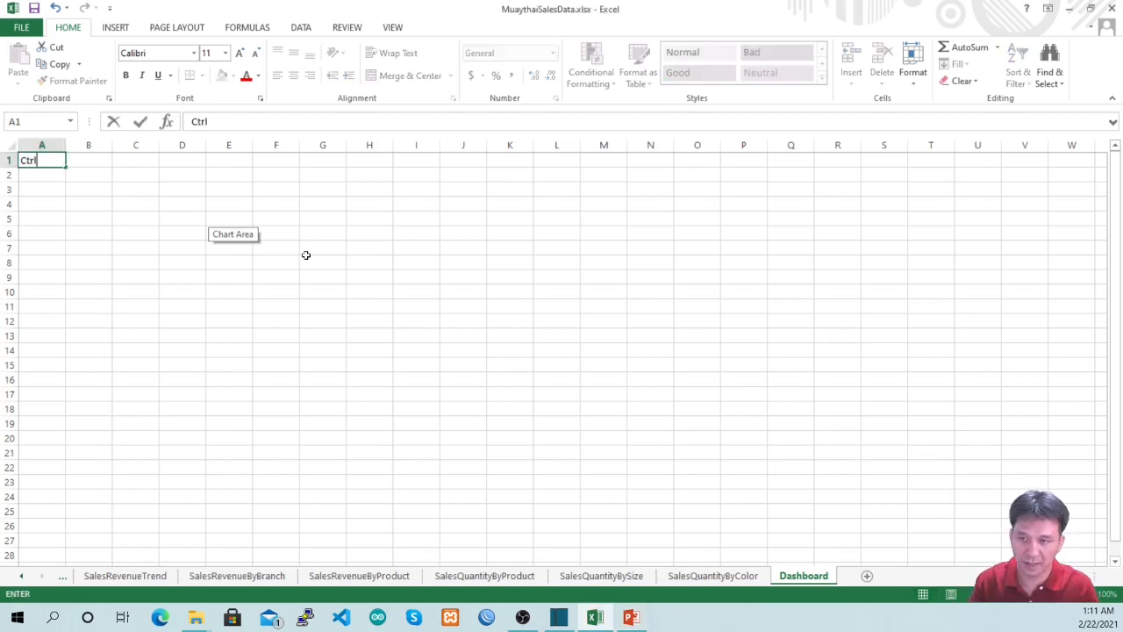
key(Escape)
click(319, 263)
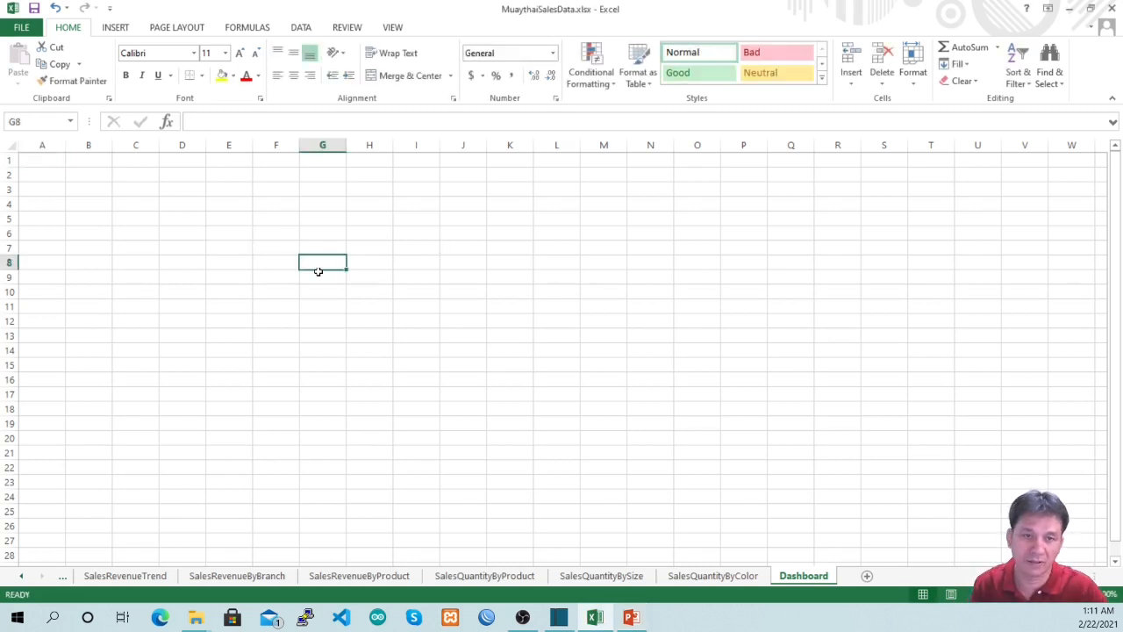
key(ctrl+a)
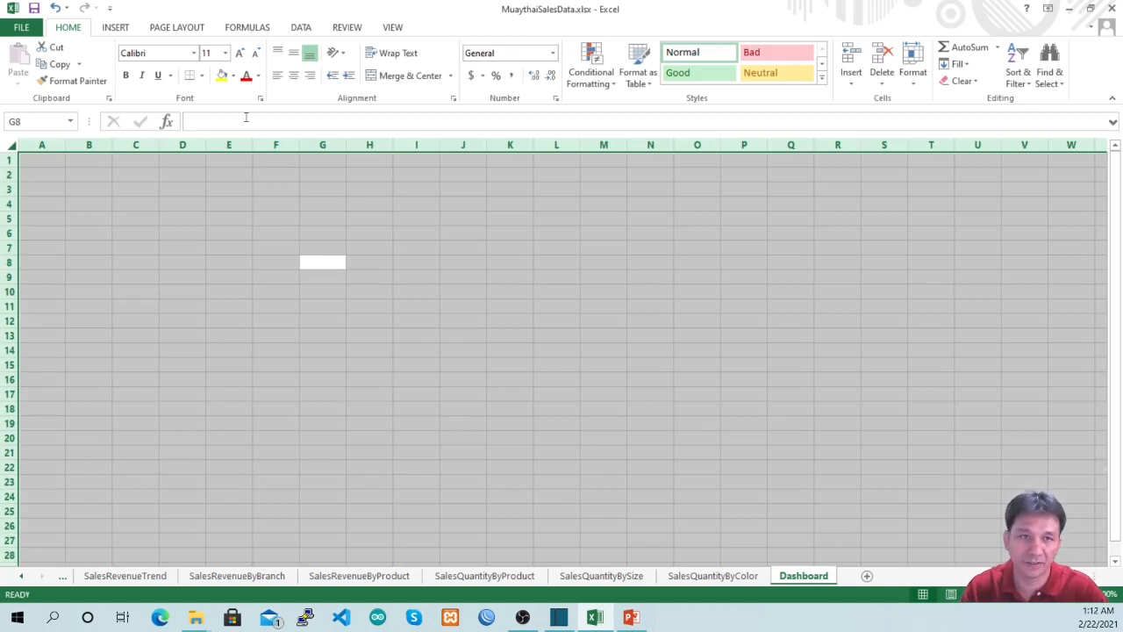
click(232, 77)
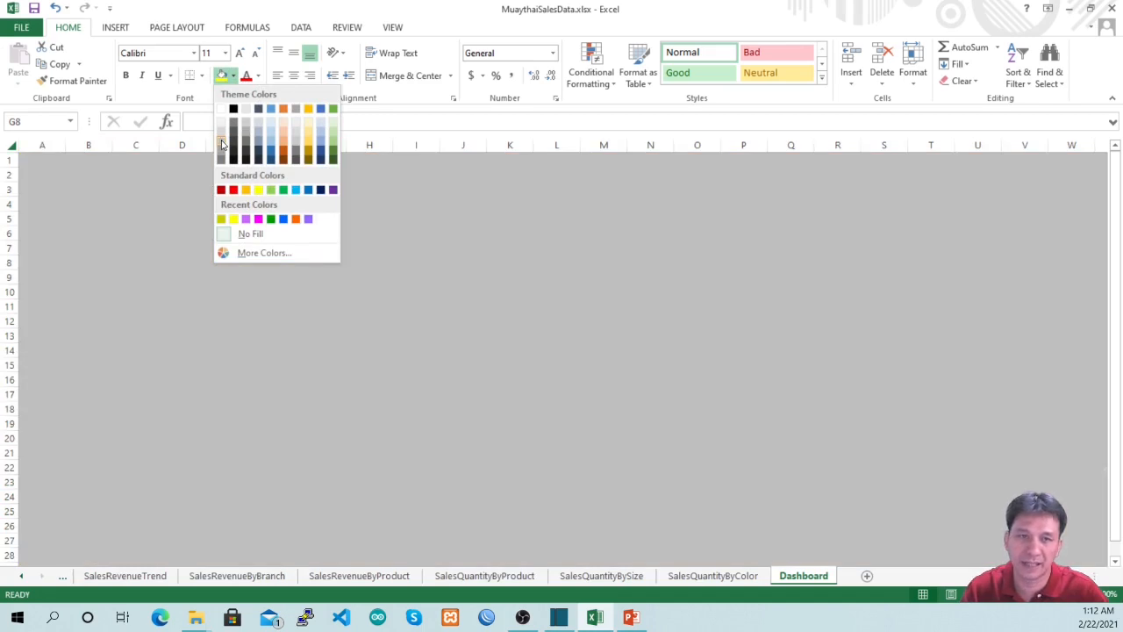
click(222, 143)
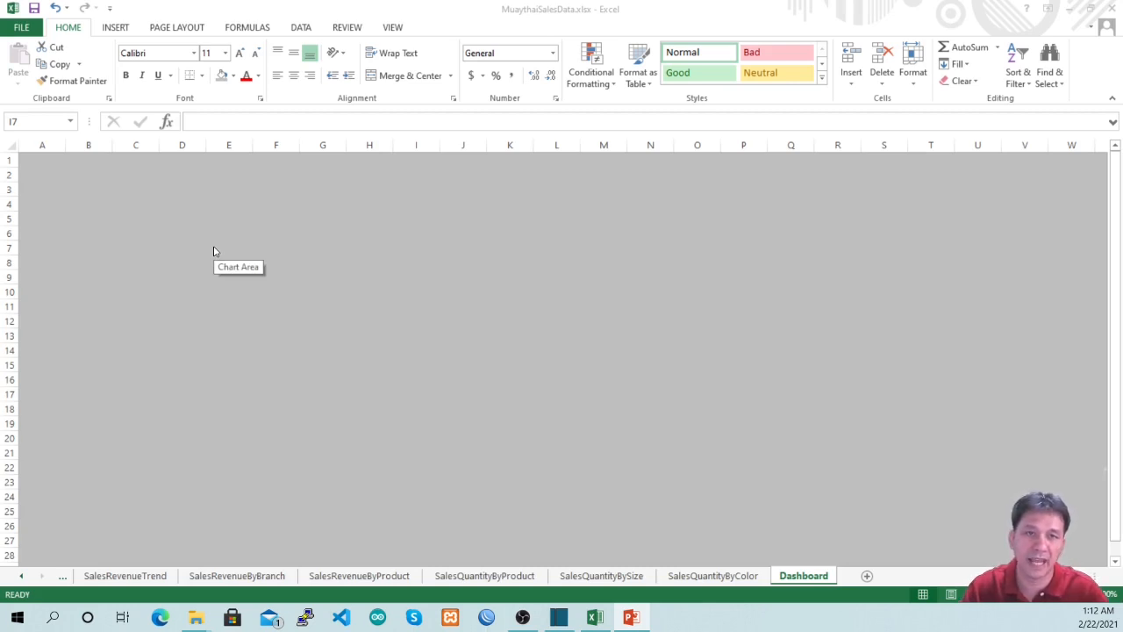
- Copy the Sales Revenue Trend chart from SalesRevenueTrend to the Dashboard, using the destination theme, and shrink it to about columns A–H, rows 5–18
click(260, 578)
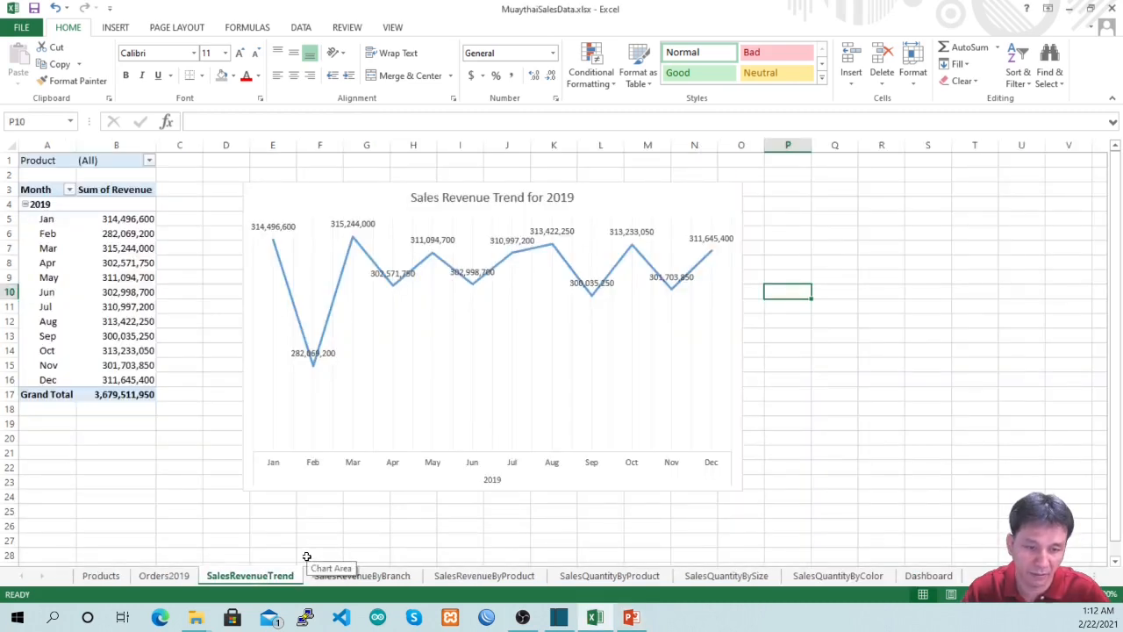
click(376, 200)
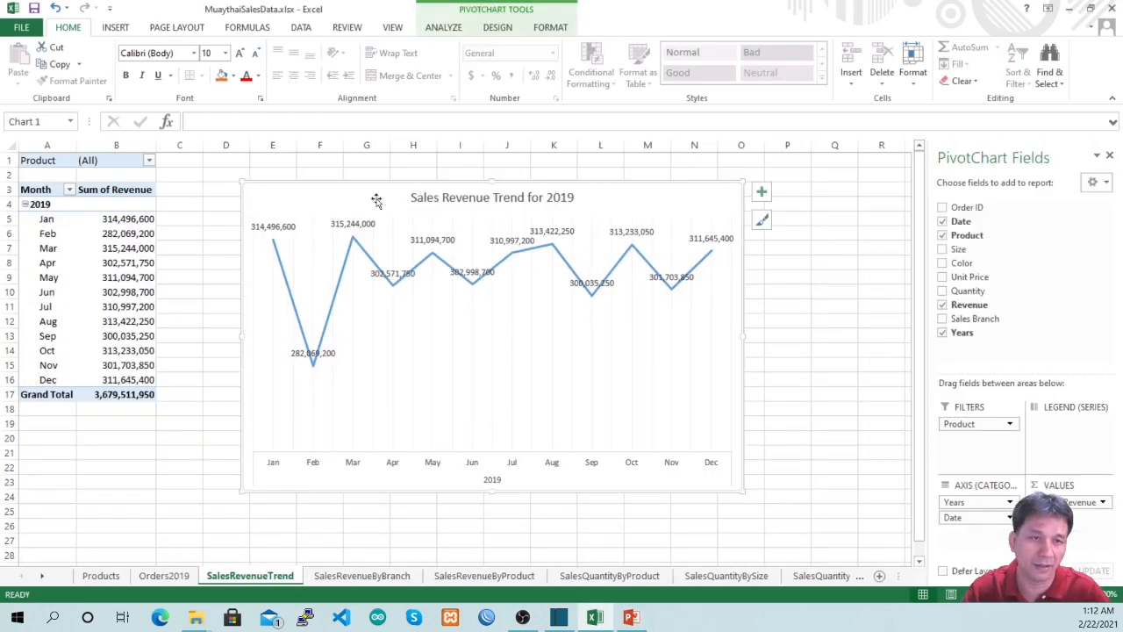
right_click(376, 200)
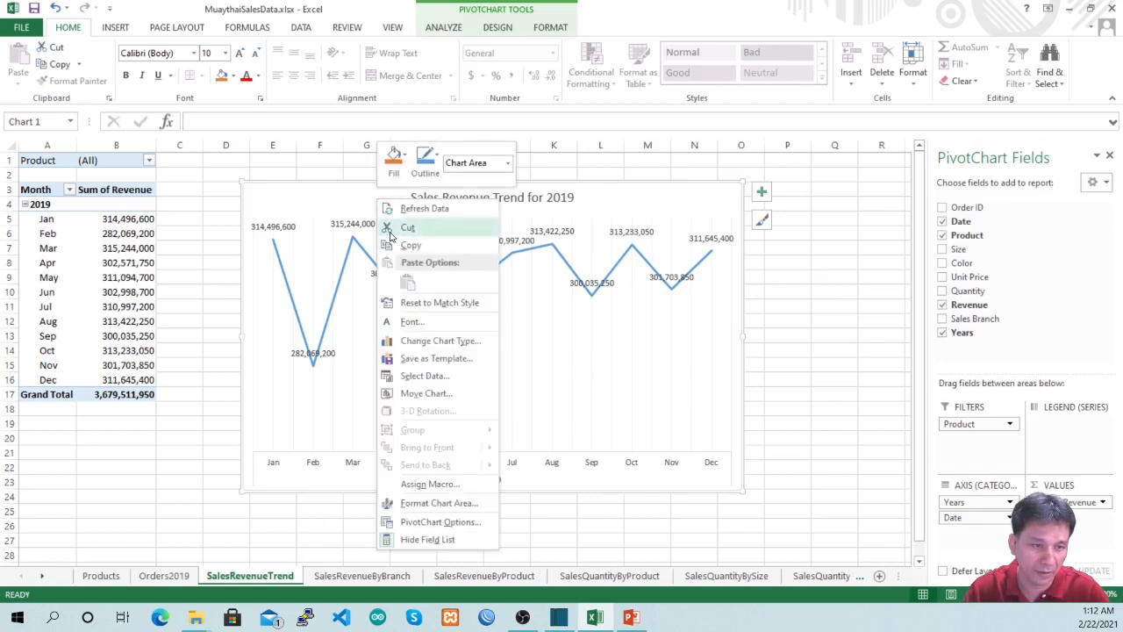
click(414, 246)
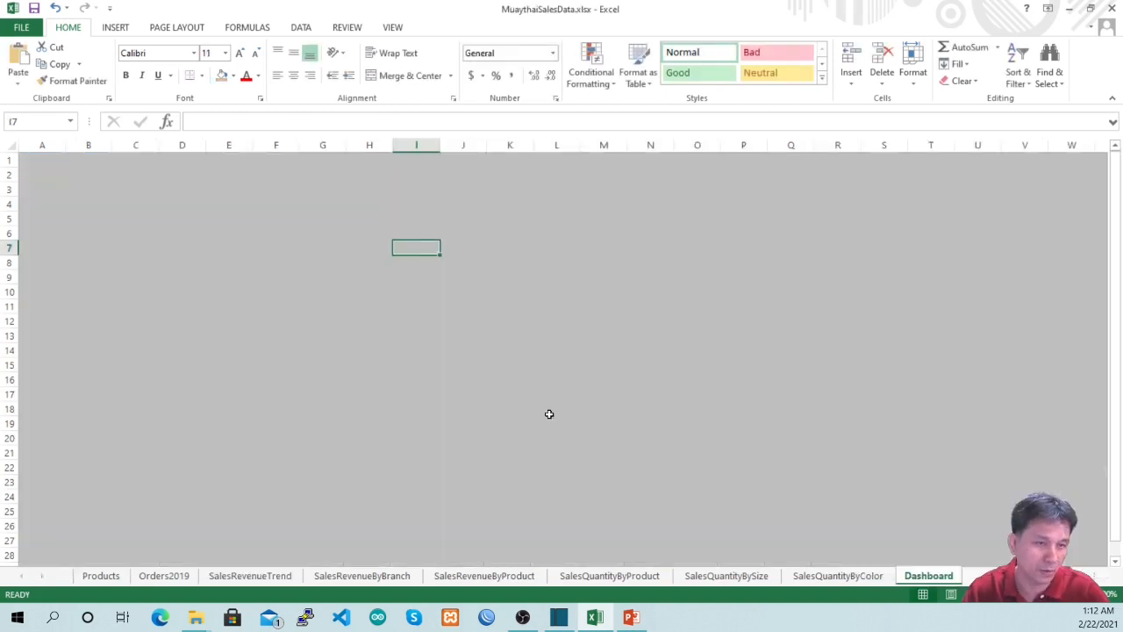
right_click(86, 224)
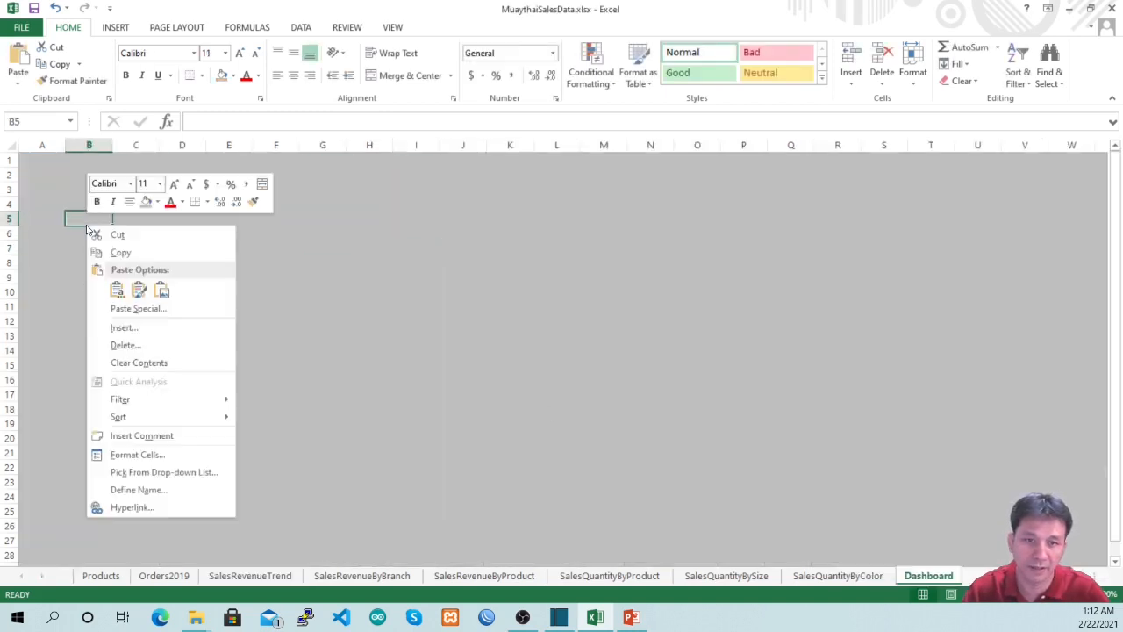
click(117, 292)
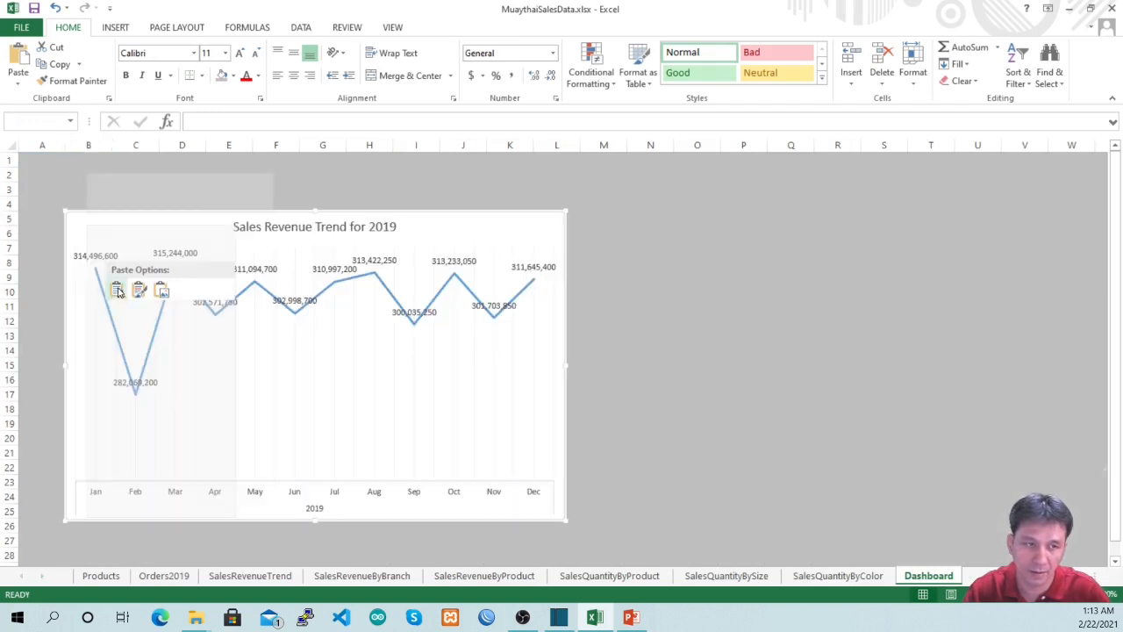
drag(161, 228, 136, 228)
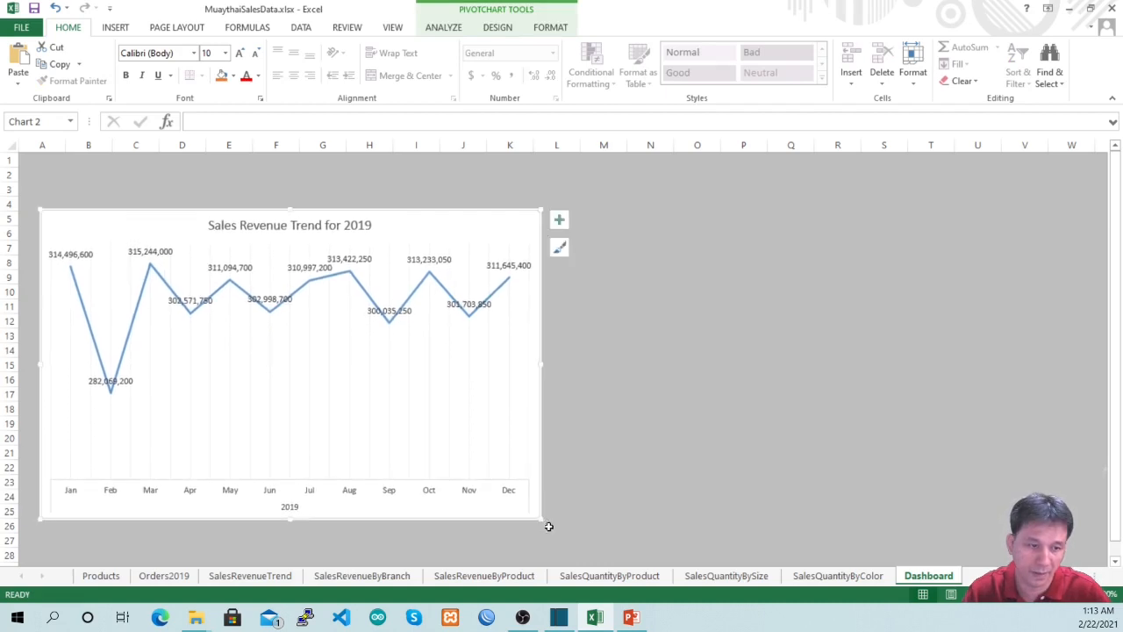
drag(539, 518, 299, 362)
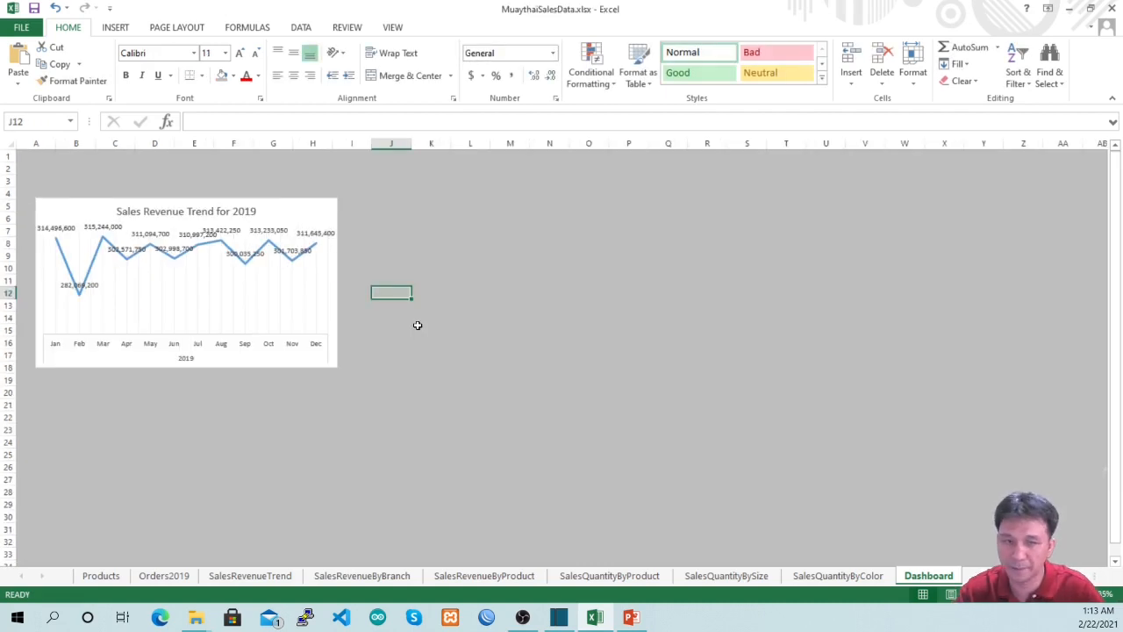
- Copy the Sales Revenue by Branch chart from SalesRevenueByBranch to the Dashboard with the destination theme, placing it beside the trend chart
click(360, 578)
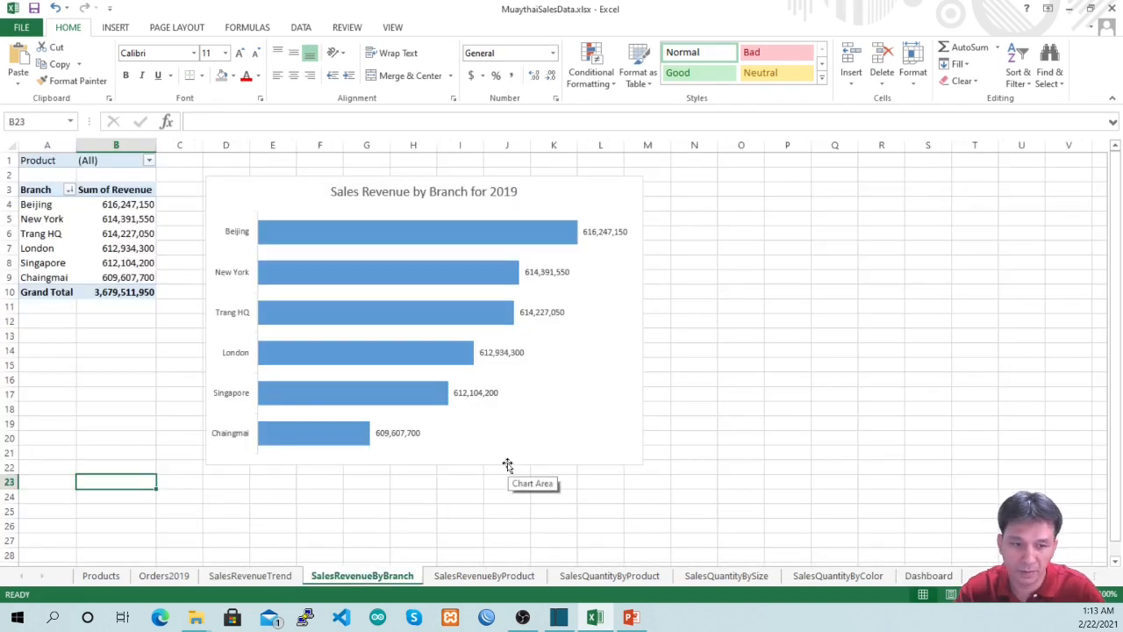
click(524, 436)
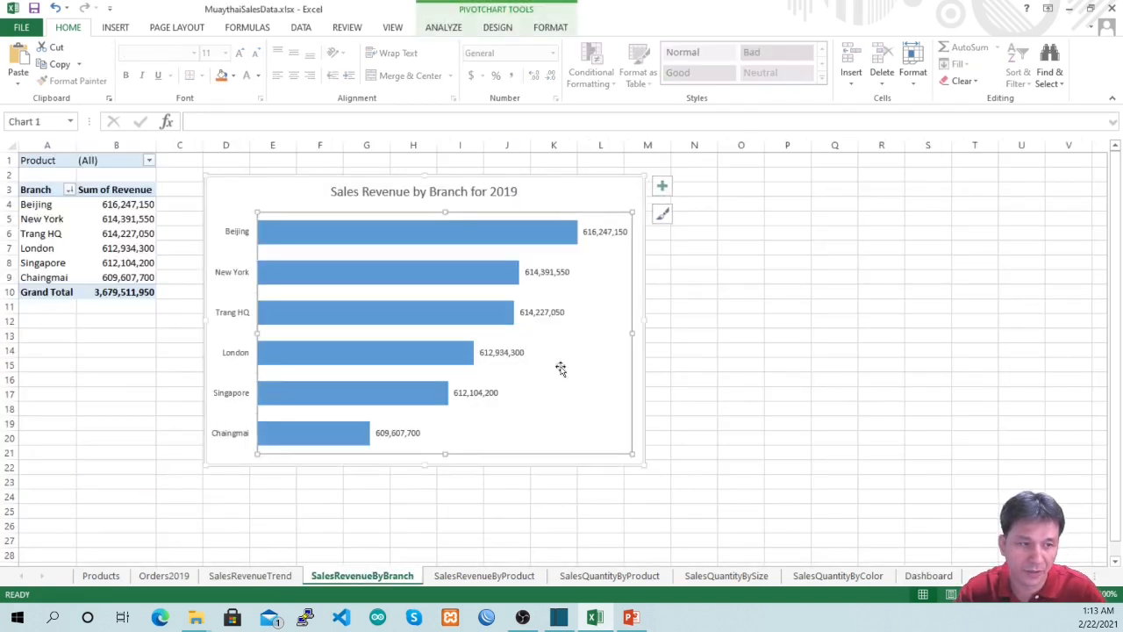
right_click(565, 194)
click(600, 235)
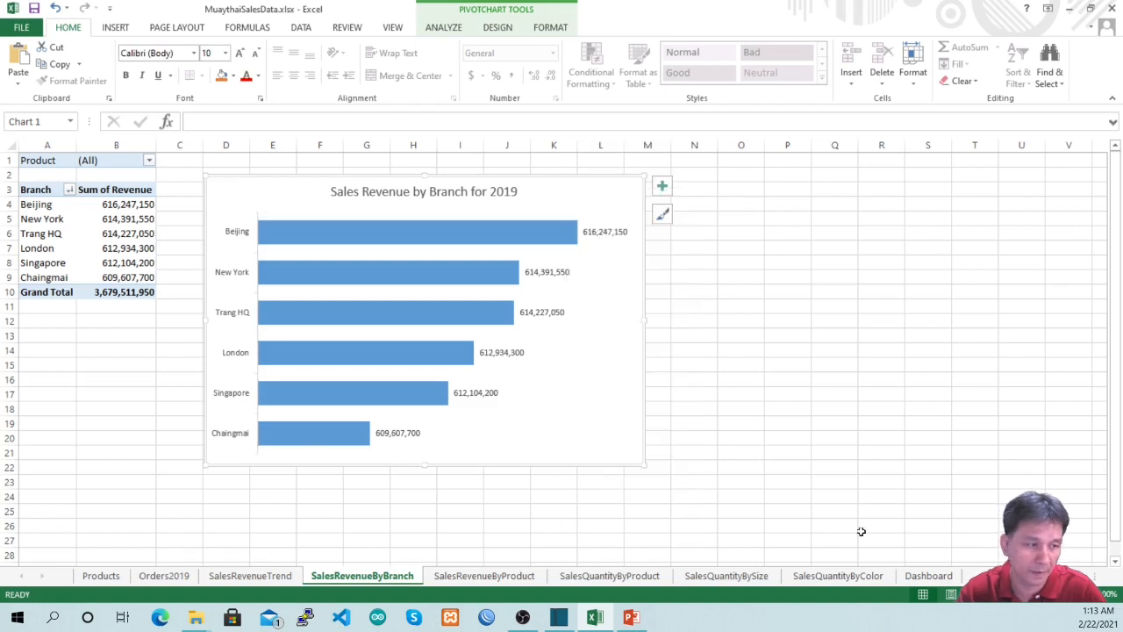
click(929, 575)
click(279, 416)
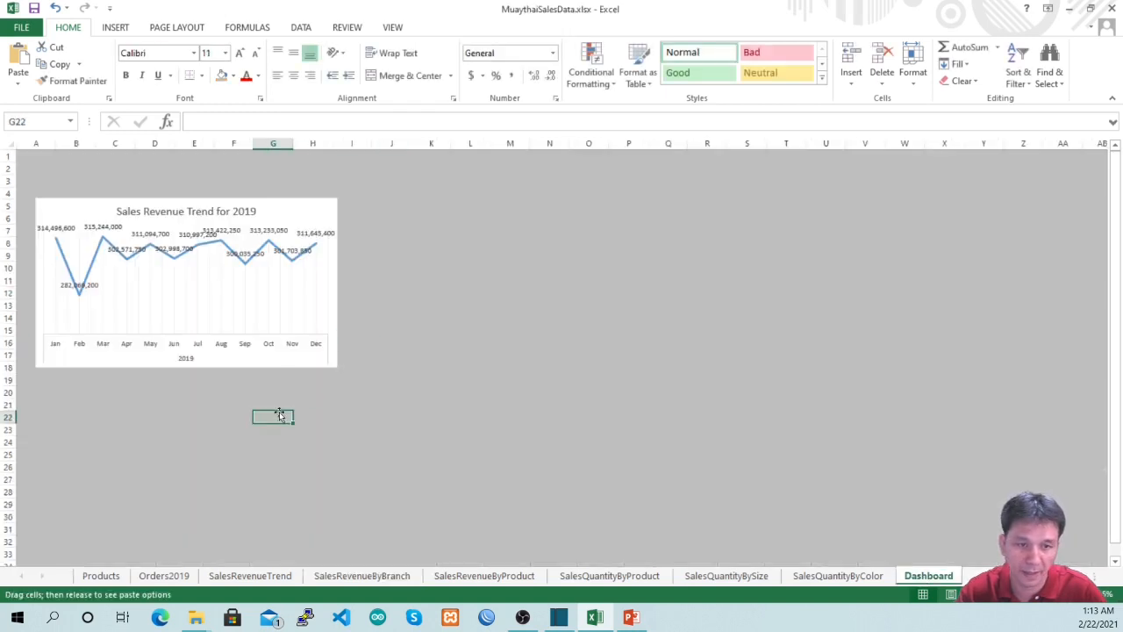
right_click(354, 418)
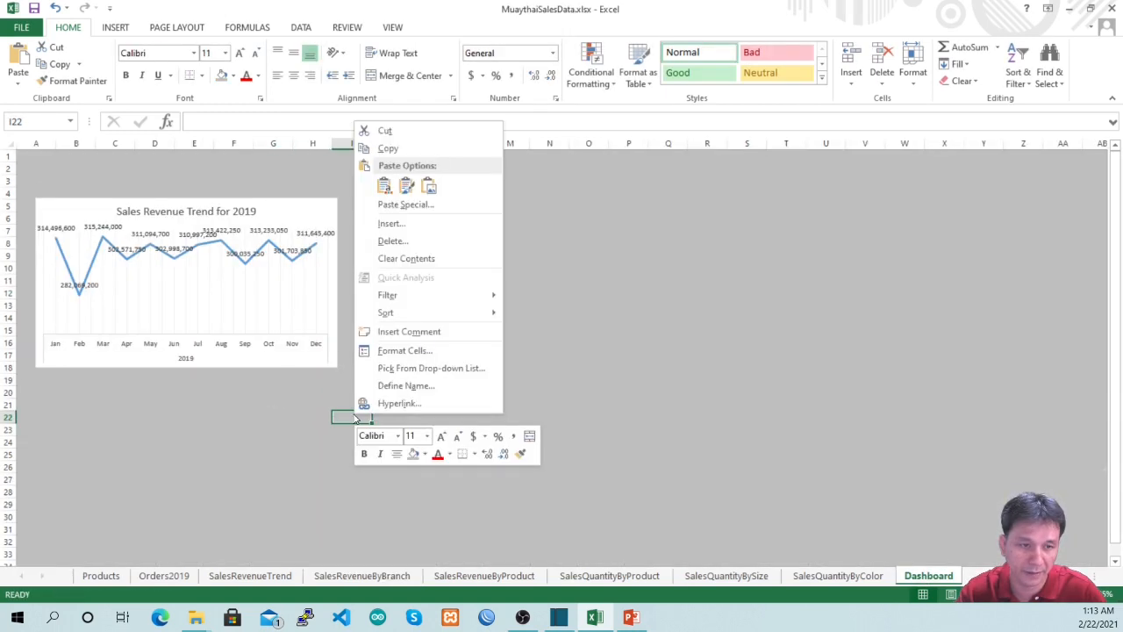
click(384, 185)
mouse_move(412, 401)
mouse_down()
mouse_move(432, 186)
mouse_move(425, 202)
mouse_up()
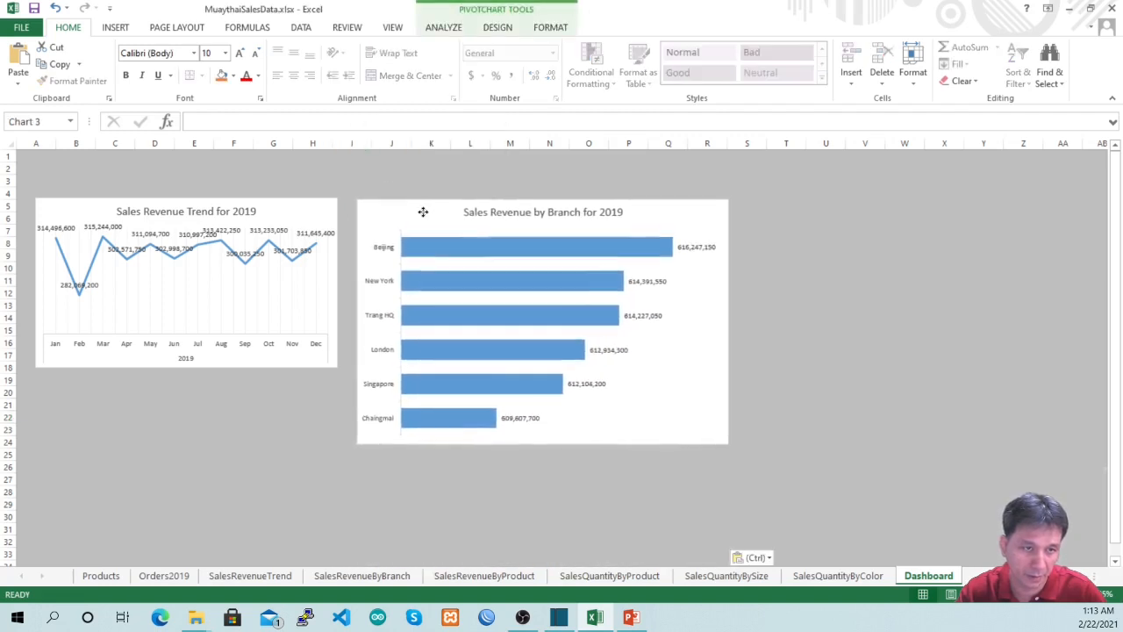
click(768, 404)
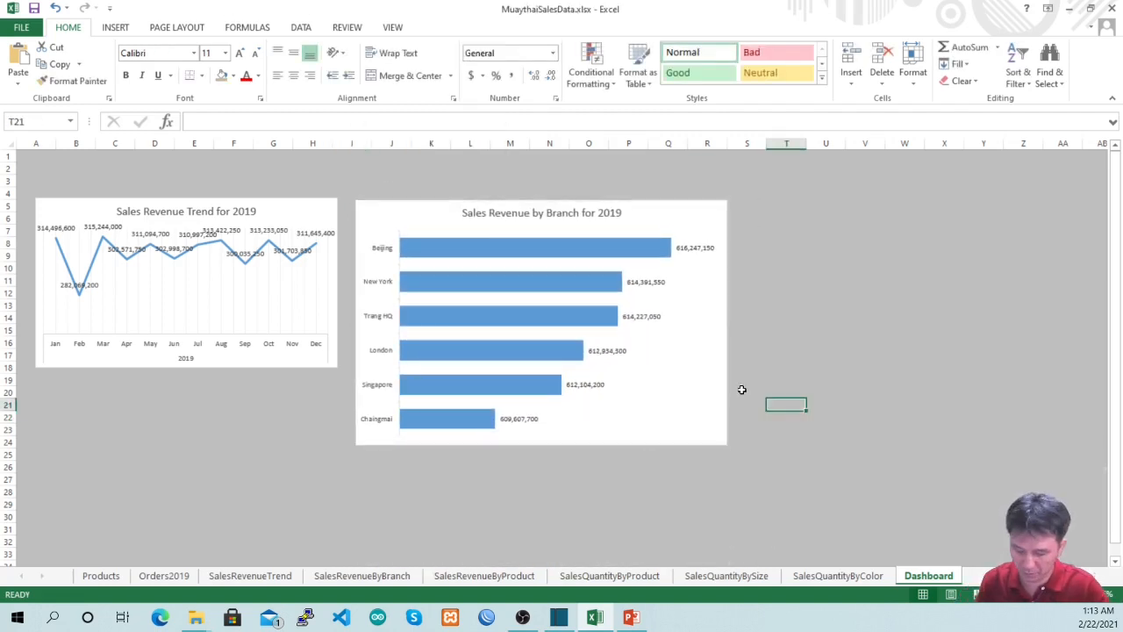
key(ctrl+v)
key(ctrl+z)
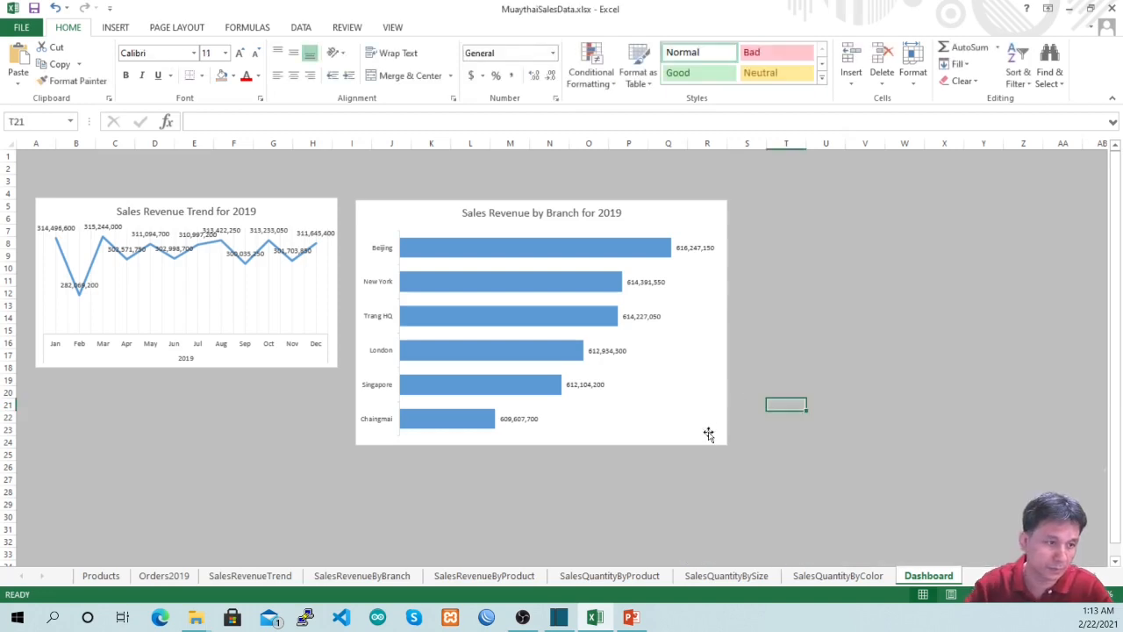
- Shrink the Sales Revenue by Branch chart to about the height of the trend chart
click(723, 445)
drag(728, 447, 629, 369)
click(446, 355)
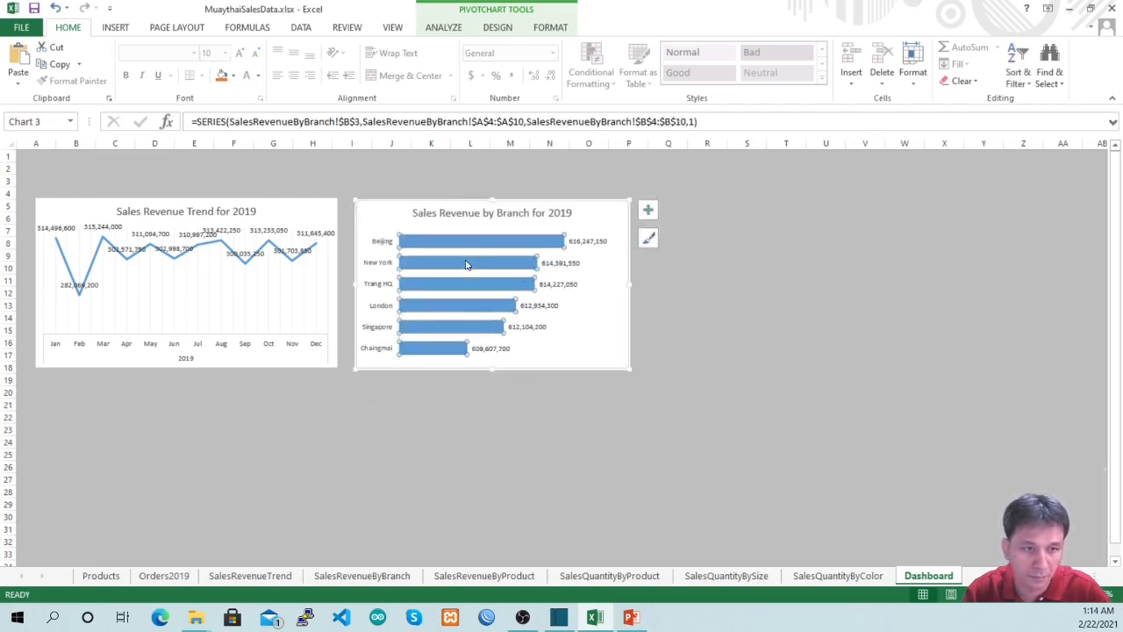
drag(479, 207, 70, 462)
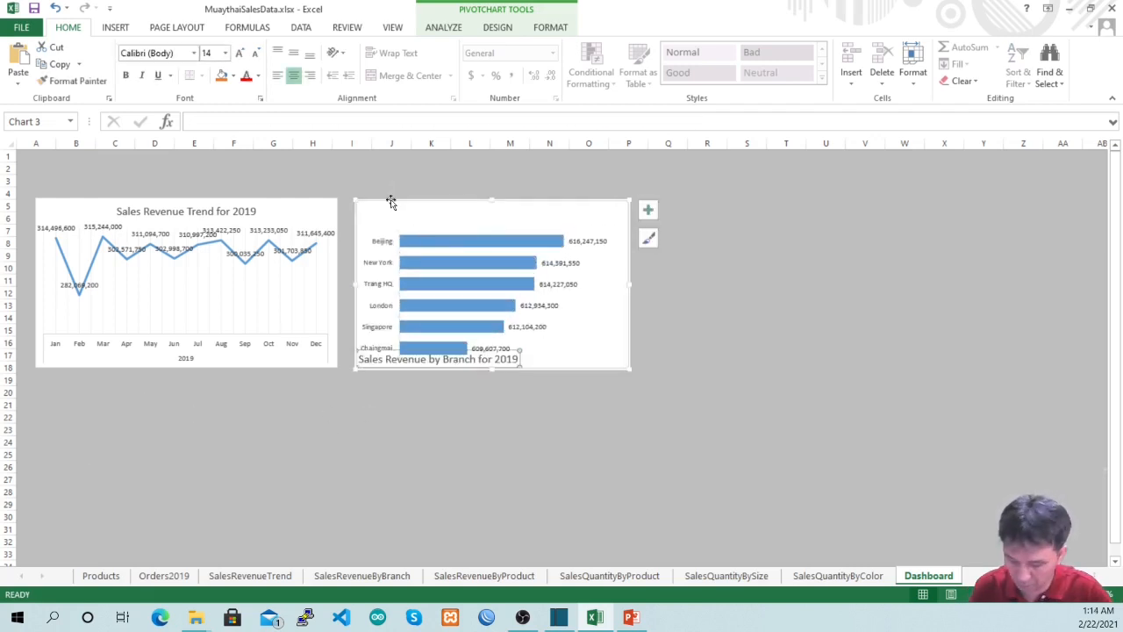
key(ctrl+z)
- Move the Sales Revenue by Branch chart directly beneath the trend chart and widen it to match that chart's width
drag(391, 203, 68, 393)
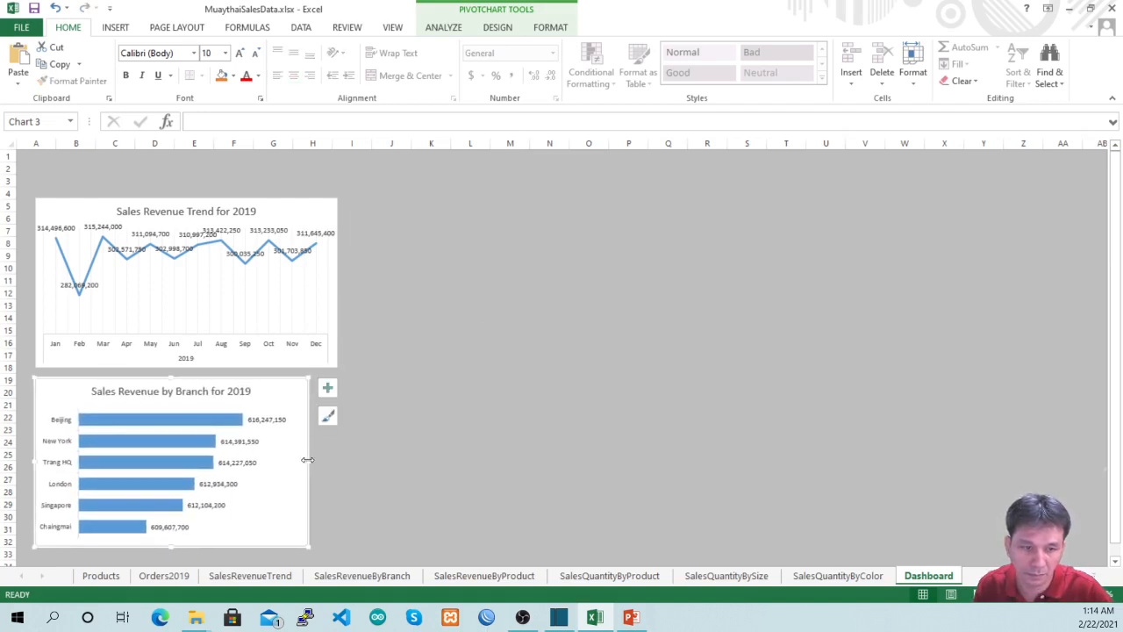
drag(308, 459, 338, 460)
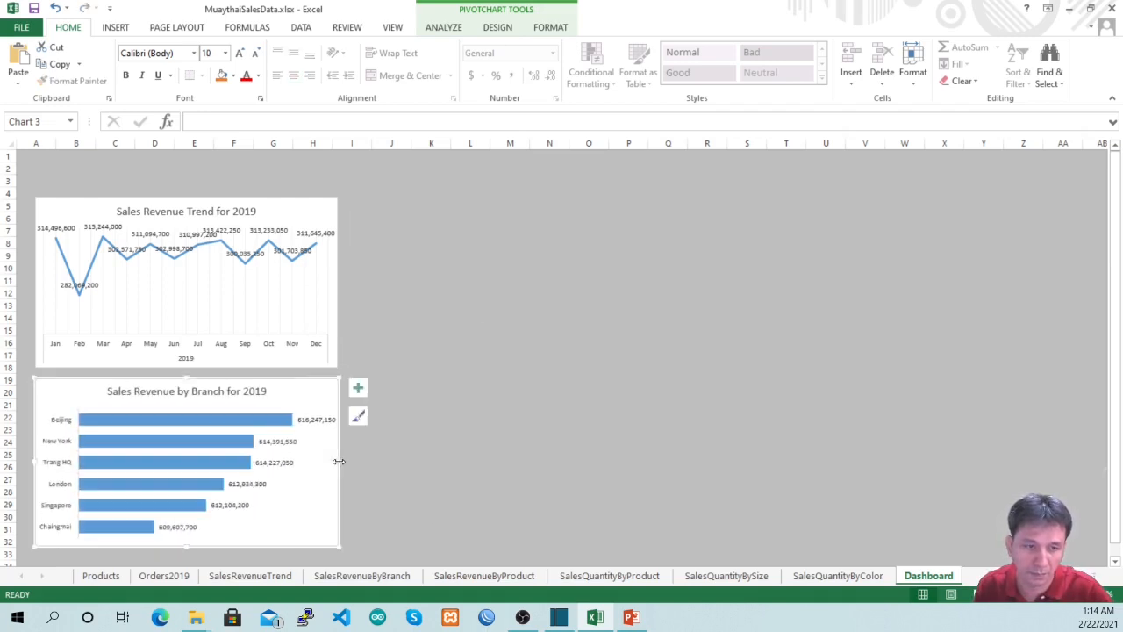
click(475, 392)
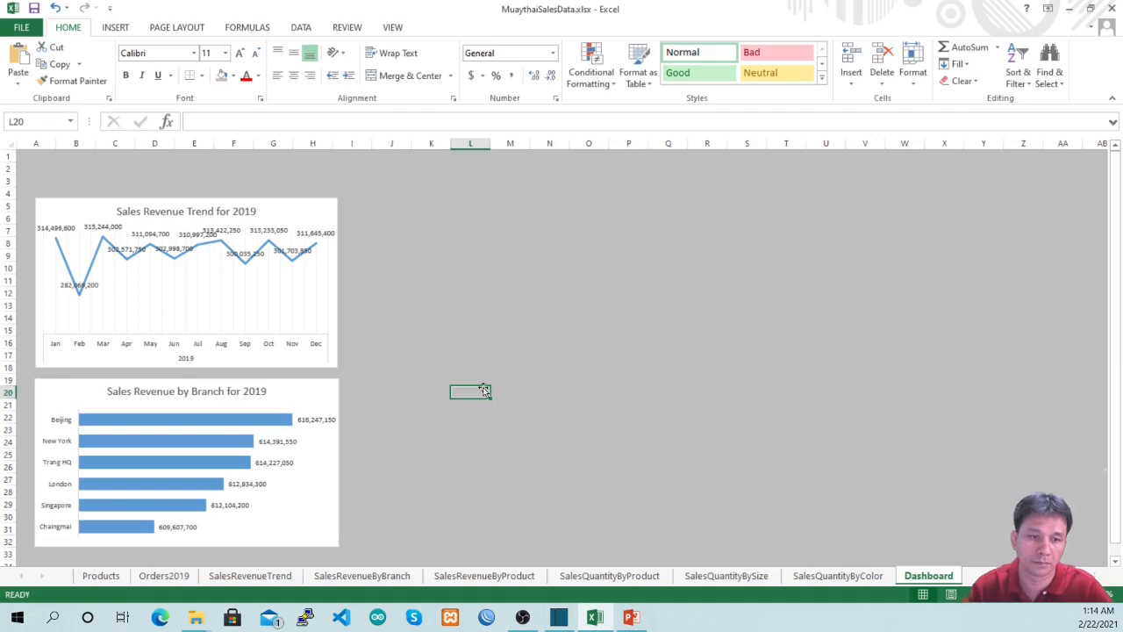
- Copy the Sales Revenue by Product chart from SalesRevenueByProduct to the Dashboard, beside the trend chart, and shrink it to the trend chart's height
click(501, 580)
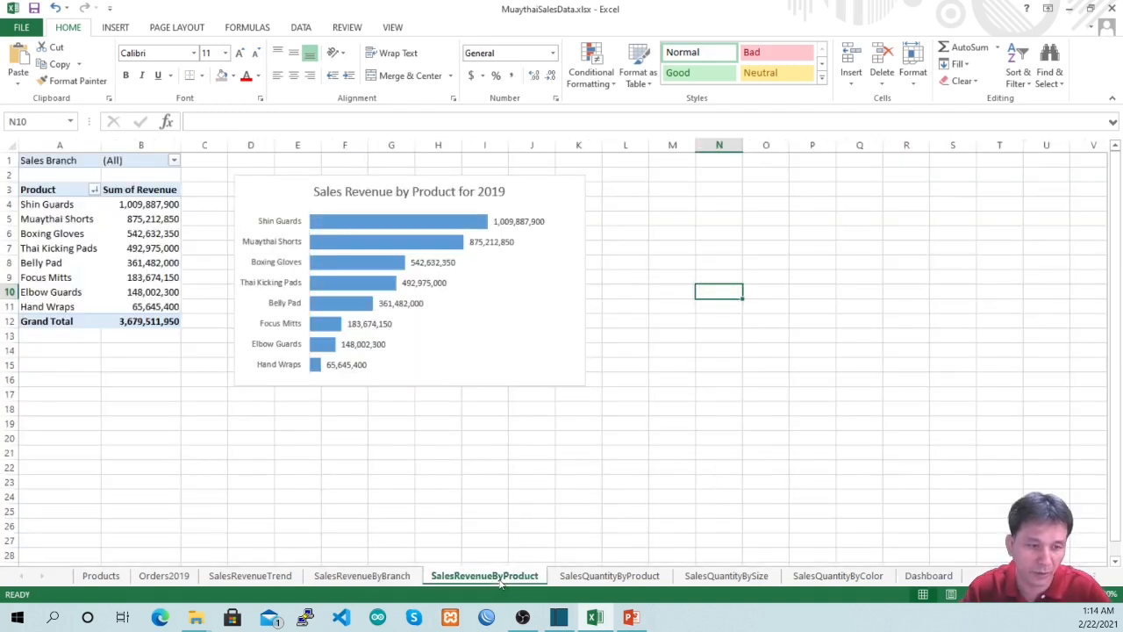
click(524, 370)
right_click(521, 194)
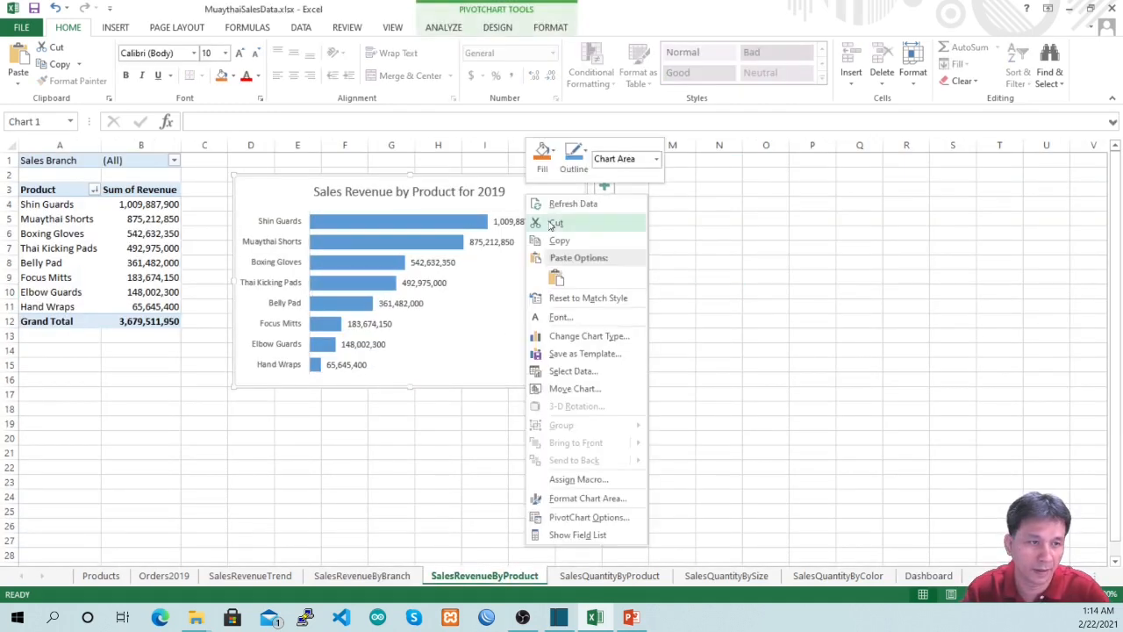
click(549, 224)
key(ctrl+z)
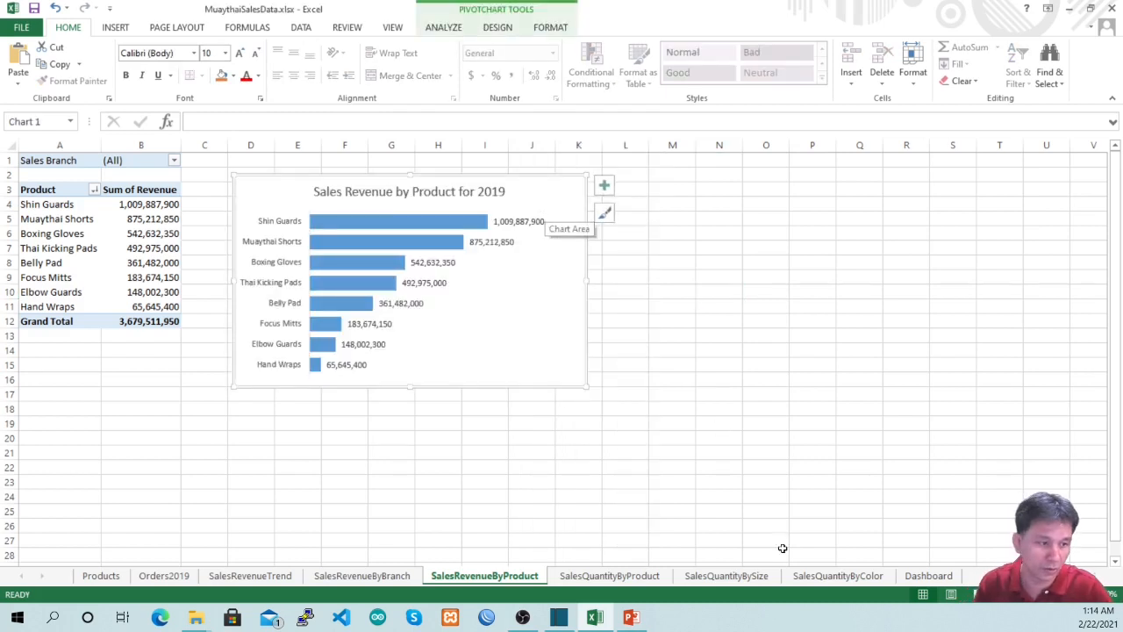
click(916, 576)
click(463, 258)
click(433, 209)
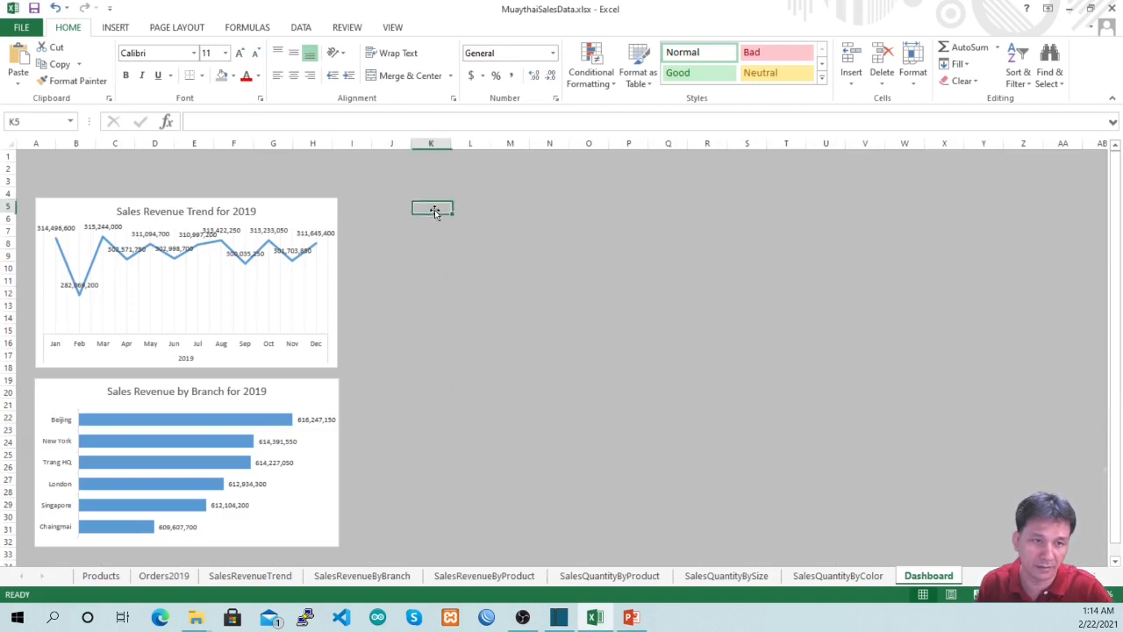
key(ctrl+v)
drag(455, 211, 396, 211)
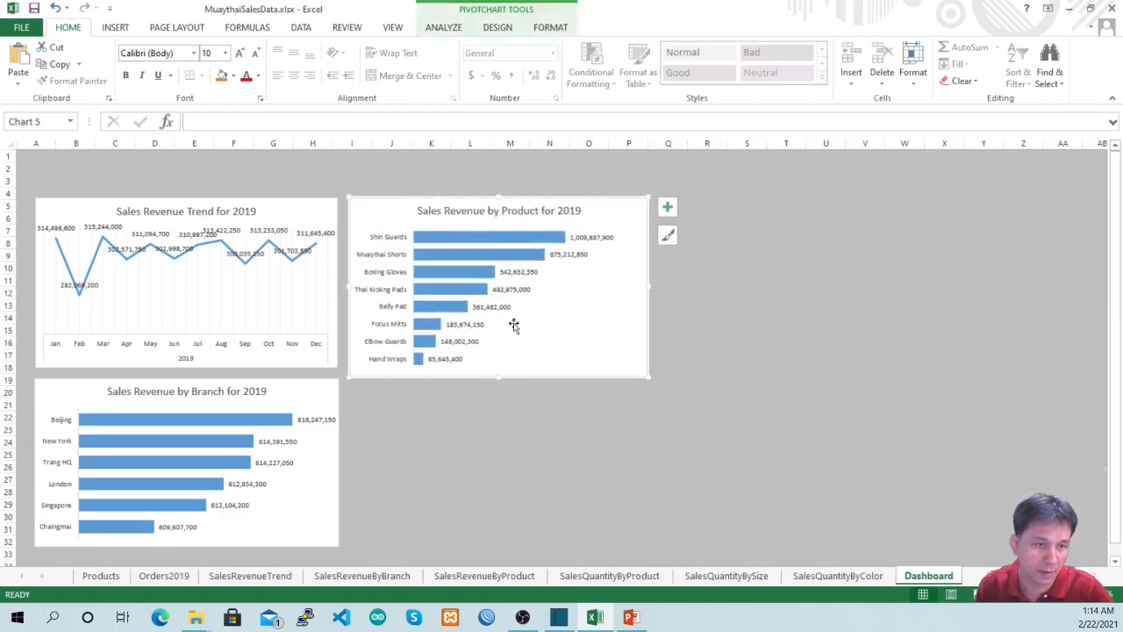
drag(648, 377, 639, 370)
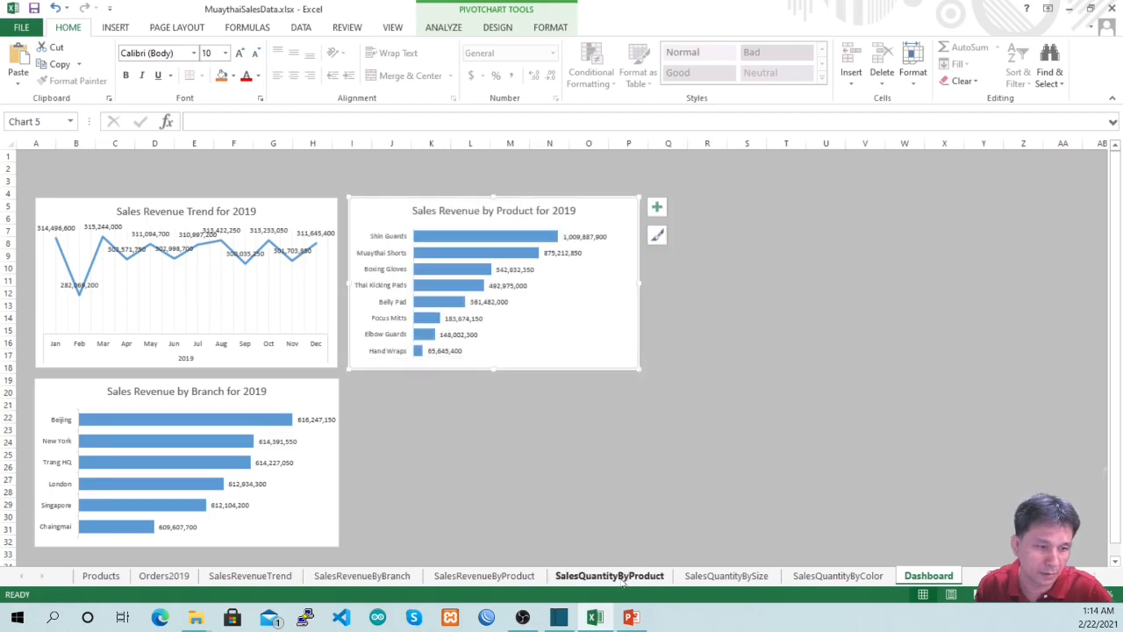
- Copy the Sales Quantity by product pie chart from SalesQuantityByProduct to the Dashboard and place it beside the branch chart with lower edges aligned
click(612, 575)
click(621, 289)
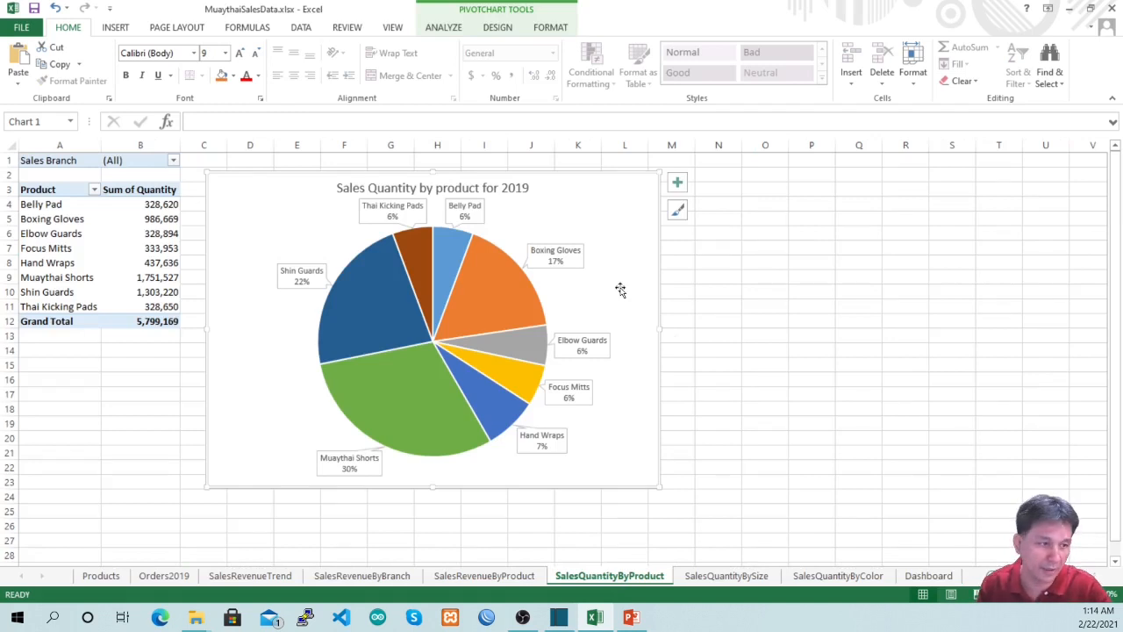
click(912, 579)
click(803, 491)
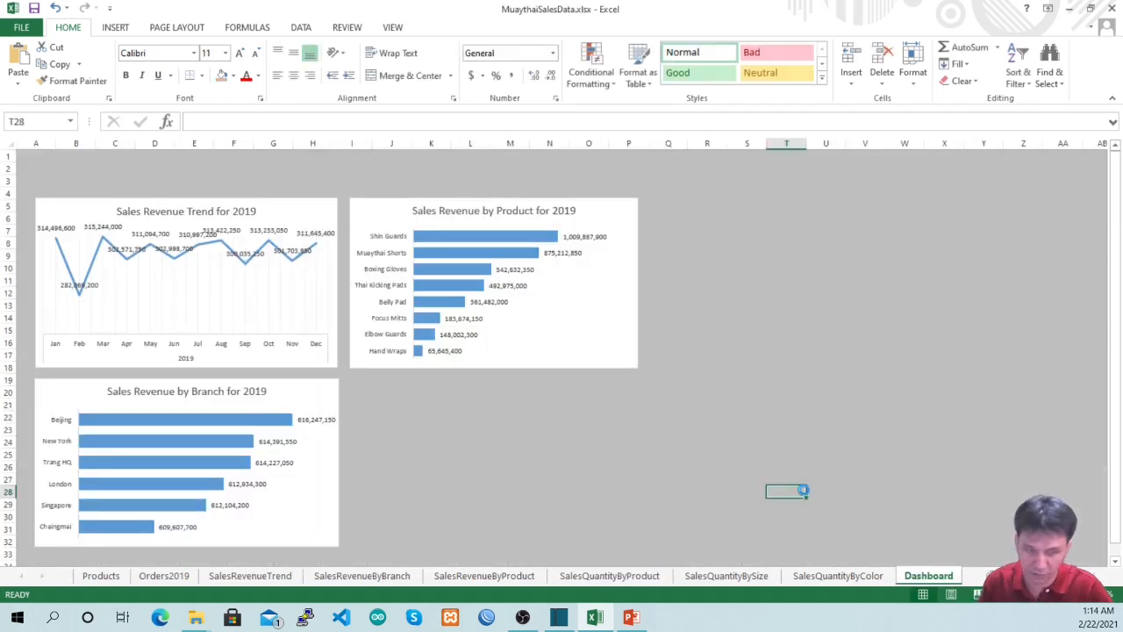
key(ctrl+v)
drag(803, 490, 378, 302)
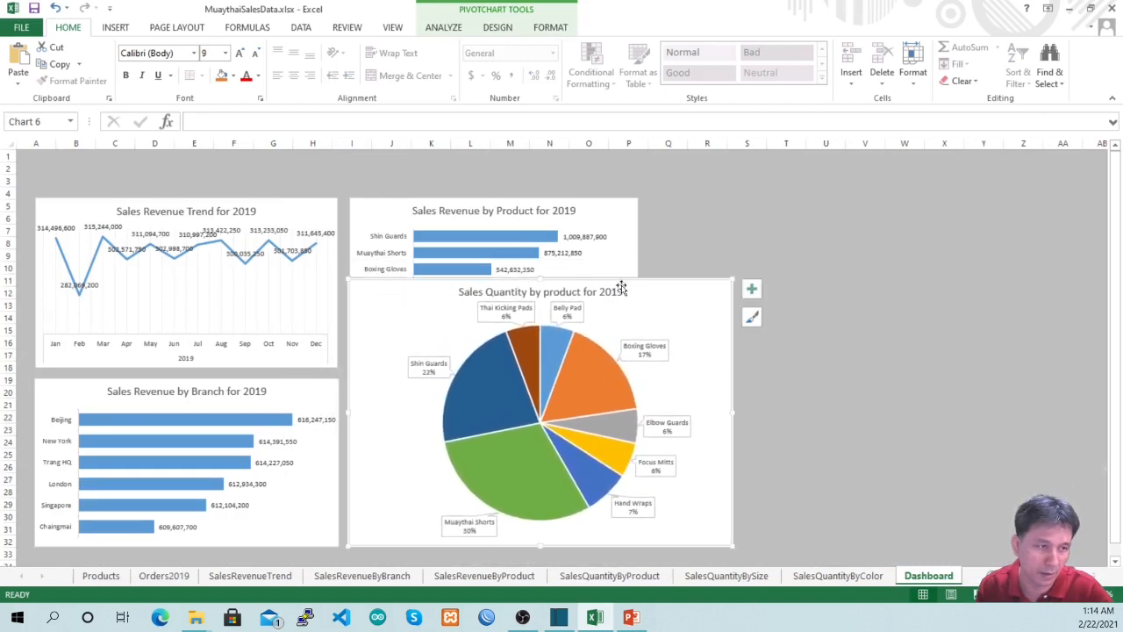
- Shrink the pie chart to fit beneath the product chart and even out the four charts into a two-by-two grid
drag(732, 280, 645, 377)
click(784, 426)
click(708, 379)
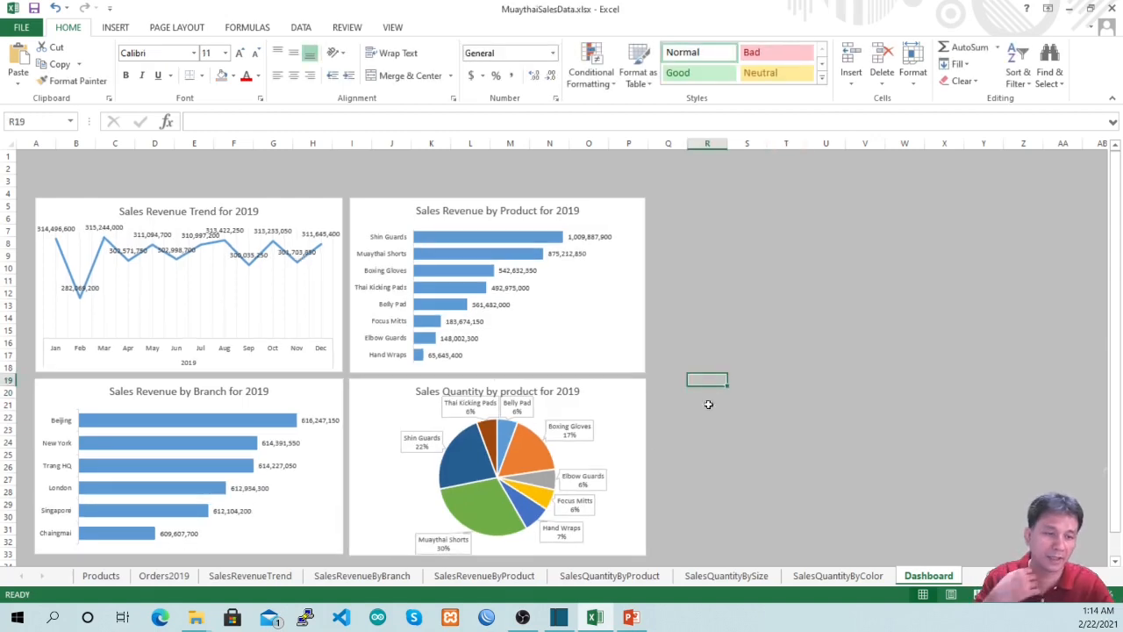
- Copy the Sales Revenue by Product Size chart from SalesQuantityBySize and paste it into the Dashboard at cell T14
click(745, 581)
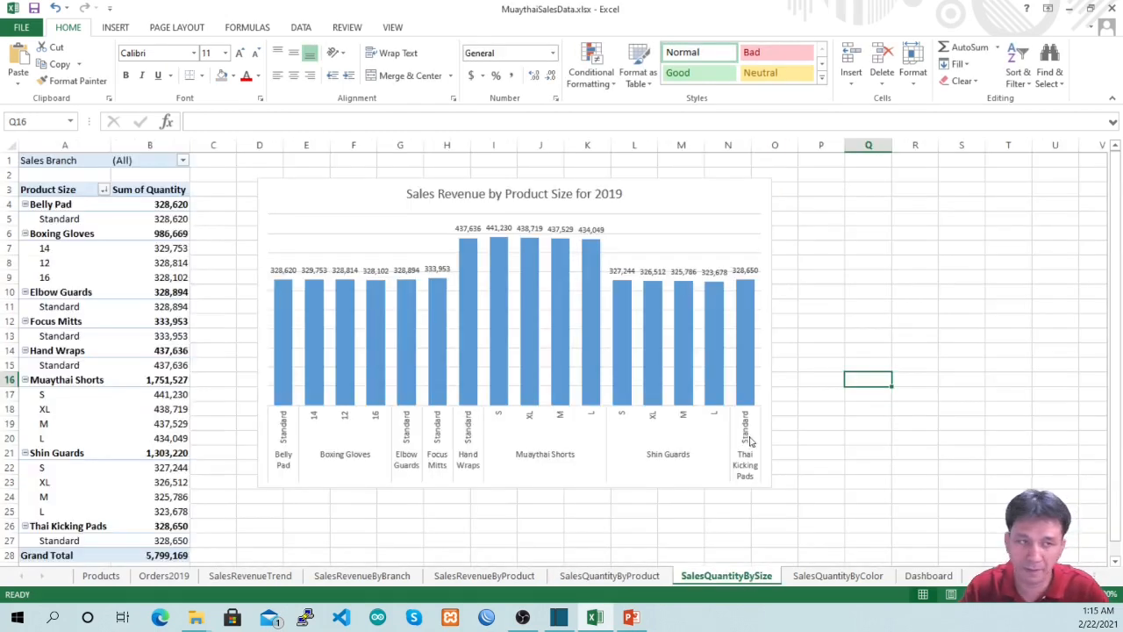
click(720, 193)
right_click(719, 195)
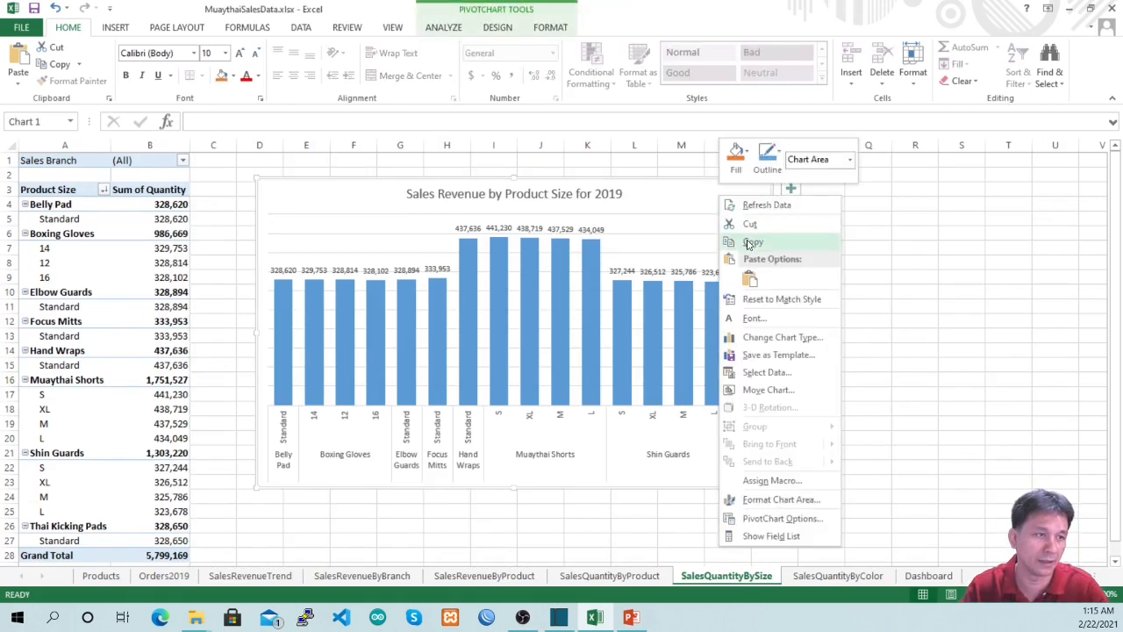
click(750, 244)
click(916, 576)
click(777, 320)
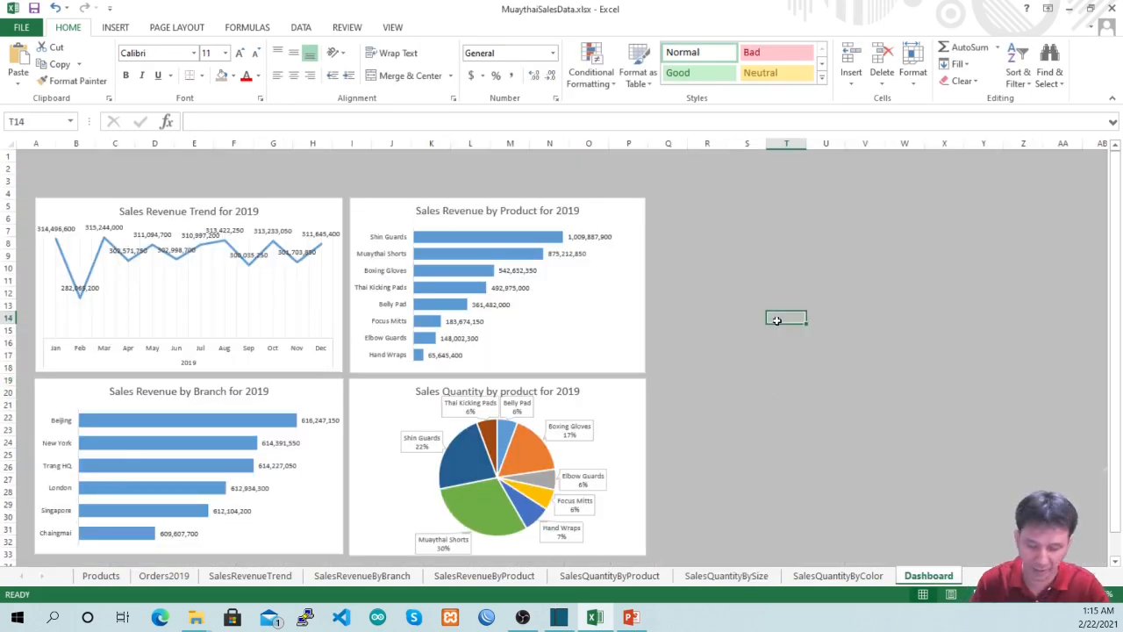
key(ctrl+v)
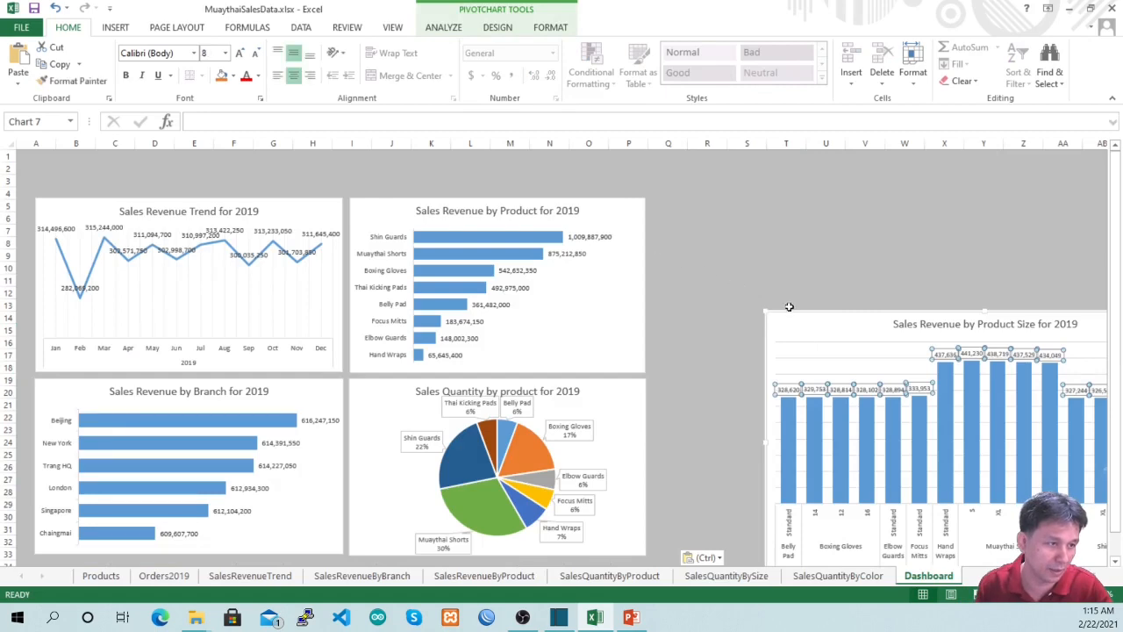
- Move the Sales Revenue by Product Size chart beside the product revenue chart and resize it to the same row height
drag(803, 324, 678, 206)
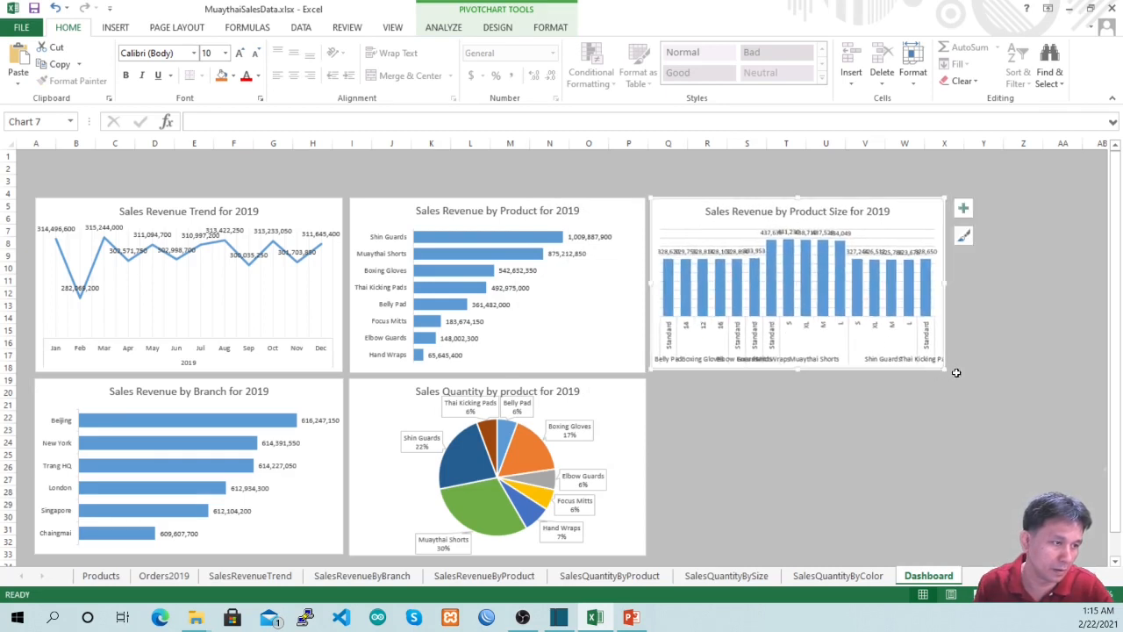
drag(943, 371, 948, 375)
click(927, 439)
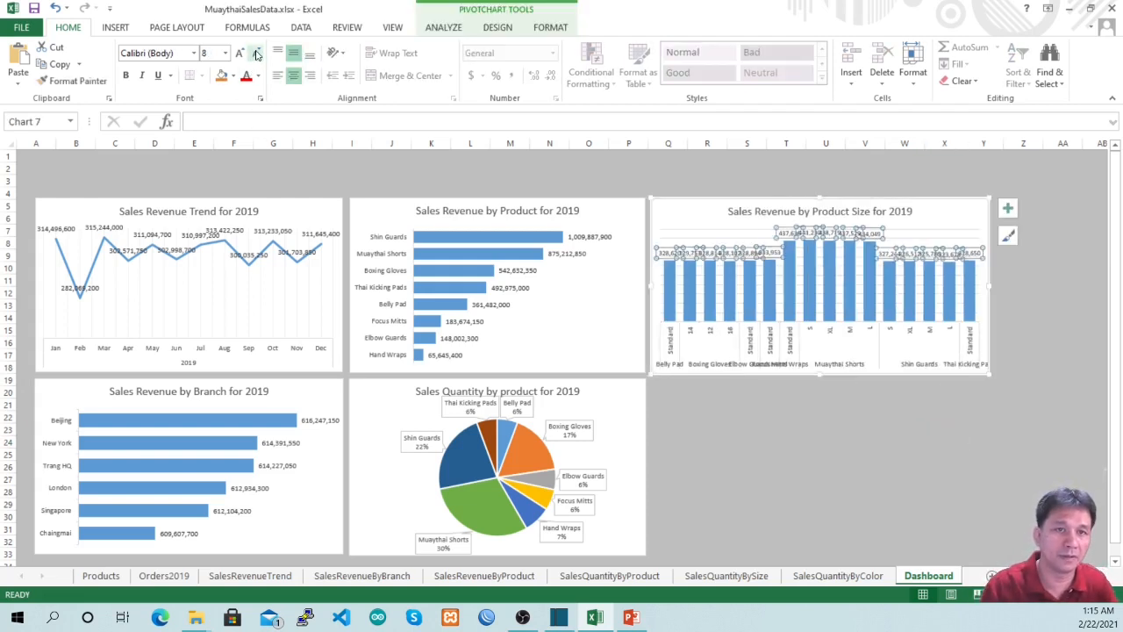
- Reduce the data labels and category axis labels of the product size chart to font size 7
click(256, 55)
click(858, 476)
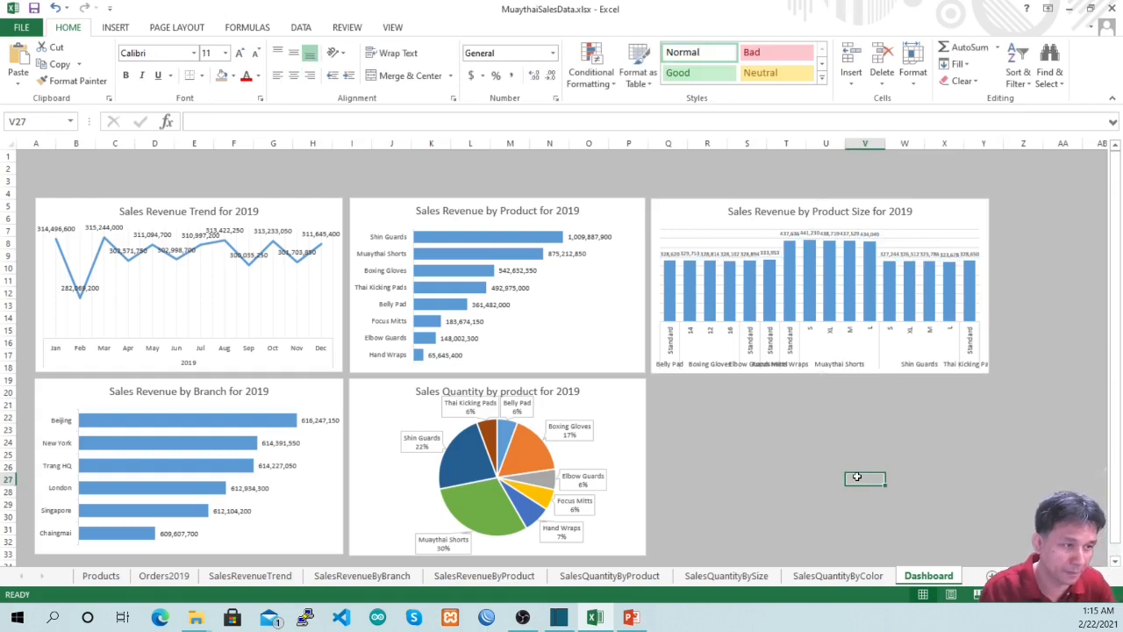
click(788, 369)
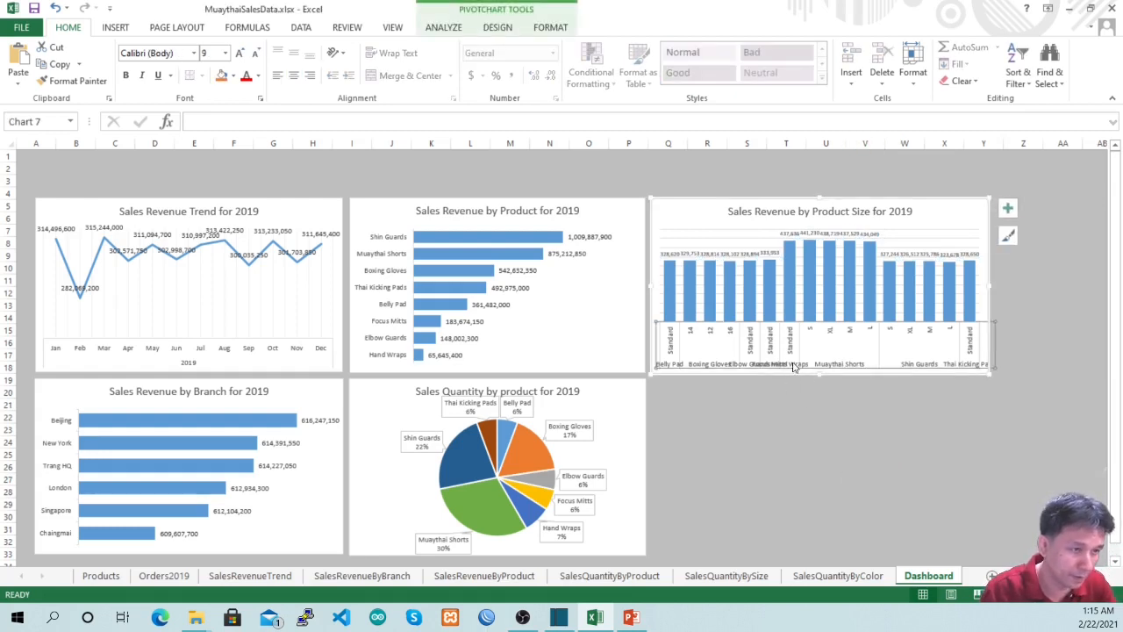
click(255, 51)
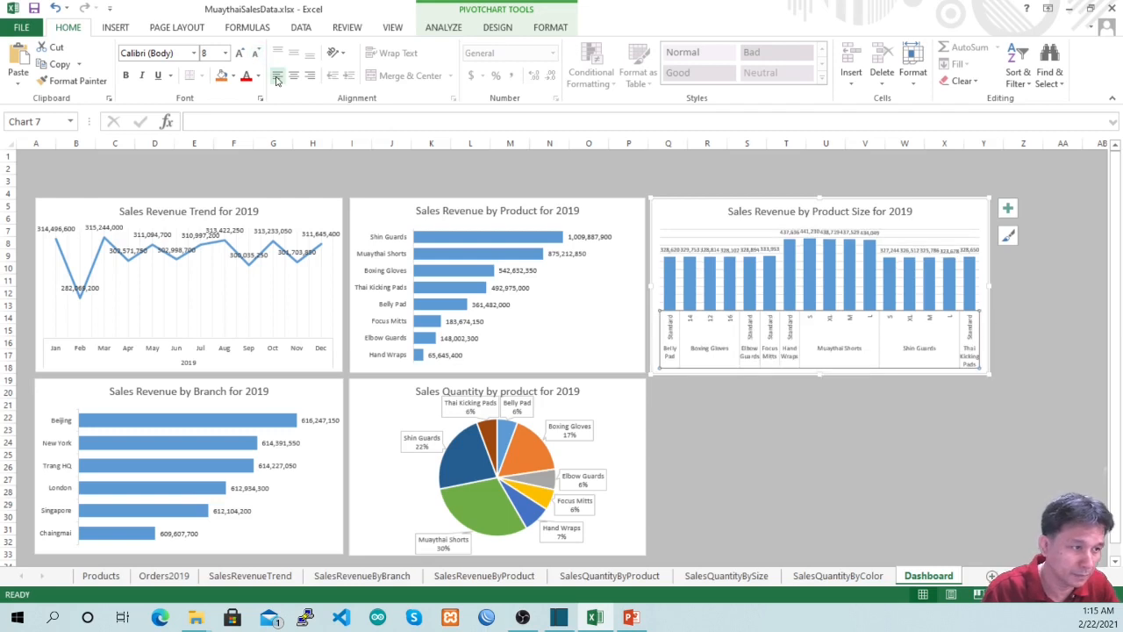
click(802, 413)
click(947, 452)
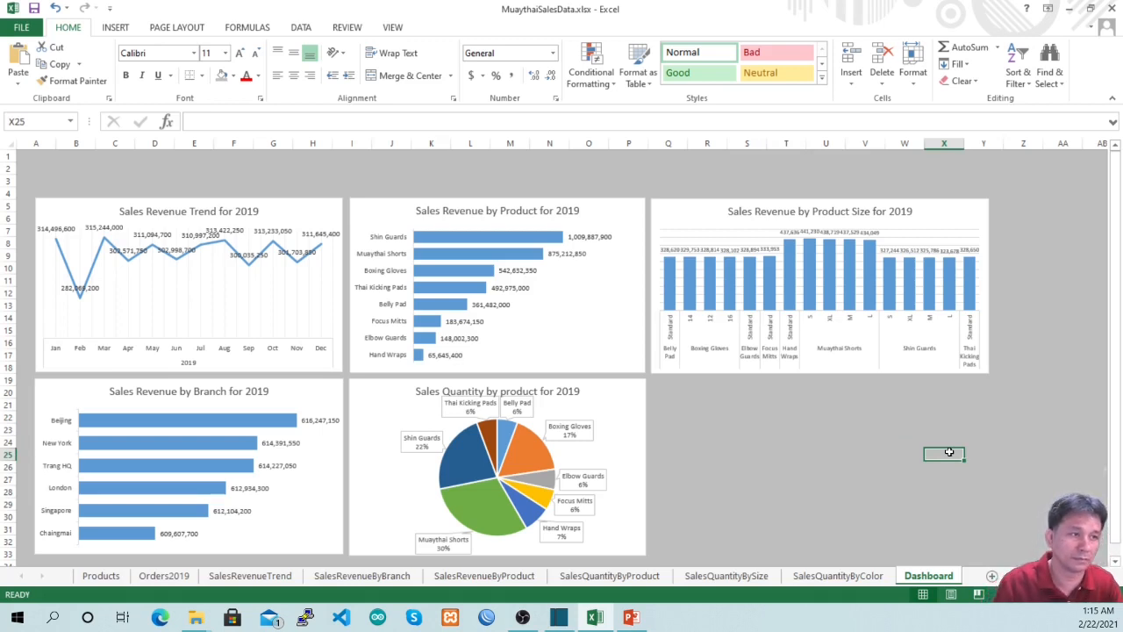
click(846, 235)
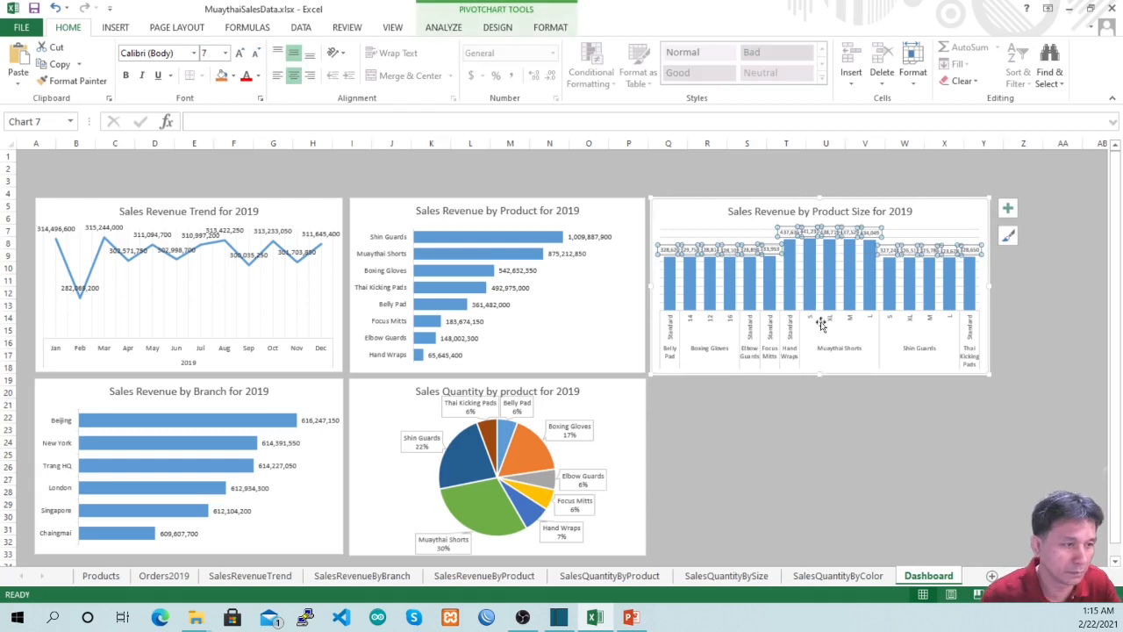
click(256, 53)
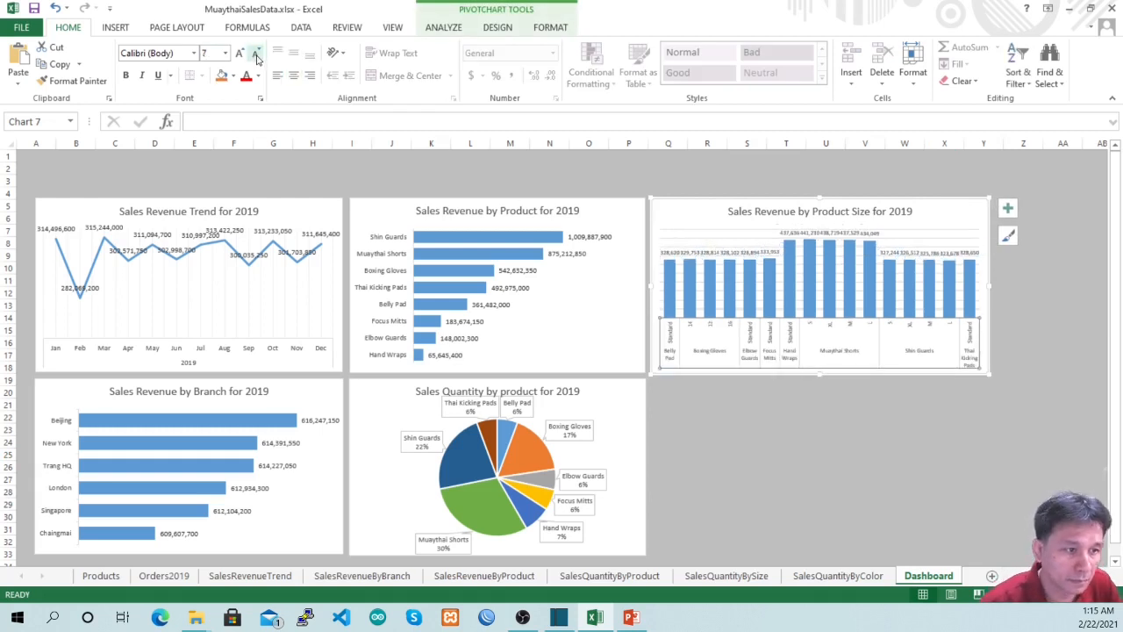
click(902, 429)
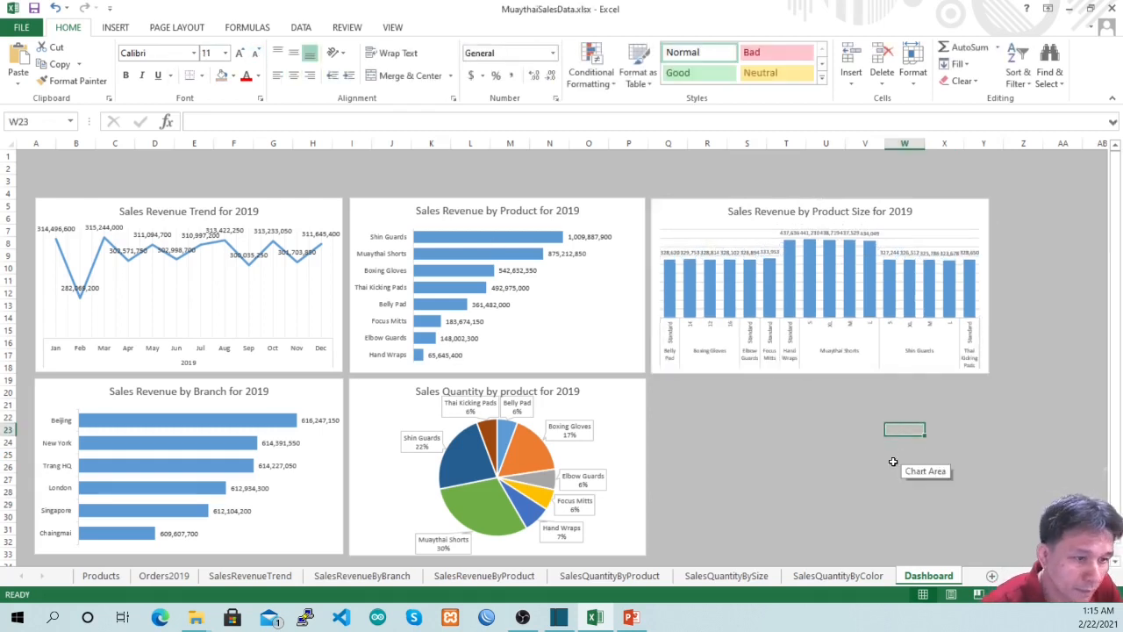
- Copy the Sales Quantity by Product Color chart from SalesQuantityByColor and paste it into the Dashboard at cell V25
click(838, 575)
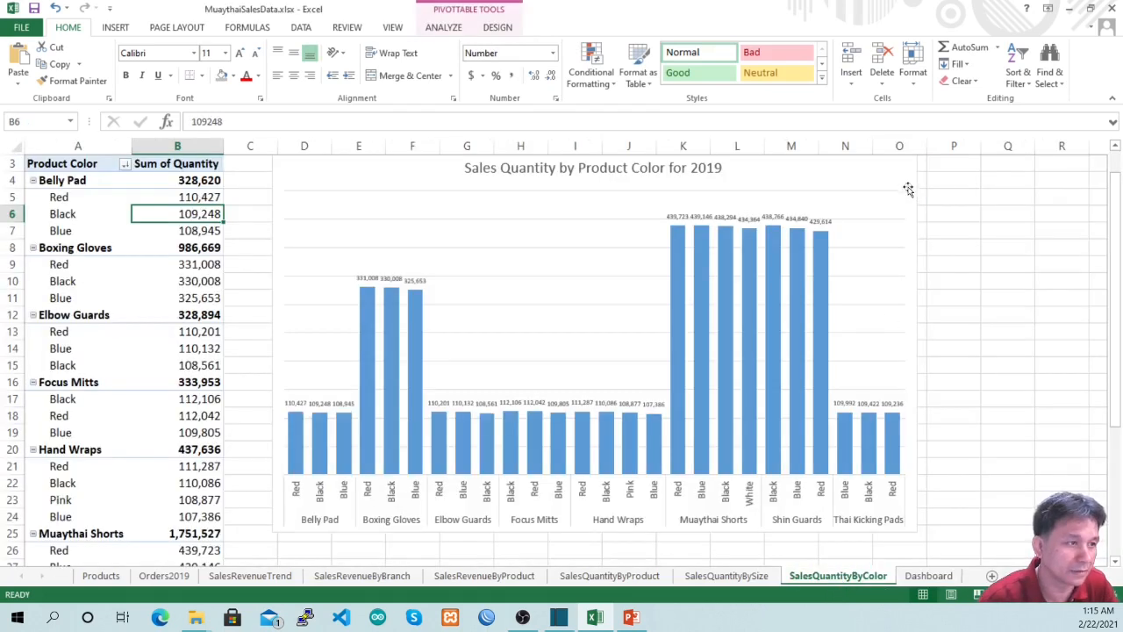
right_click(896, 176)
click(917, 221)
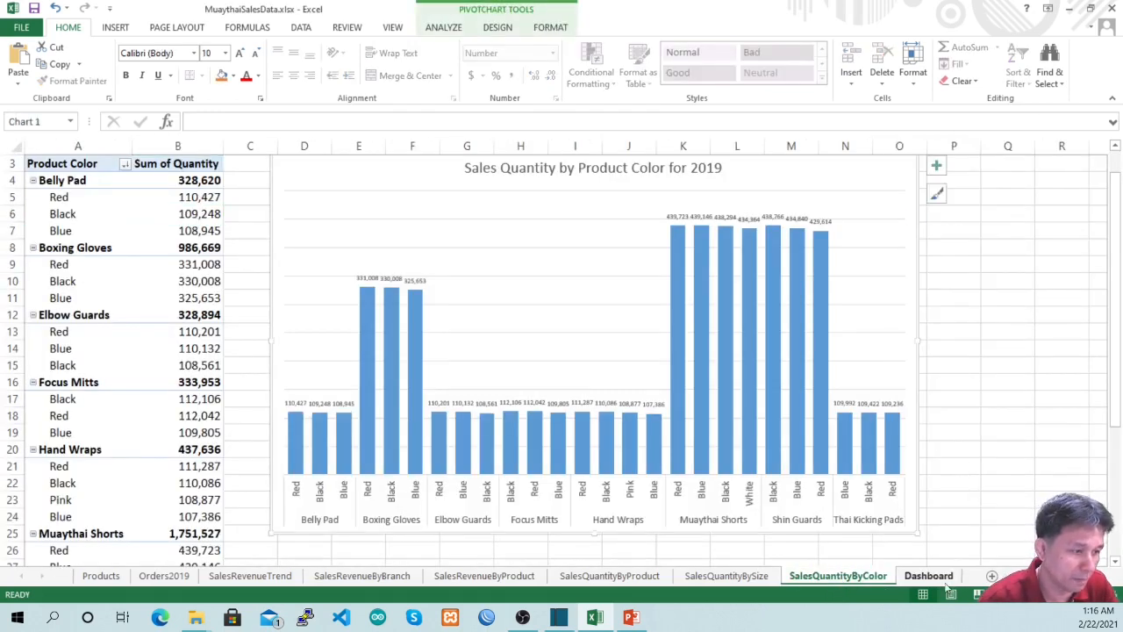
click(928, 576)
right_click(882, 462)
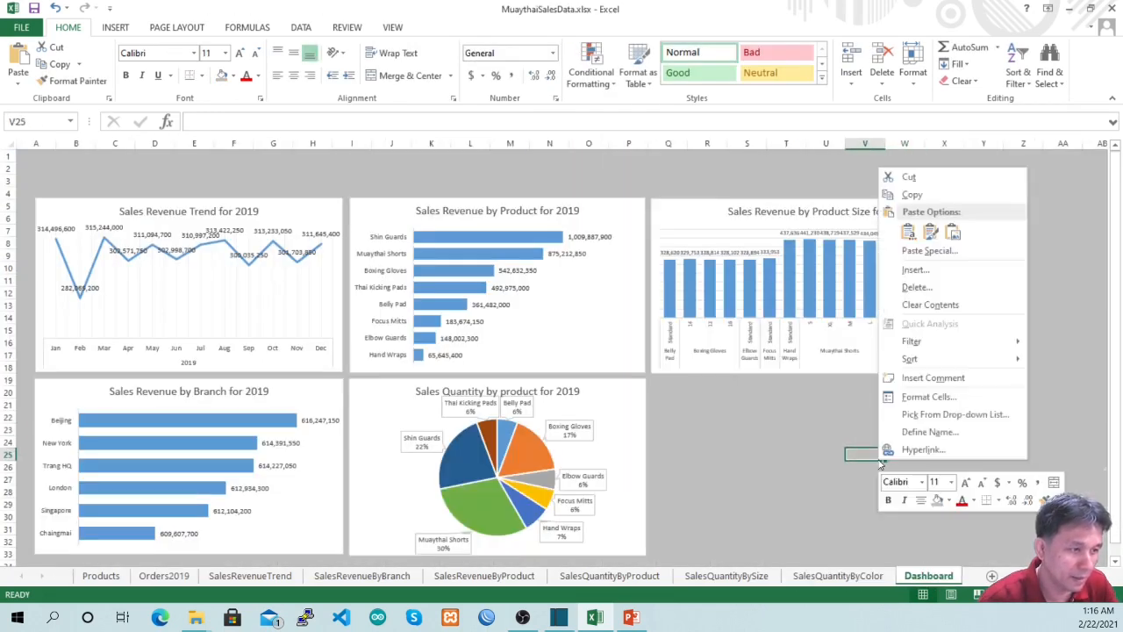
click(895, 231)
- Place the Product Color chart beneath the product size chart and shrink it to match that chart's width and the pie chart's height
drag(915, 466, 579, 298)
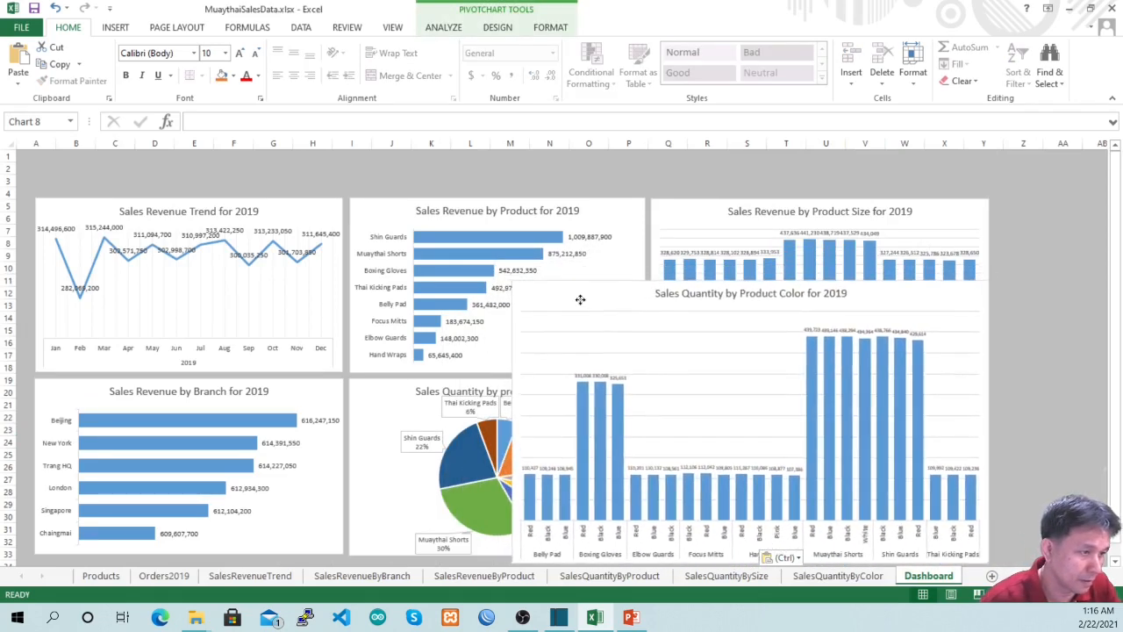
drag(509, 279, 654, 379)
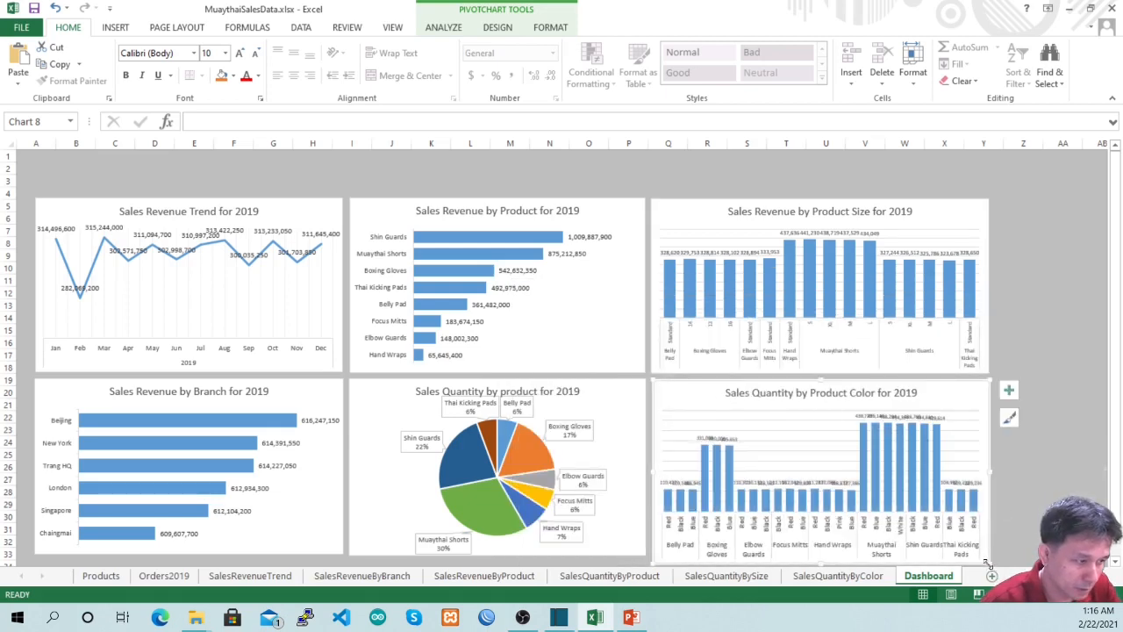
drag(986, 563, 977, 530)
drag(980, 442, 989, 443)
click(1022, 465)
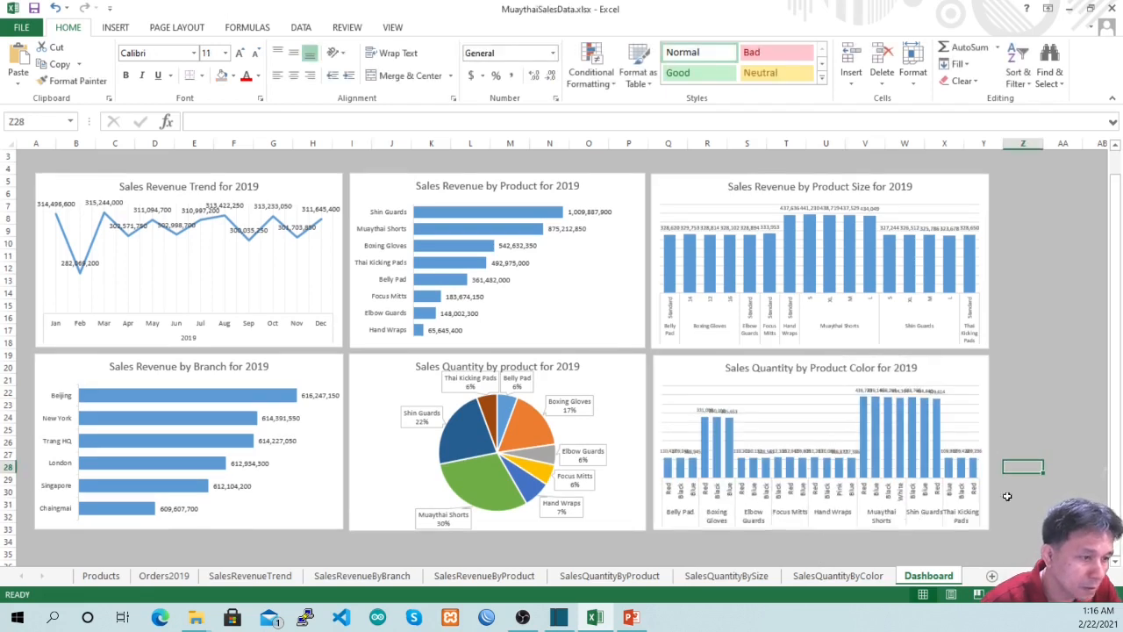
- Reduce the font size of the data labels in the Sales Quantity by Product Color chart
click(834, 455)
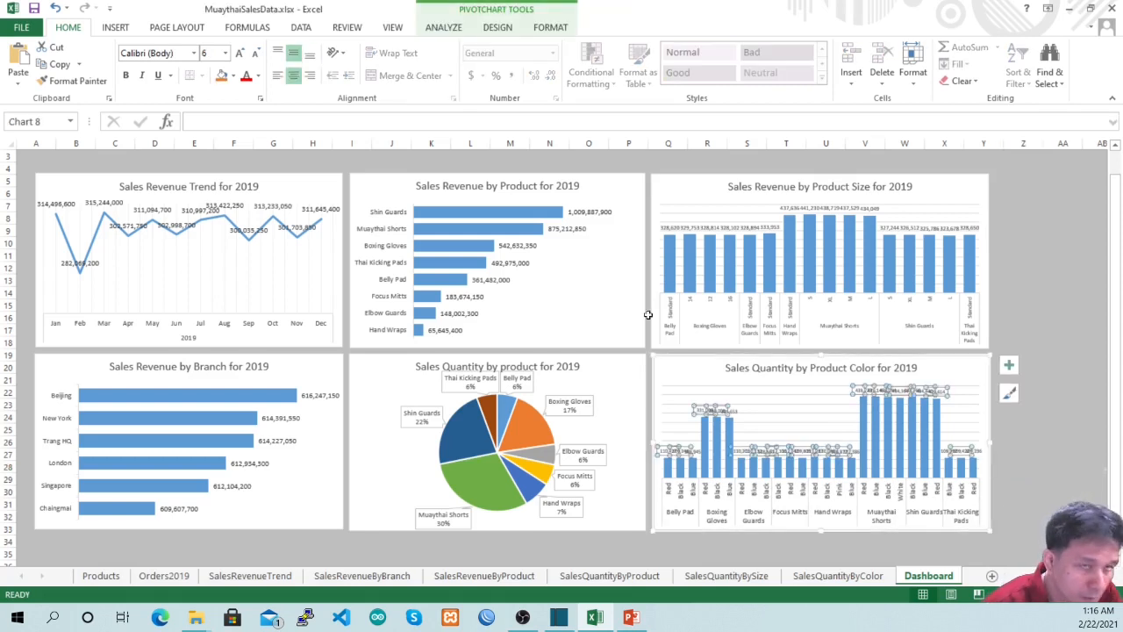
click(1038, 426)
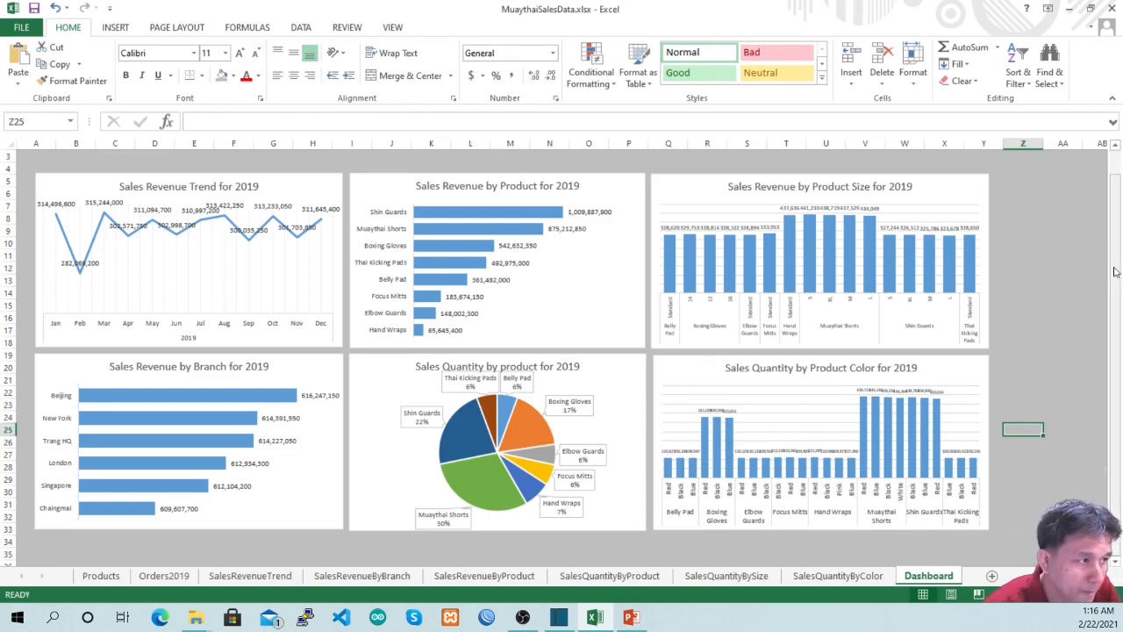
drag(1114, 279, 1114, 257)
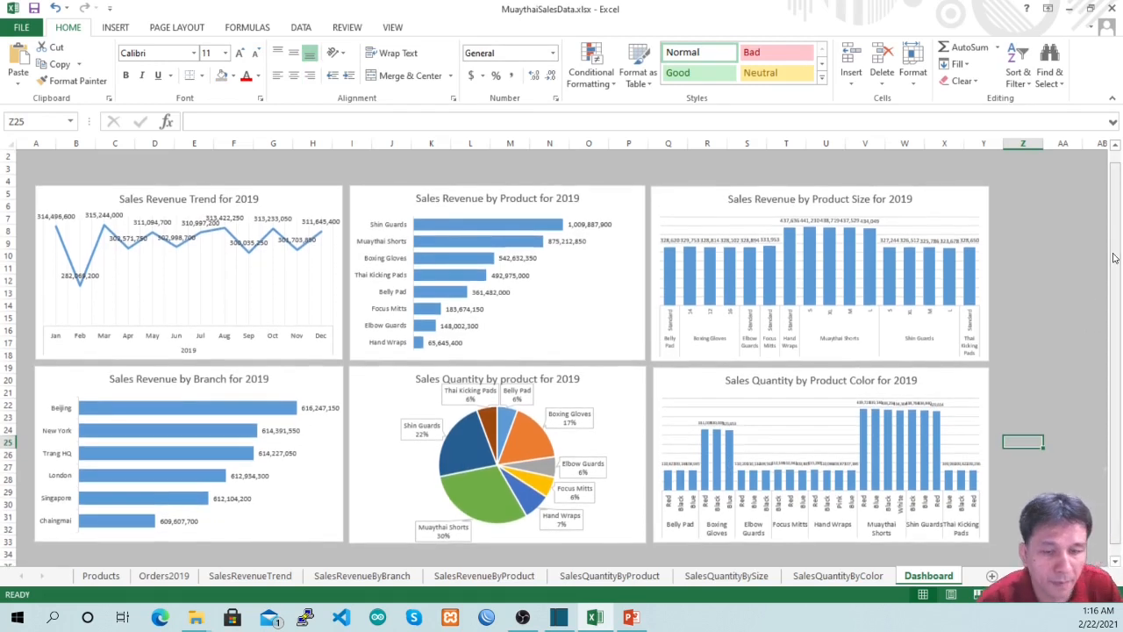
click(1028, 516)
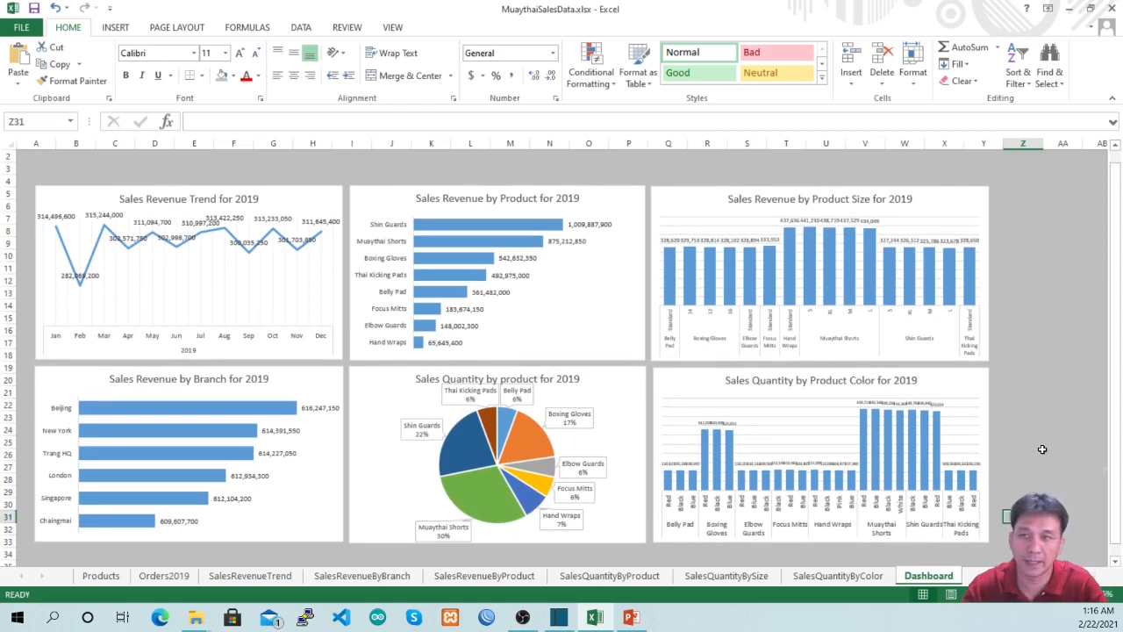
- Enter the title "Sales Dashboard" in cell A3 above the charts
key(alt+Tab)
click(48, 168)
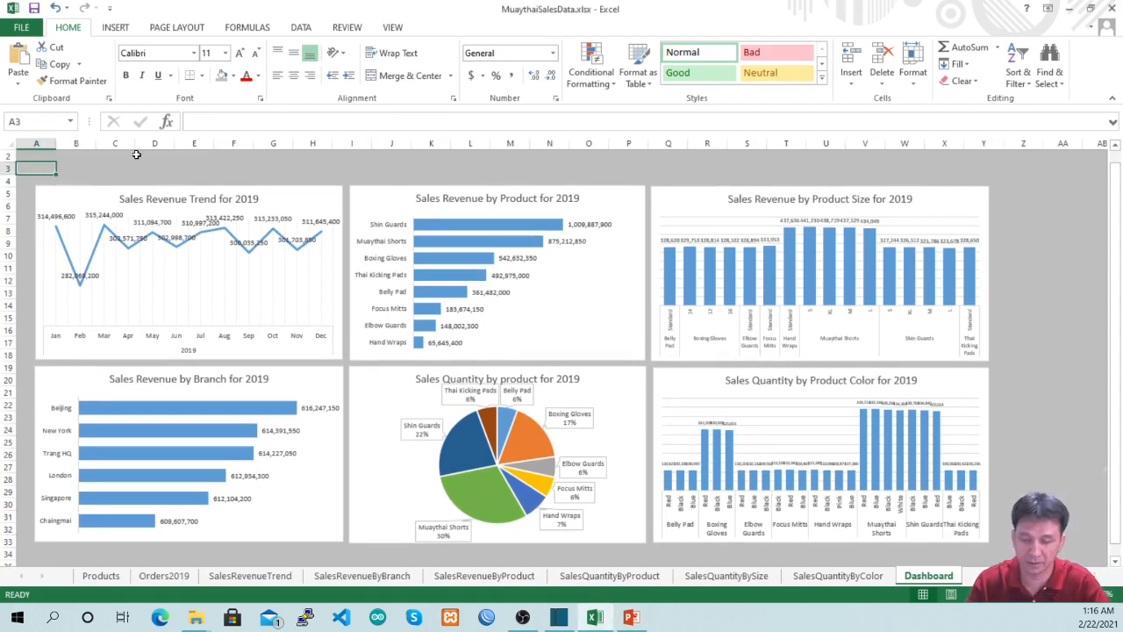
text(Sale)
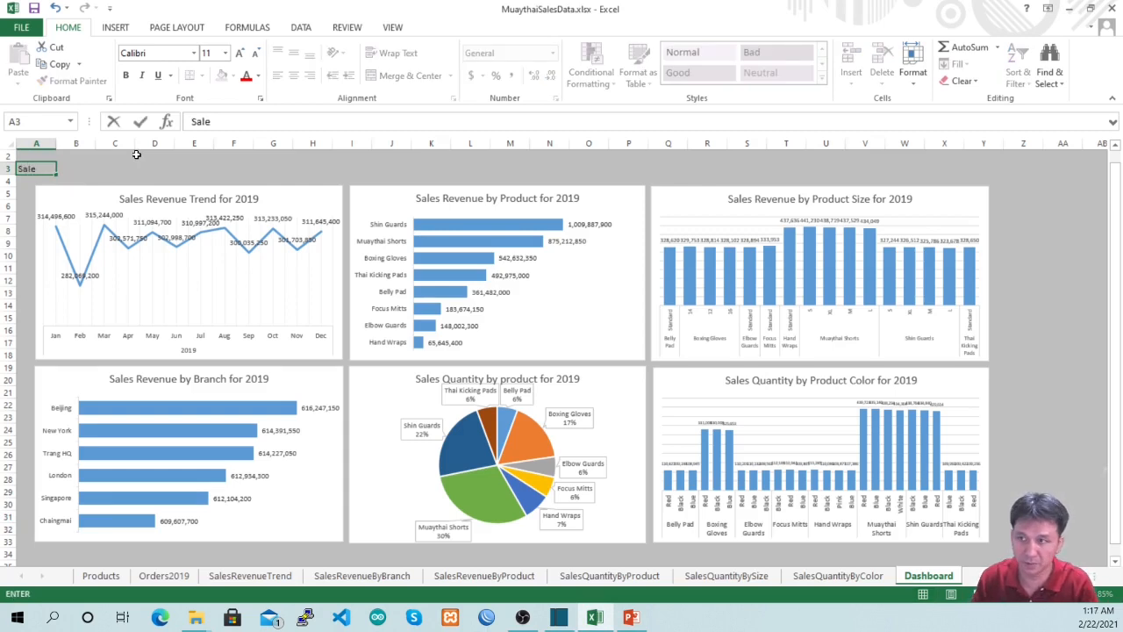
text(s Dash)
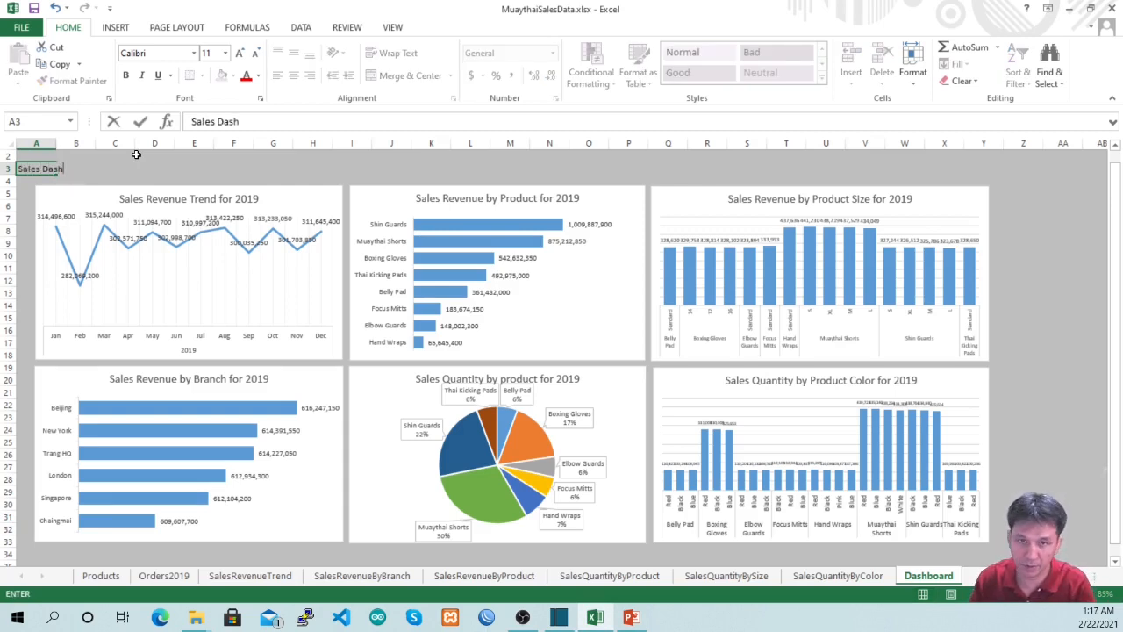
text(boar)
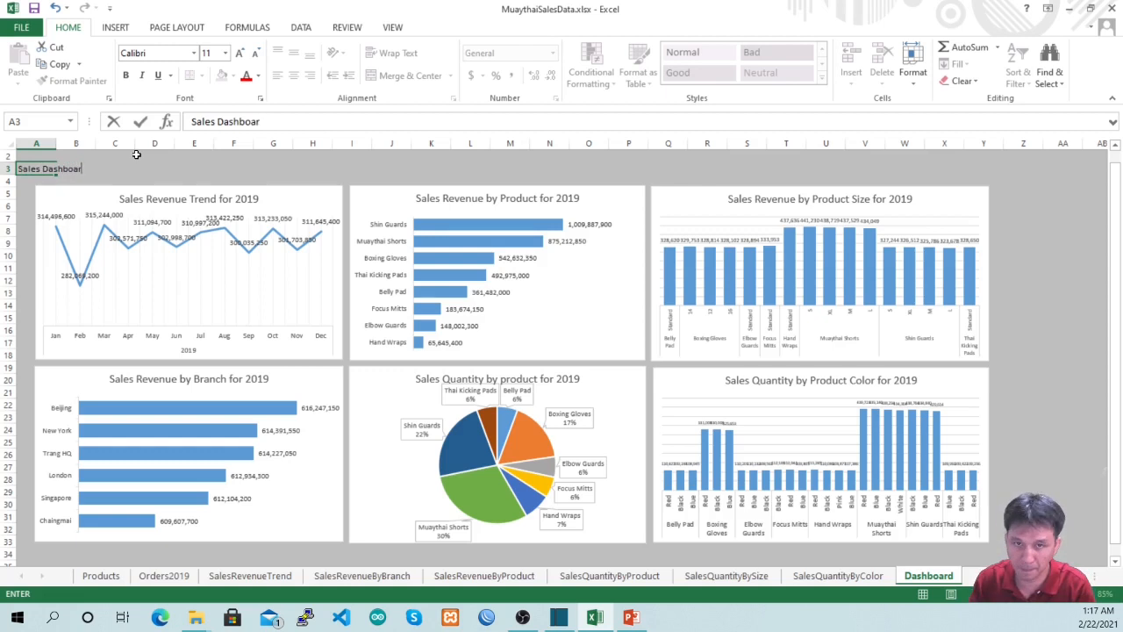
text(d)
key(Return)
- Indent the Sales Dashboard title in cell A3 with leading spaces
click(27, 167)
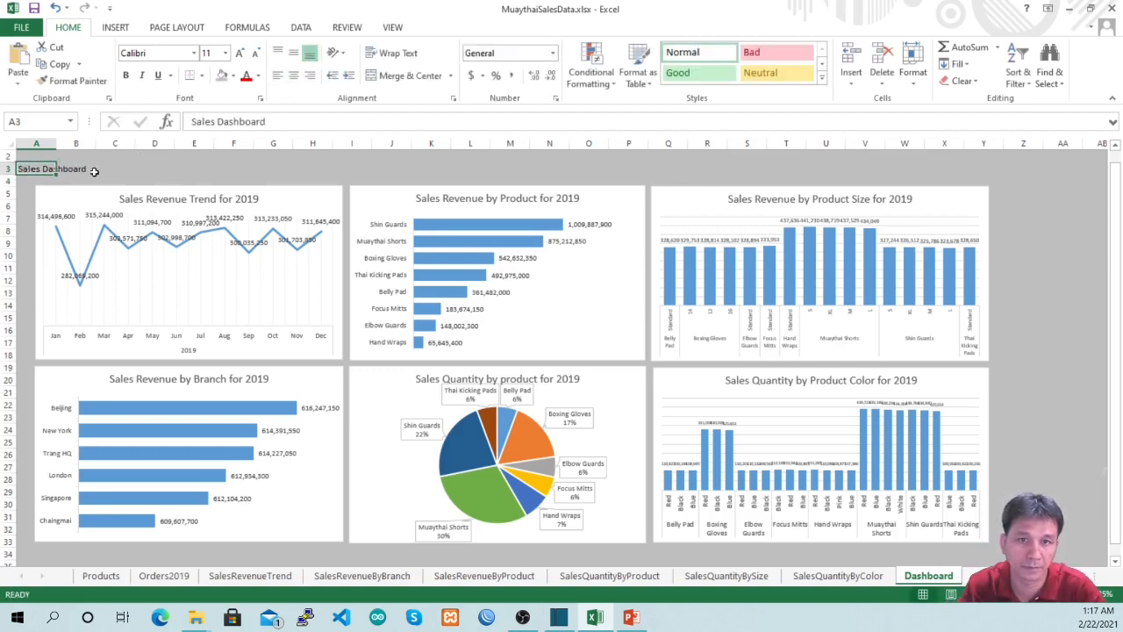
key(F2)
key(Home)
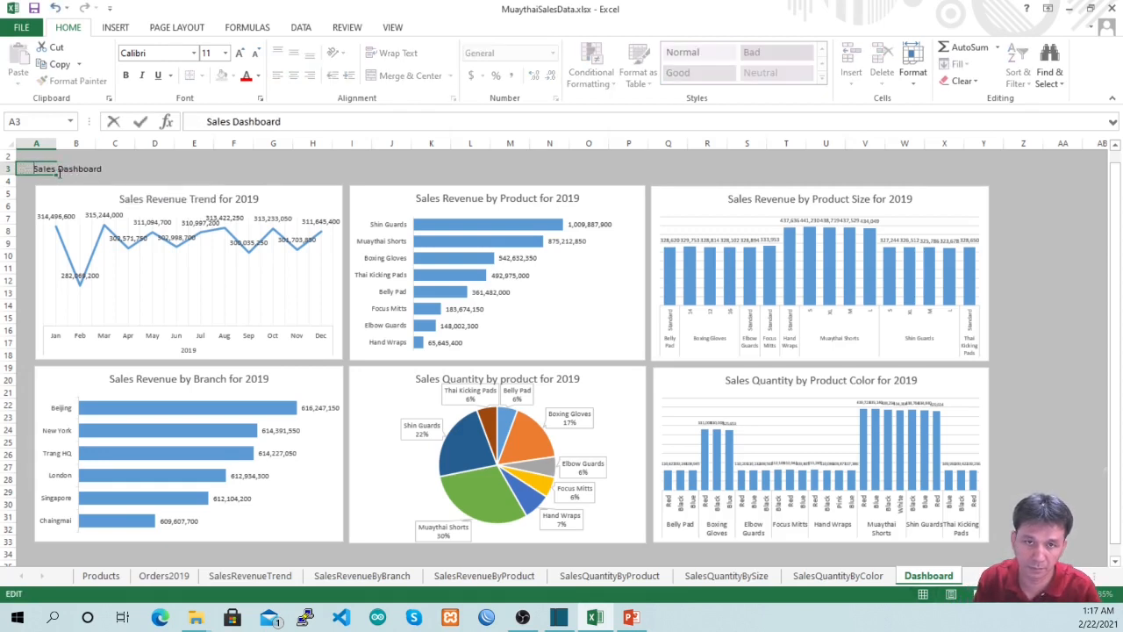
- Format the Sales Dashboard title text in cell A3 as size 16, dark blue and bold
key(shift+End)
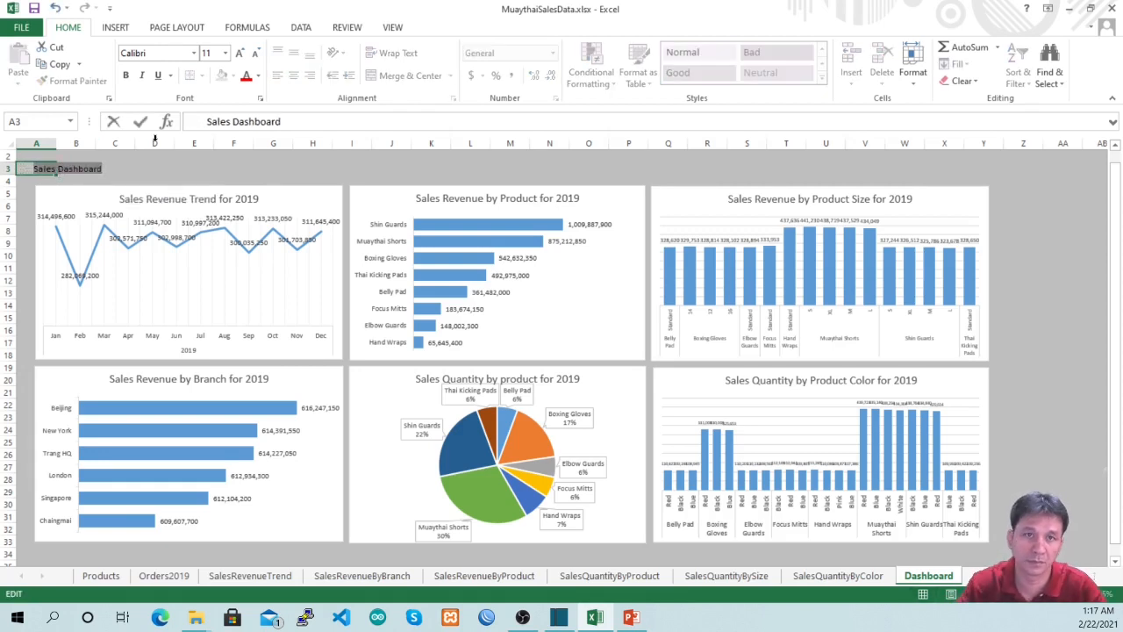
click(238, 54)
click(238, 54)
click(237, 53)
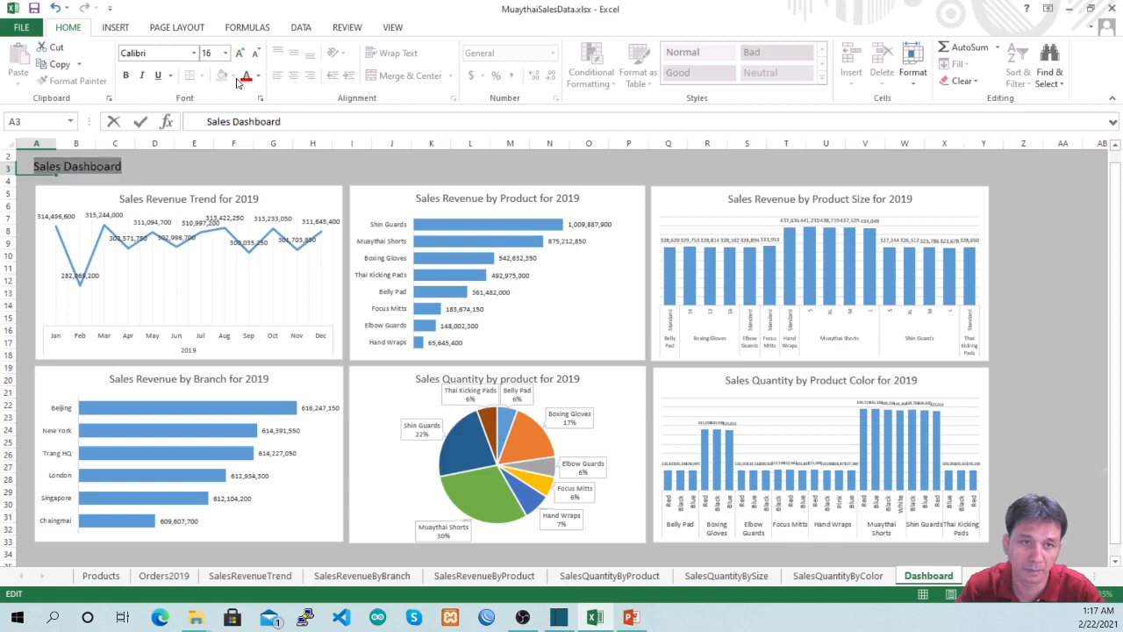
click(259, 76)
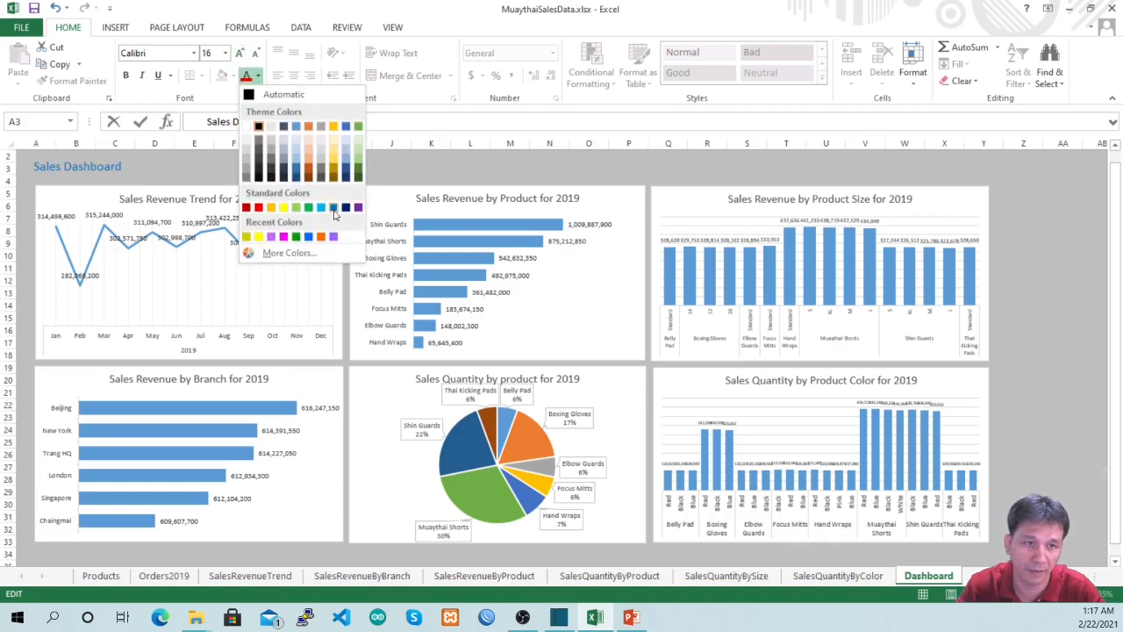
click(345, 208)
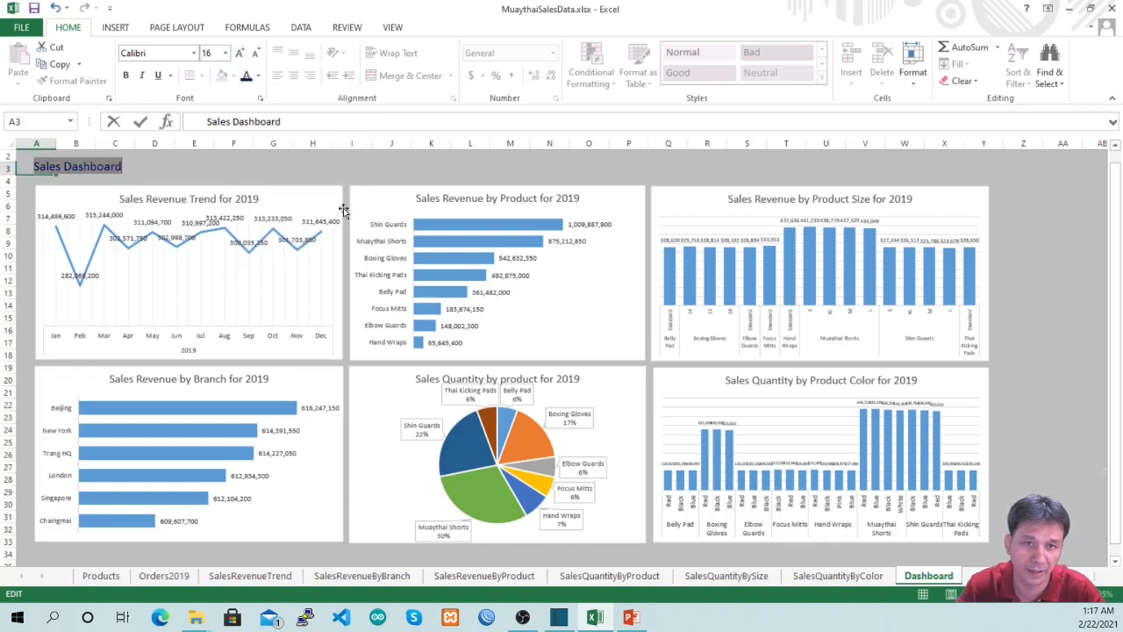
click(125, 76)
click(151, 171)
- Enlarge the font of title cell A3 to size 18
click(37, 171)
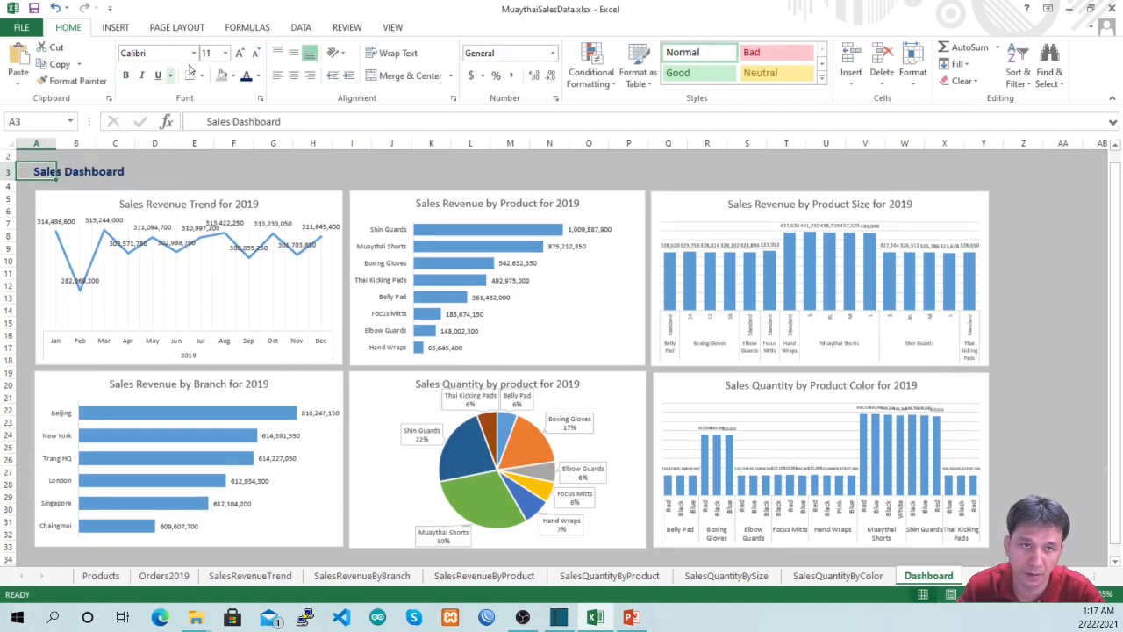
click(241, 54)
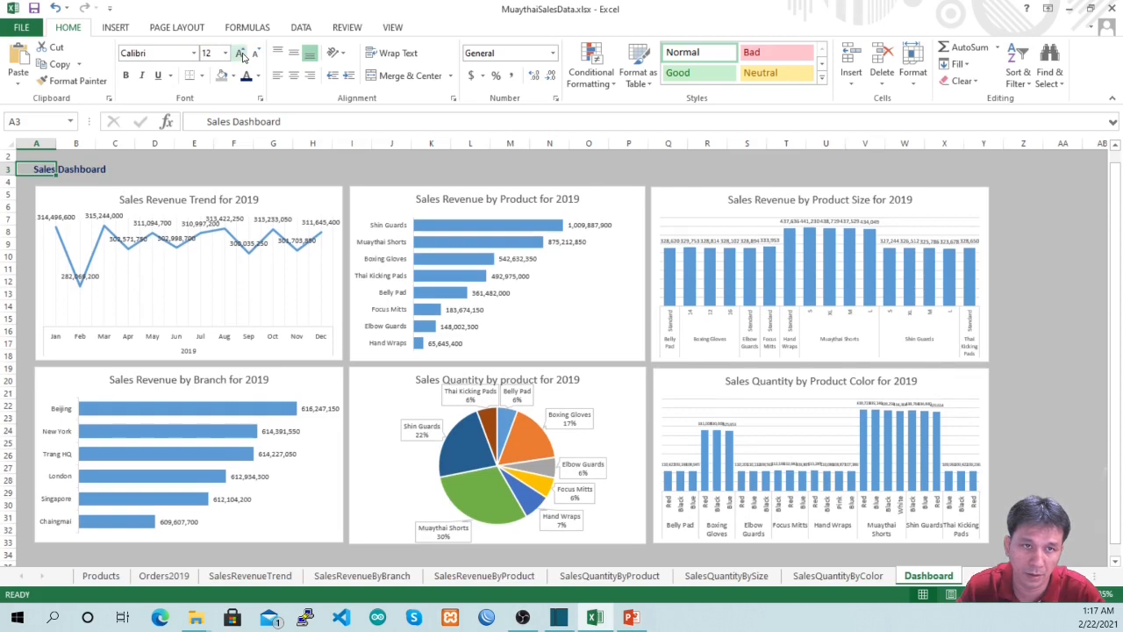
click(240, 53)
click(240, 53)
click(240, 54)
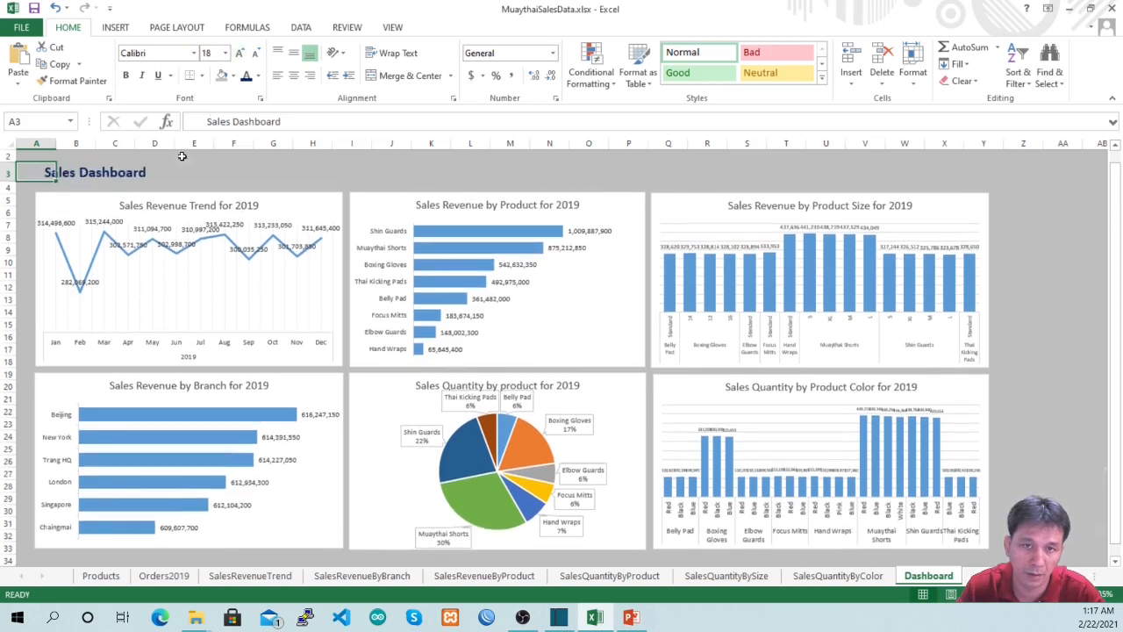
- Remove some of the leading spaces in the A3 title so it lines up with the trend chart's left edge
double_click(44, 171)
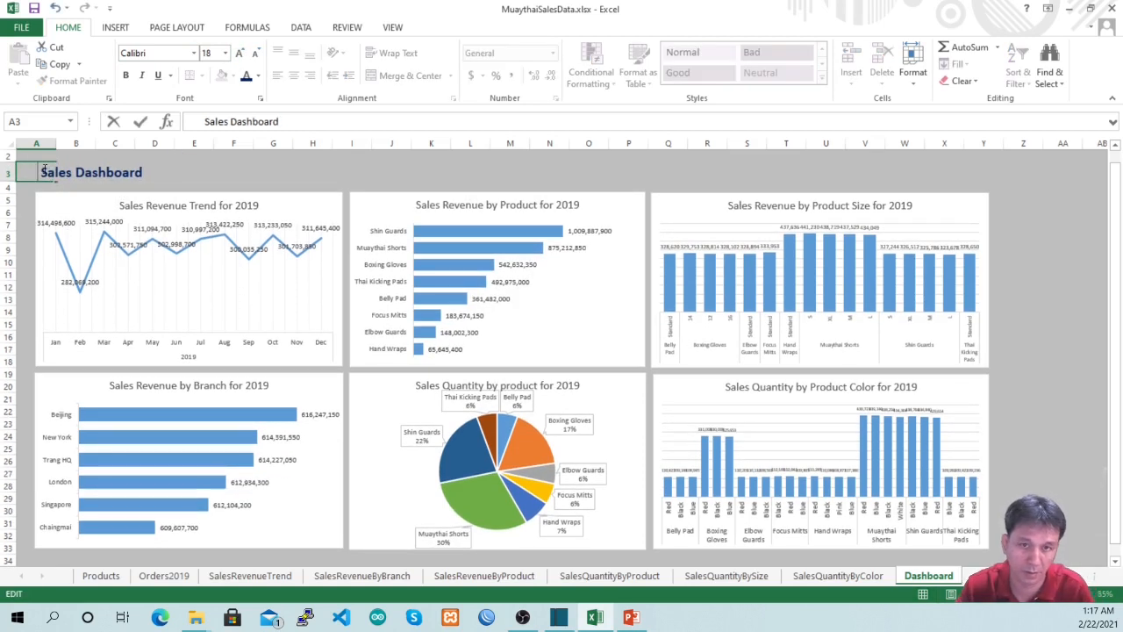
key(Return)
click(195, 171)
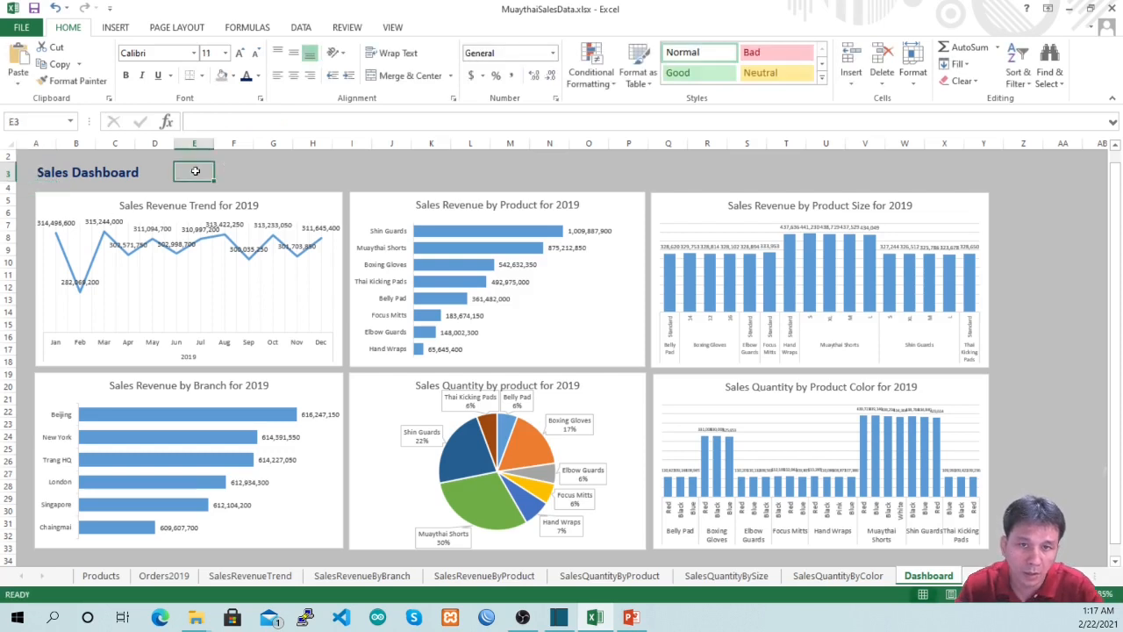
click(1046, 300)
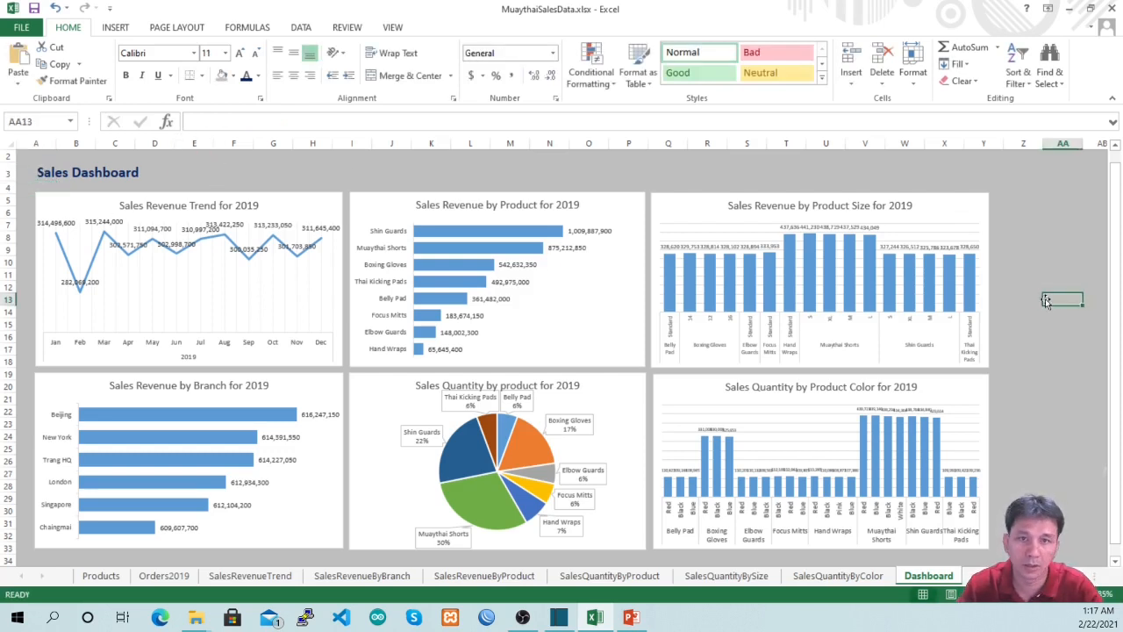
- Set the font of the Sales Dashboard title in cell A3 to Times New Roman
click(35, 174)
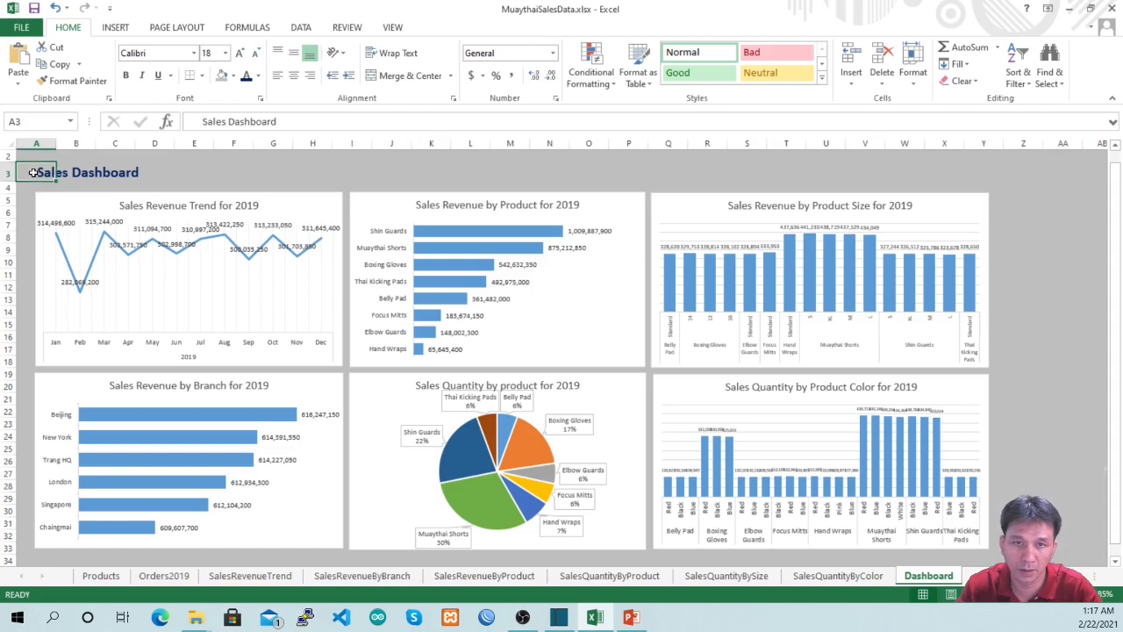
click(170, 56)
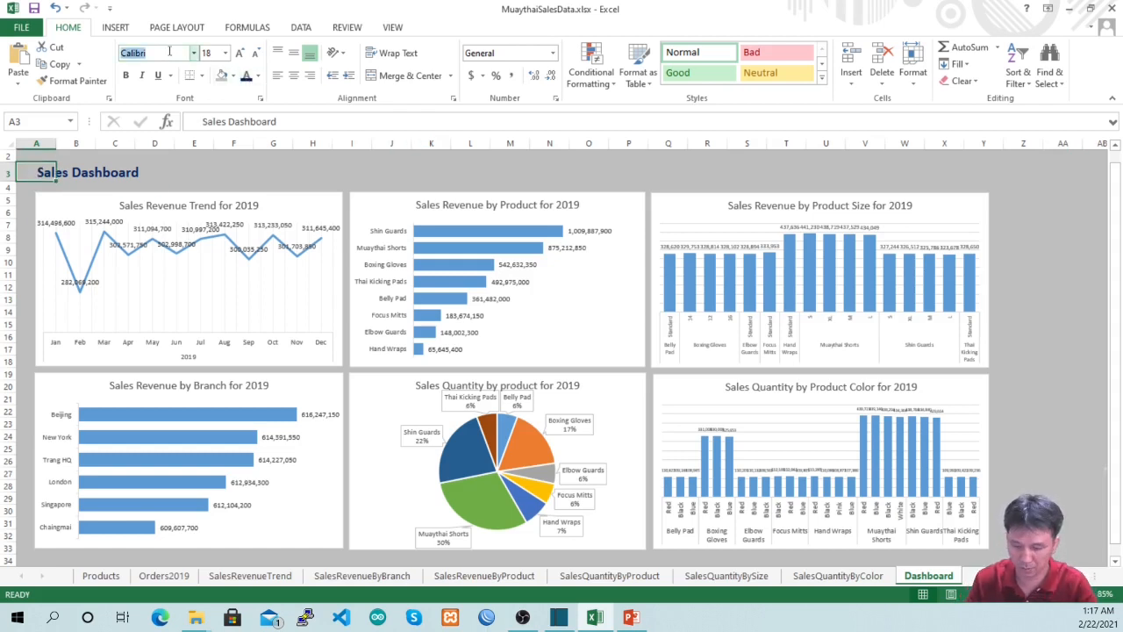
text(Times)
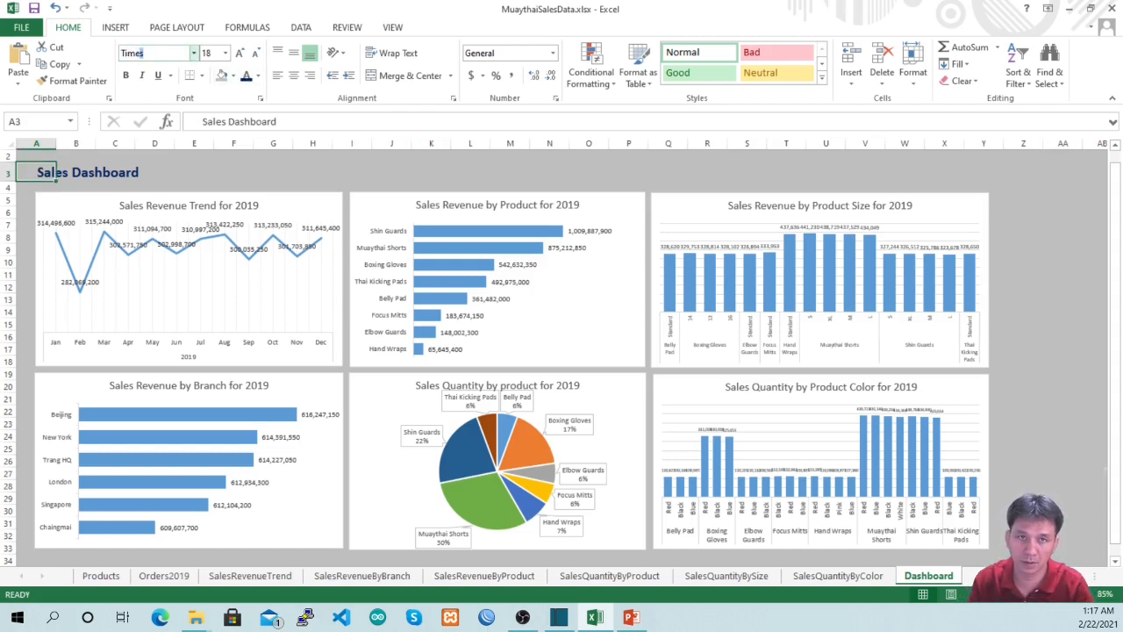
key(Return)
click(169, 51)
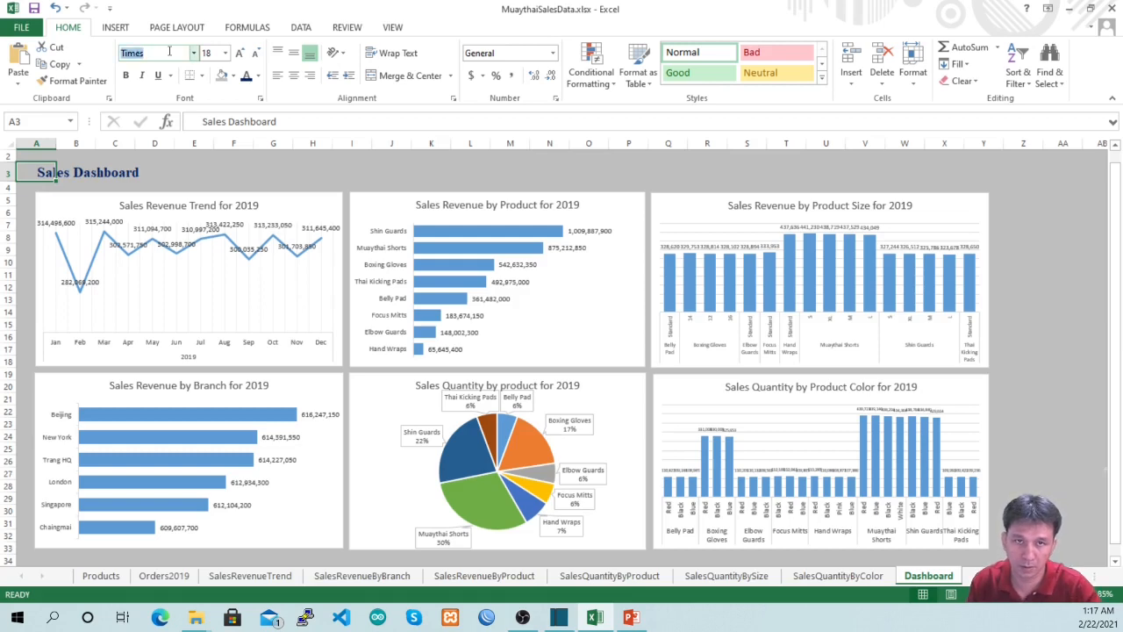
click(193, 53)
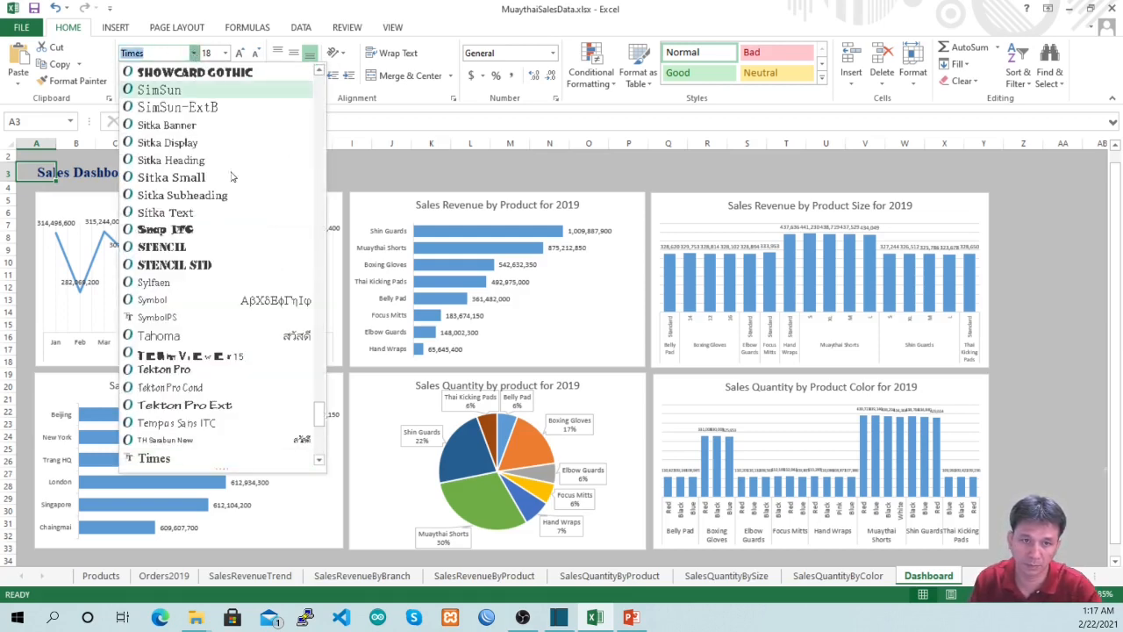
click(252, 370)
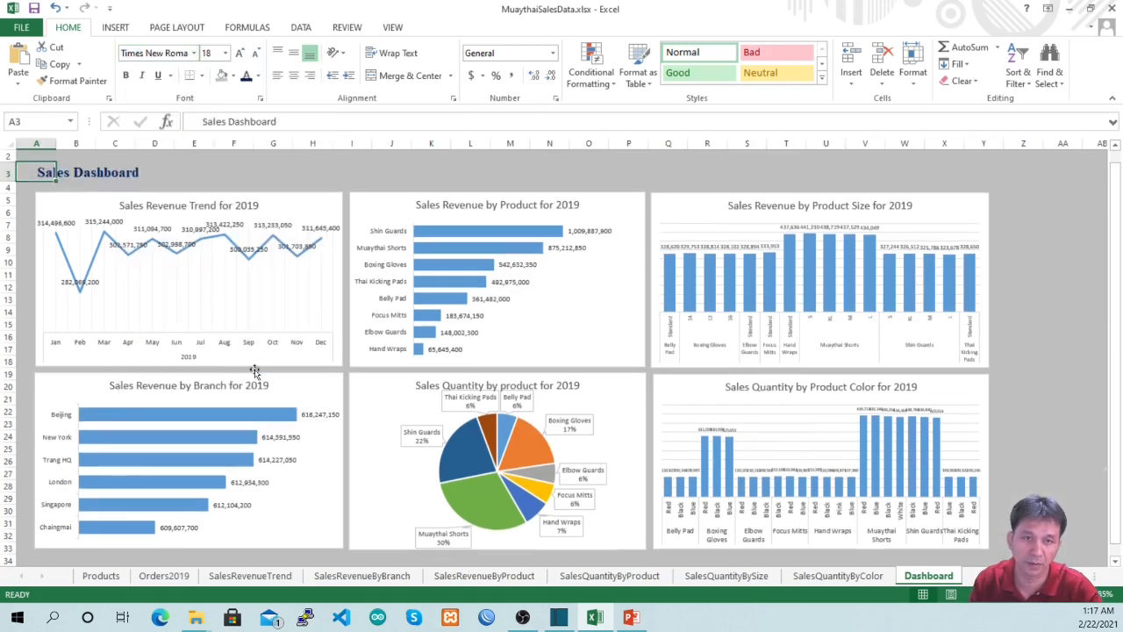
click(173, 53)
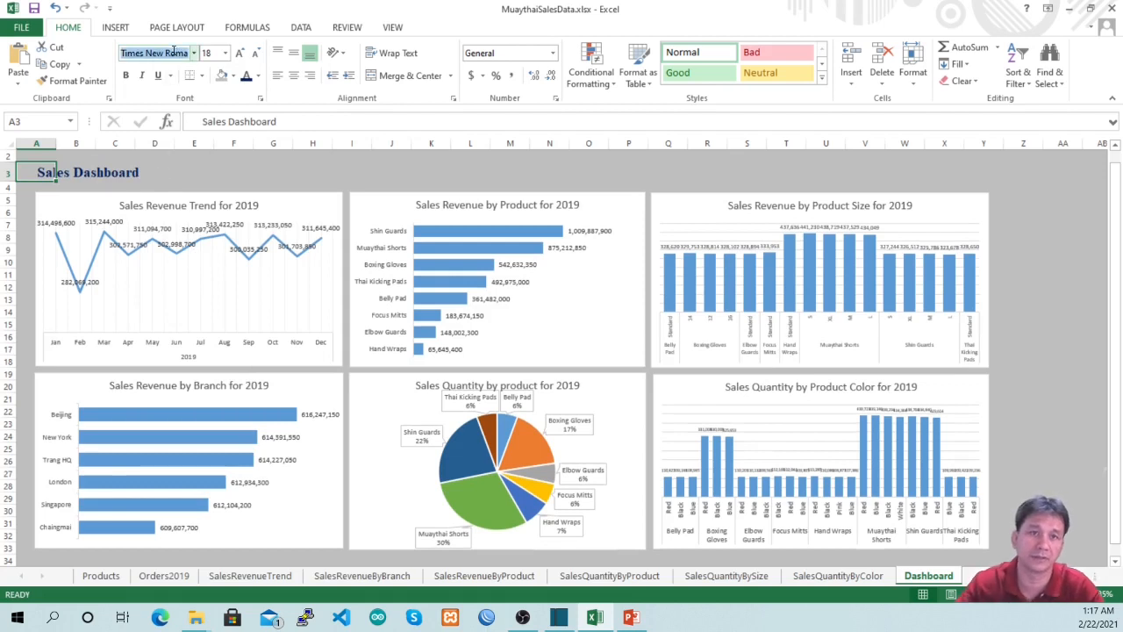
click(182, 169)
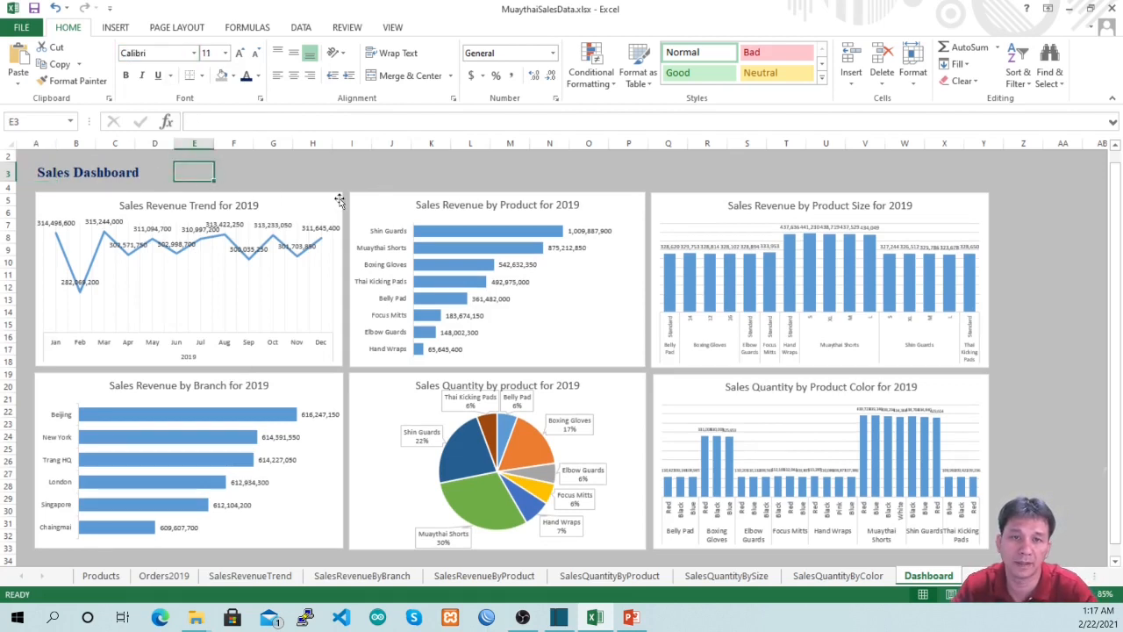
- Enter the company name "Muaythai Equipment Co., Ltd" in cell U3, above the Product Size chart
click(928, 173)
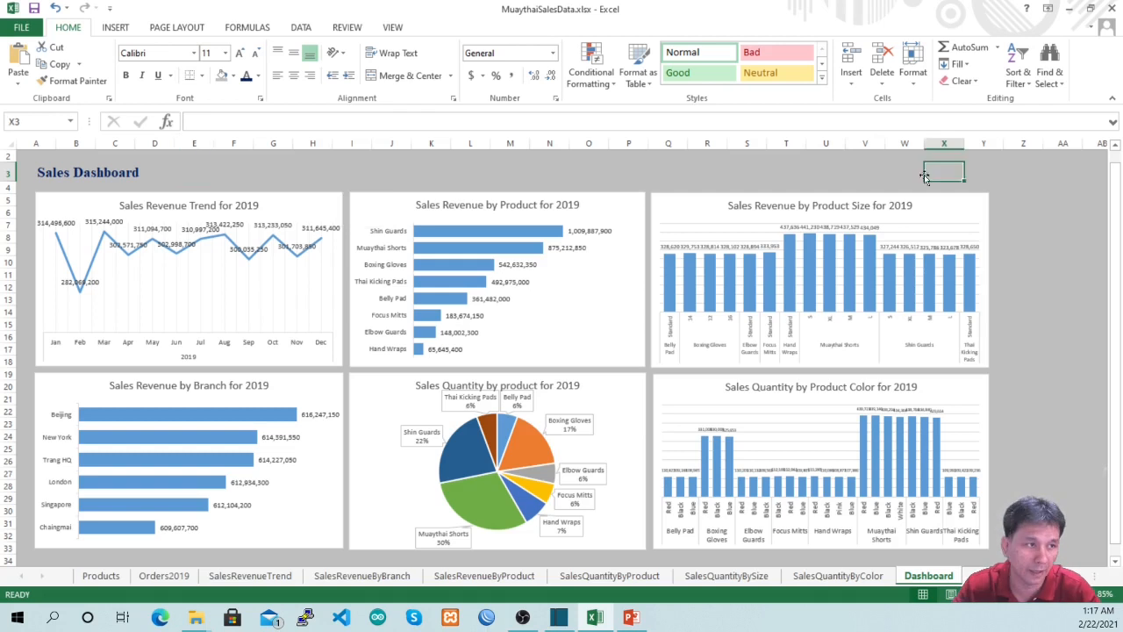
click(902, 171)
drag(866, 171, 845, 171)
click(828, 171)
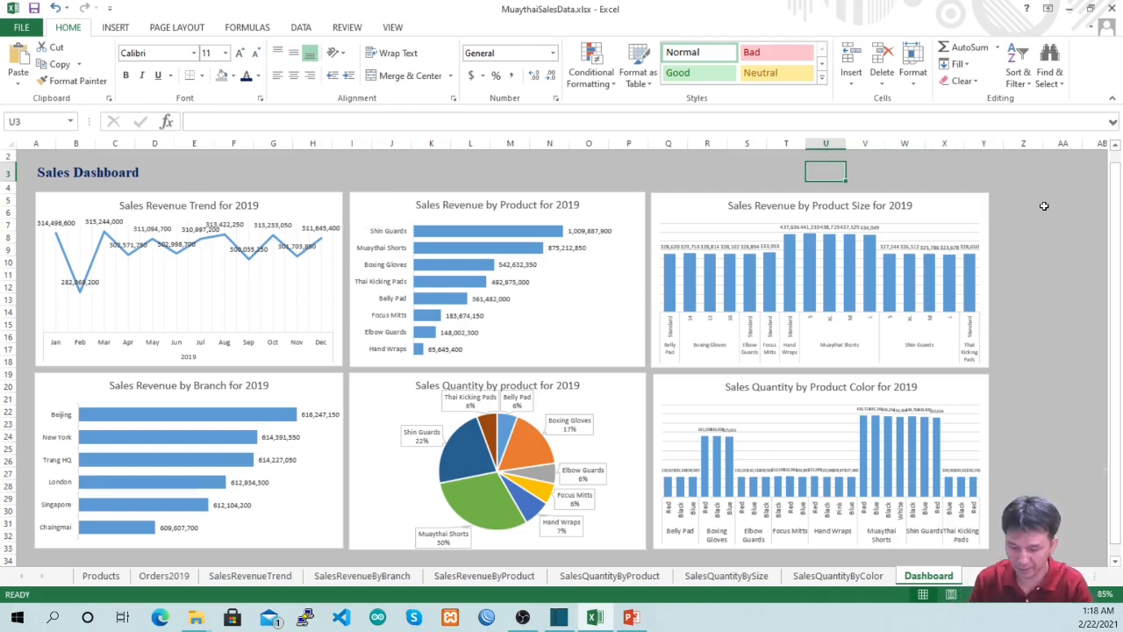
text(Muaythai)
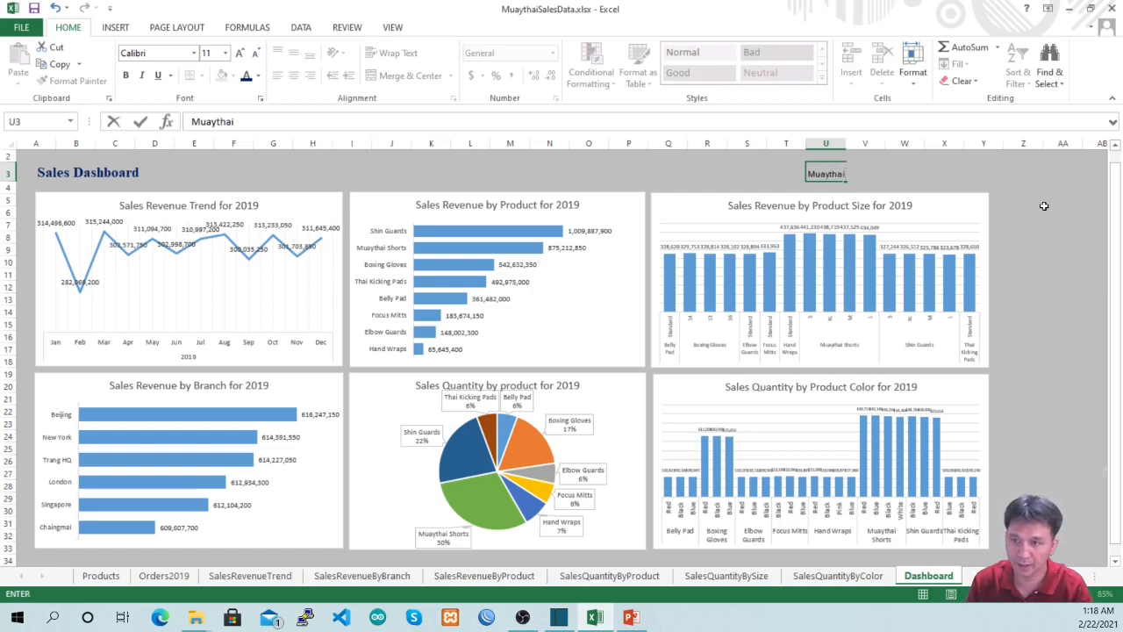
text( Equi)
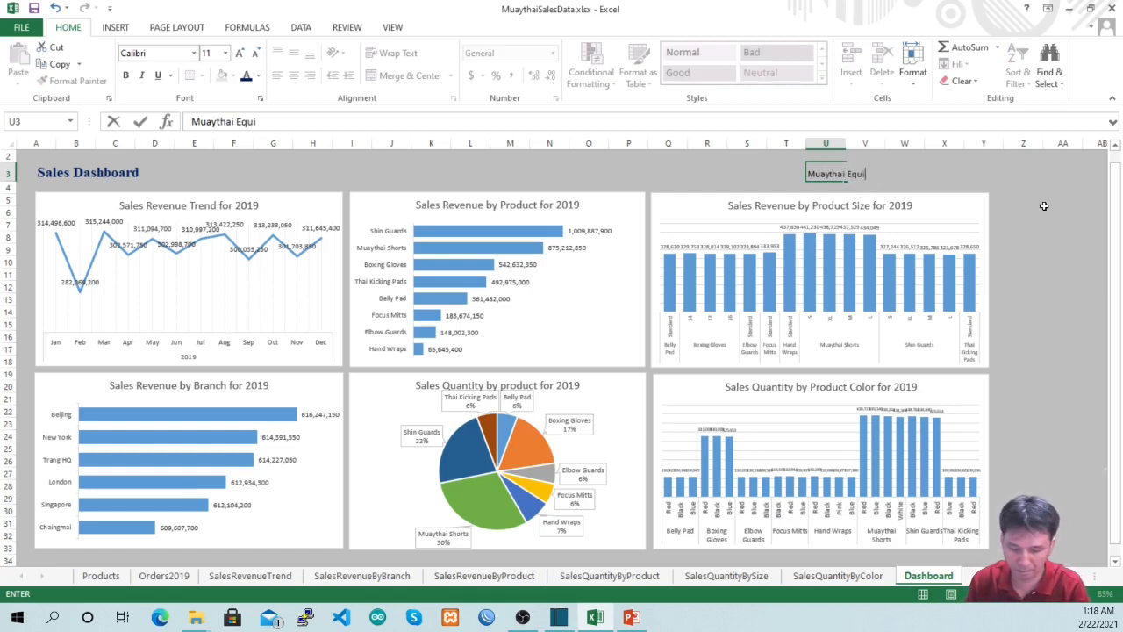
text(p)
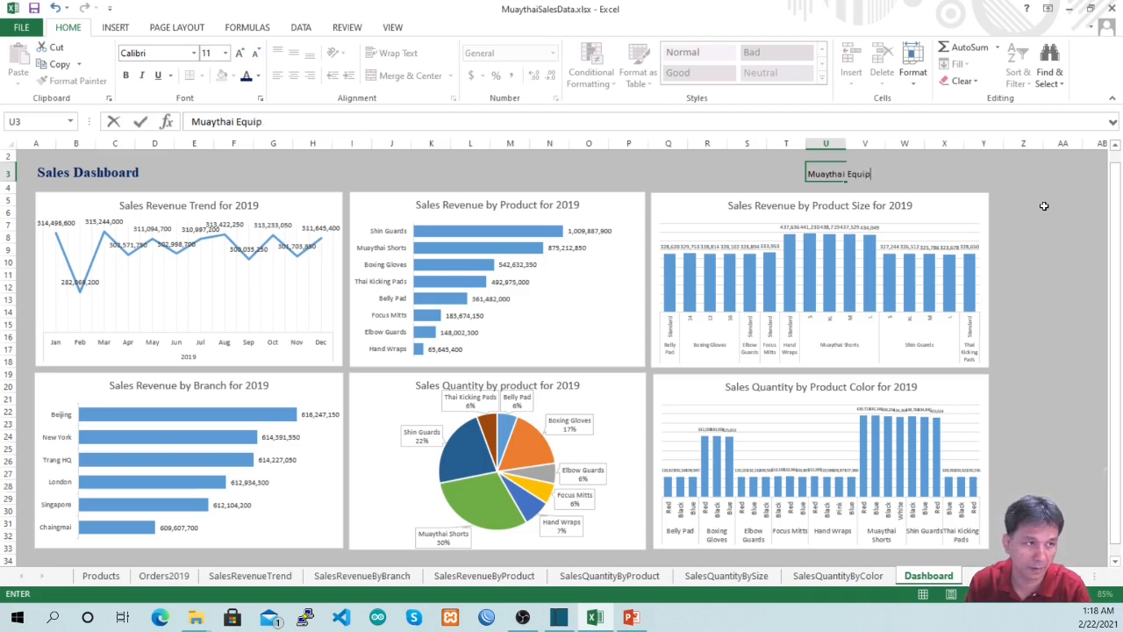
text(menyt)
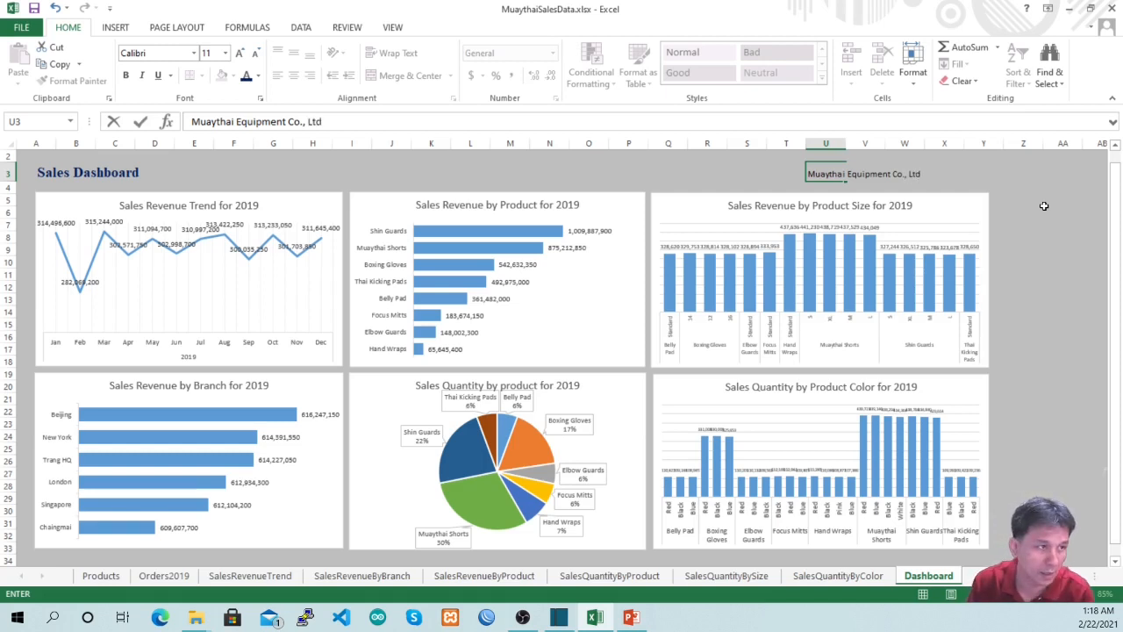
key(Return)
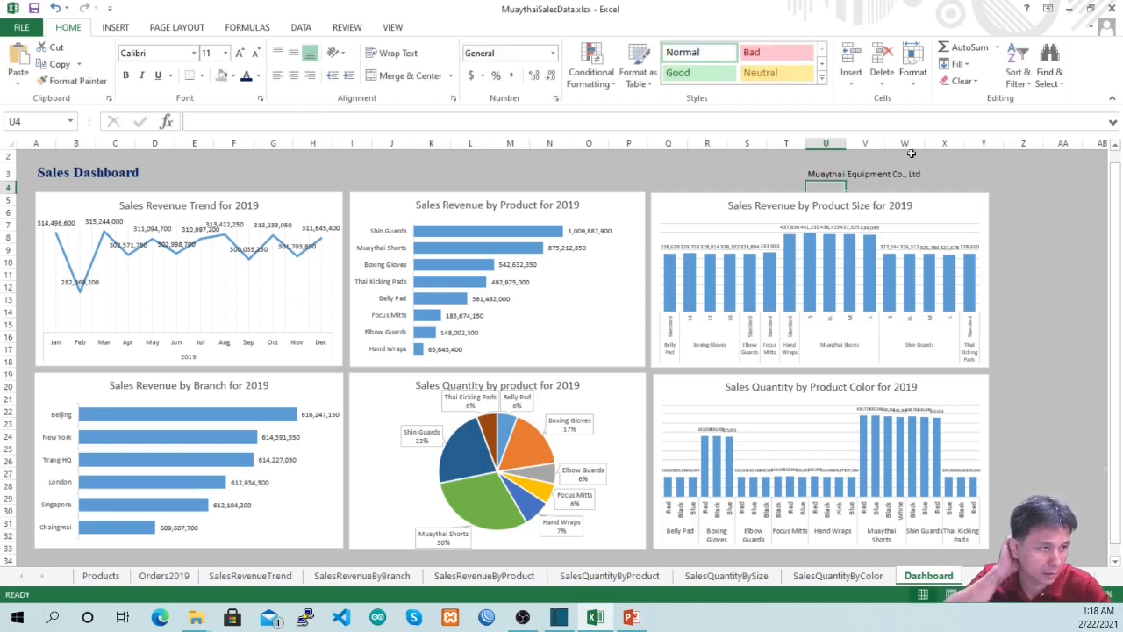
- Copy the formatting of title cell A3 onto the company name in cell U3
click(823, 179)
click(52, 174)
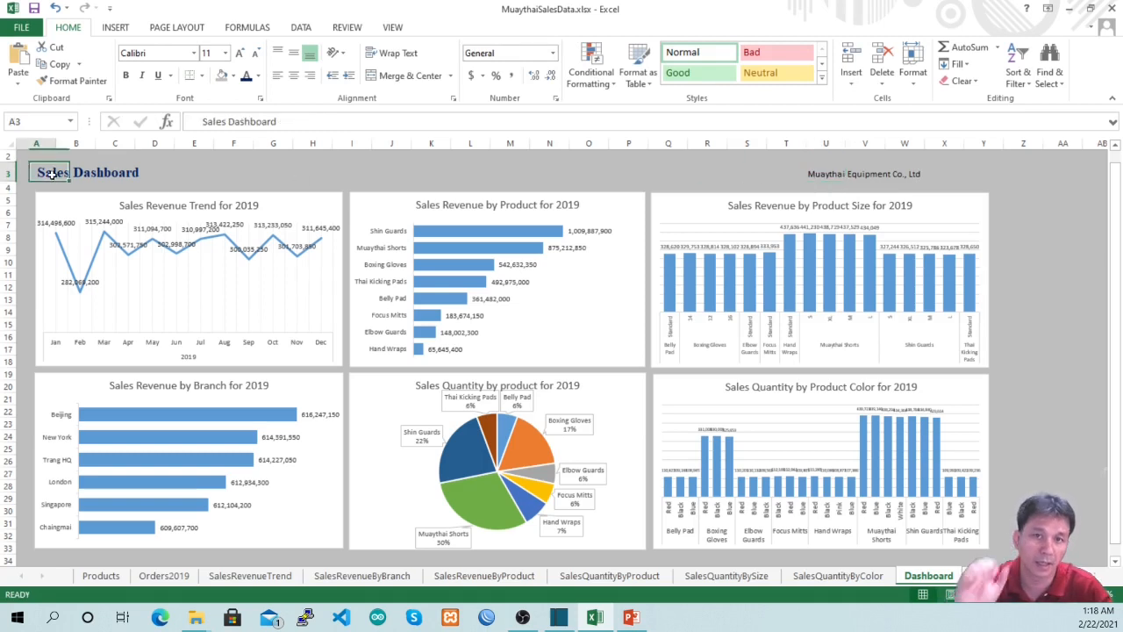
click(75, 81)
click(815, 175)
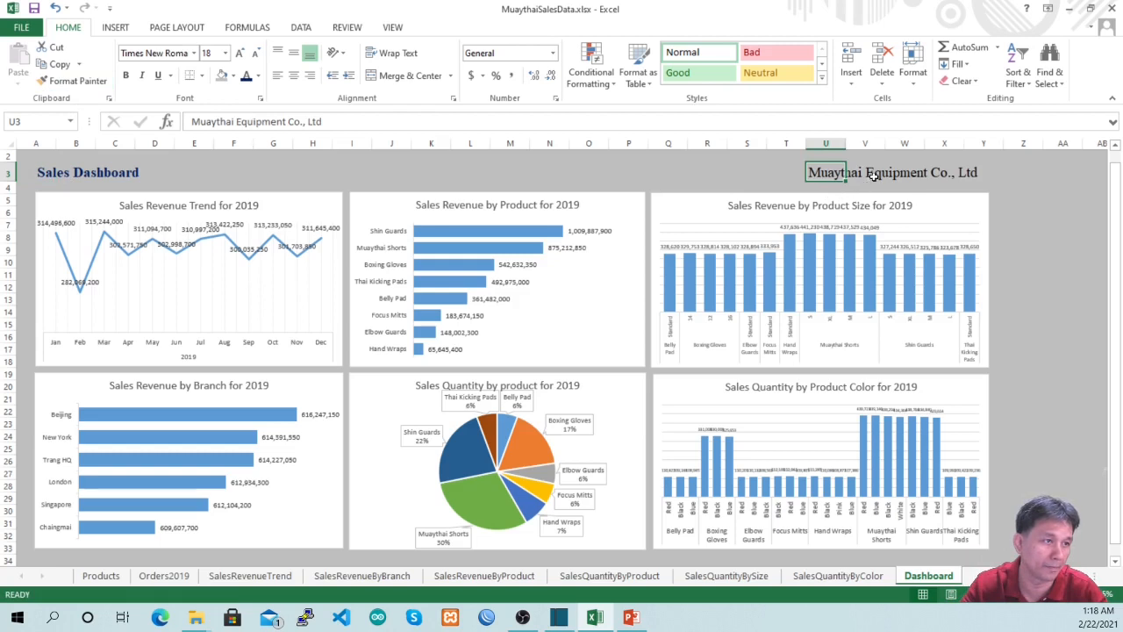
click(32, 172)
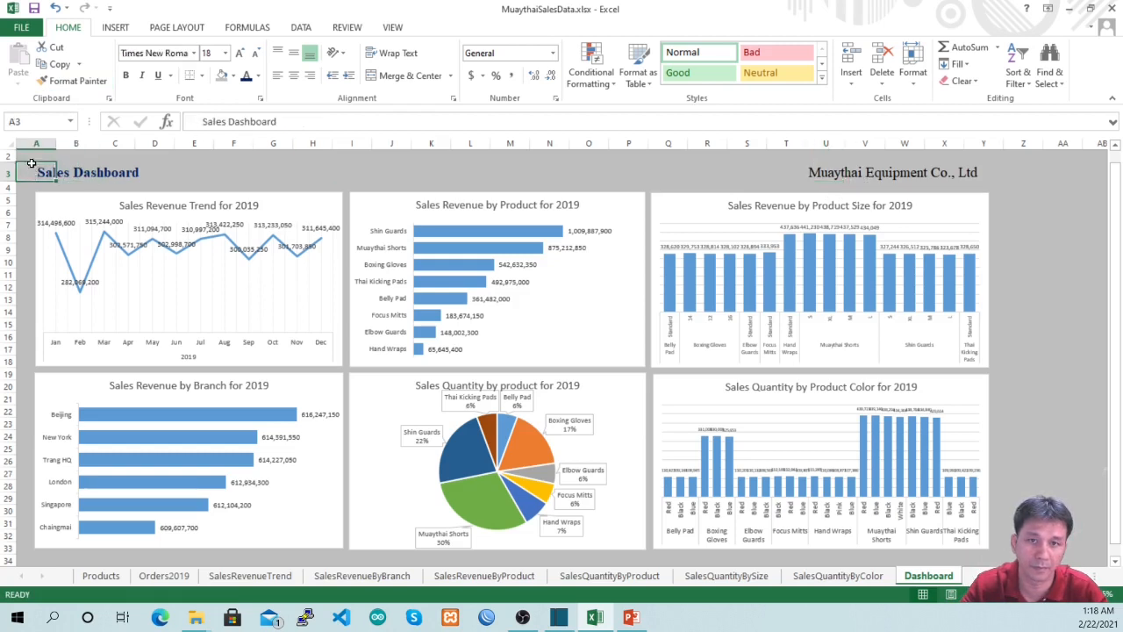
click(75, 80)
click(822, 174)
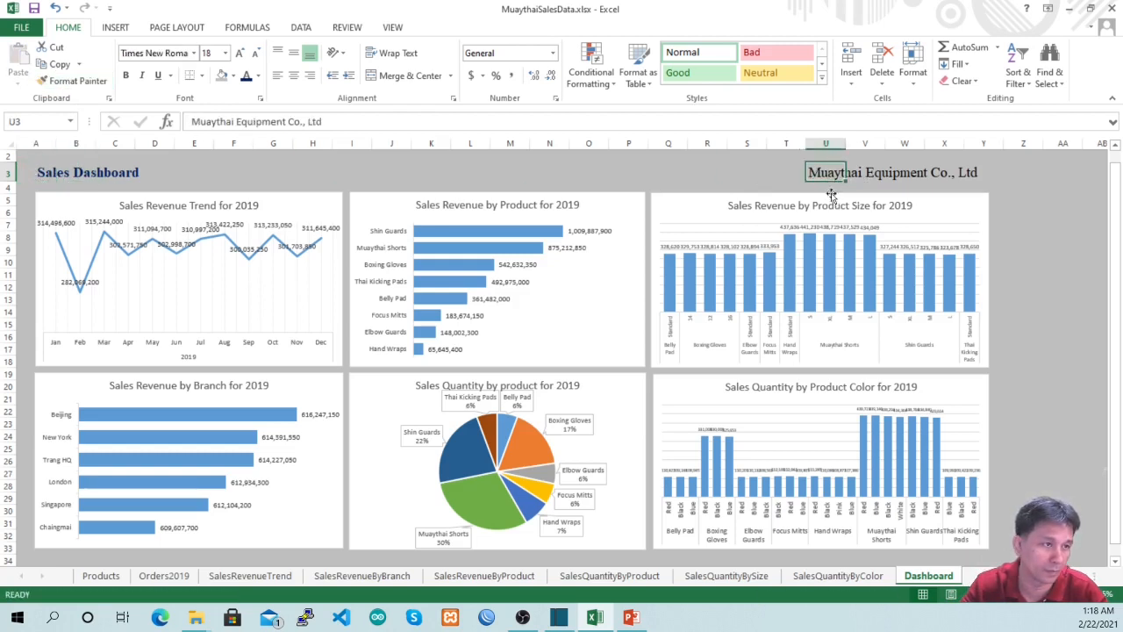
- Make the company name in cell U3 dark blue and bold, and save the workbook
click(257, 76)
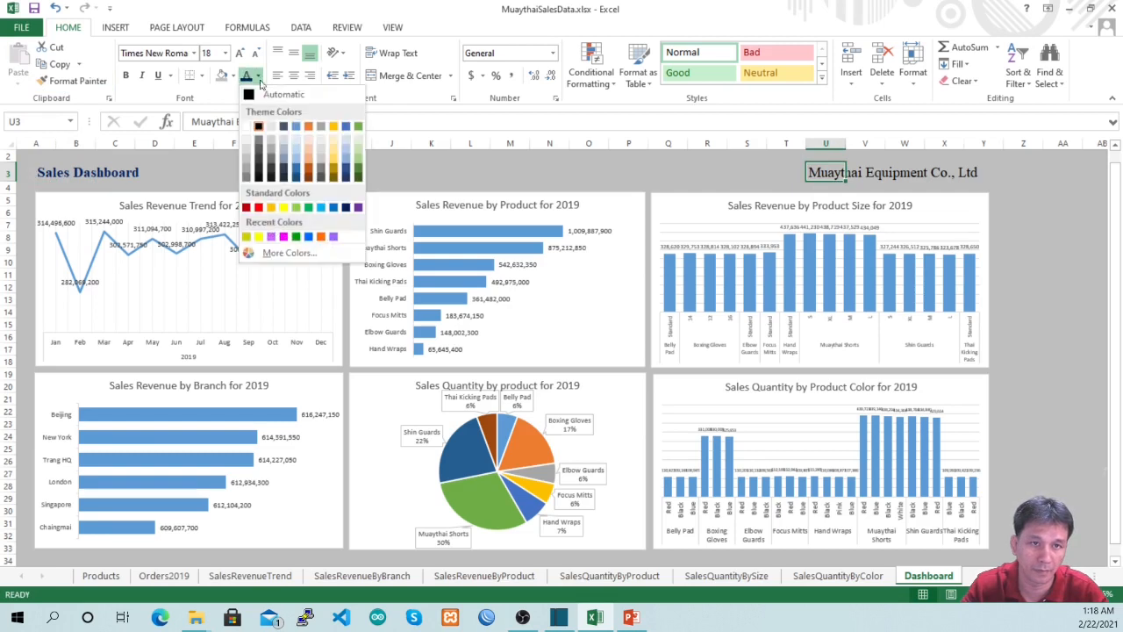
click(345, 207)
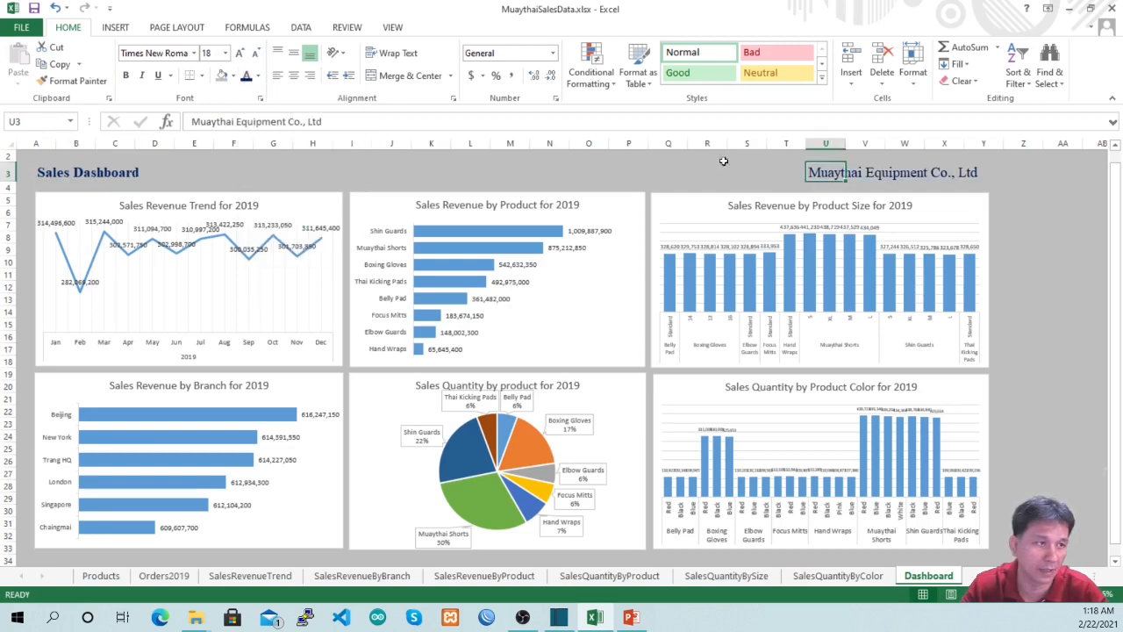
click(880, 184)
click(842, 176)
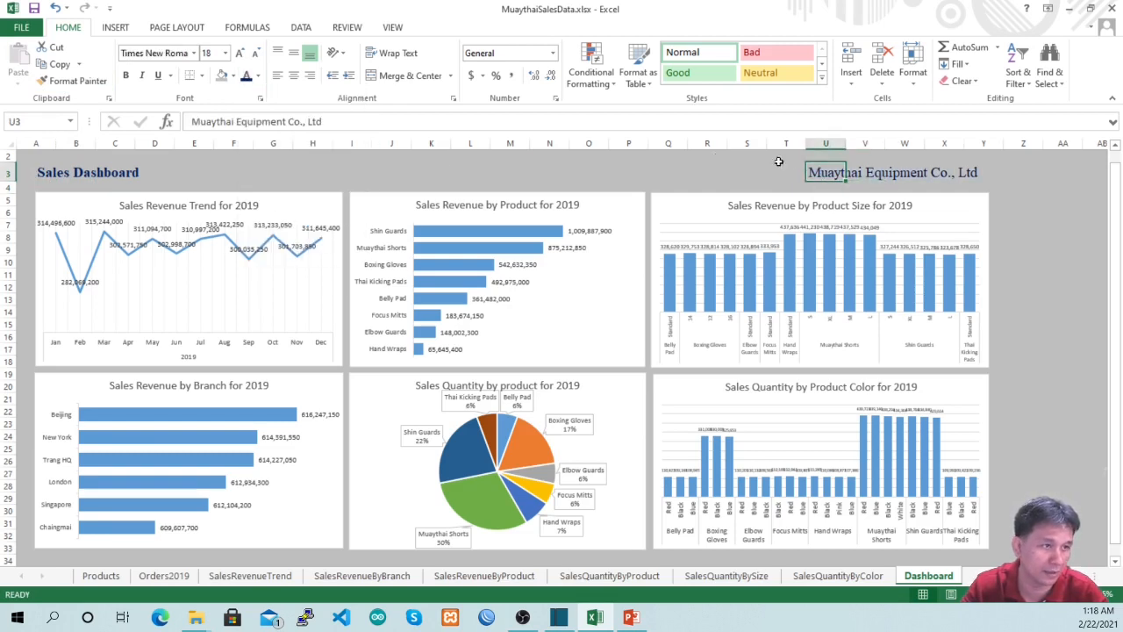
click(128, 76)
click(920, 175)
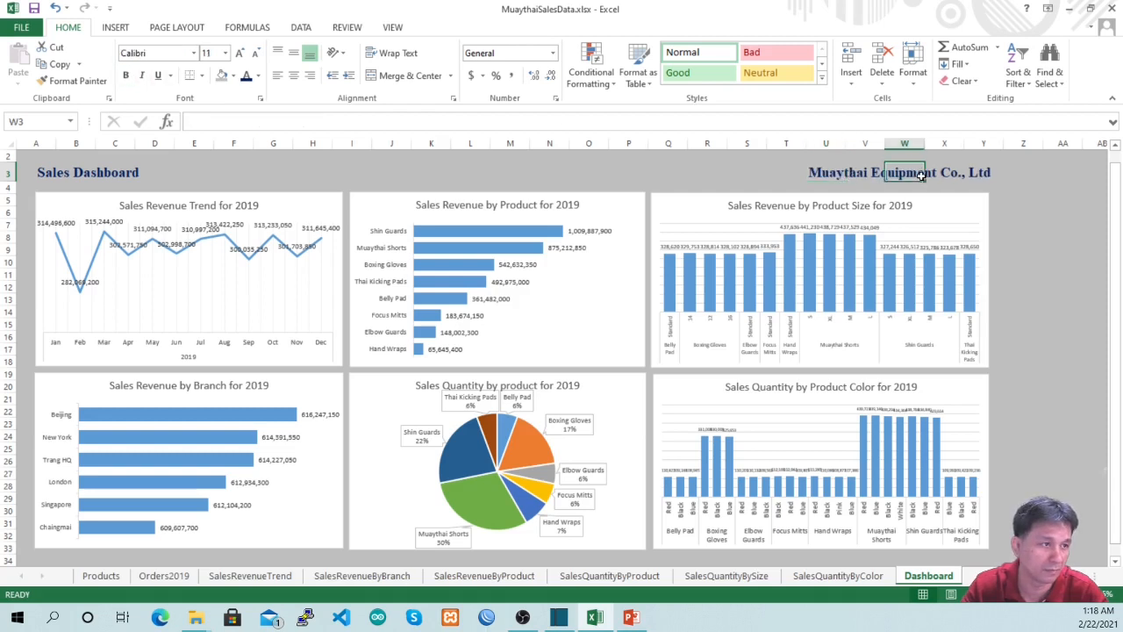
click(810, 173)
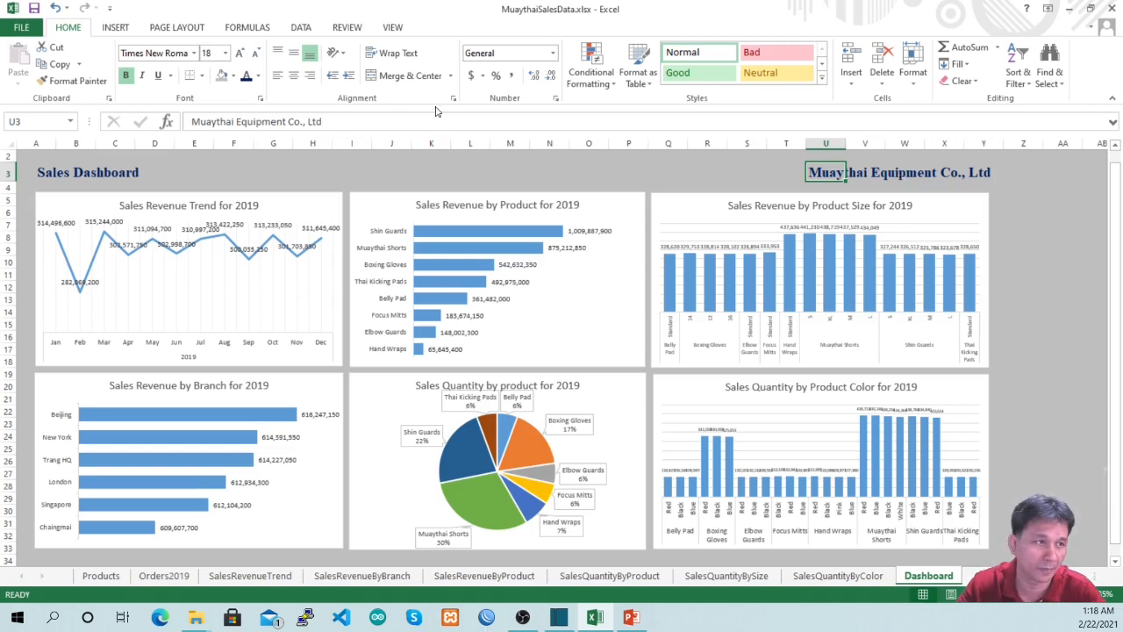
click(776, 173)
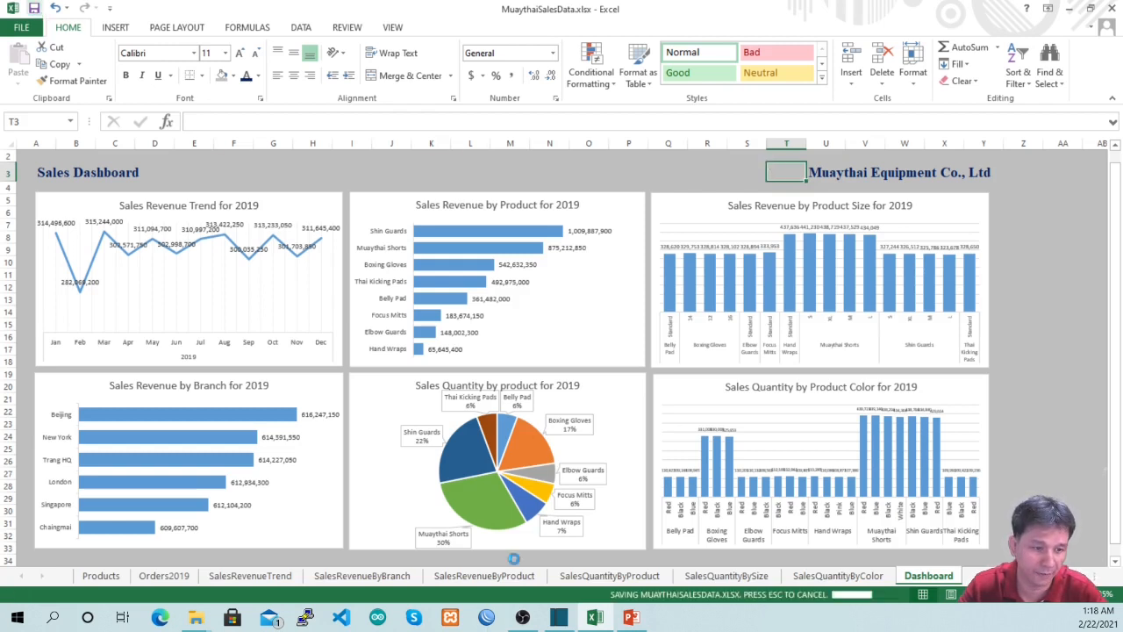
- Switch to Chrome and run a Google image search for "Muaythai logo"
click(56, 619)
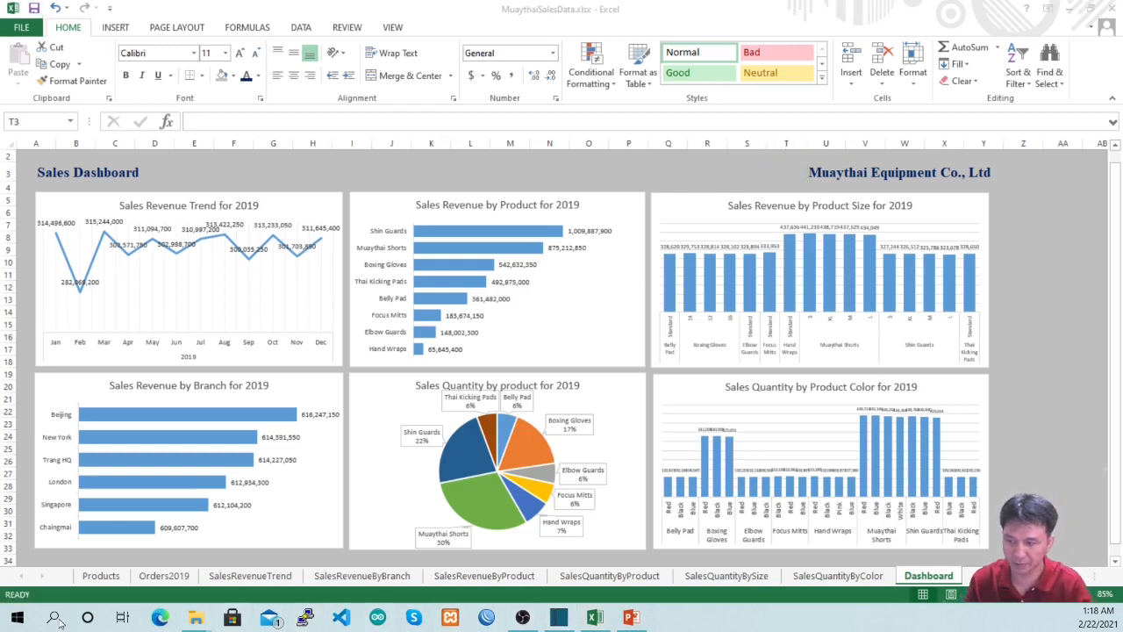
text(muayth)
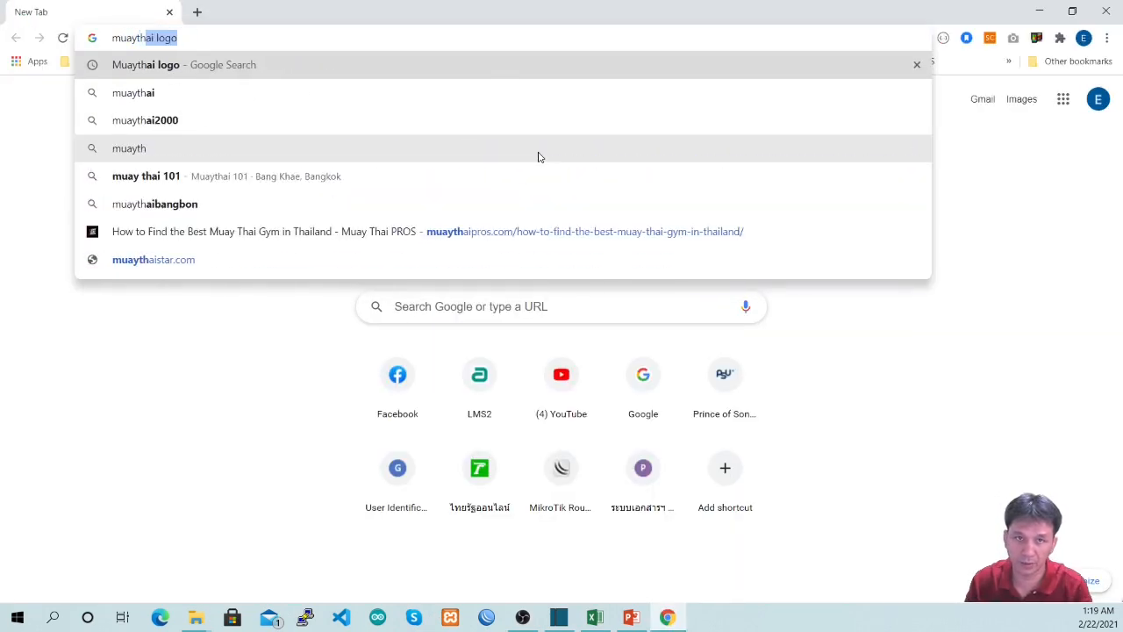
key(Return)
click(200, 152)
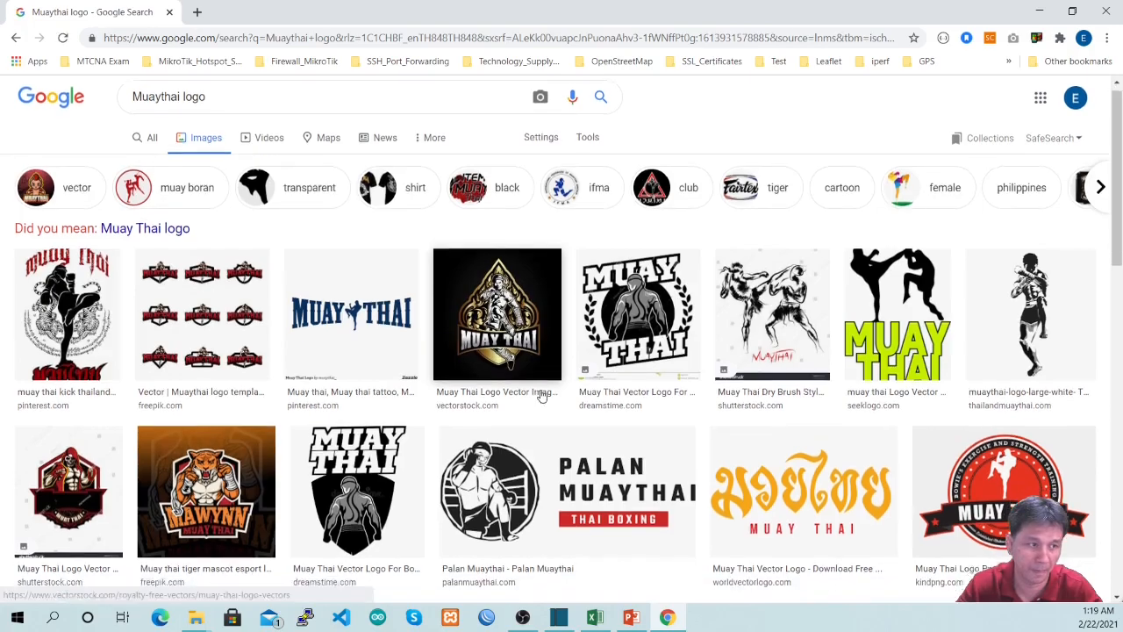
- Find the Shutterstock image of three stacked Muay Thai wordmarks through the related images of the six-logo Depositphotos result, and copy it
scroll(543, 395, down, 10)
scroll(542, 395, down, 9)
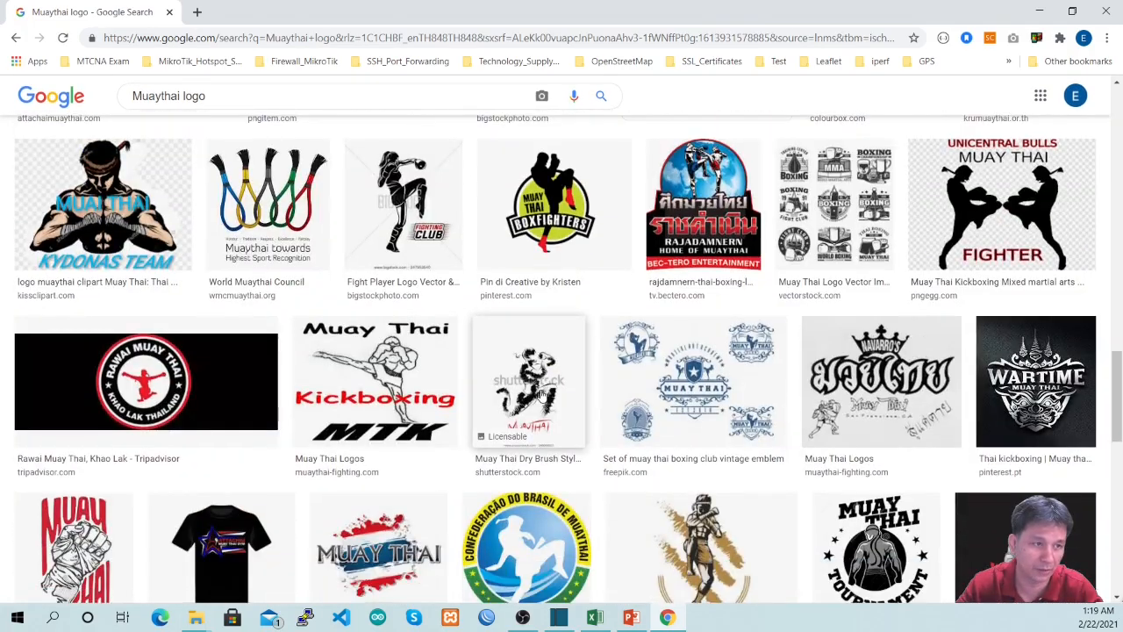
scroll(542, 396, down, 10)
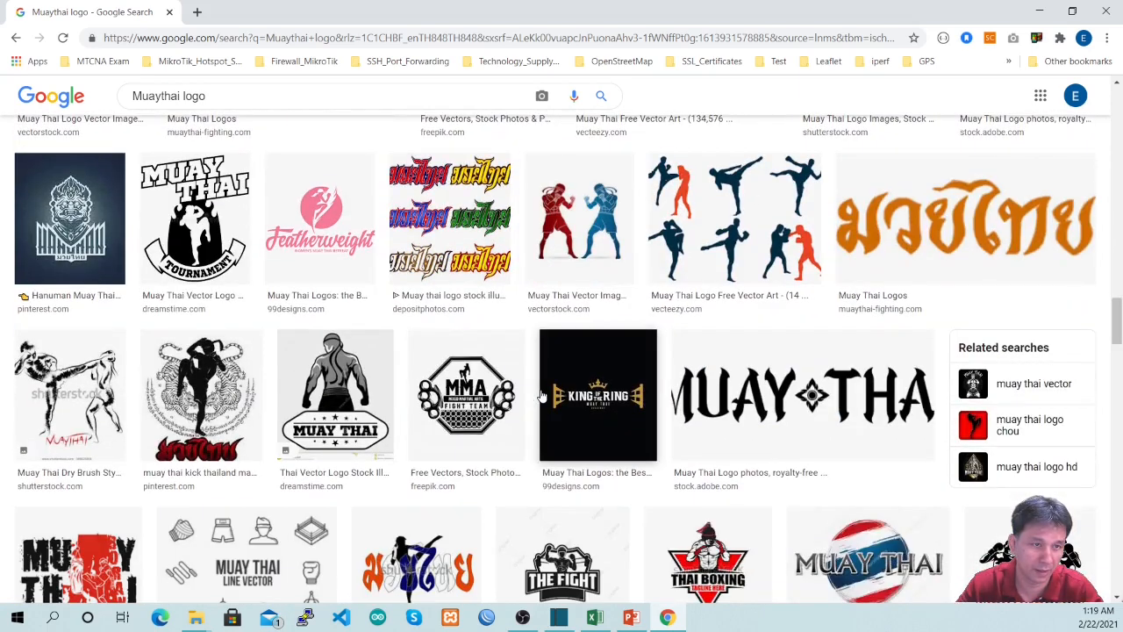
click(450, 235)
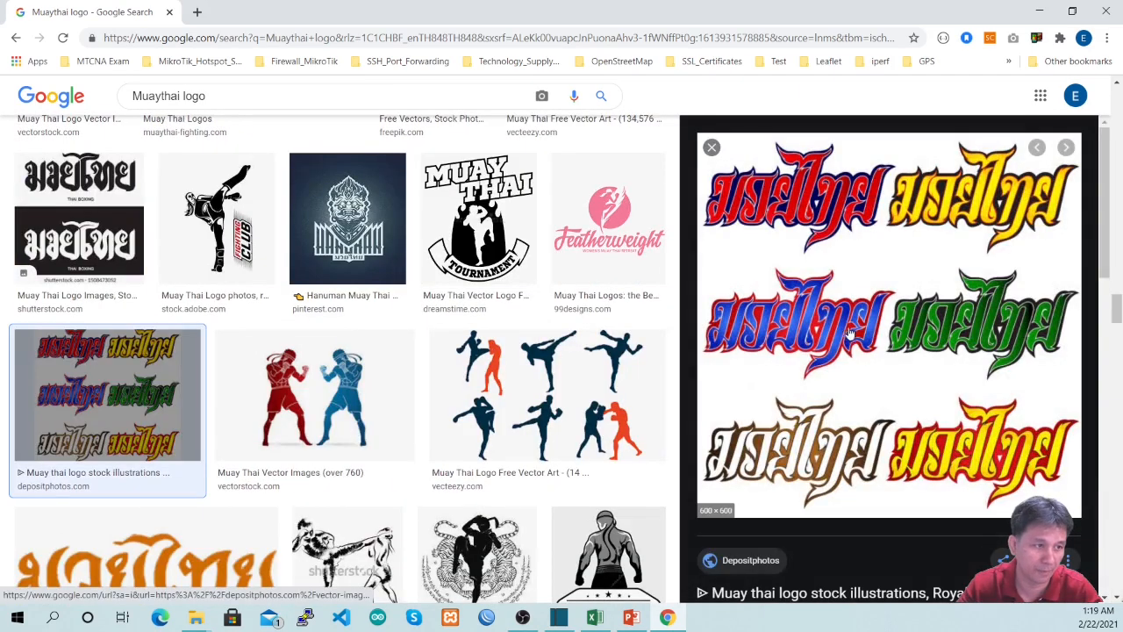
scroll(849, 331, down, 6)
scroll(867, 337, up, 2)
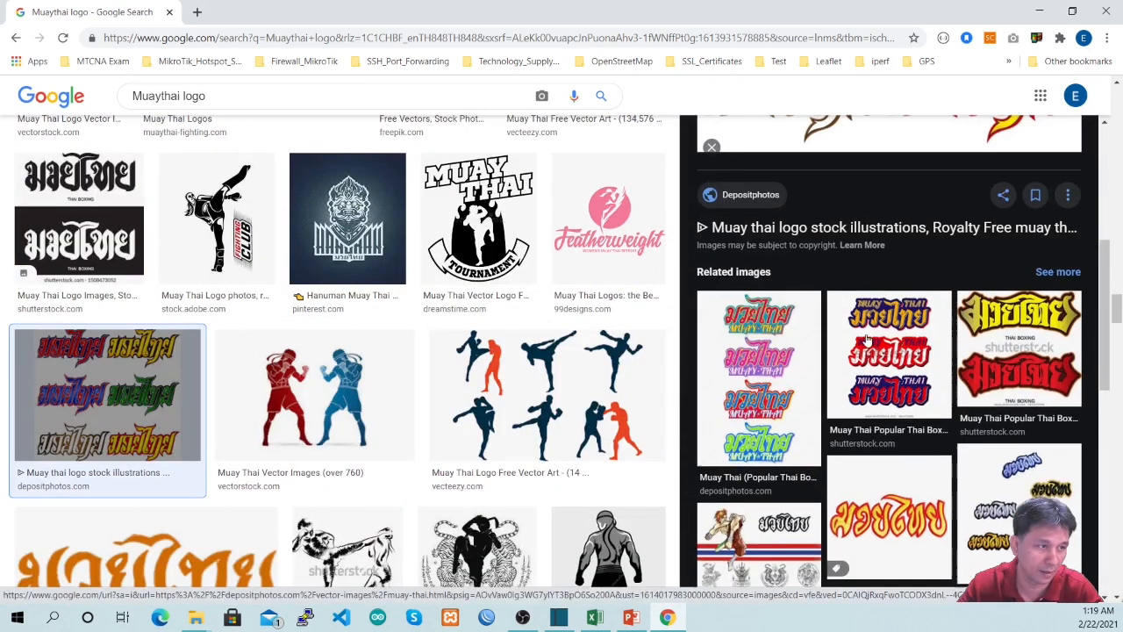
click(887, 364)
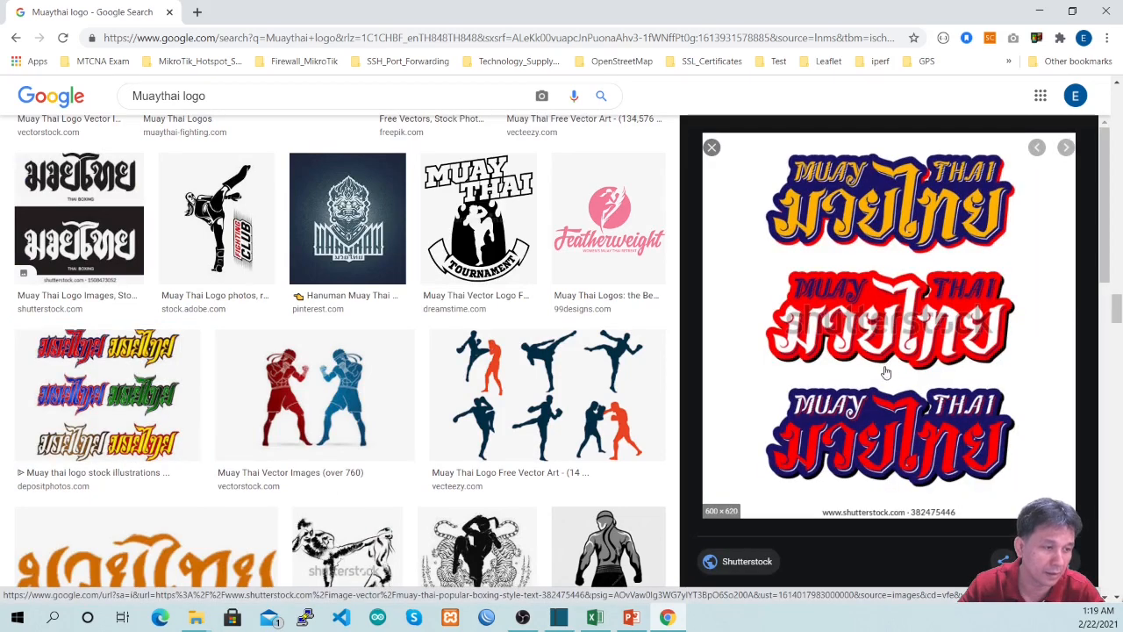
right_click(886, 371)
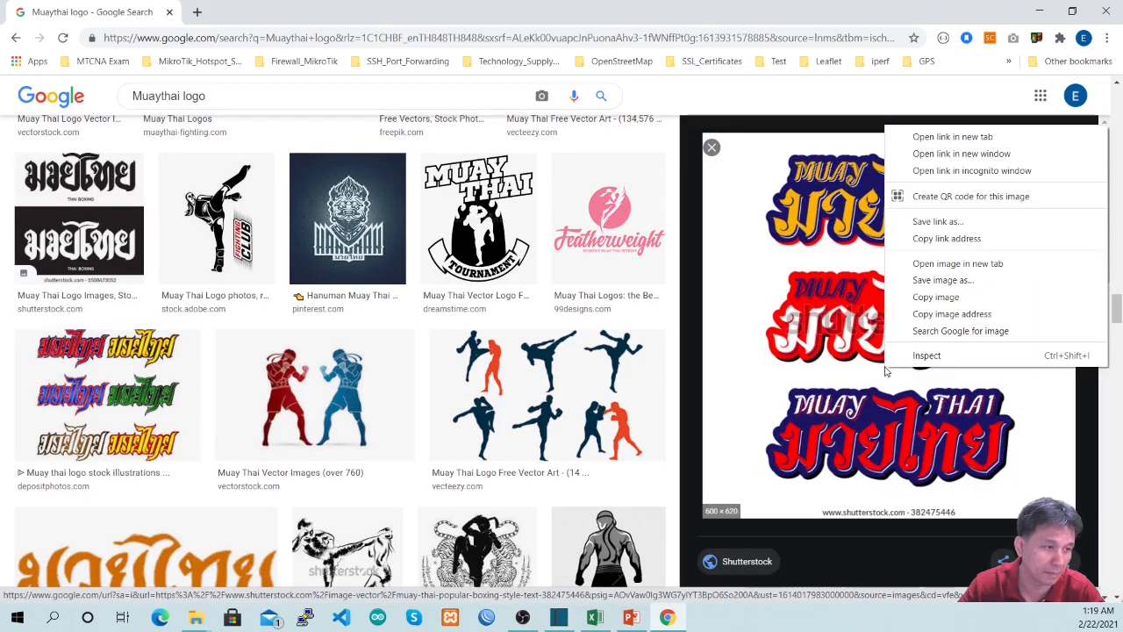
click(939, 299)
- Open Photopea in a new browser tab, create a new project with the offered settings, and paste the copied Muay Thai image
click(196, 11)
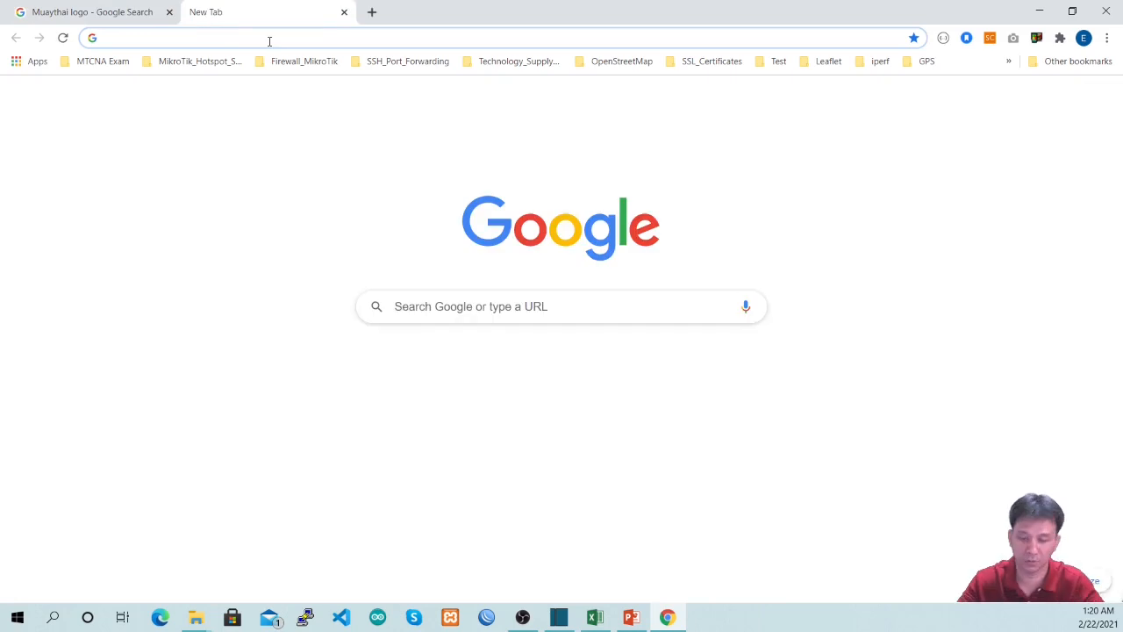
text(ph)
key(Return)
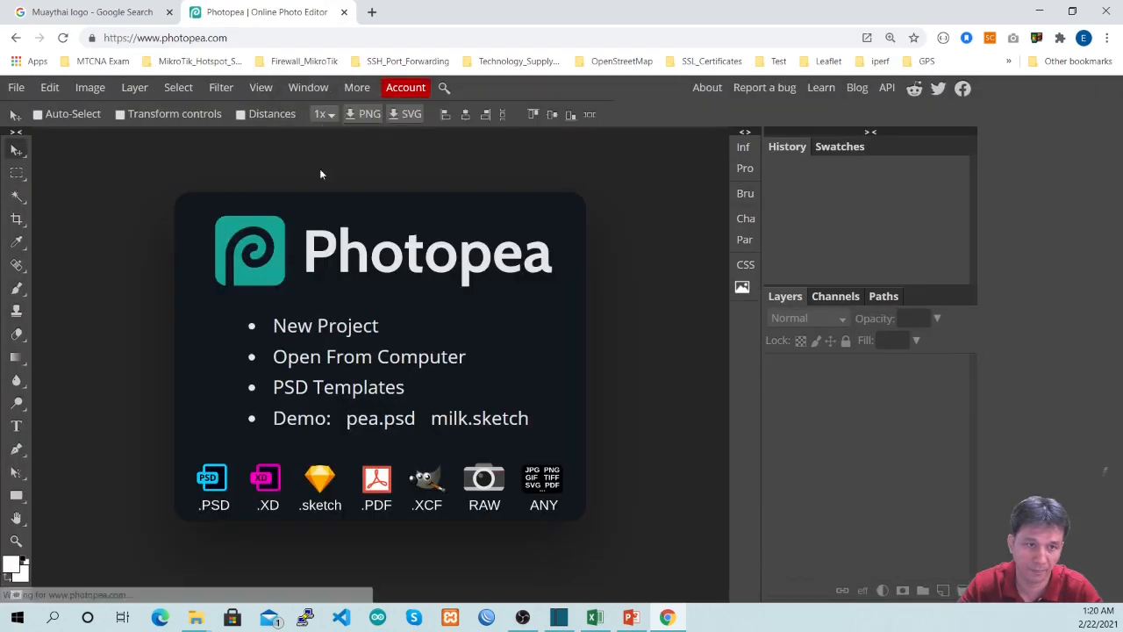
click(465, 328)
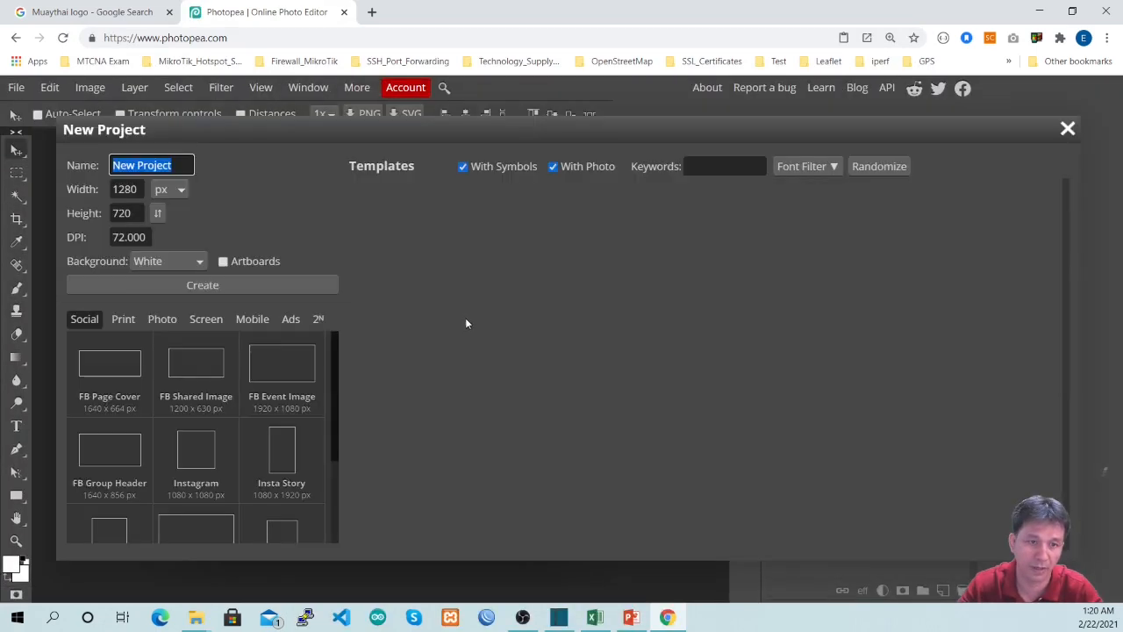
click(226, 285)
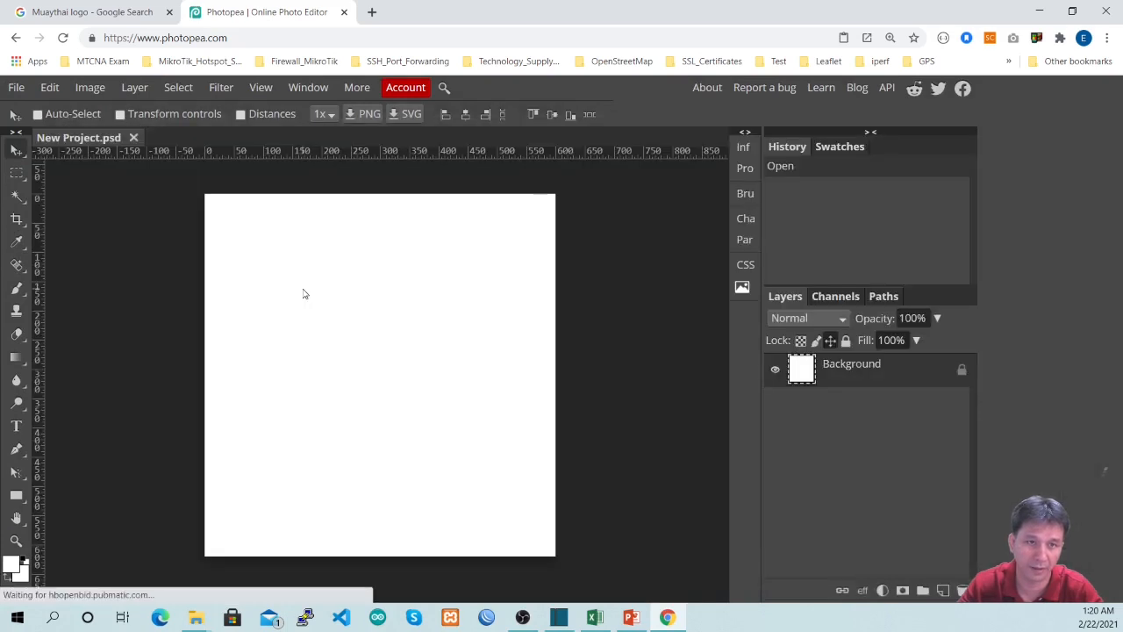
click(49, 89)
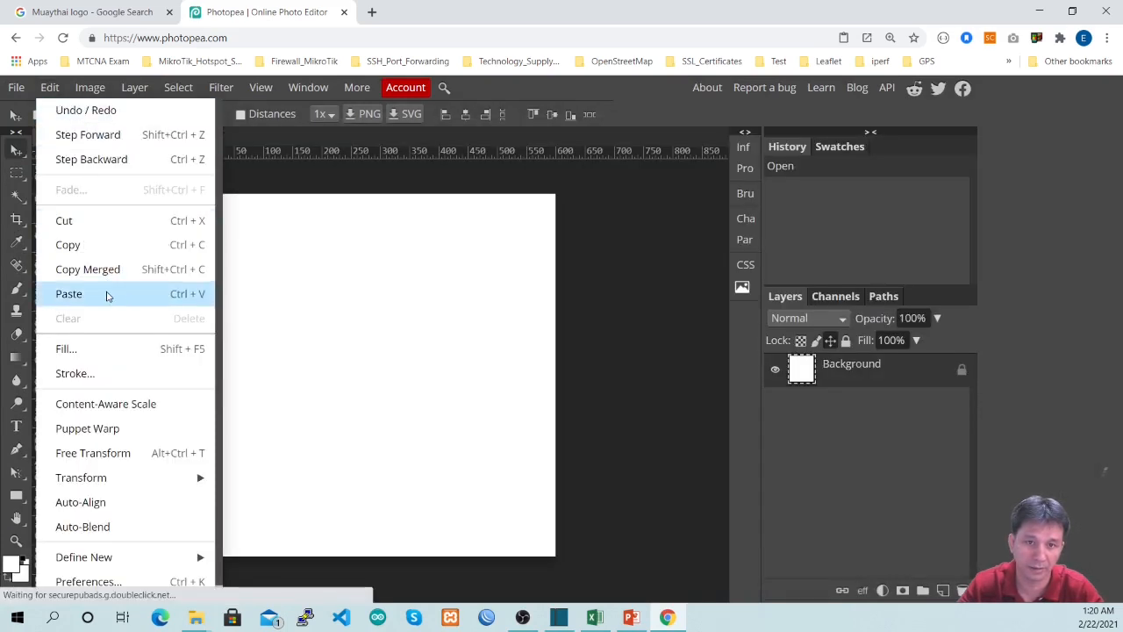
click(68, 293)
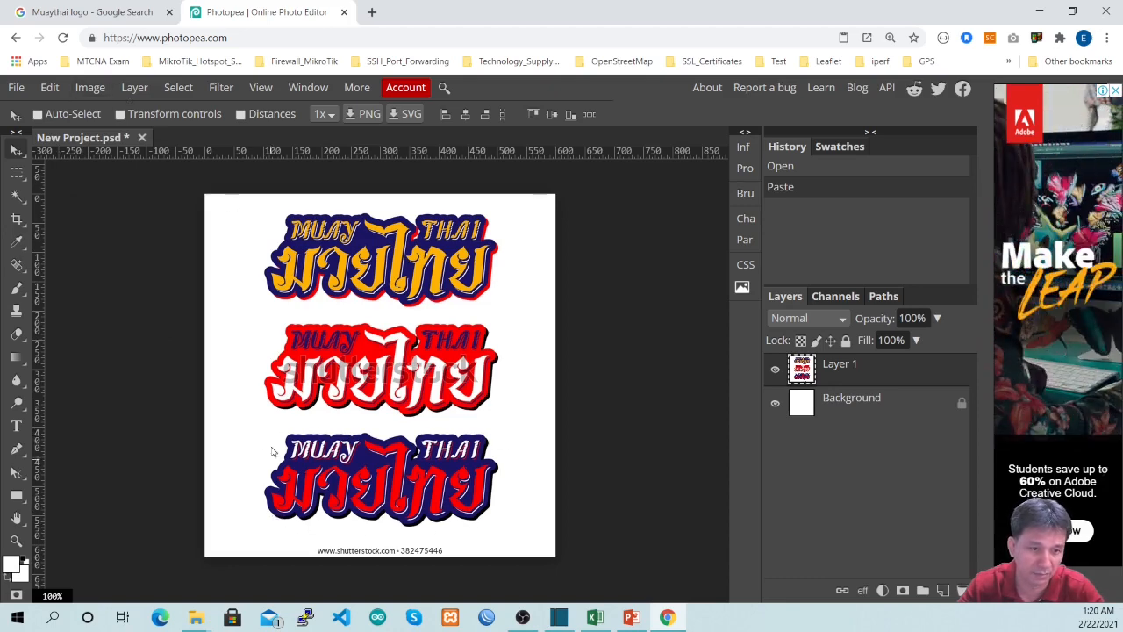
- Crop the image to a rectangular selection around the lowest wordmark, the one with red Thai lettering on dark blue
click(89, 87)
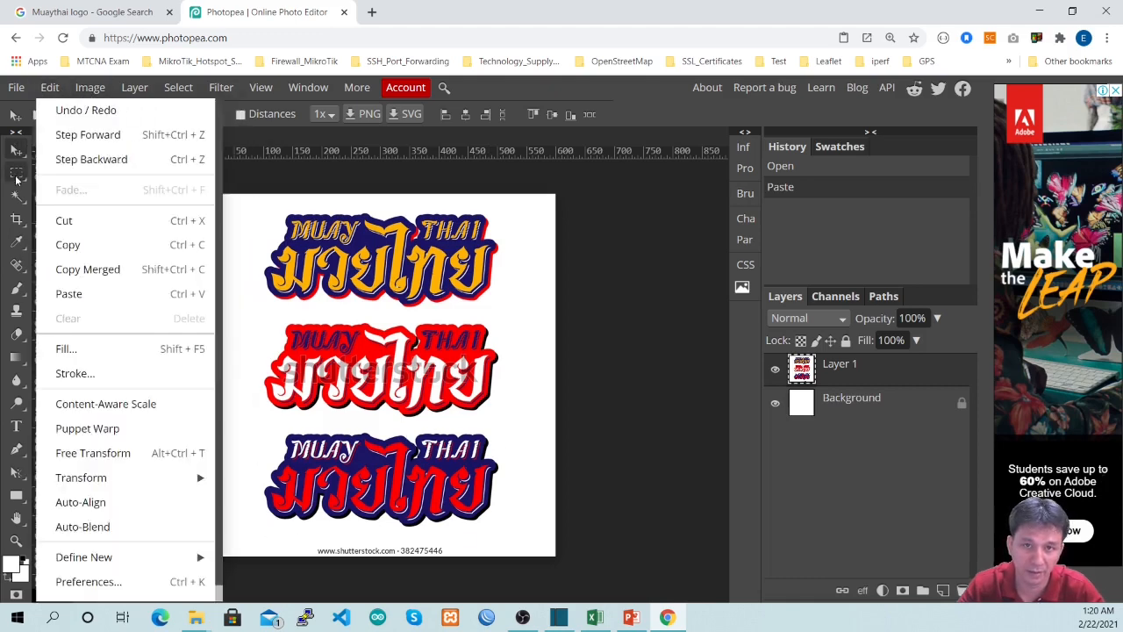
click(16, 176)
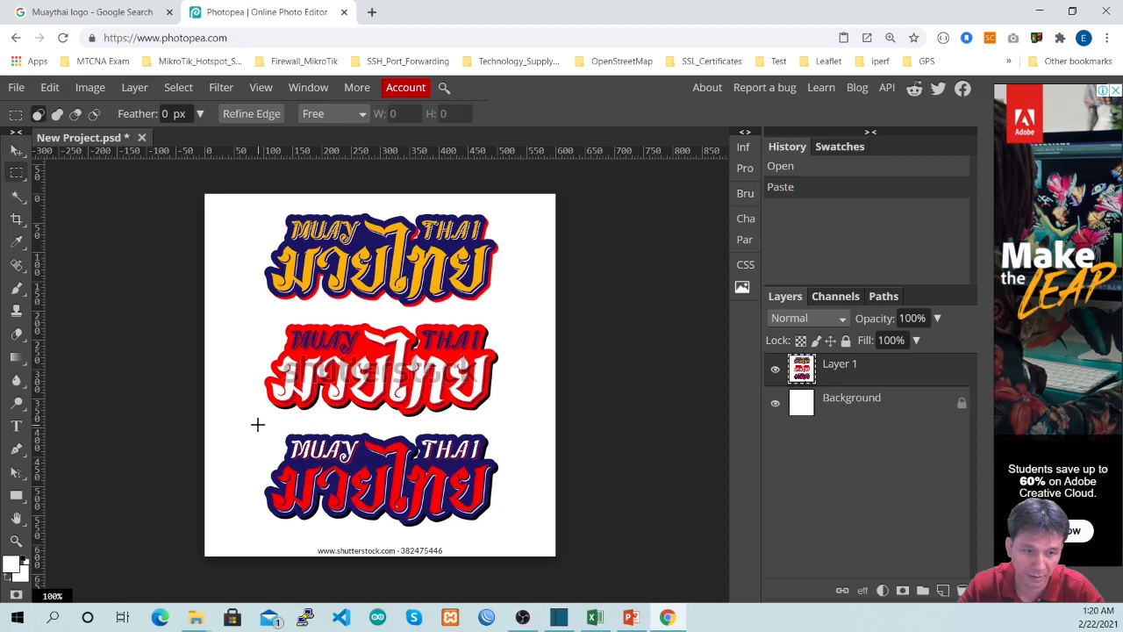
drag(257, 425, 505, 530)
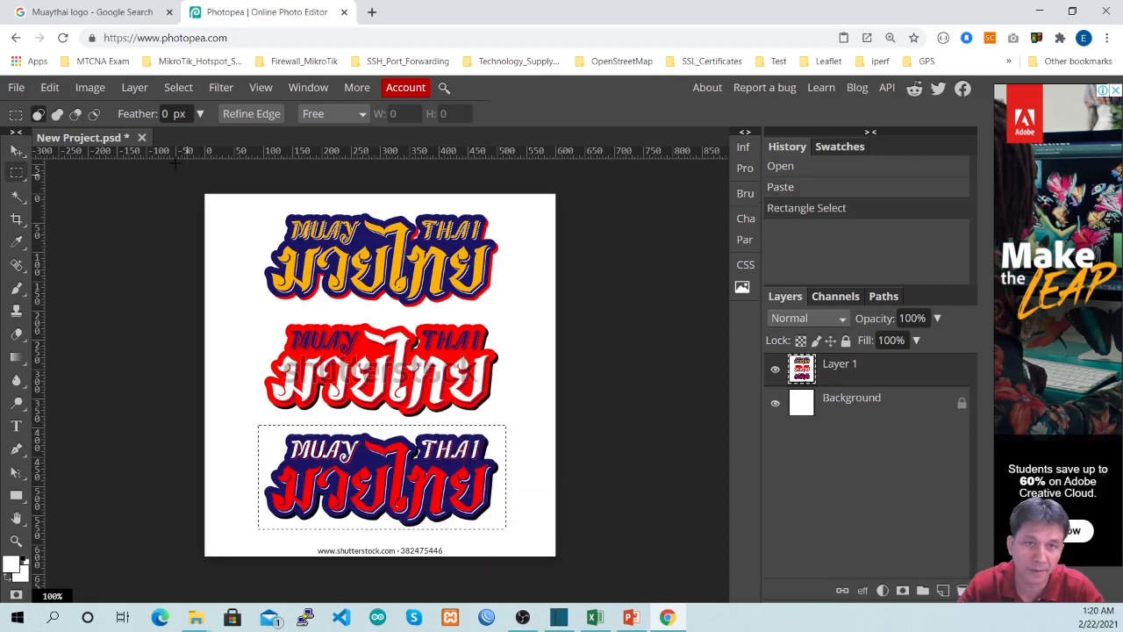
click(91, 88)
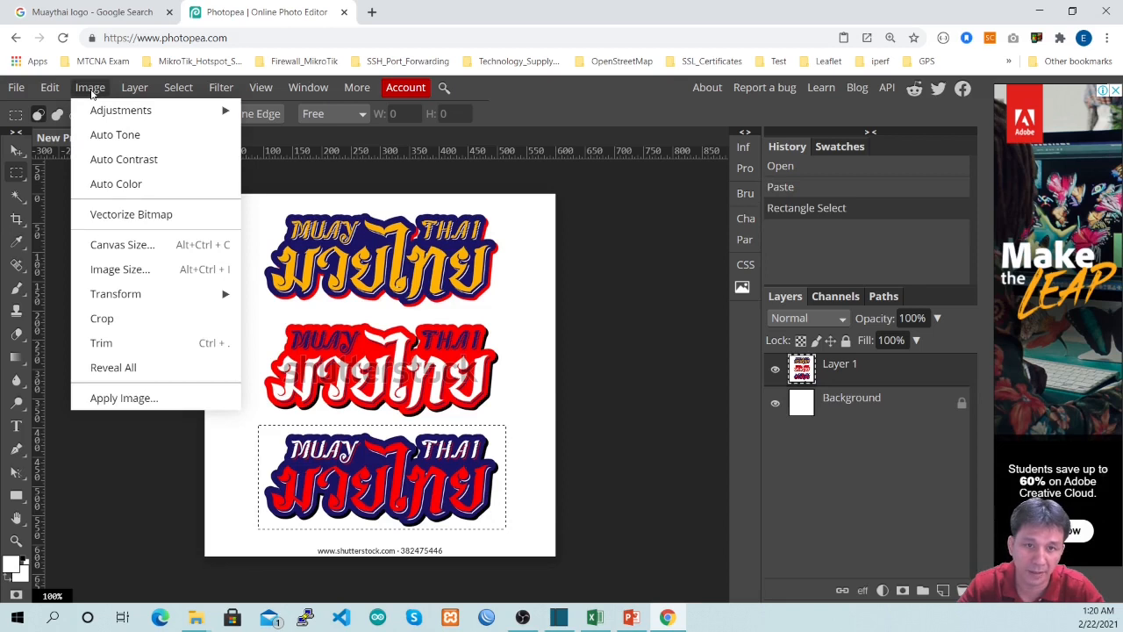
click(162, 319)
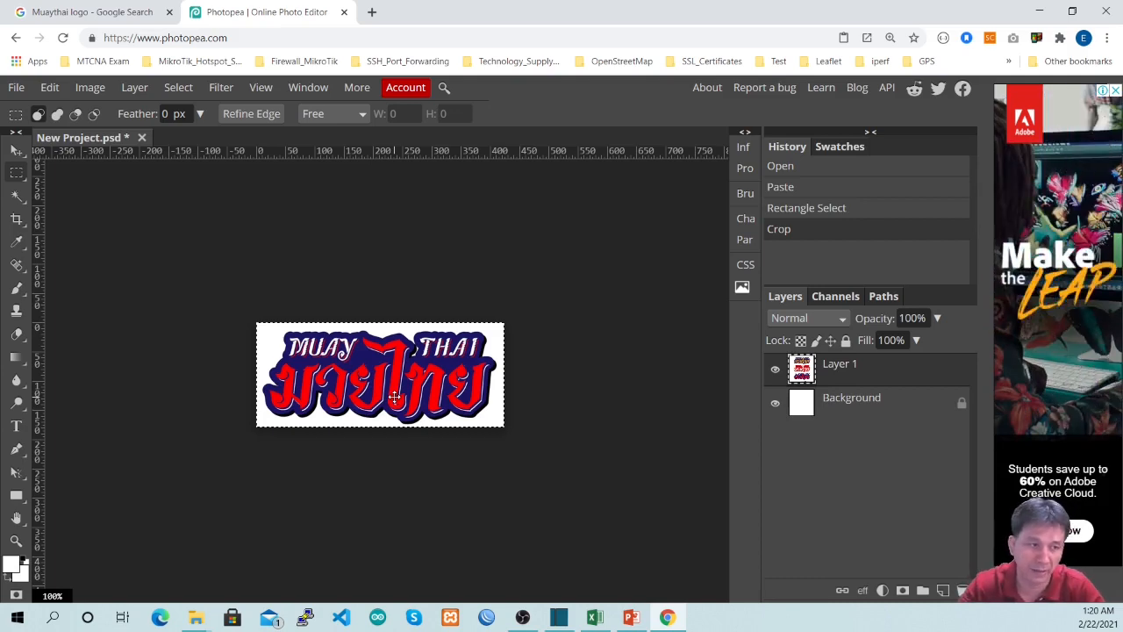
- Hide the Background layer and select the white area around the wordmark on Layer 1 with the Magic Wand
click(774, 404)
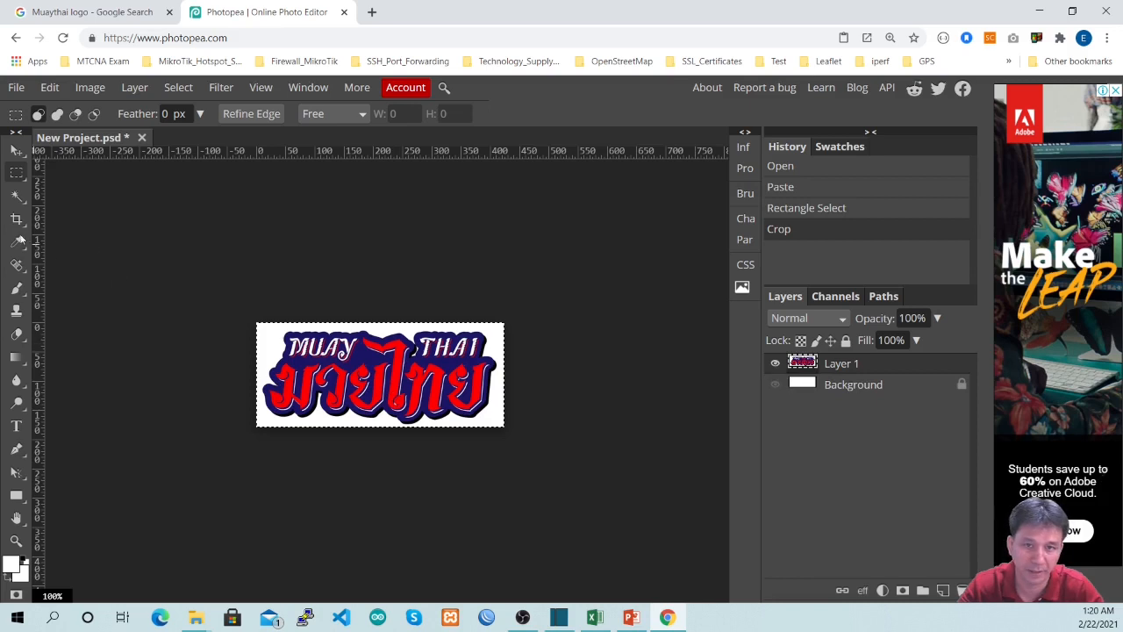
click(16, 195)
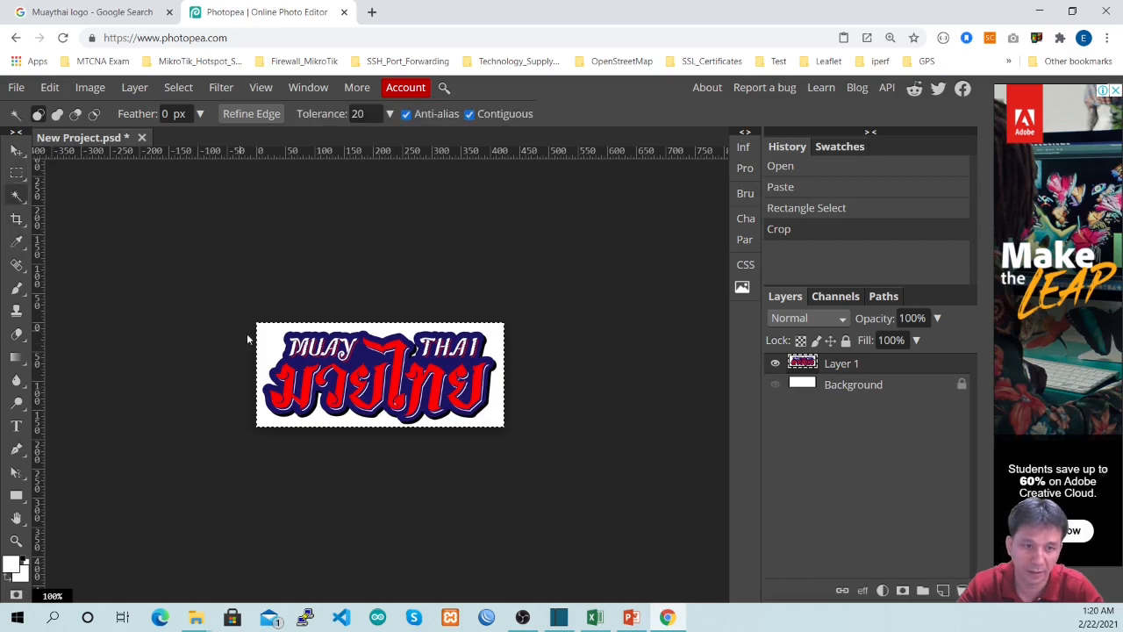
right_click(16, 196)
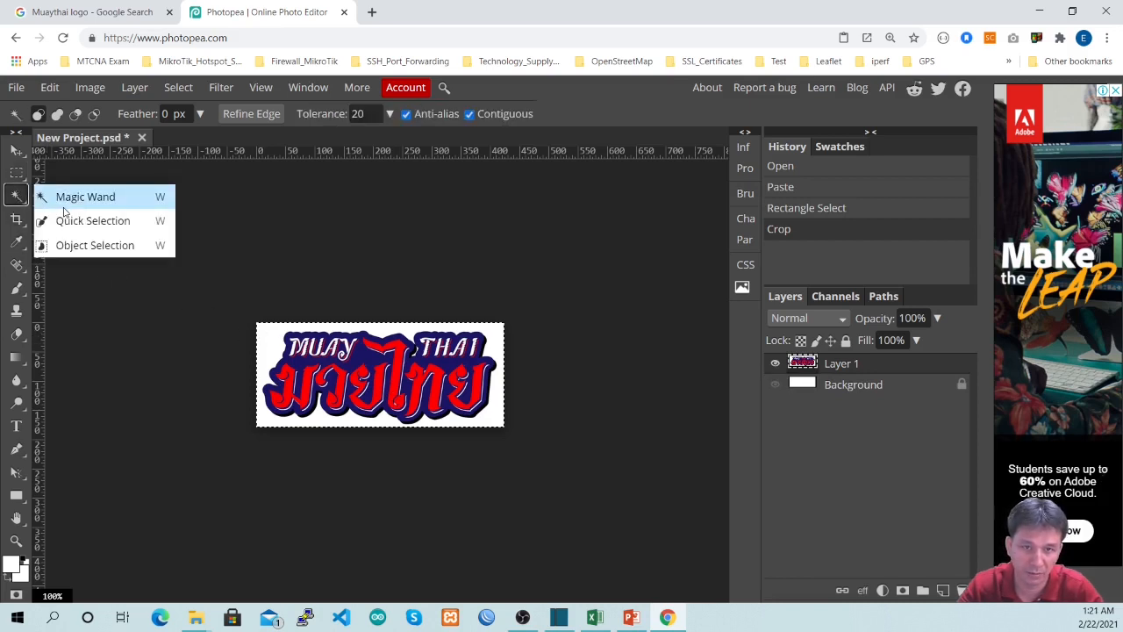
click(72, 201)
click(273, 337)
click(273, 337)
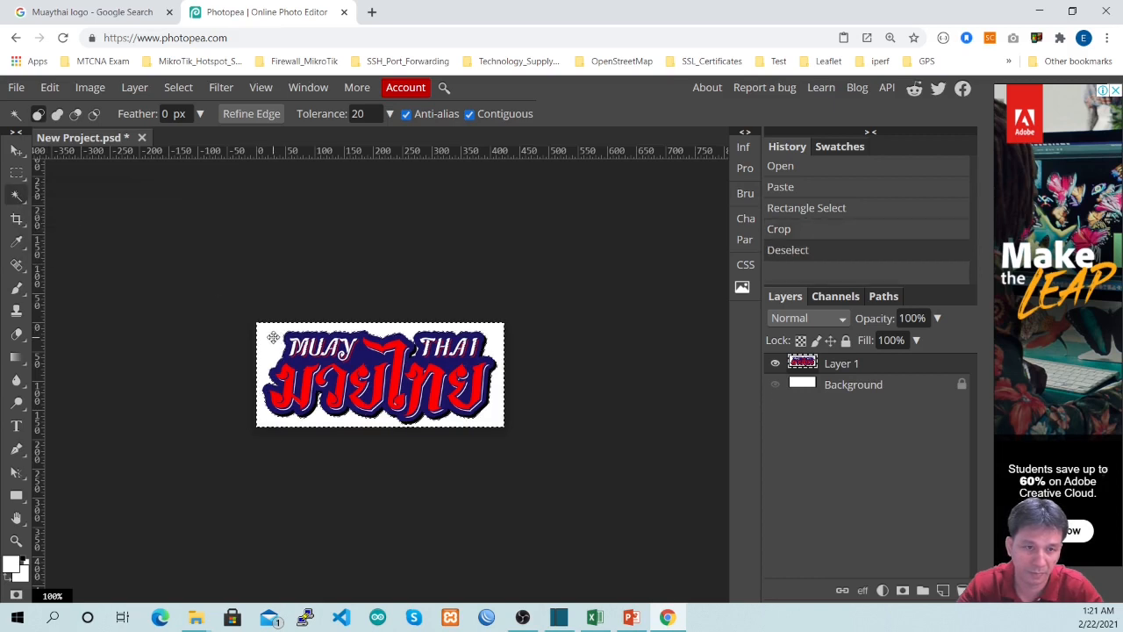
- Invert the selection and add it as a raster mask on Layer 1 to make the wordmark's surroundings transparent
click(143, 90)
mouse_move(180, 93)
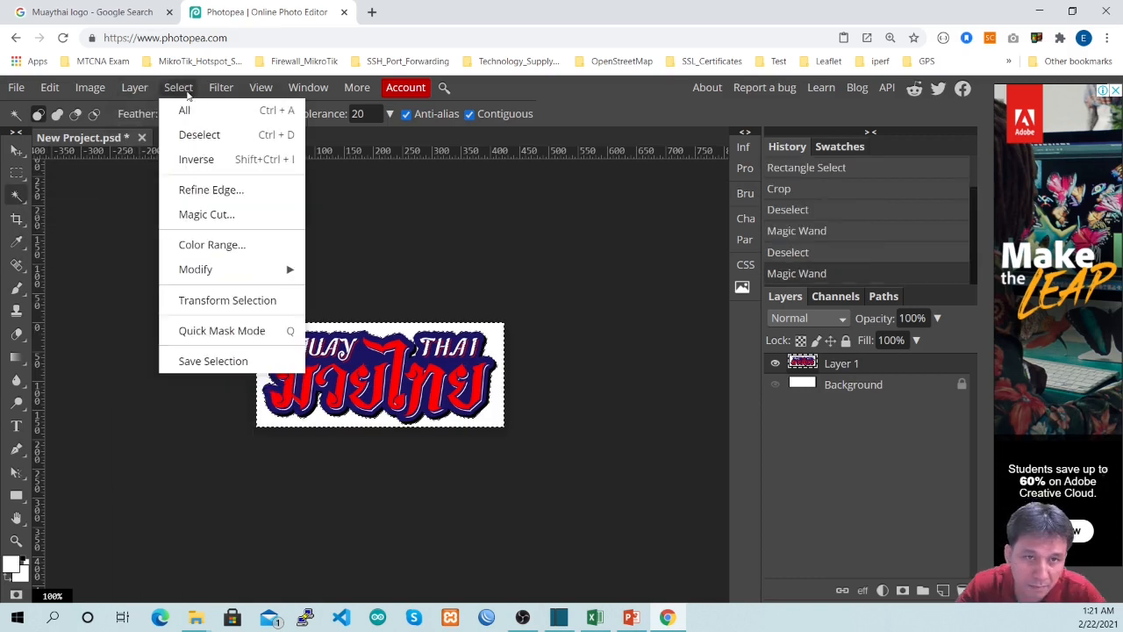
click(198, 158)
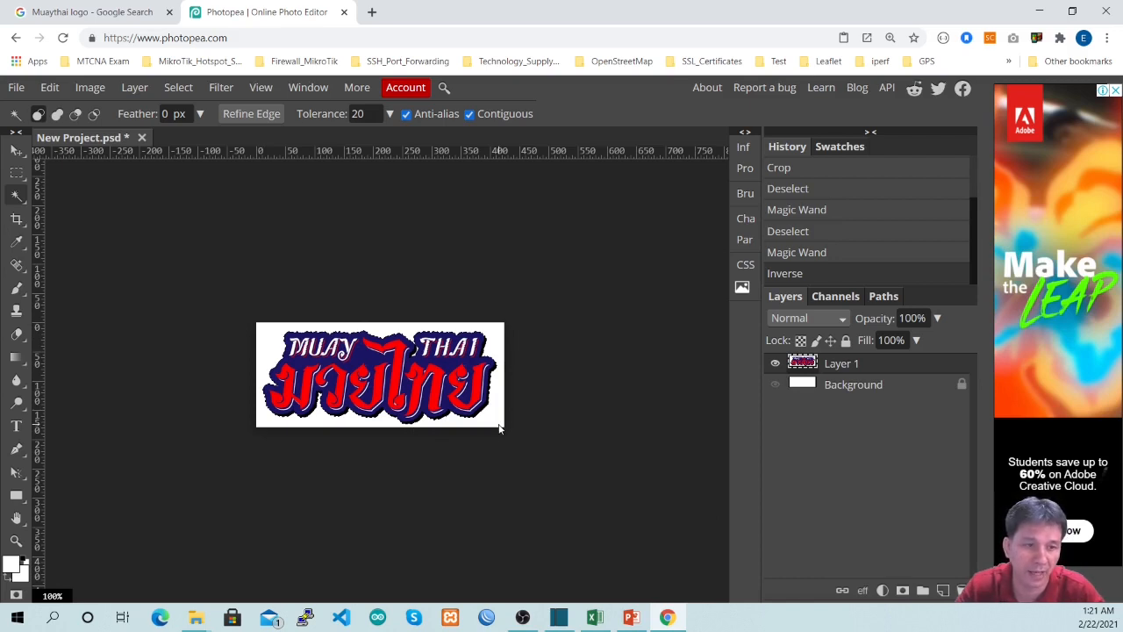
click(902, 590)
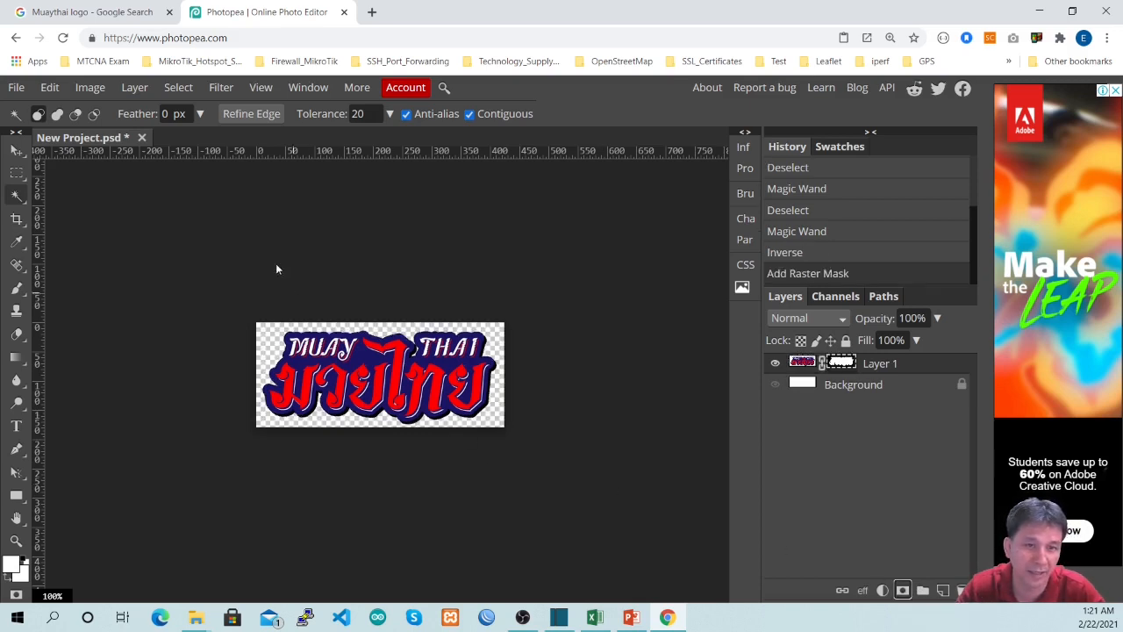
- Save the project as a PSD and export the logo as a 424 × 179 px PNG at 100% quality
click(16, 87)
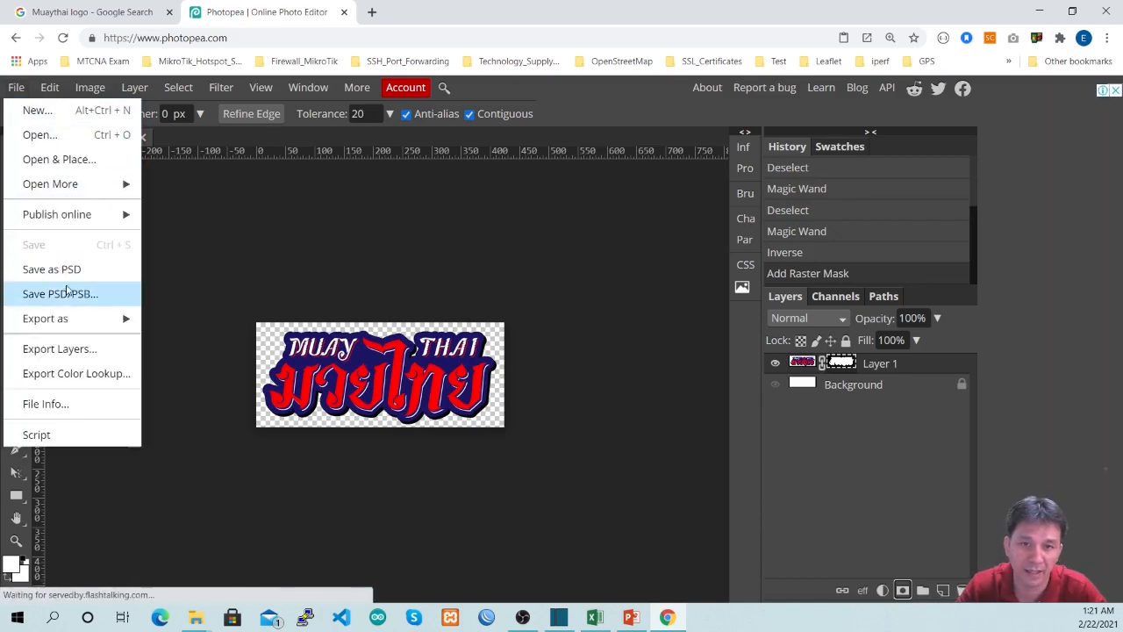
click(73, 275)
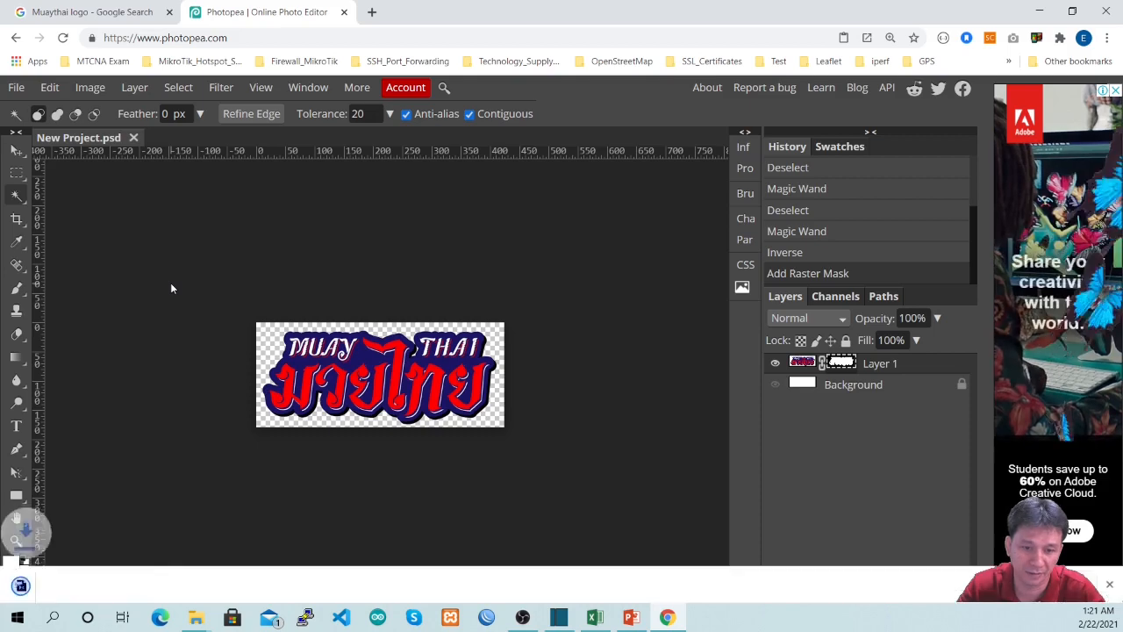
click(16, 87)
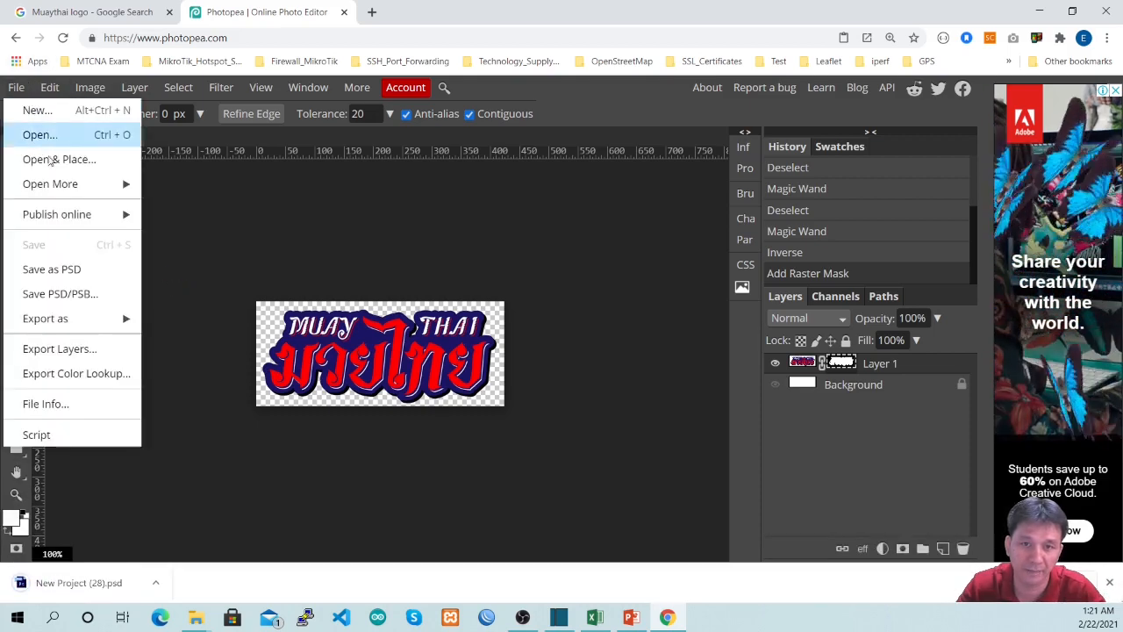
mouse_move(82, 322)
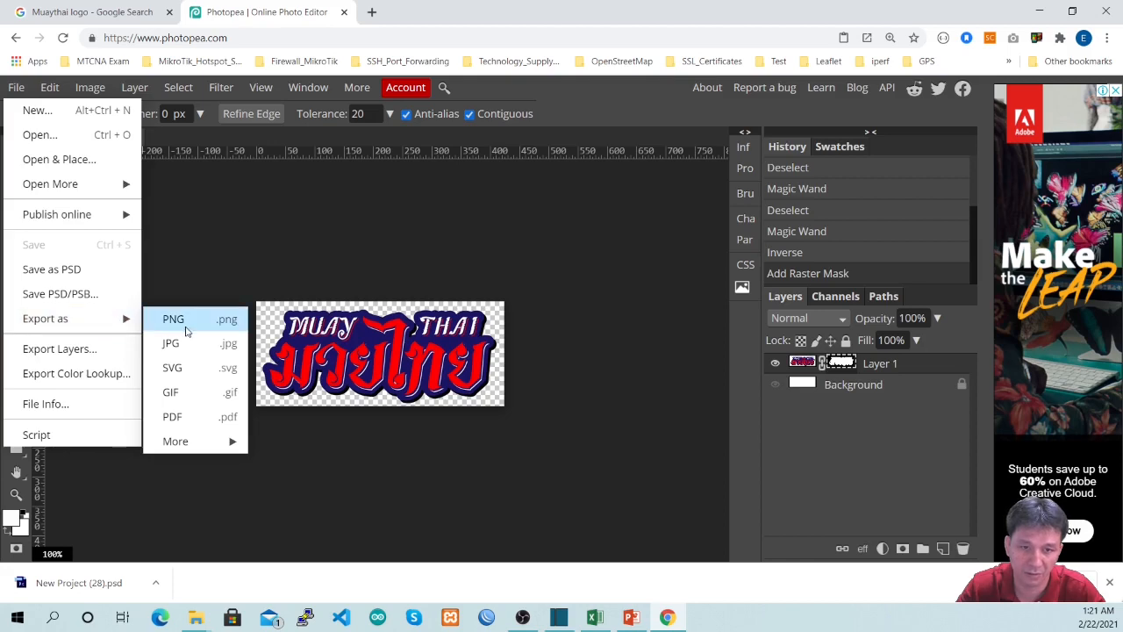
click(245, 325)
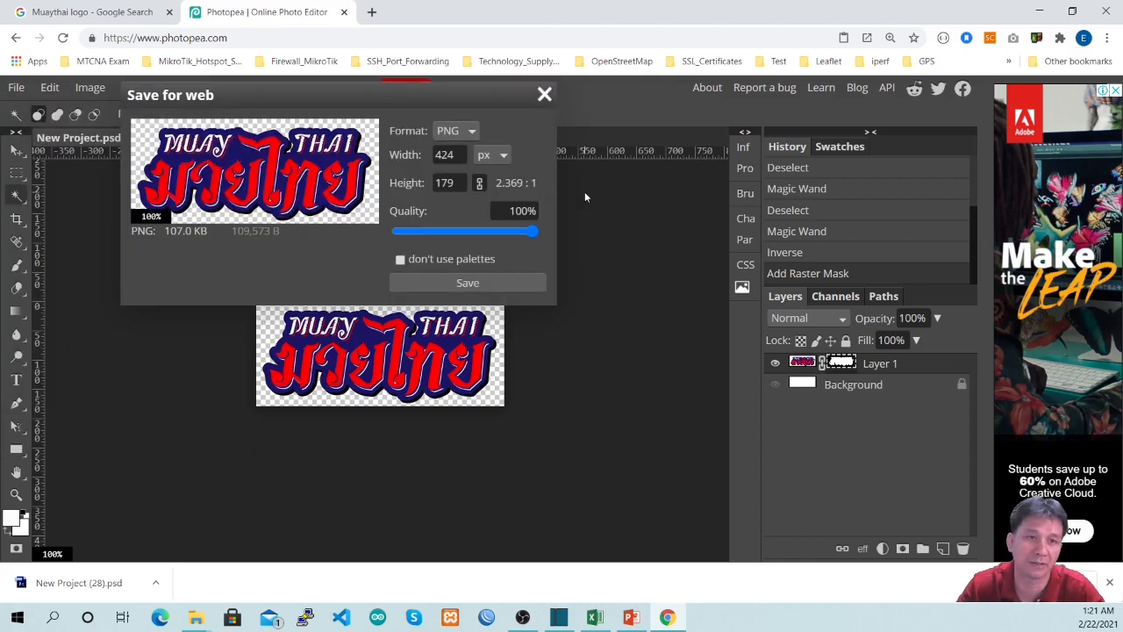
click(471, 282)
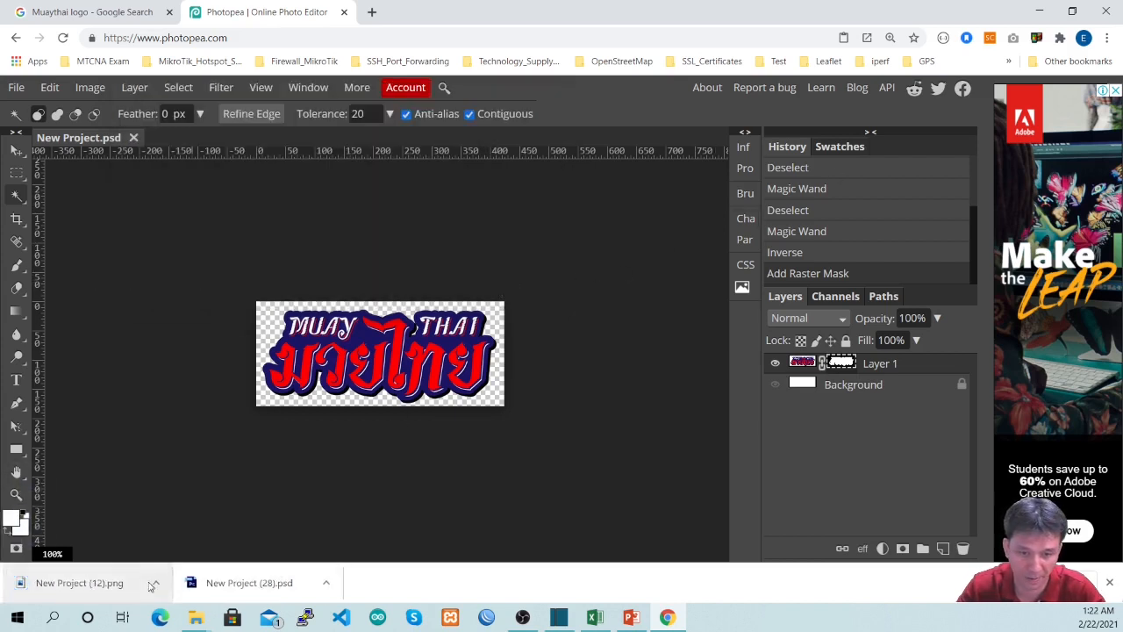
- Copy New Project (12).png from the Downloads folder to the desktop and place it below the workbook icons
click(155, 582)
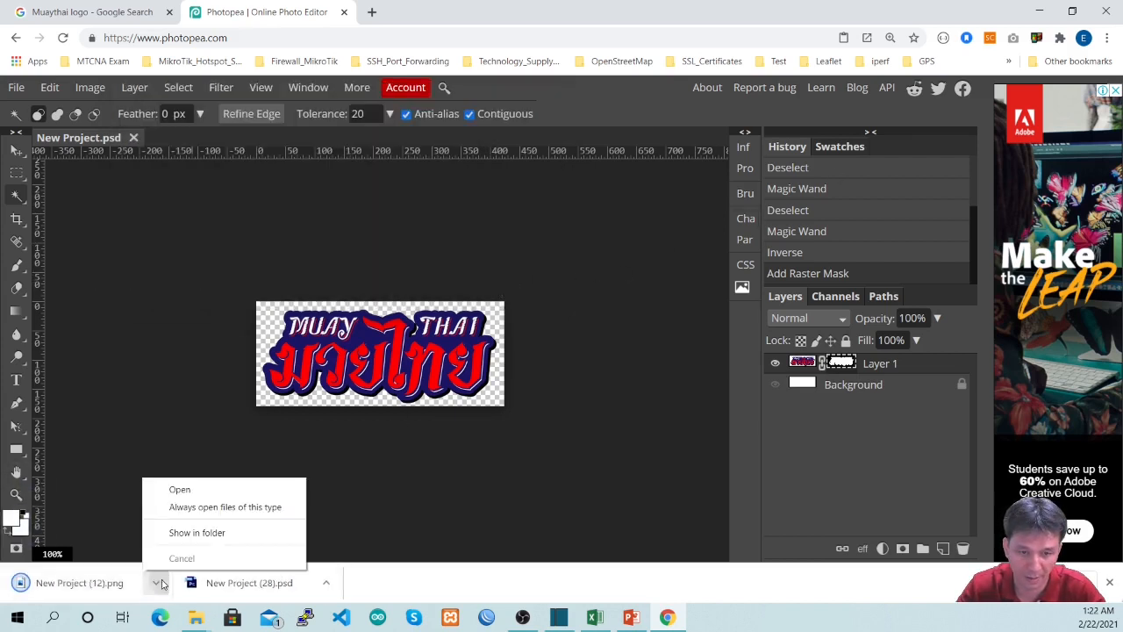
click(195, 534)
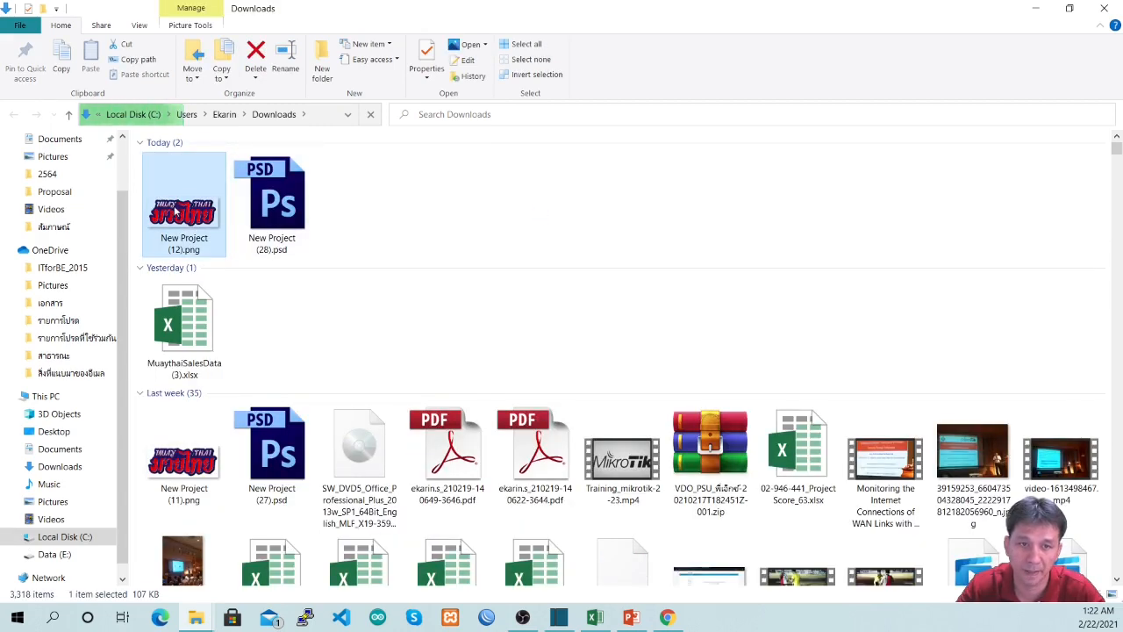
right_click(174, 211)
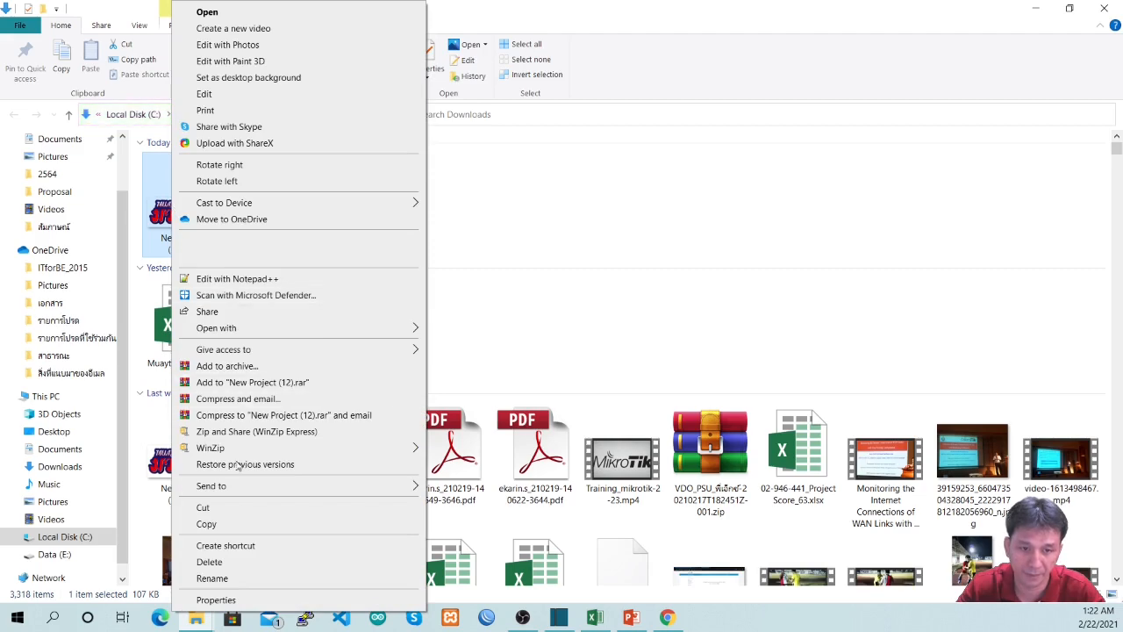
click(206, 523)
click(1035, 9)
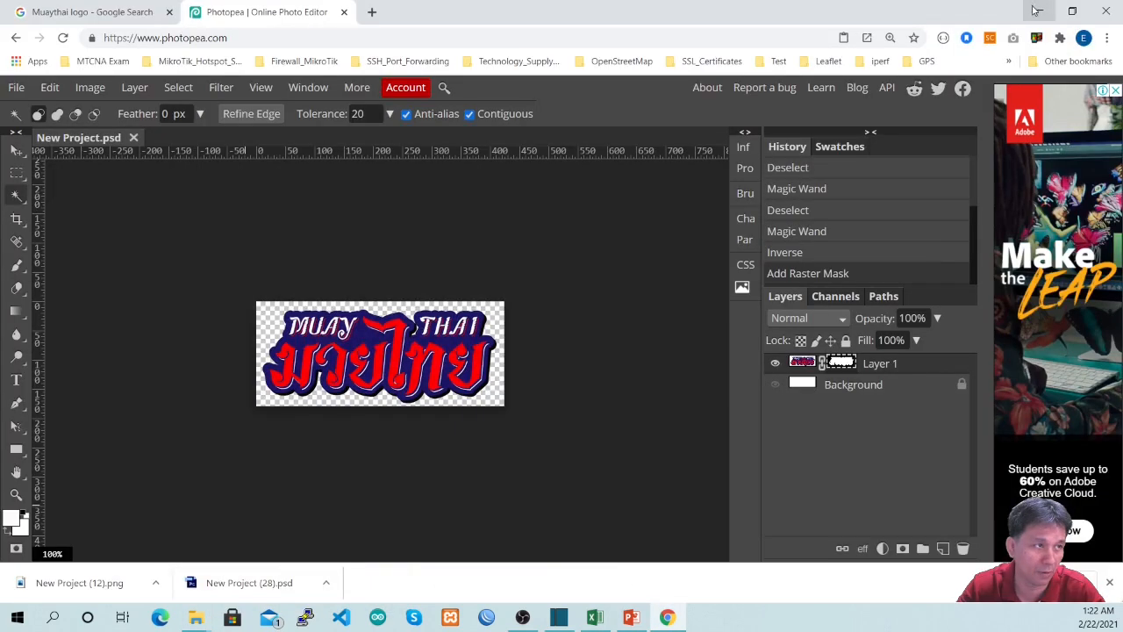
click(1035, 11)
click(1071, 9)
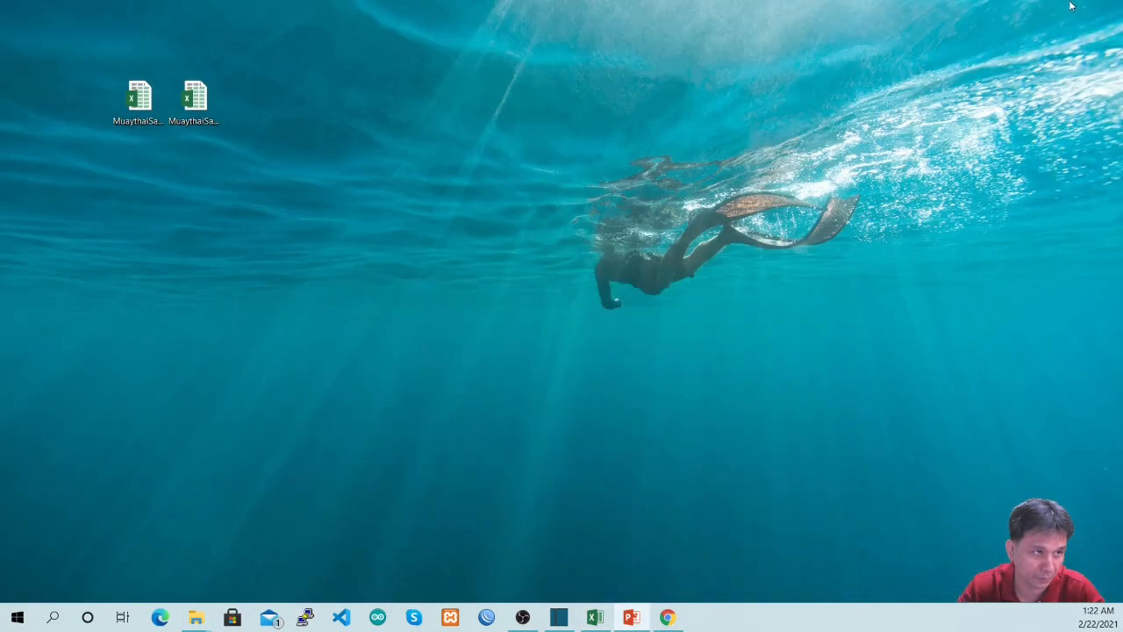
right_click(478, 98)
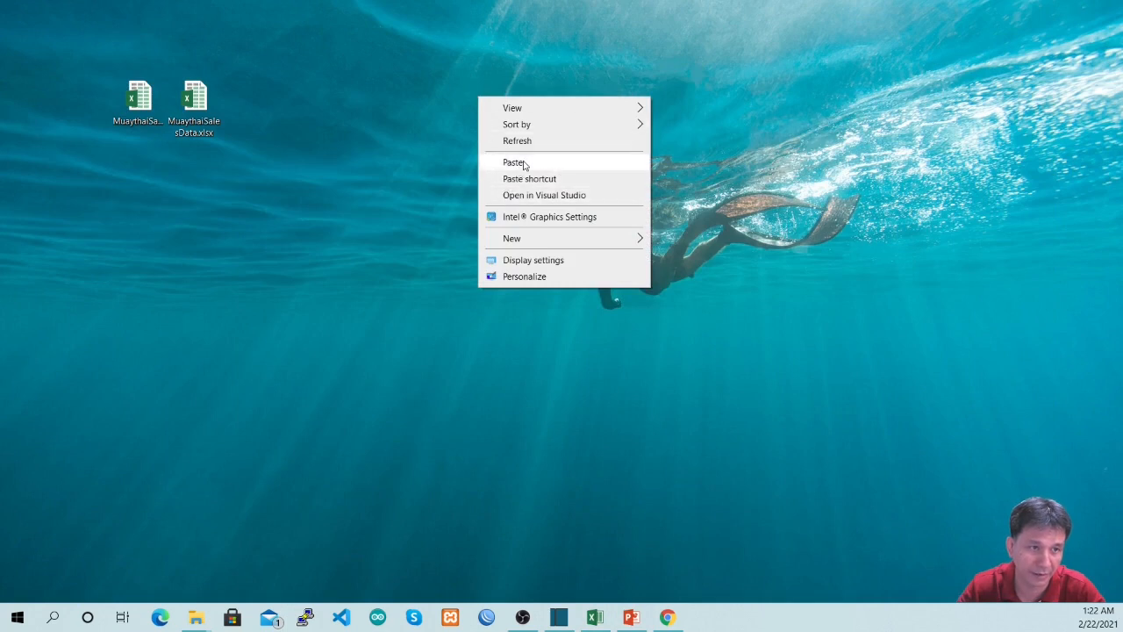
click(523, 163)
drag(458, 44, 139, 153)
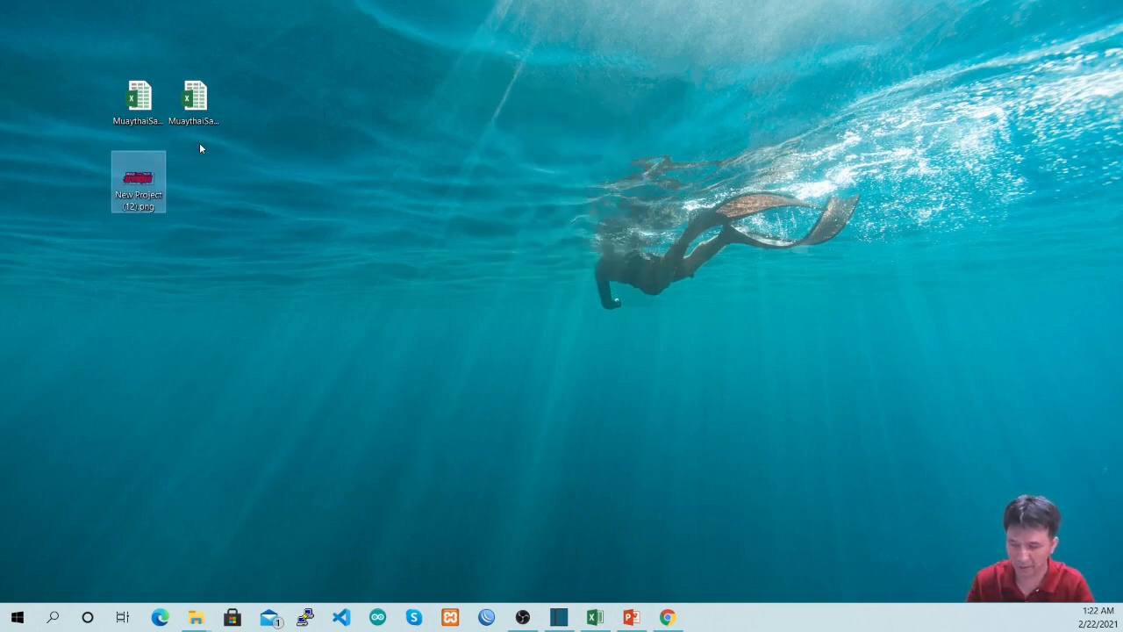
- Rename the logo image on the desktop as Logo.png
key(F2)
text(Logo)
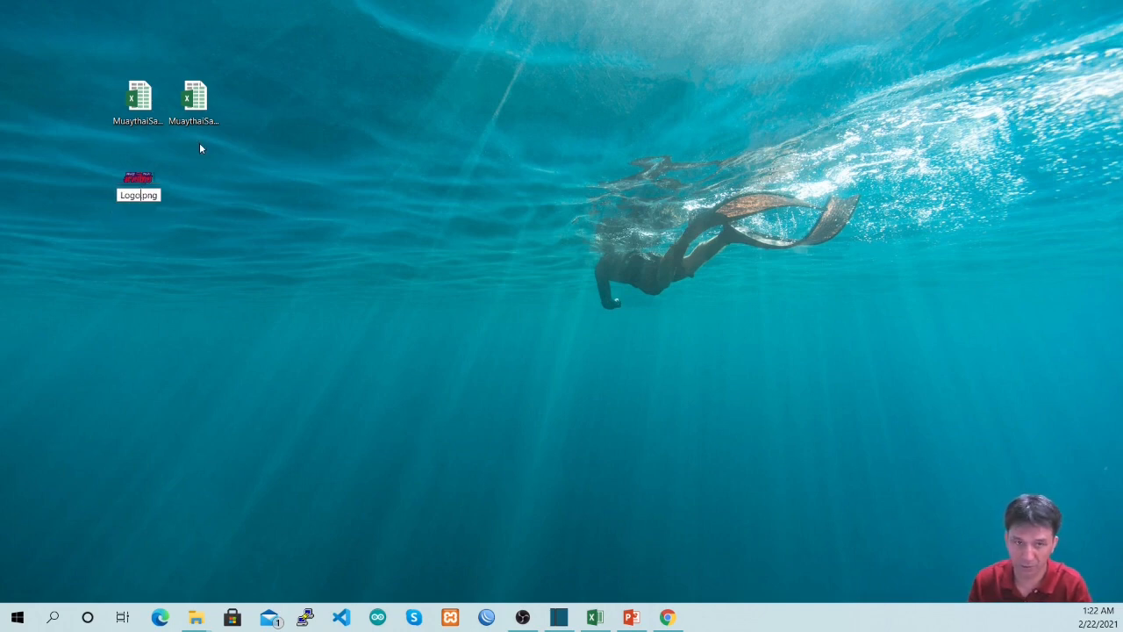
key(Return)
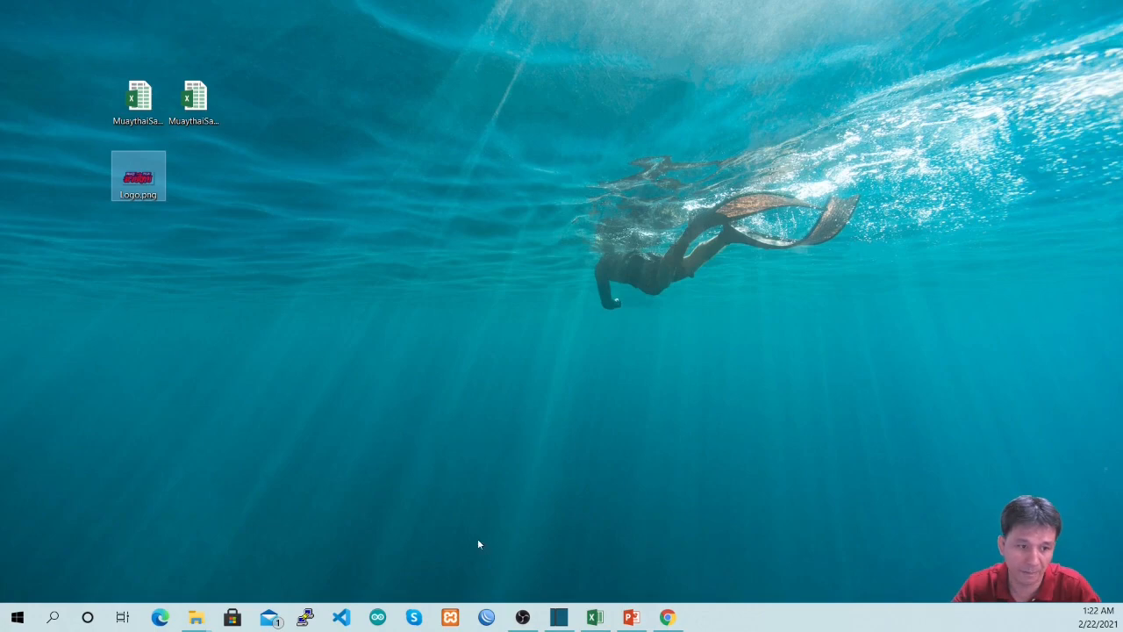
- Switch to Excel and insert the Logo.png picture from the Desktop folder into the Dashboard sheet
click(594, 616)
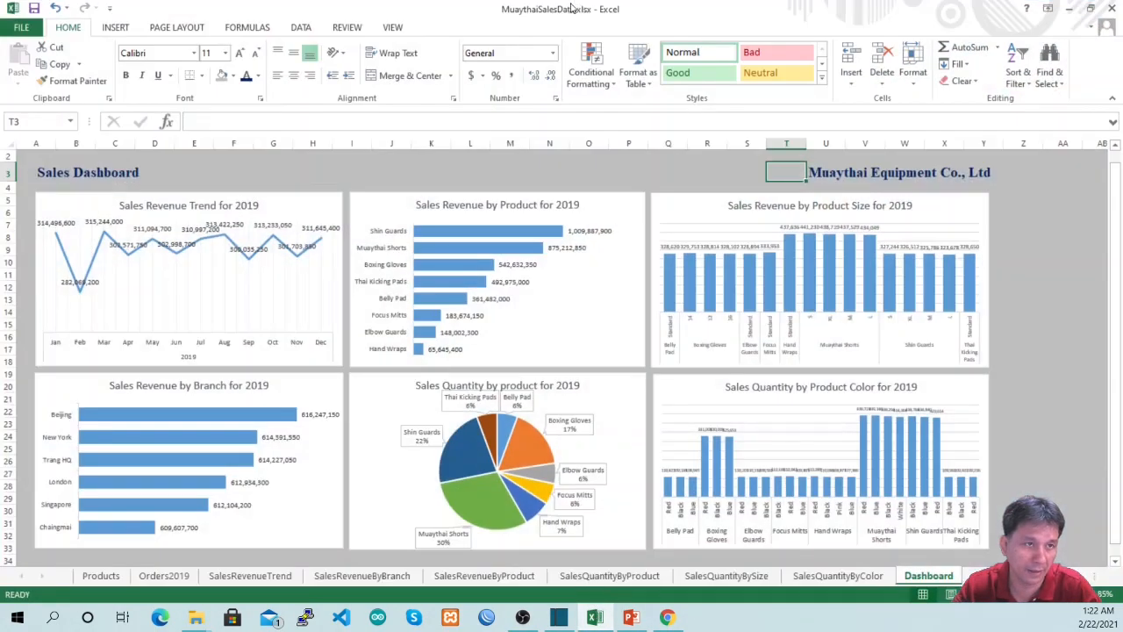
drag(574, 9, 723, 25)
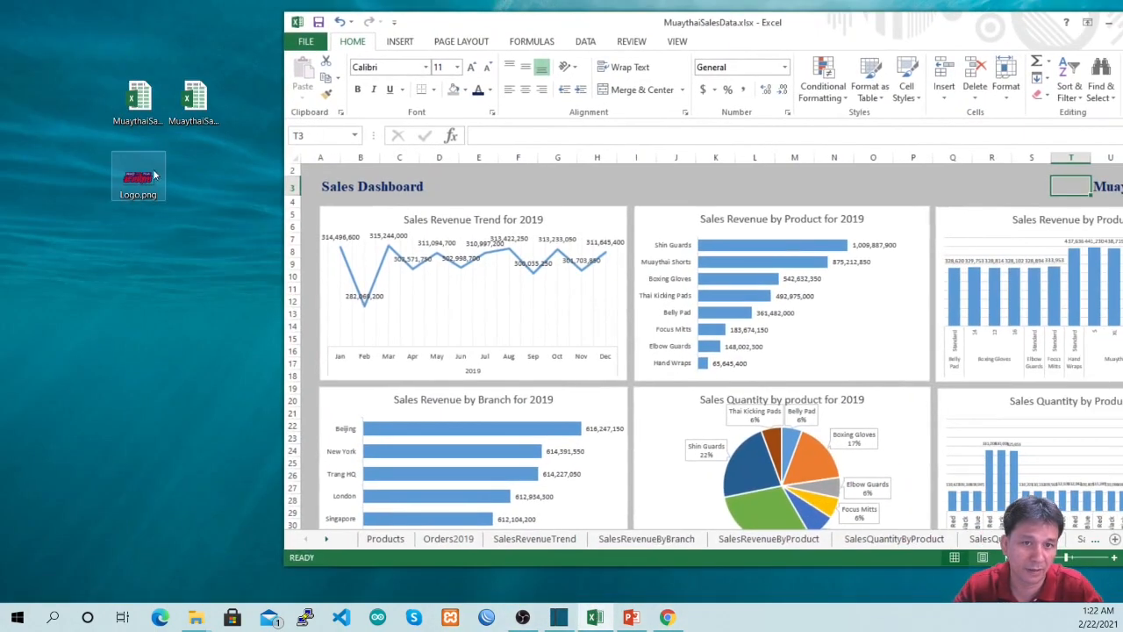
drag(134, 187, 969, 195)
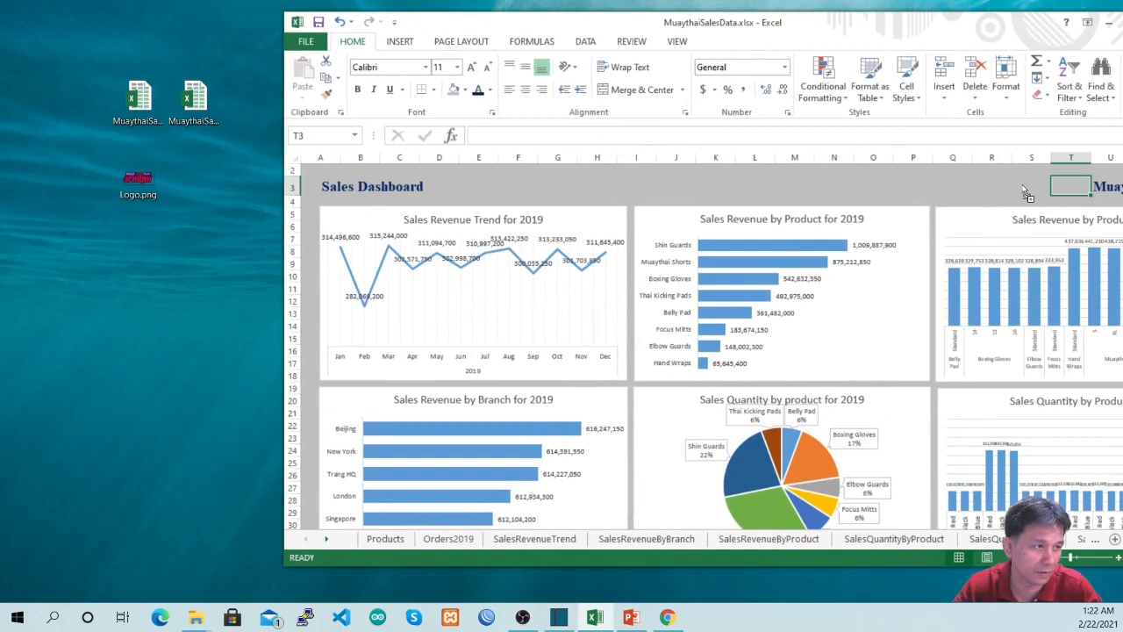
click(406, 42)
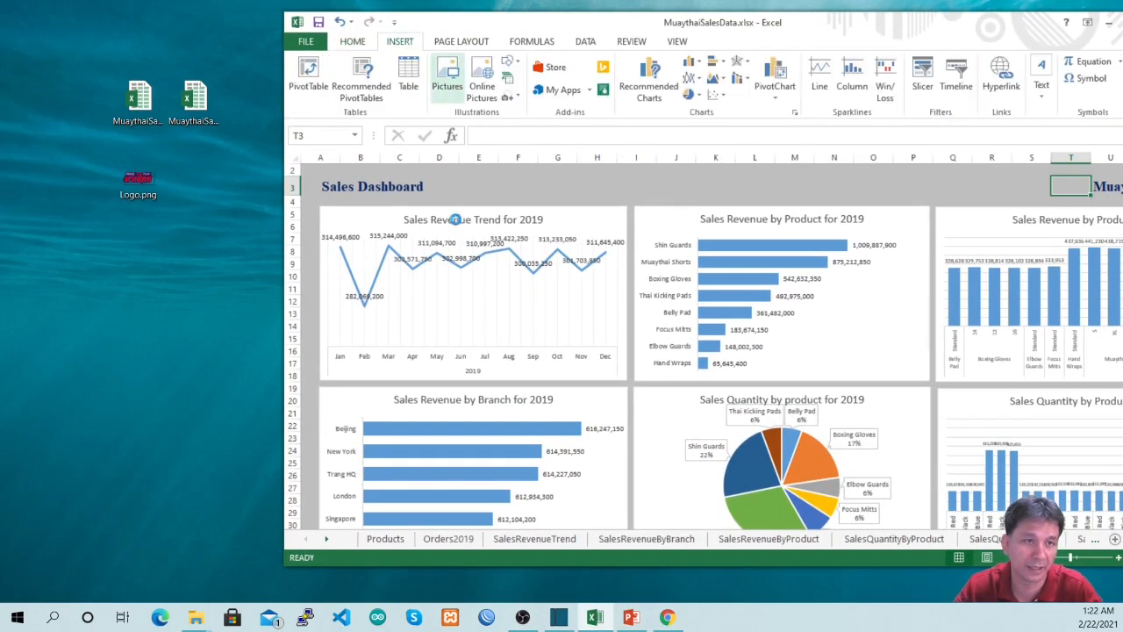
click(447, 77)
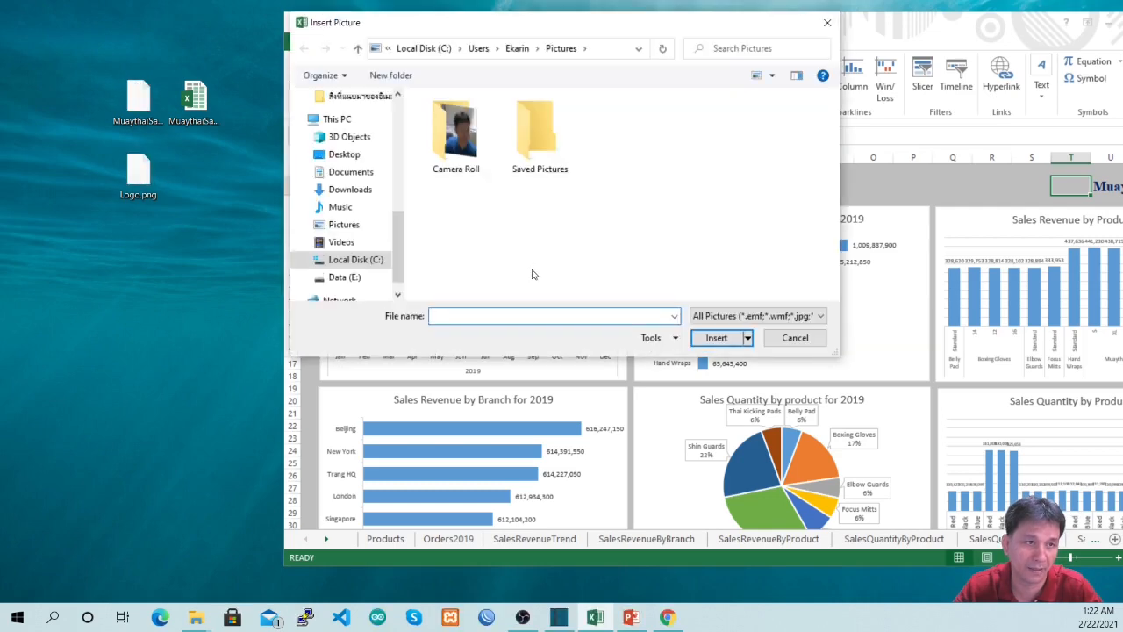
click(355, 153)
click(548, 210)
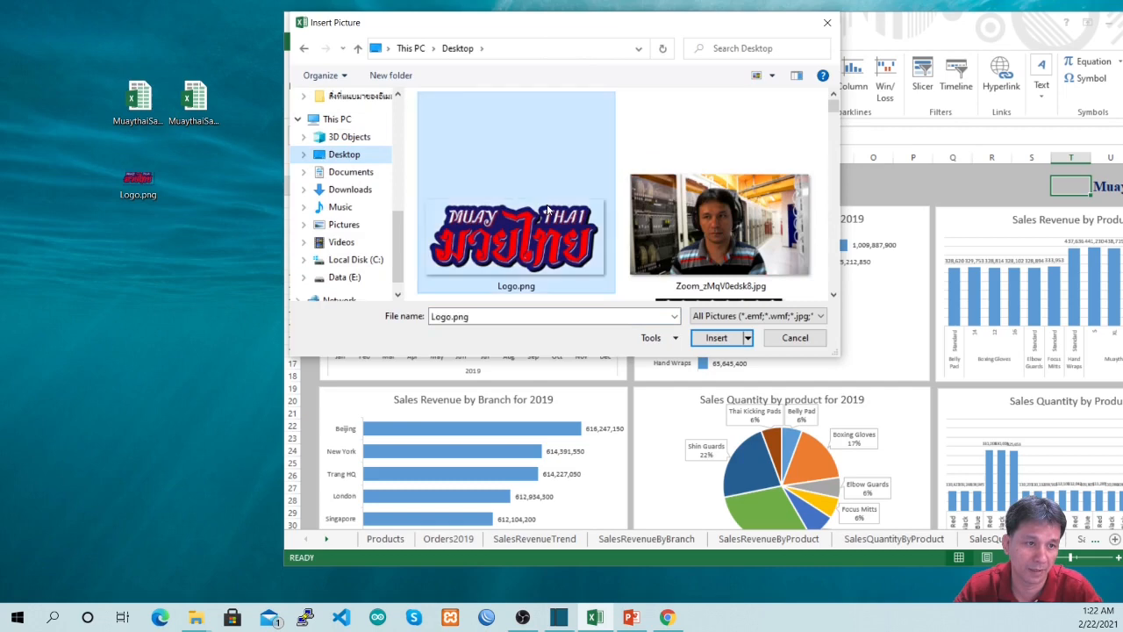
double_click(548, 210)
- Shrink the logo to about 0.44 in high by 1.04 in wide, place it just before the company name, and save the workbook
double_click(796, 32)
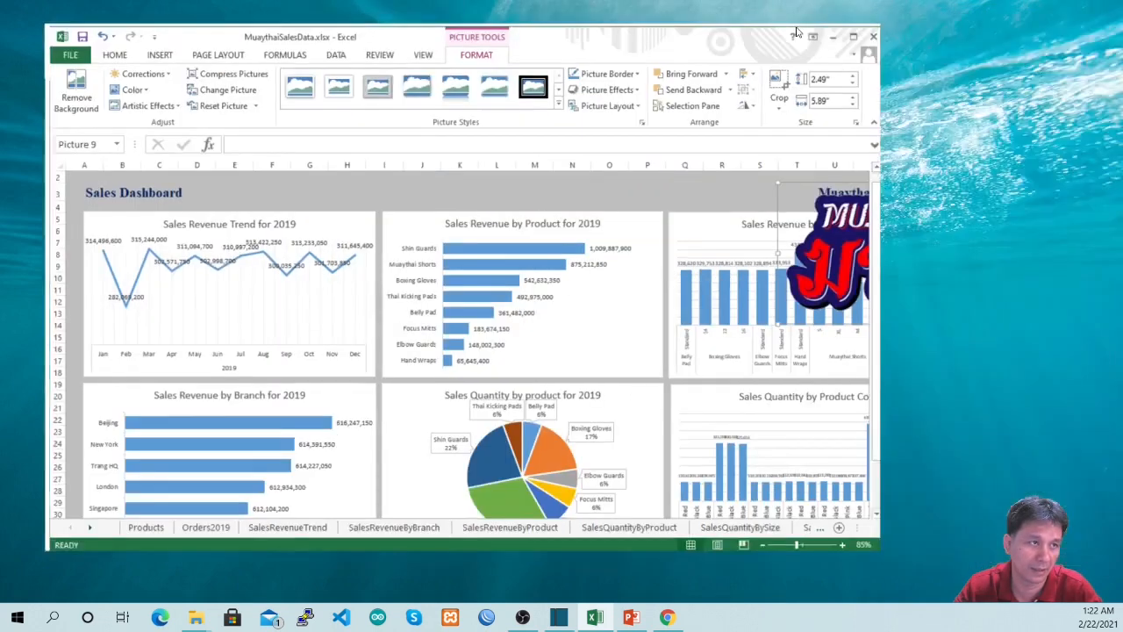
drag(772, 197, 773, 165)
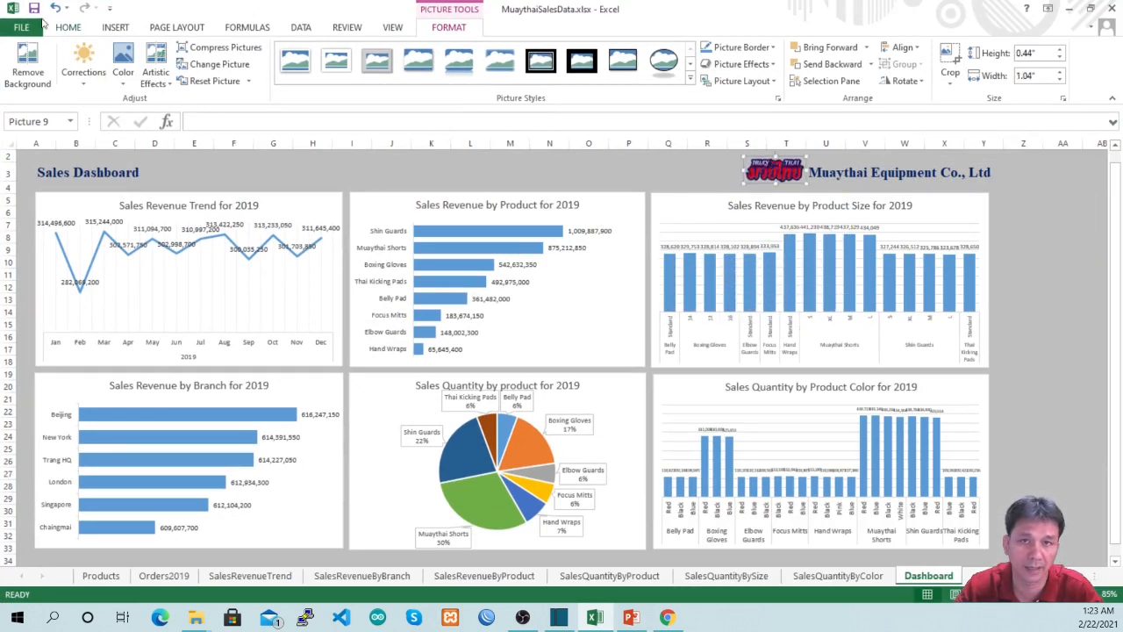
click(33, 8)
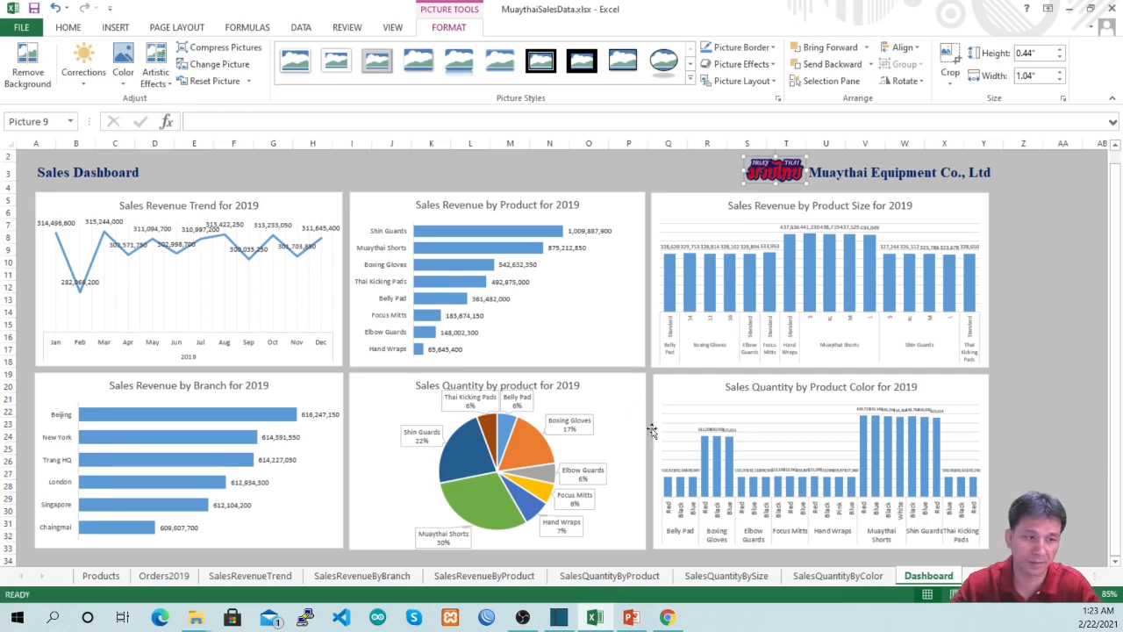
- Switch to PowerPoint, review the dashboard slides on inserting Product and Sales Branch slicers, and return to Excel
key(alt+Tab)
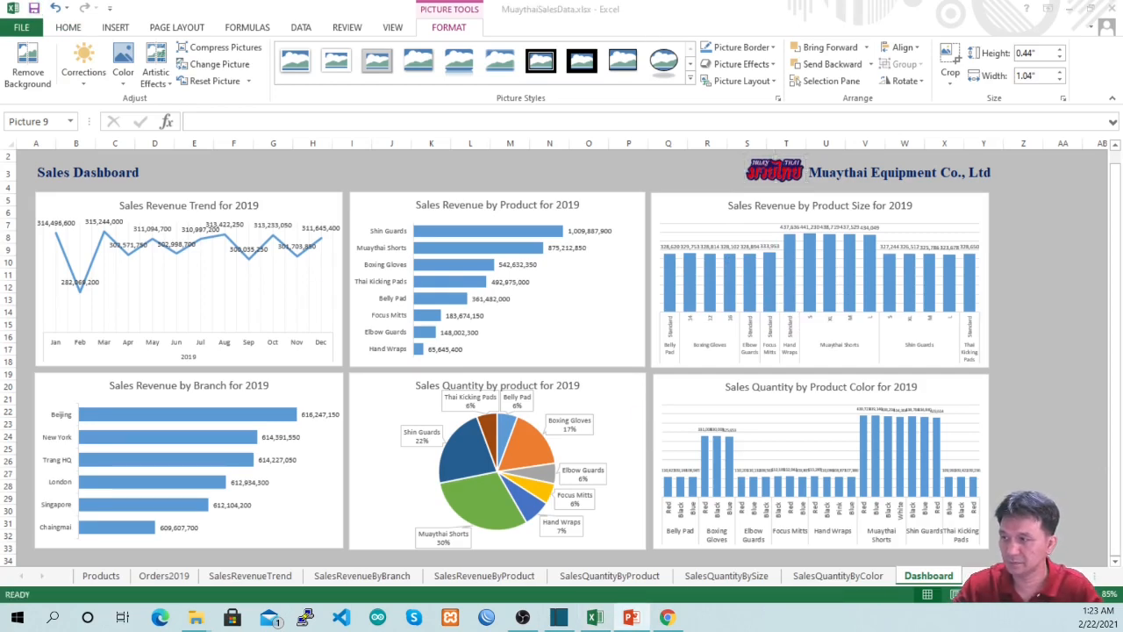
drag(0, 56, 492, 7)
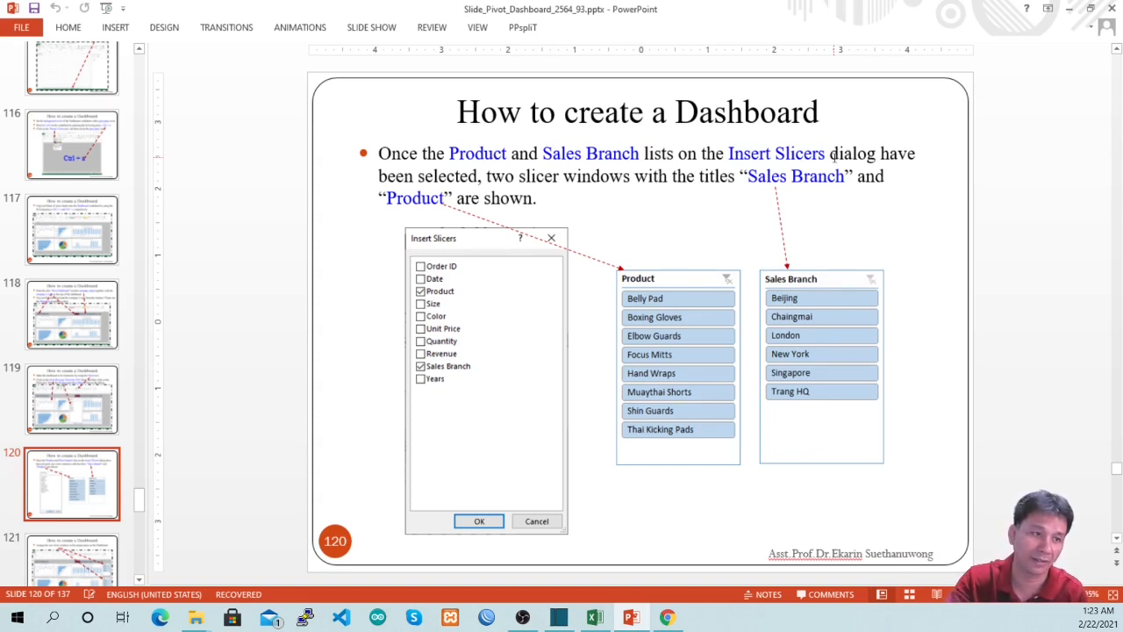
key(Page_Up)
drag(726, 7, 1122, 11)
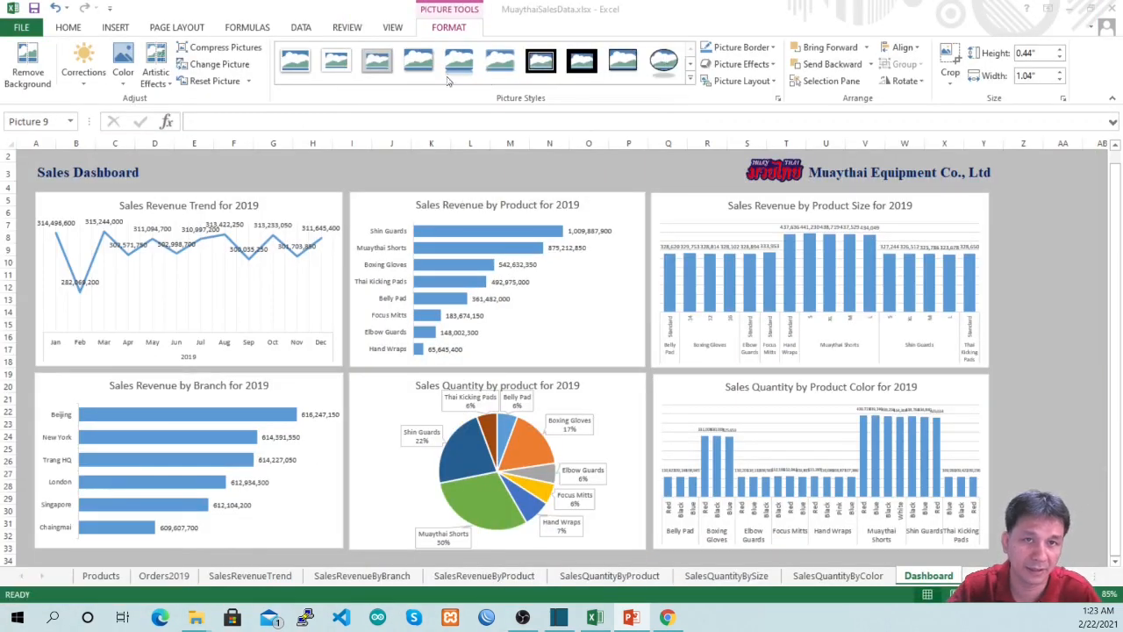
- Insert Product and Sales Branch slicers for the Sales Revenue Trend chart
click(113, 28)
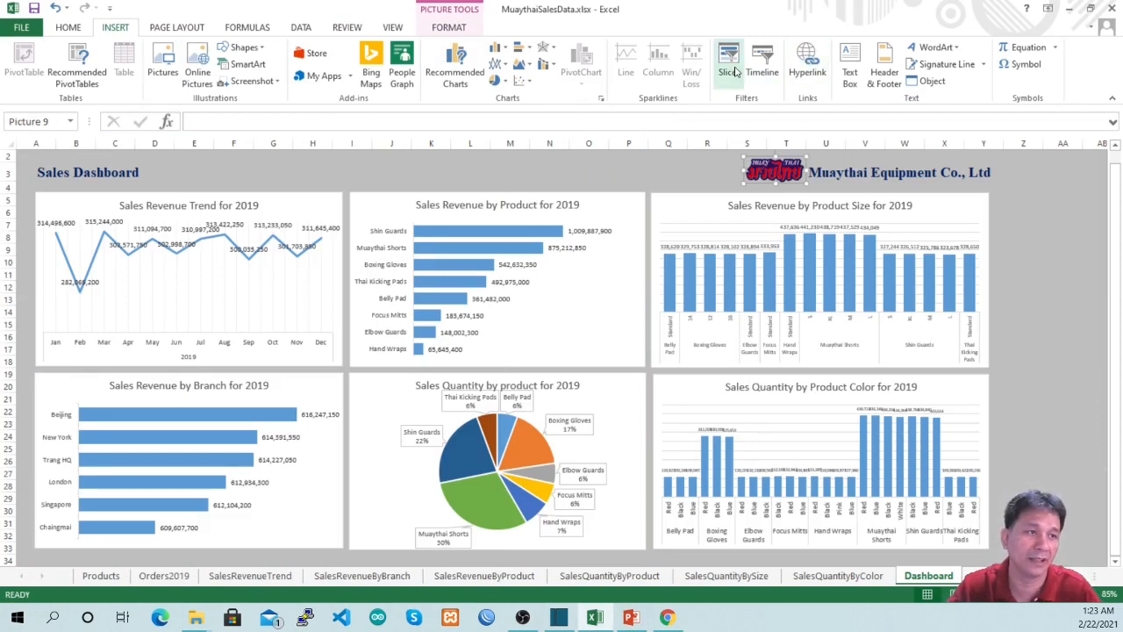
click(219, 281)
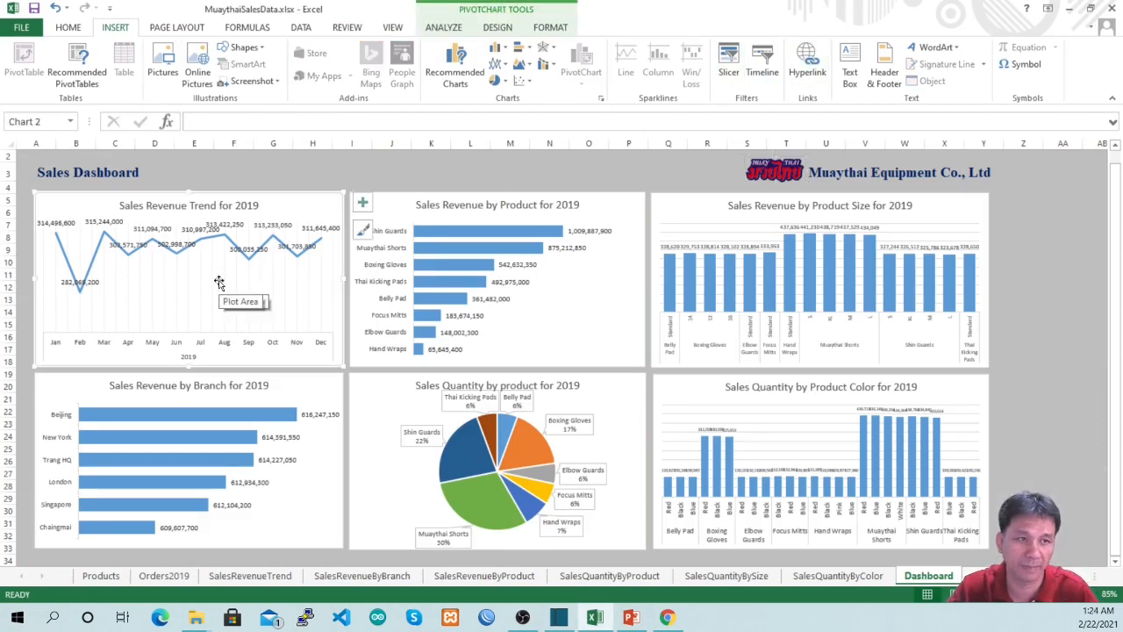
click(728, 66)
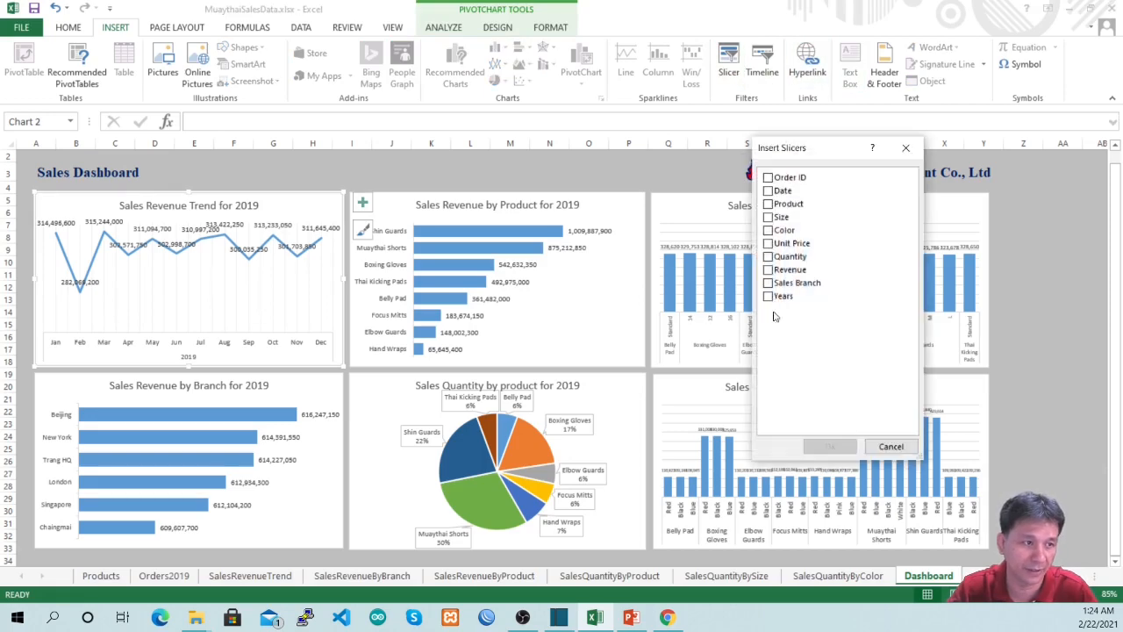
drag(2, 40, 500, 64)
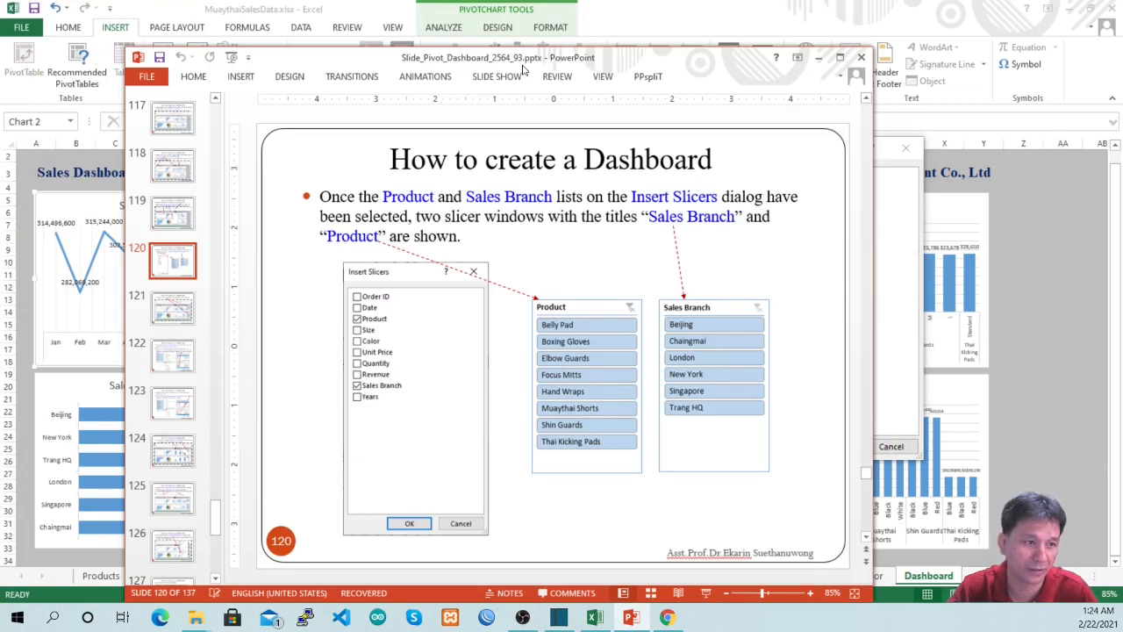
key(alt+Tab)
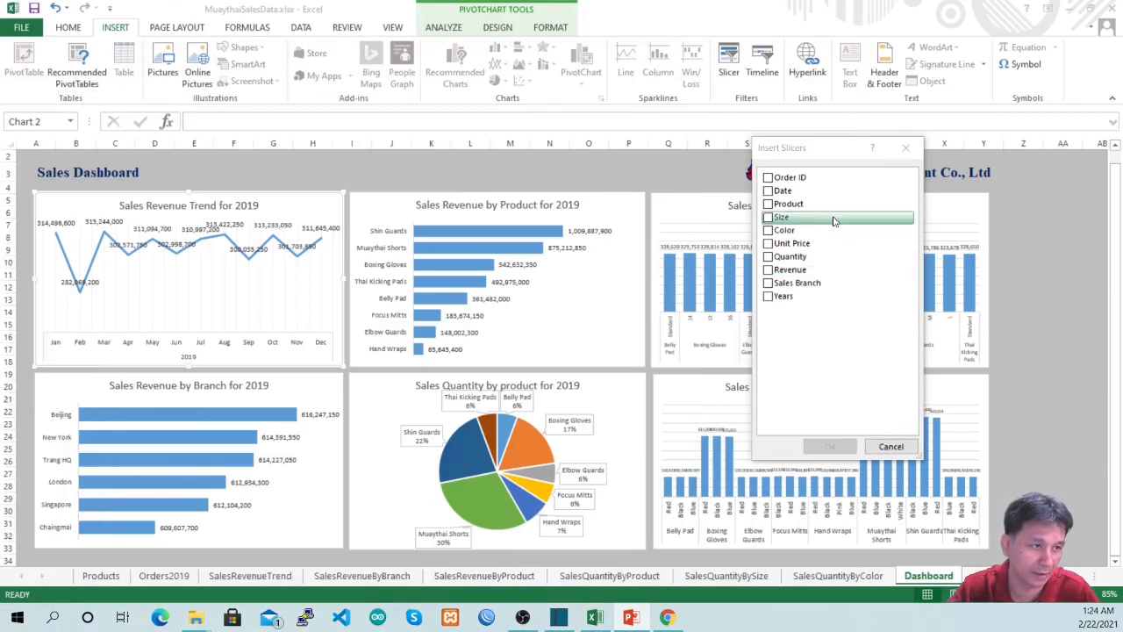
click(774, 205)
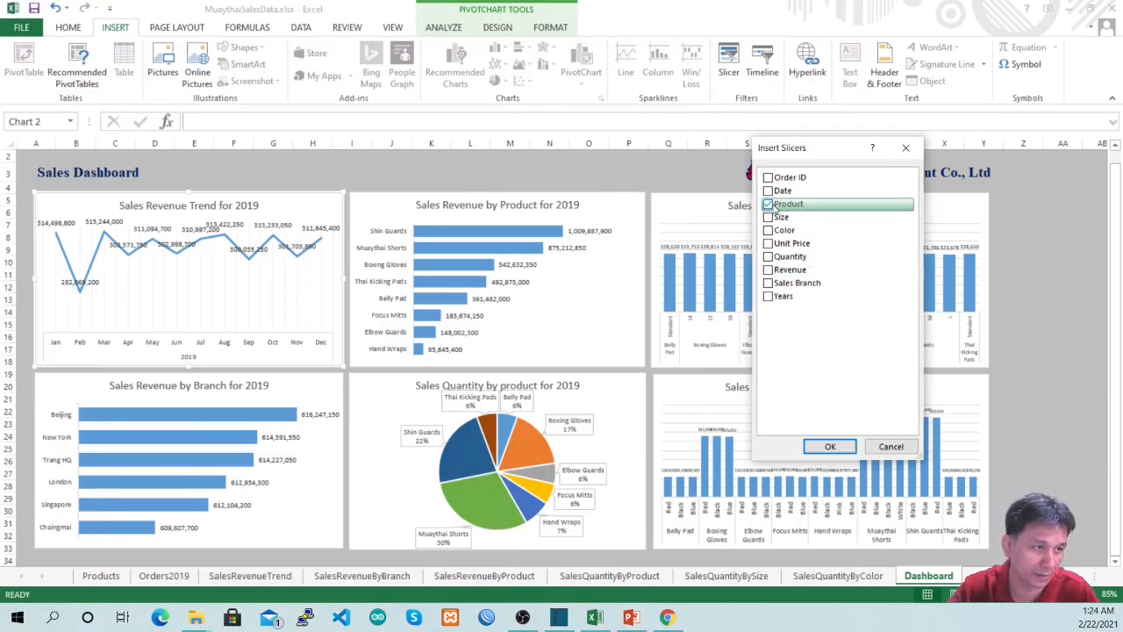
click(769, 282)
click(829, 446)
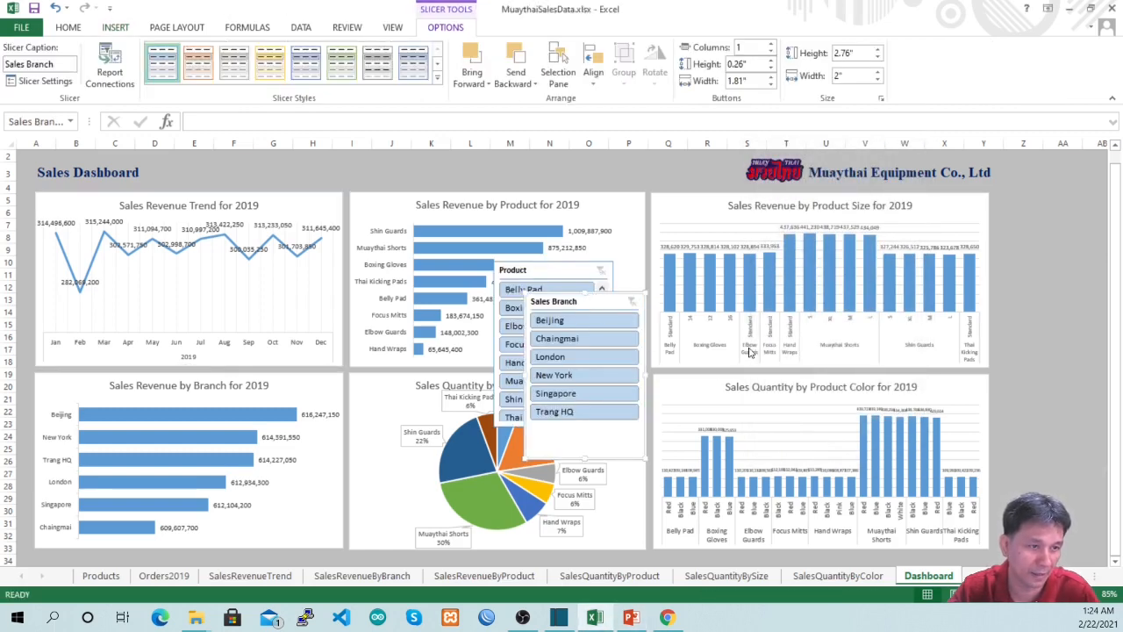
- Place the Product slicer above the Sales Branch slicer beyond the last chart column, and shift the six charts to make room
drag(605, 302, 1078, 381)
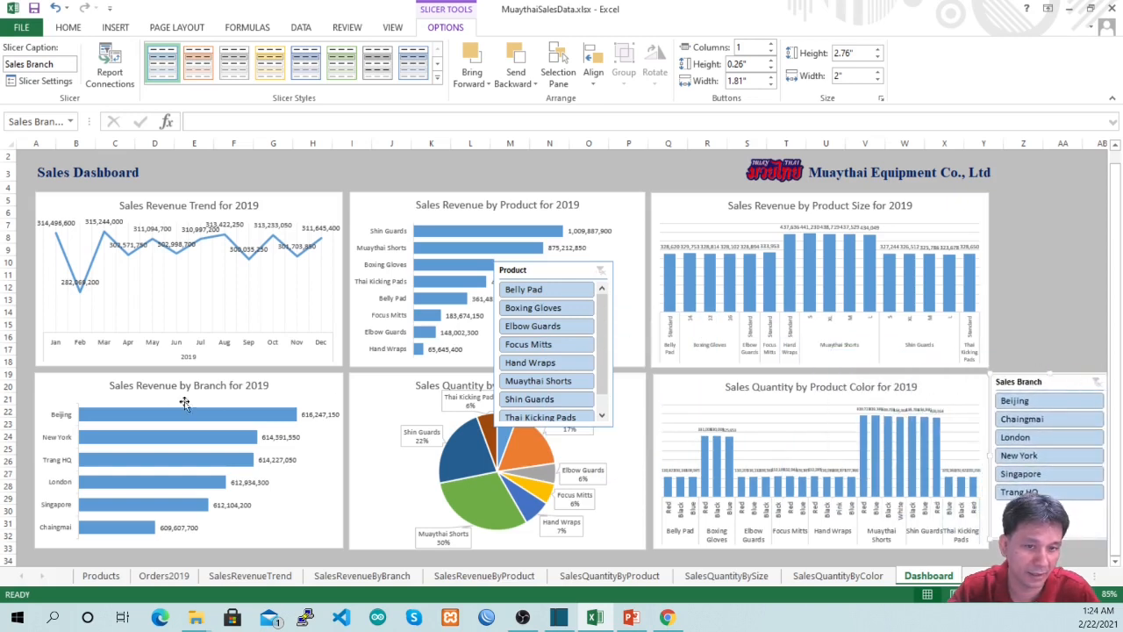
drag(516, 270, 1010, 201)
click(232, 278)
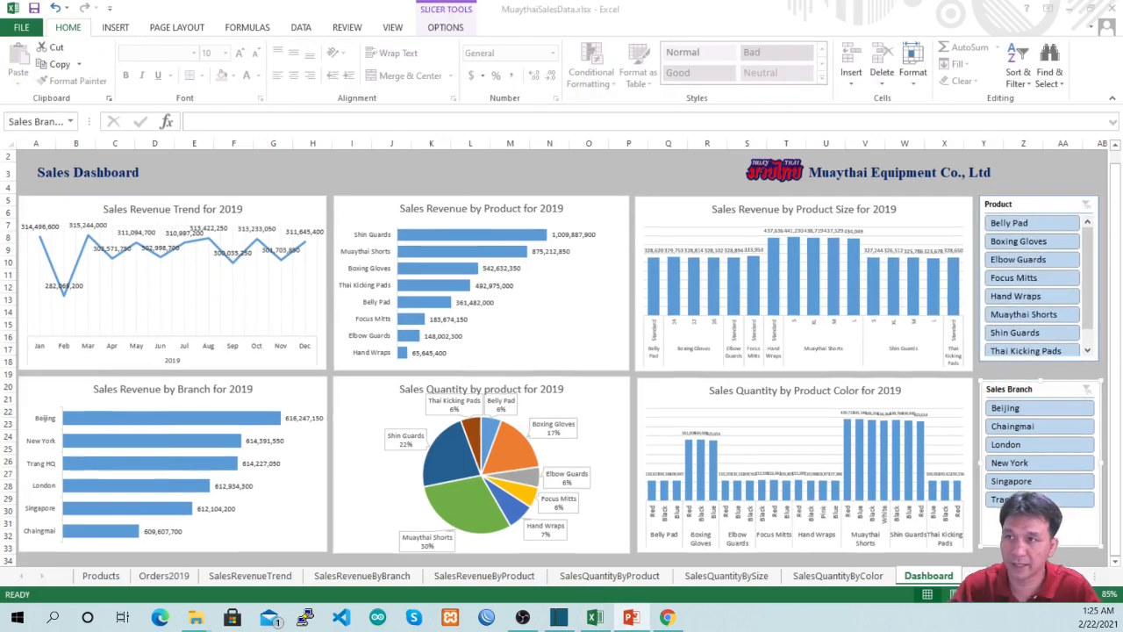
- Switch to PowerPoint, read slide 122 on connecting the Sales Branch slicer to other charts, and return to Excel
drag(2, 106, 629, 30)
double_click(629, 30)
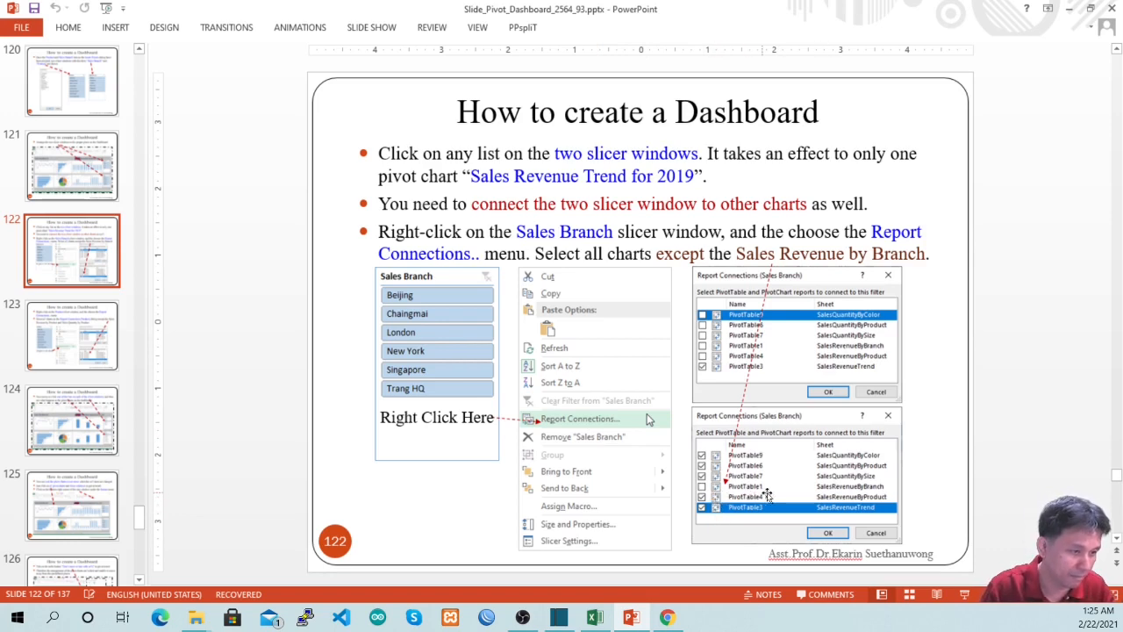
double_click(946, 6)
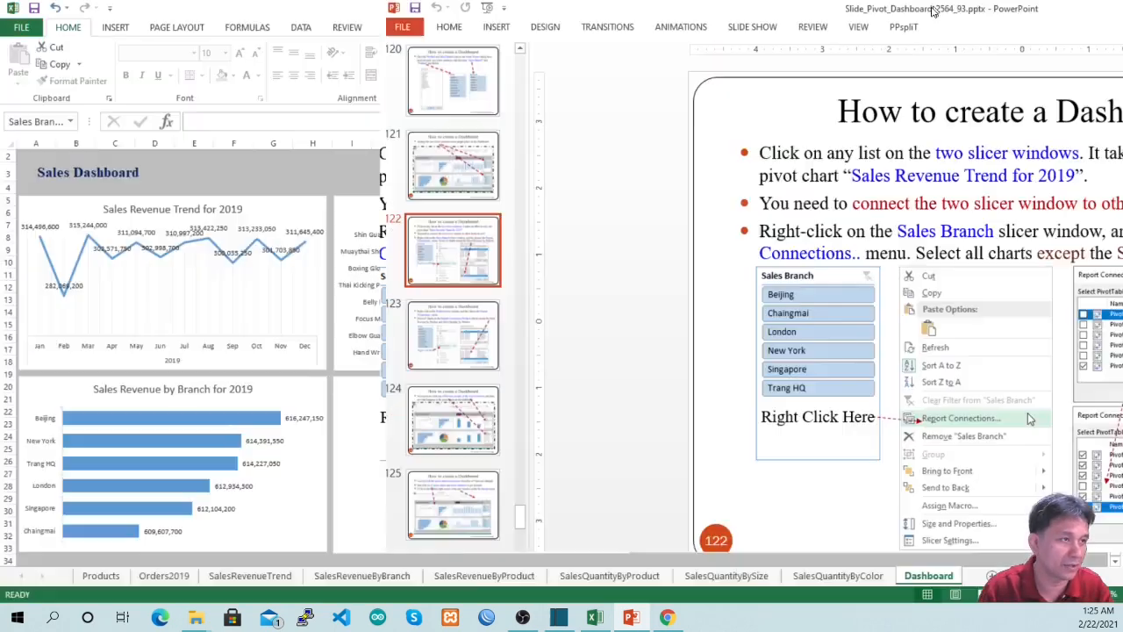
drag(935, 11, 1122, 11)
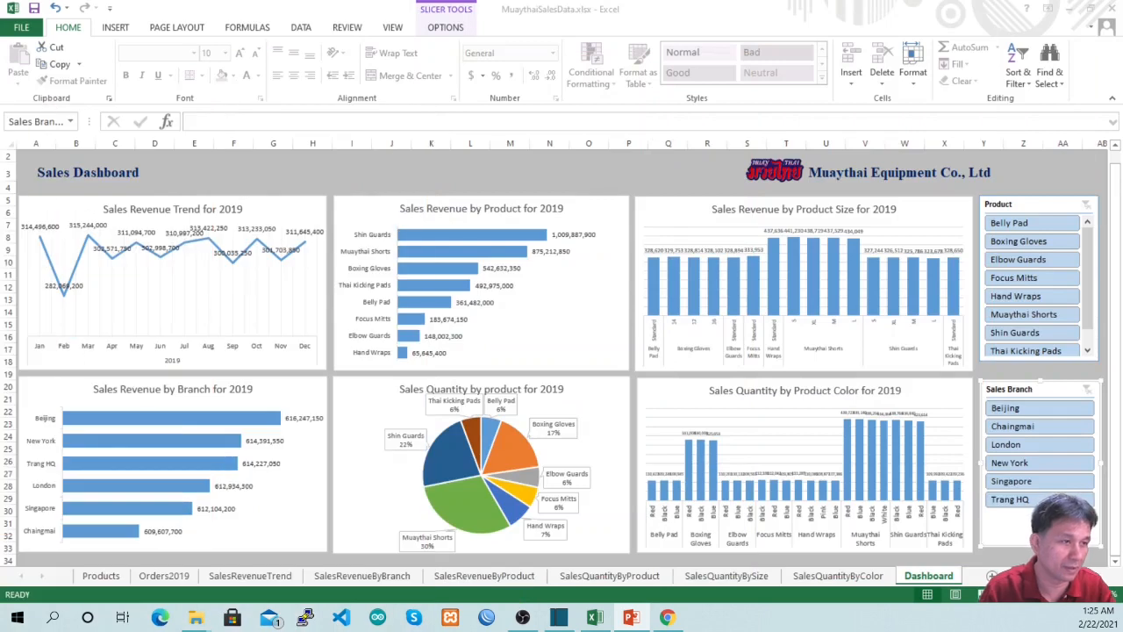
- Connect the Sales Branch slicer to every listed pivot report except SalesRevenueByBranch
click(1053, 392)
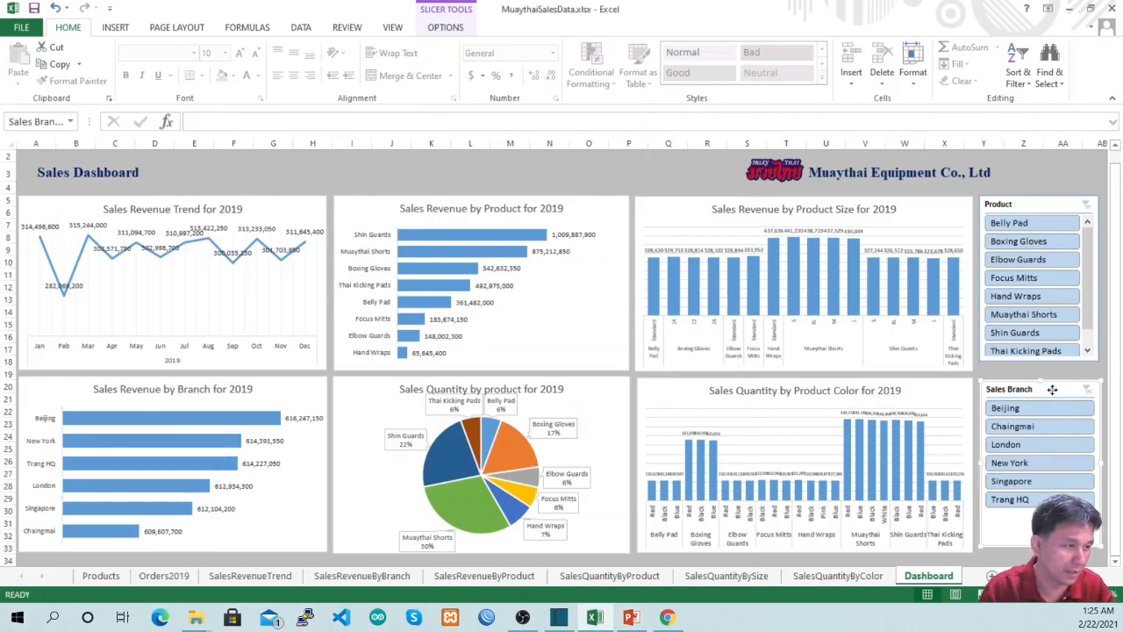
right_click(1053, 389)
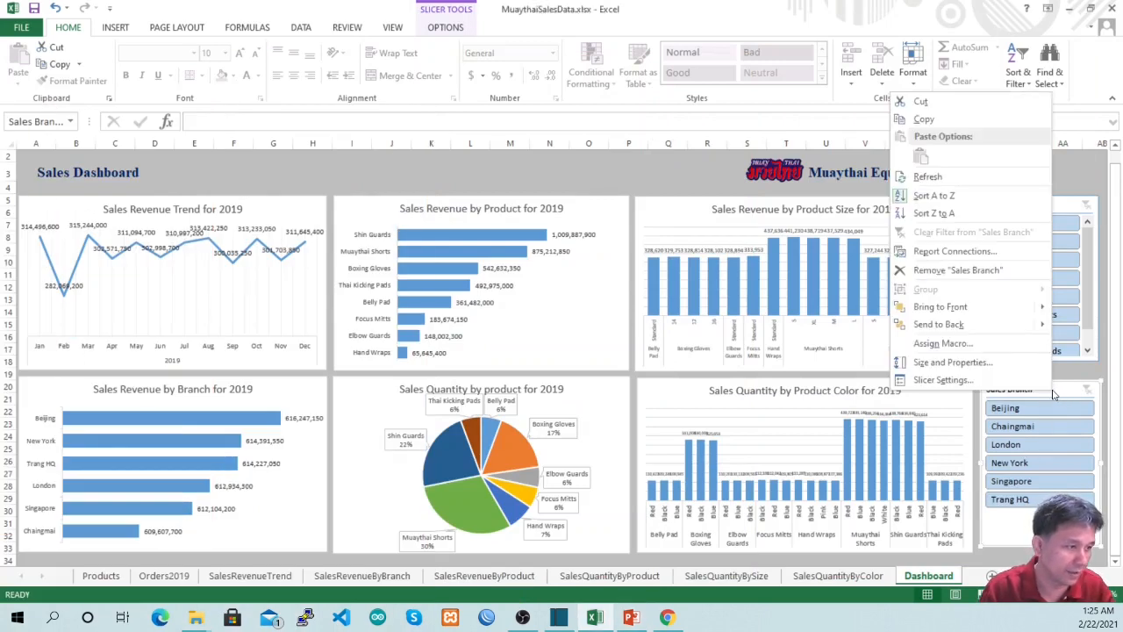
click(958, 252)
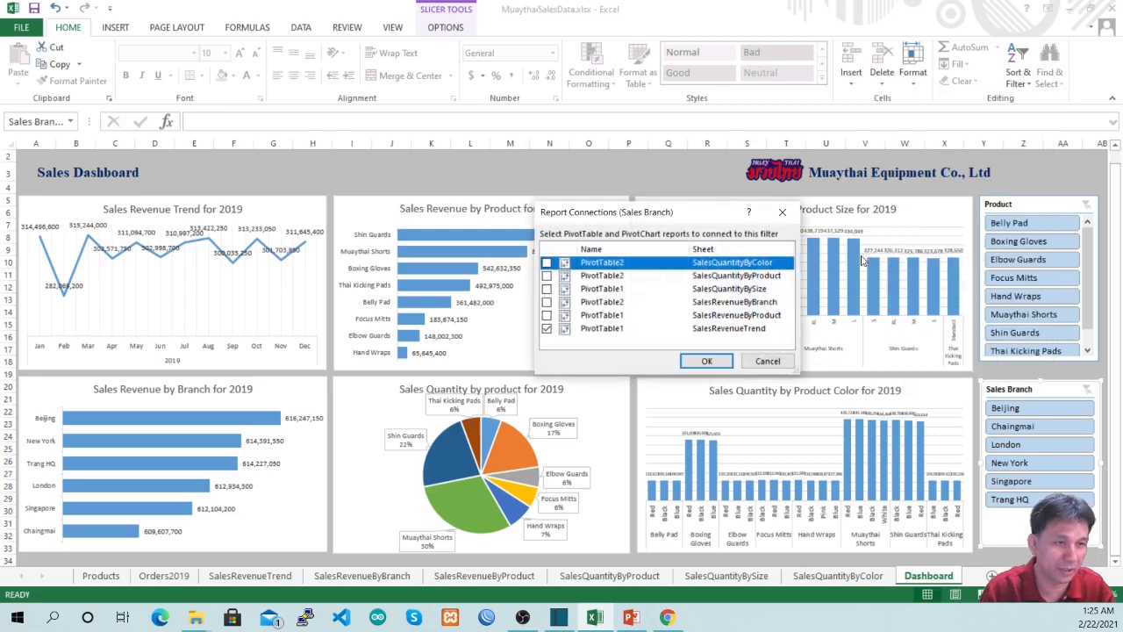
click(547, 315)
click(547, 302)
click(546, 289)
click(547, 276)
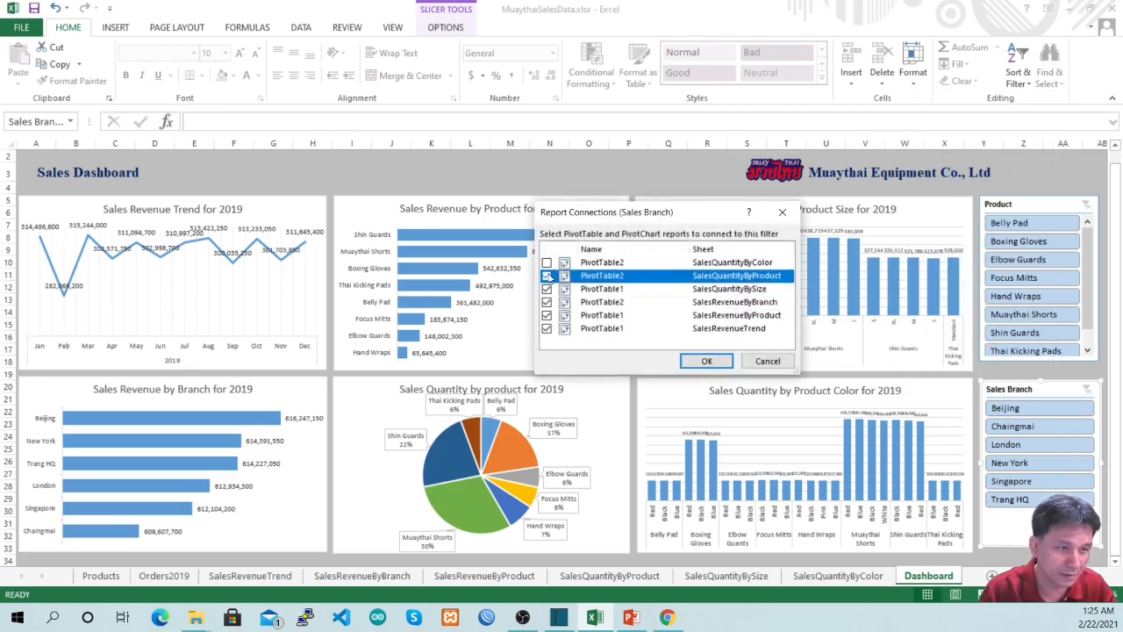
click(547, 263)
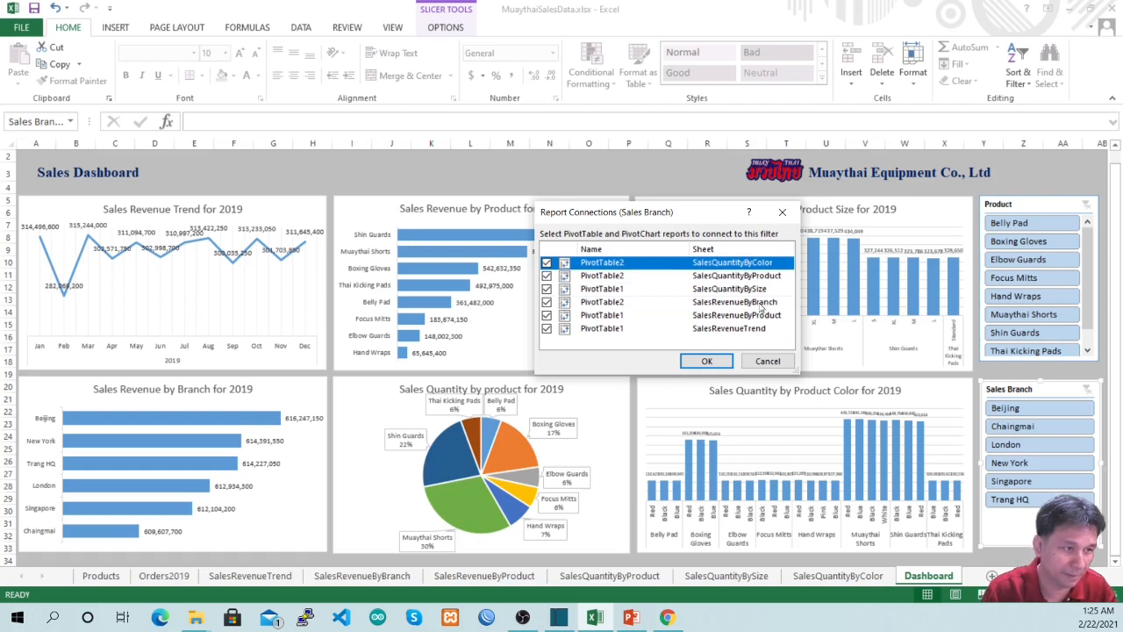
click(546, 301)
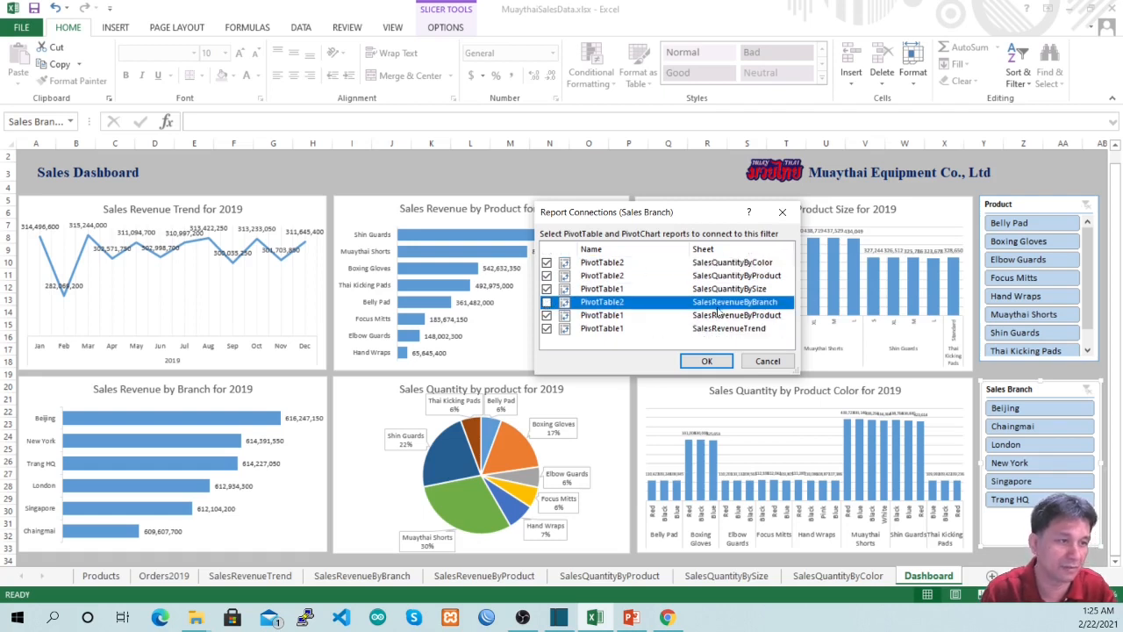
click(706, 361)
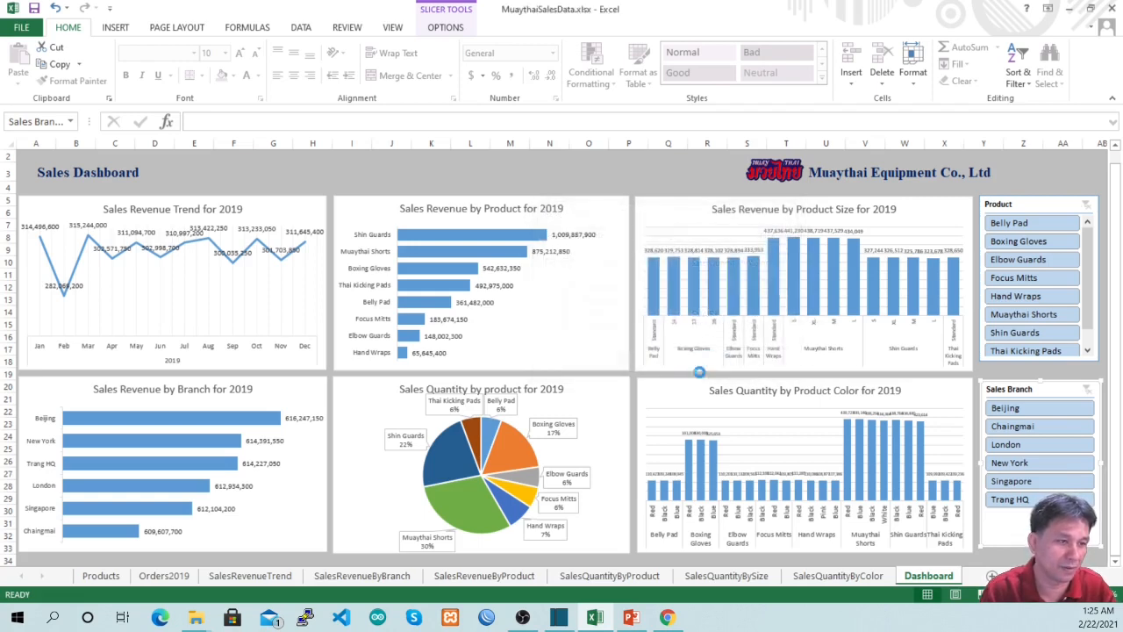
- Read PowerPoint slide 123 on connecting the Product slicer, return to Excel, and select every pivot report in the Product slicer's Report Connections
key(alt+Tab)
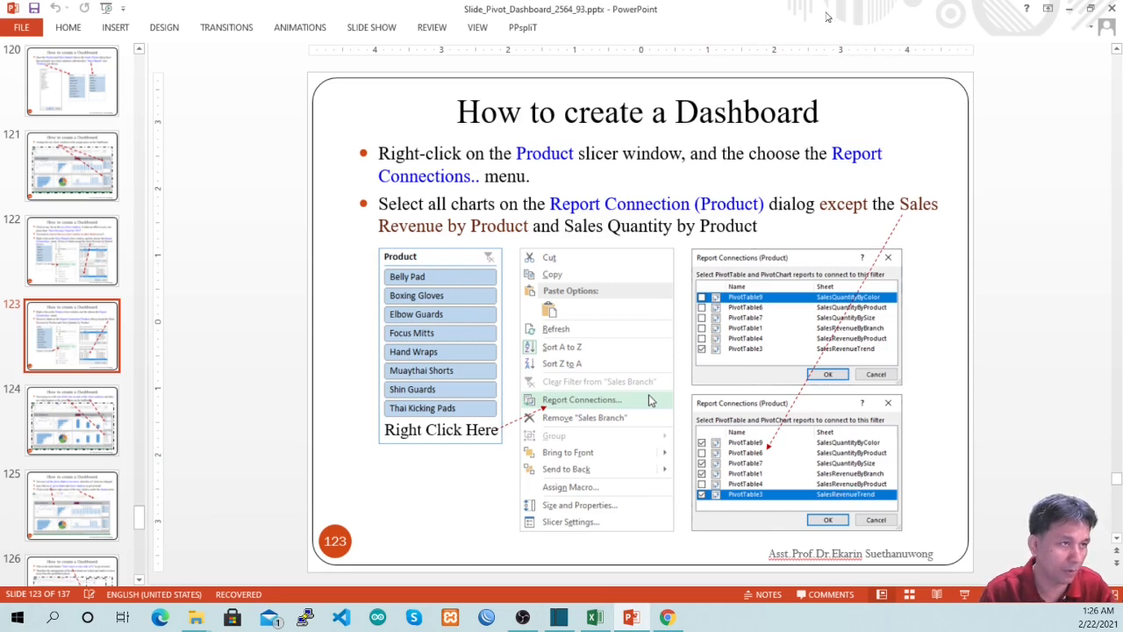
key(alt+Tab)
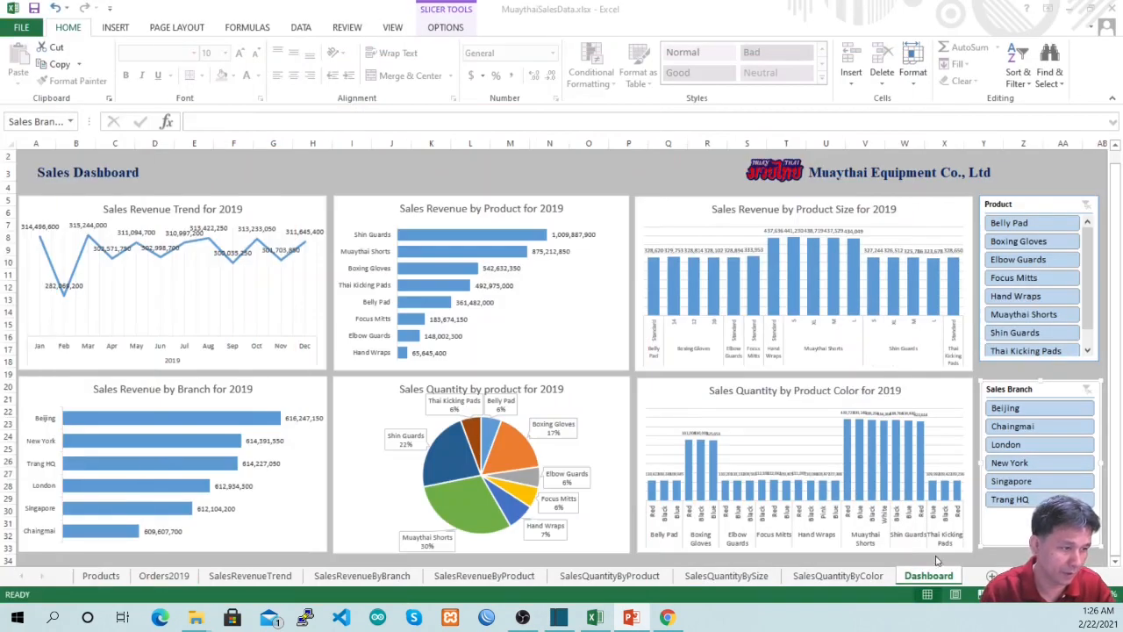
click(1028, 205)
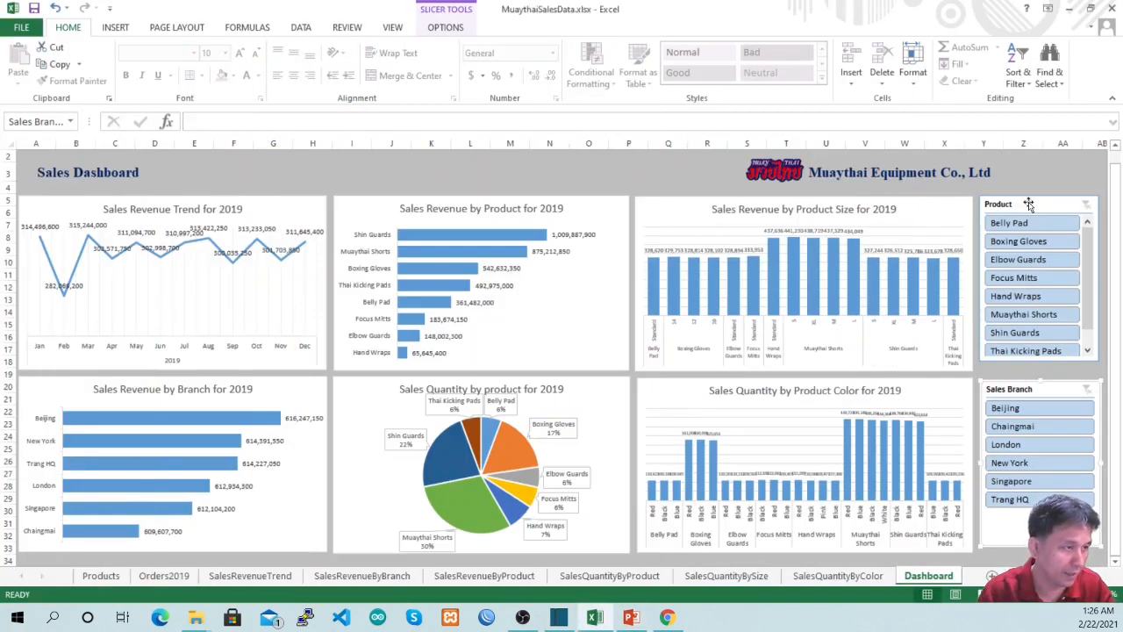
click(1028, 204)
right_click(1028, 205)
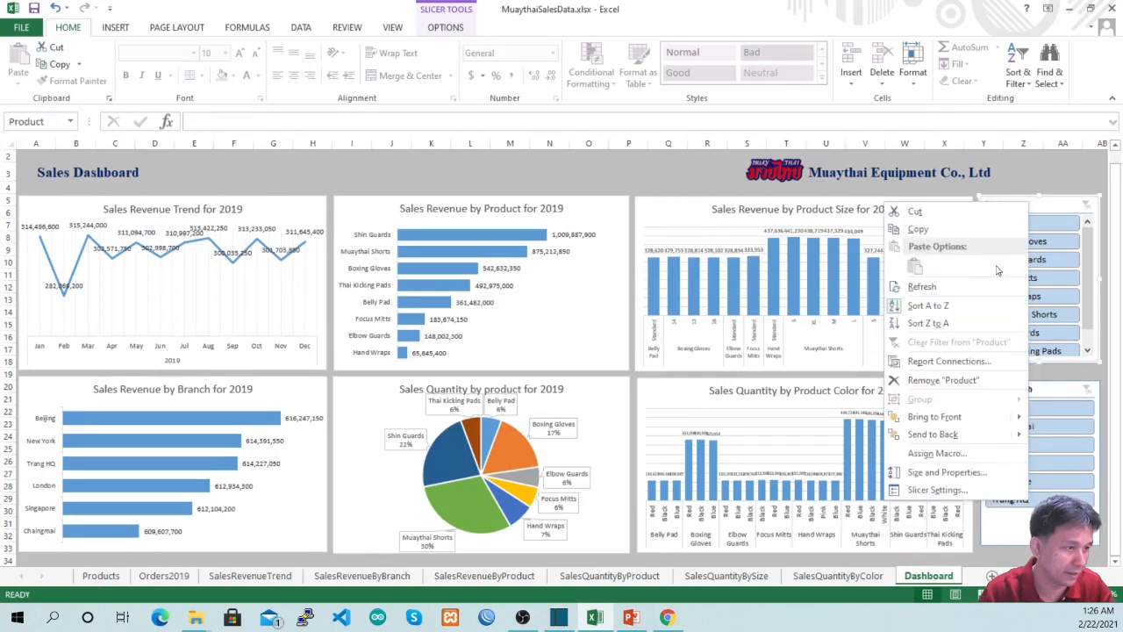
click(949, 363)
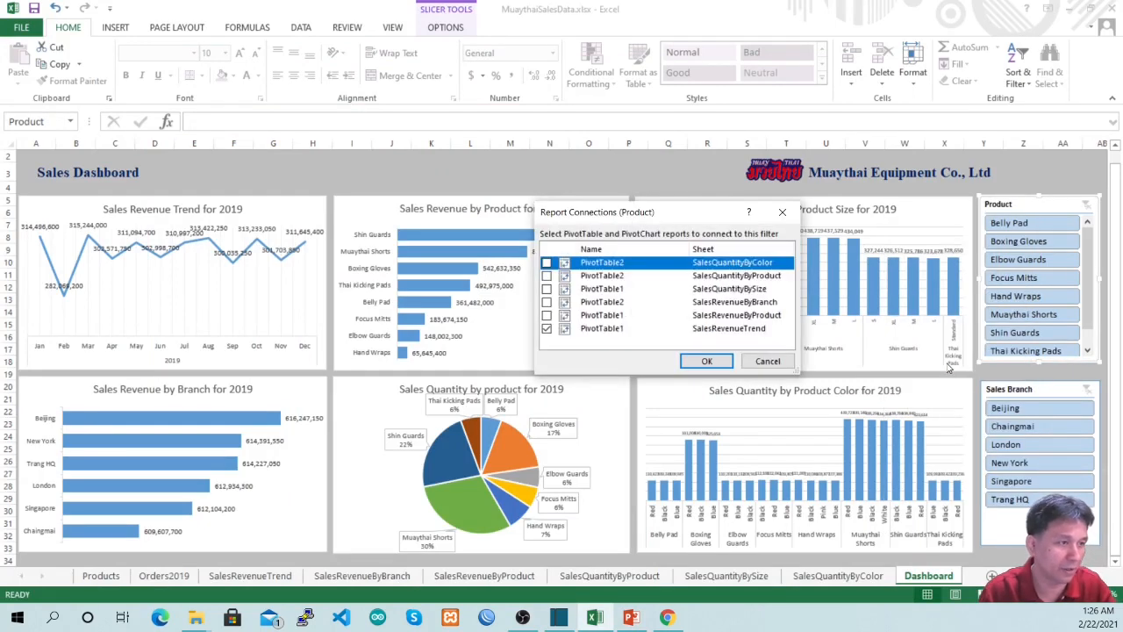
click(547, 315)
click(547, 302)
click(547, 289)
click(547, 276)
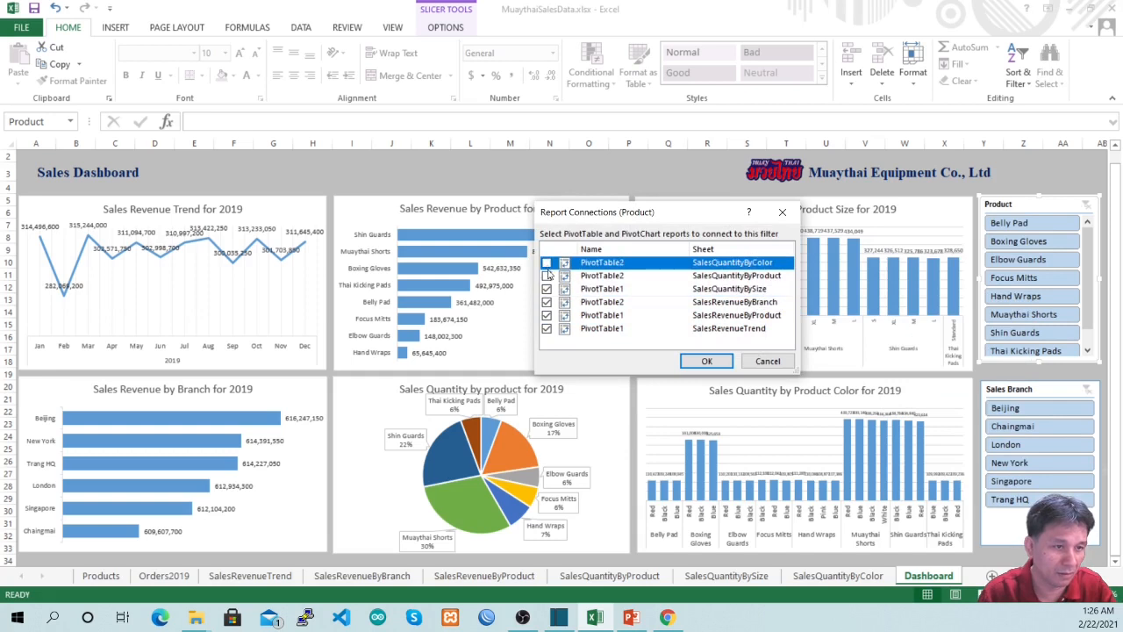
click(546, 263)
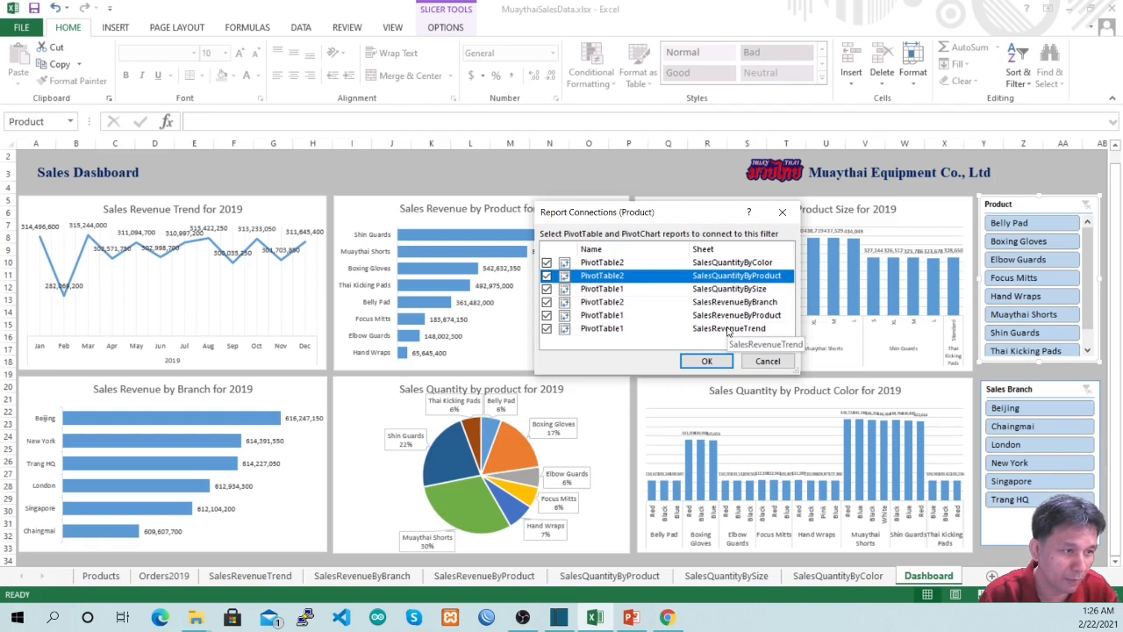
- Exclude SalesRevenueByProduct and SalesQuantityByProduct from the Product slicer's connections, compare with the PowerPoint slide, and apply the connections in Excel
click(546, 317)
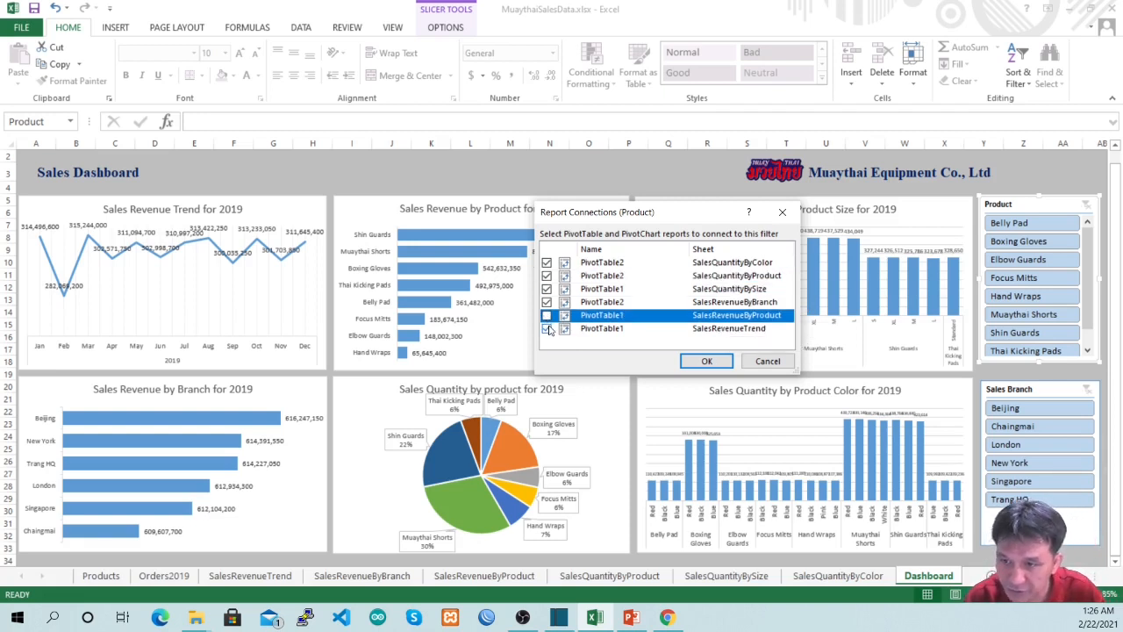
click(546, 275)
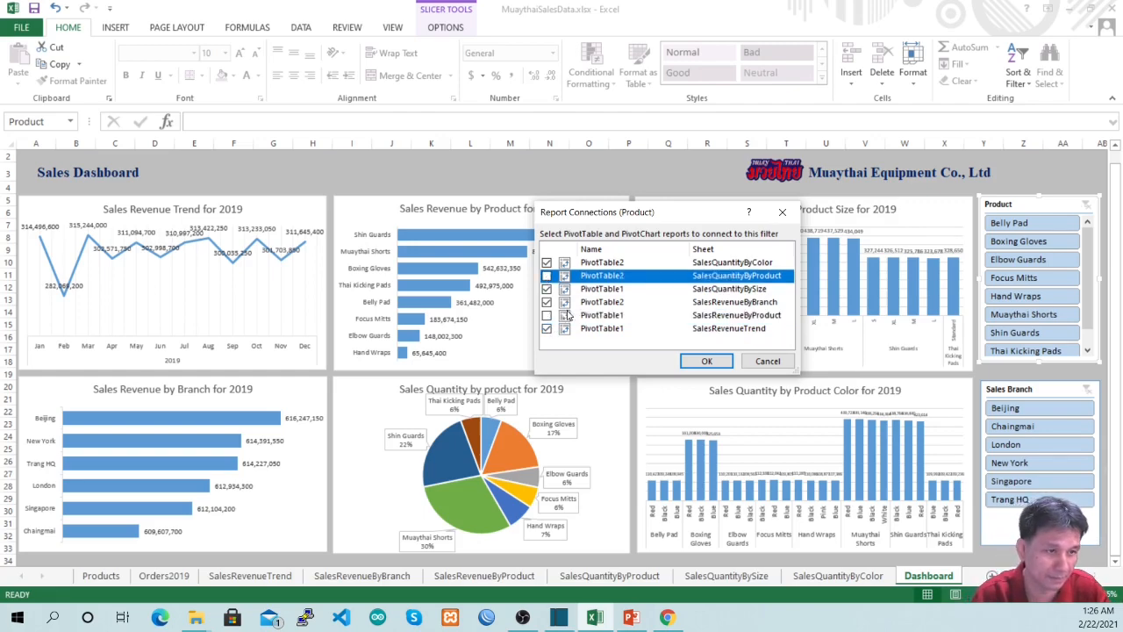
drag(0, 166, 800, 100)
double_click(799, 100)
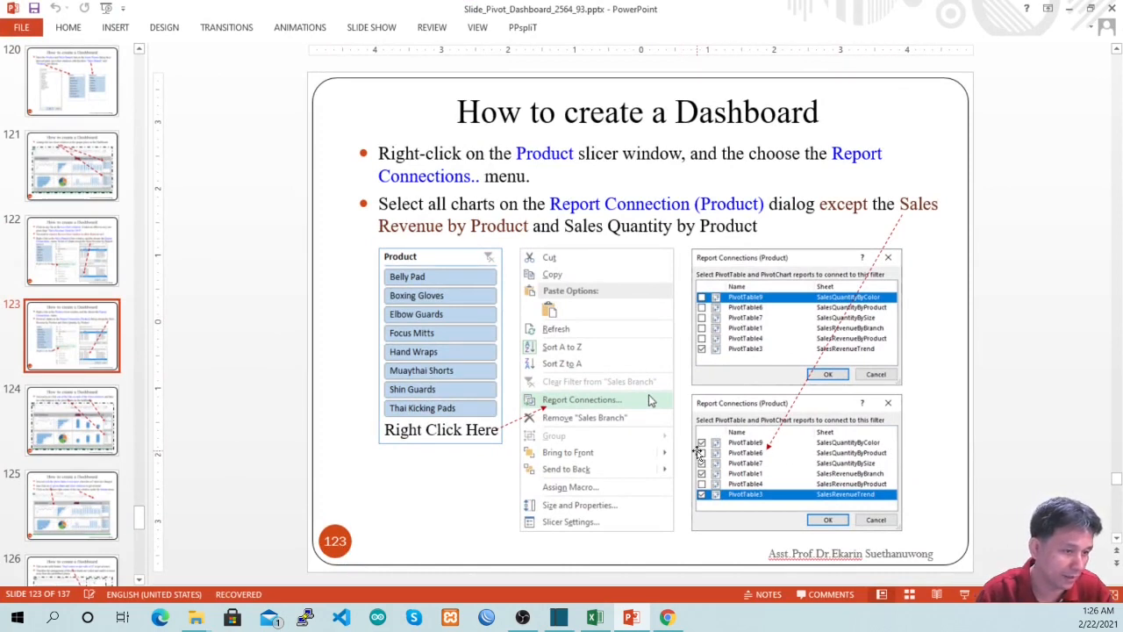
key(alt+Tab)
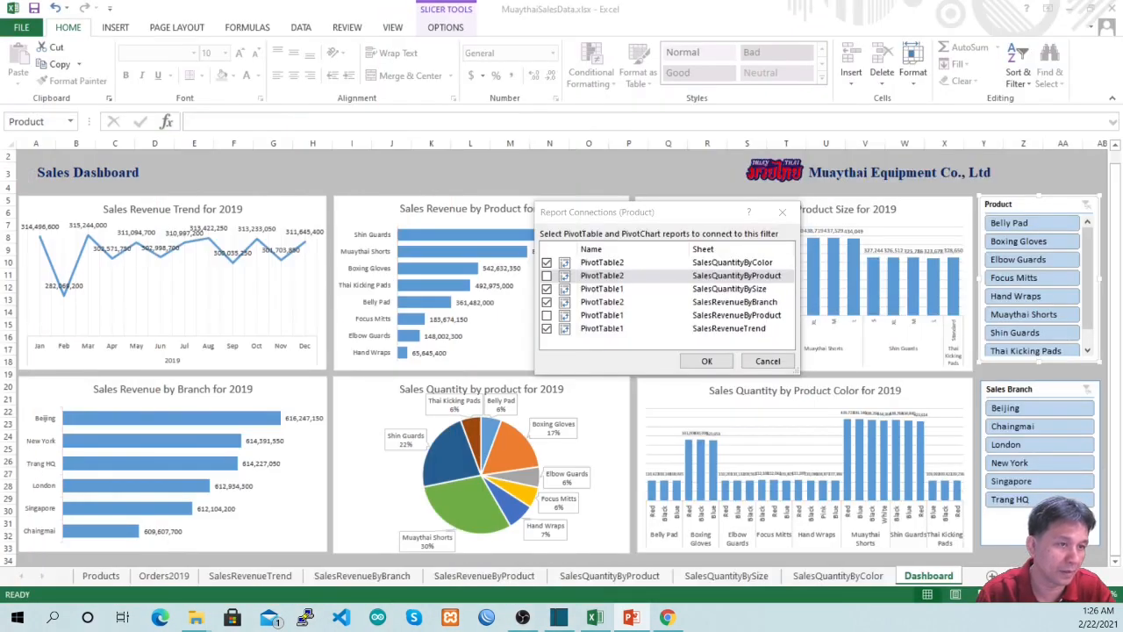
click(706, 360)
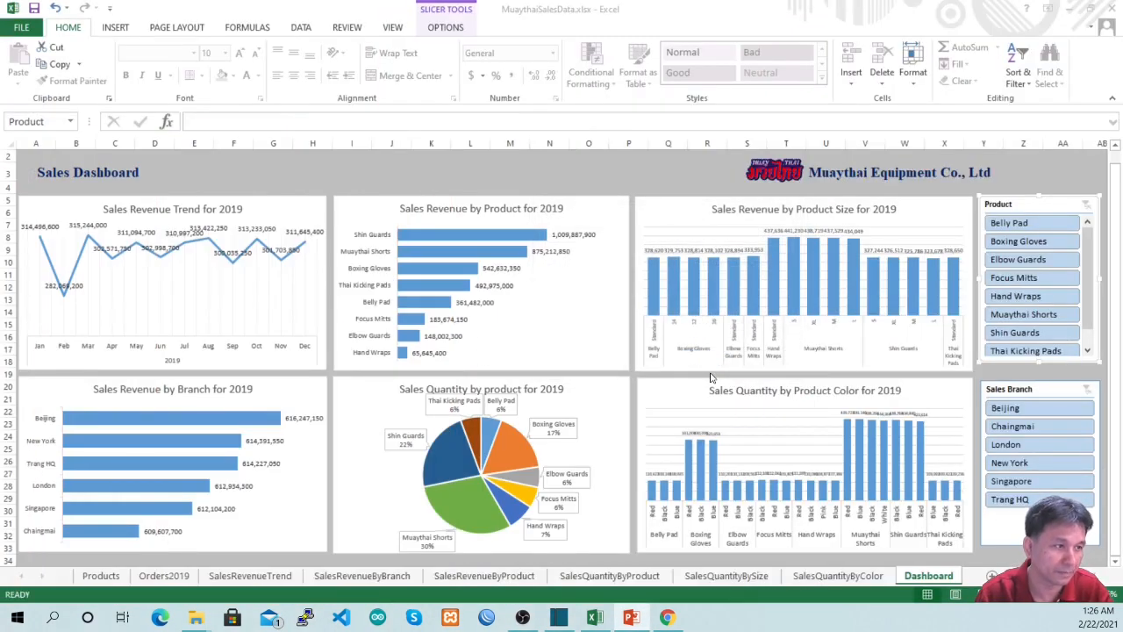
- Make the Product slicer slightly taller so all eight product buttons fit without scrolling
click(1087, 349)
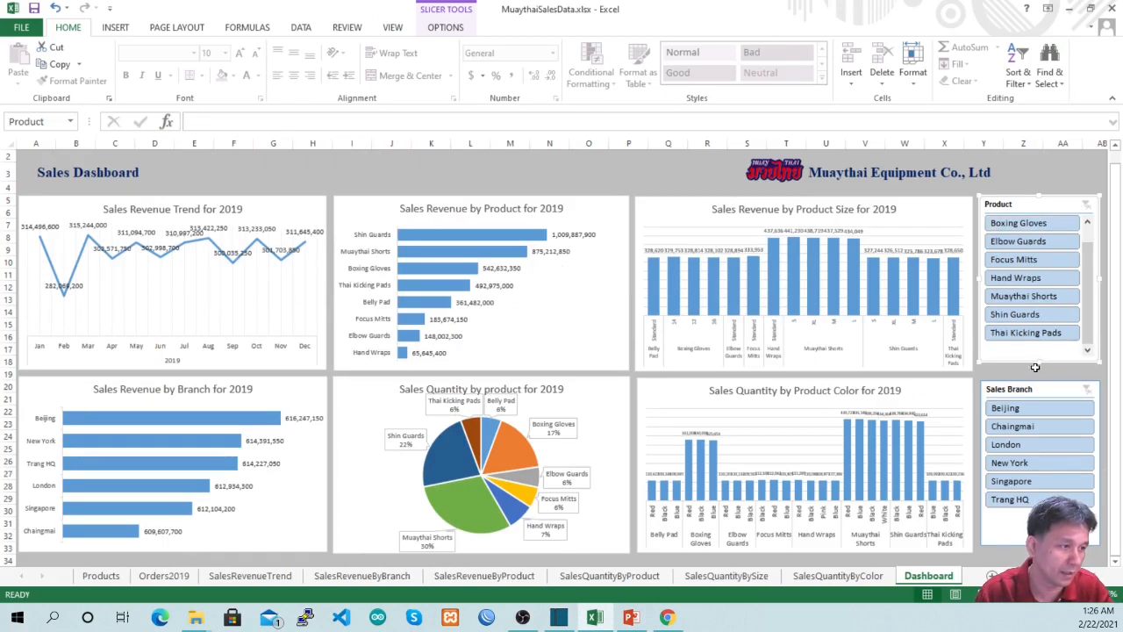
drag(1035, 361, 1035, 371)
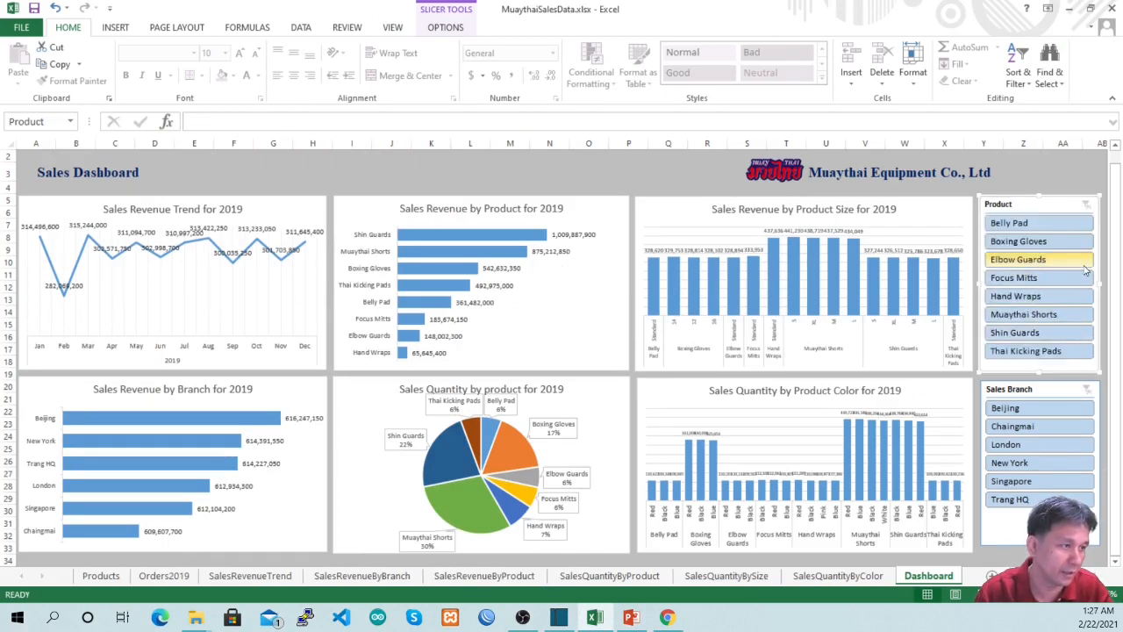
- Test the Product slicer by filtering the dashboard by Boxing Gloves and by Belly Pad, and clear the product filter
click(1016, 245)
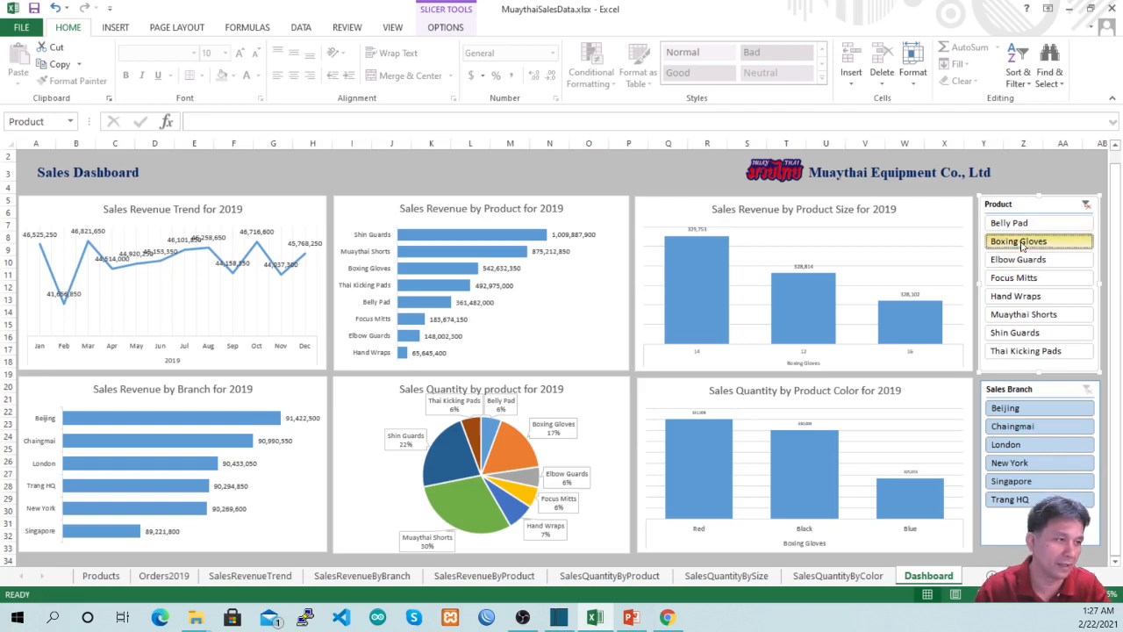
click(1013, 223)
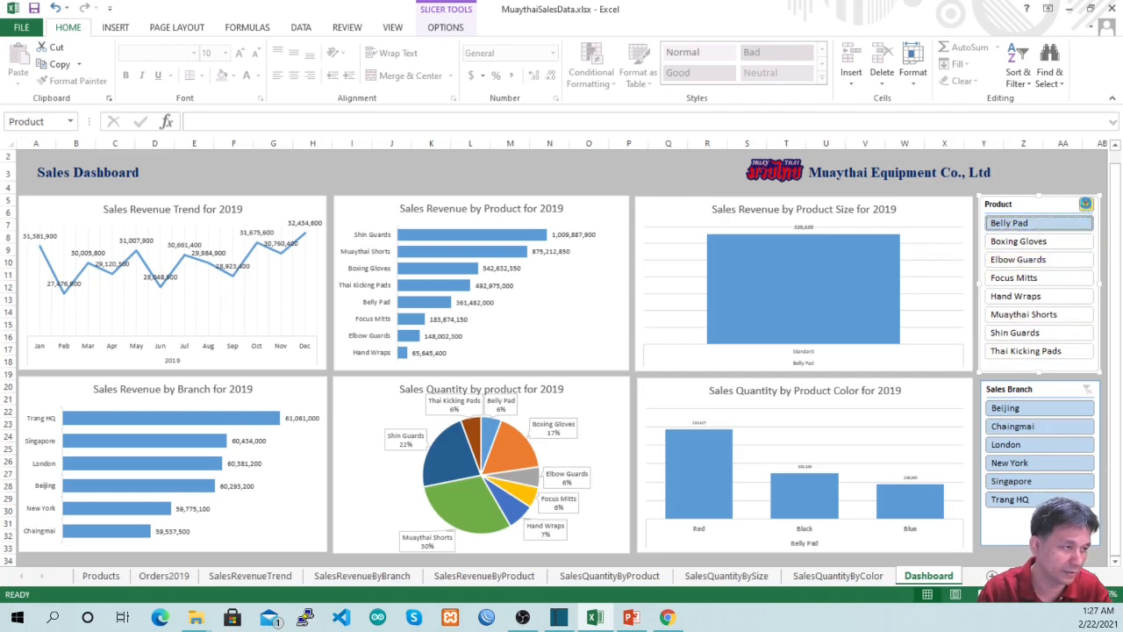
click(1086, 205)
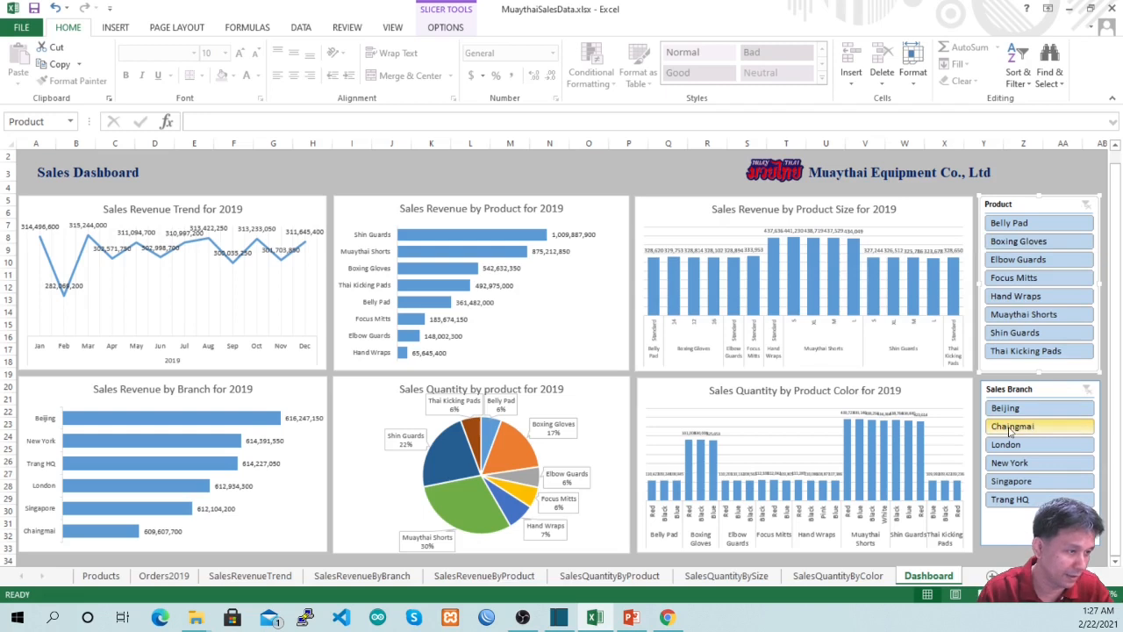
- Test the Sales Branch slicer by filtering the dashboard by branches including Trang HQ and Beijing, and clear the branch filter
click(1009, 498)
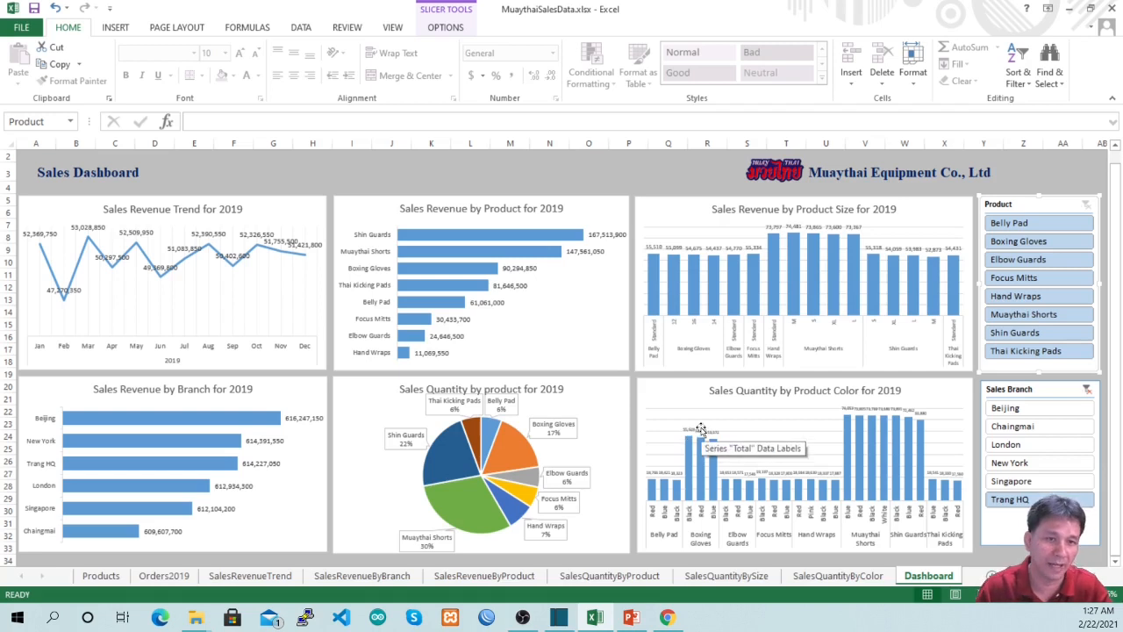
click(1018, 471)
click(1005, 408)
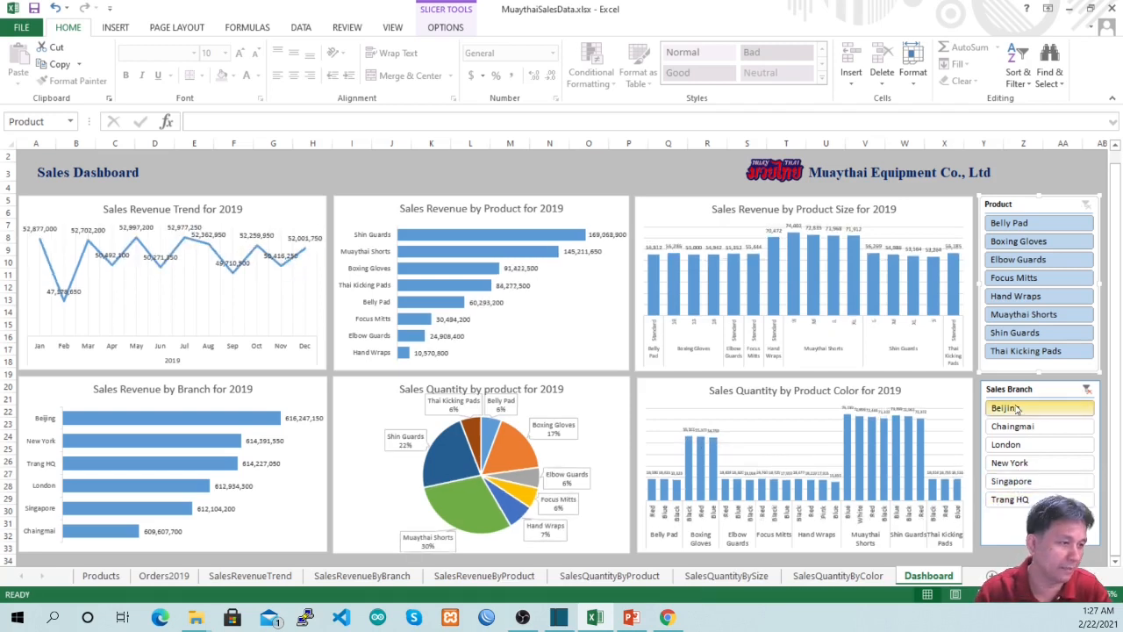
click(1088, 392)
- Read PowerPoint slide 125 on locking pivot charts, return to Excel, and select all six charts together with both slicers
key(alt+Tab)
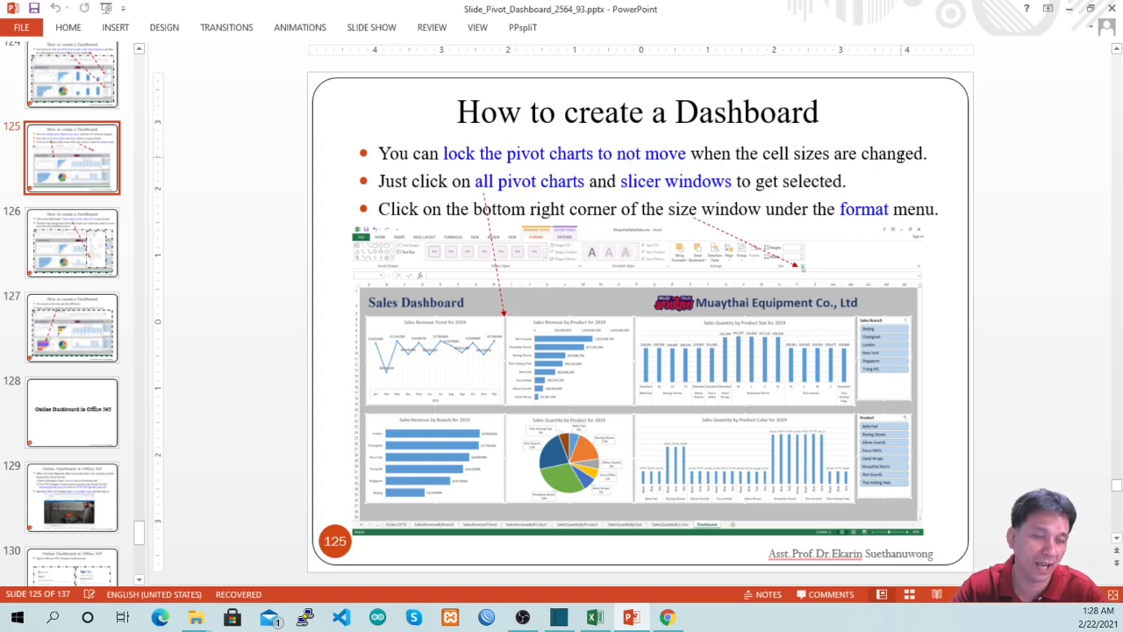
key(alt+Tab)
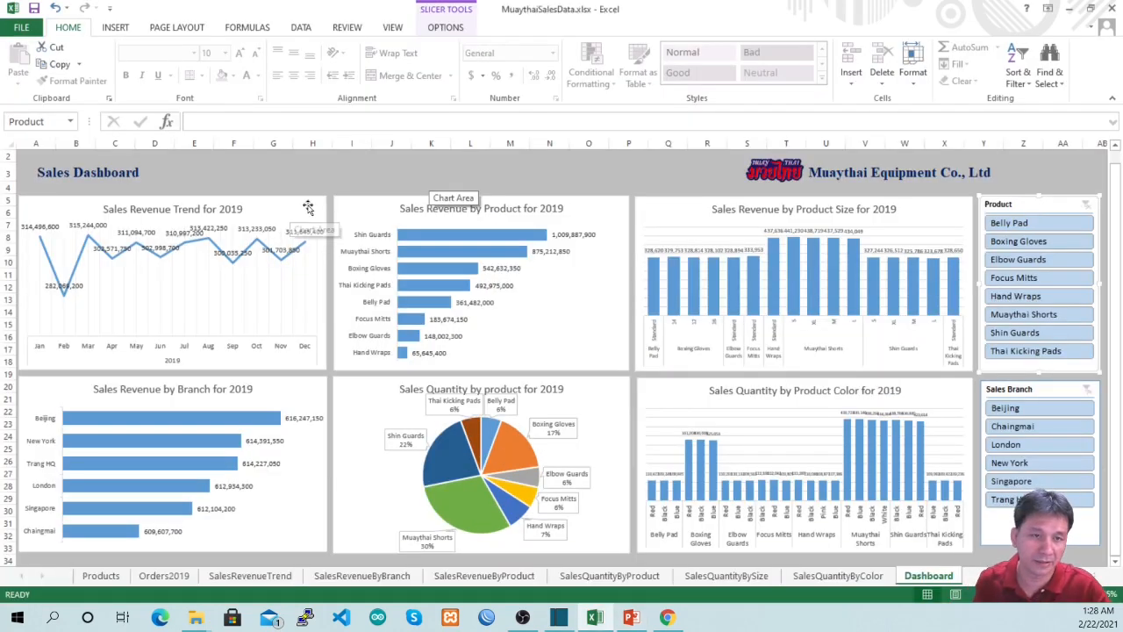
click(307, 219)
ctrl+click(385, 217)
ctrl+click(692, 210)
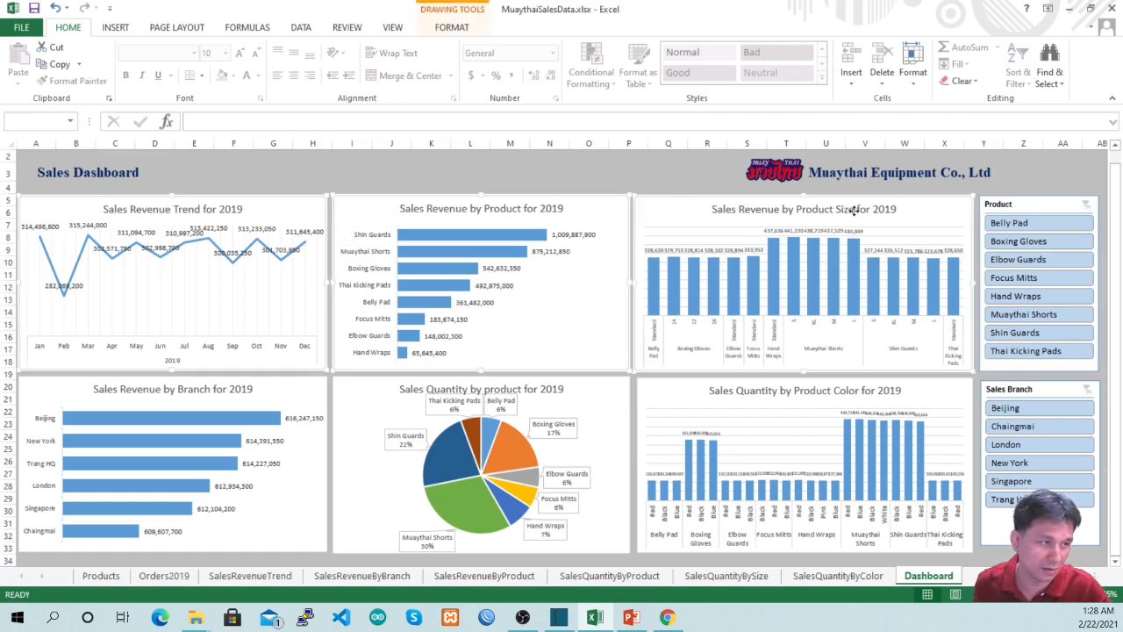
ctrl+click(1012, 204)
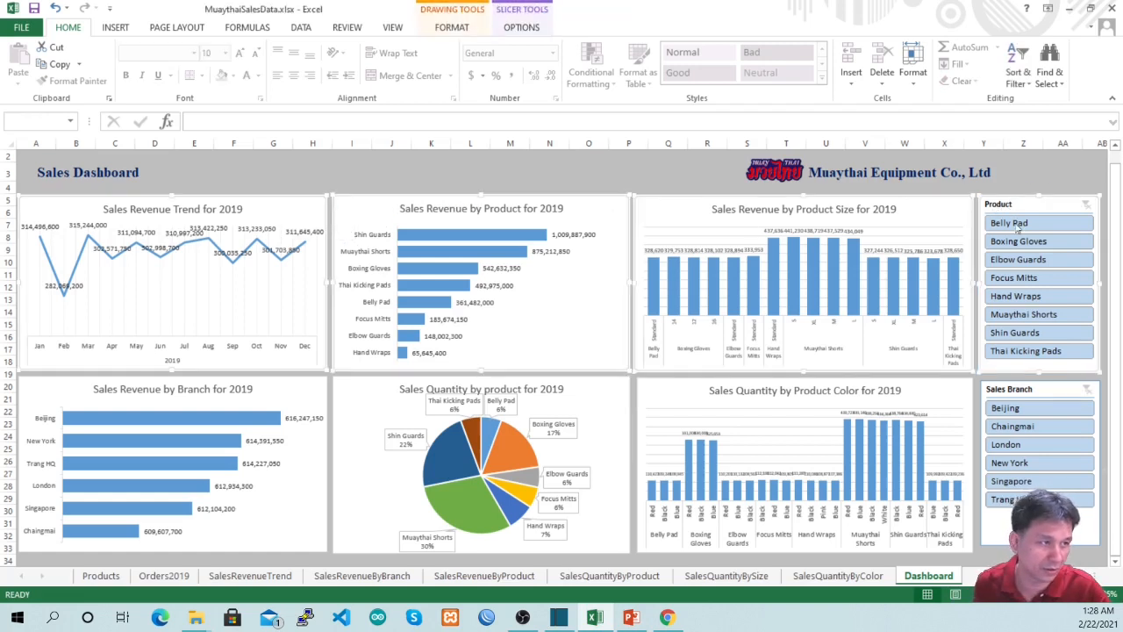
ctrl+click(1022, 391)
ctrl+click(922, 395)
ctrl+click(623, 404)
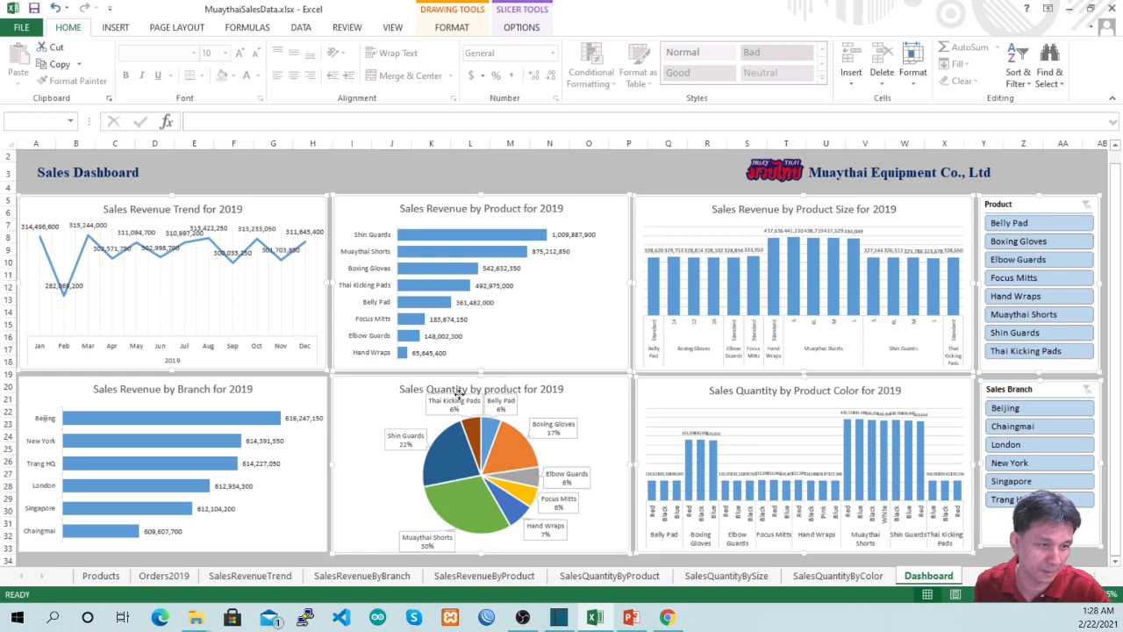
ctrl+click(307, 398)
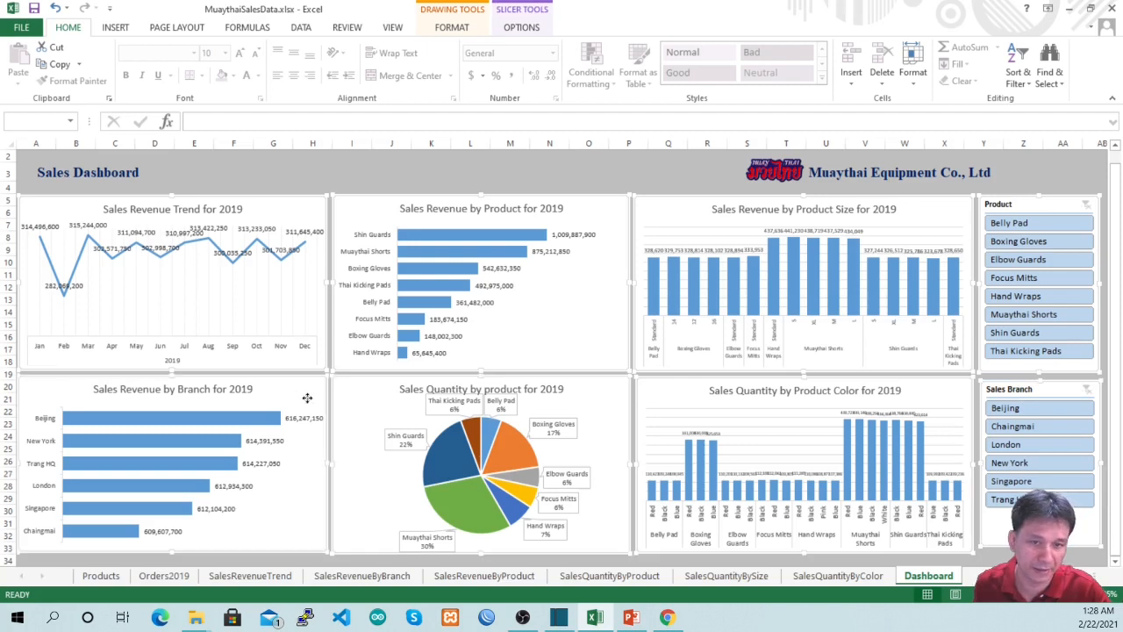
- Set the selected charts and slicers to "Don't move or size with cells" and close the shape formatting options
click(451, 27)
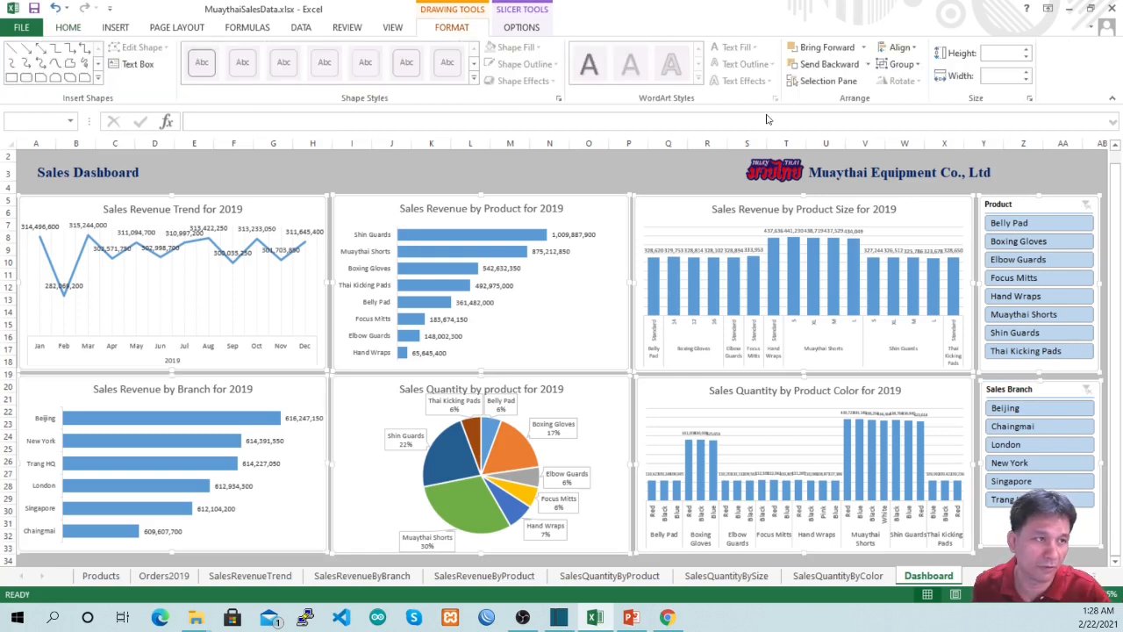
click(1030, 98)
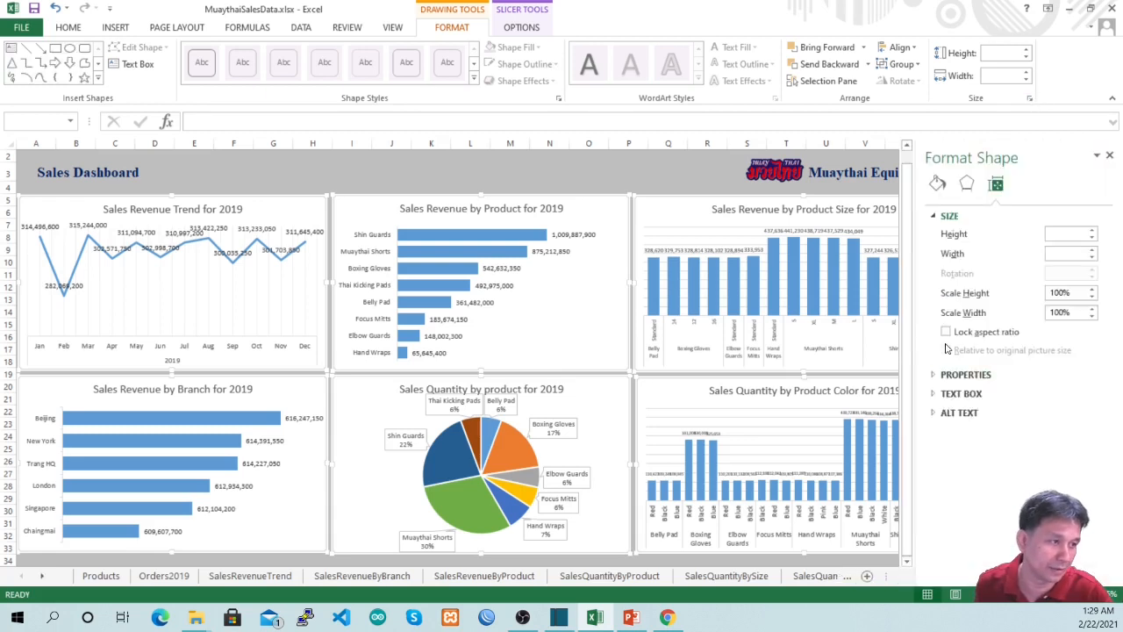
click(960, 374)
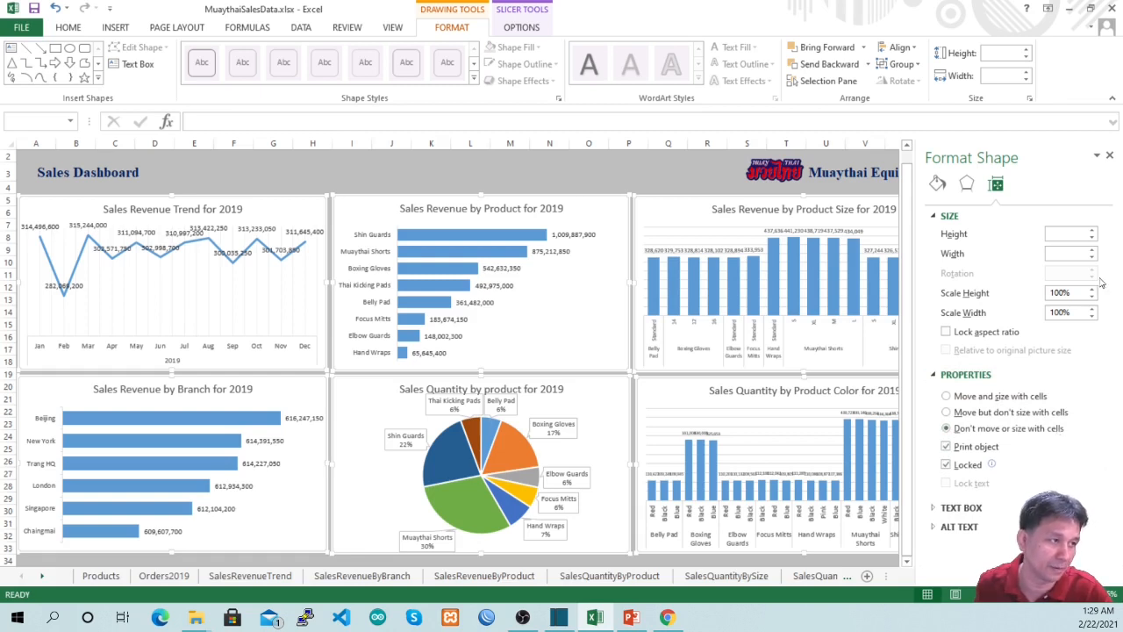
click(1110, 155)
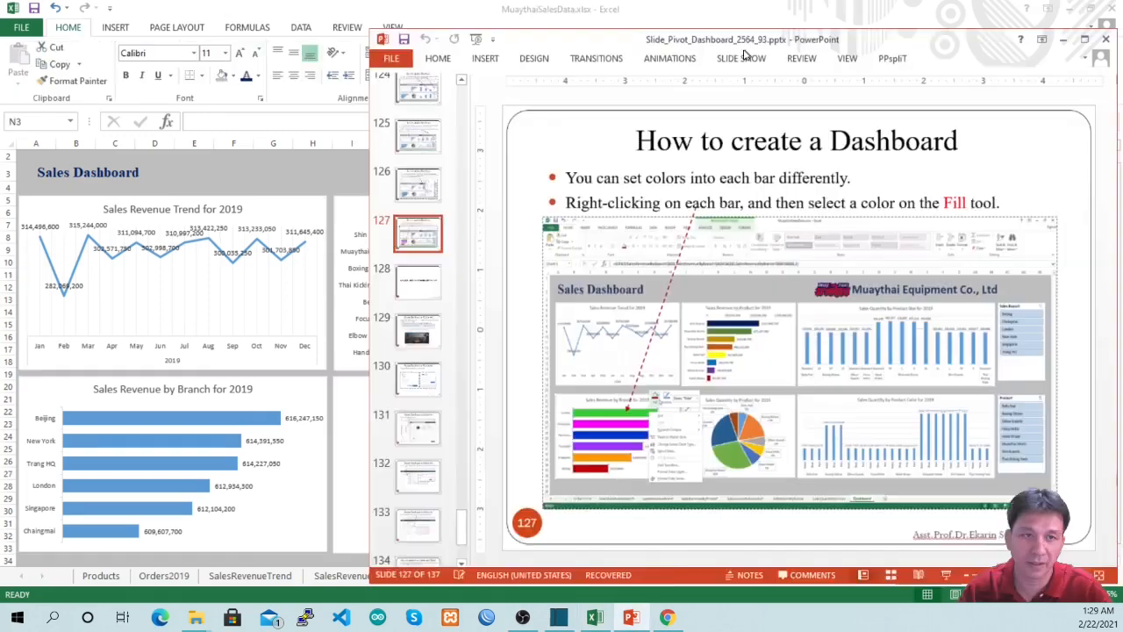
drag(744, 51, 658, 2)
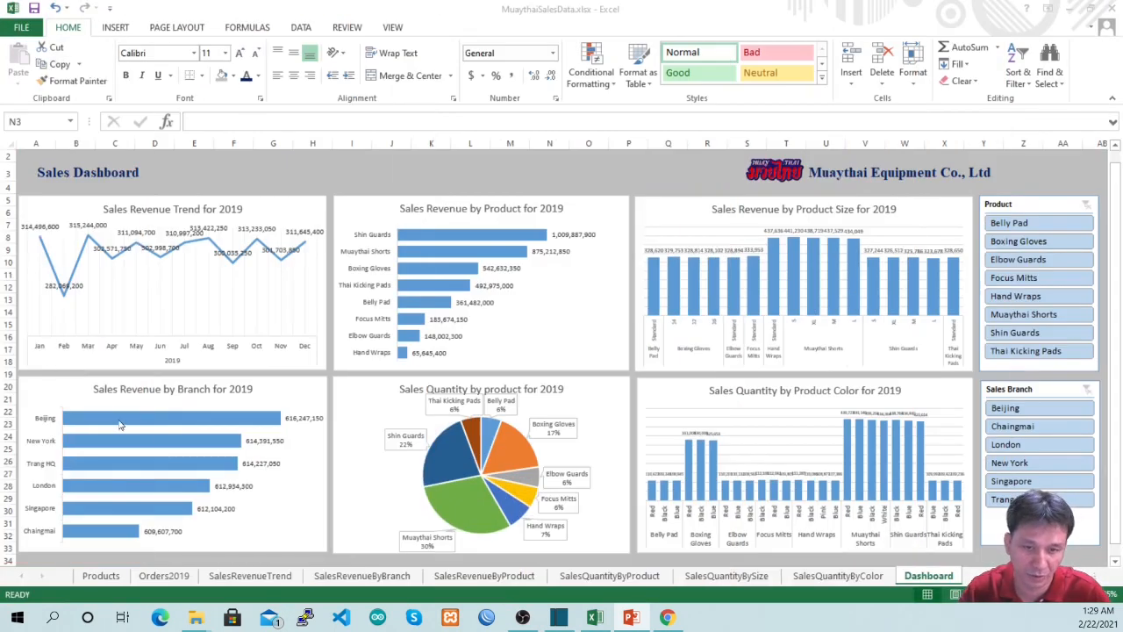
right_click(120, 424)
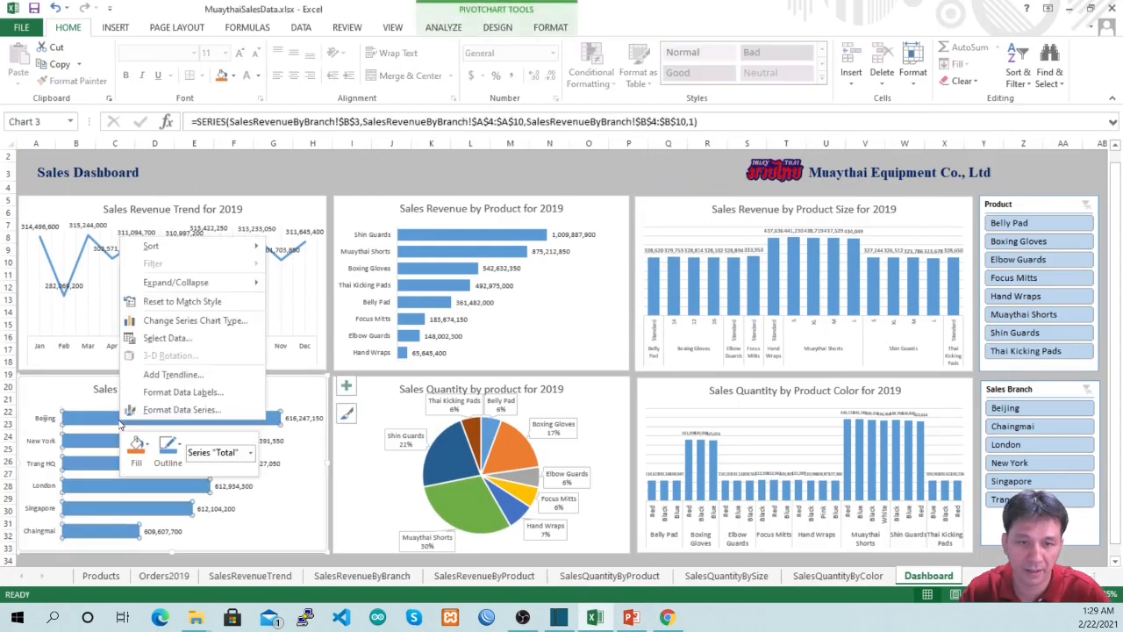
click(138, 446)
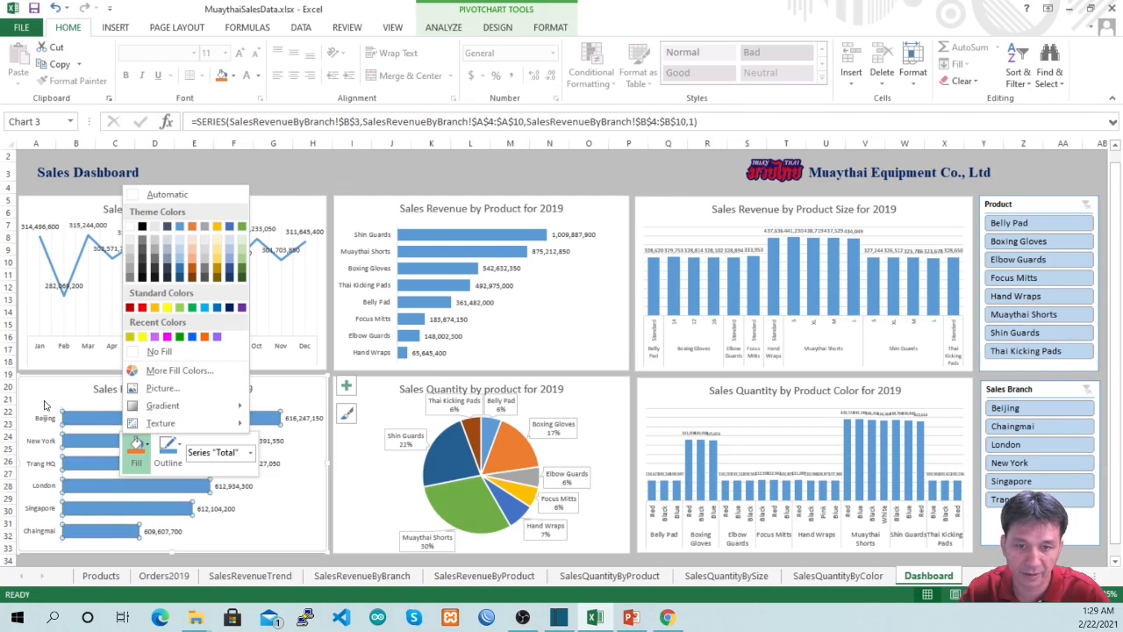
click(44, 403)
right_click(82, 424)
key(Escape)
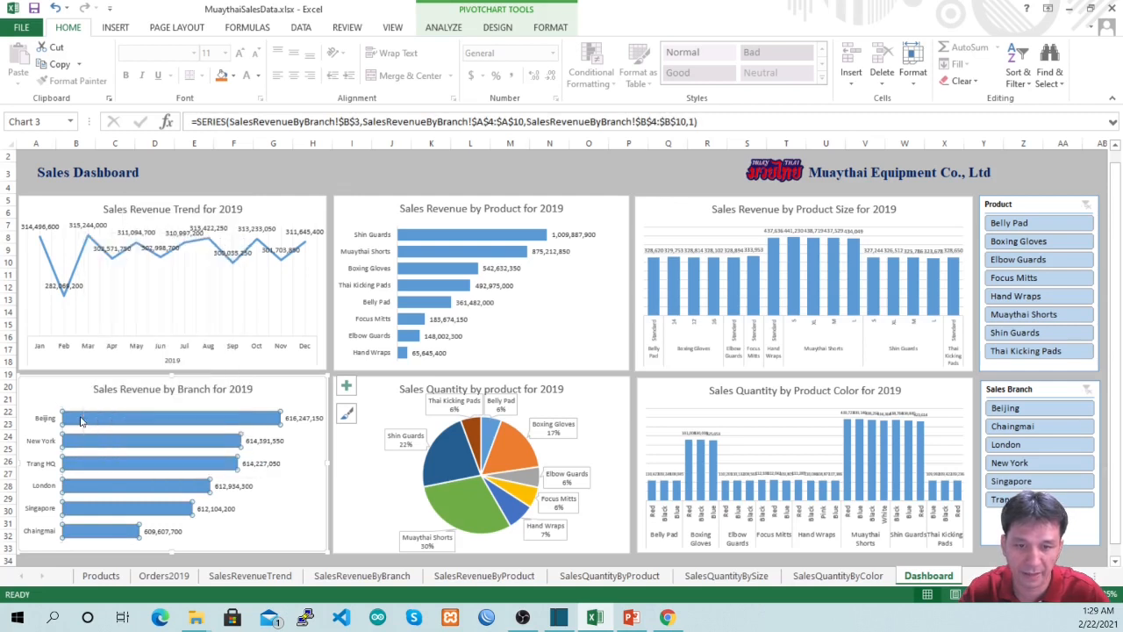
- Fill only the Beijing bar in the Sales Revenue by Branch chart with magenta
right_click(77, 422)
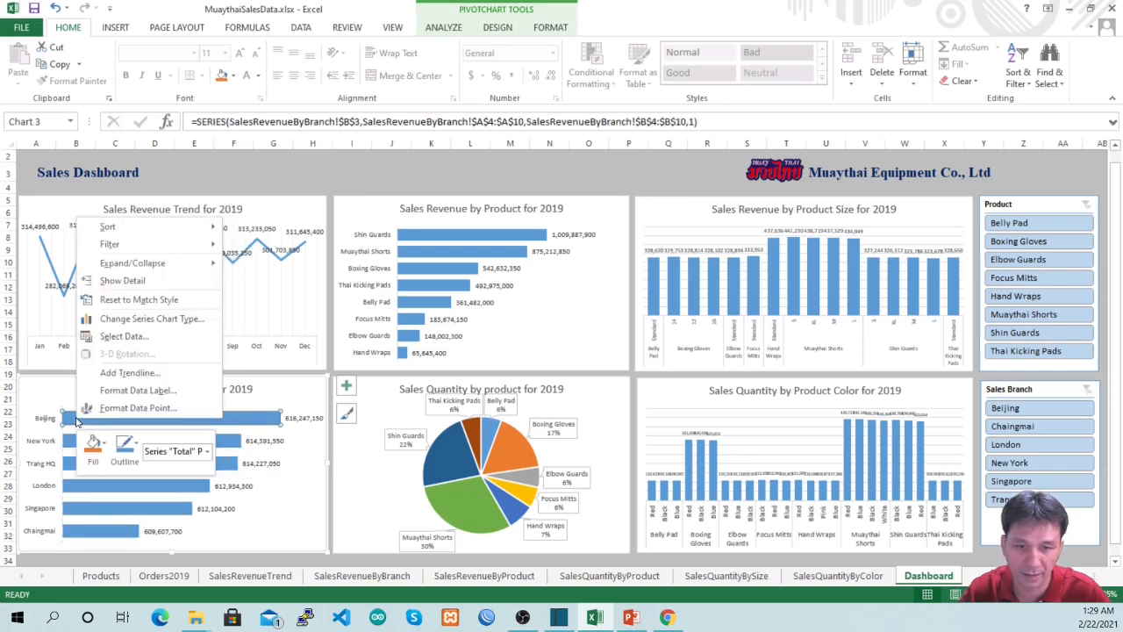
click(104, 445)
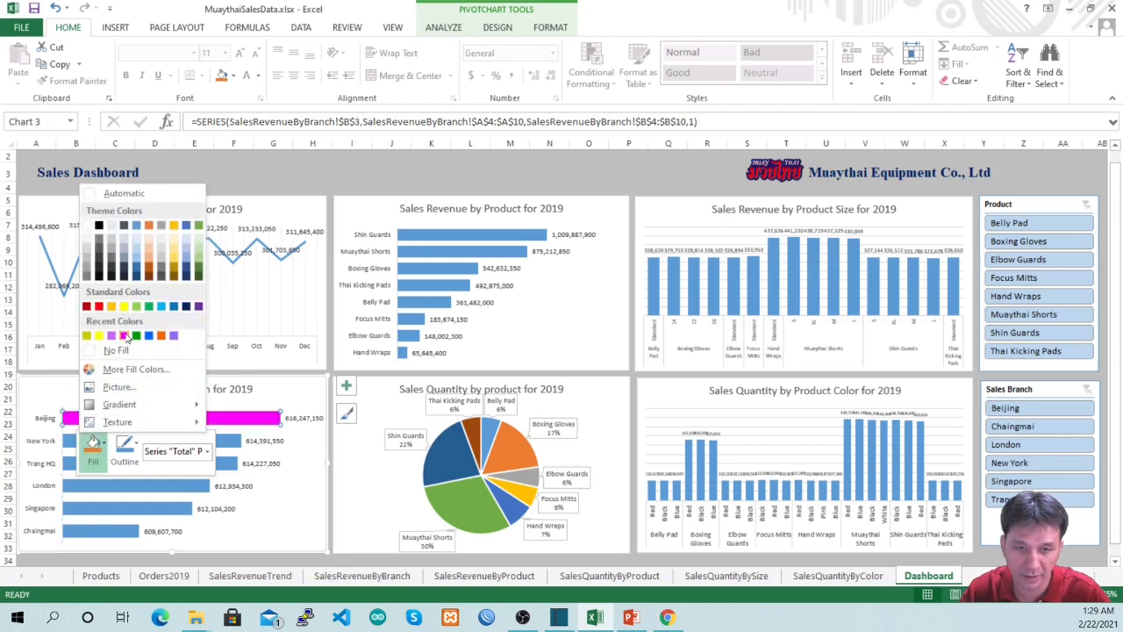
click(90, 337)
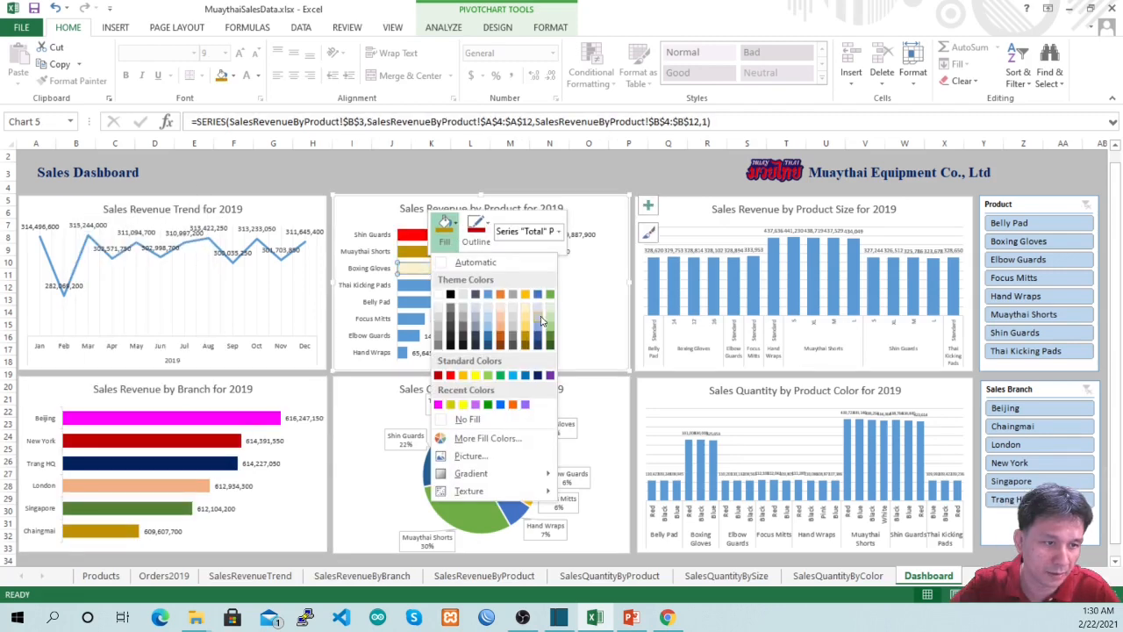
- Fill the Boxing Gloves bar in the Sales Revenue by Product chart with dark green and select the Thai Kicking Pads bar
click(552, 339)
right_click(429, 286)
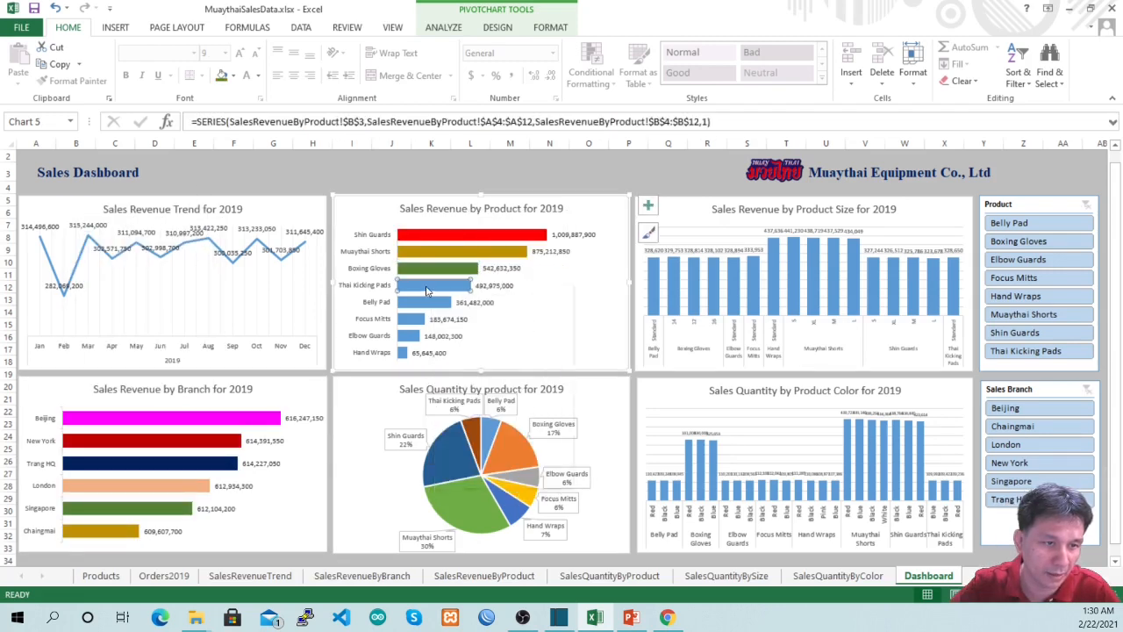